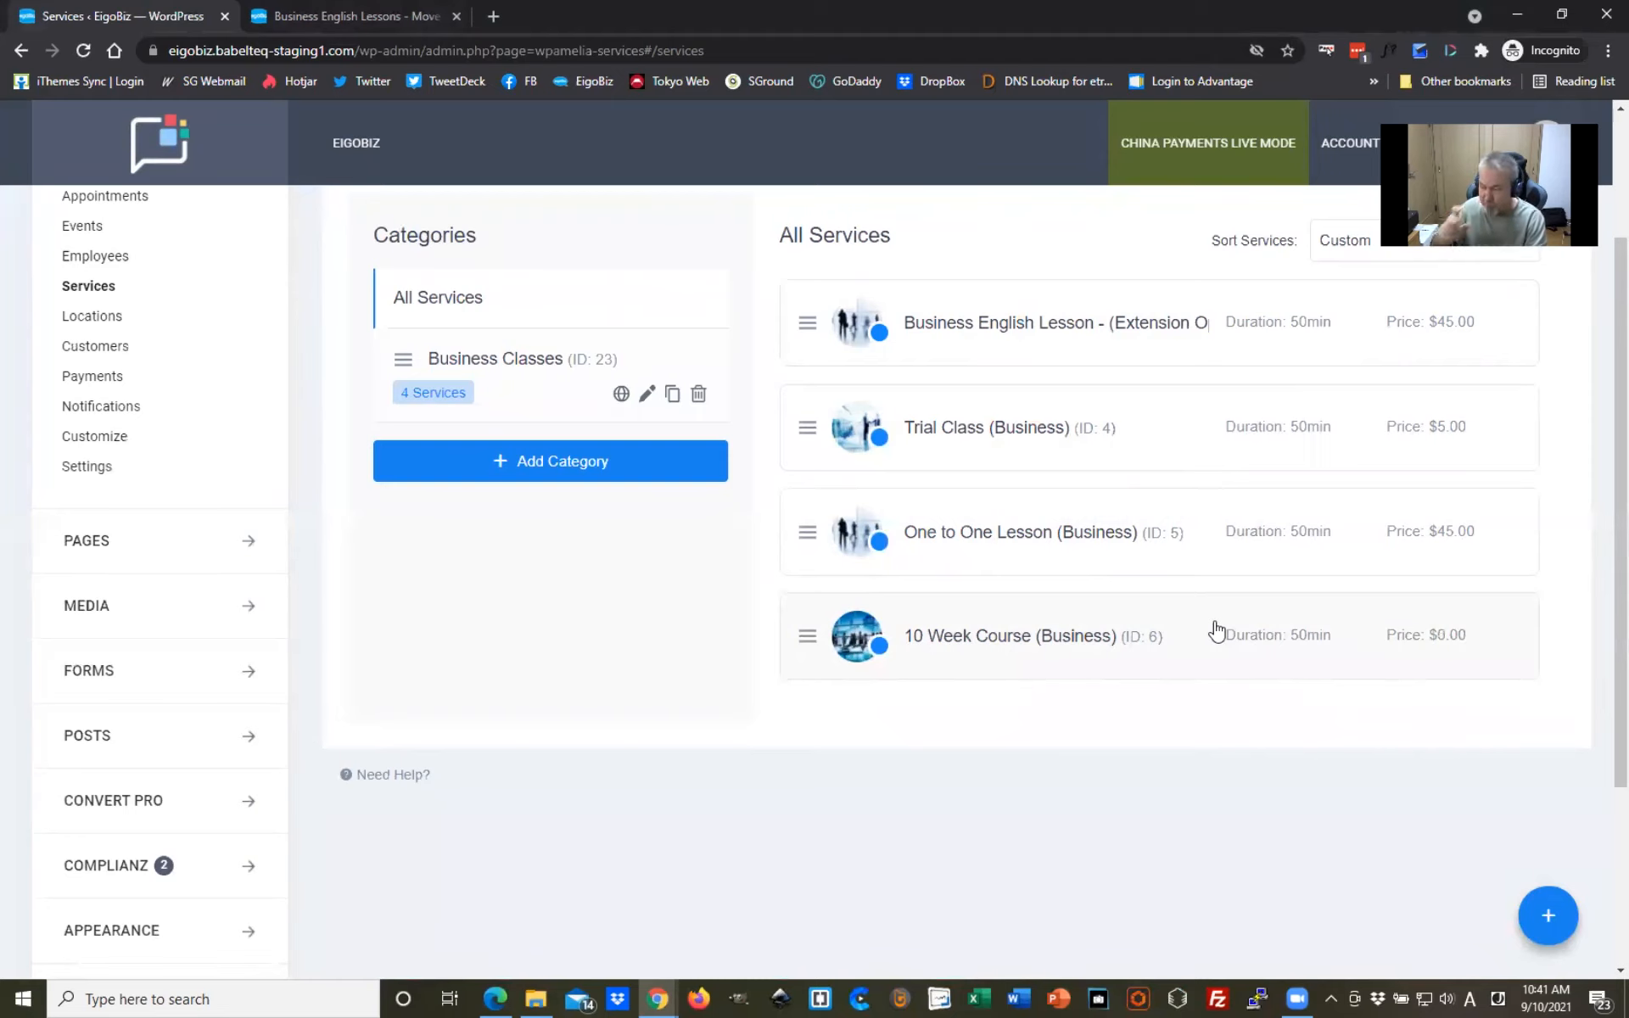
Step: Switch to the lesson booking page and examine the calendar under Book a Lesson, including its repeat appointment option
left_click(340, 17)
scroll(1328, 509, "down", 1)
scroll(1336, 546, "up", 2)
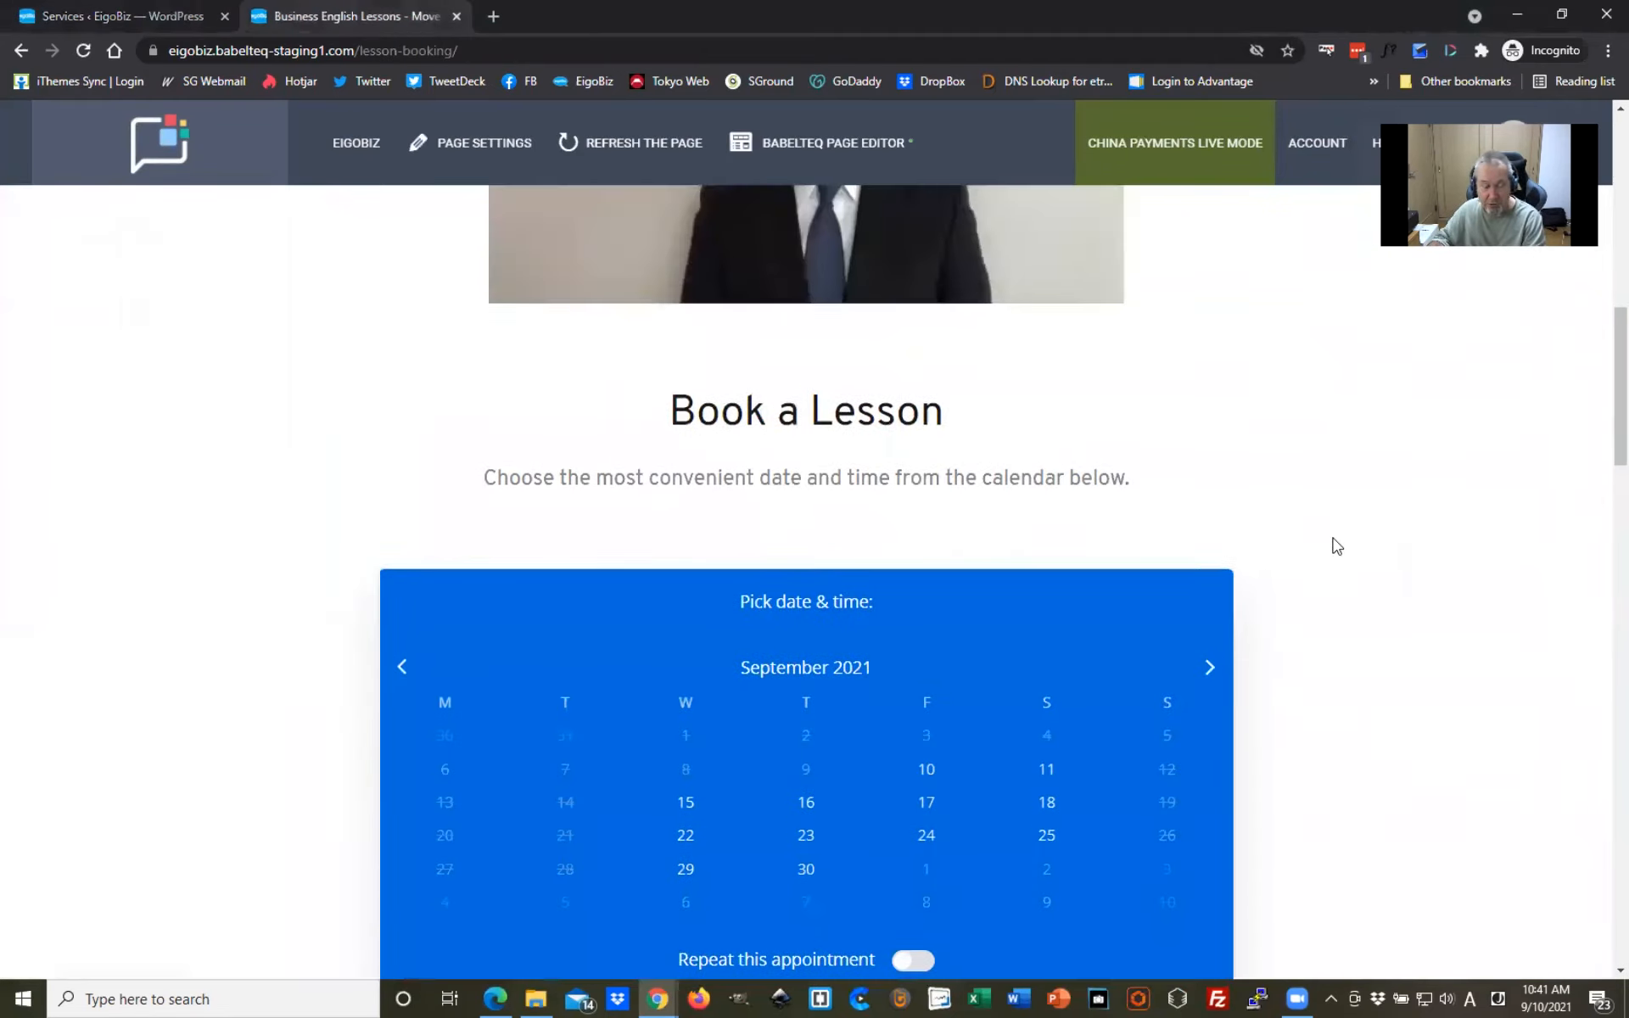
scroll(1336, 546, "down", 1)
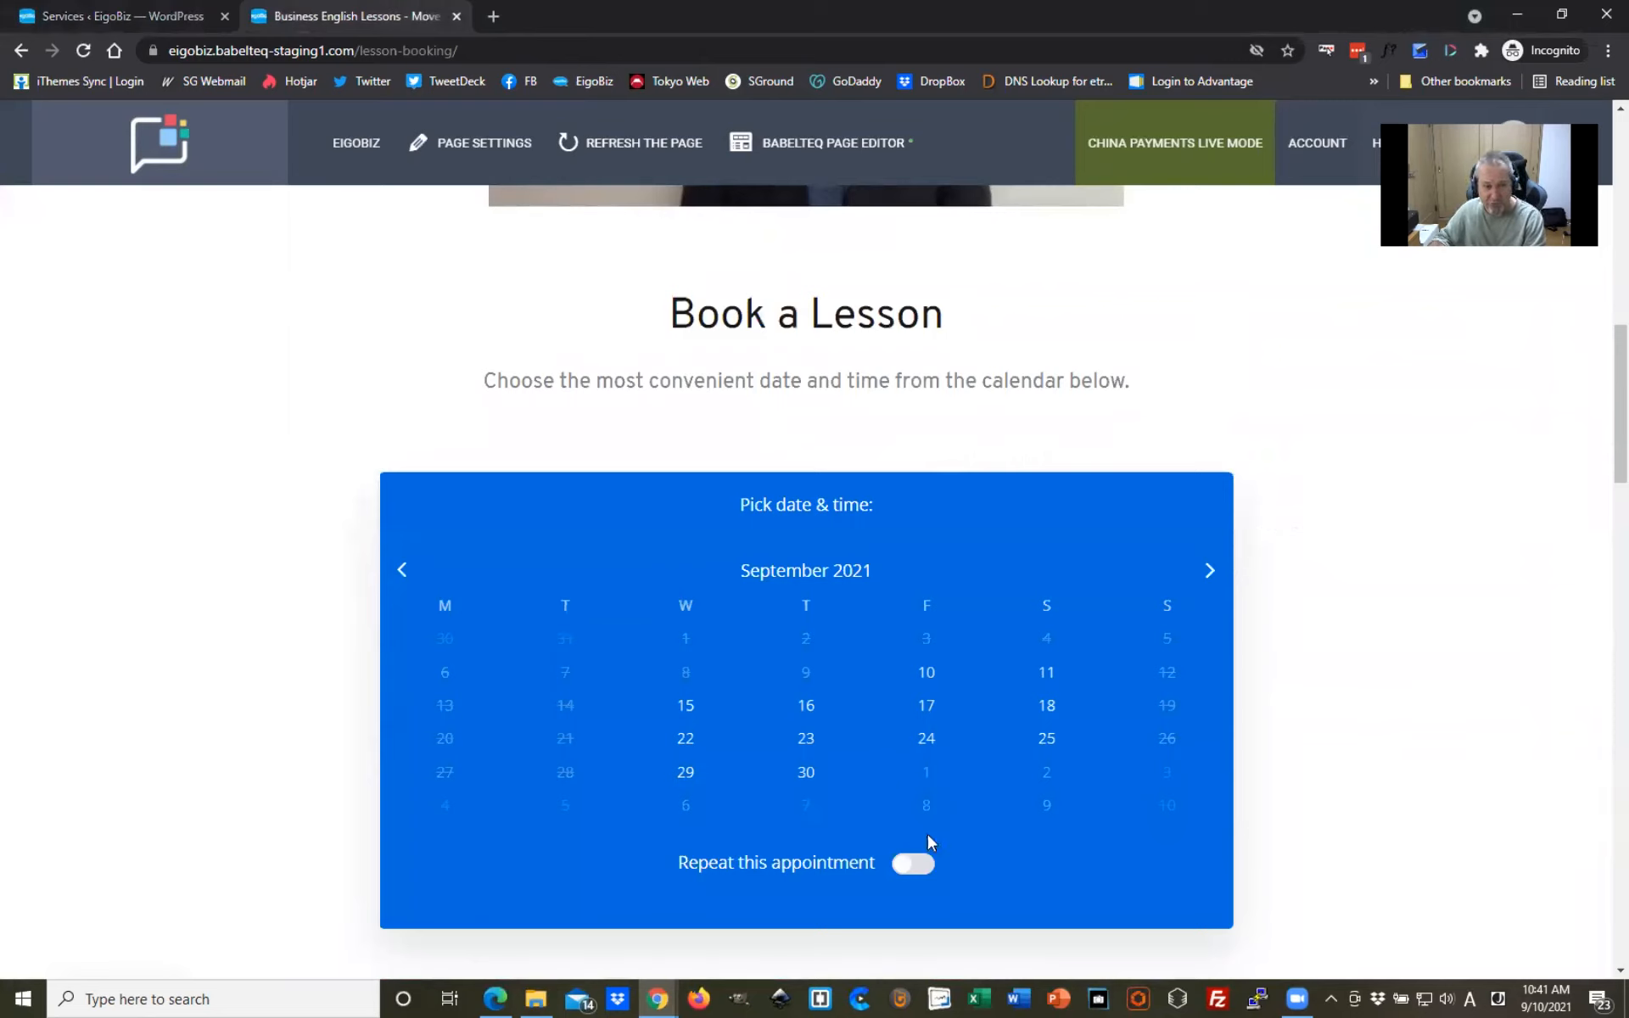
Step: Edit the lesson booking page, set the calendar's HTML shortcode to [ameliabooking service=4] and publish the page
left_click(850, 162)
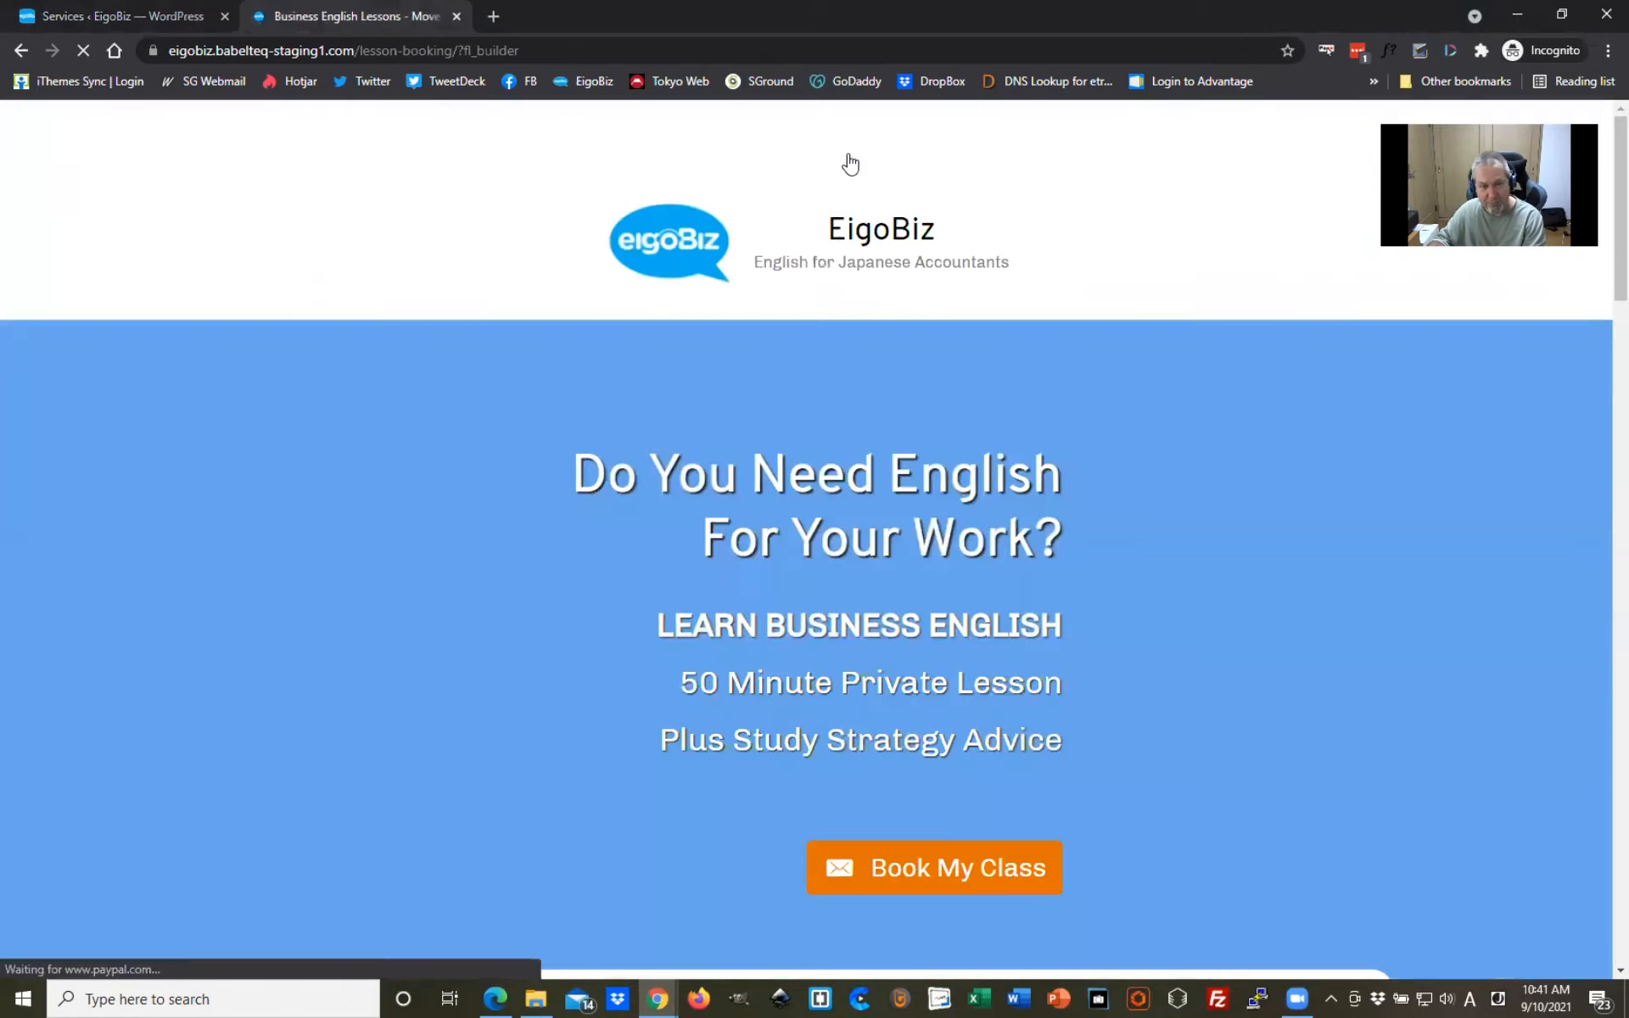
scroll(1328, 514, "down", 6)
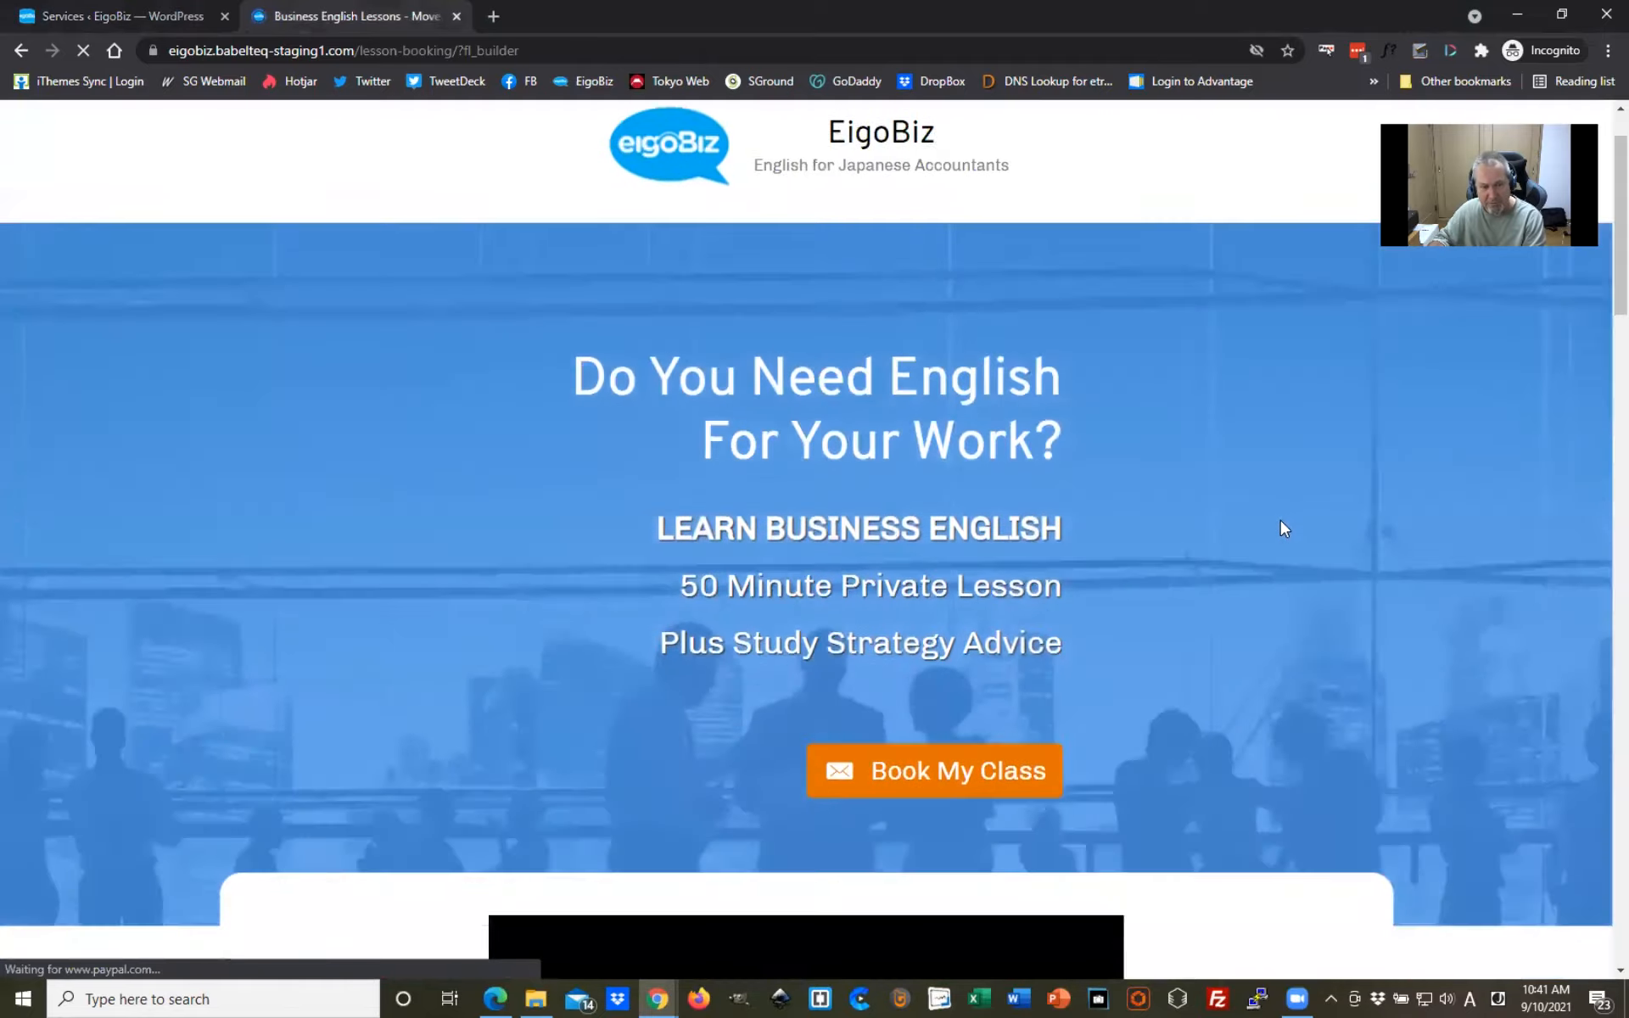
scroll(1284, 531, "down", 10)
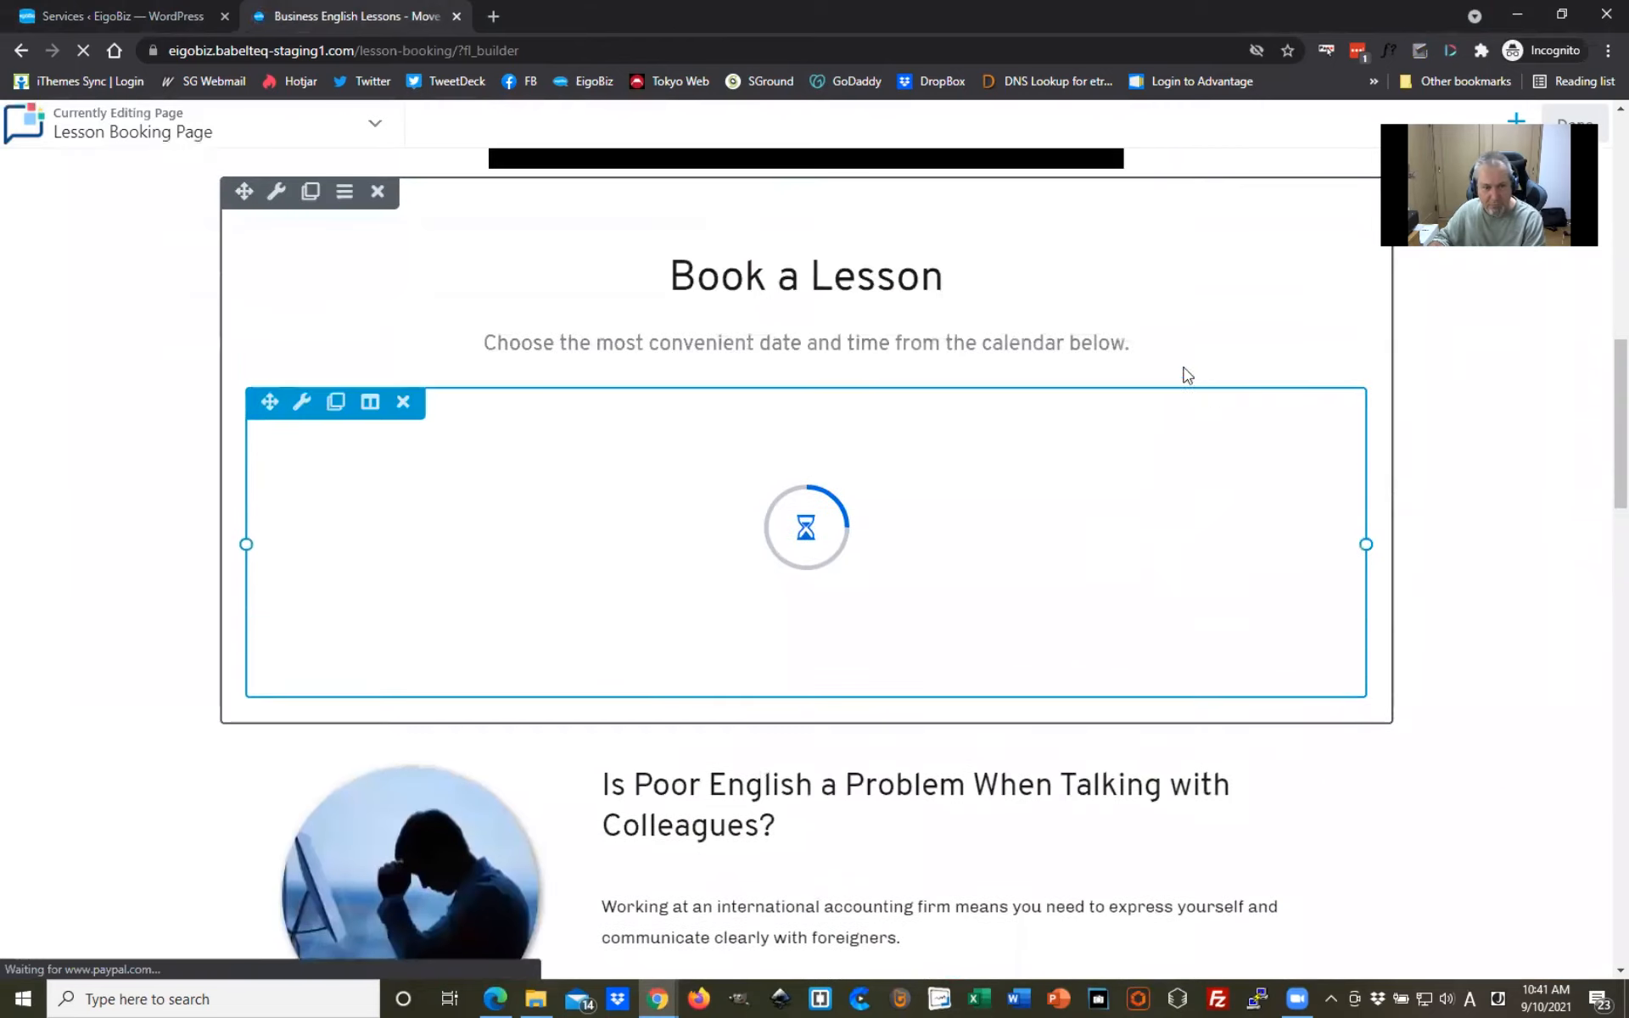
scroll(953, 337, "up", 3)
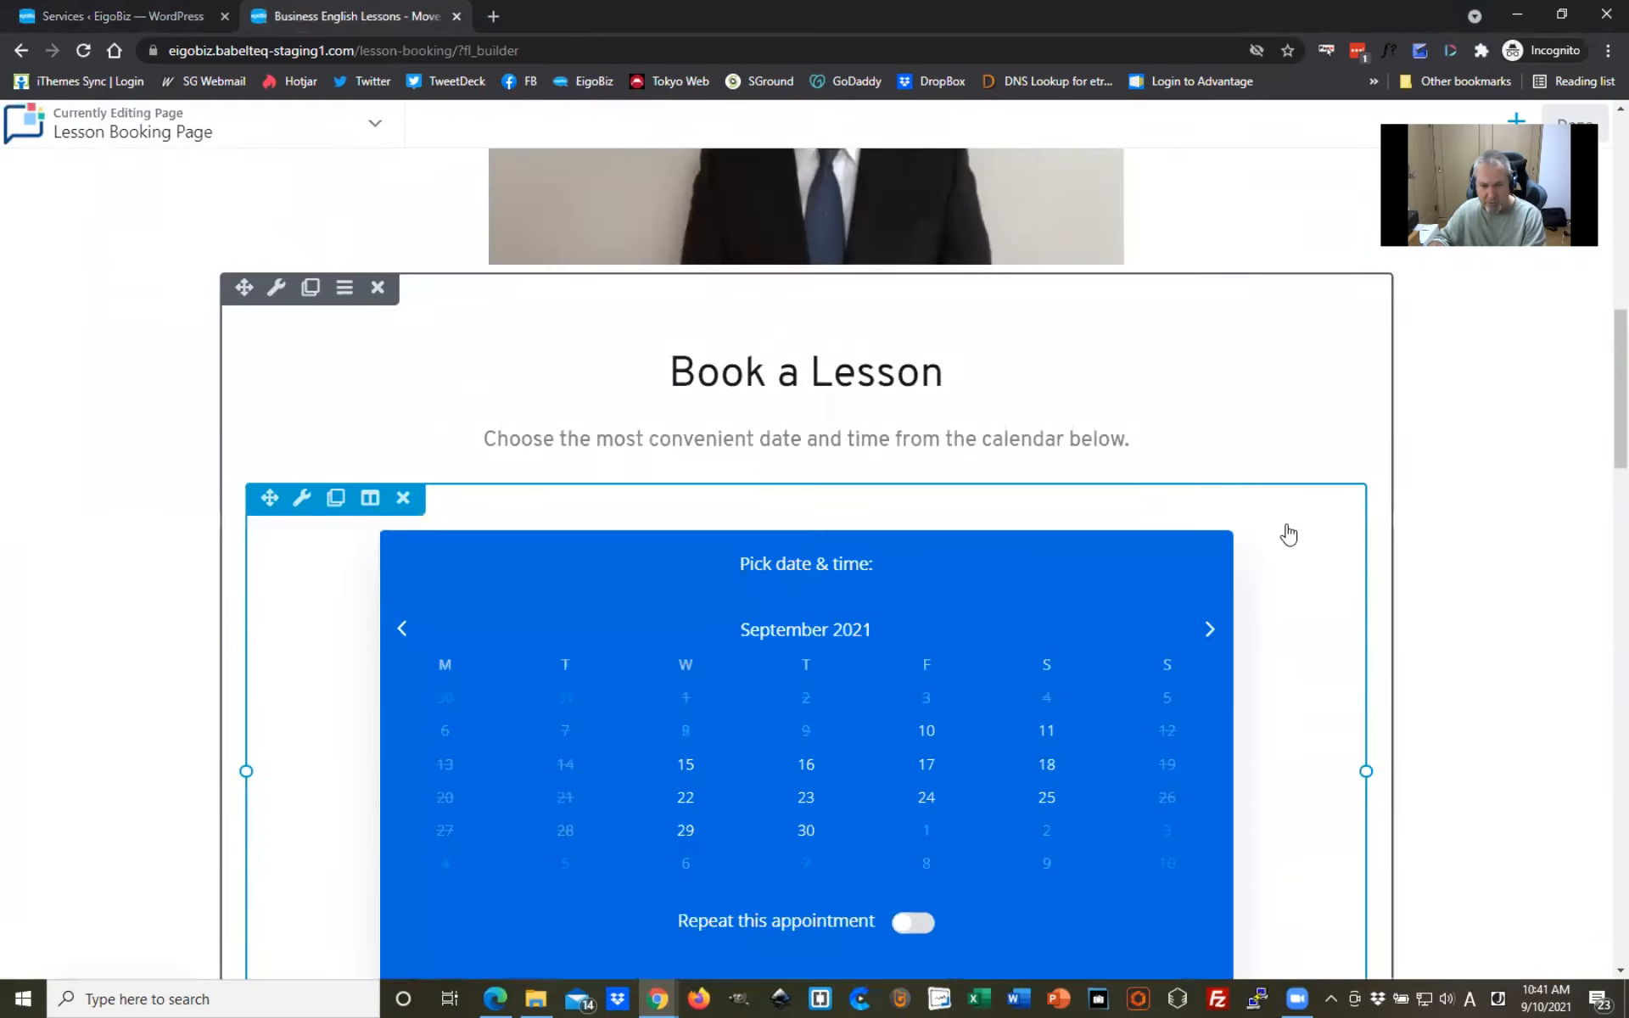
left_click(1288, 535)
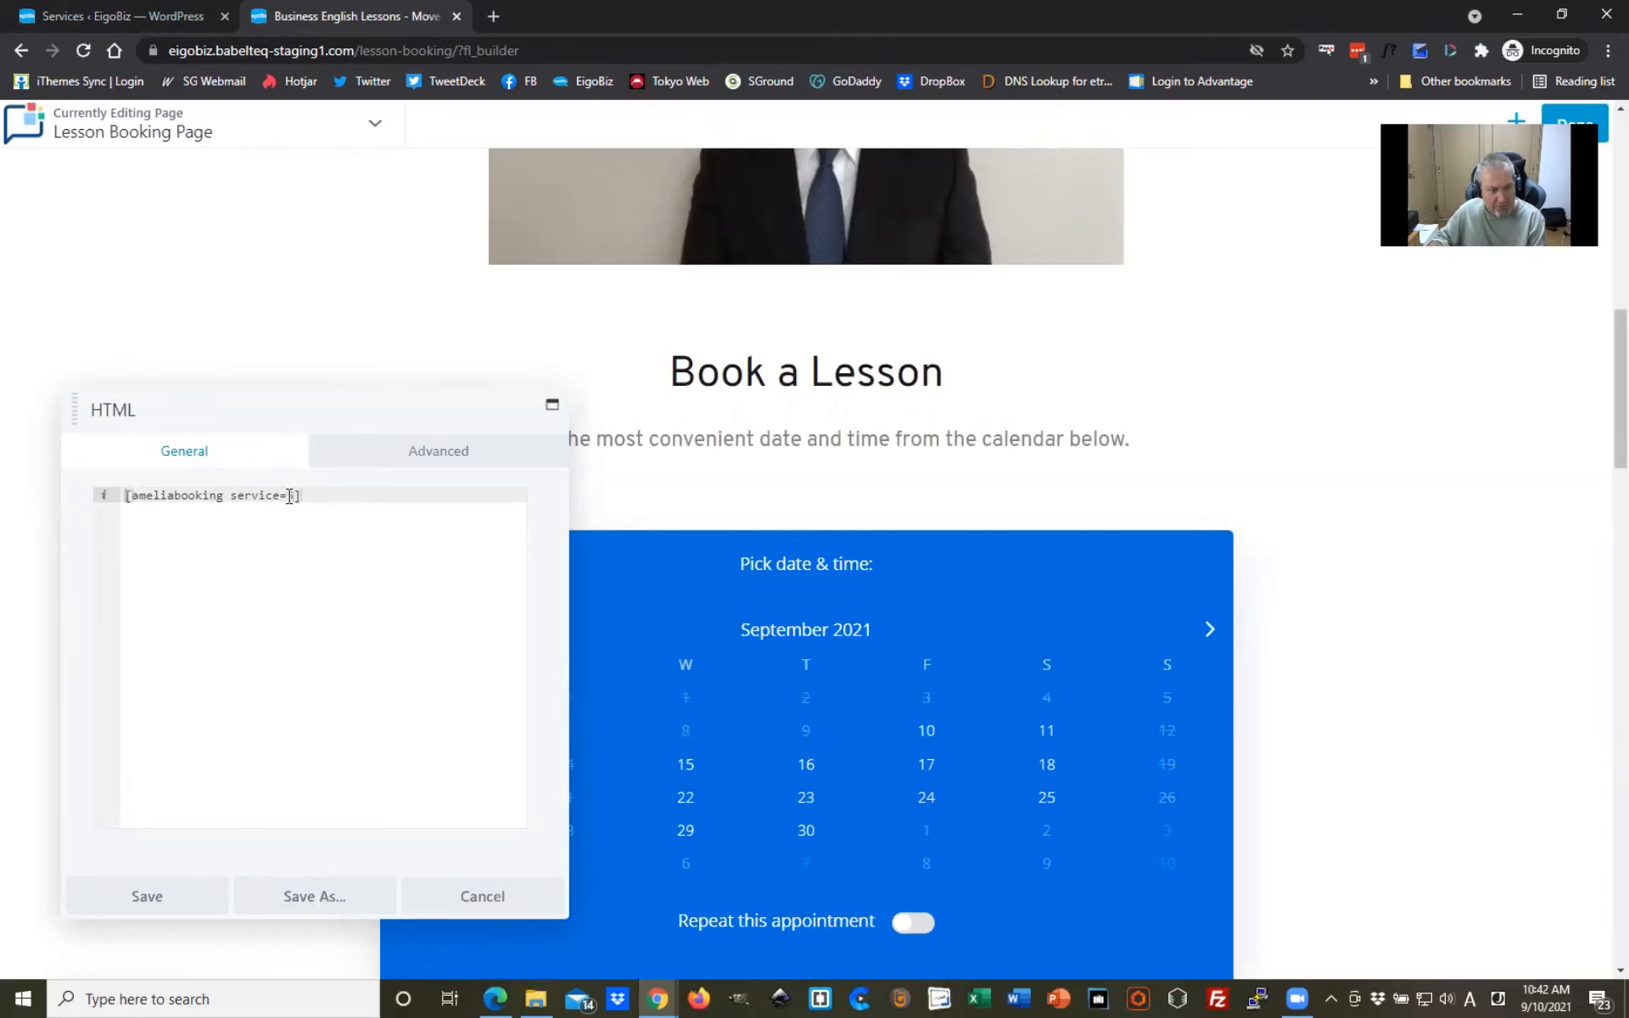
key("Delete")
type("4")
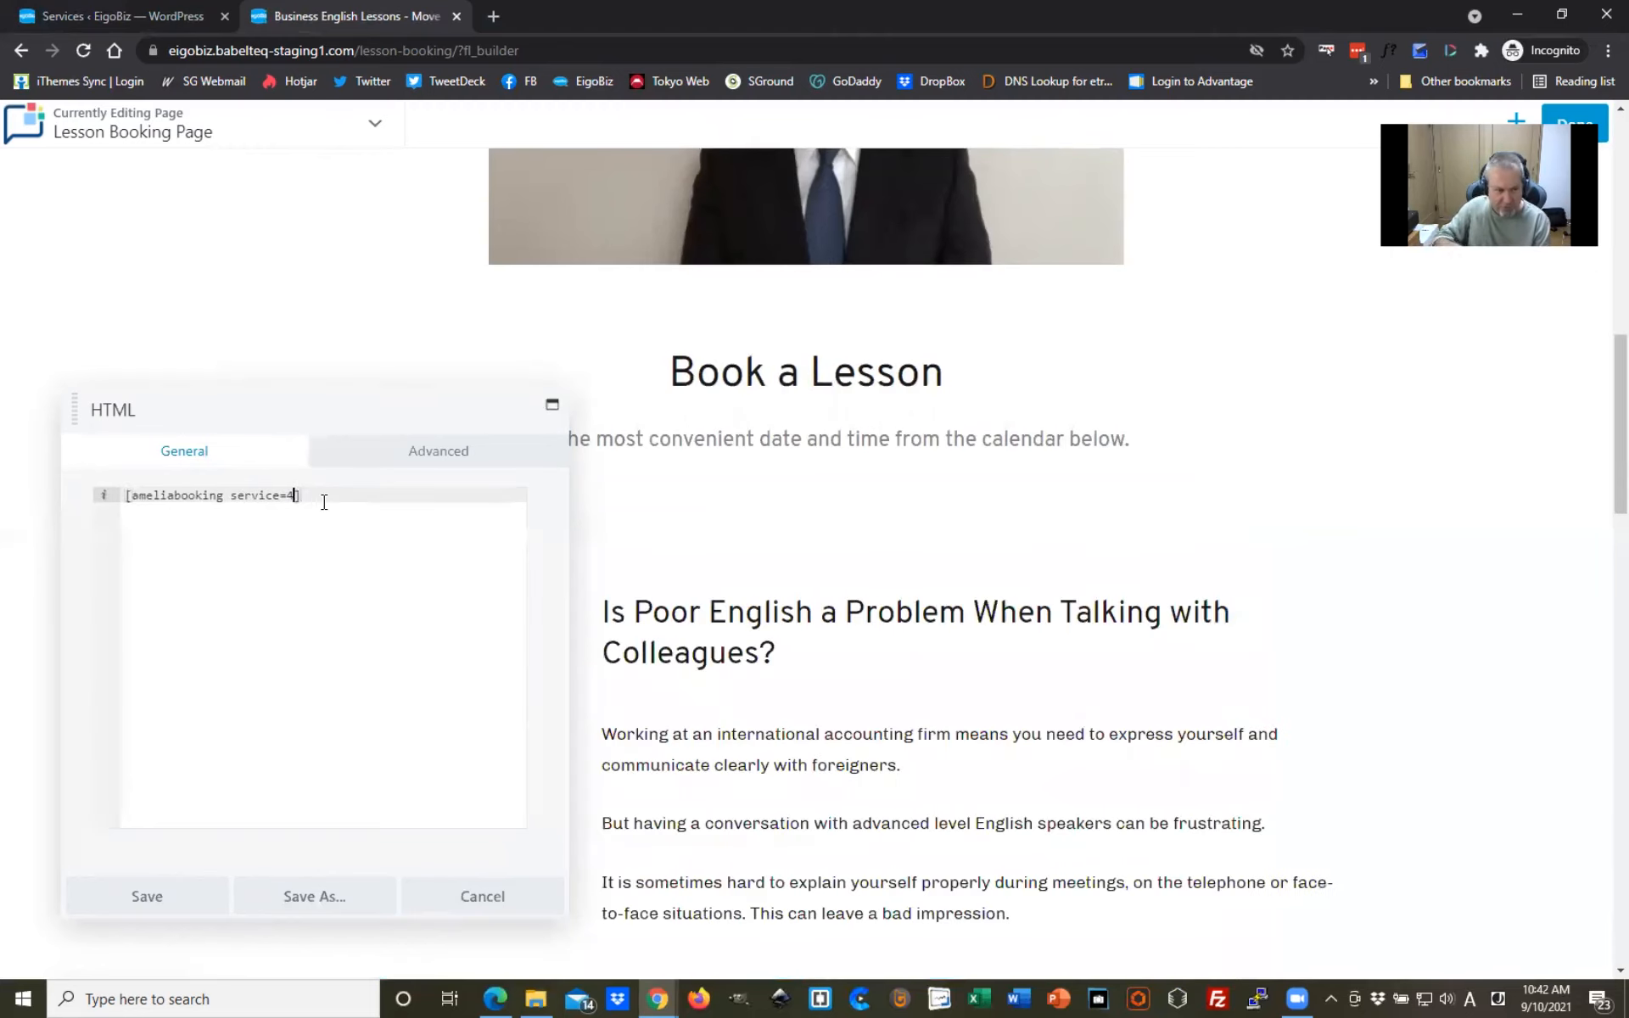
left_click(193, 904)
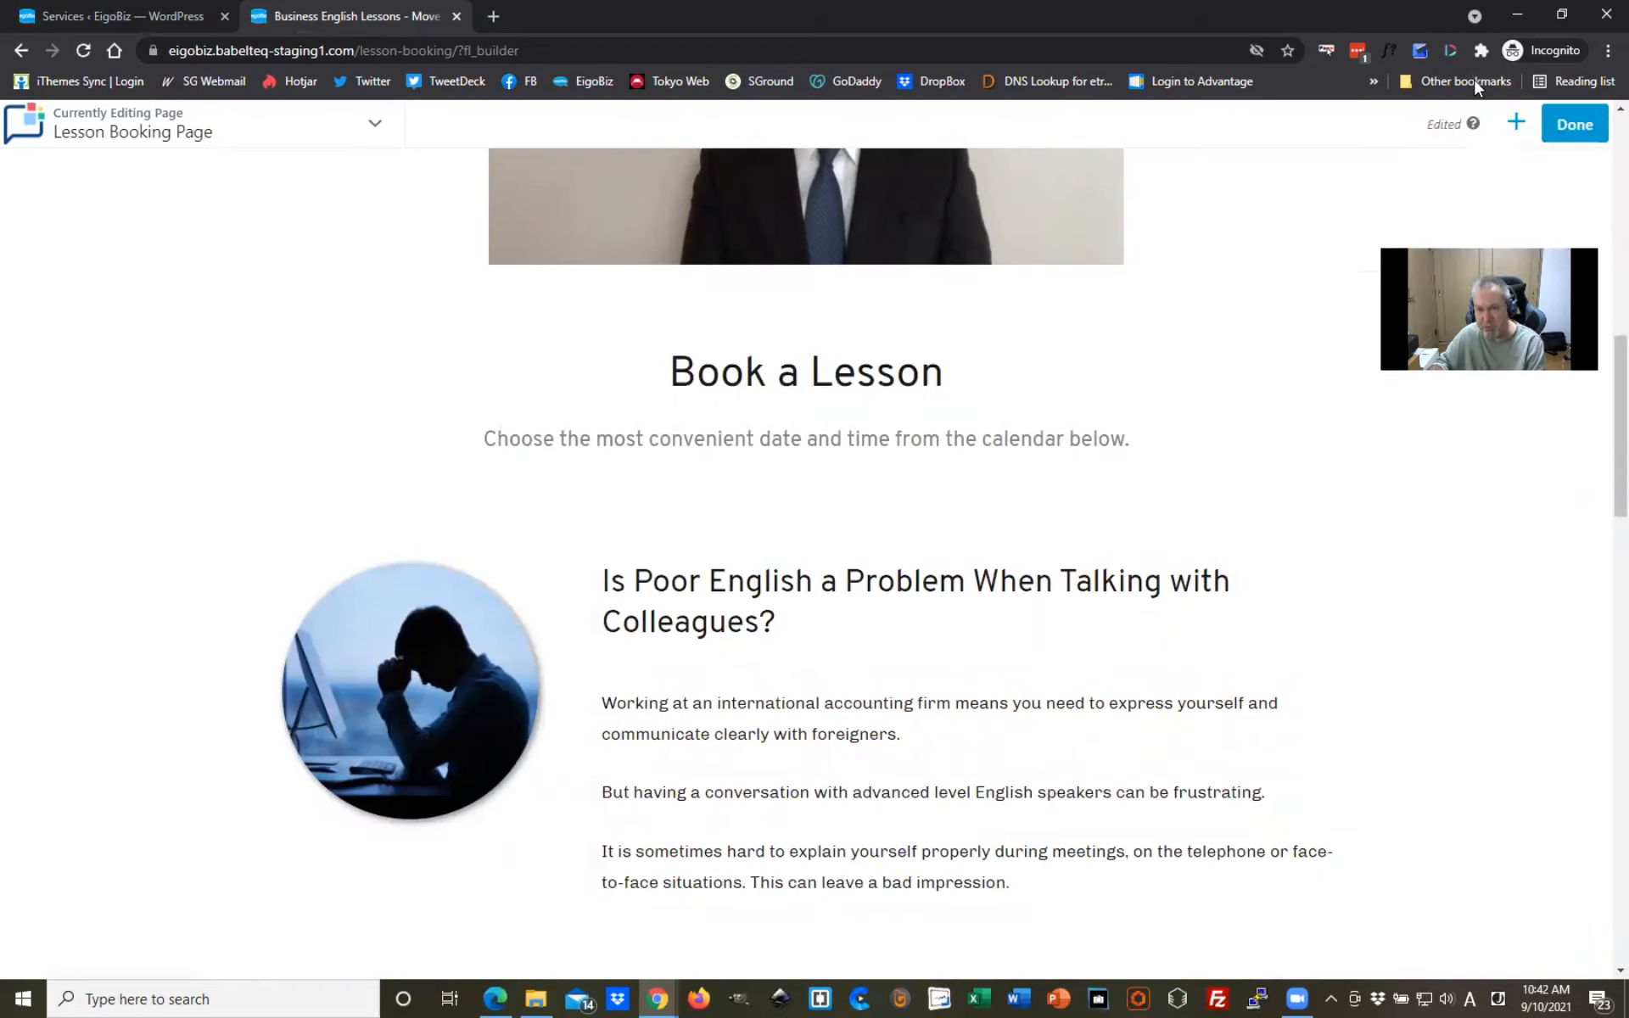
left_click(1577, 127)
left_click(1483, 129)
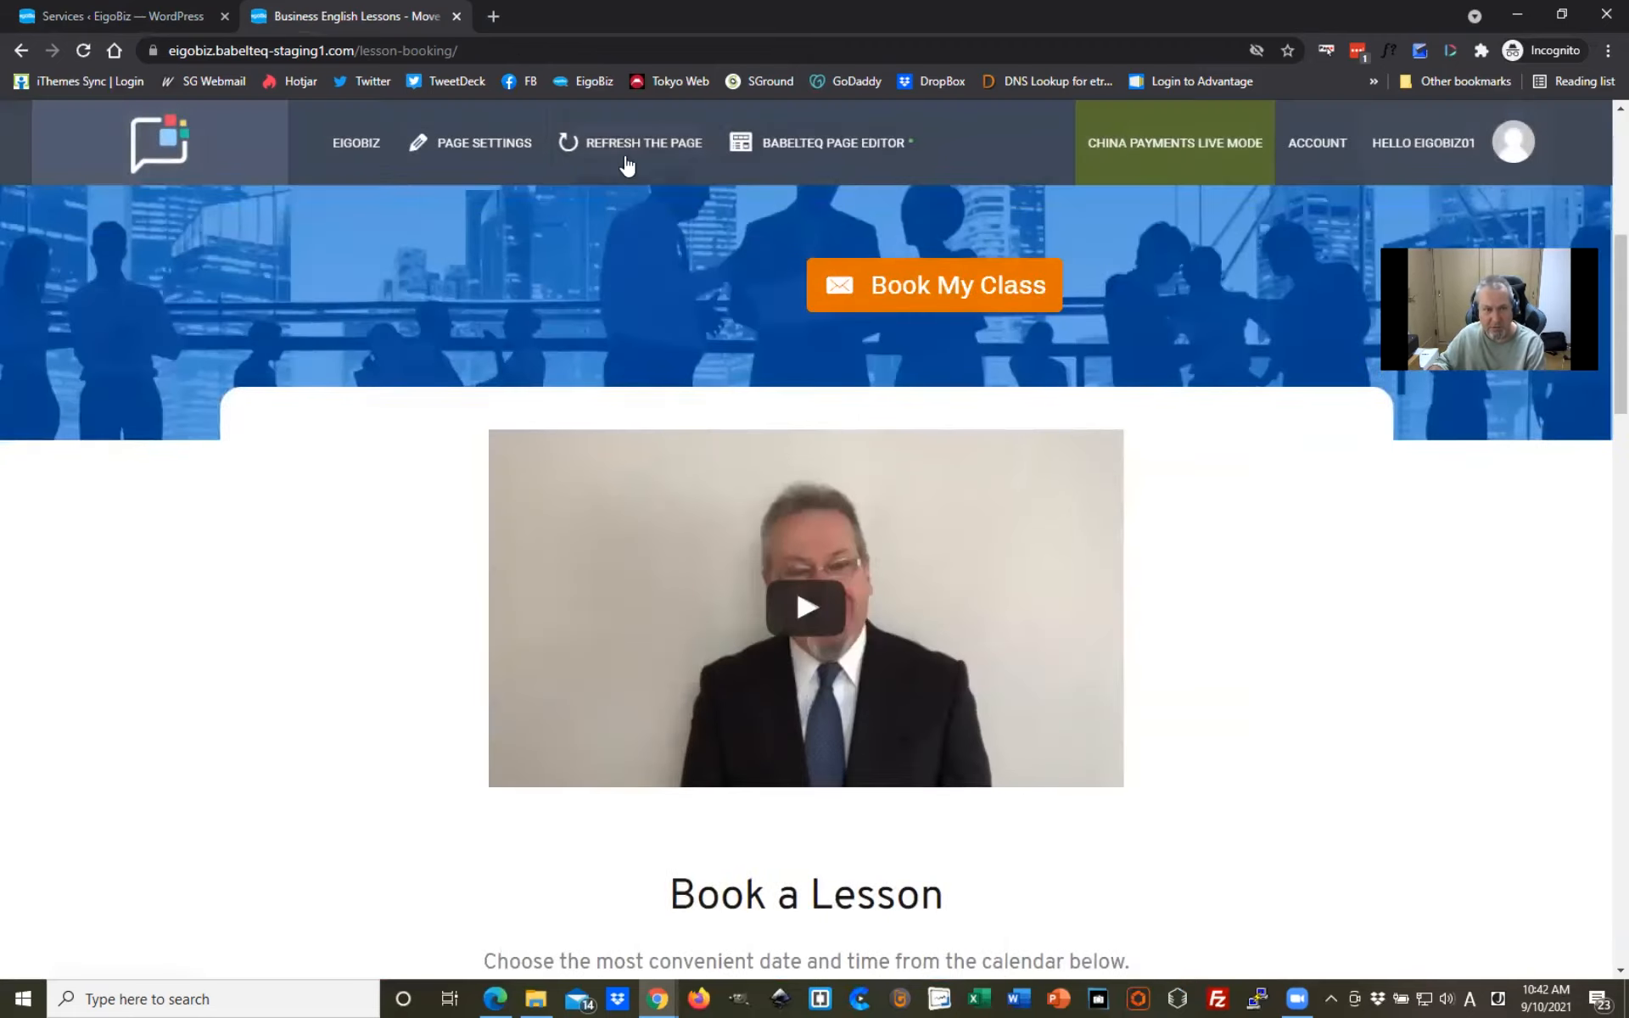
Step: Refresh the lesson booking page and select the 6:00 am - 6:50 am slot on September 25 in the booking calendar
left_click(632, 161)
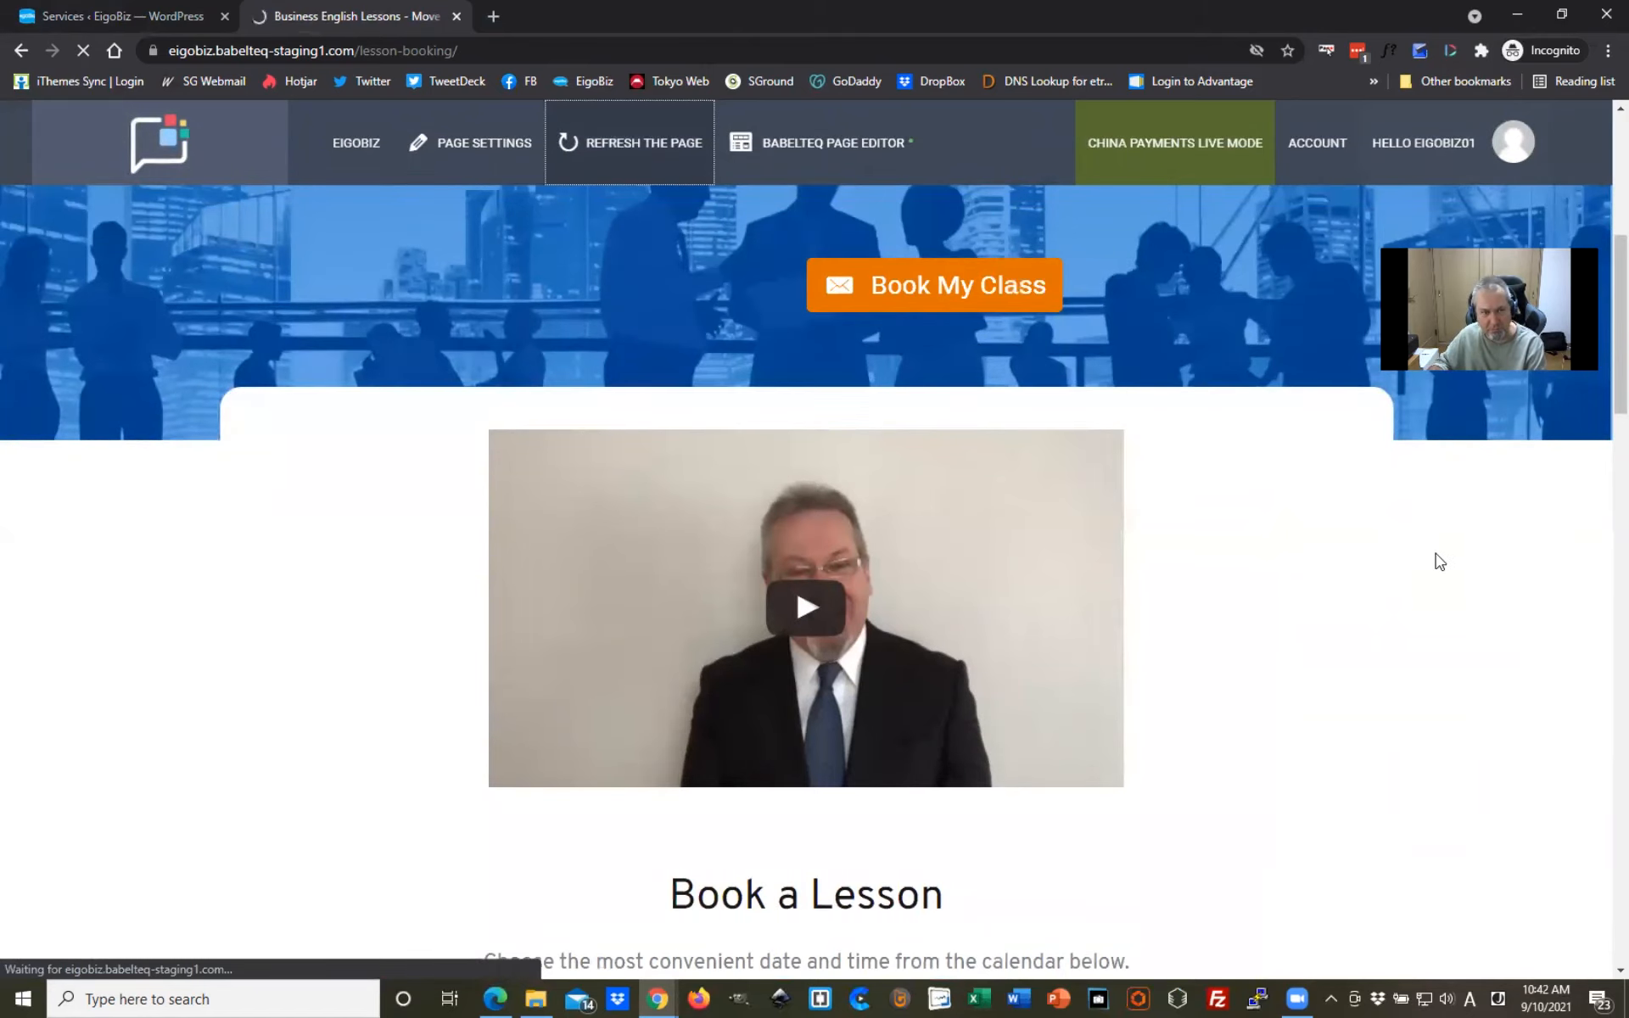
scroll(1426, 558, "down", 8)
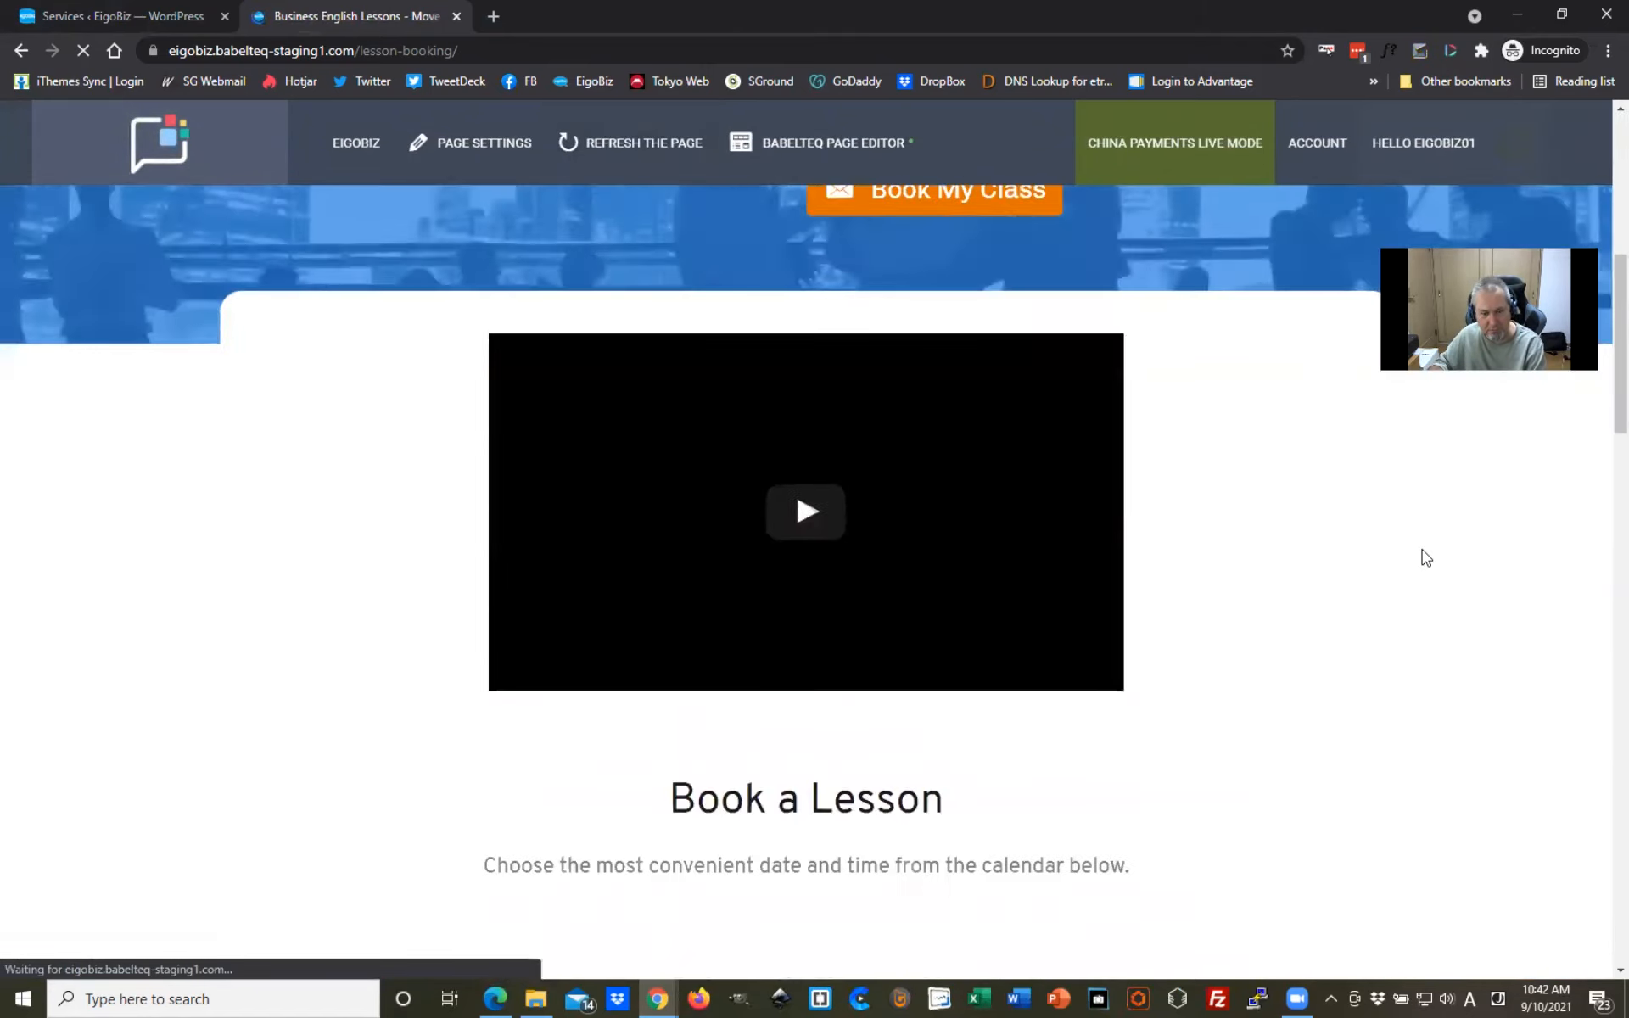
scroll(1426, 558, "down", 7)
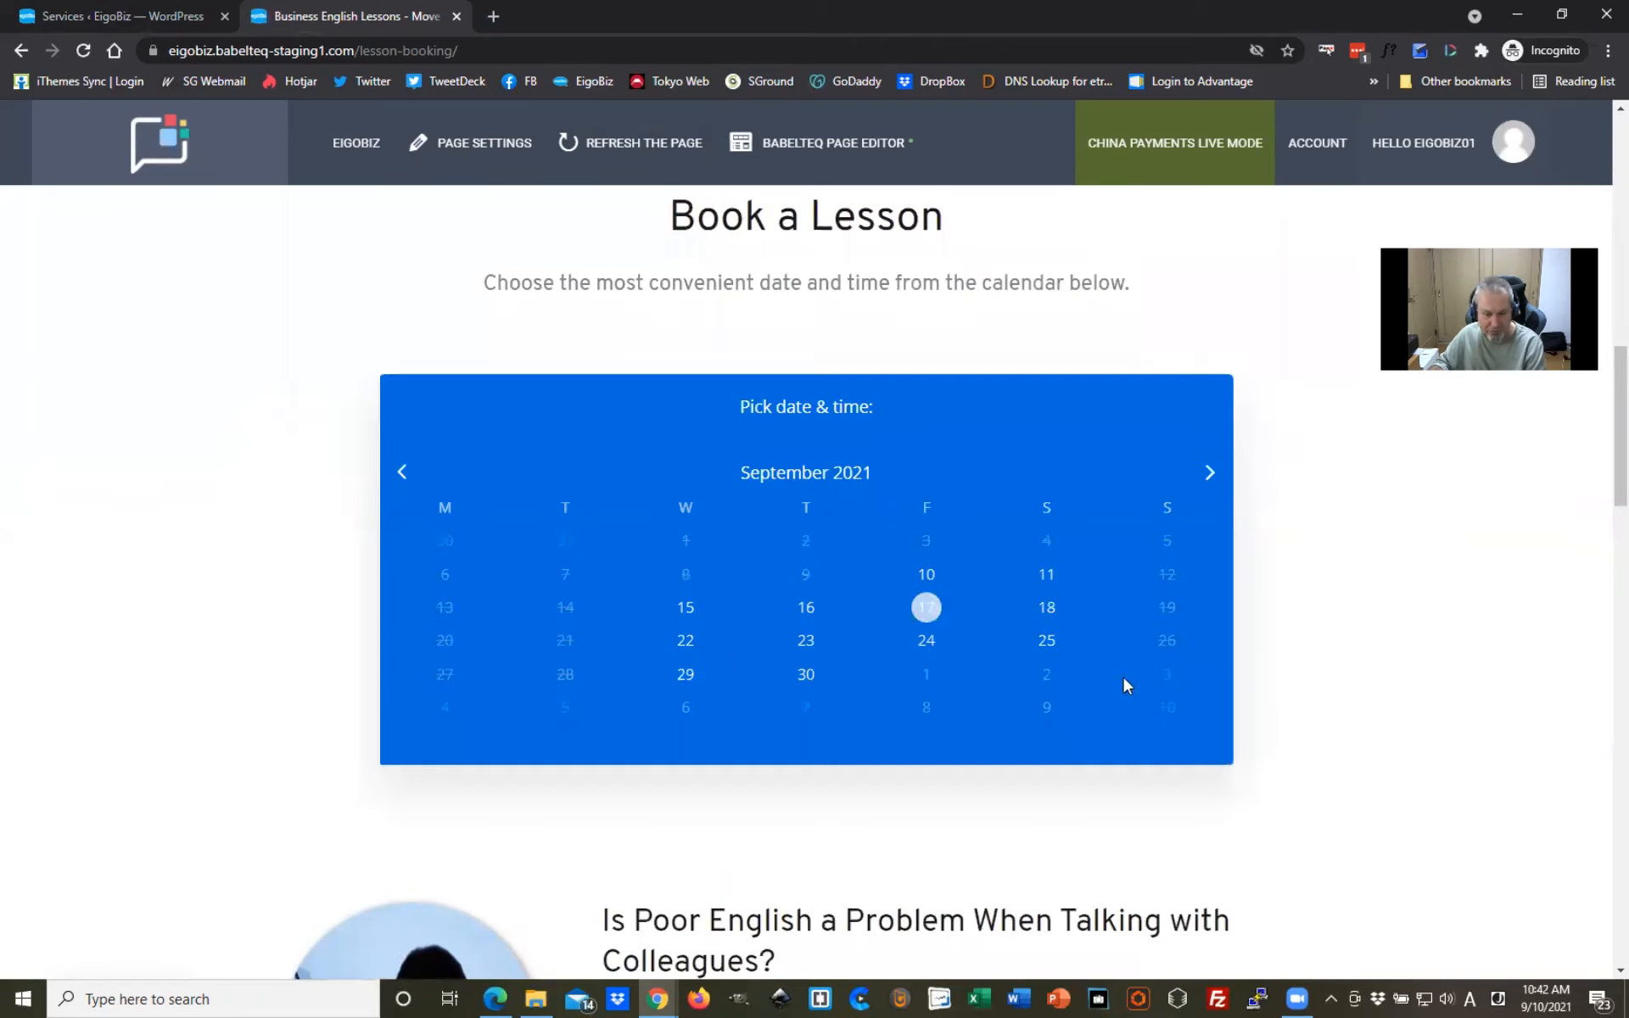
left_click(1051, 643)
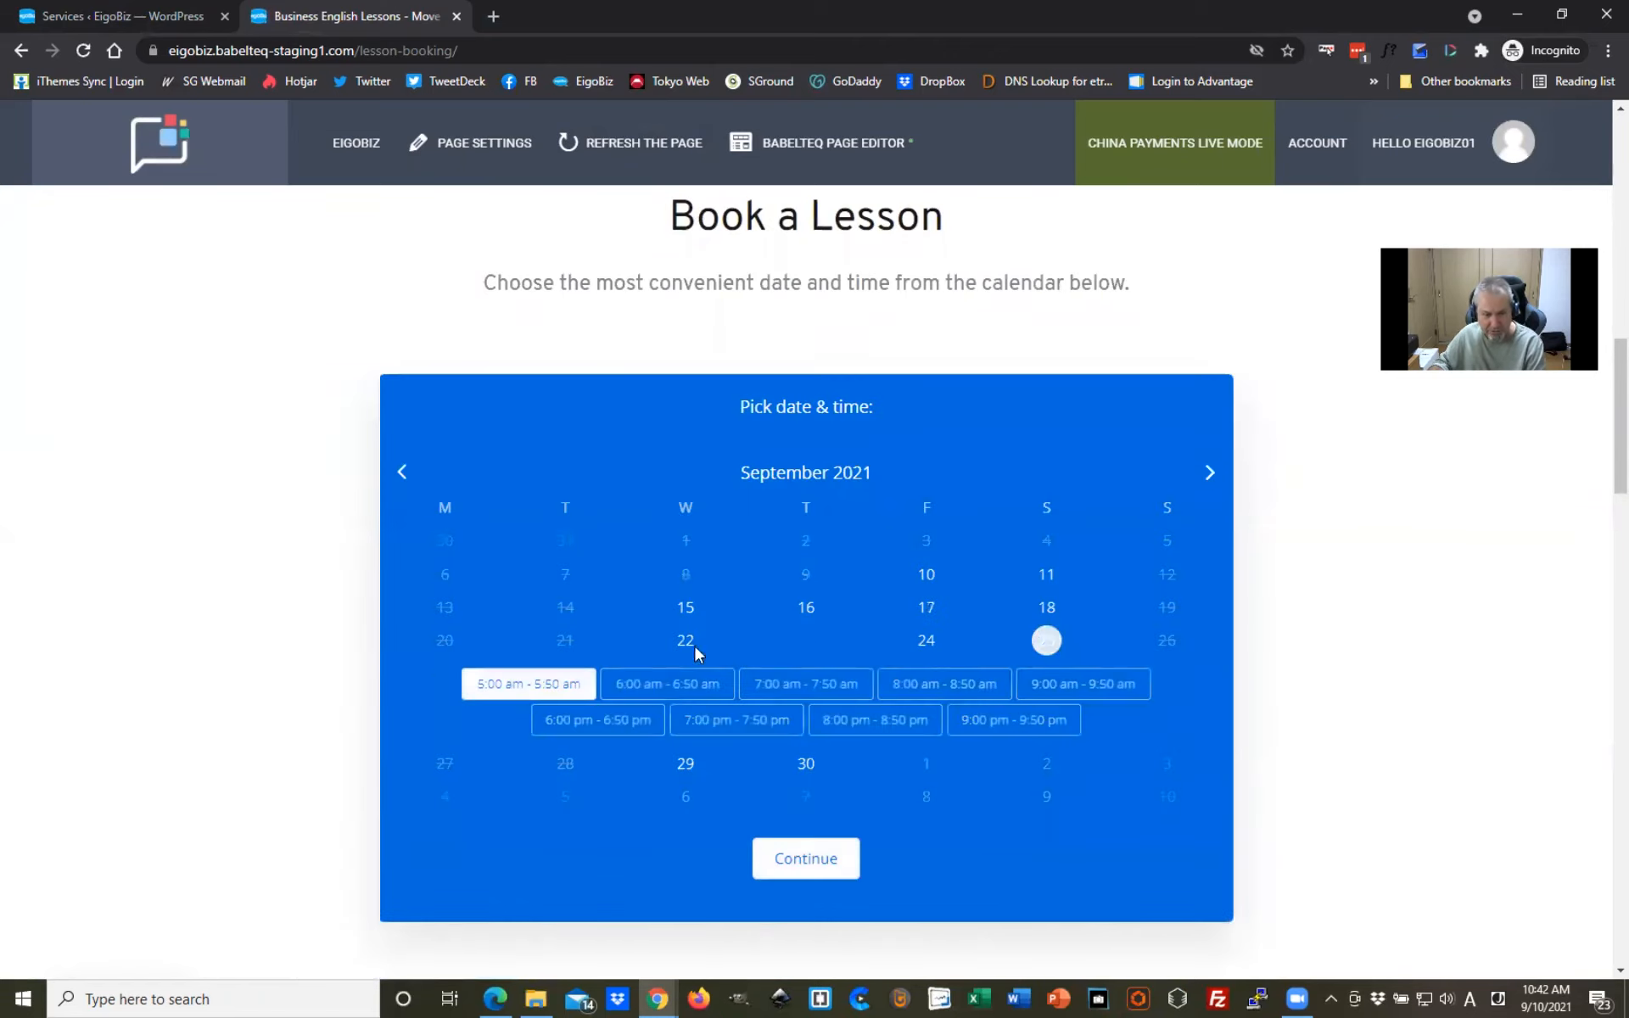
left_click(689, 689)
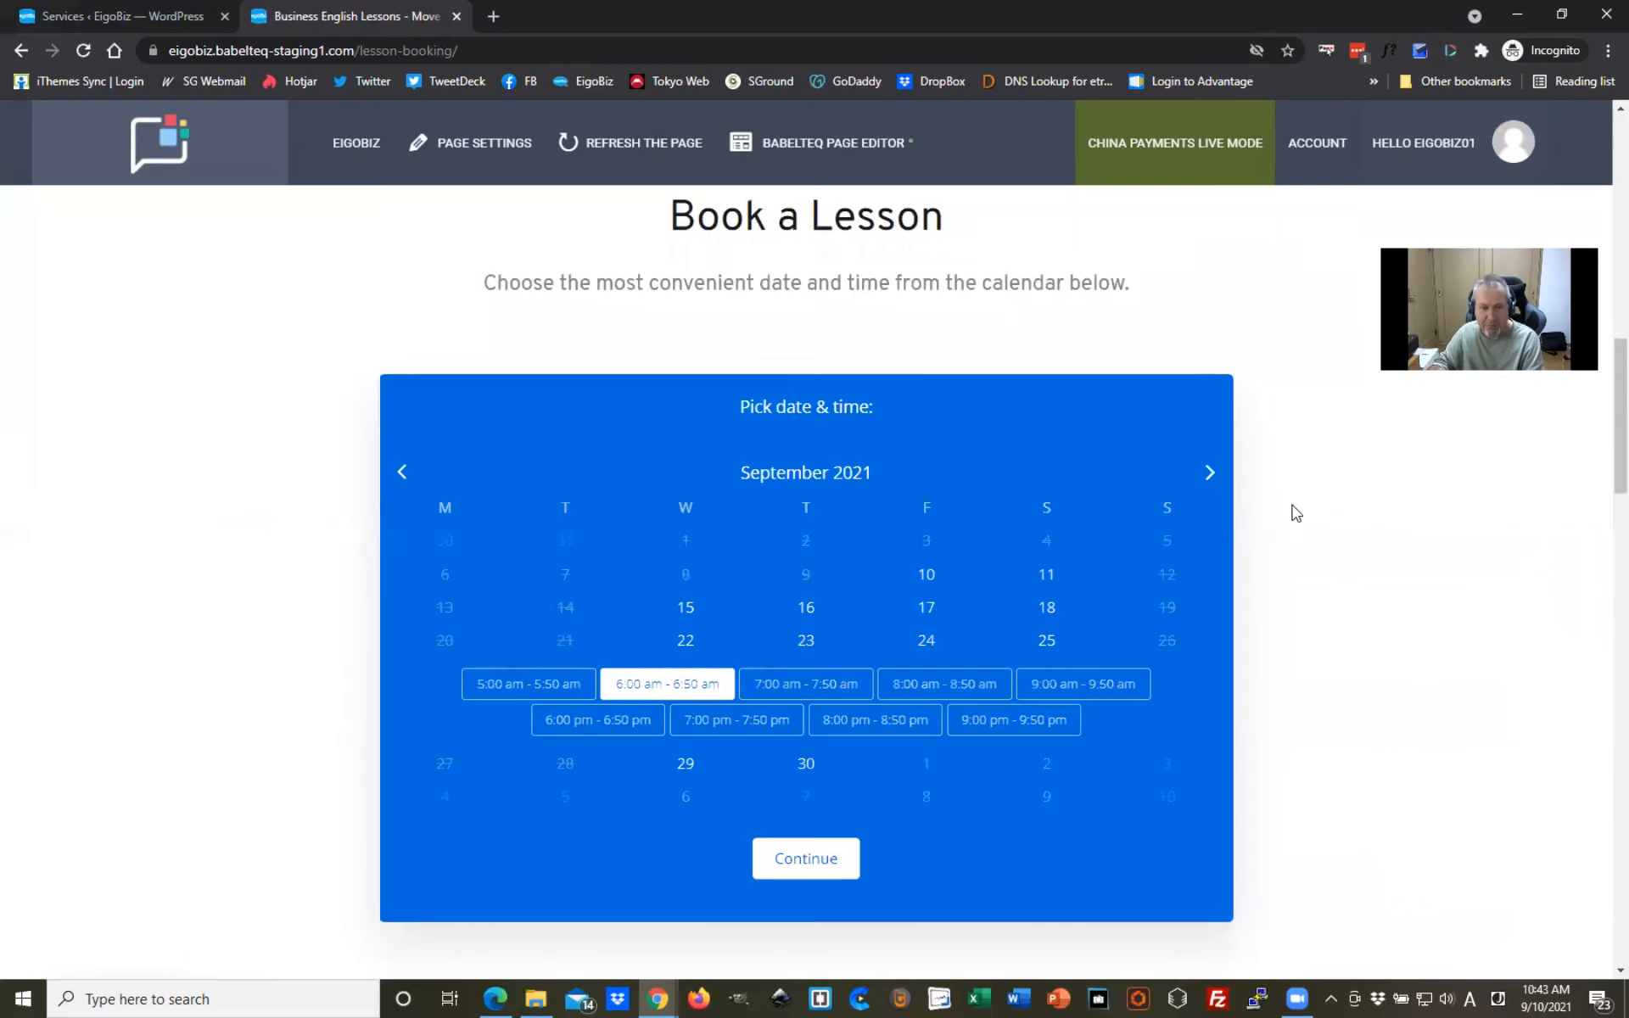
Step: Edit the lesson booking page again, set the calendar's HTML shortcode to [ameliabooking service=5] and publish the page
scroll(837, 306, "up", 3)
left_click(829, 144)
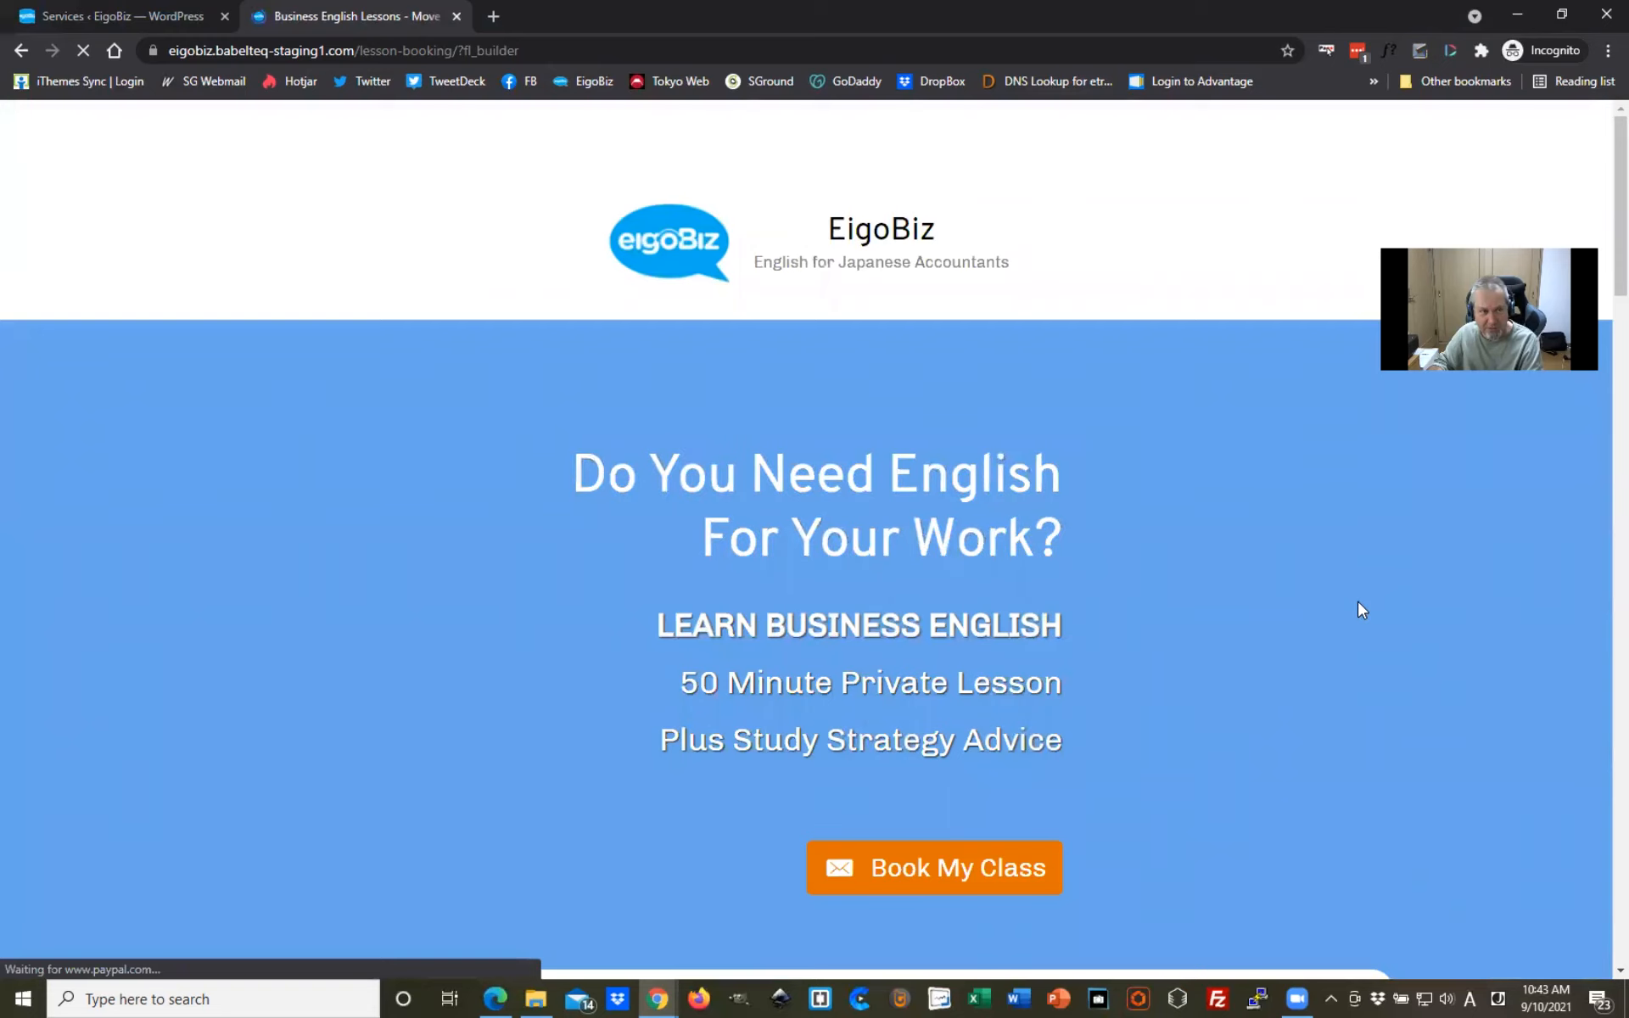
scroll(1270, 563, "down", 5)
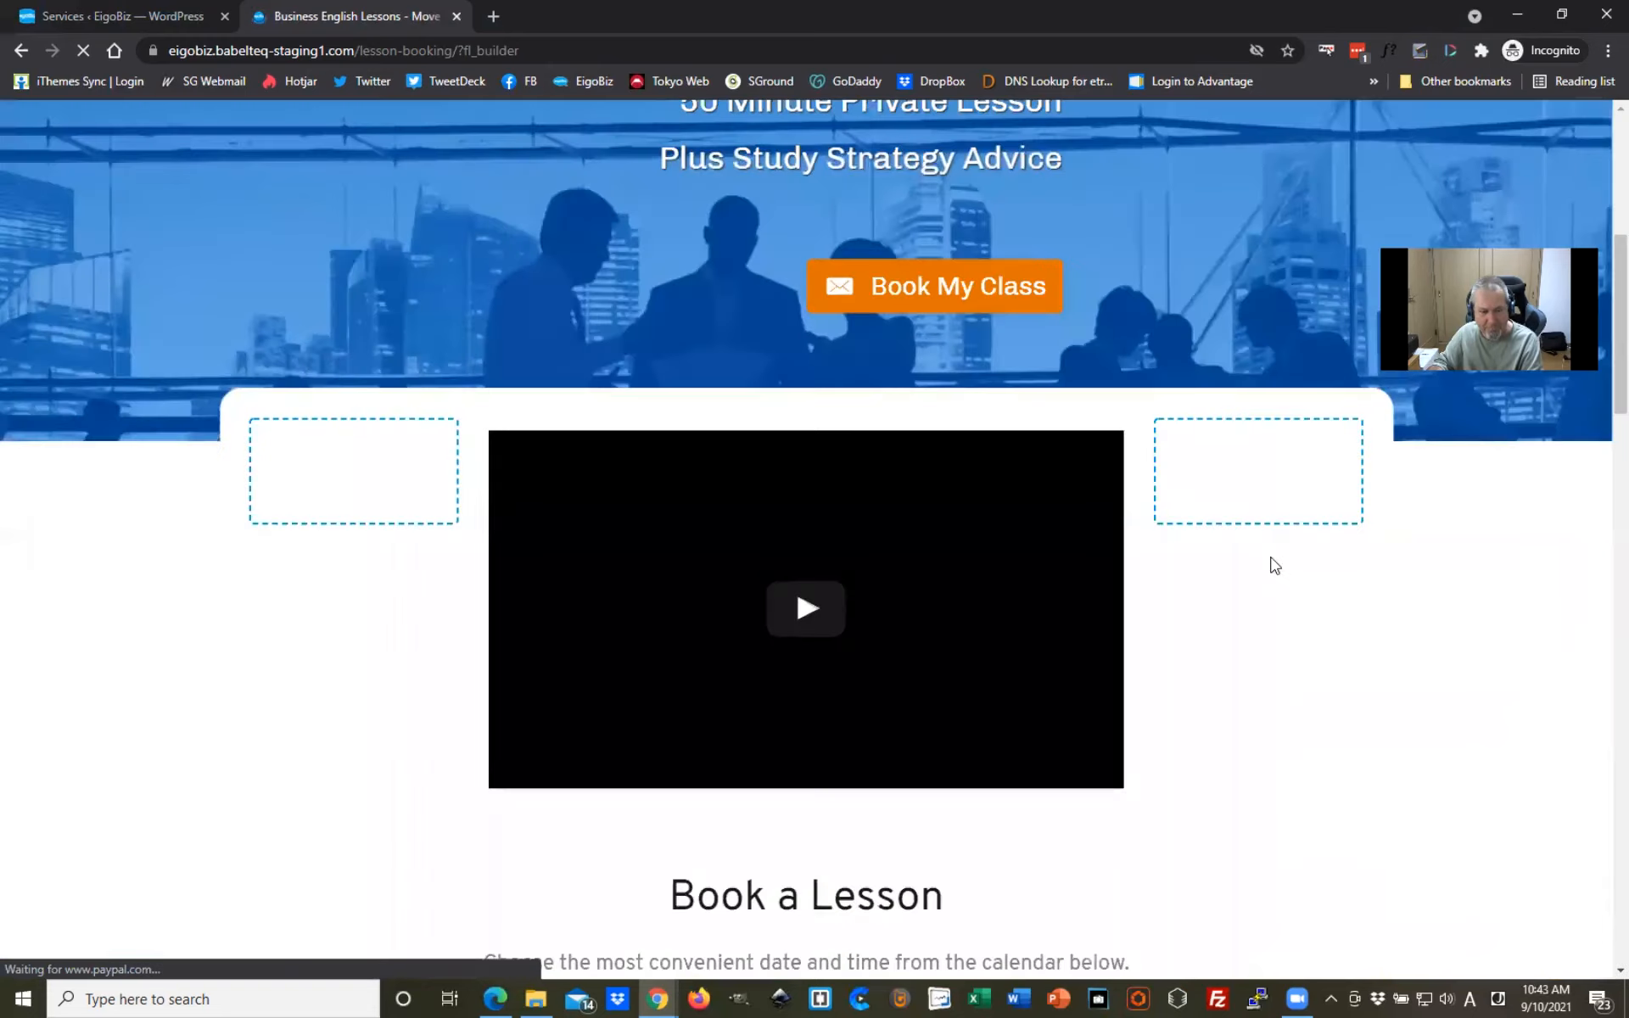
scroll(1112, 557, "down", 5)
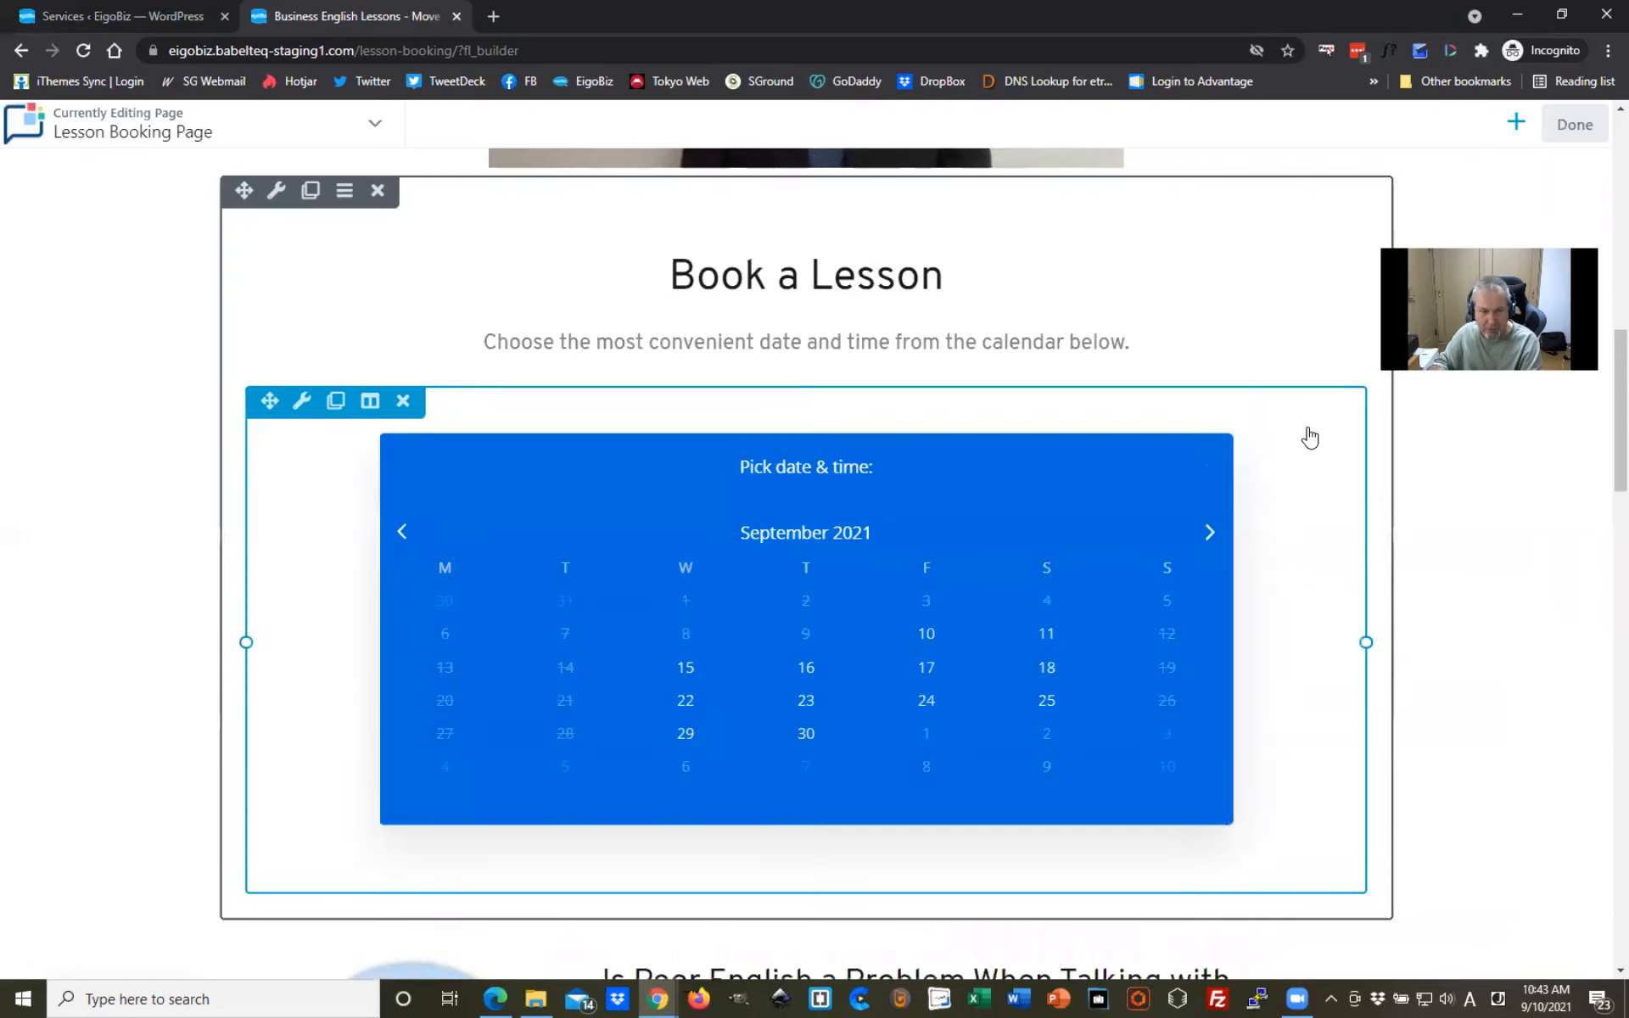
left_click(341, 444)
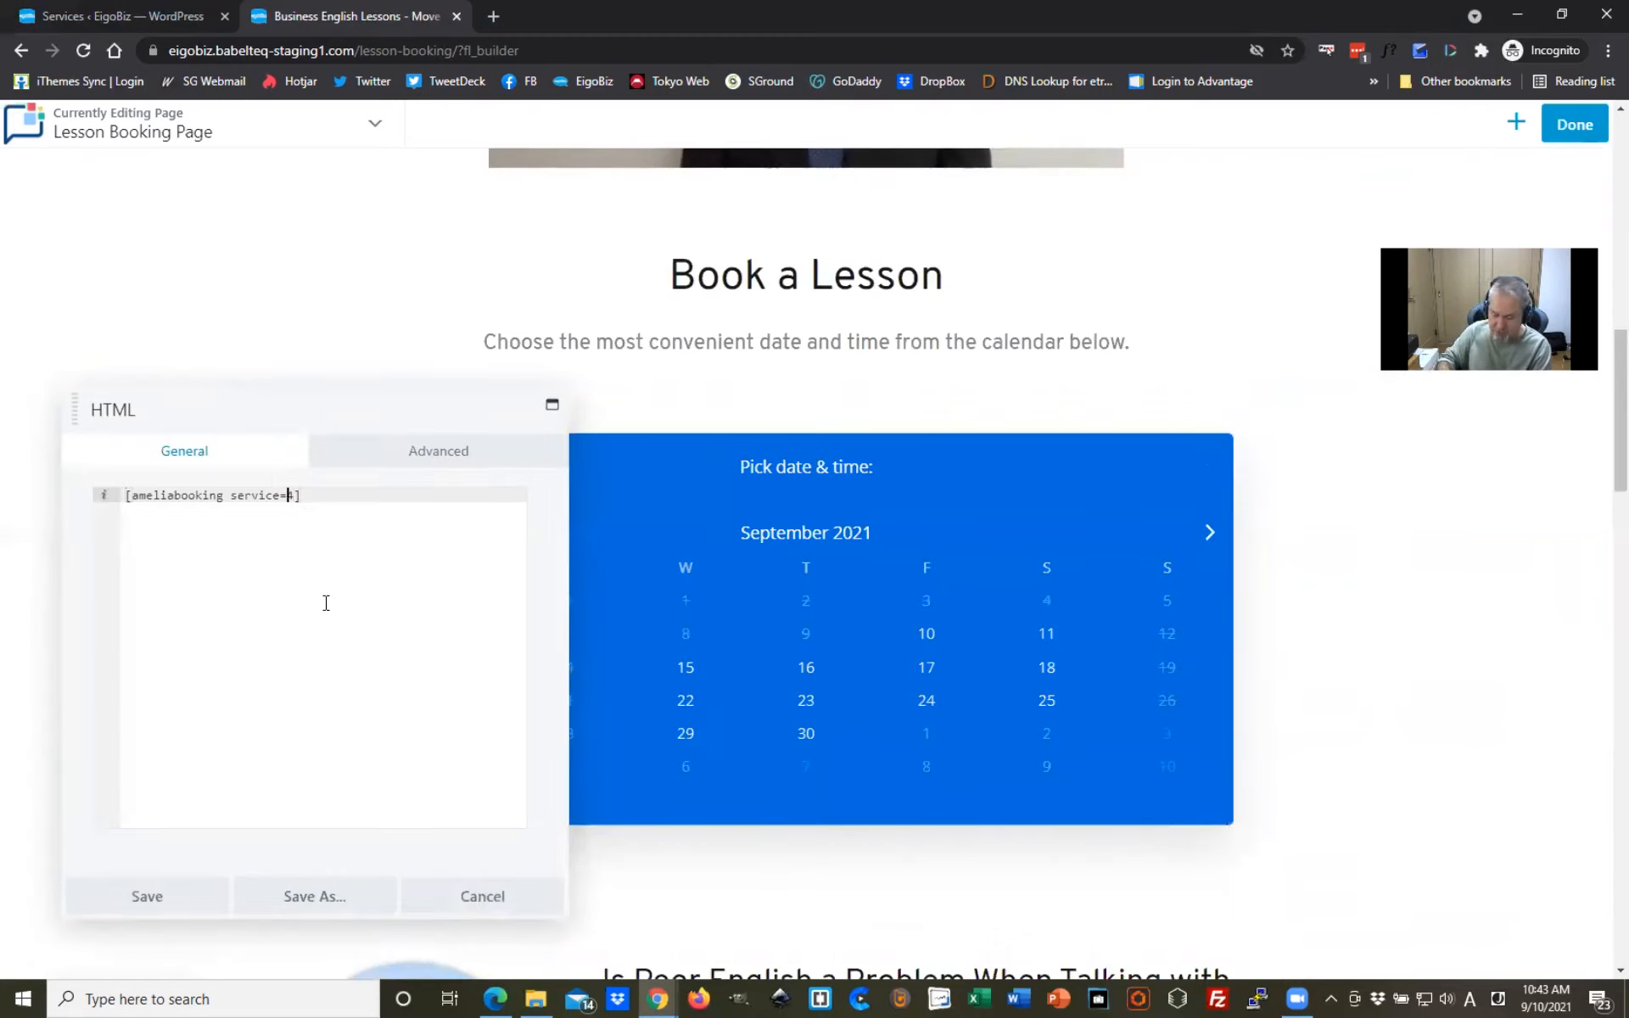
key("Delete")
type("5")
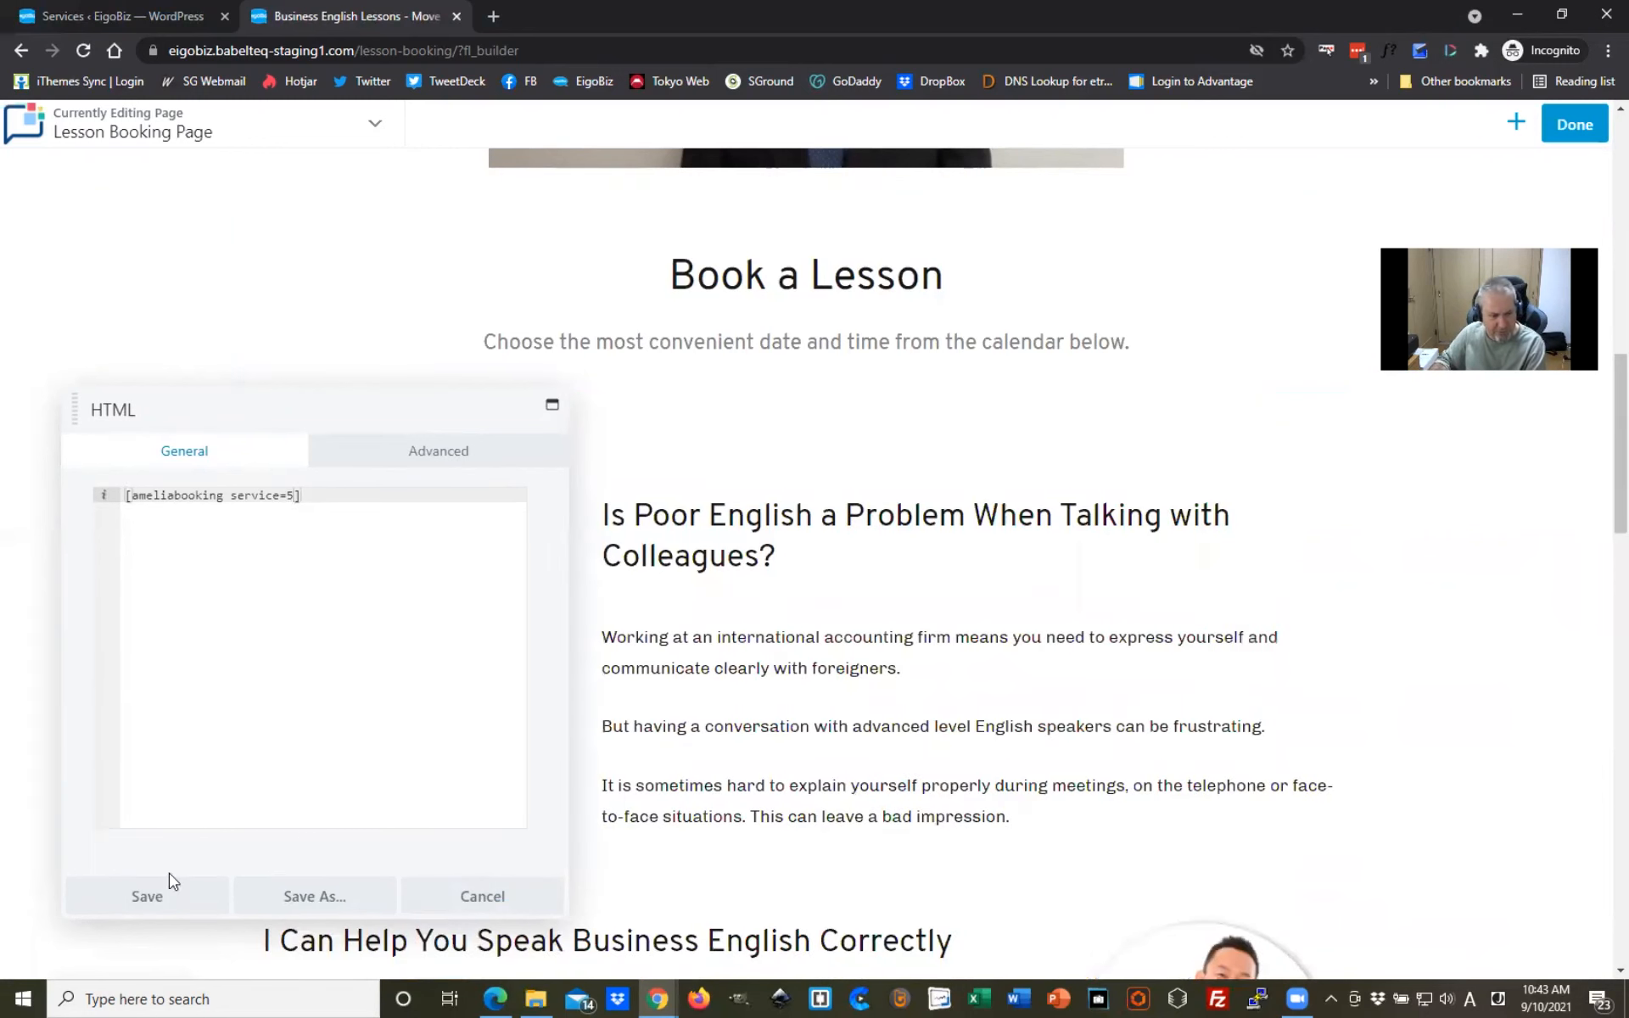
left_click(146, 897)
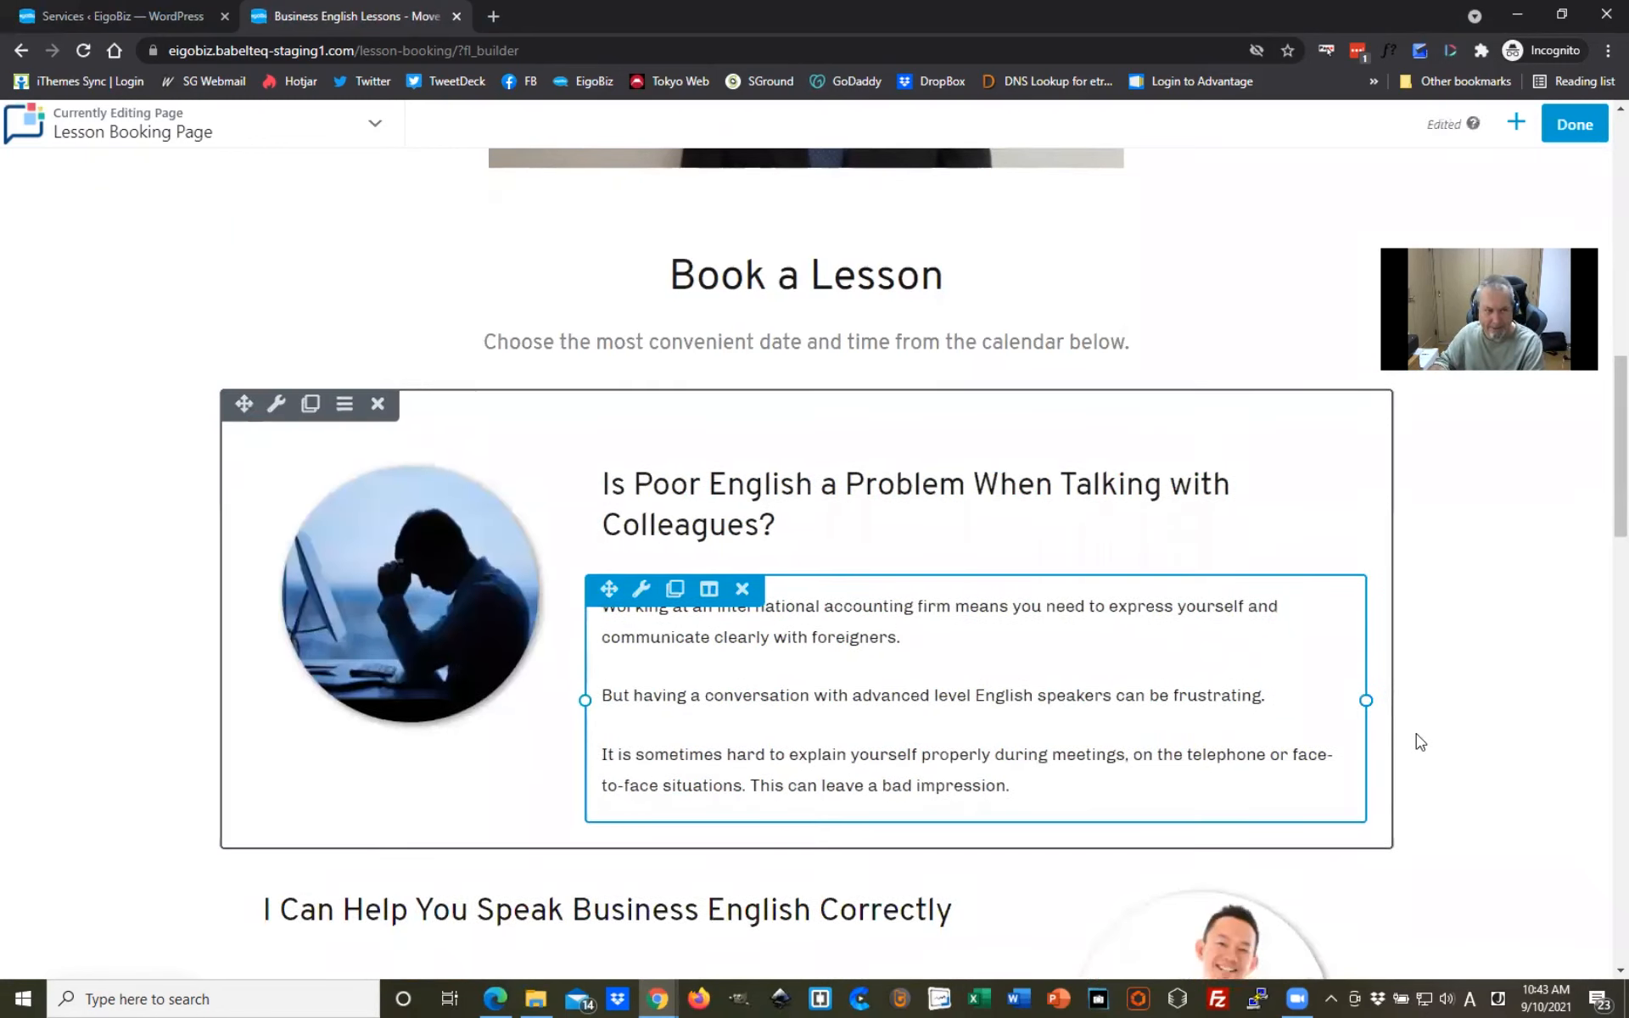
scroll(1371, 292, "up", 2)
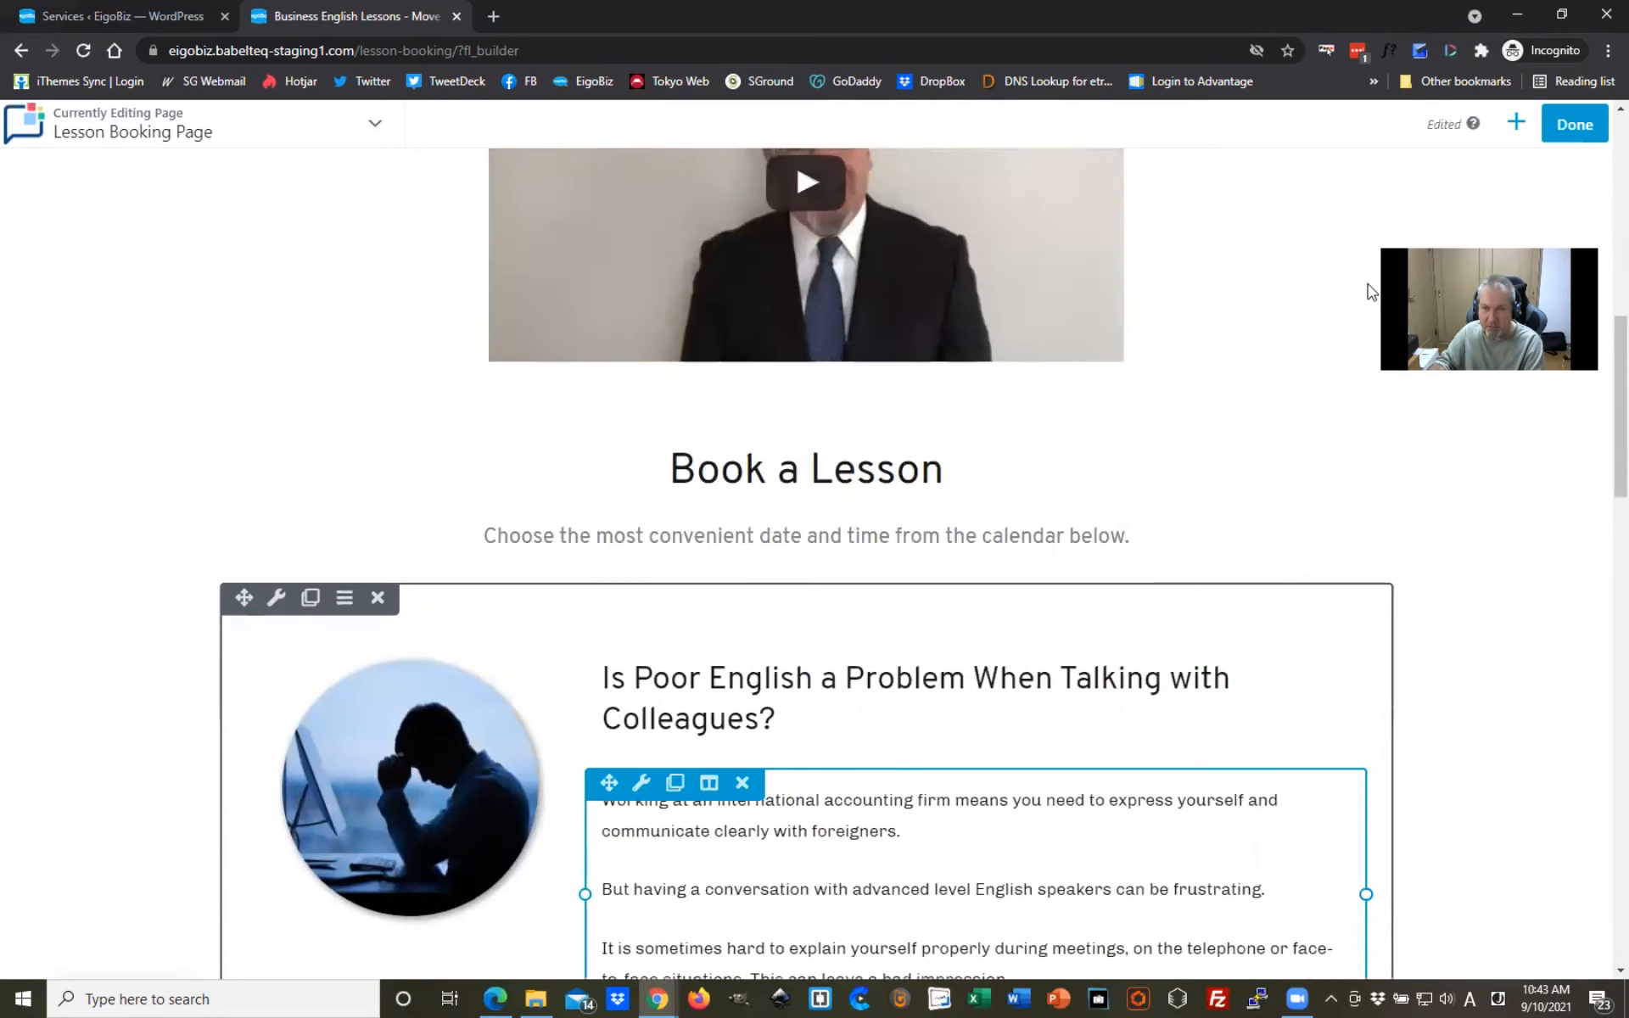
left_click(1574, 133)
left_click(1473, 128)
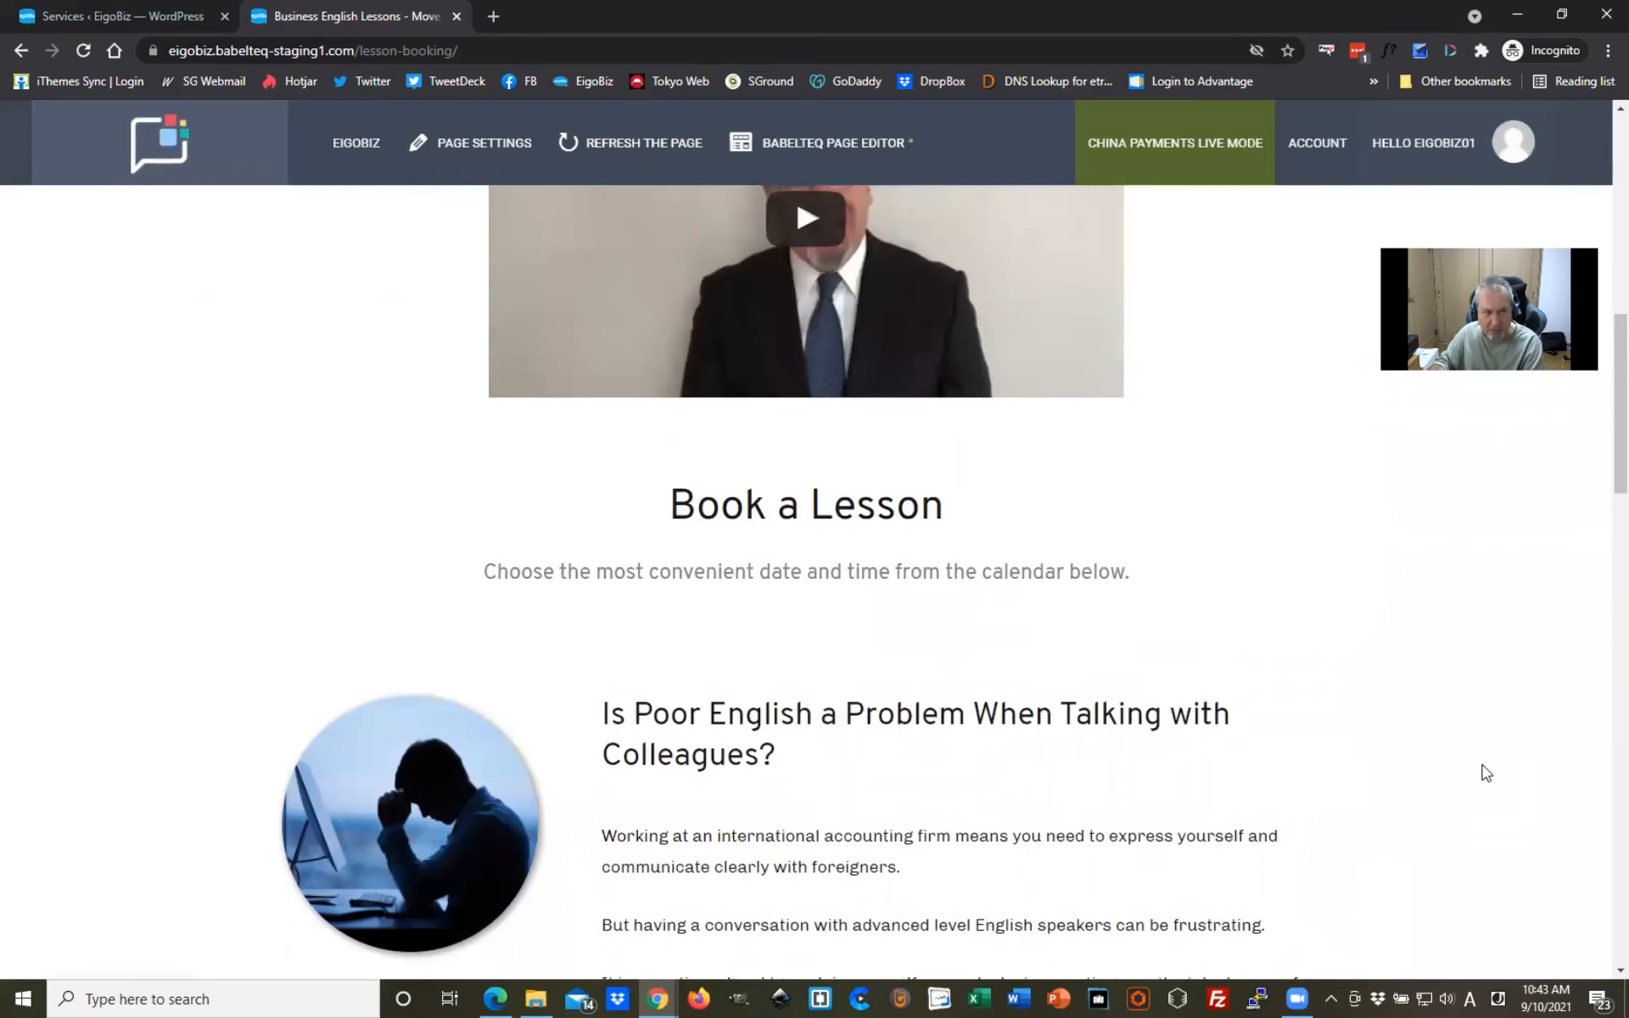
Step: Refresh the published lesson booking page and examine the reloaded calendar under Book a Lesson
scroll(1410, 704, "down", 2)
scroll(1412, 706, "up", 1)
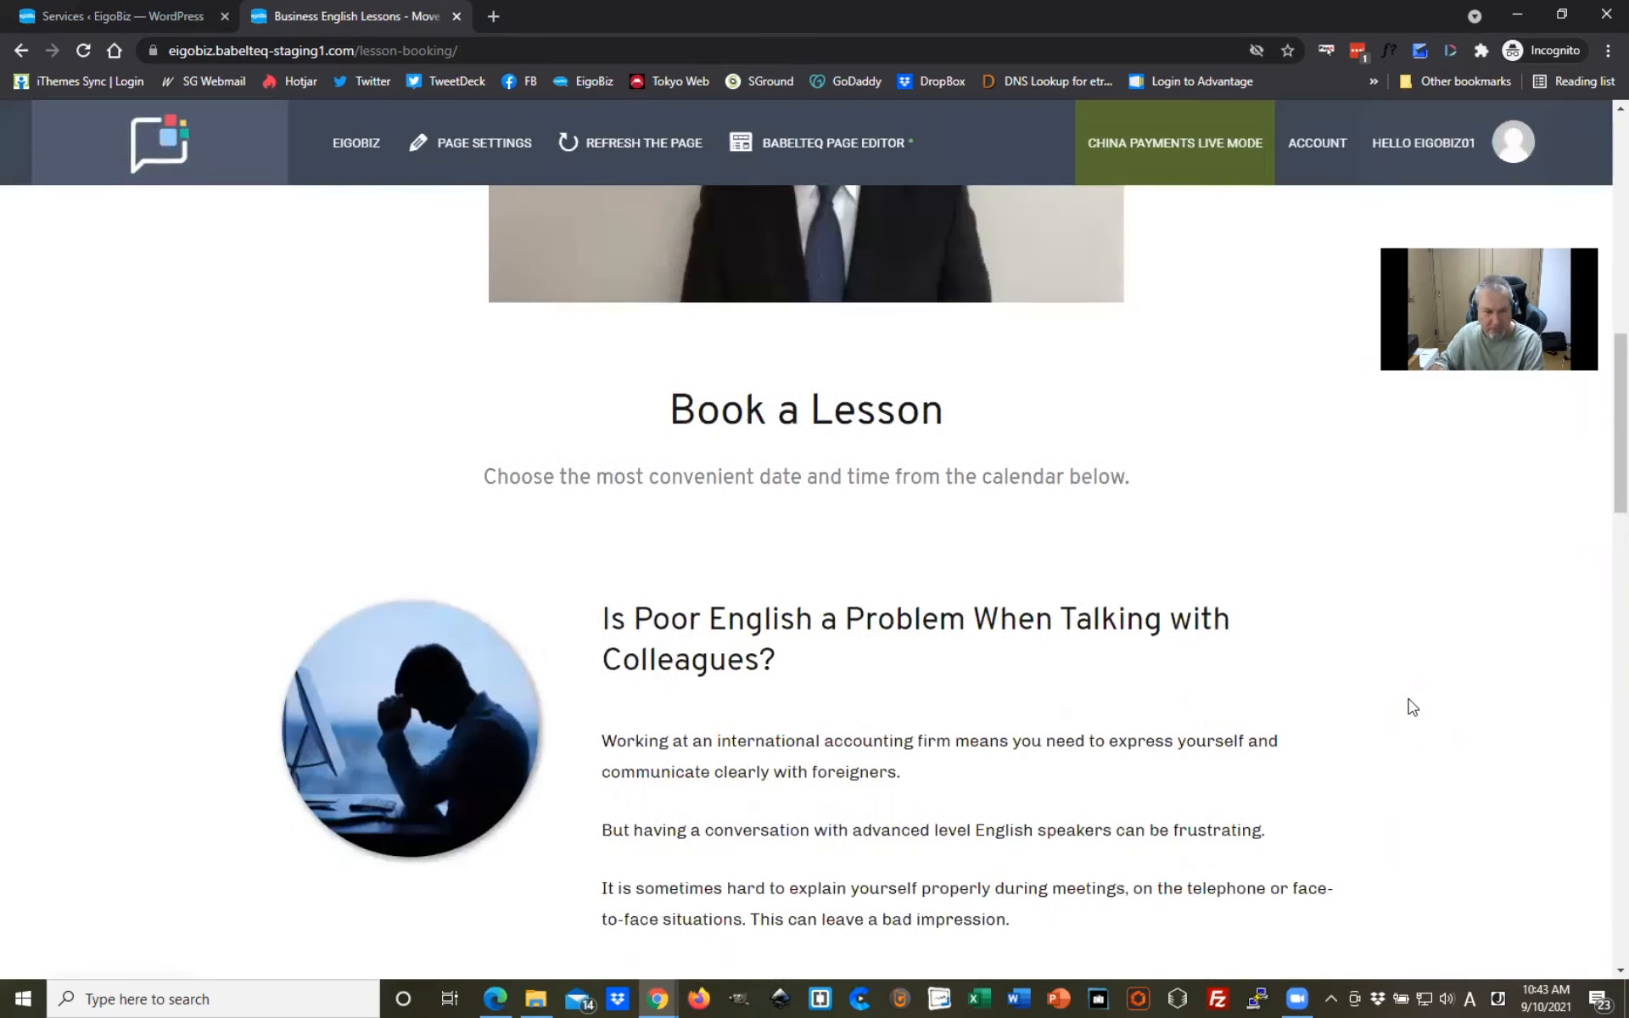
scroll(645, 149, "up", 5)
left_click(642, 144)
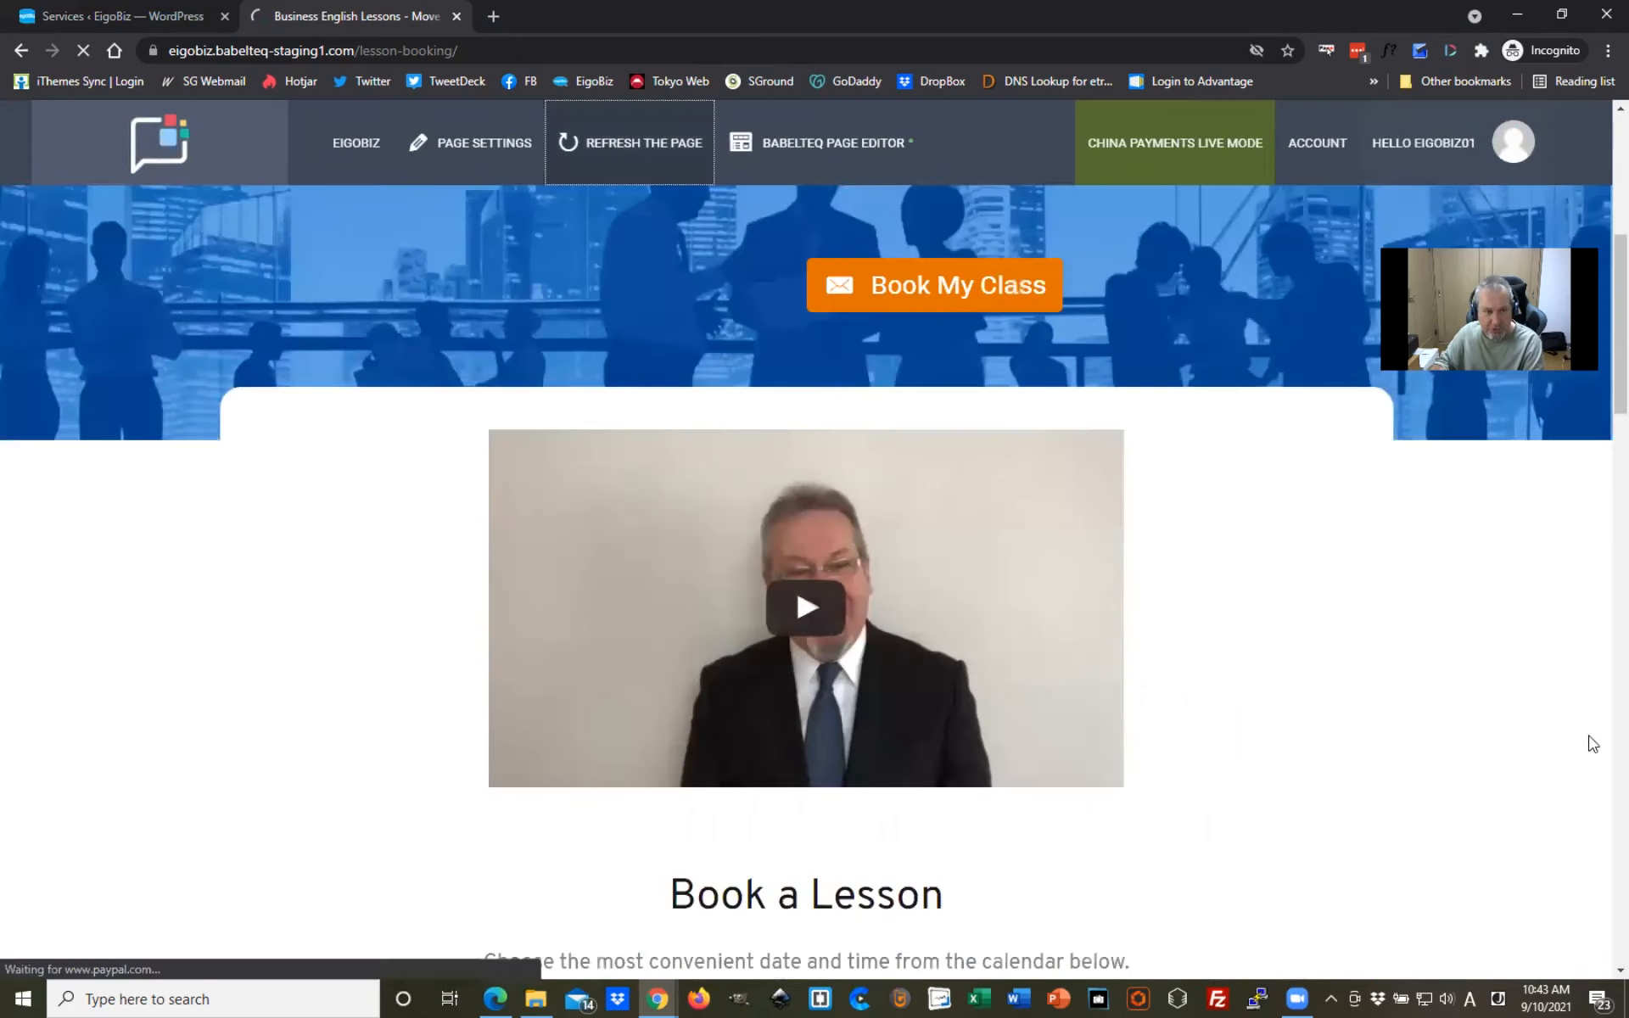
scroll(1394, 654, "down", 4)
scroll(1389, 637, "down", 1)
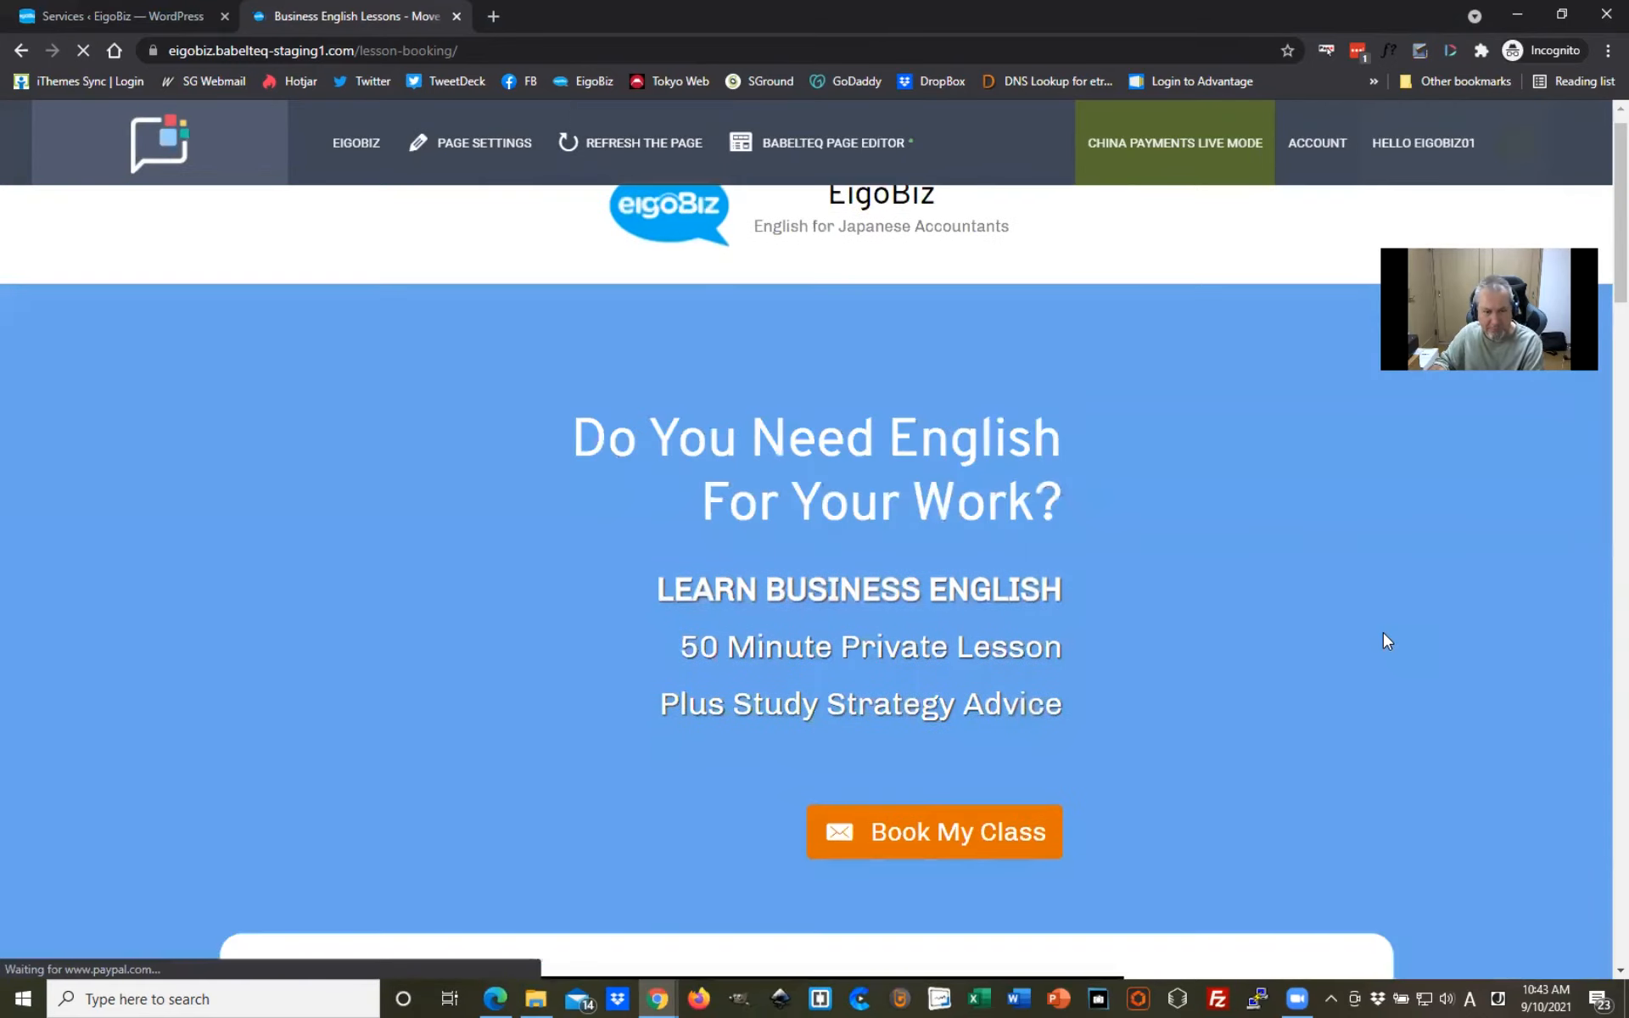
scroll(1383, 636, "down", 6)
scroll(1383, 650, "down", 5)
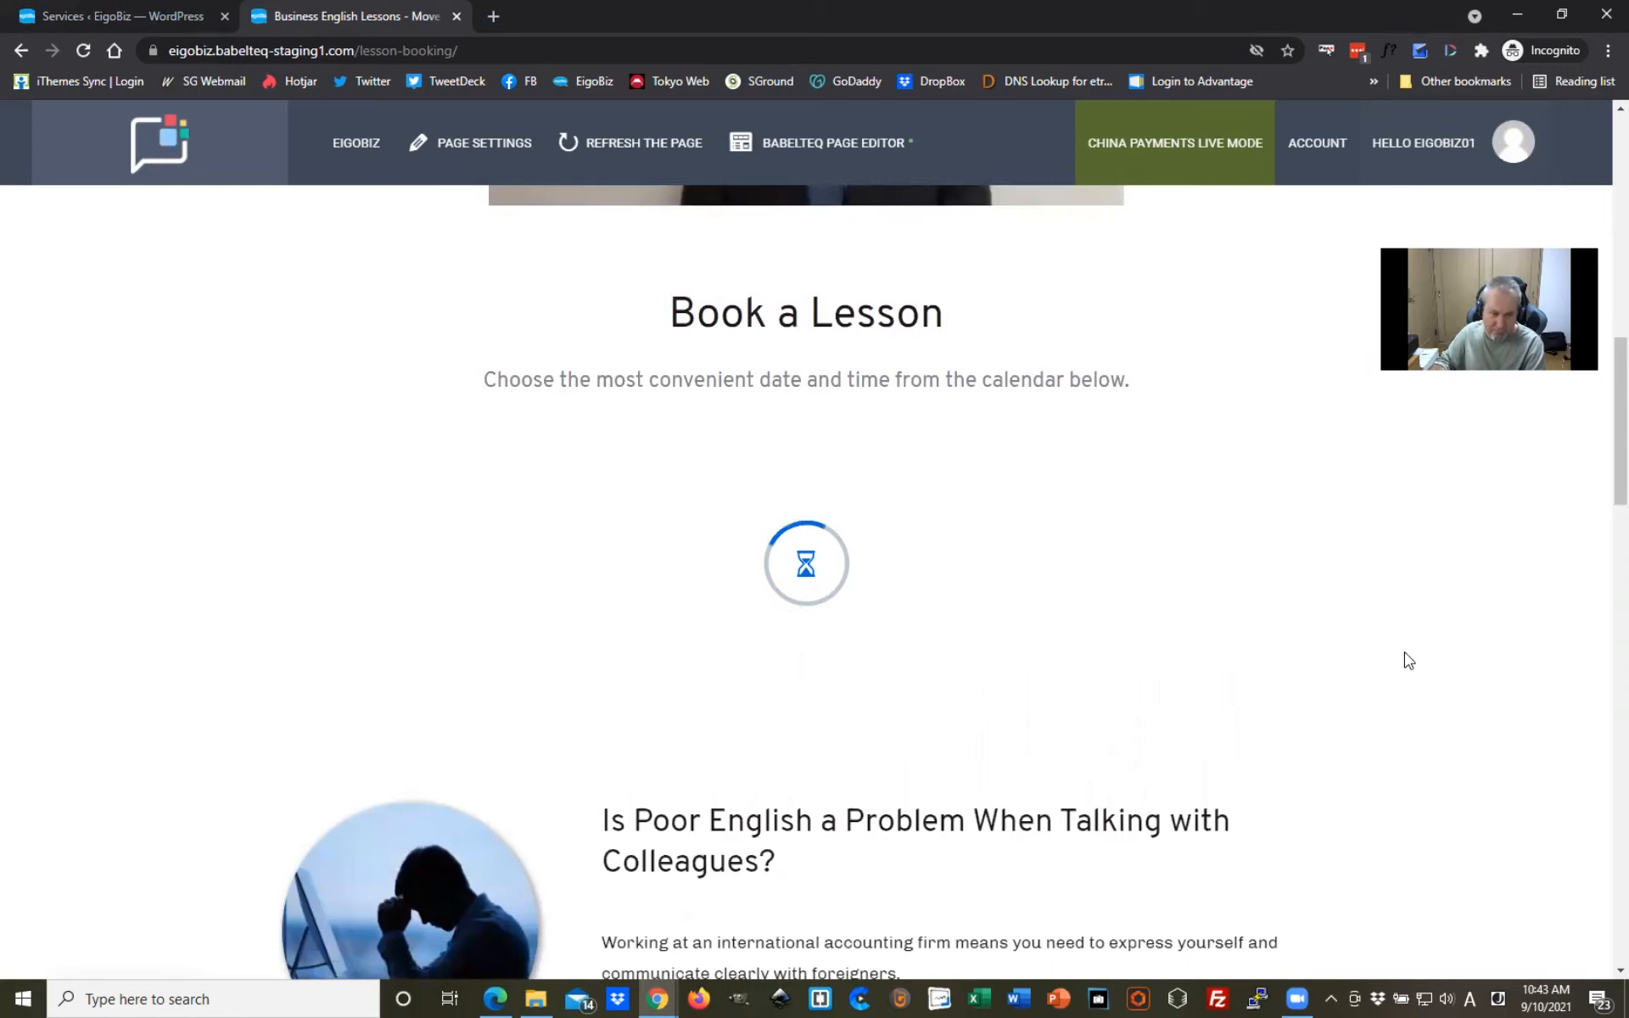
scroll(1409, 661, "down", 1)
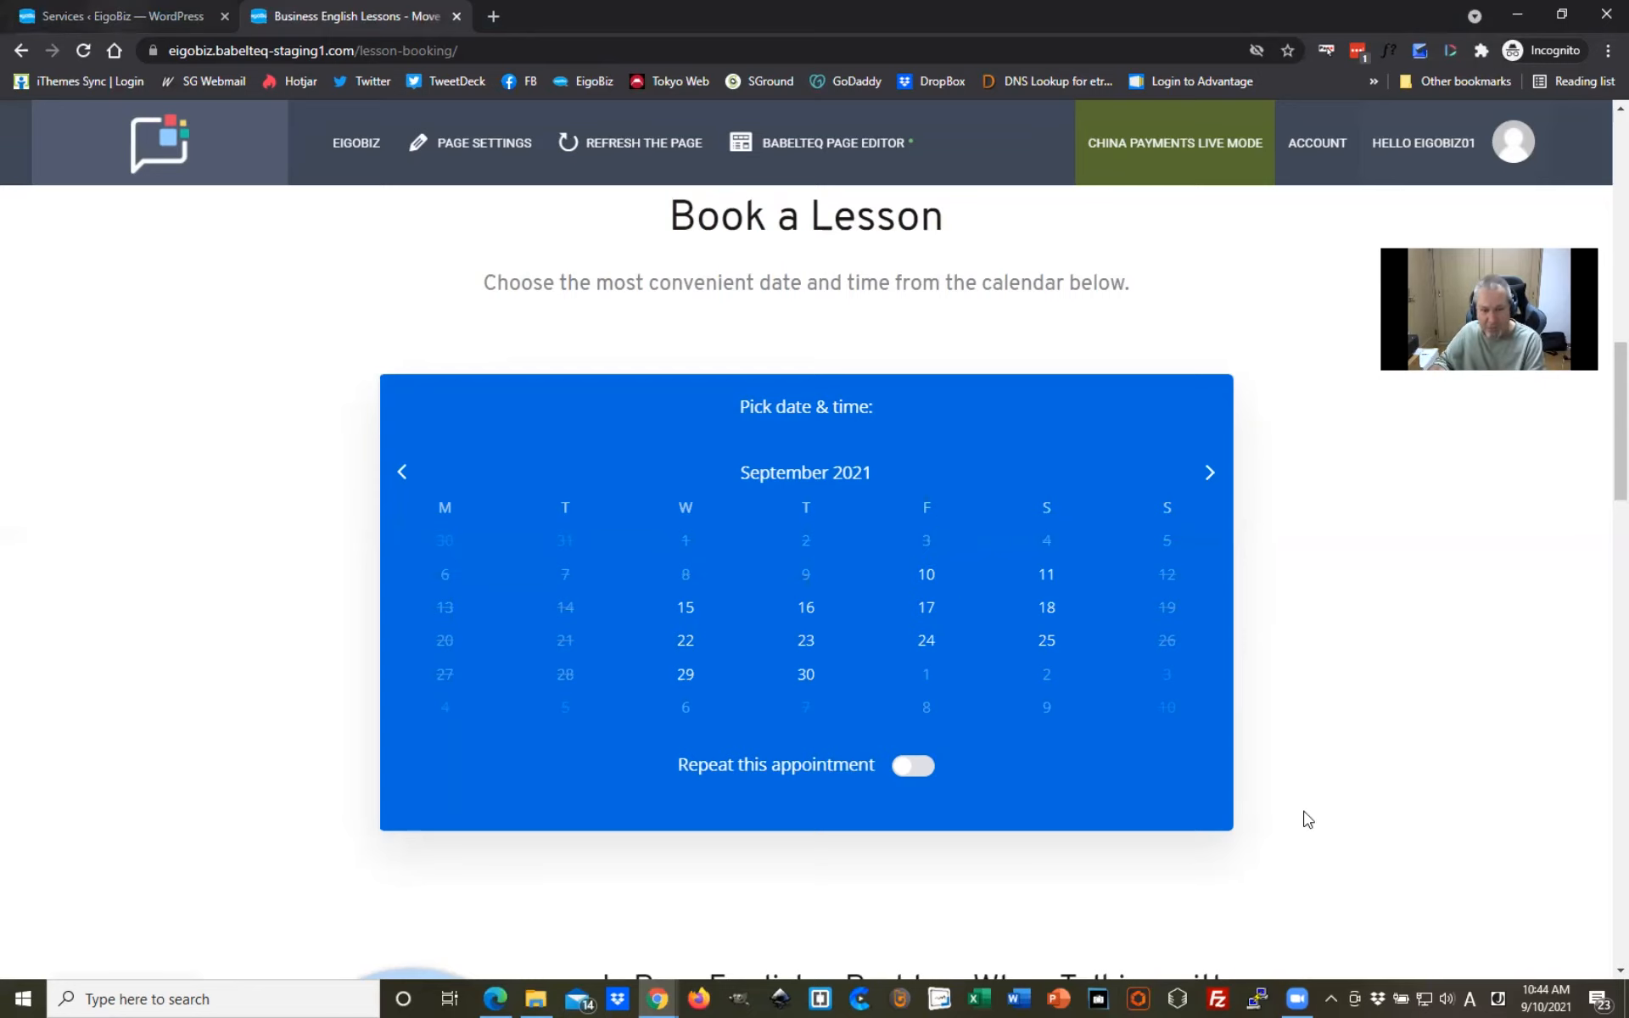
Step: Return to the Amelia services list, review the recurring appointment settings of One to One Lesson (Business), and close them
key("ctrl+shift+Tab")
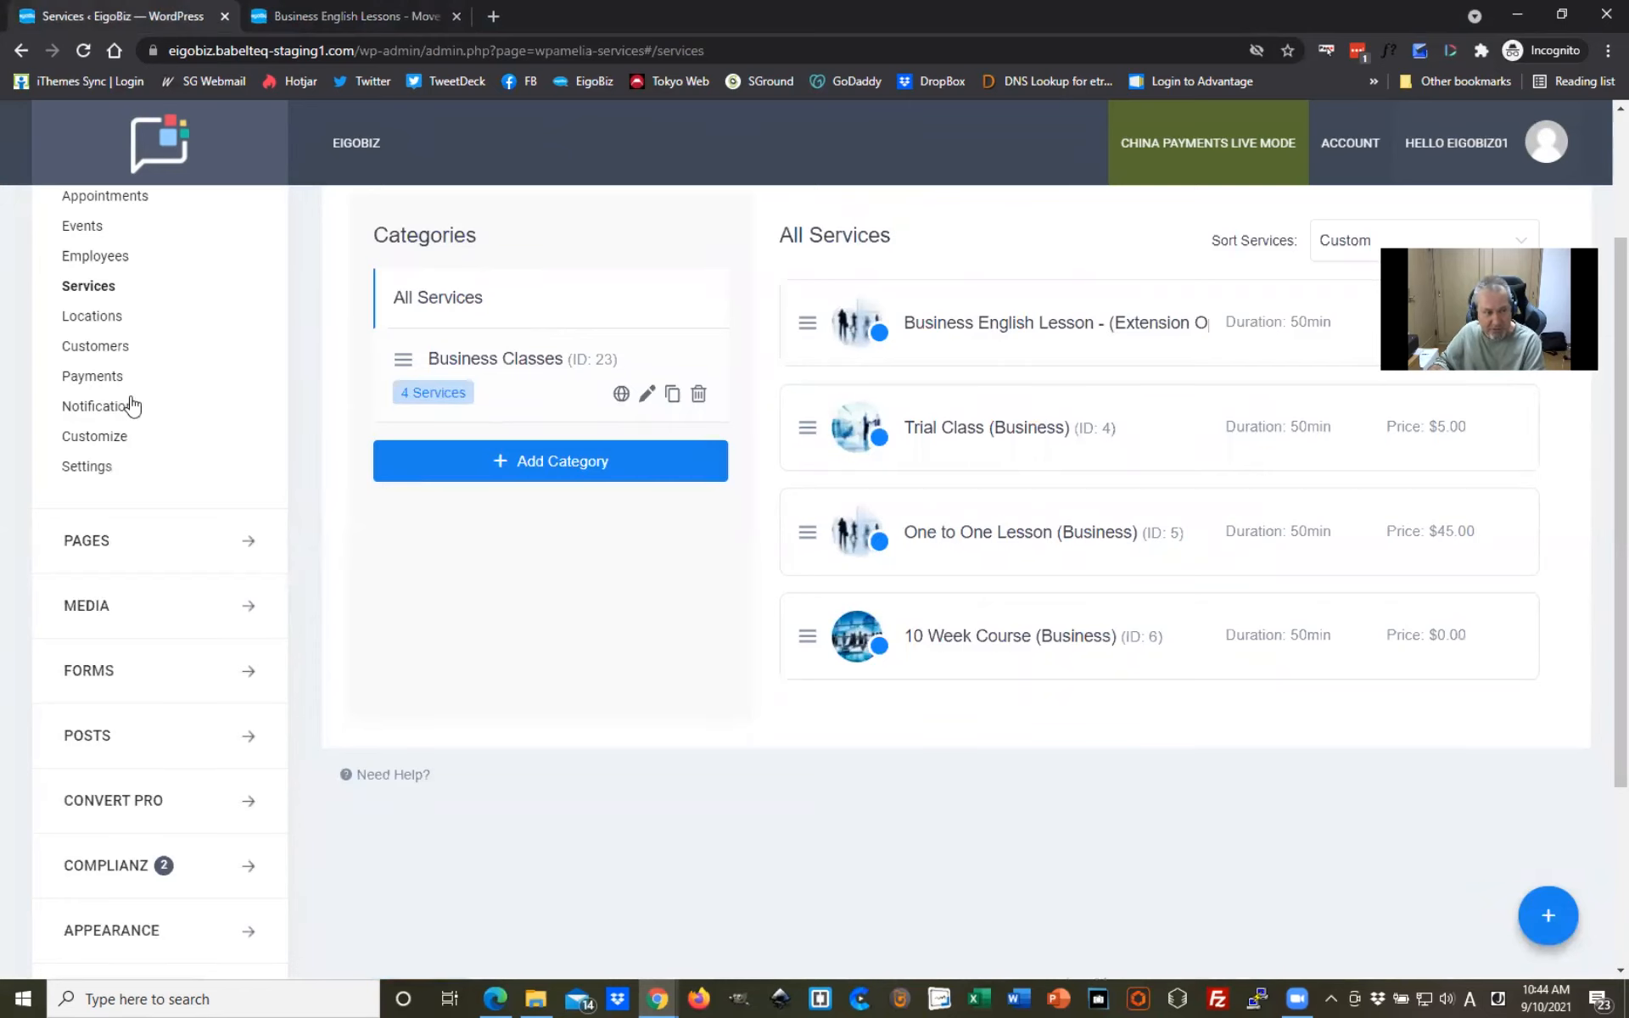
scroll(127, 407, "up", 3)
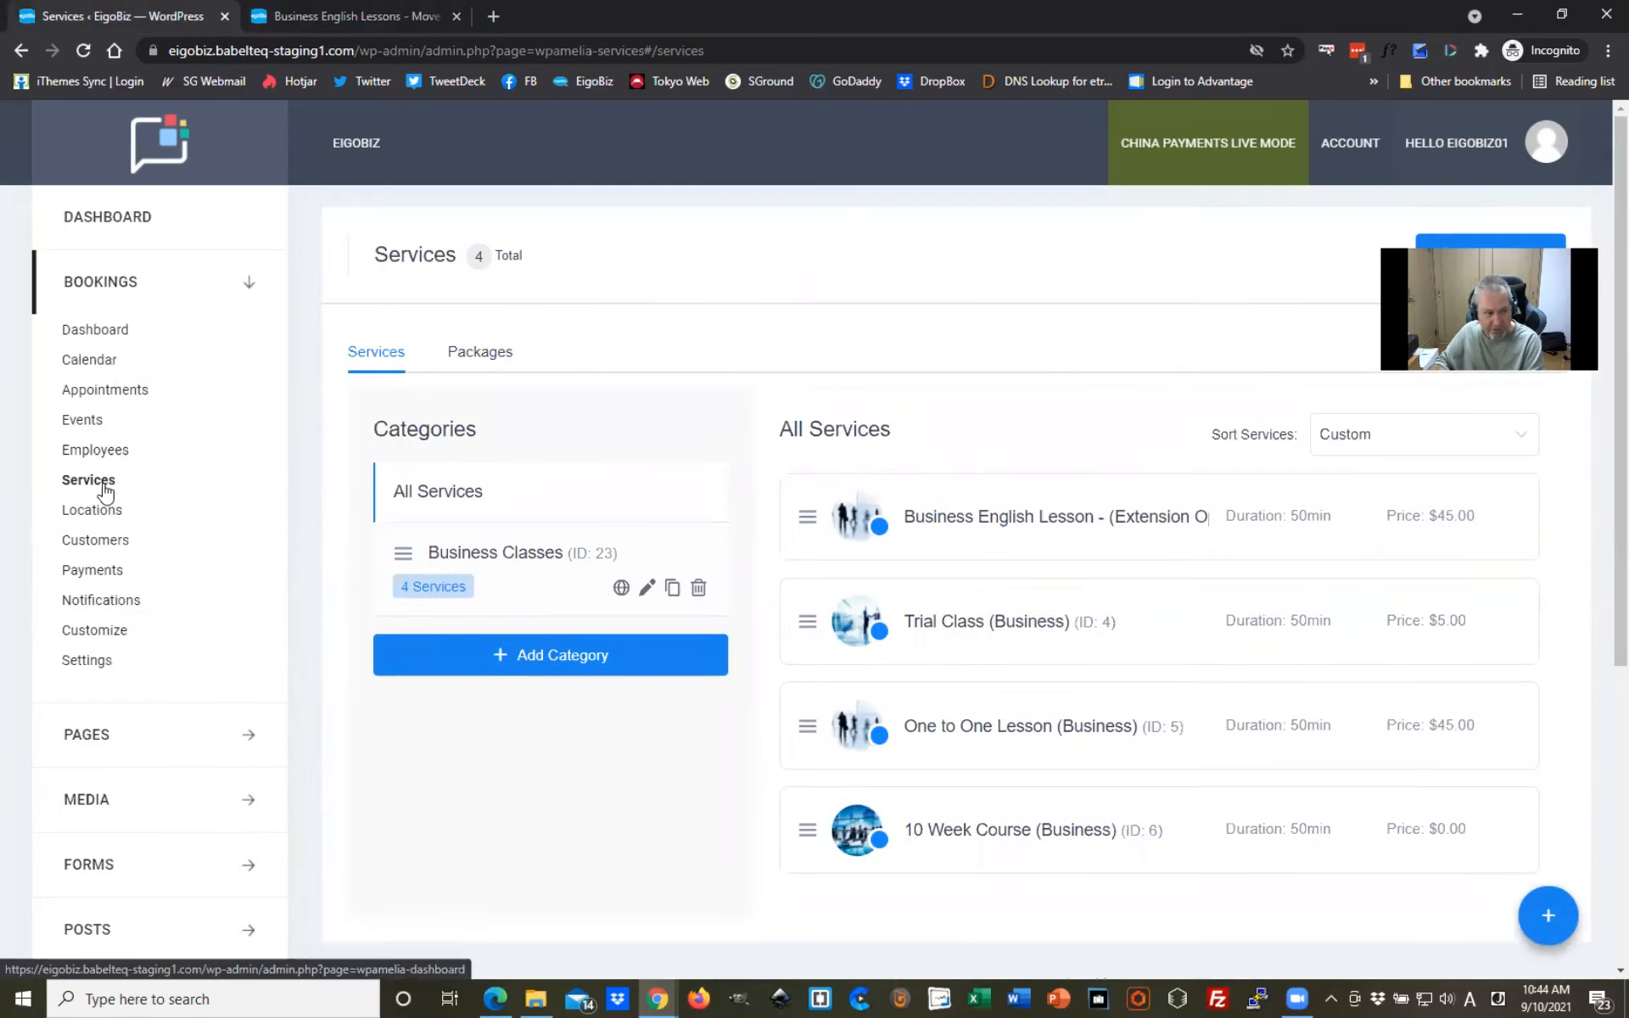
scroll(946, 730, "down", 2)
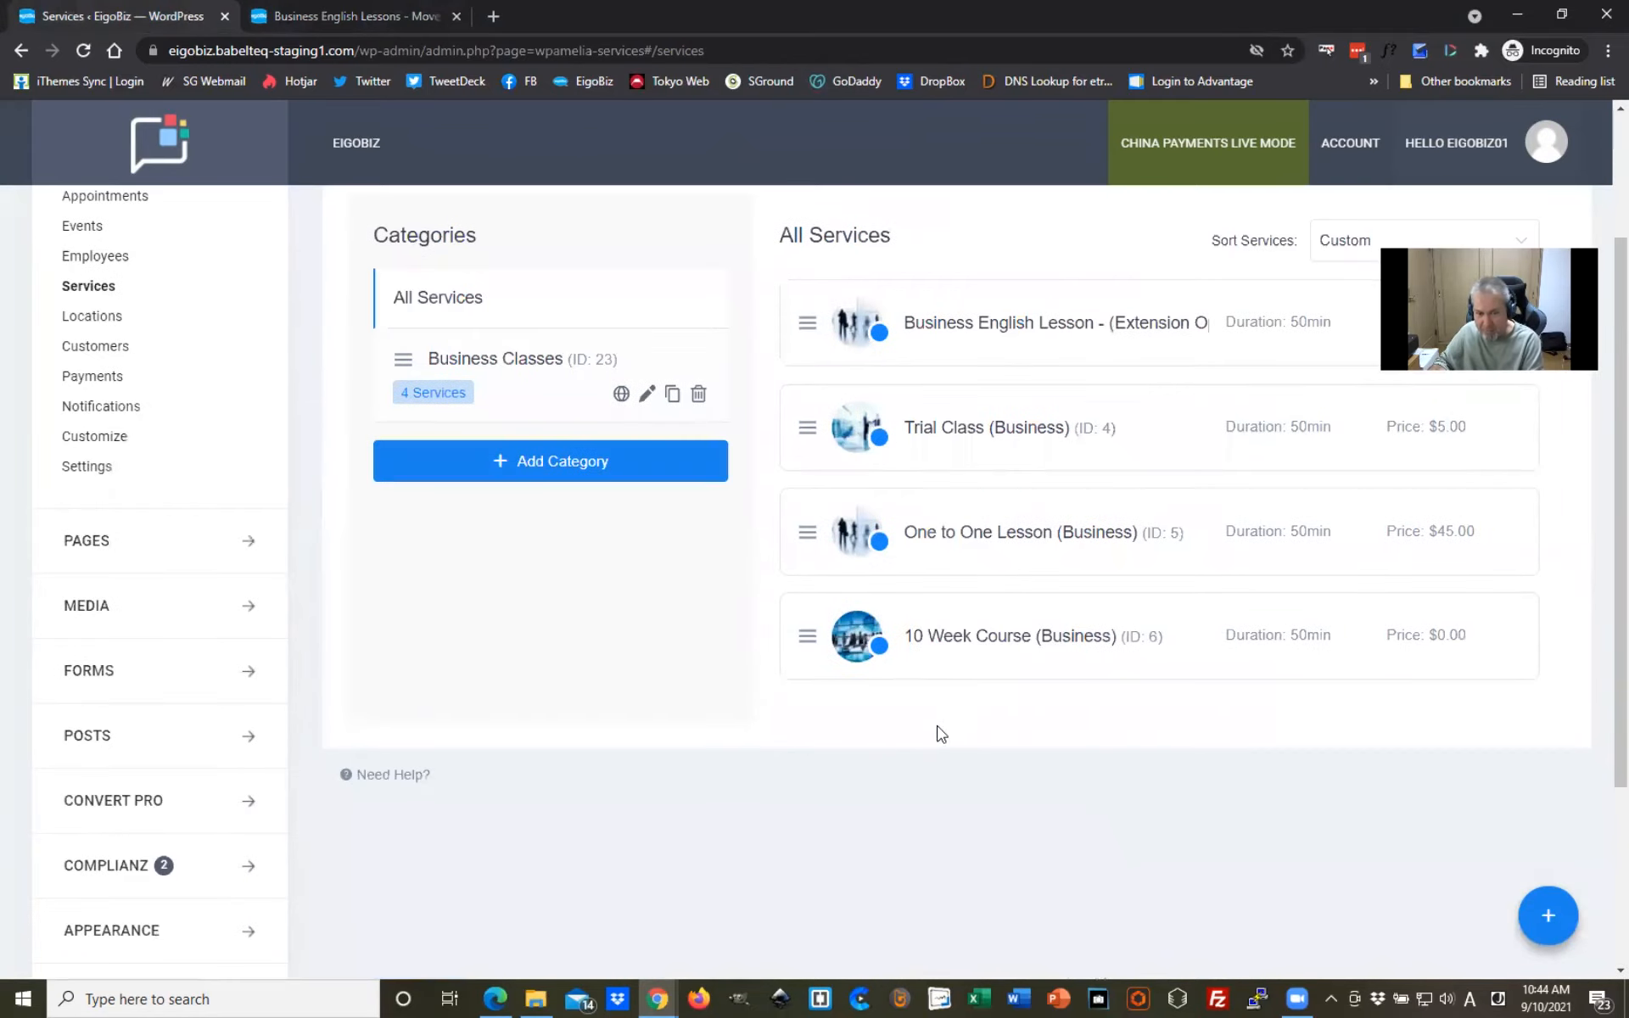
scroll(1046, 658, "up", 2)
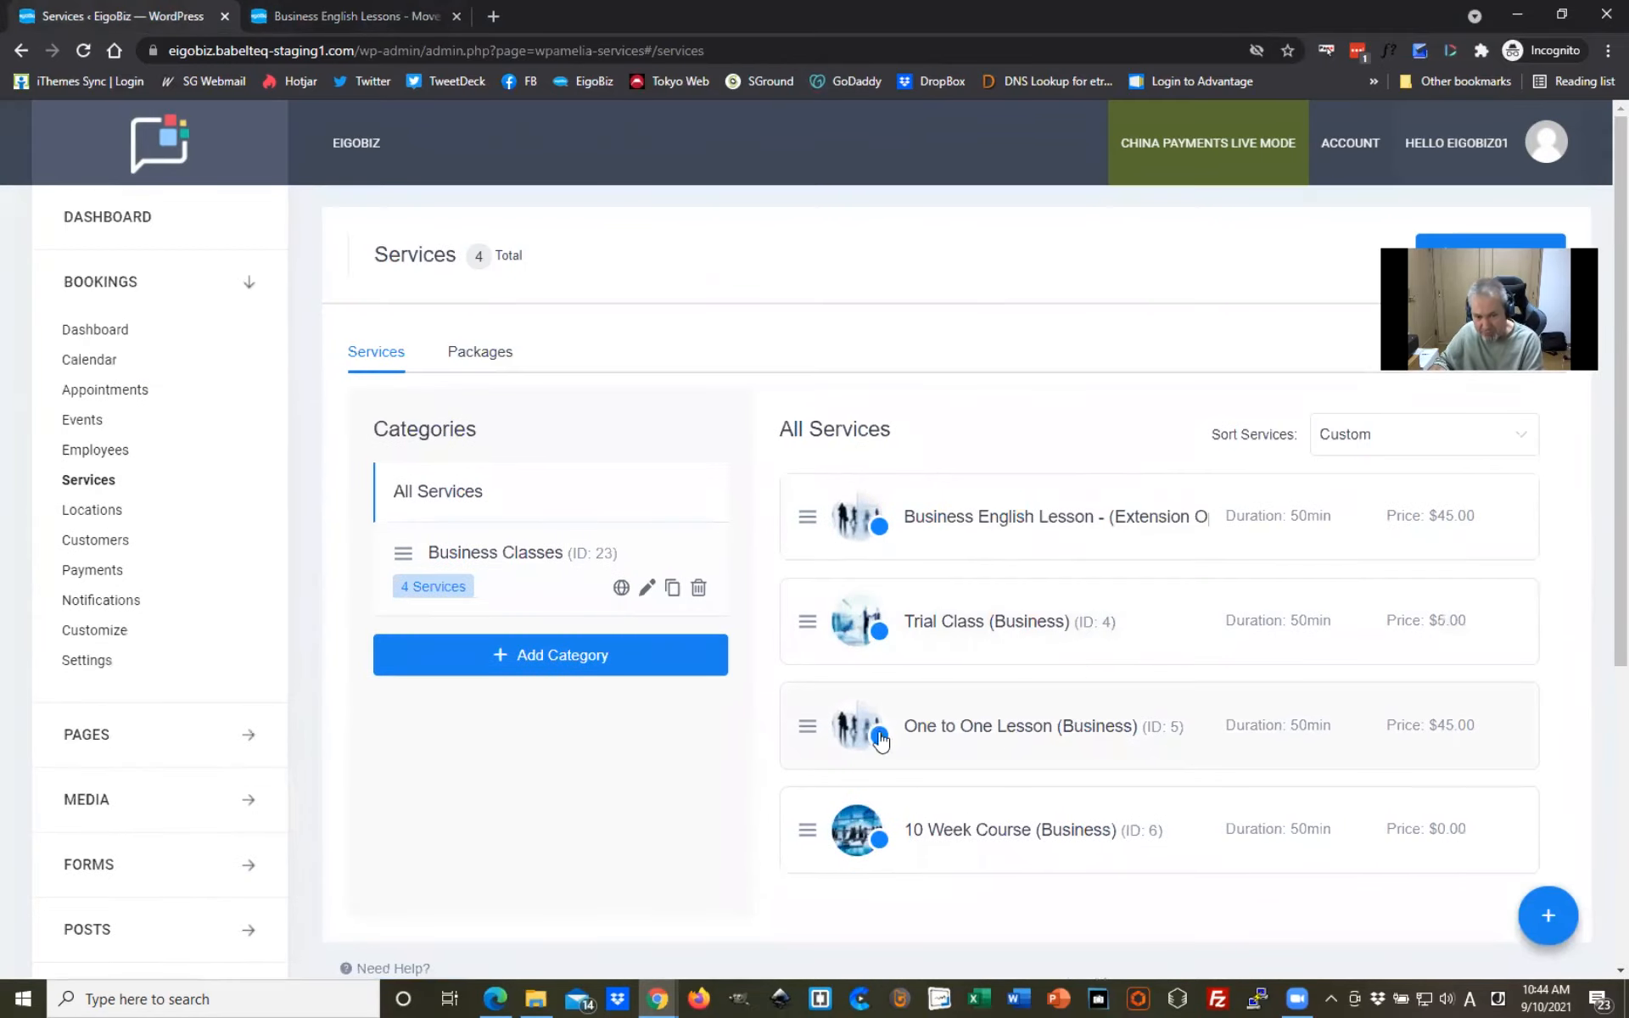
left_click(1137, 728)
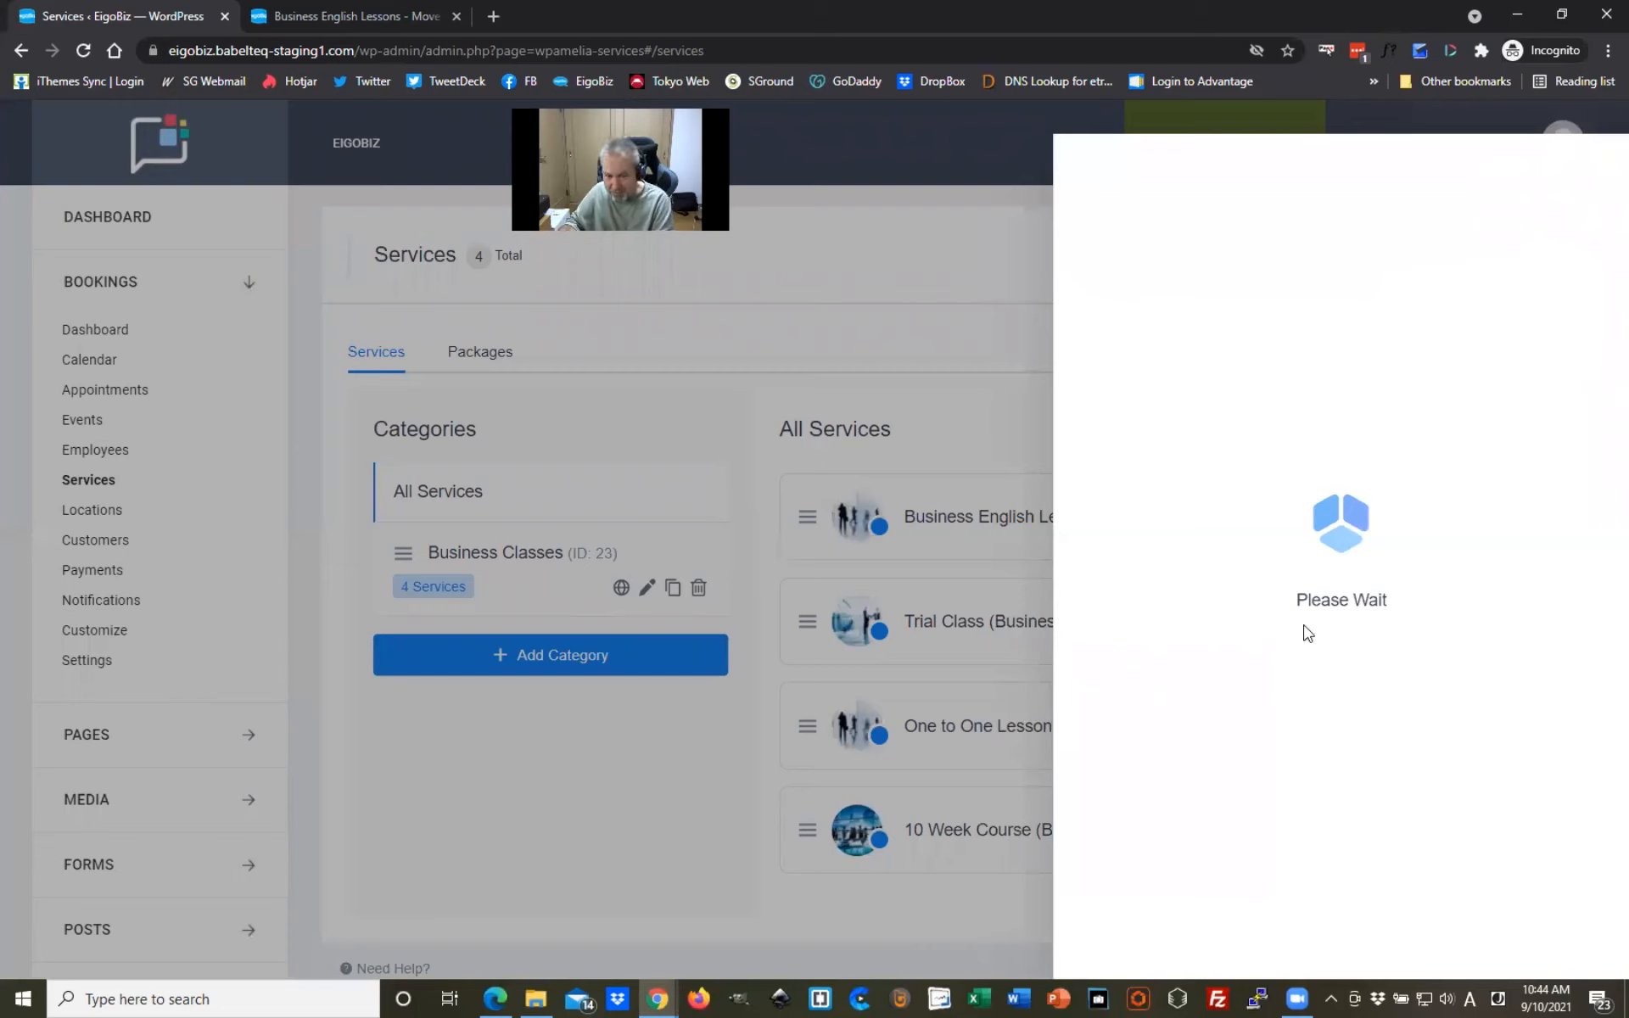
scroll(1305, 632, "down", 4)
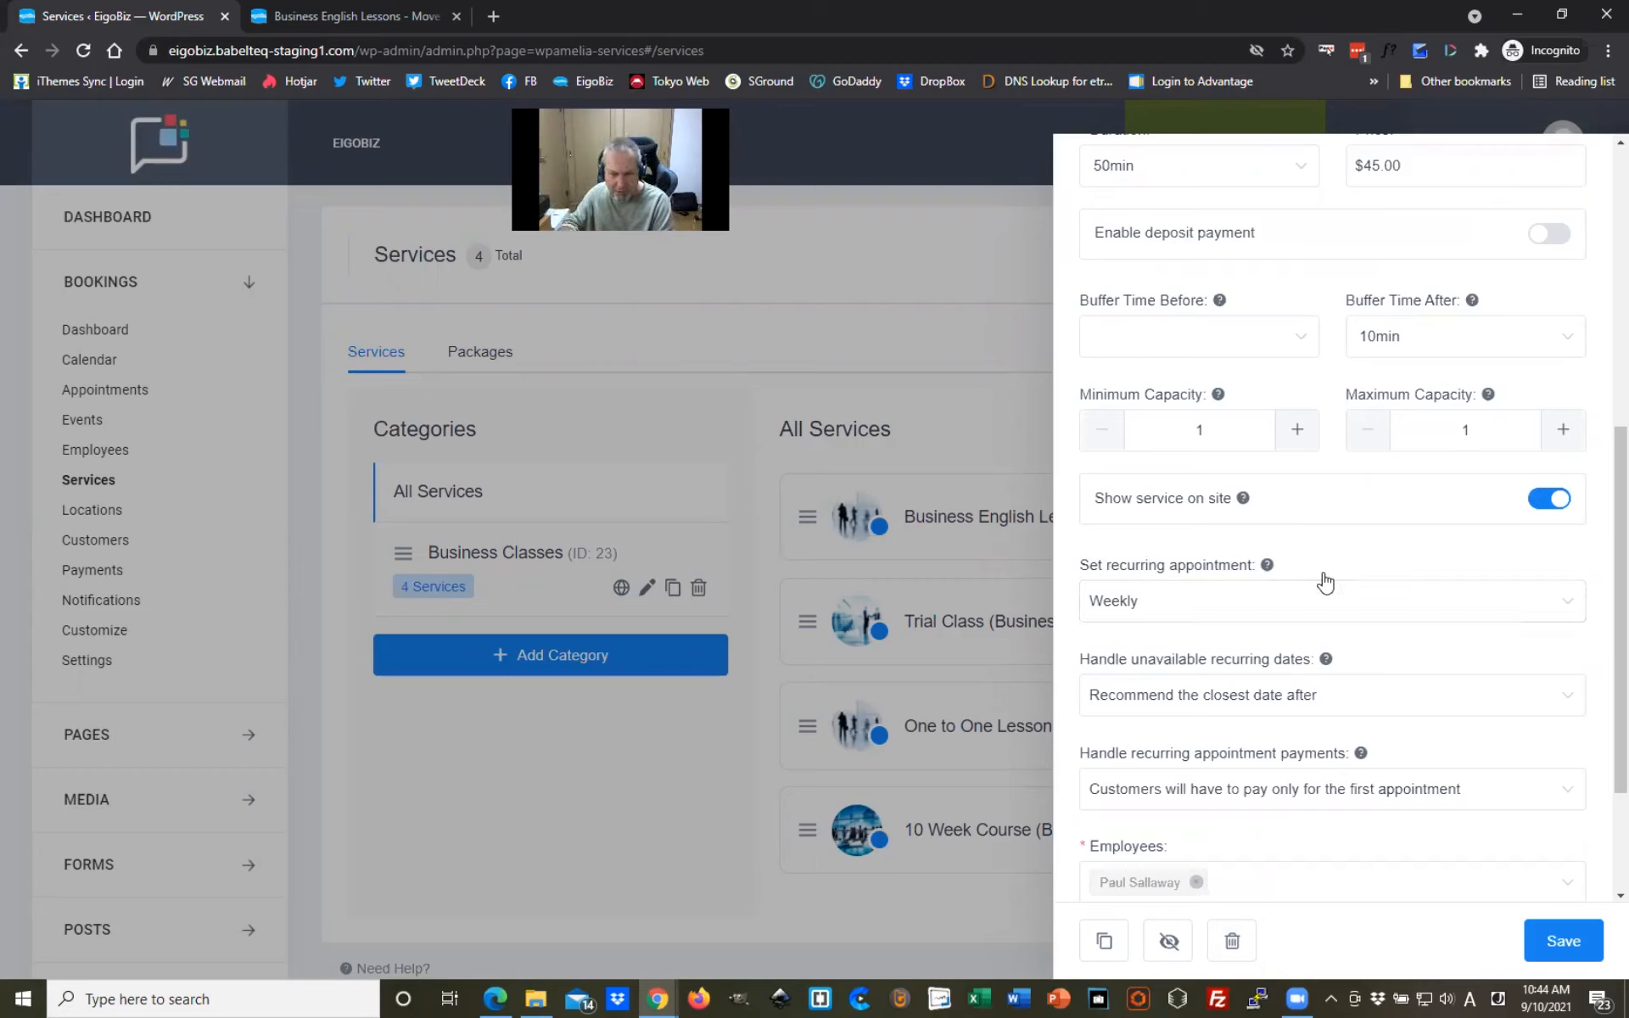
left_click(987, 417)
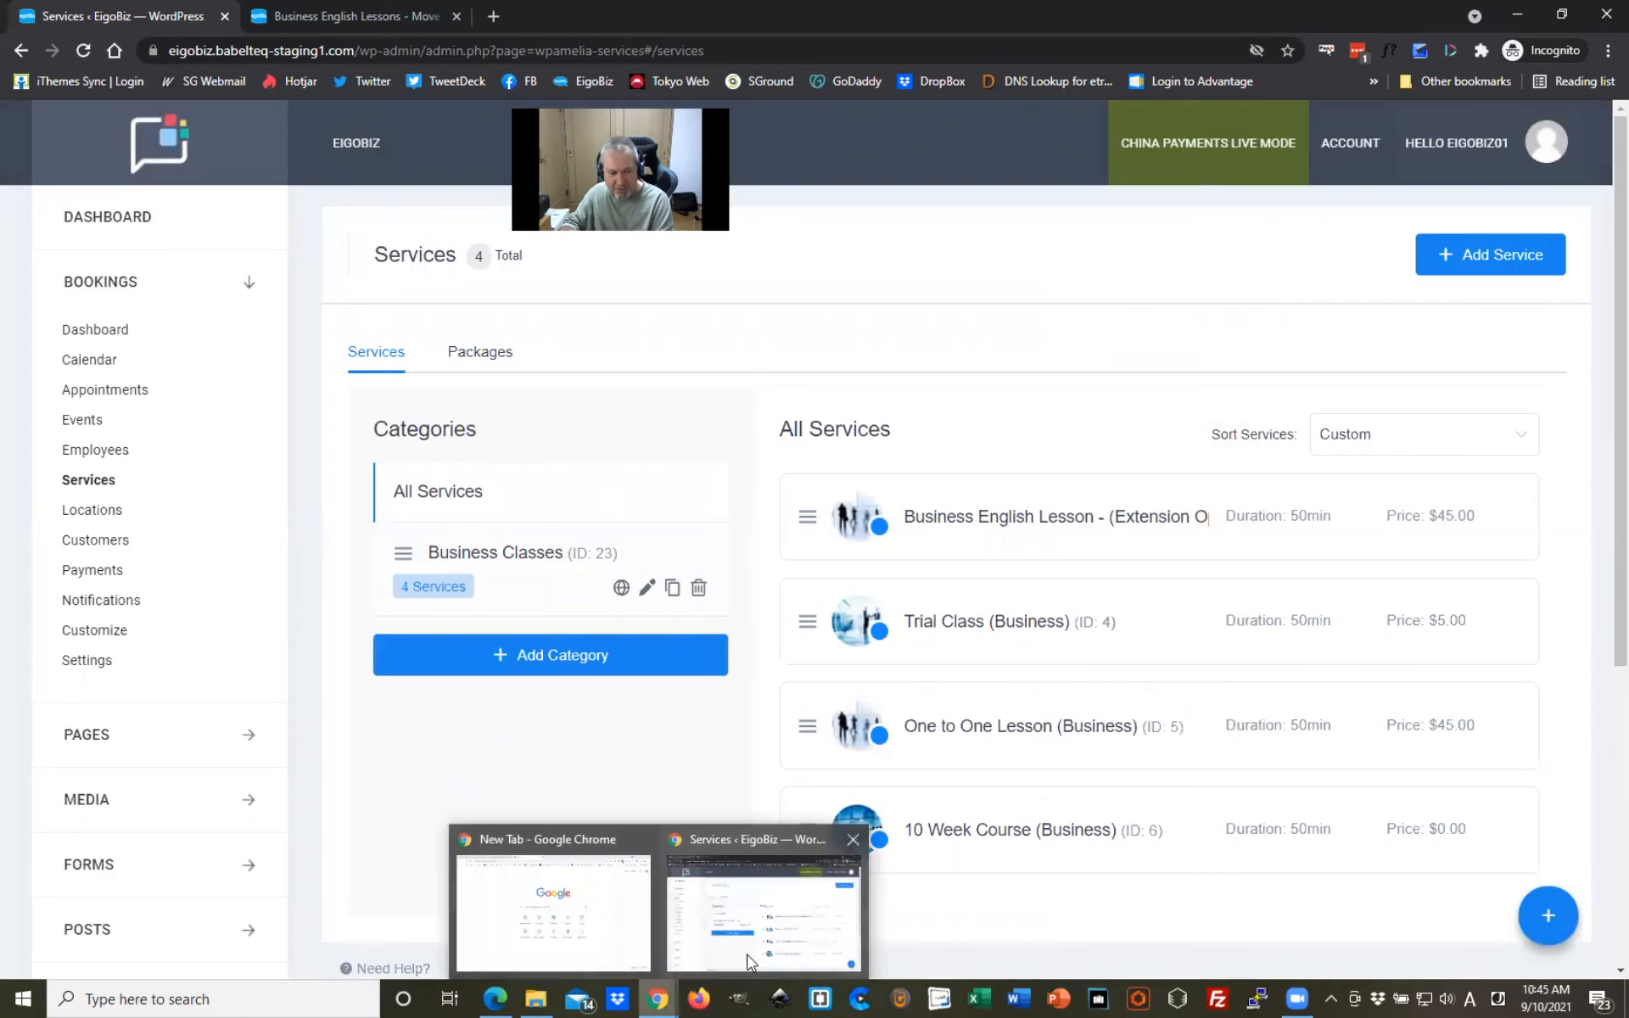
Step: Return to the published lesson booking page and review its booking calendar with the repeat appointment option
left_click(342, 16)
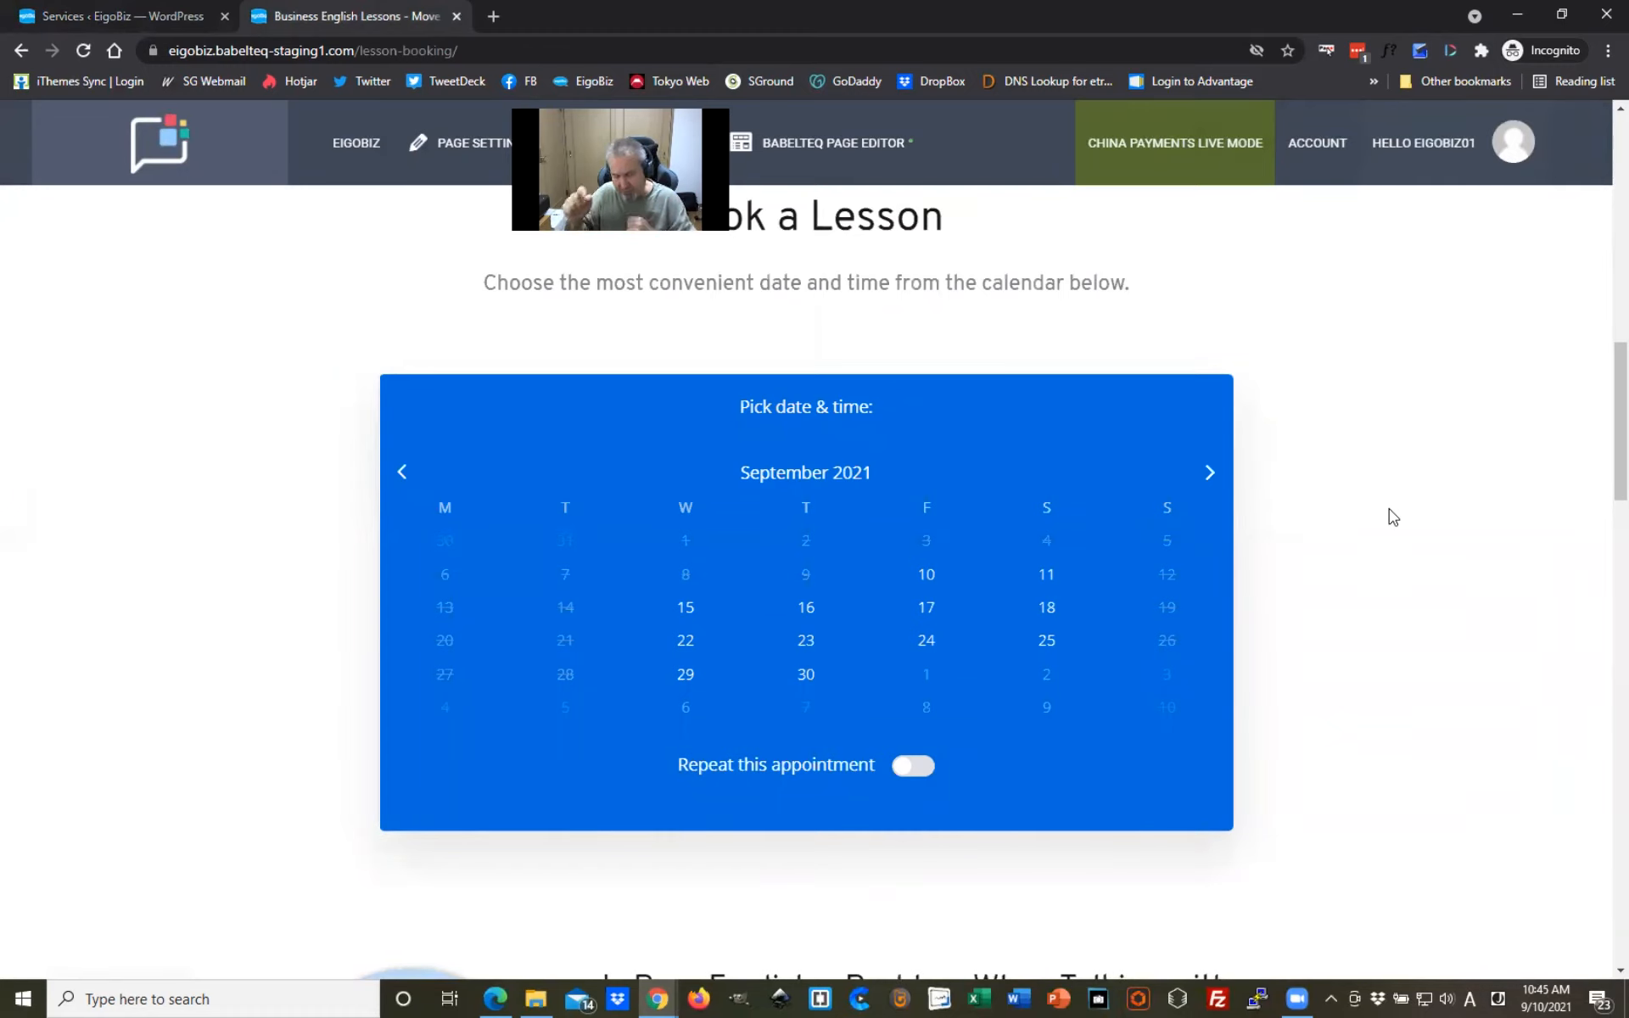
scroll(1357, 545, "down", 5)
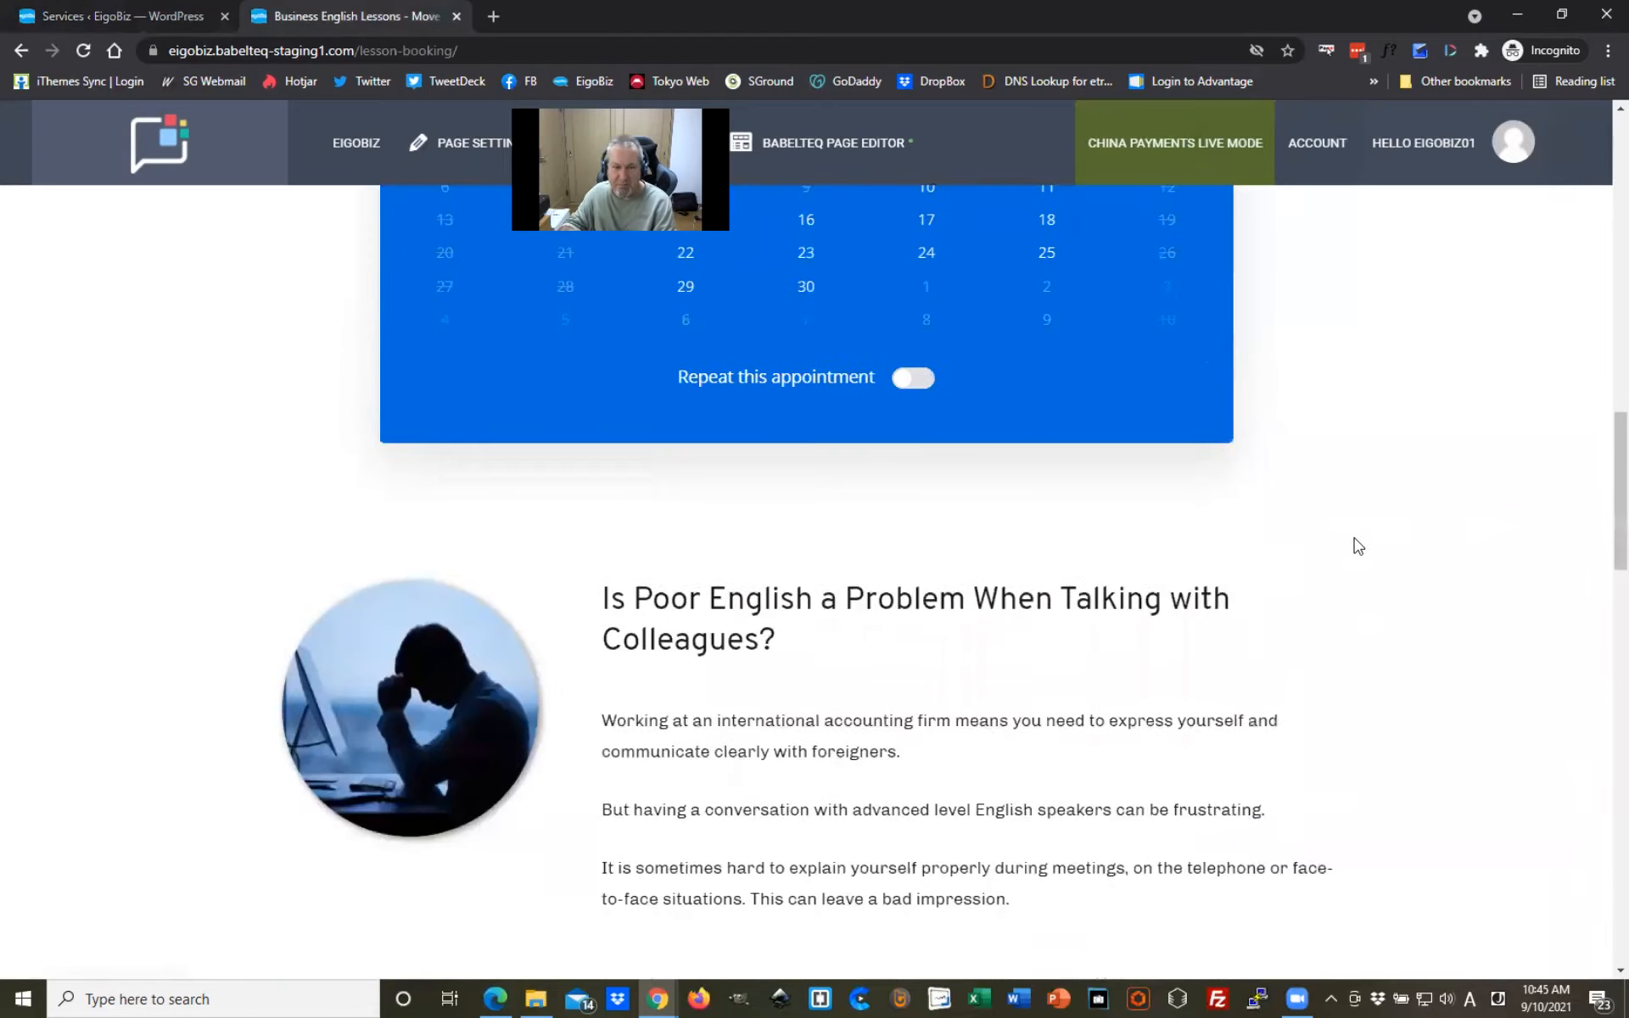
scroll(1358, 545, "up", 6)
scroll(1359, 546, "down", 1)
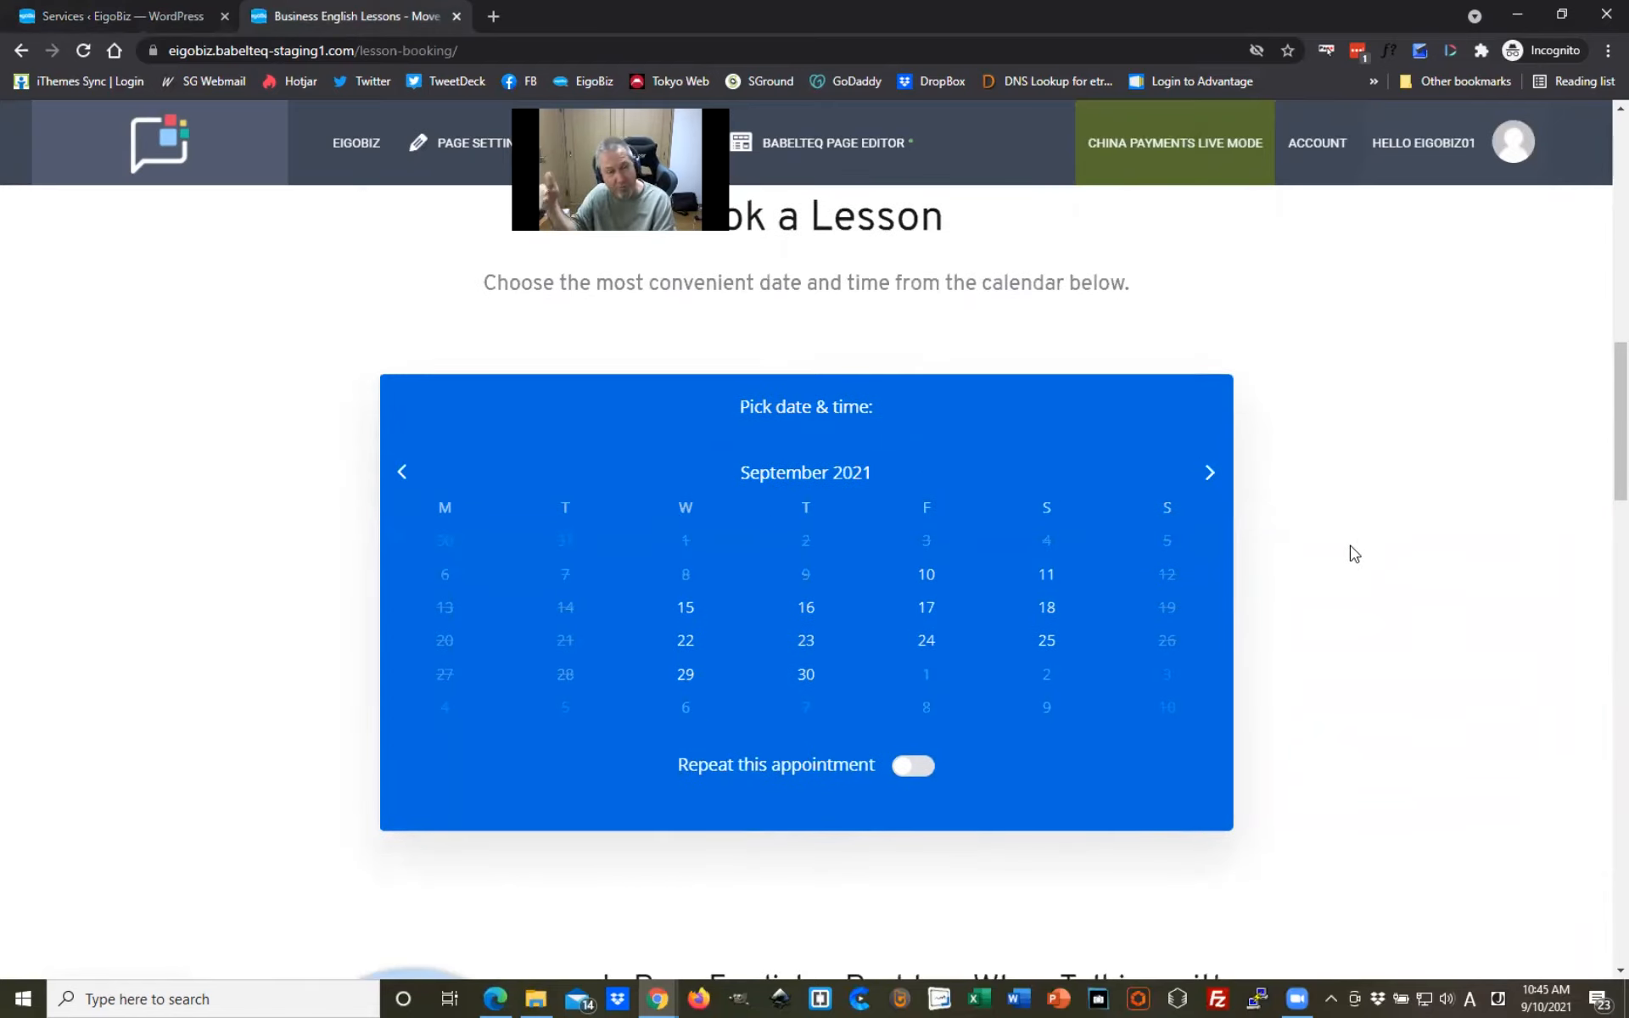
Step: Follow the Start a Course link in the lesson booking page's footer and examine the course outline and Book My Program Today form
scroll(1345, 576, "down", 15)
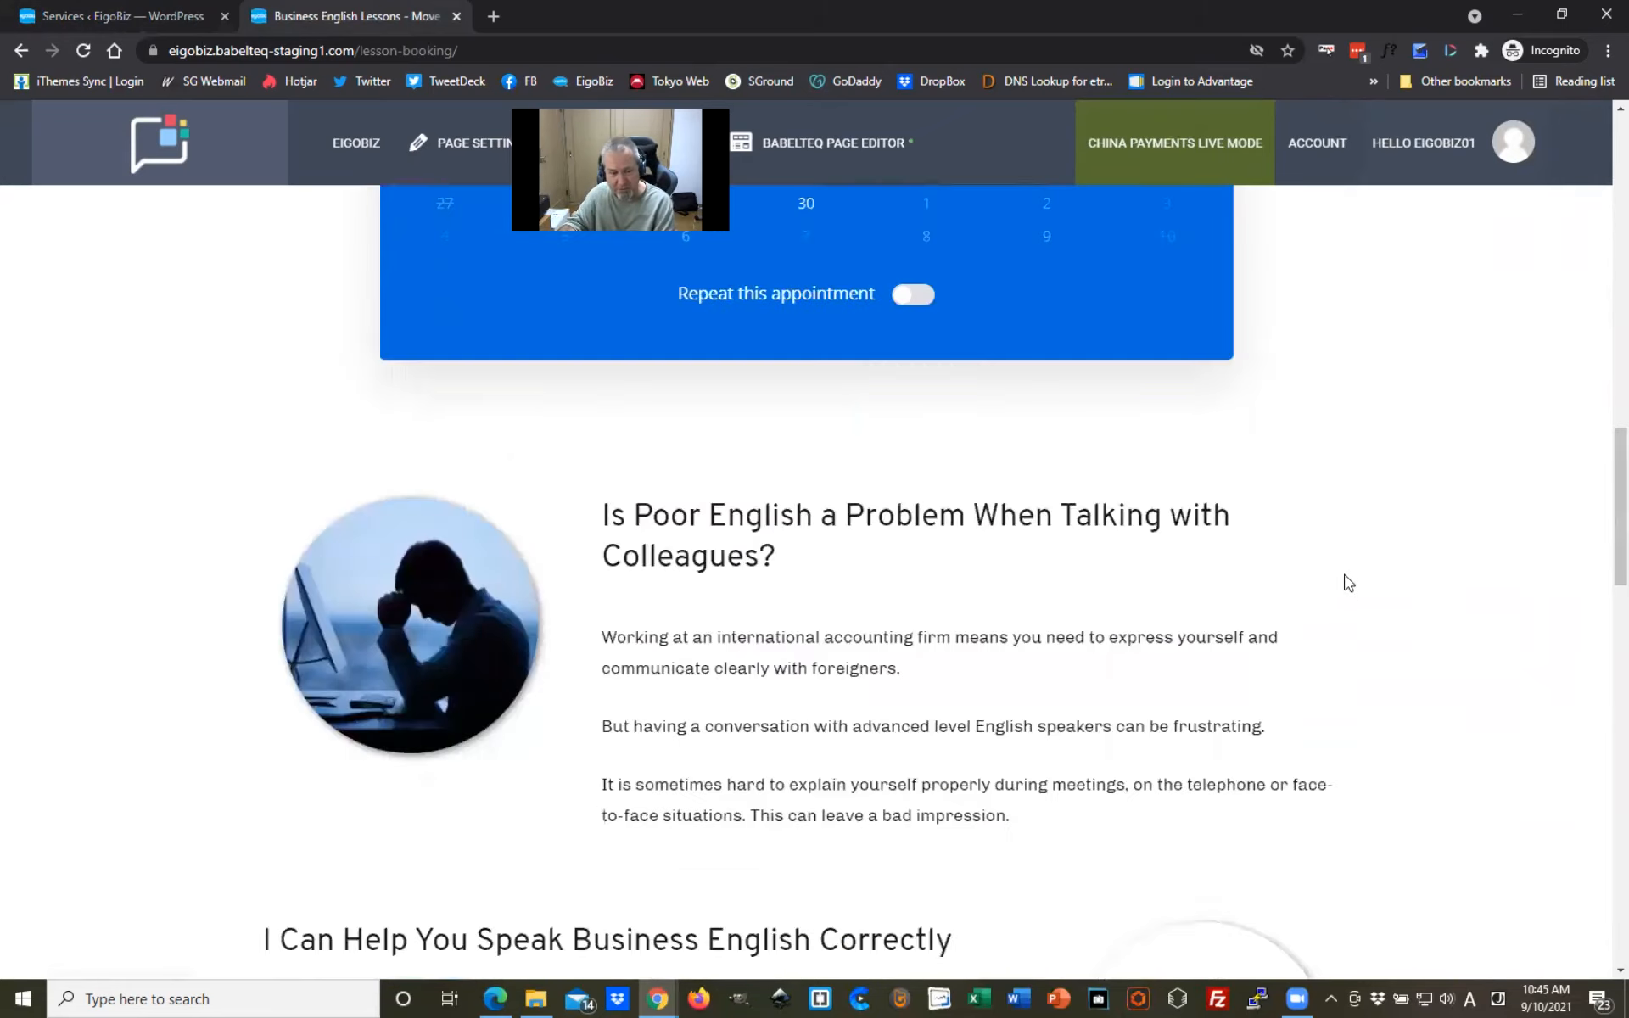
scroll(1144, 661, "down", 10)
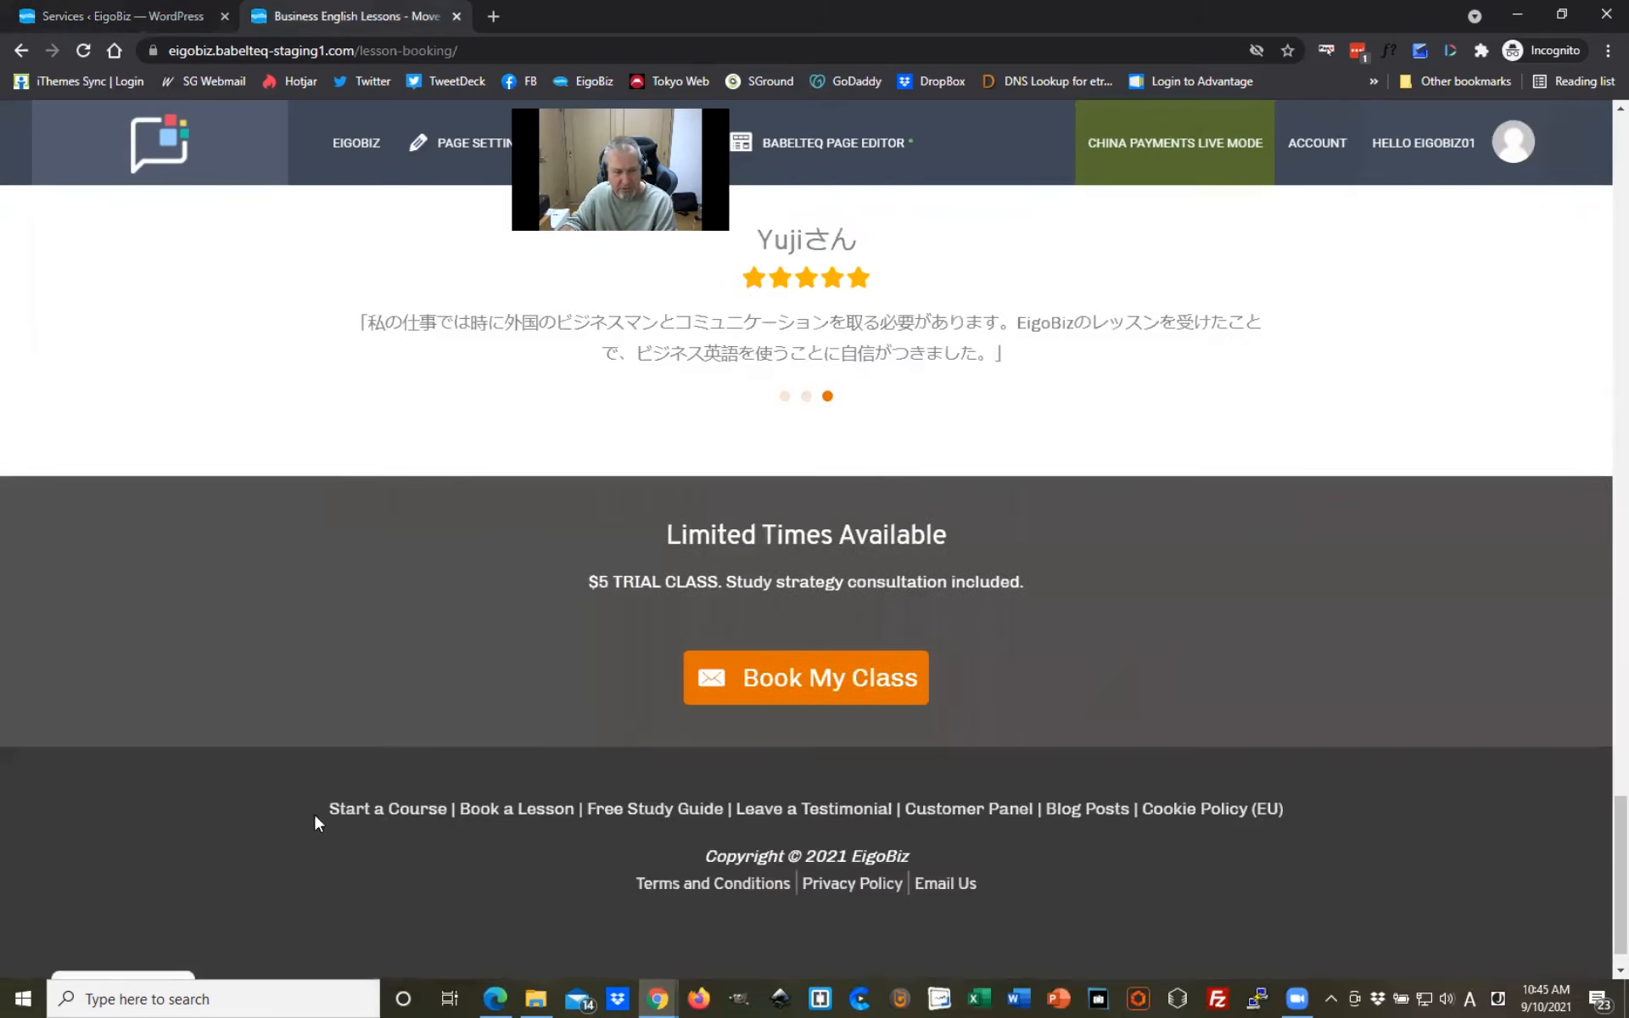
left_click(409, 817)
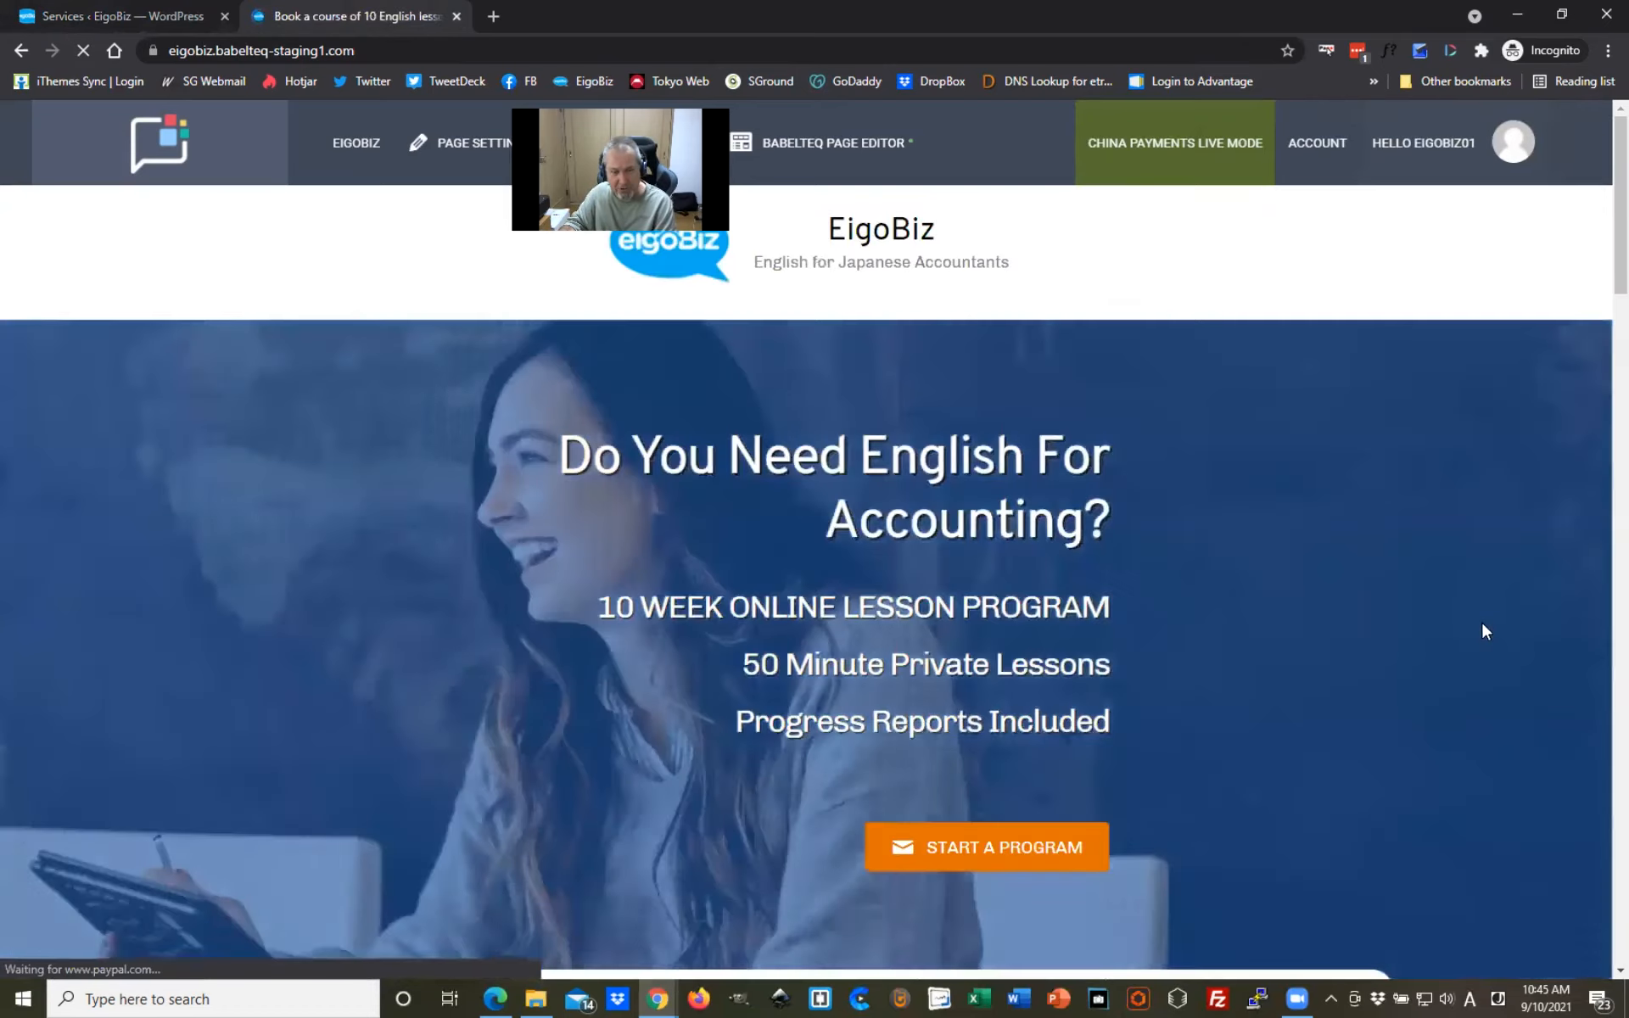
scroll(1451, 626, "down", 6)
scroll(1511, 608, "down", 6)
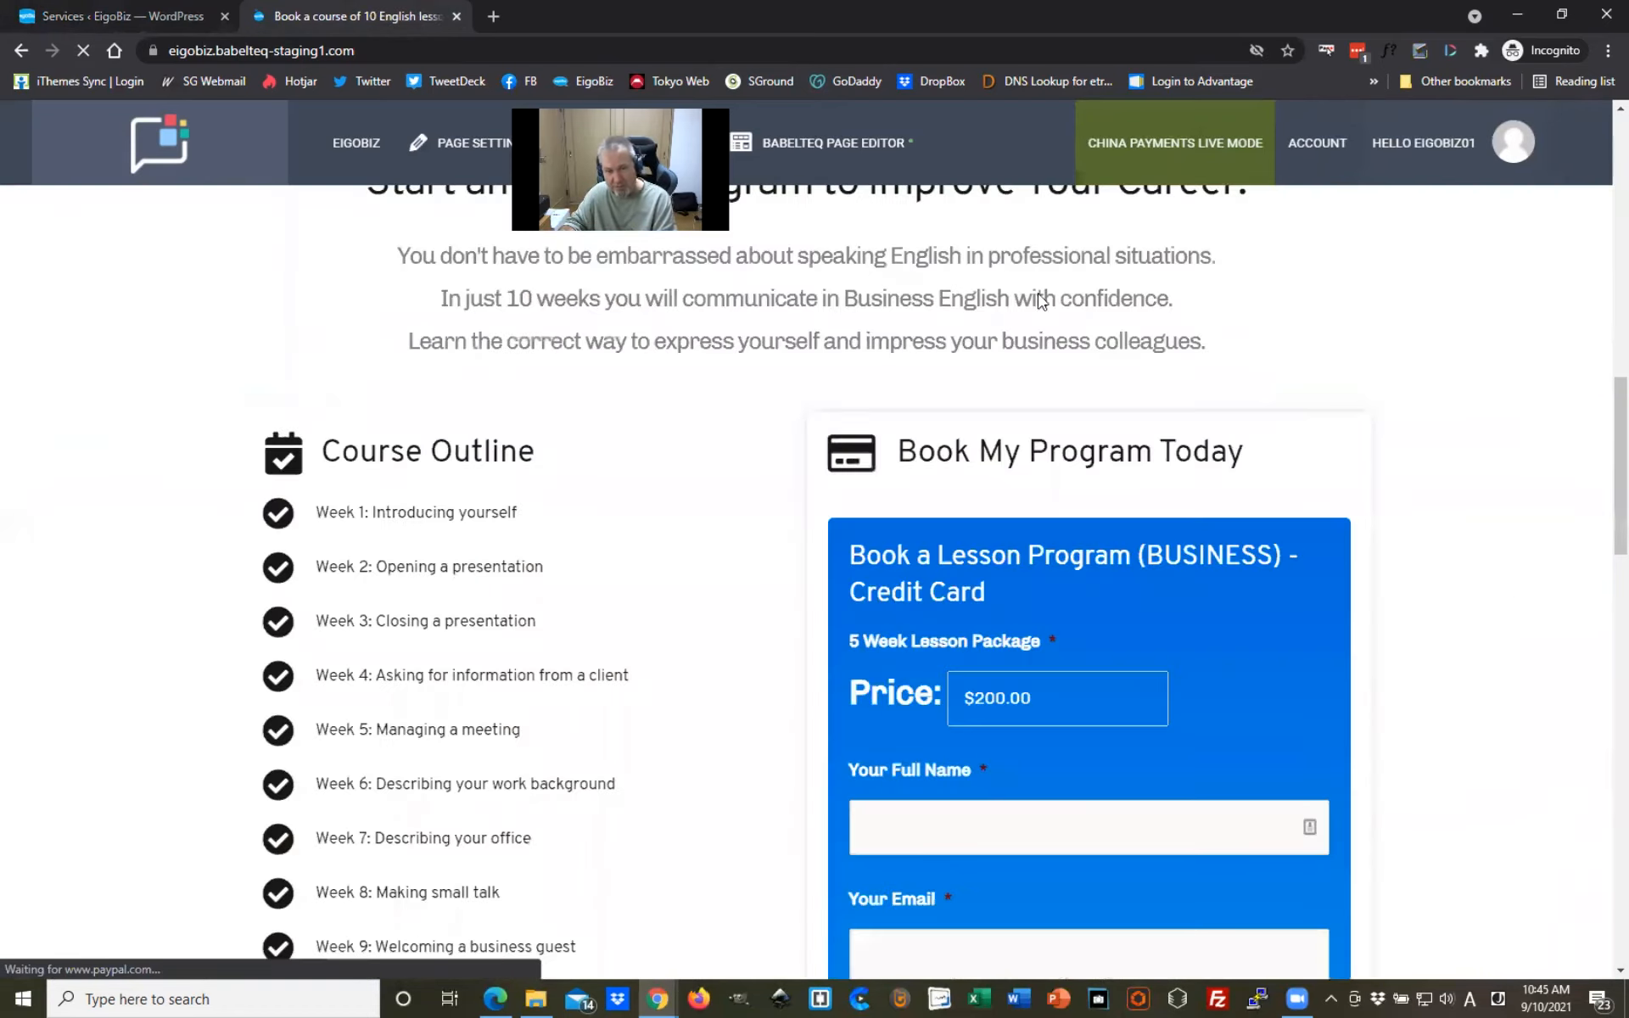
scroll(1406, 628, "down", 2)
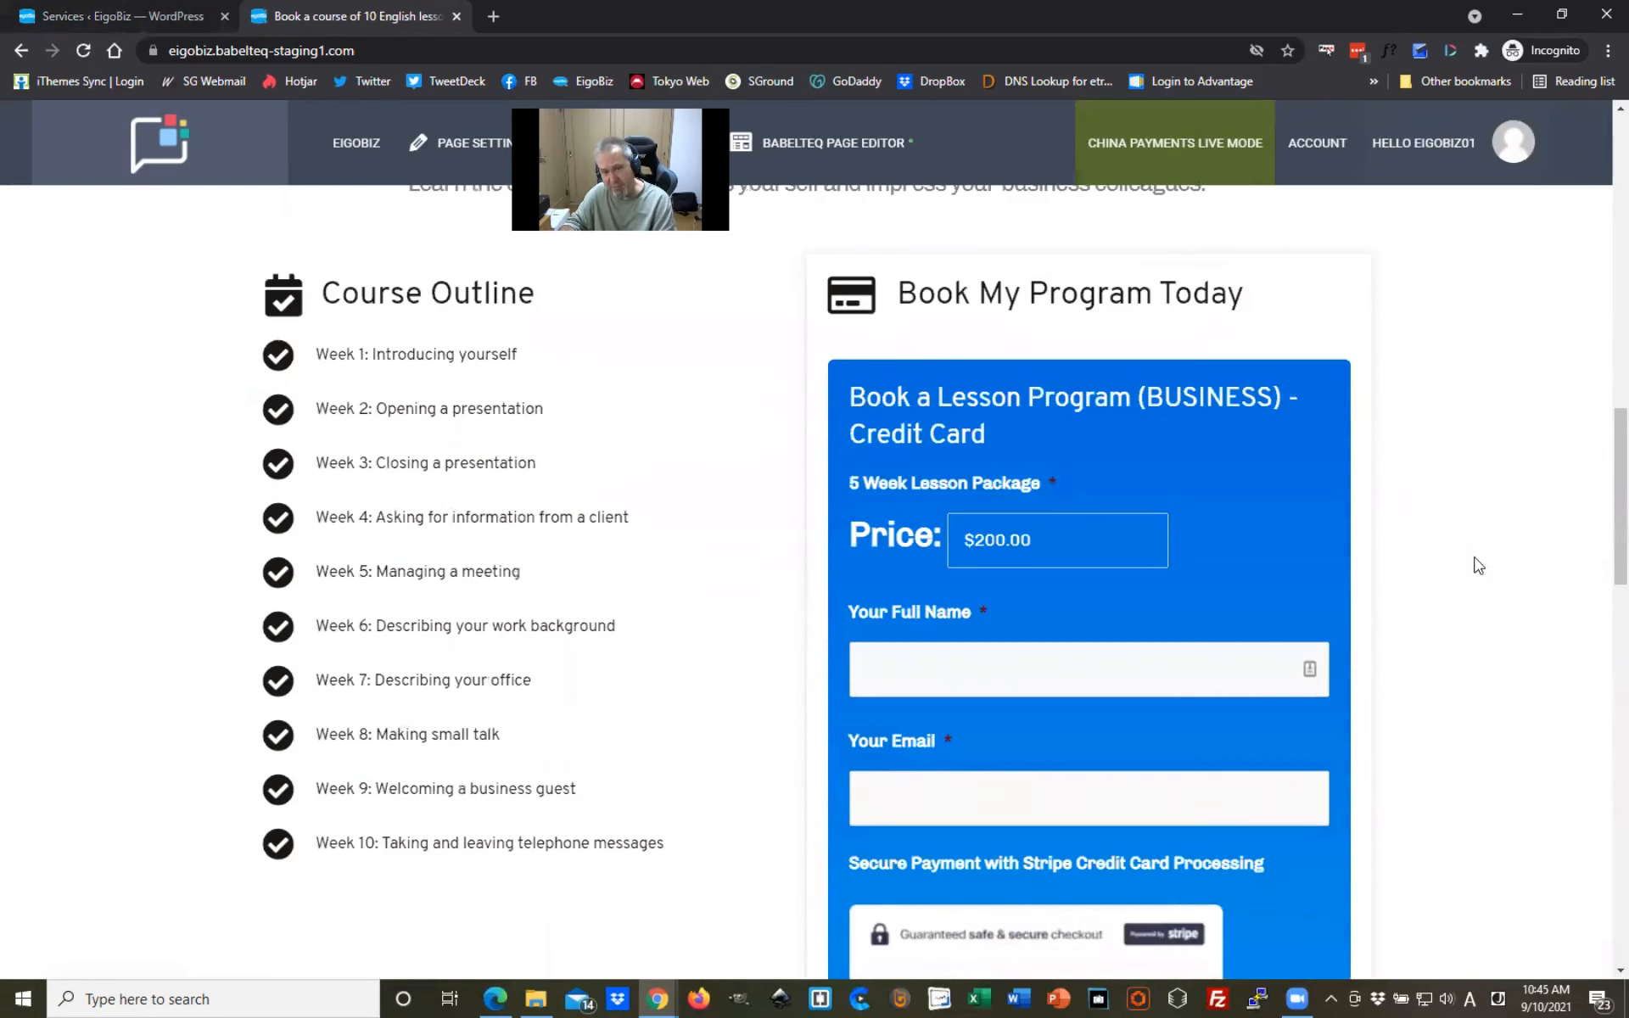
scroll(1478, 568, "down", 1)
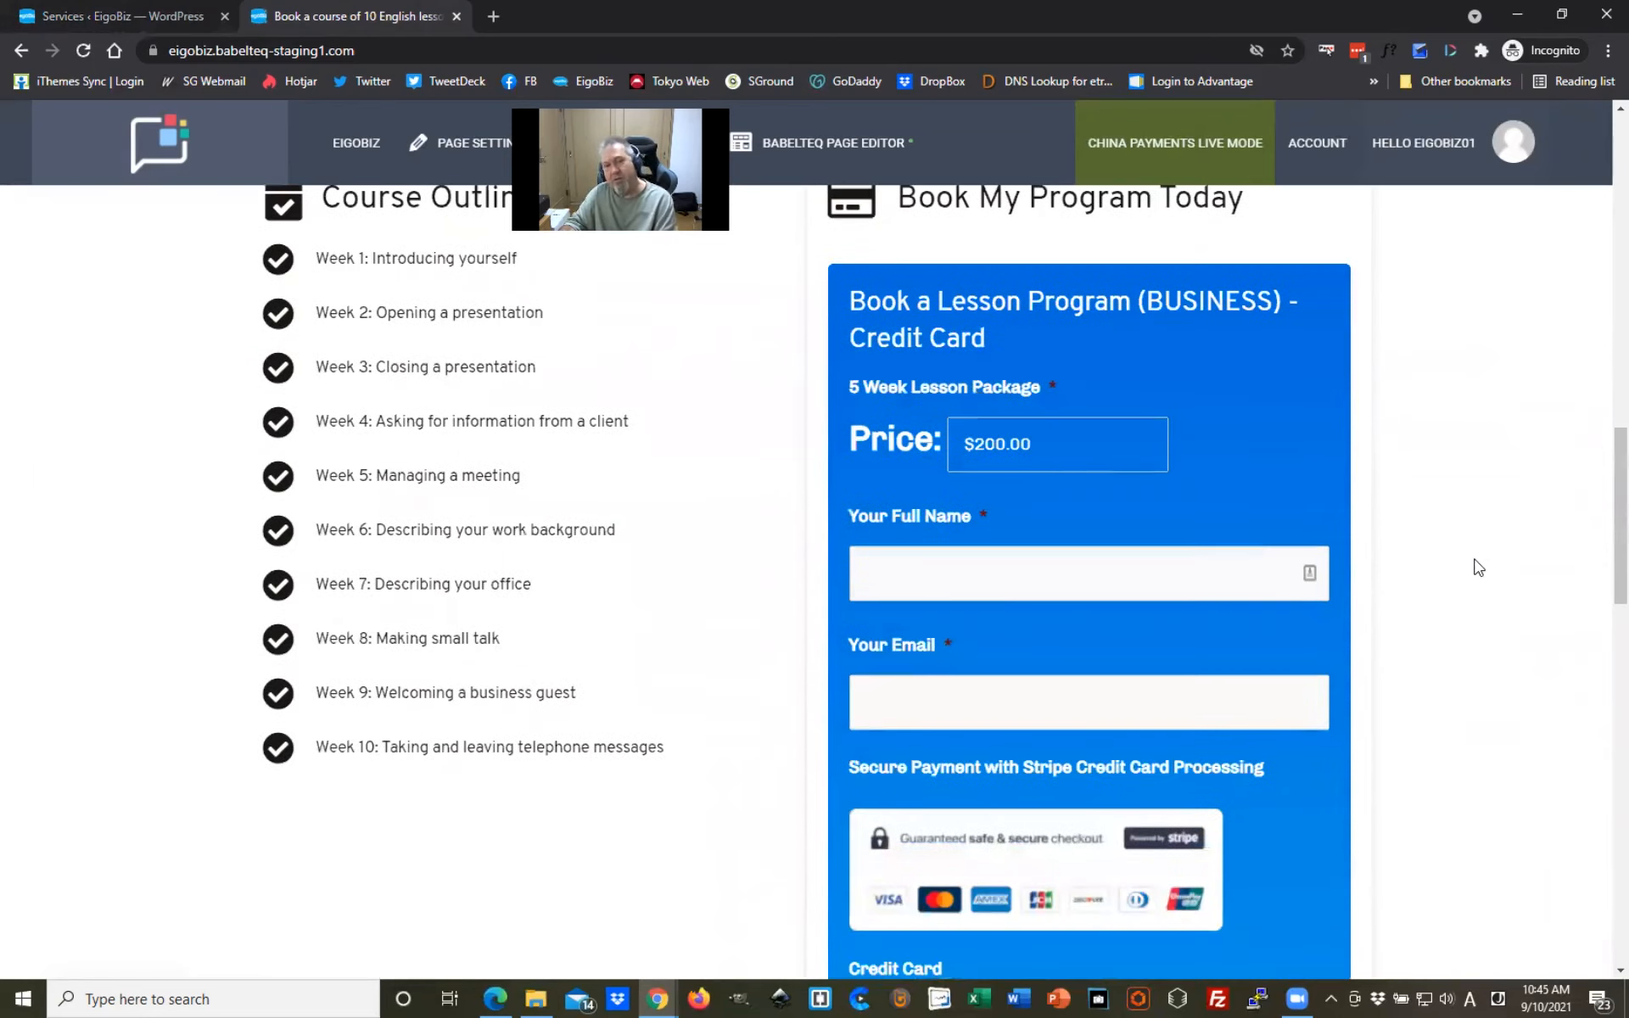
scroll(1478, 594, "up", 1)
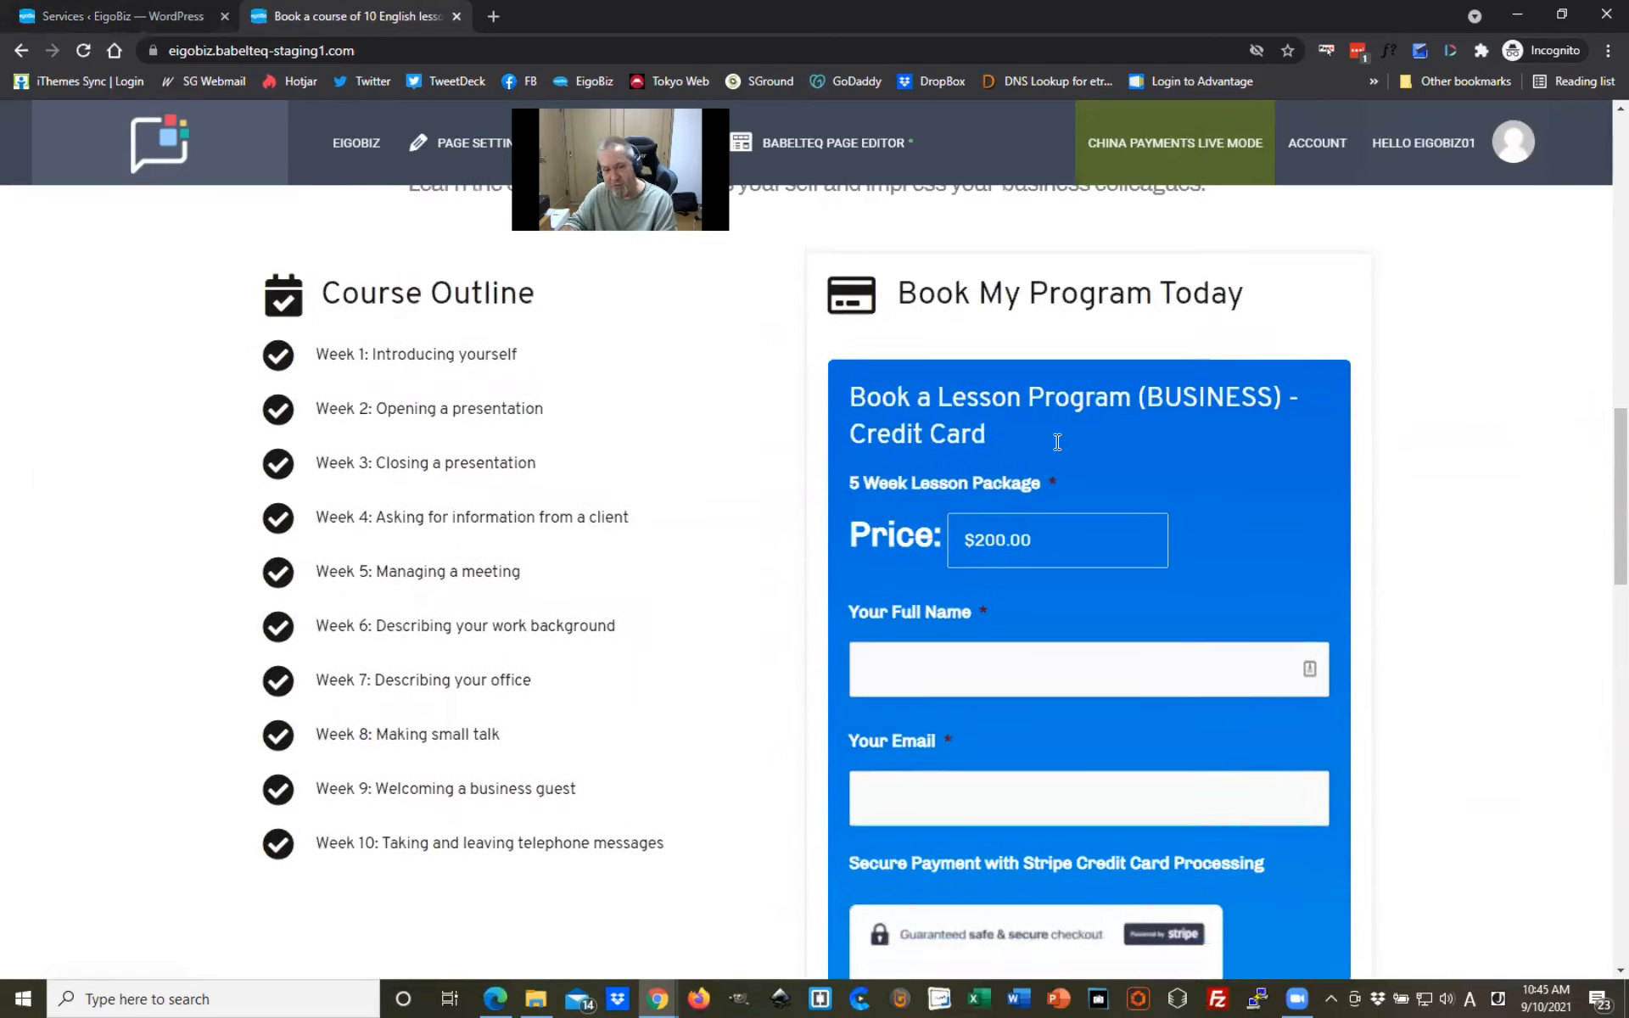
scroll(1454, 538, "down", 1)
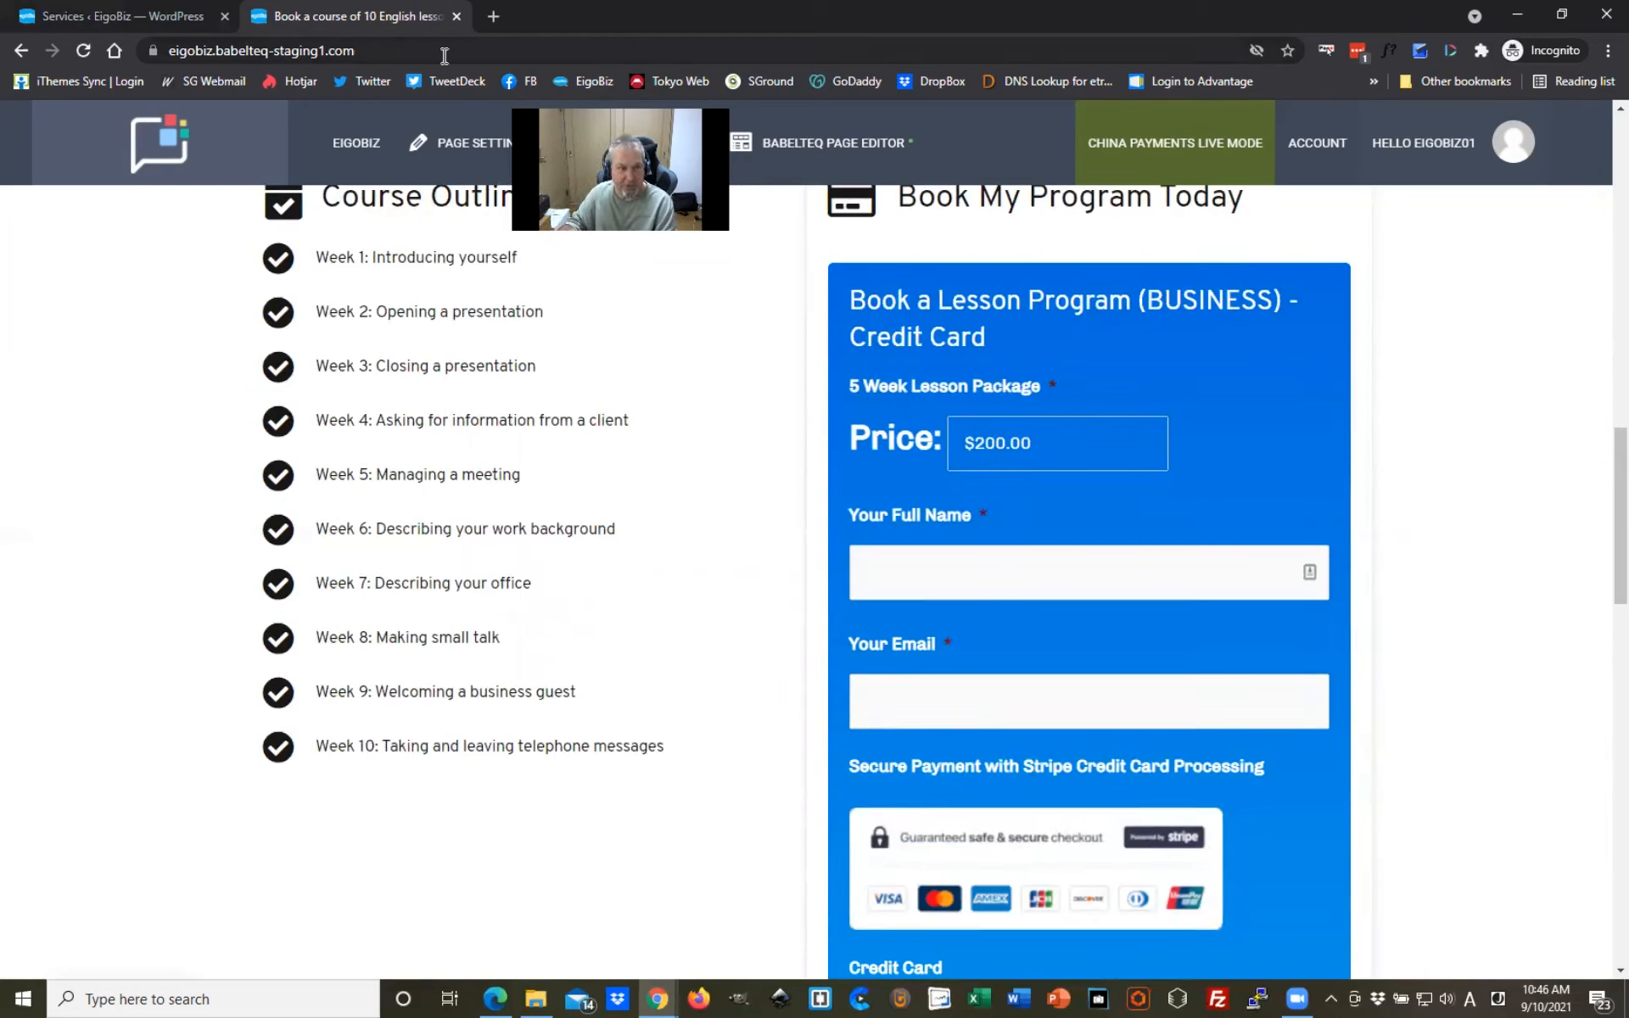
Step: Open the course-booking-thank-you page of the site and examine its text about reserving lessons and its booking calendar
left_click(498, 63)
type("//")
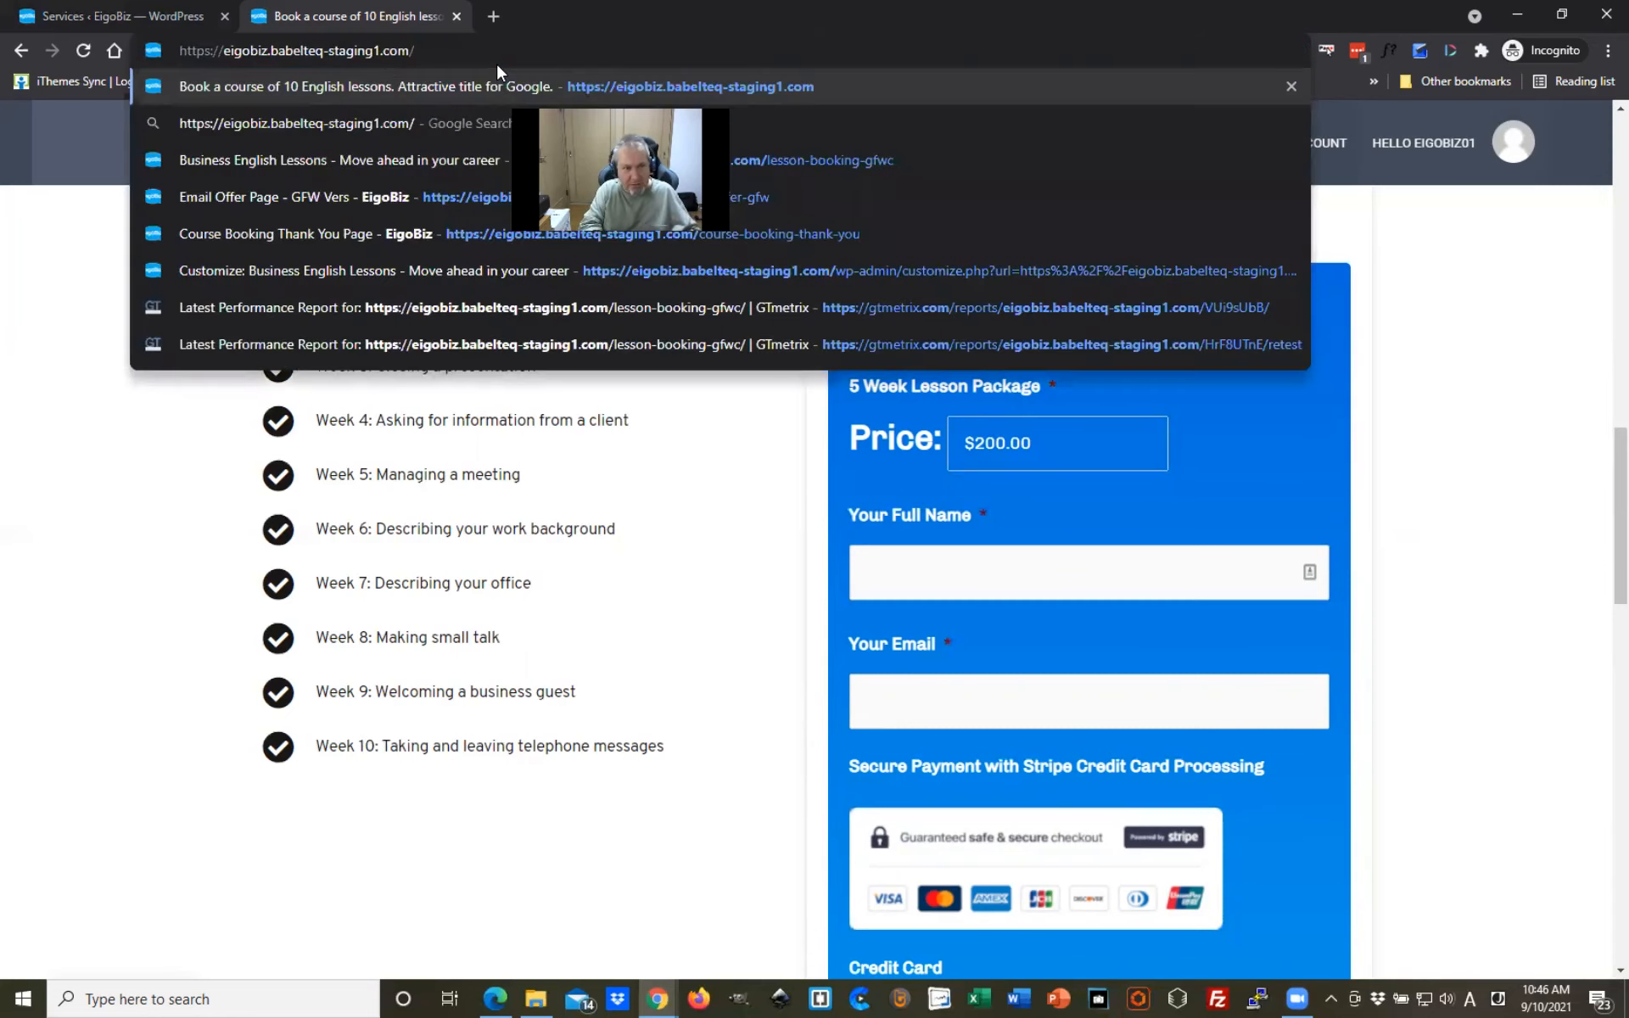
type("cou")
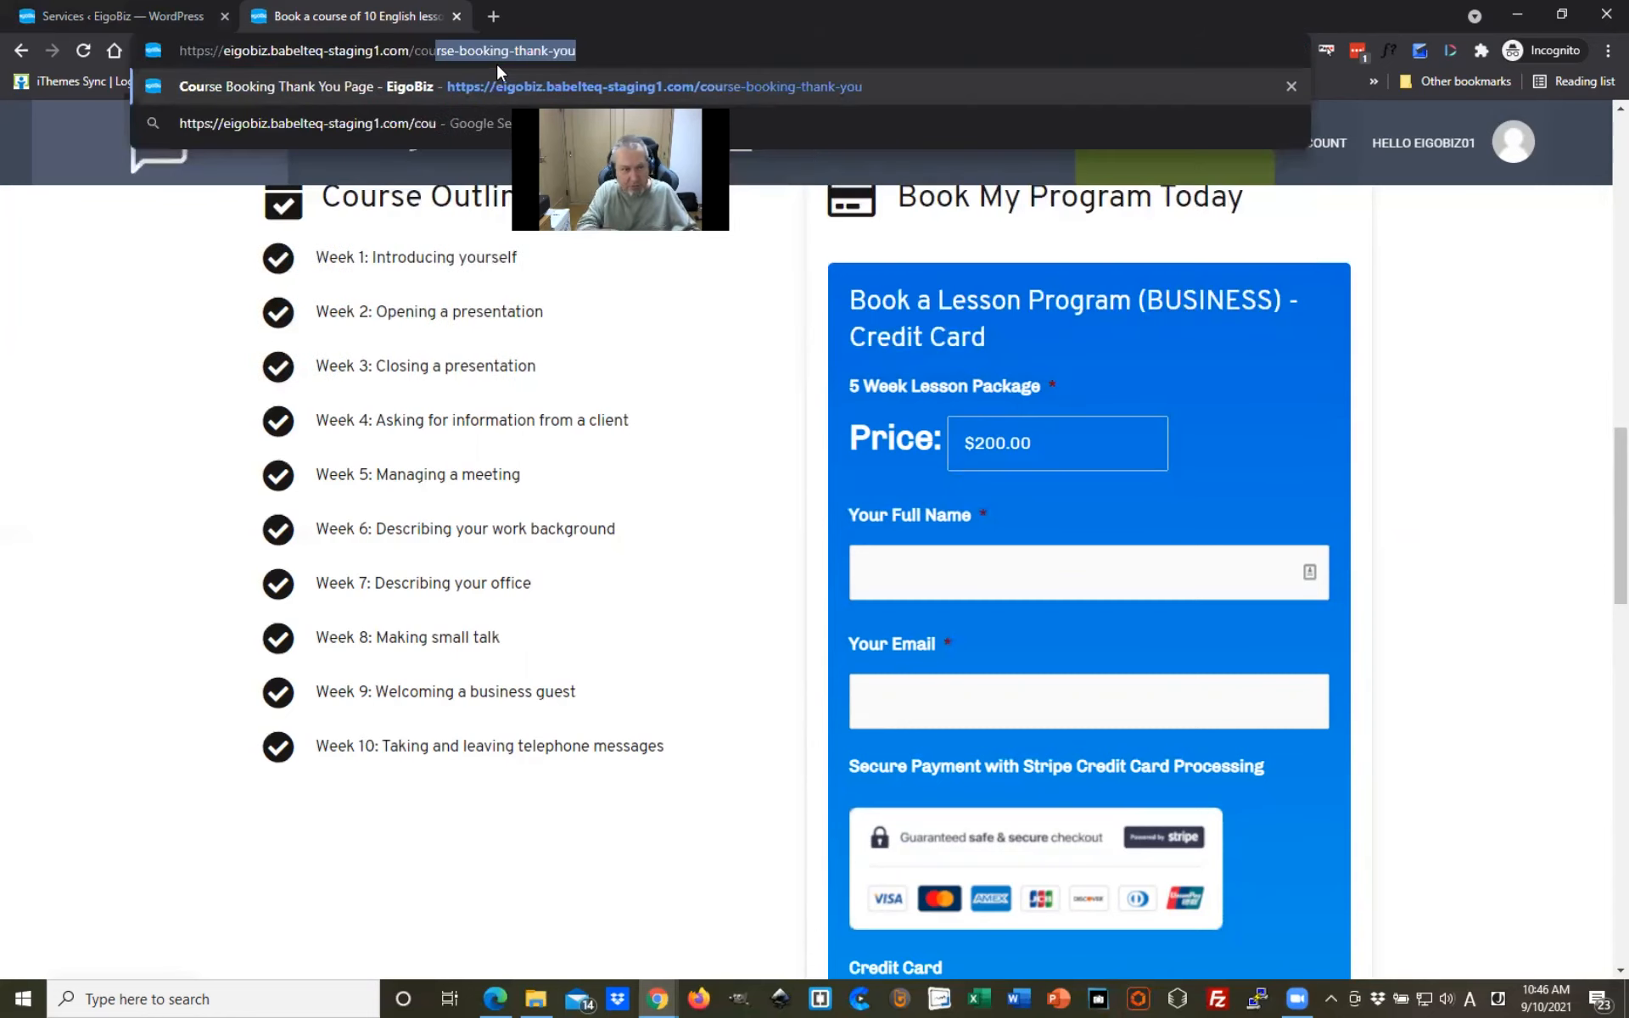
key("Return")
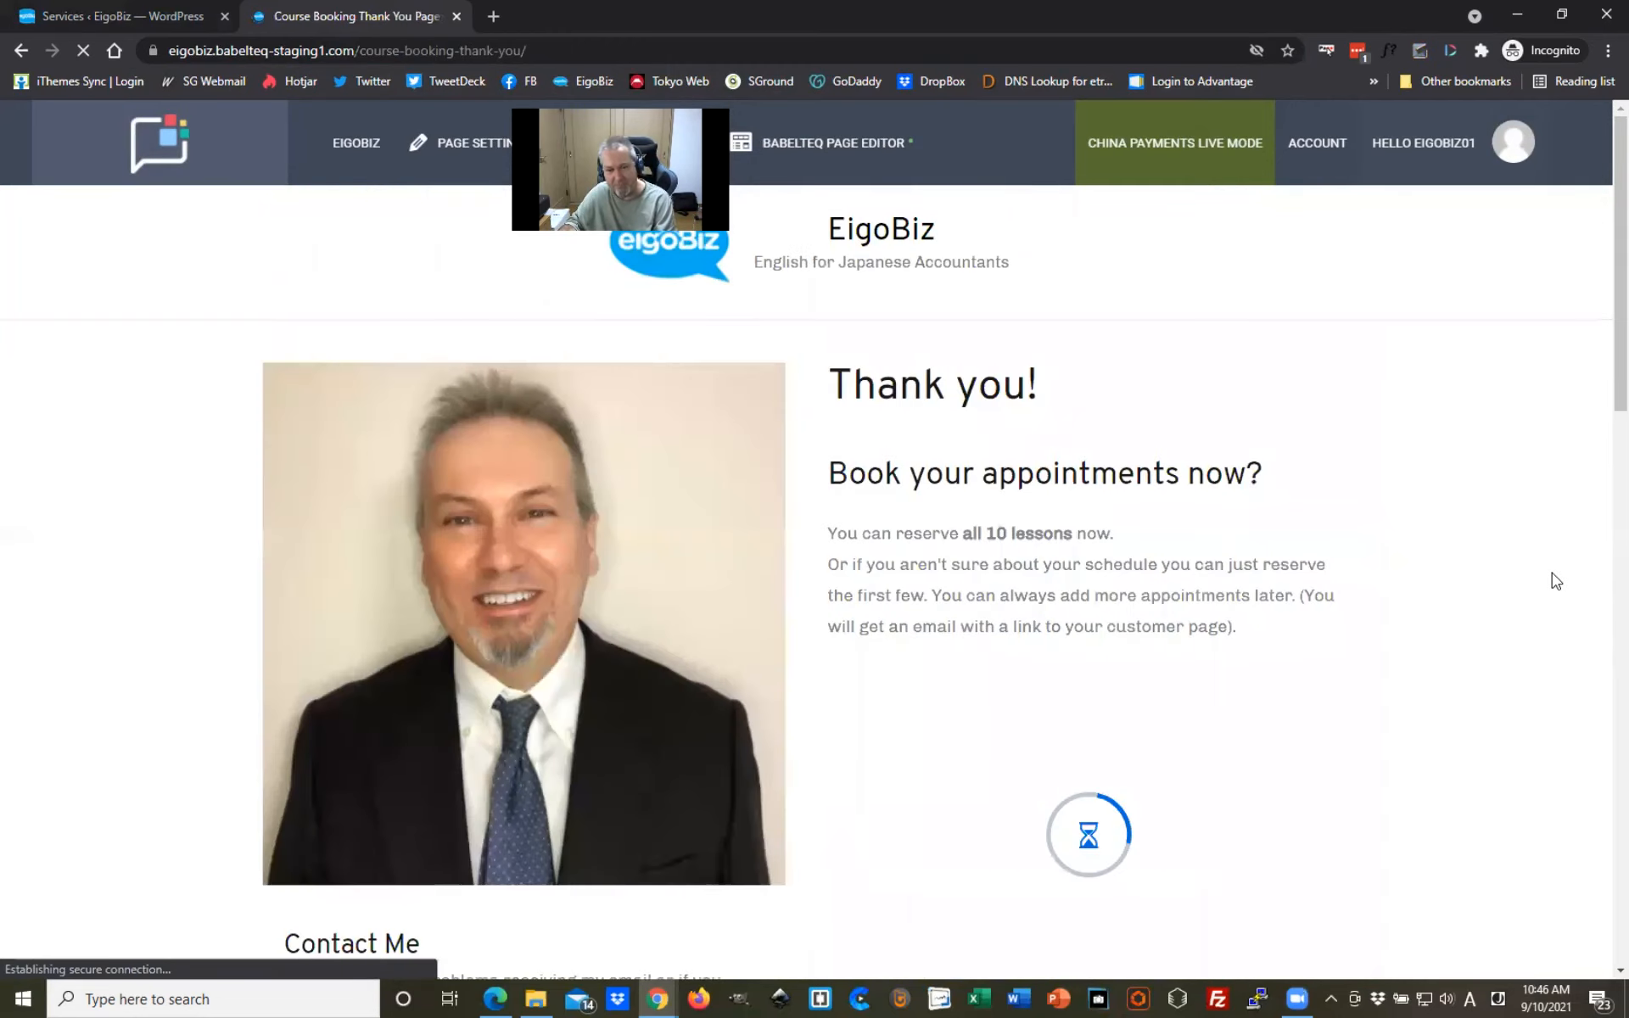
scroll(1527, 577, "down", 5)
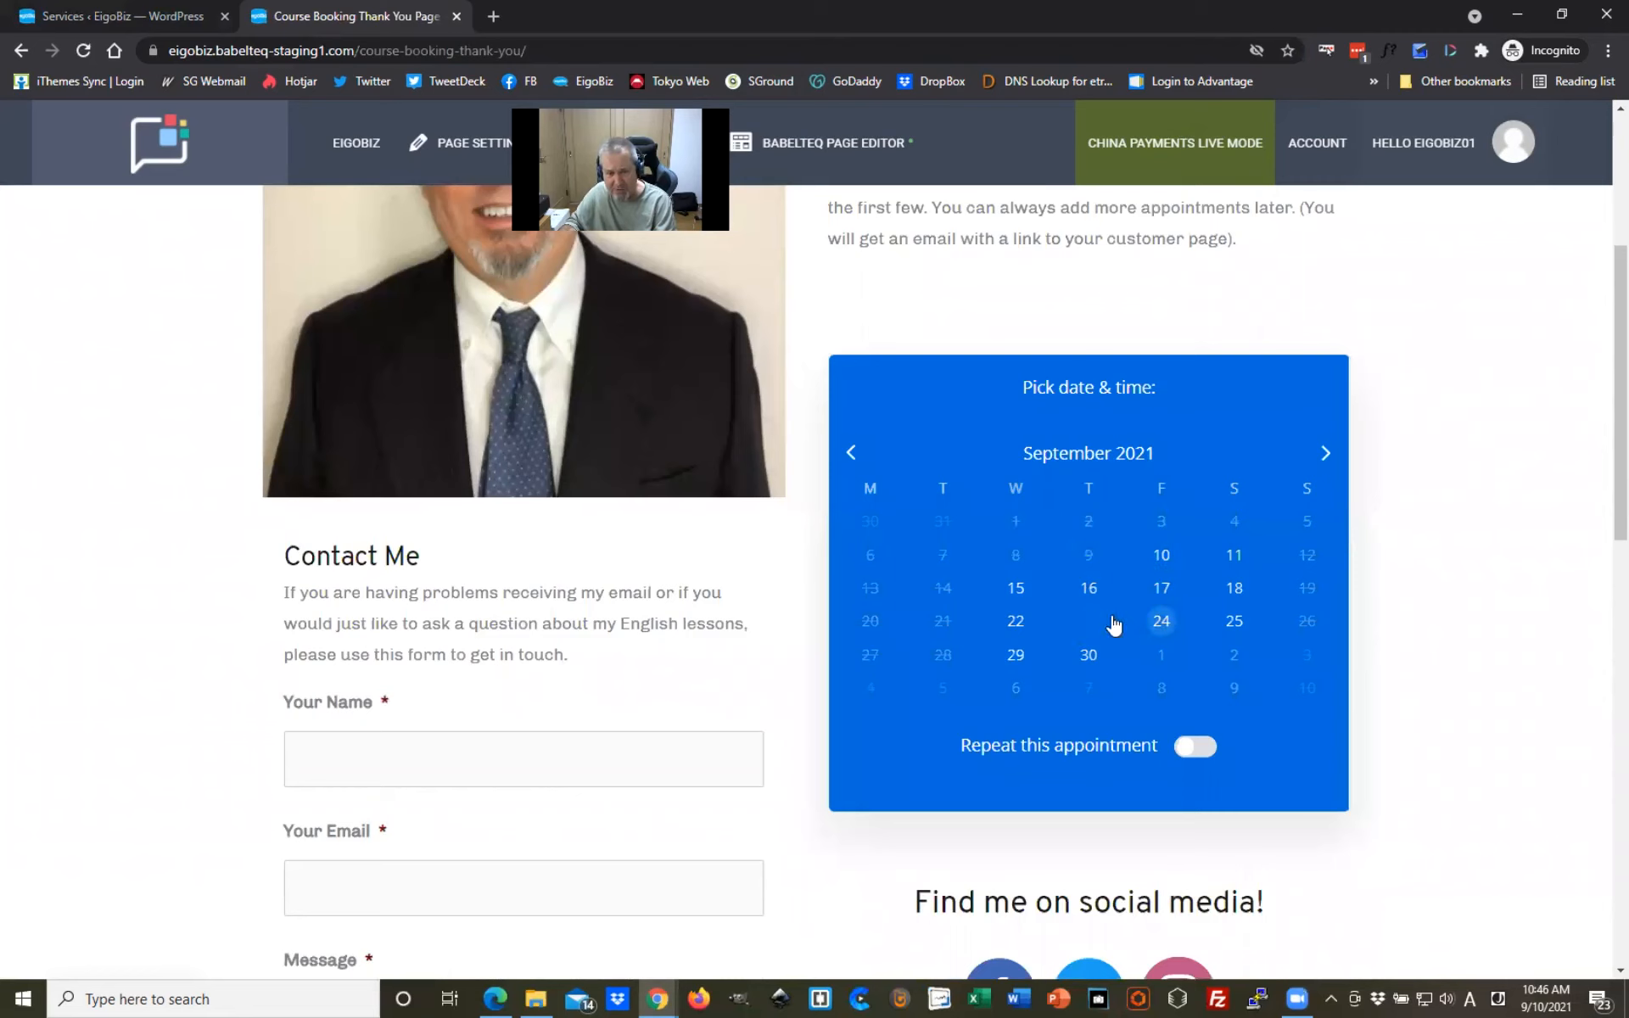
scroll(1142, 594, "up", 2)
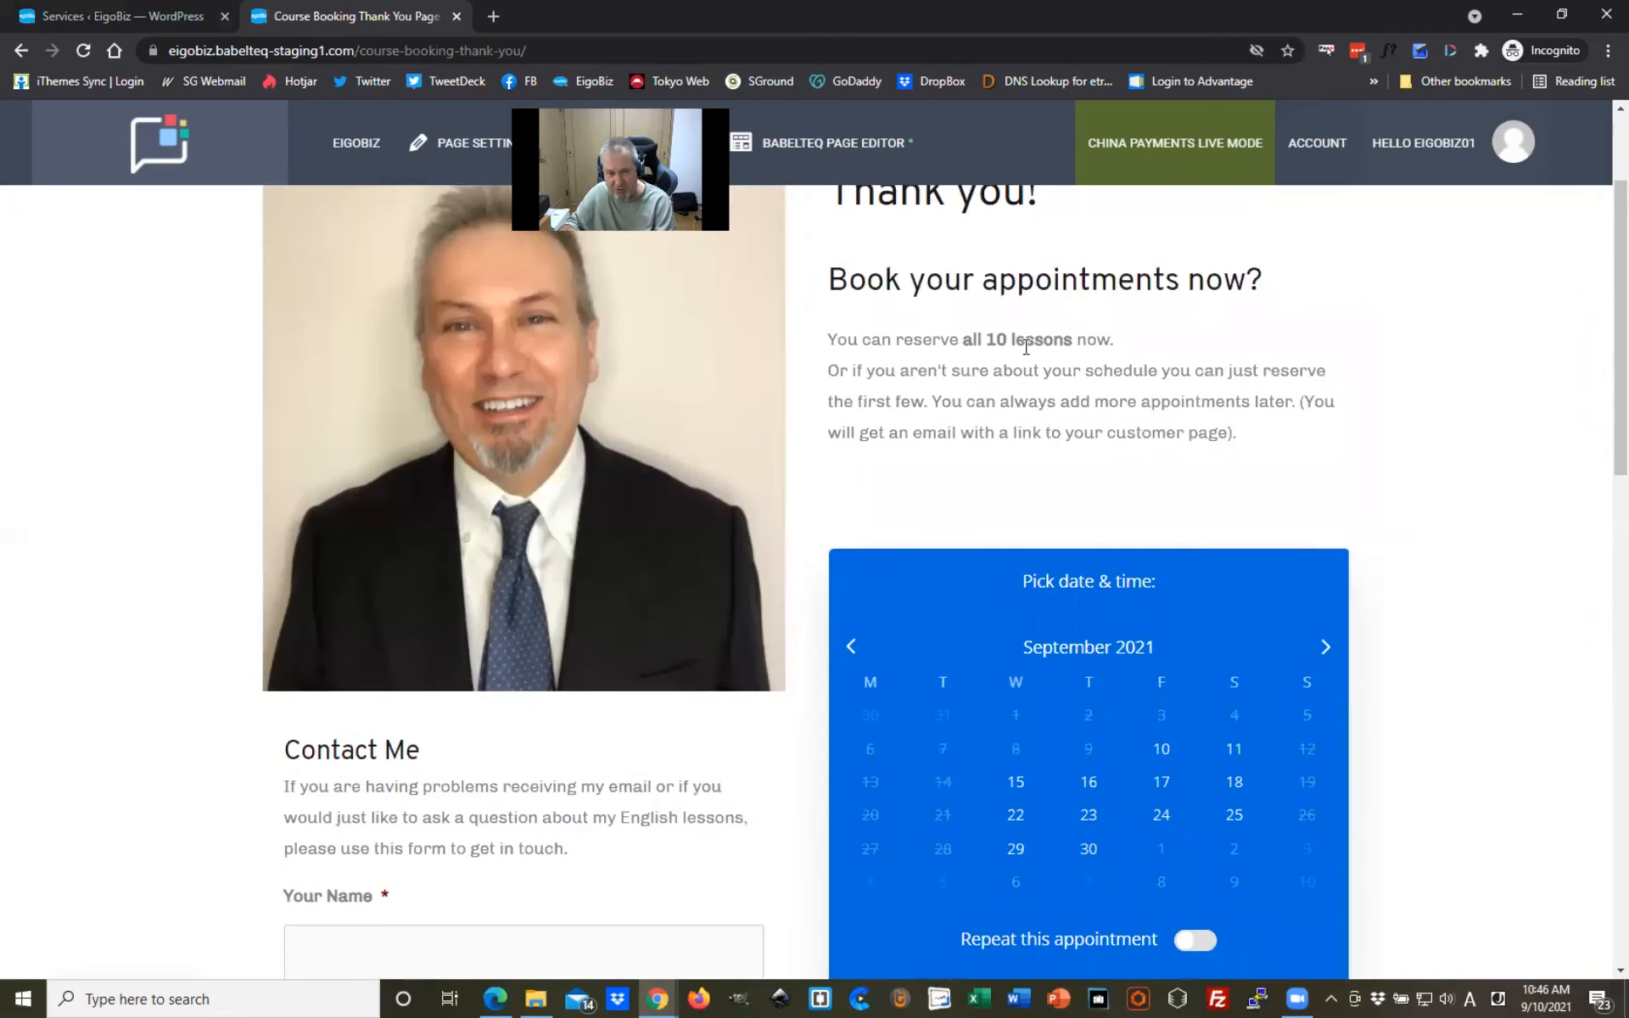
scroll(1171, 734, "down", 2)
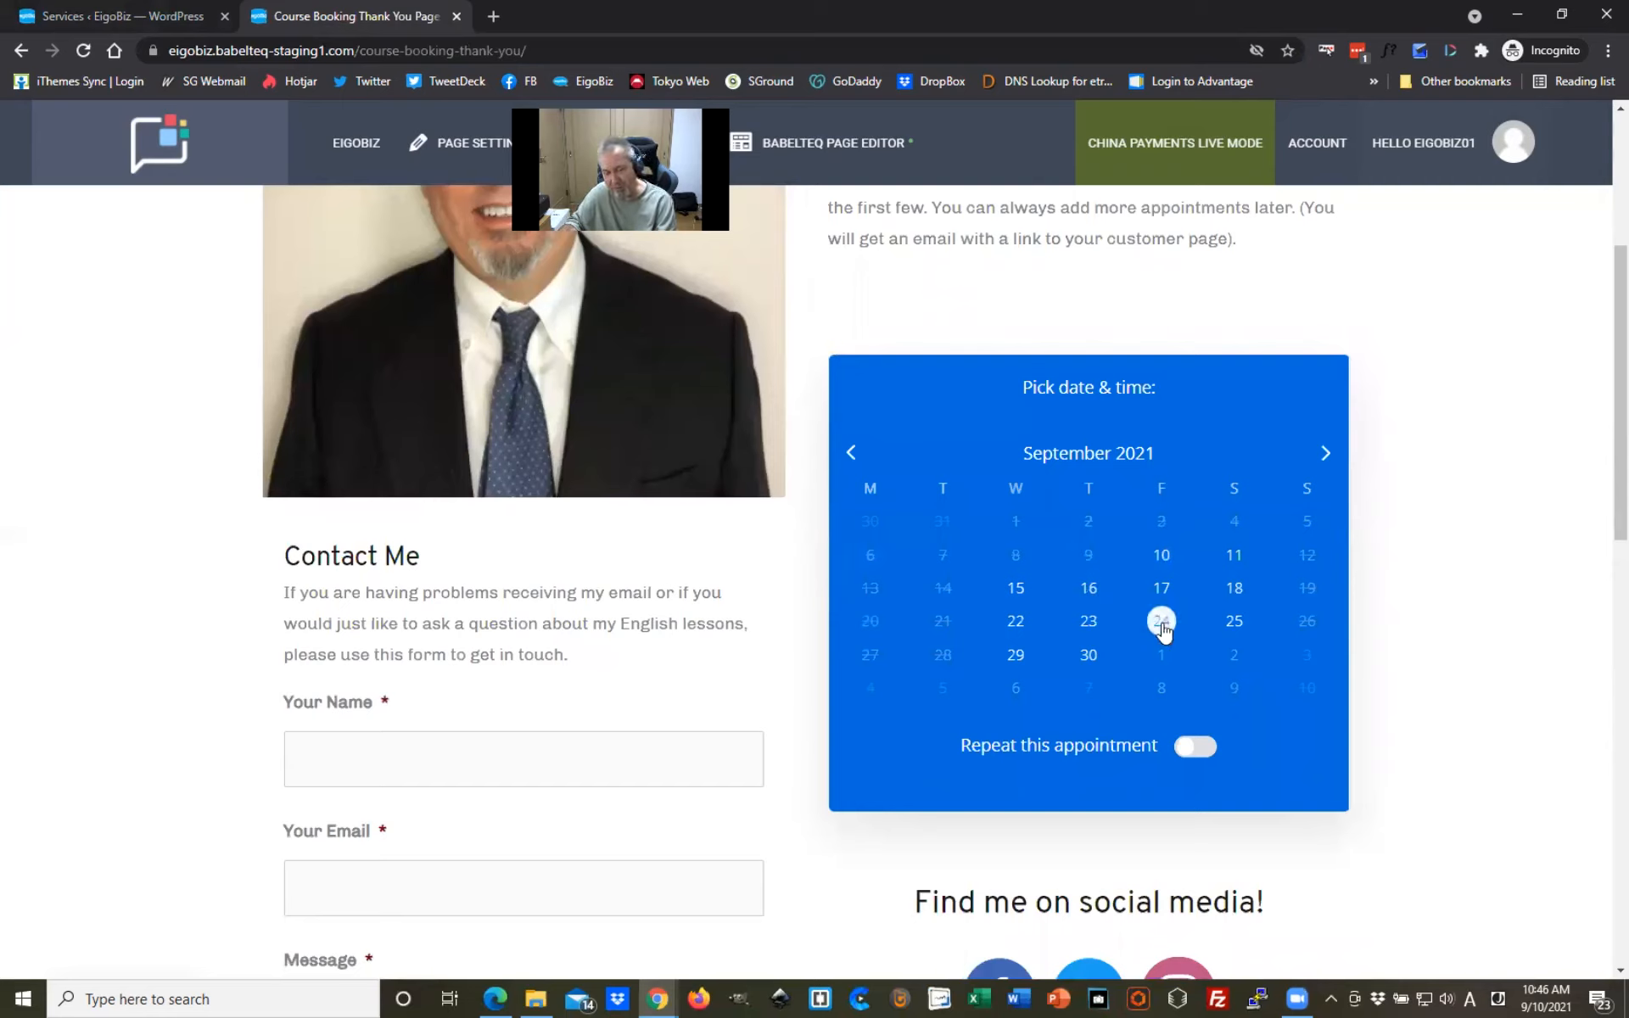
Step: Return to the Amelia services list and review the services with their IDs and prices
left_click(106, 17)
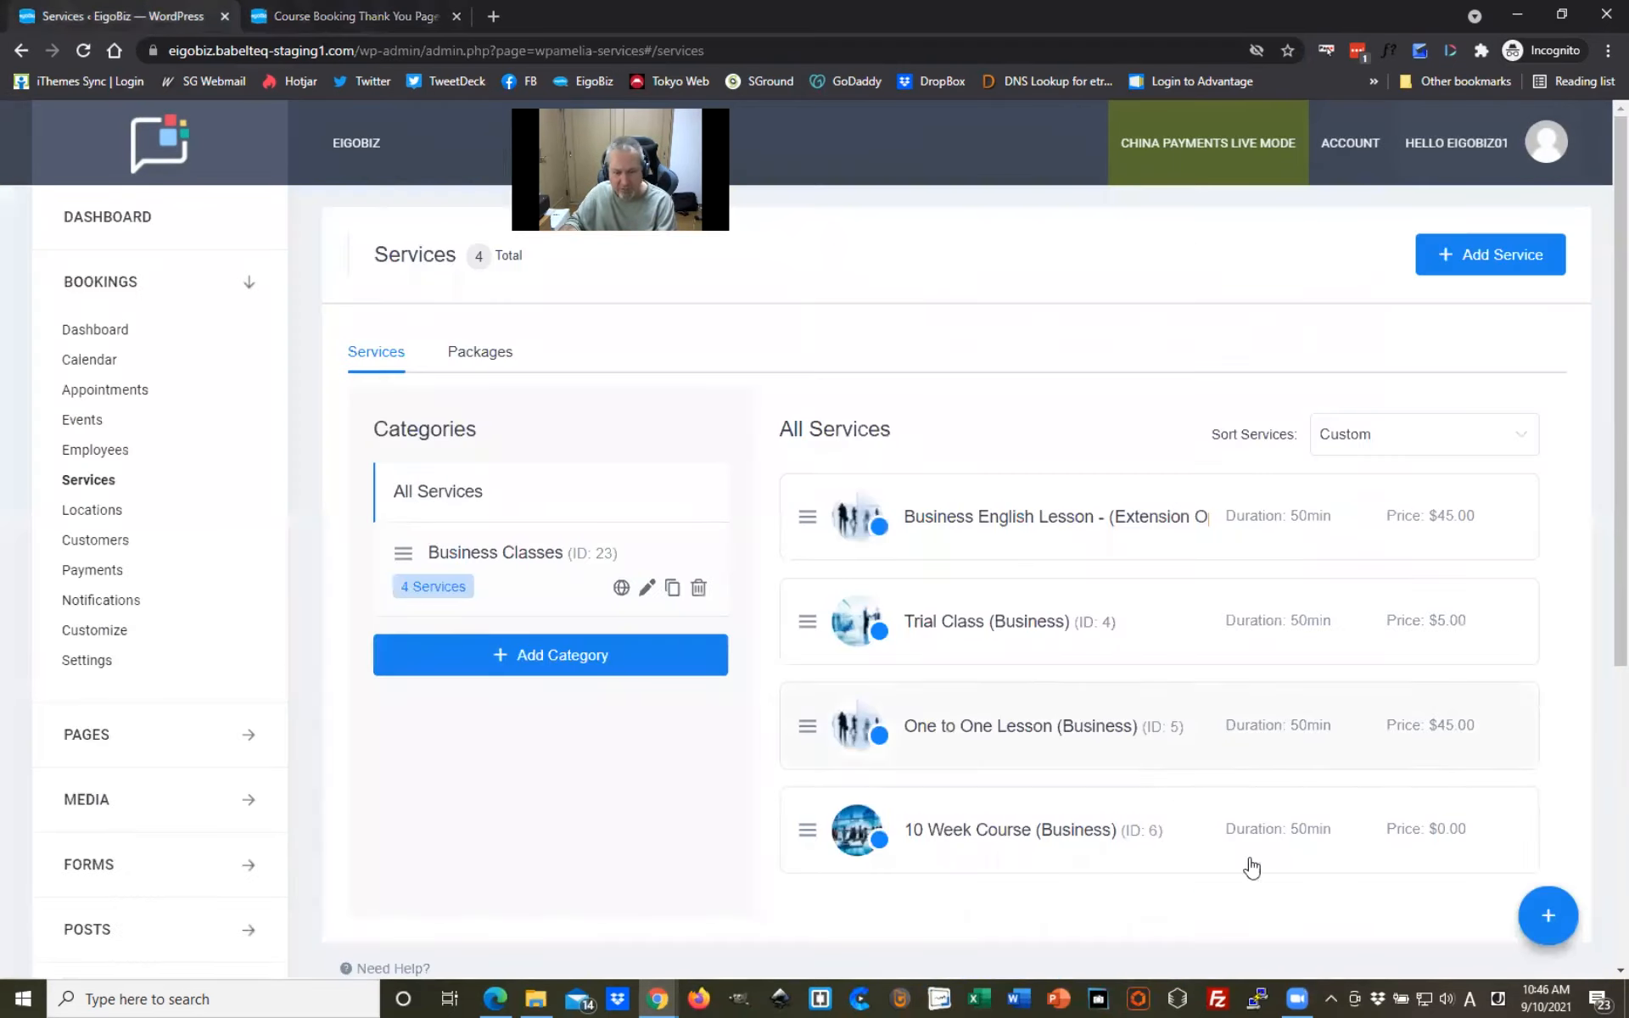
scroll(1244, 771, "down", 1)
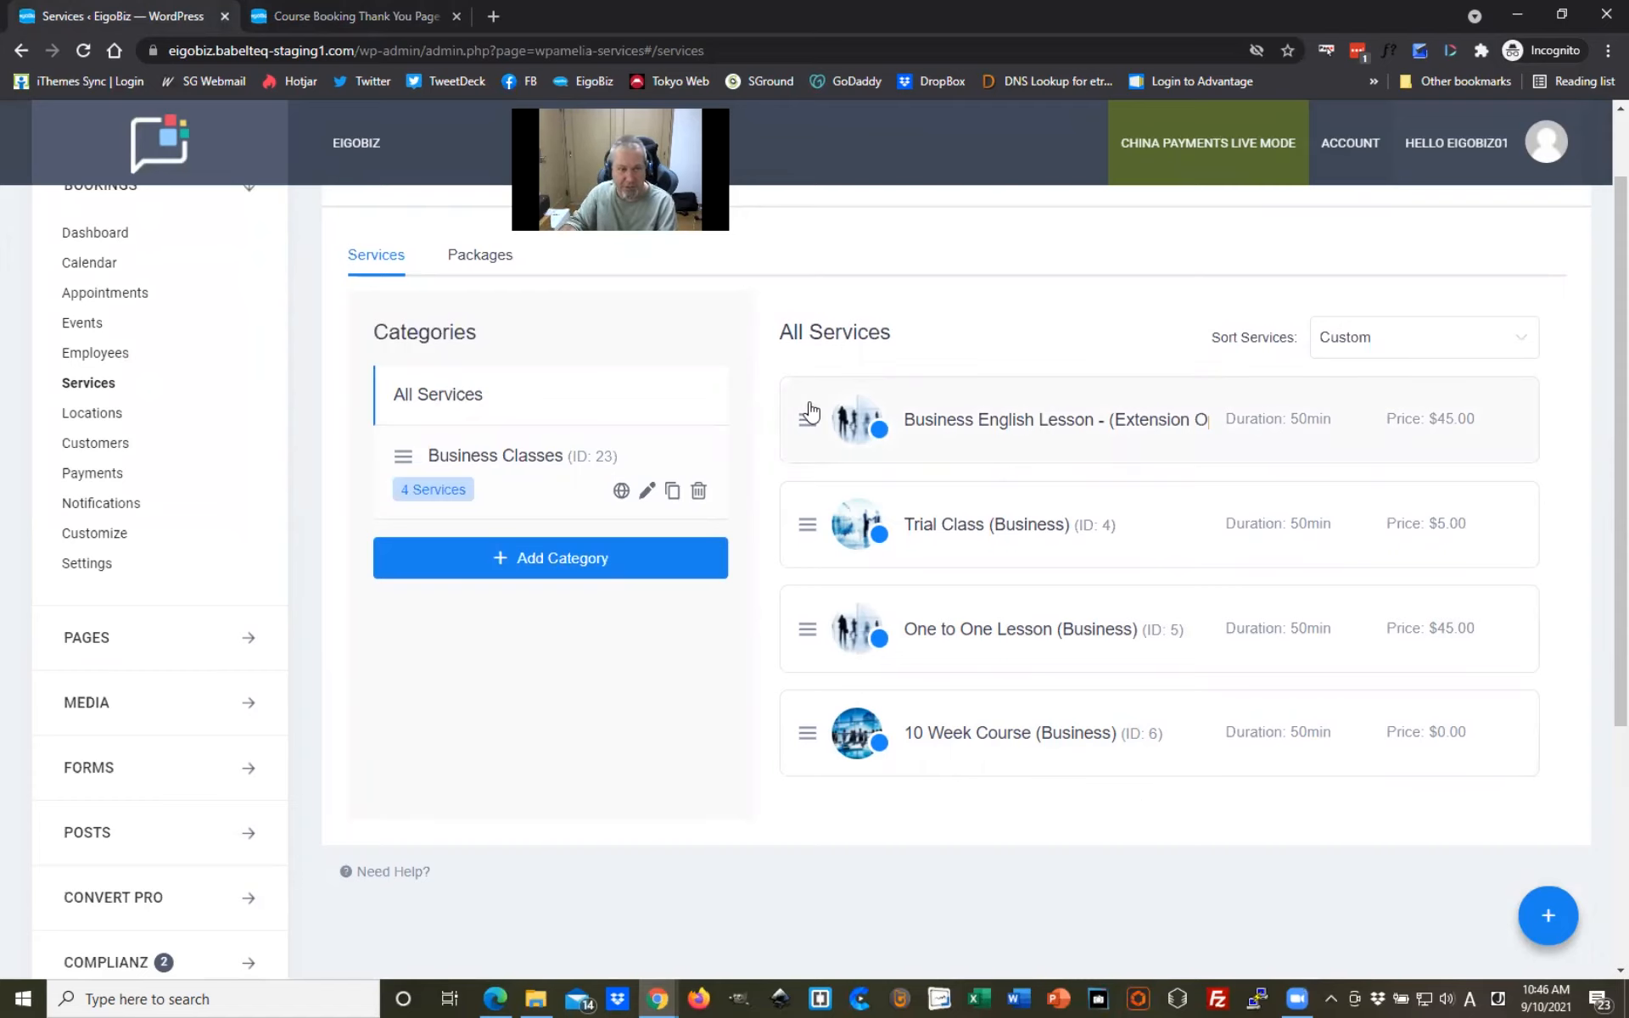
scroll(738, 127, "up", 1)
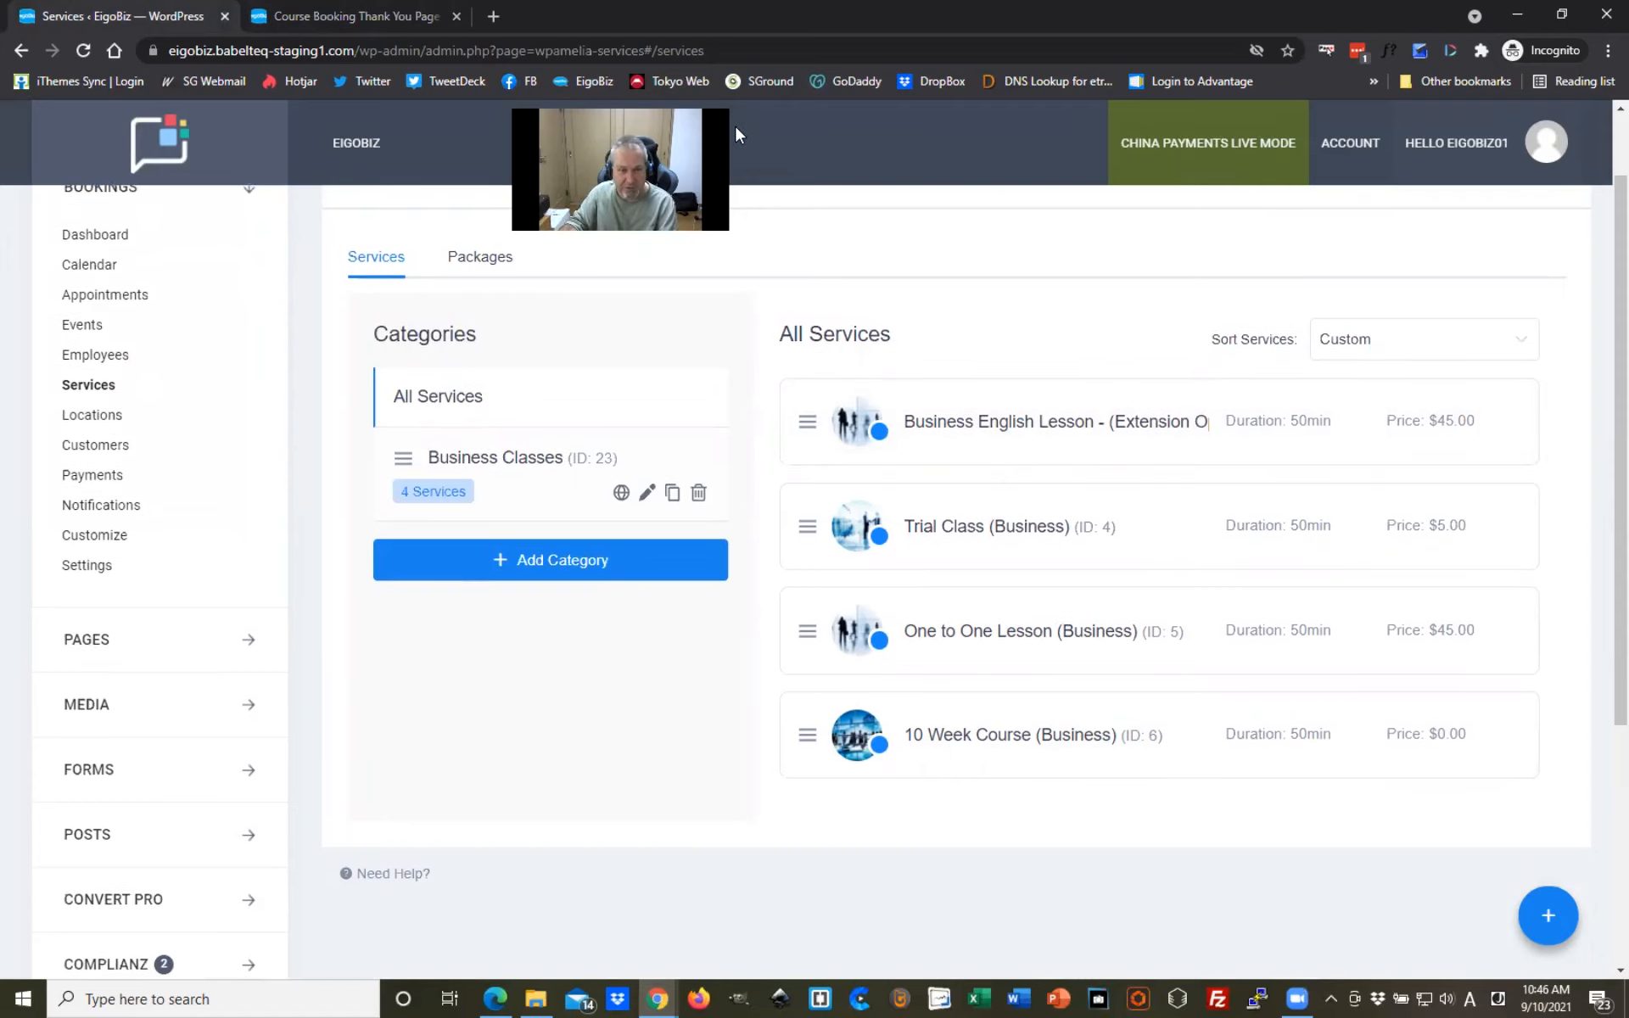
scroll(735, 124, "up", 1)
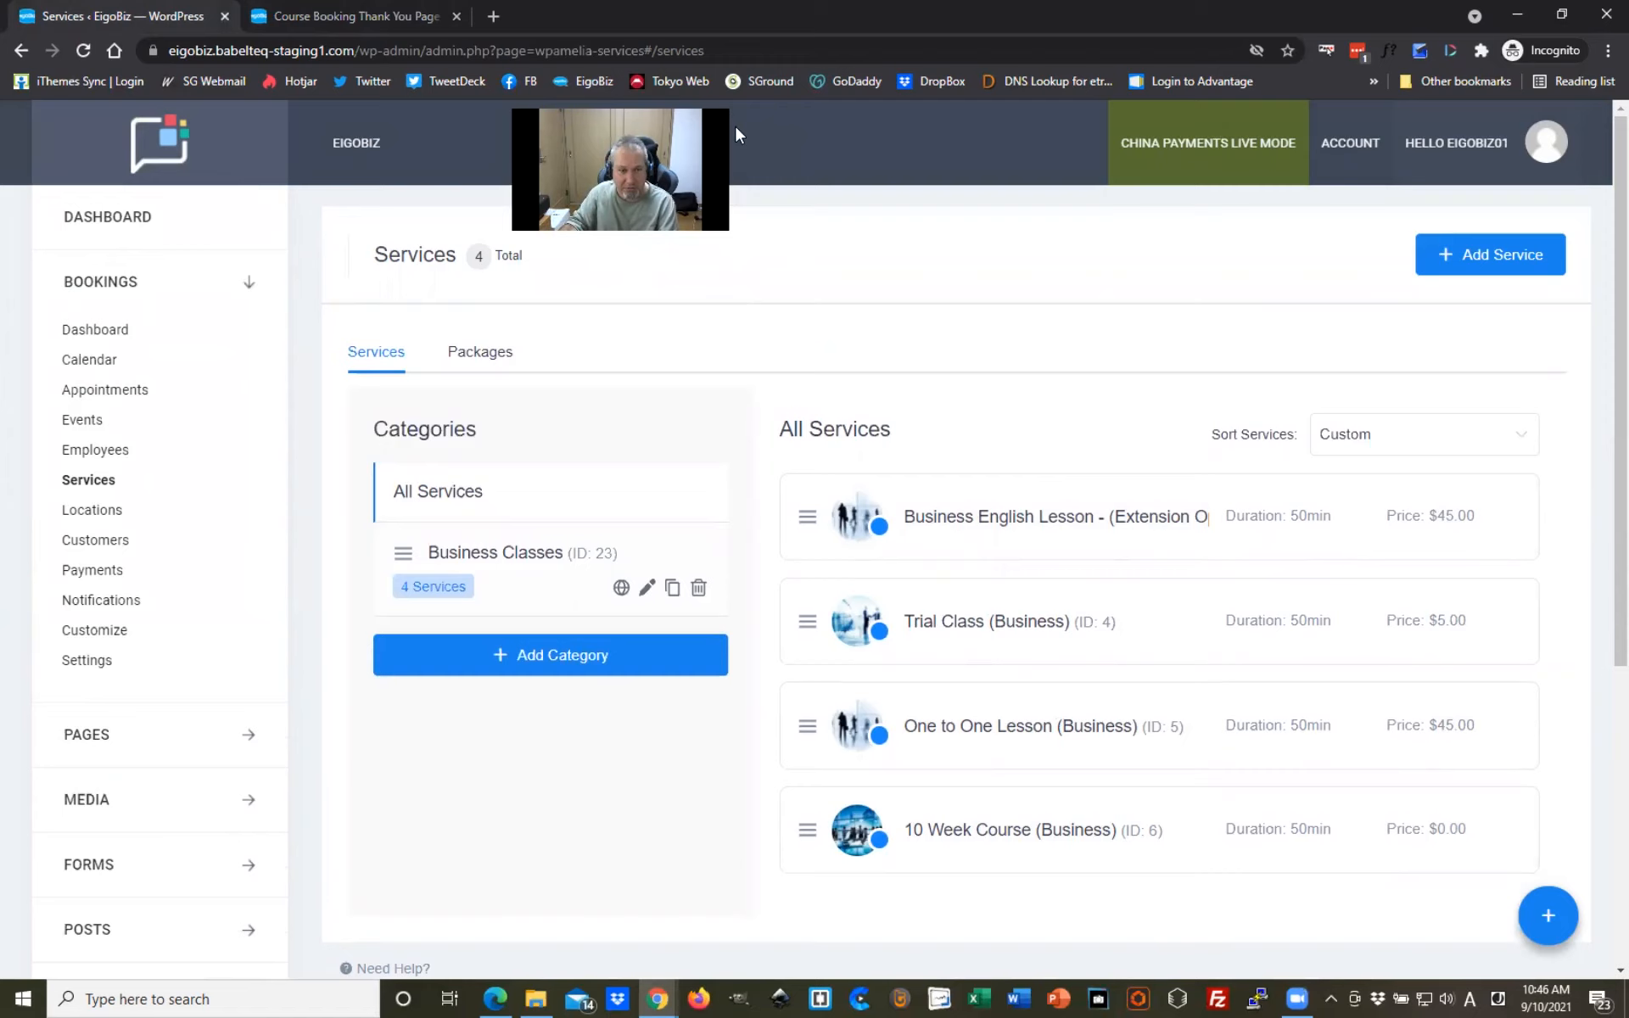
left_click_drag(525, 173, 866, 190)
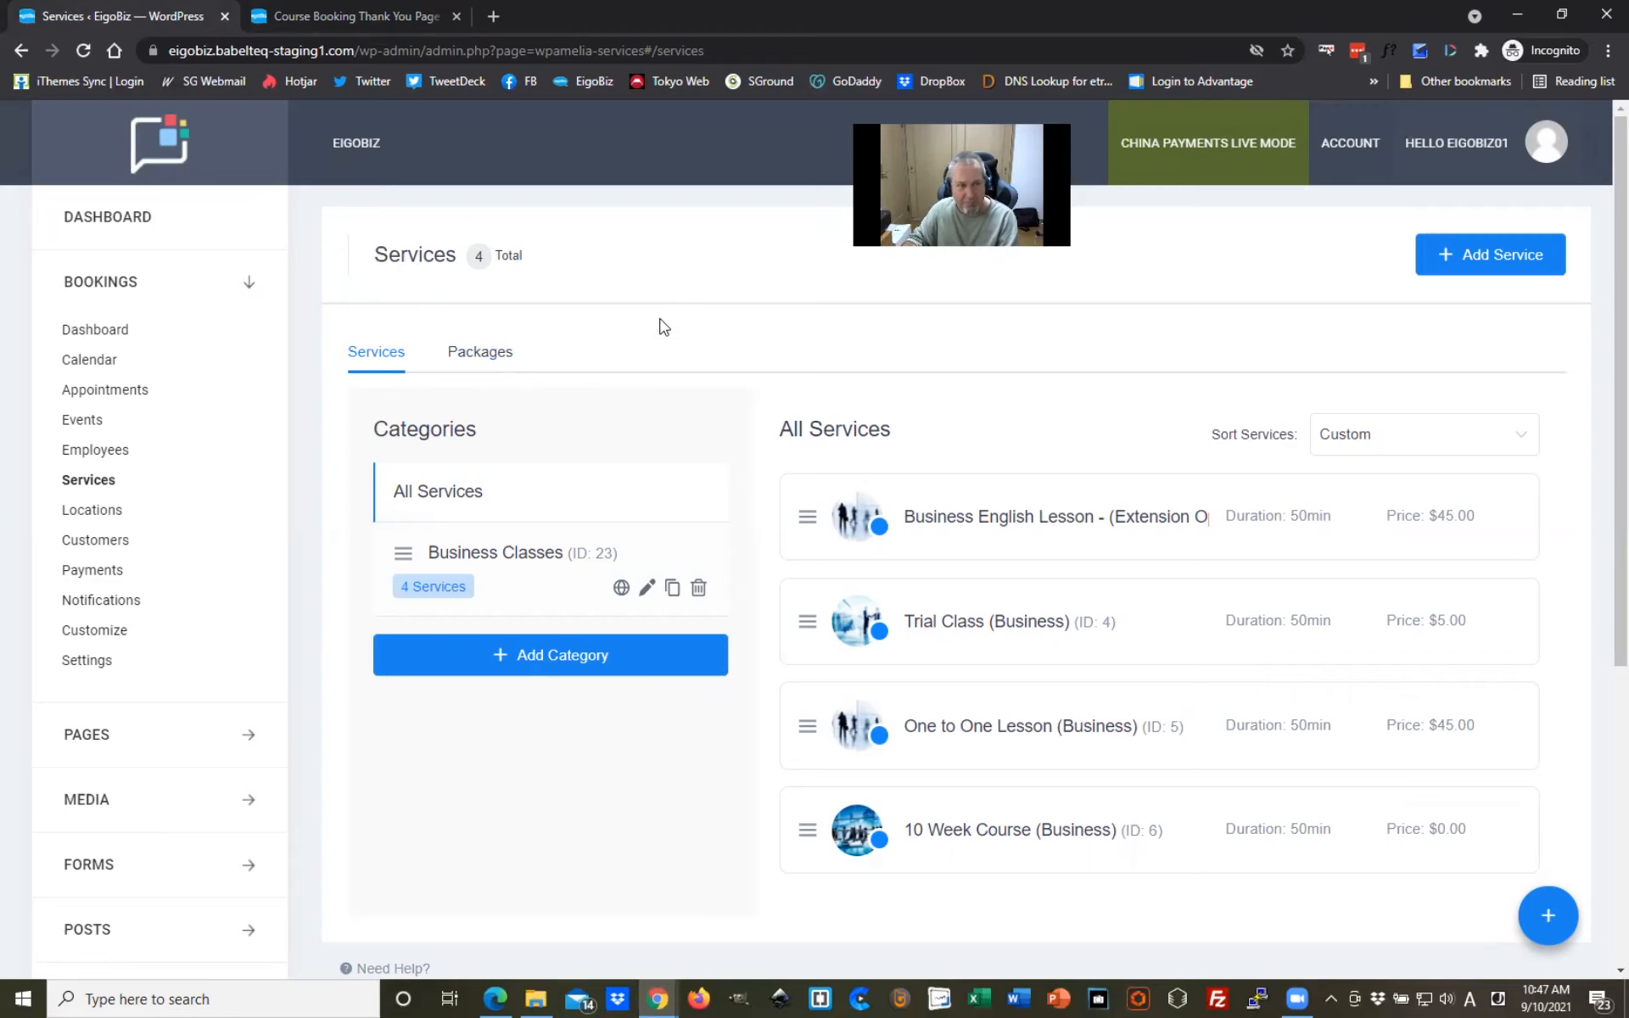
Step: Open the 10 Week Course (Business) service and duplicate it as a new service
scroll(671, 356, "down", 1)
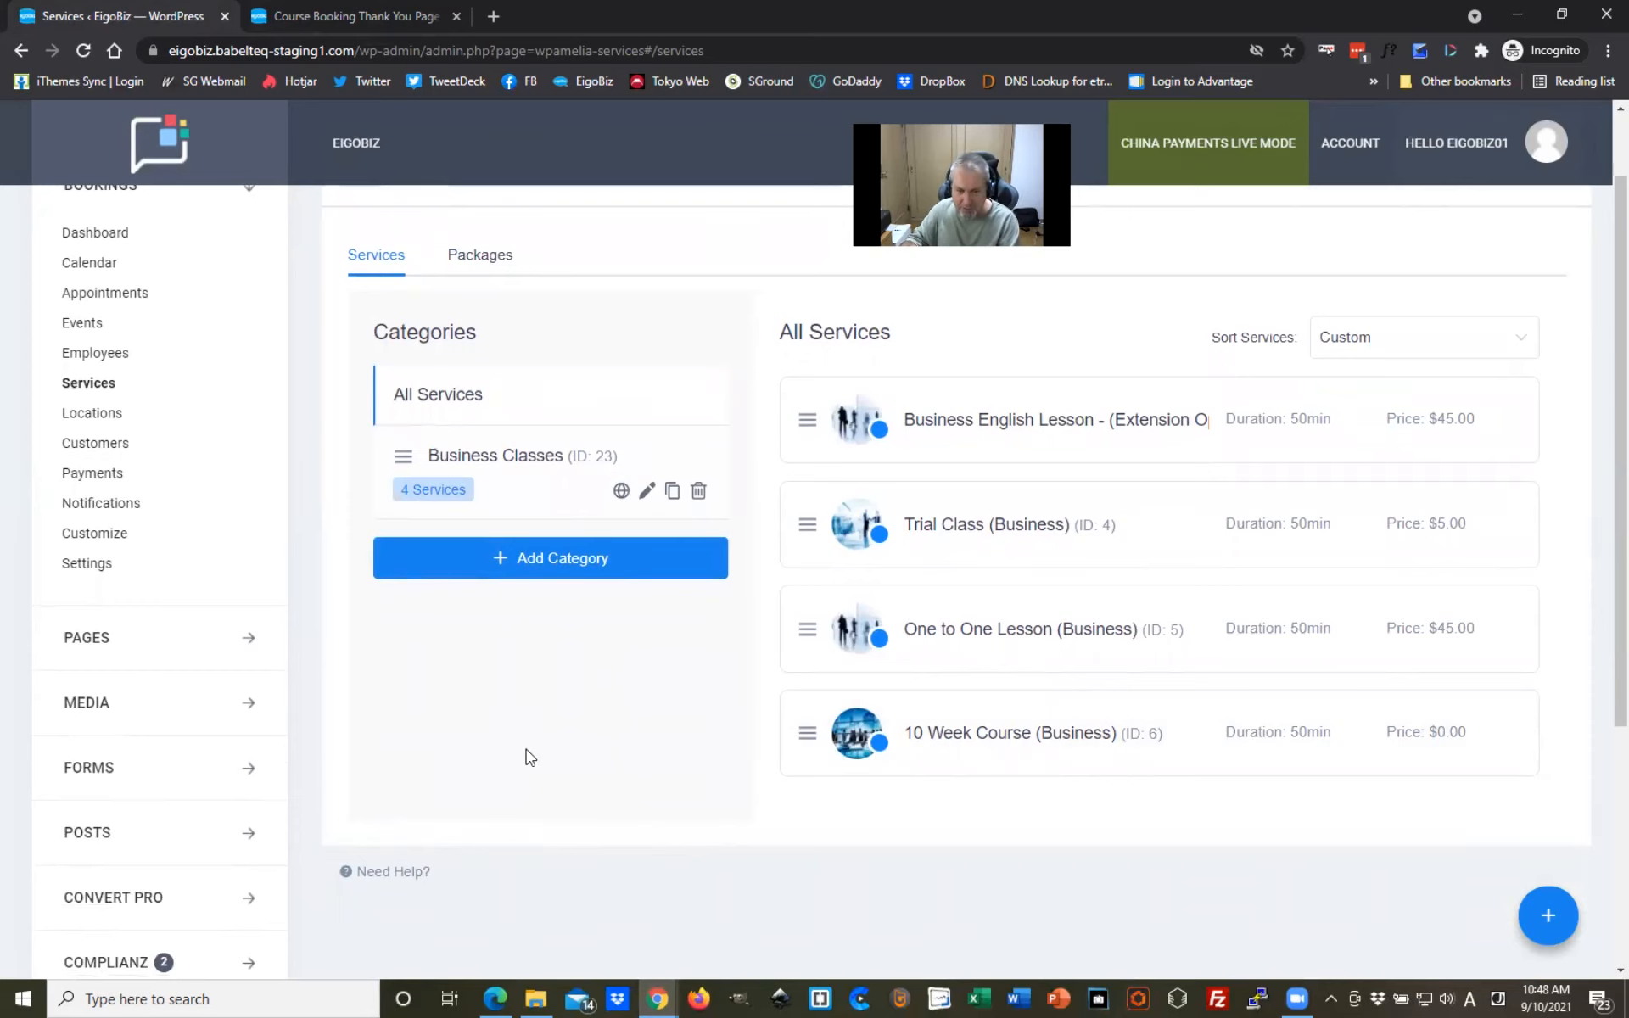
scroll(679, 691, "down", 1)
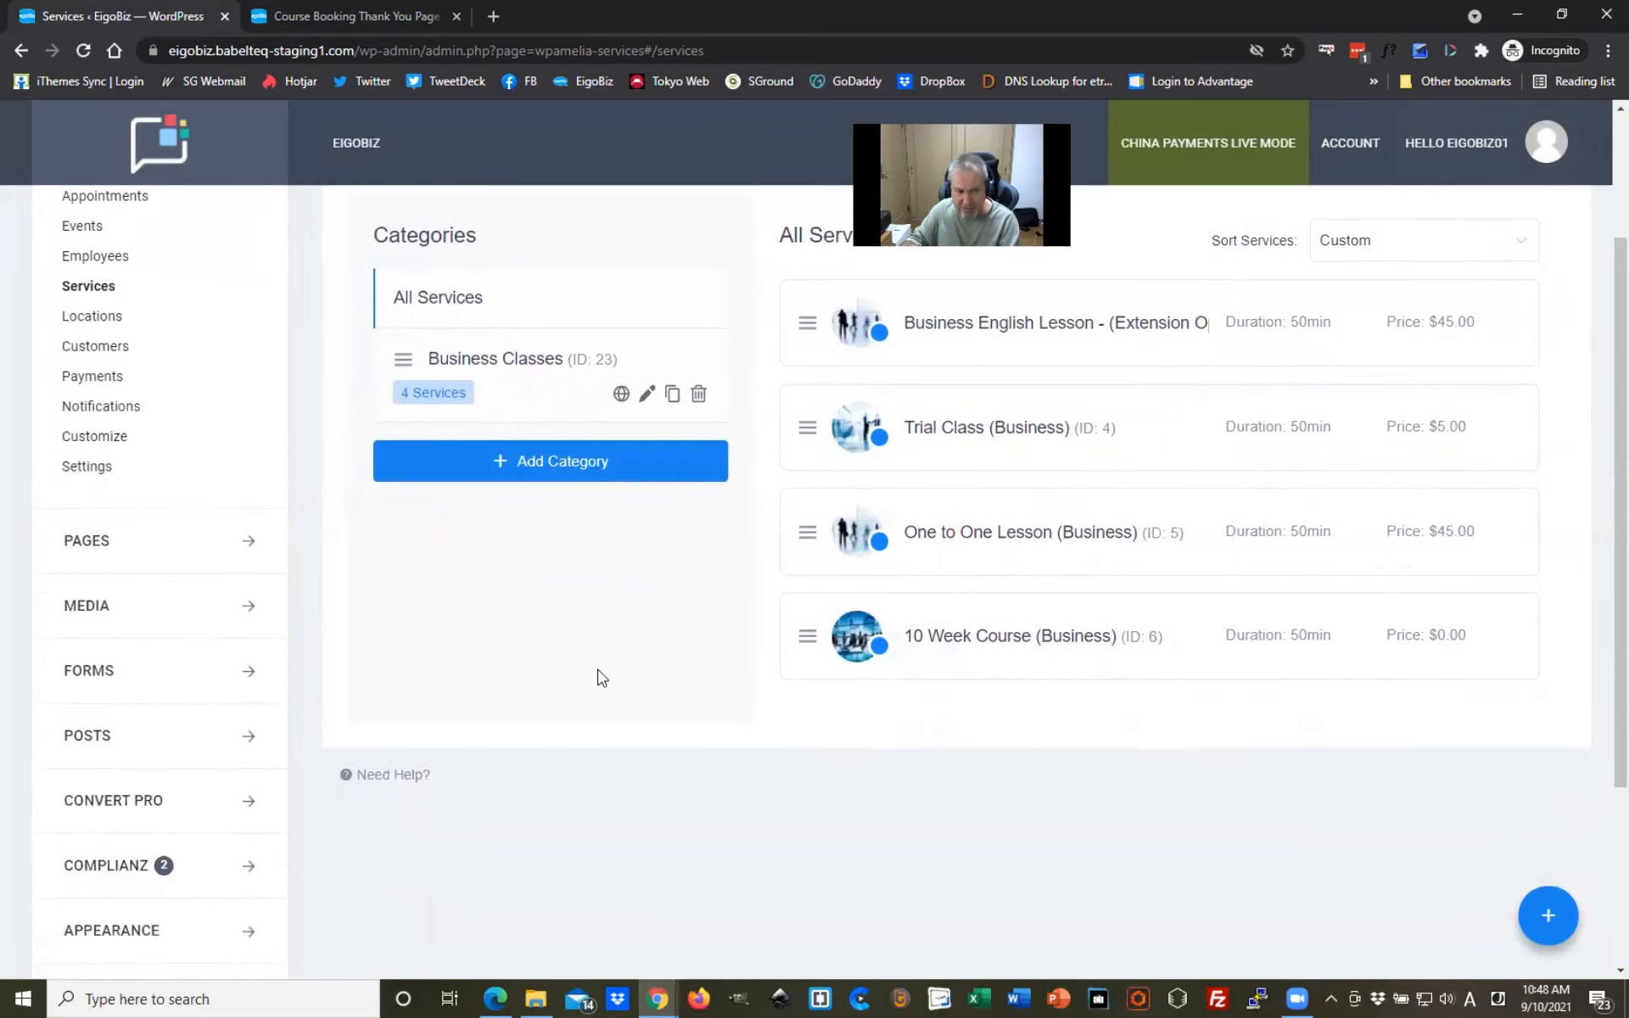
left_click(1103, 645)
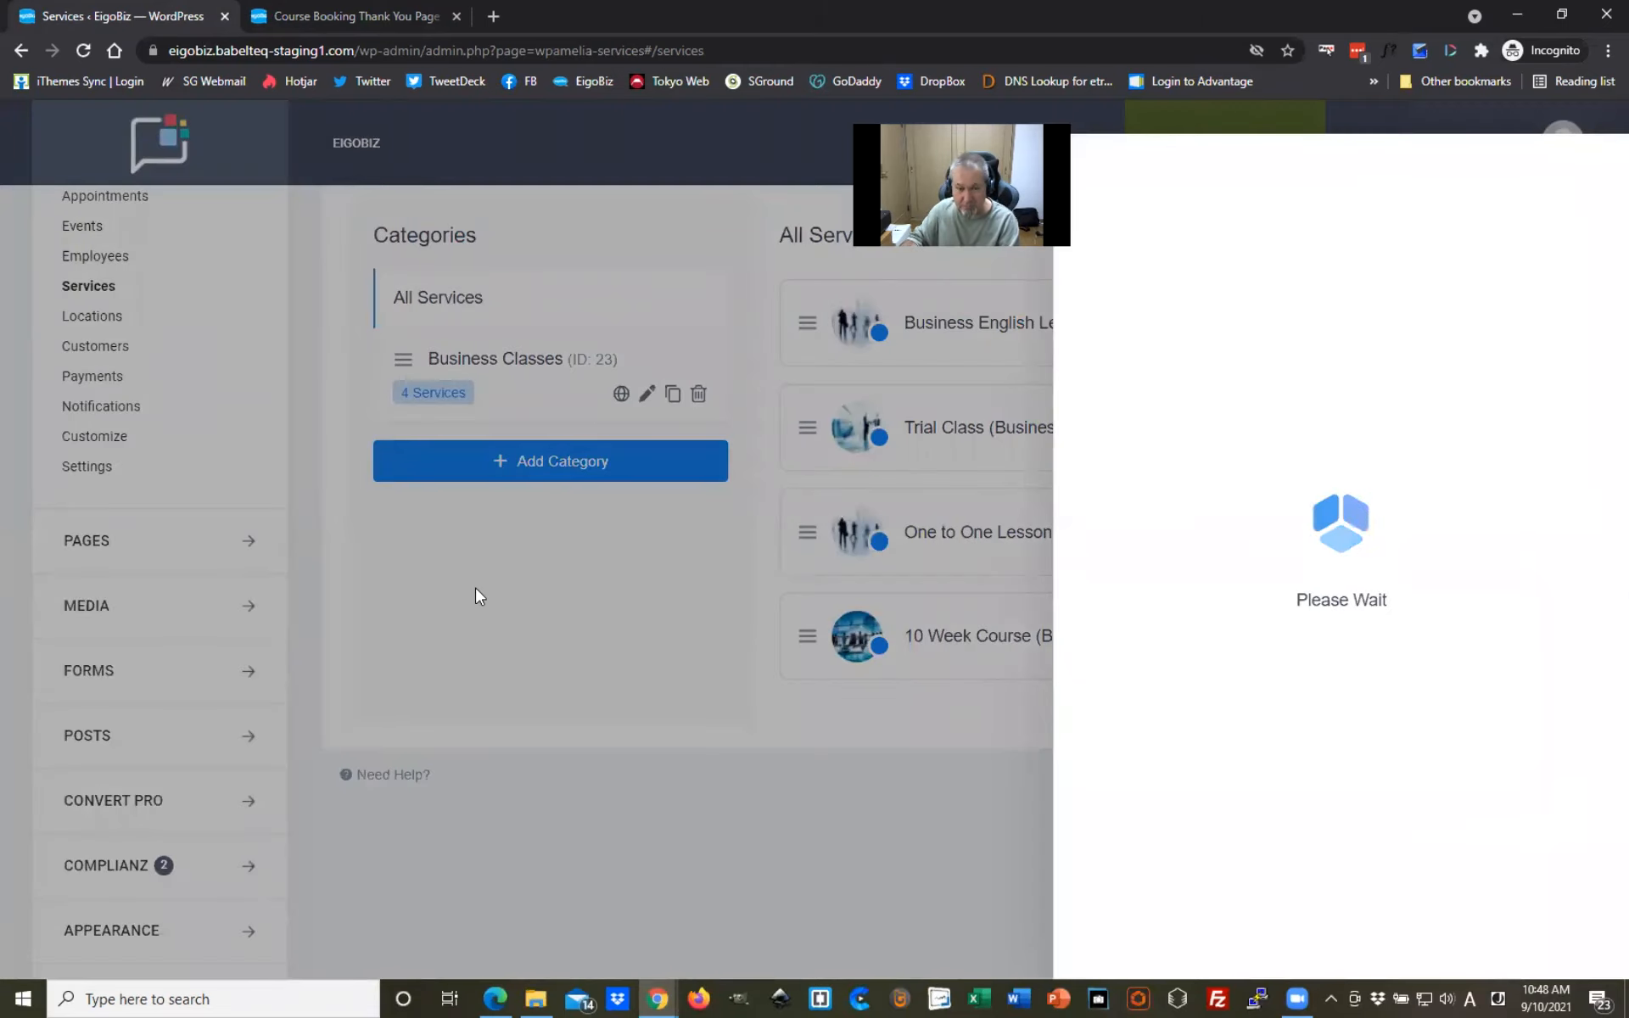
scroll(1413, 612, "down", 1)
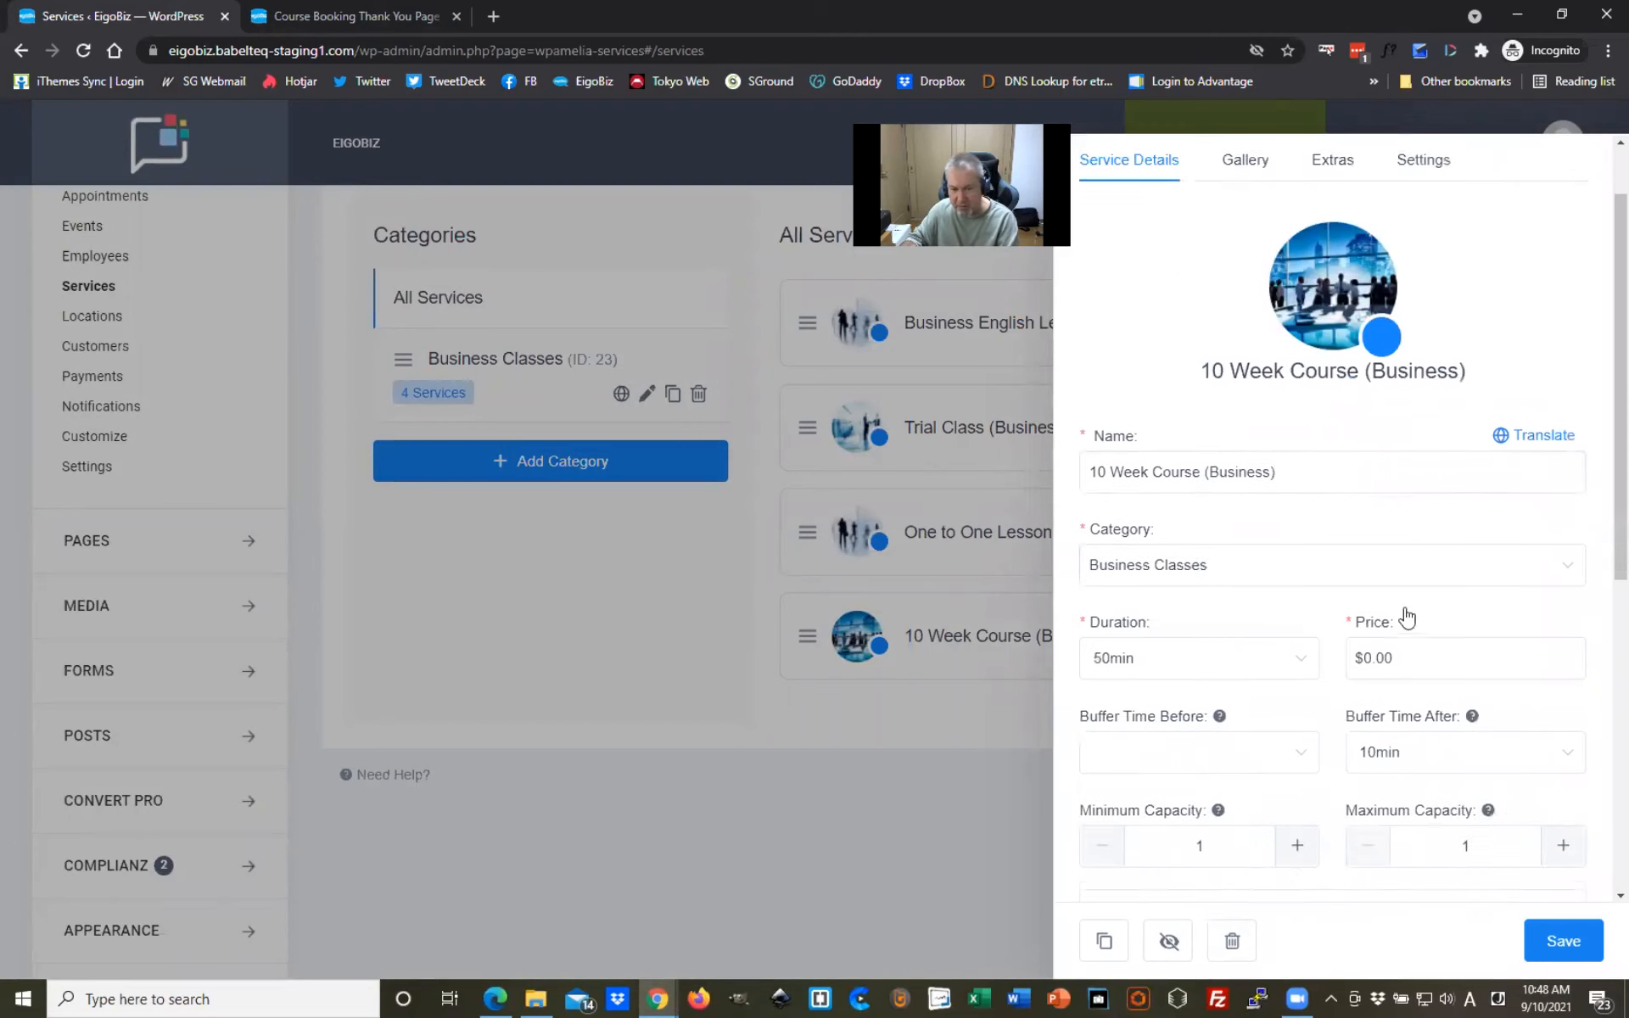
left_click(1104, 943)
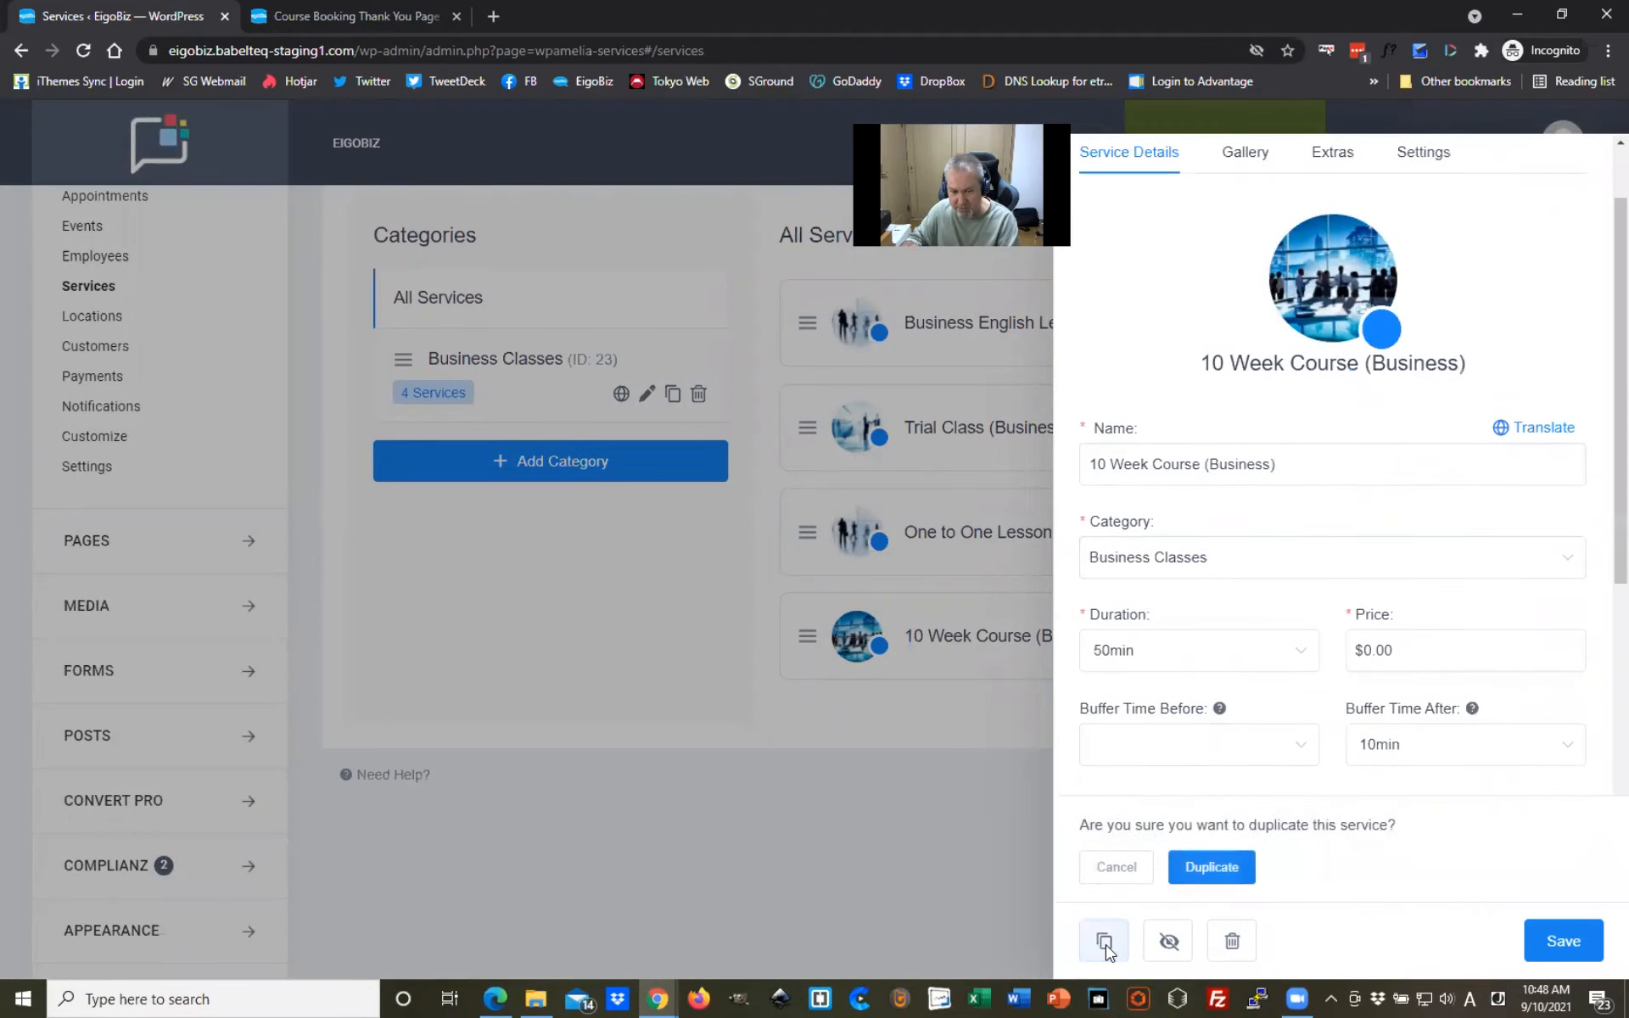
left_click(1214, 867)
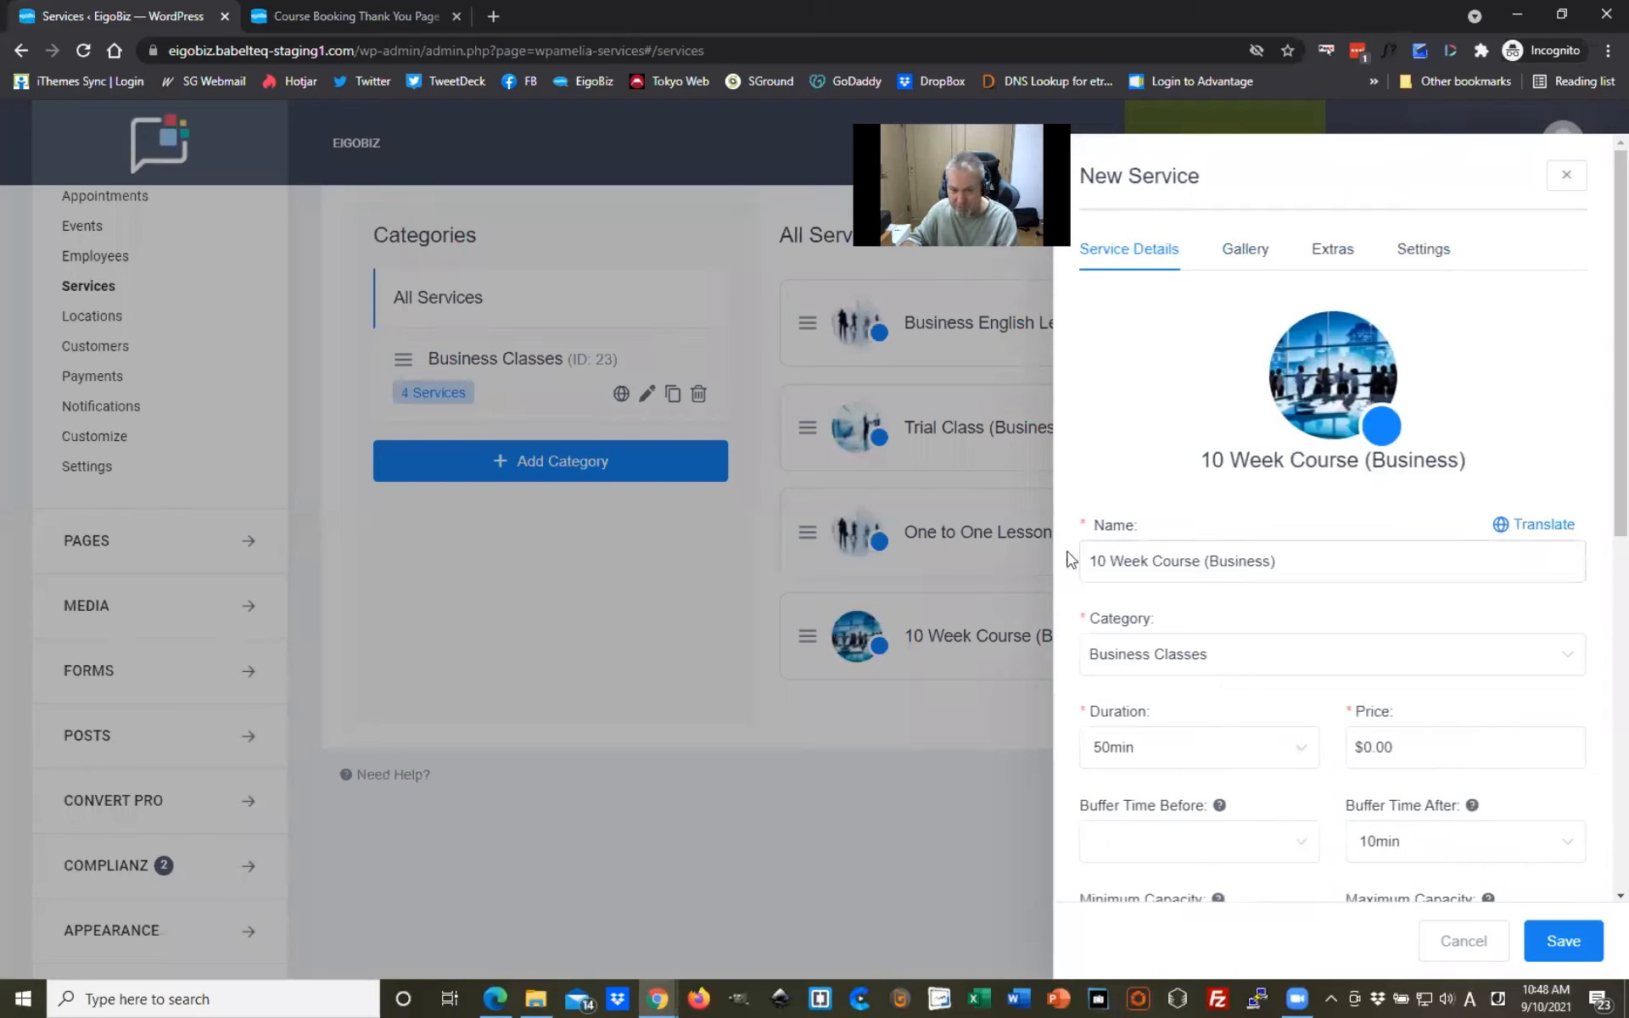
Step: Rename the duplicated service to 10 Lesson Package (Business)
left_click_drag(1091, 561, 1203, 563)
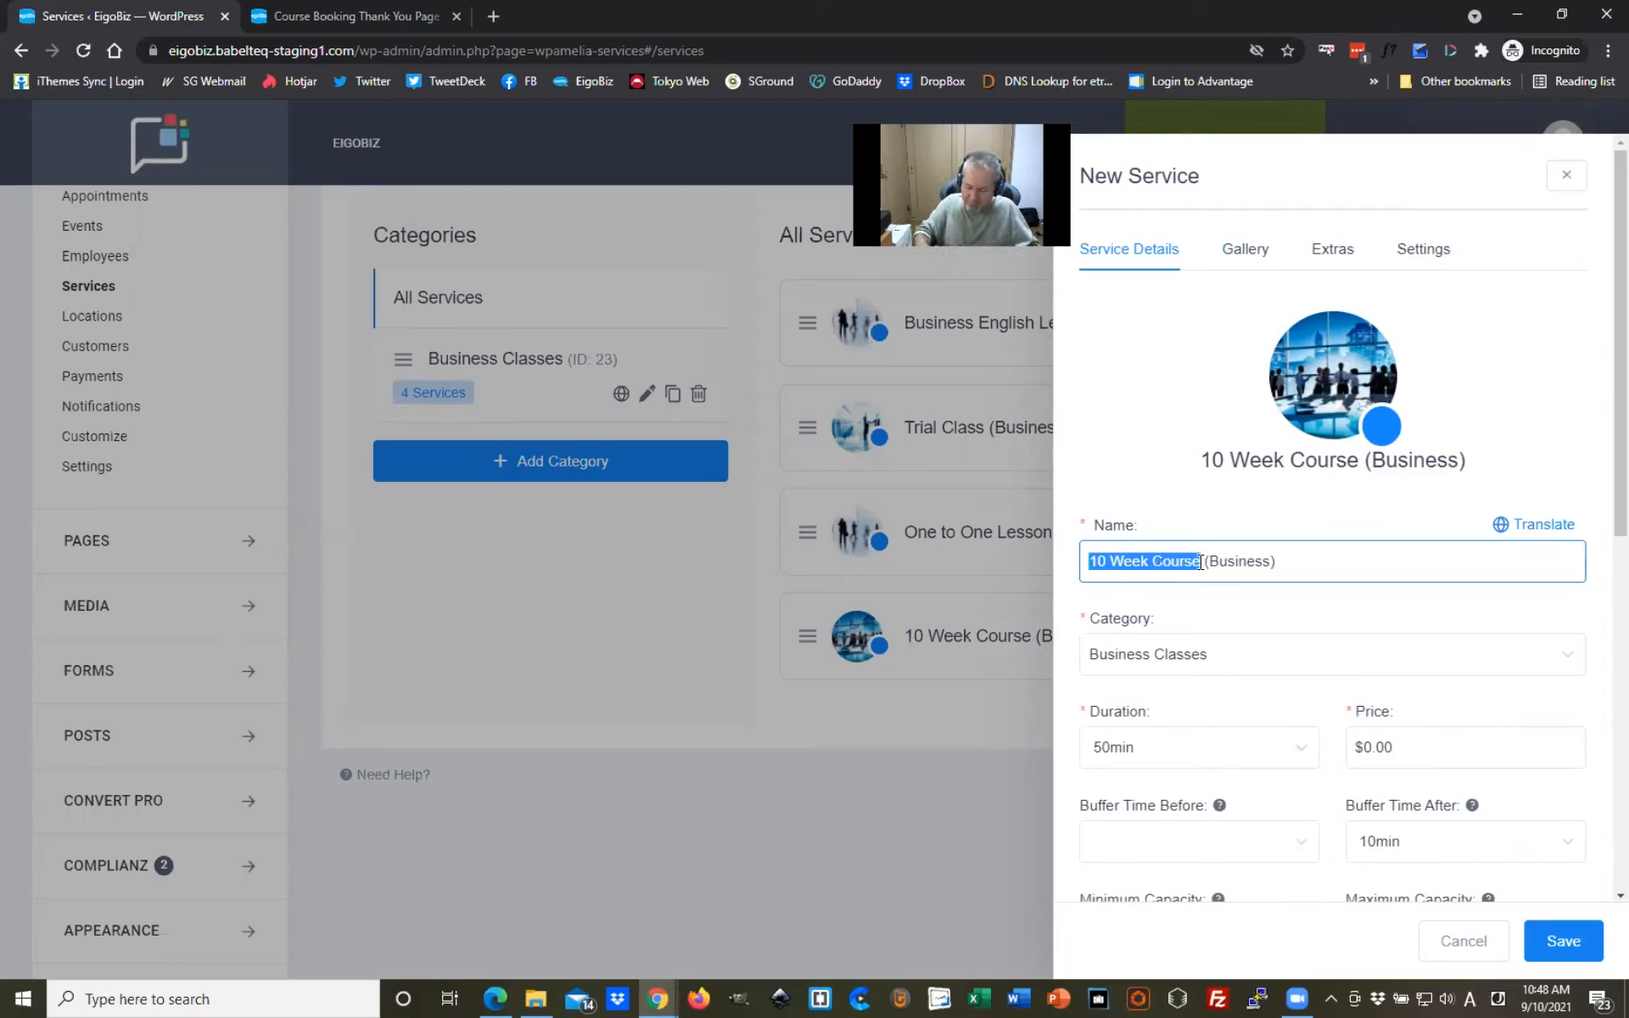
type("10 Les")
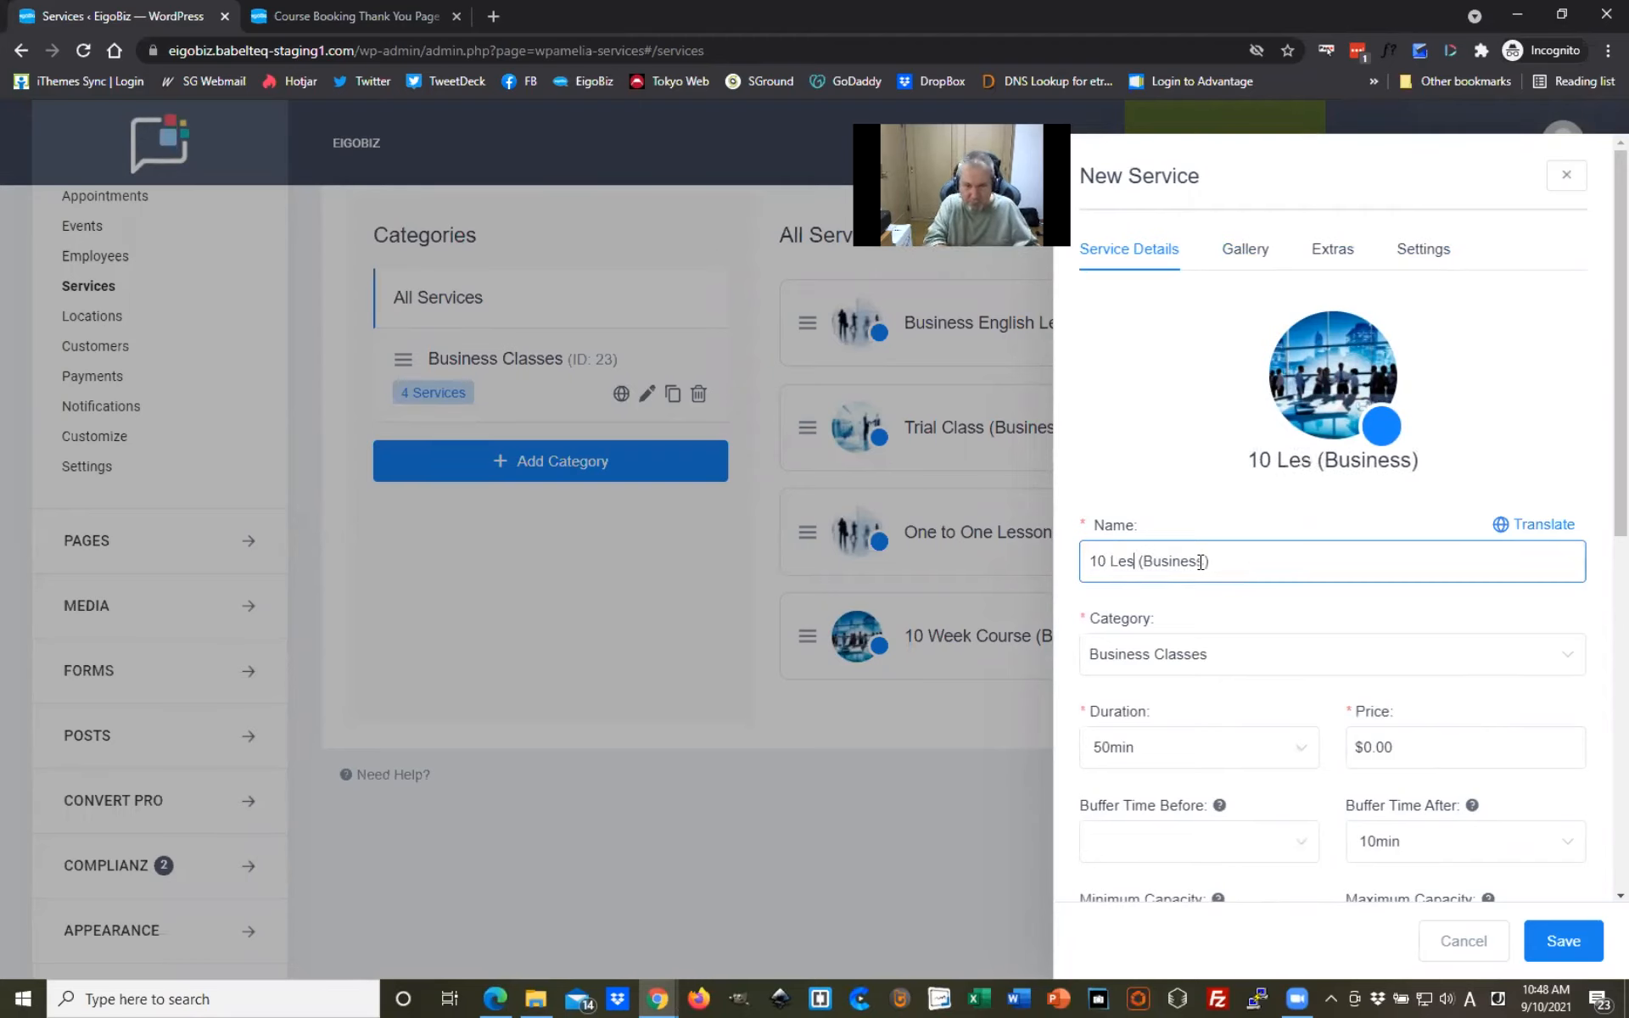
type("son Par")
key("BackSpace")
type("ckage")
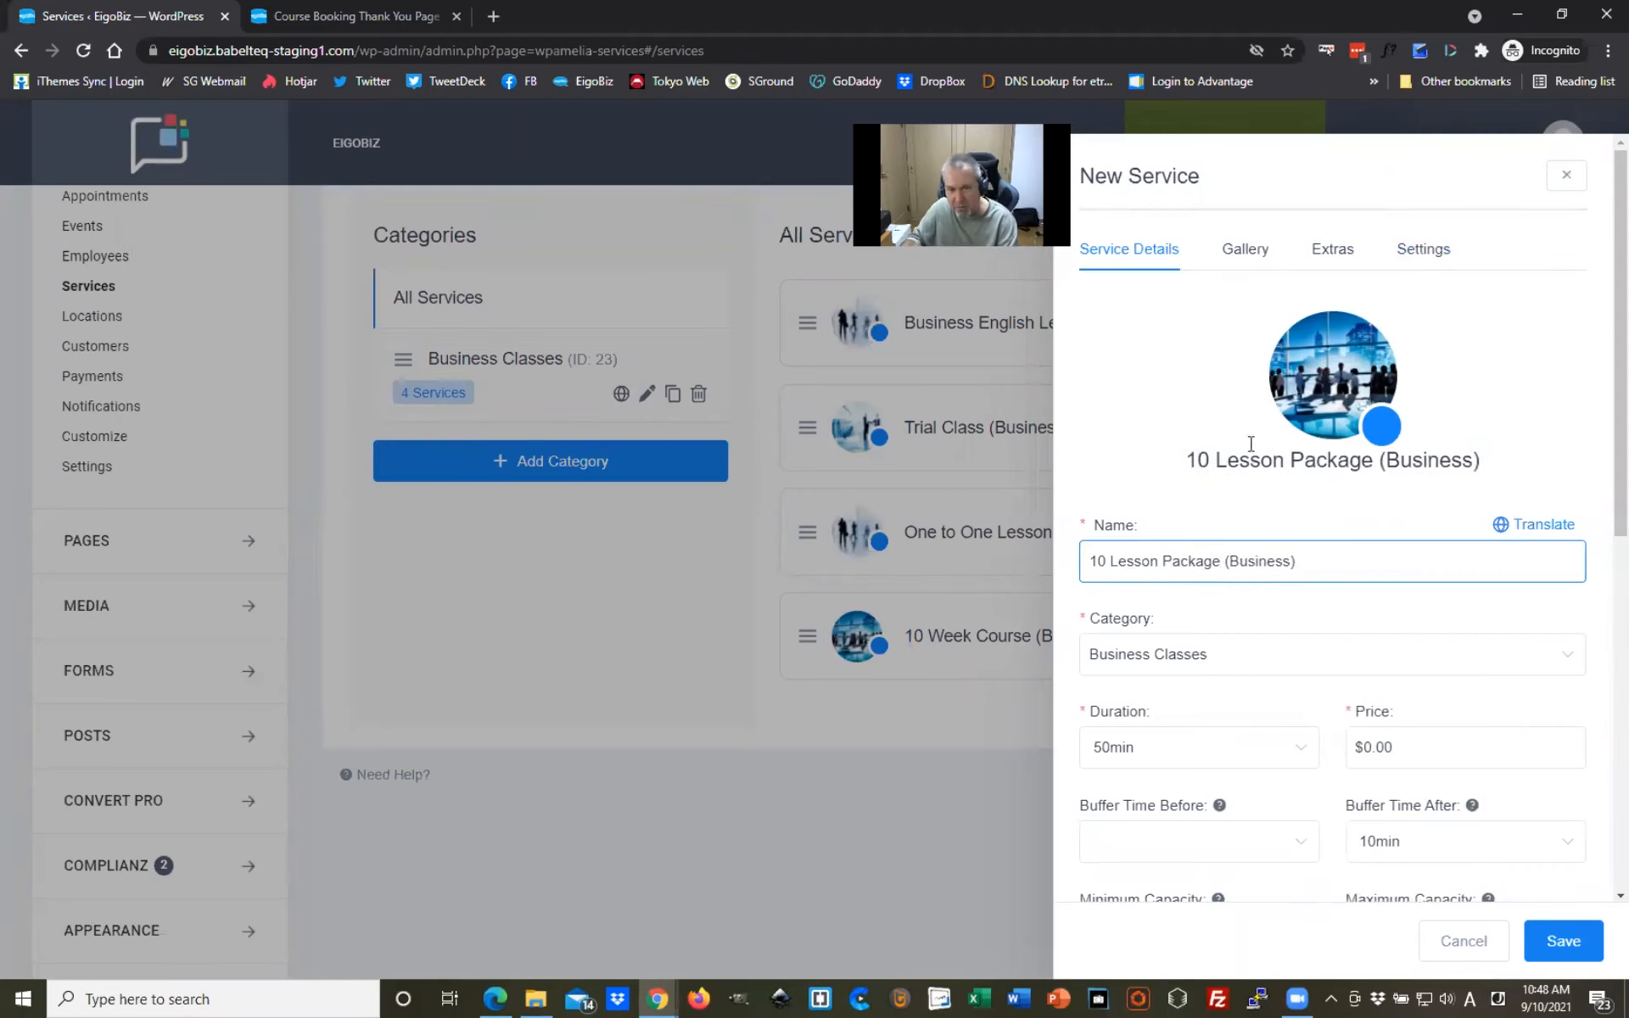
left_click(1270, 451)
Step: Set the price of the new 10 Lesson Package (Business) service to $40.00
scroll(1358, 526, "down", 2)
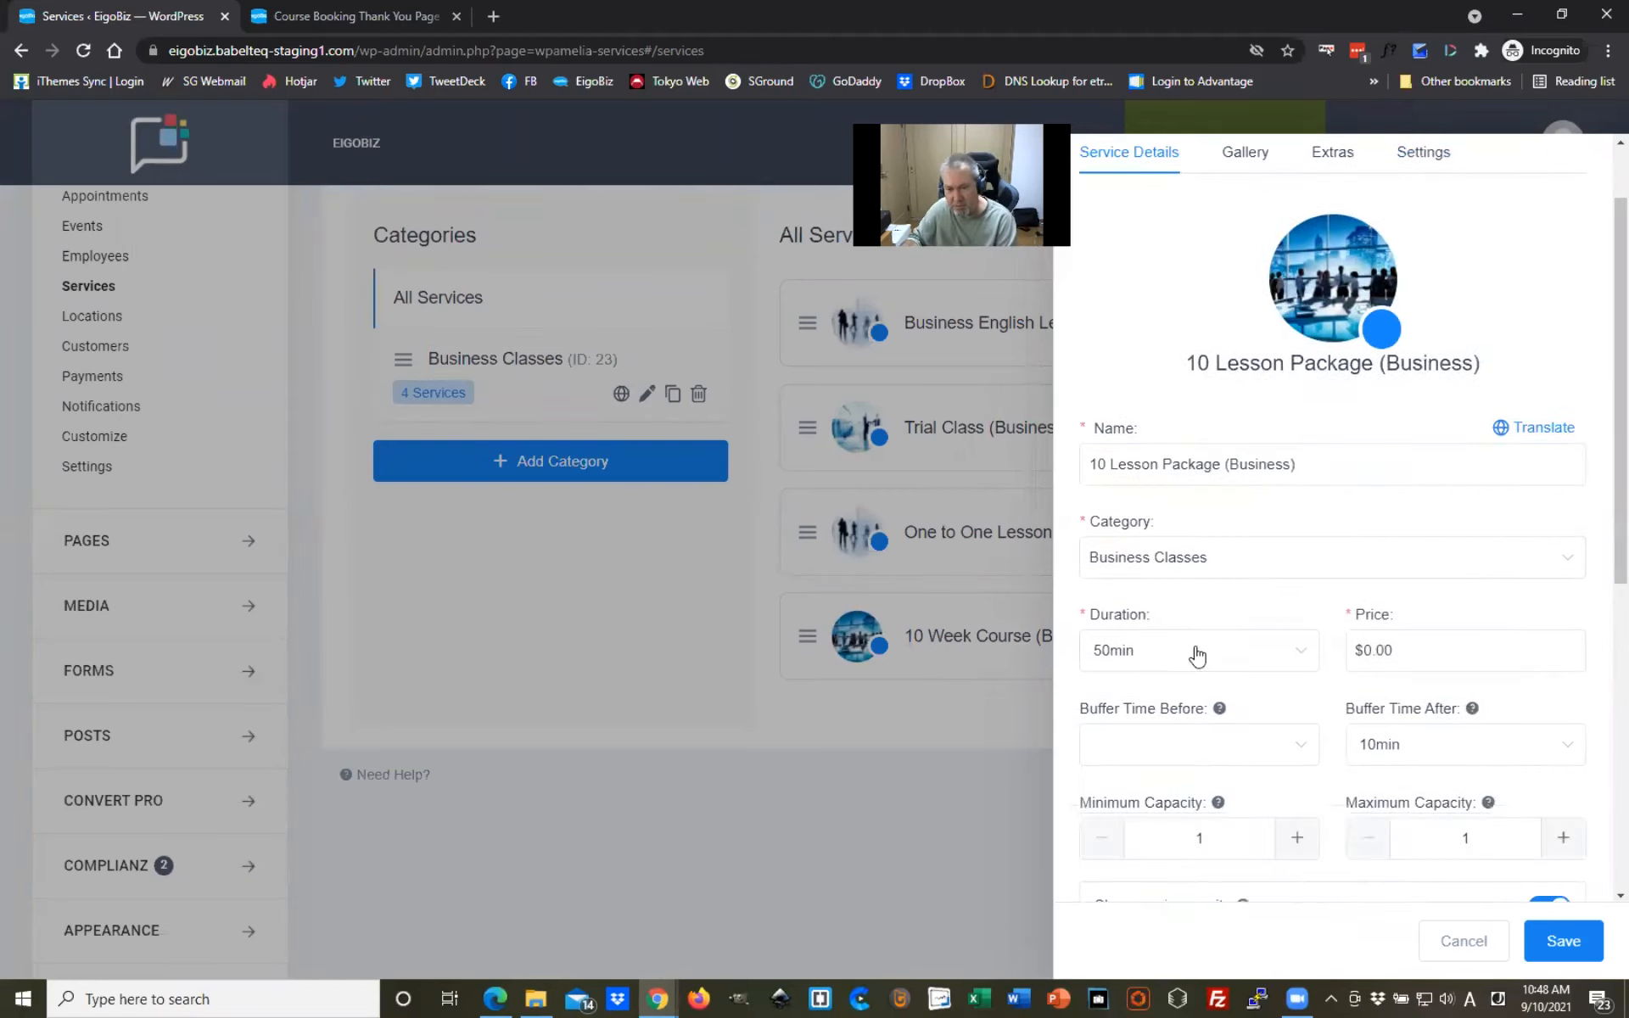
scroll(1197, 653, "down", 4)
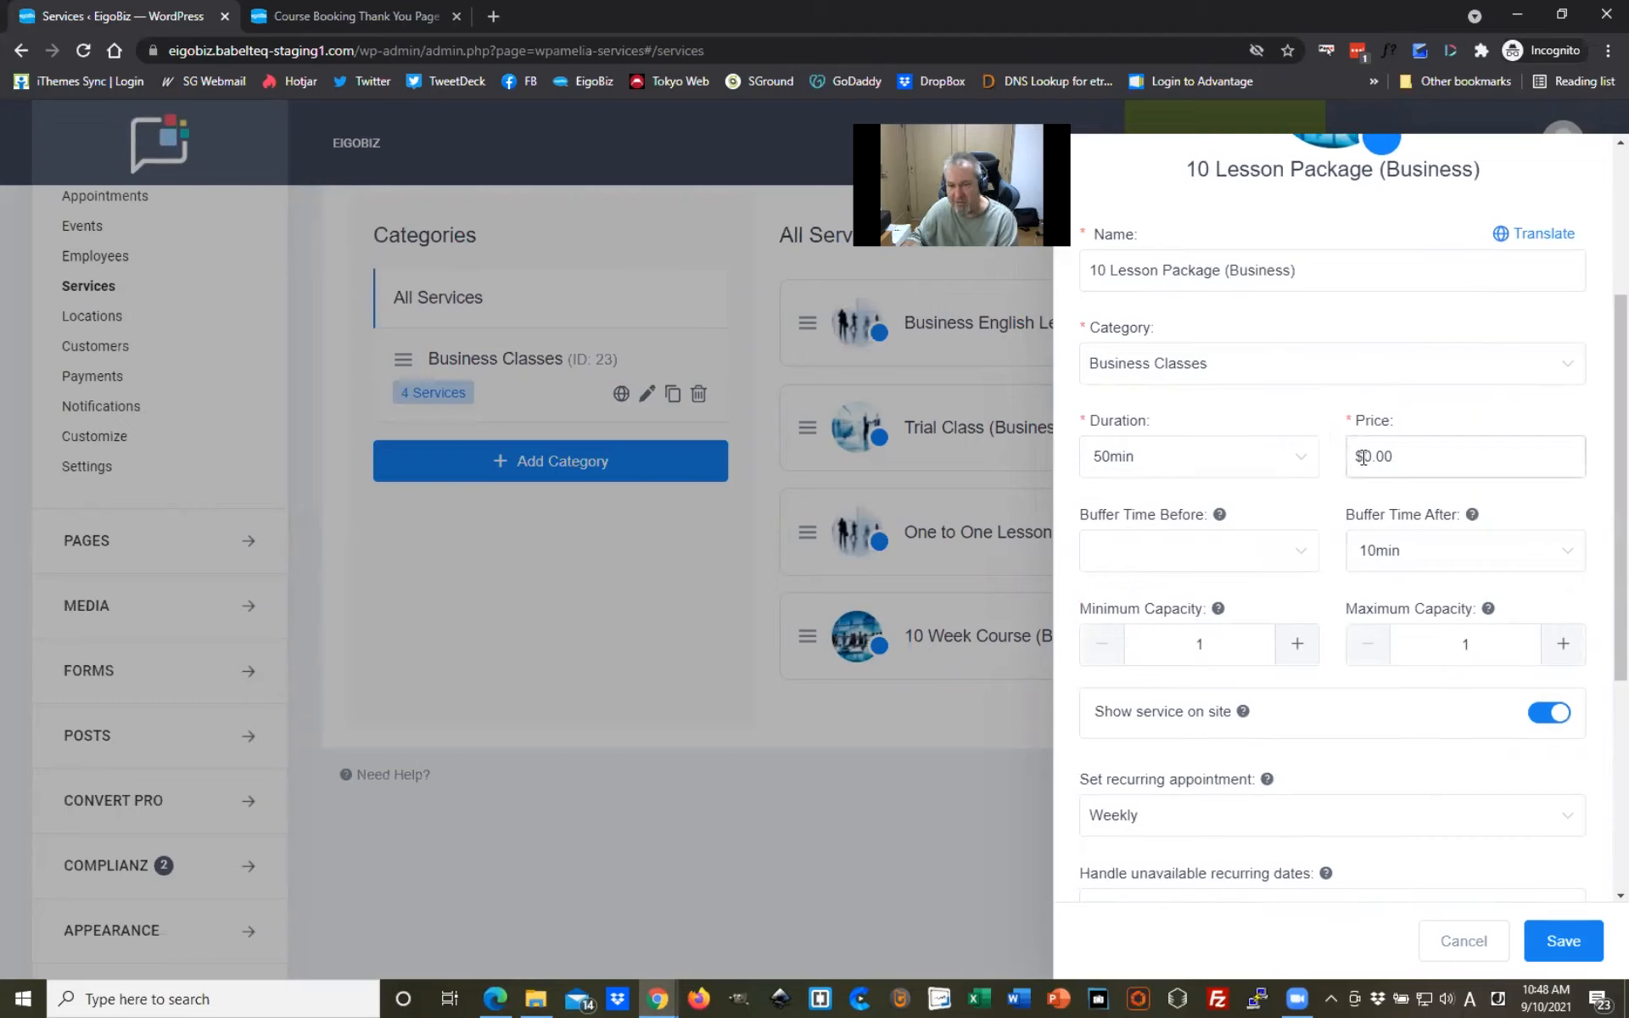
left_click(1392, 458)
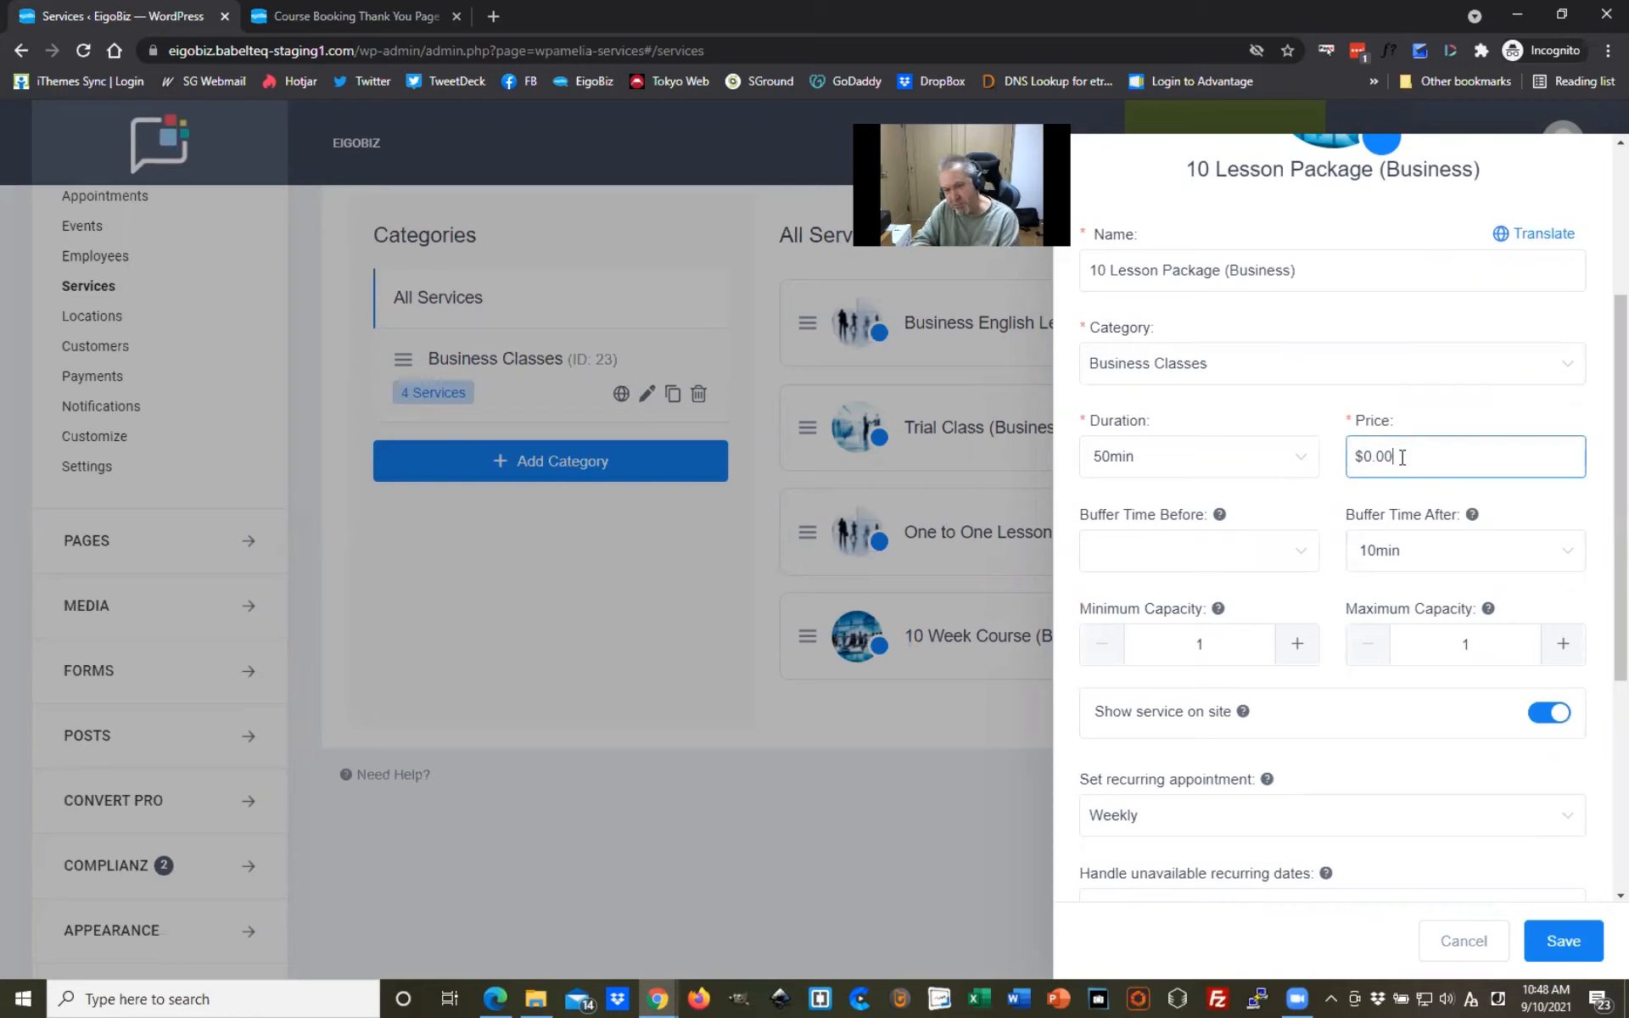
type("40")
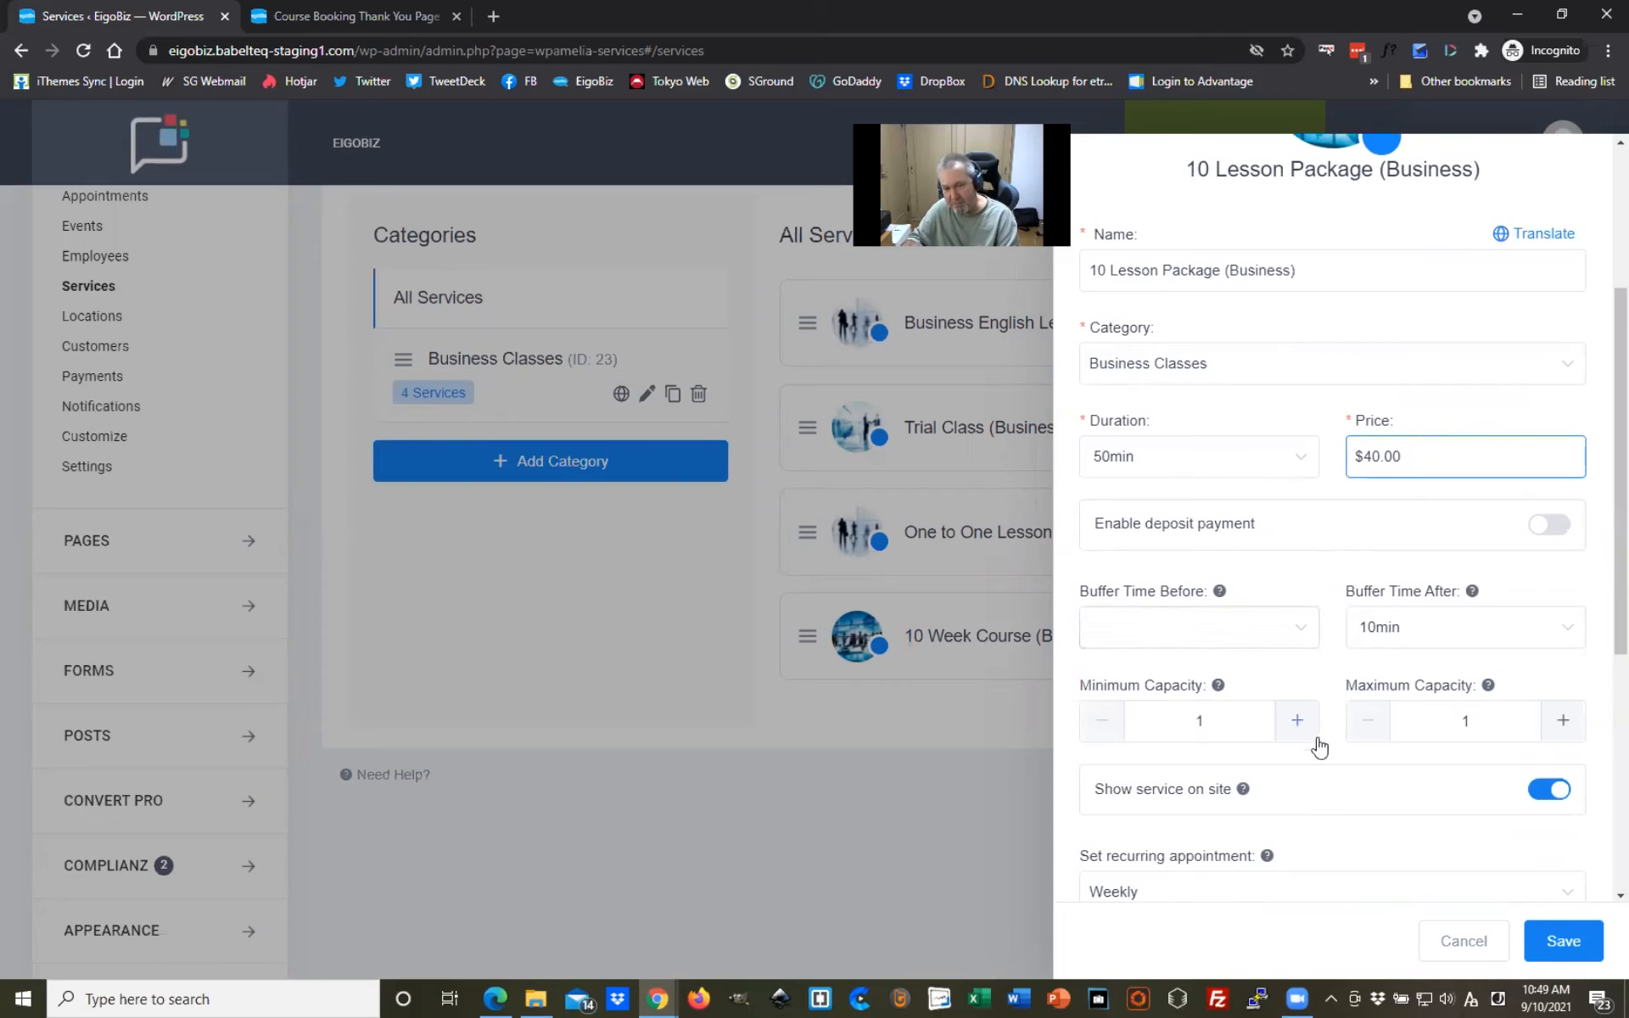
Step: Disable recurring appointments for the new 10 Lesson Package (Business) service
scroll(1310, 739, "down", 1)
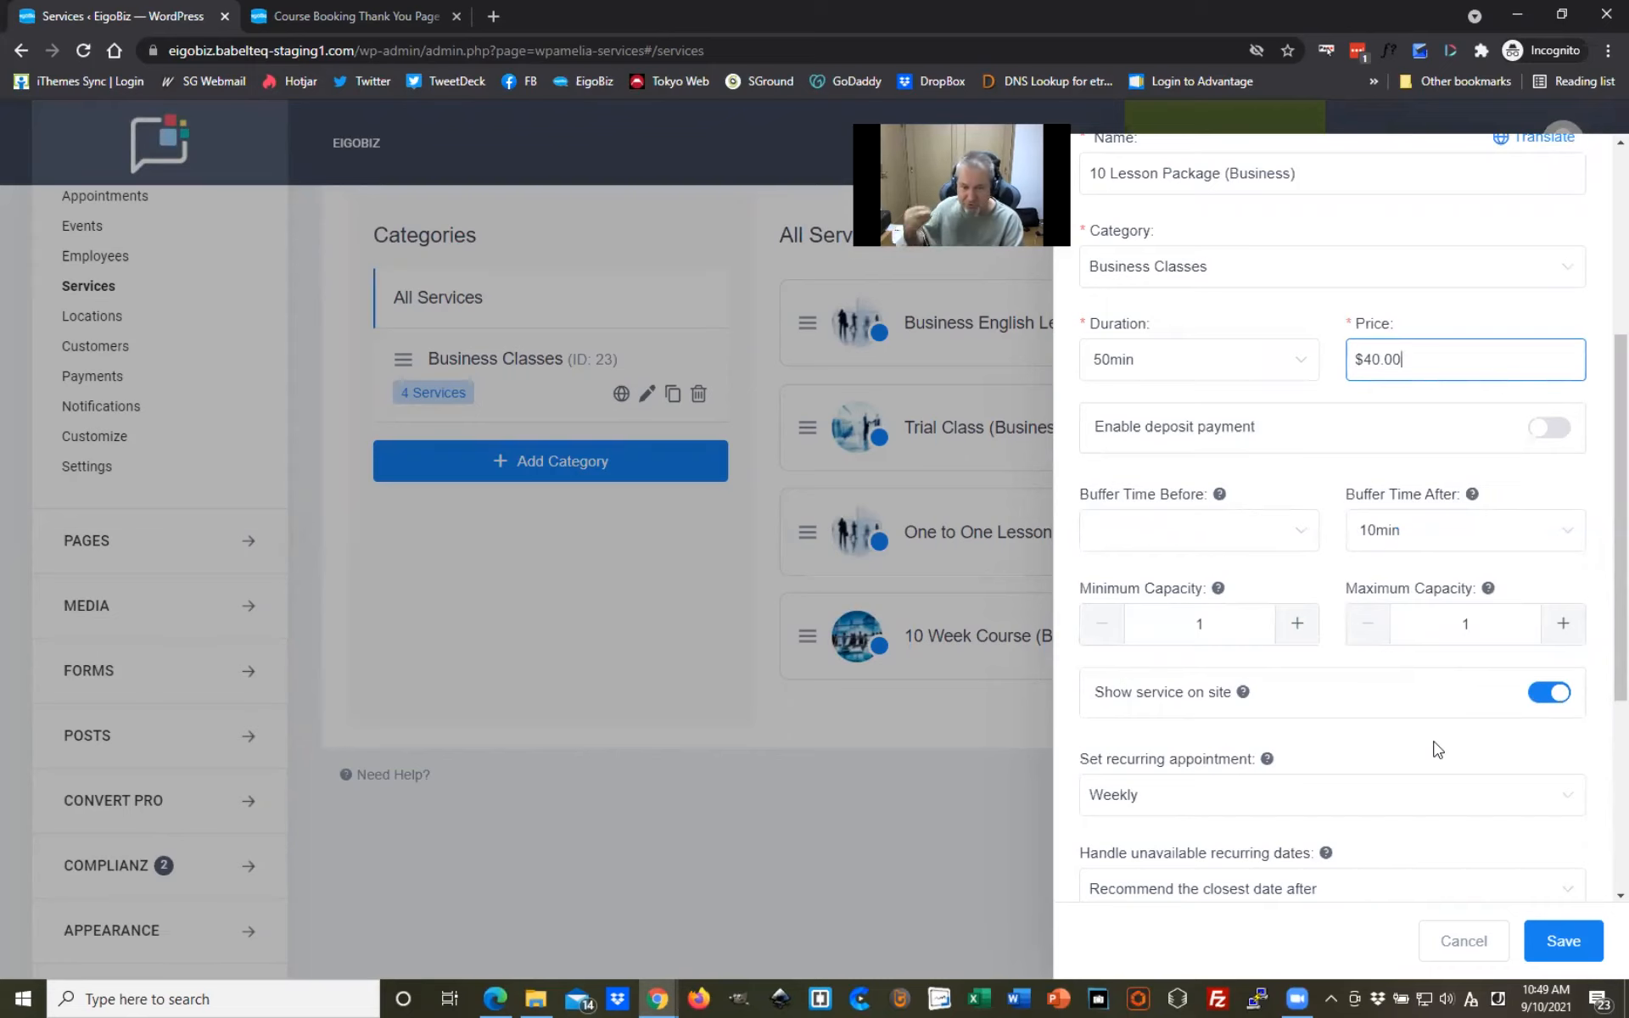
scroll(1358, 726, "down", 3)
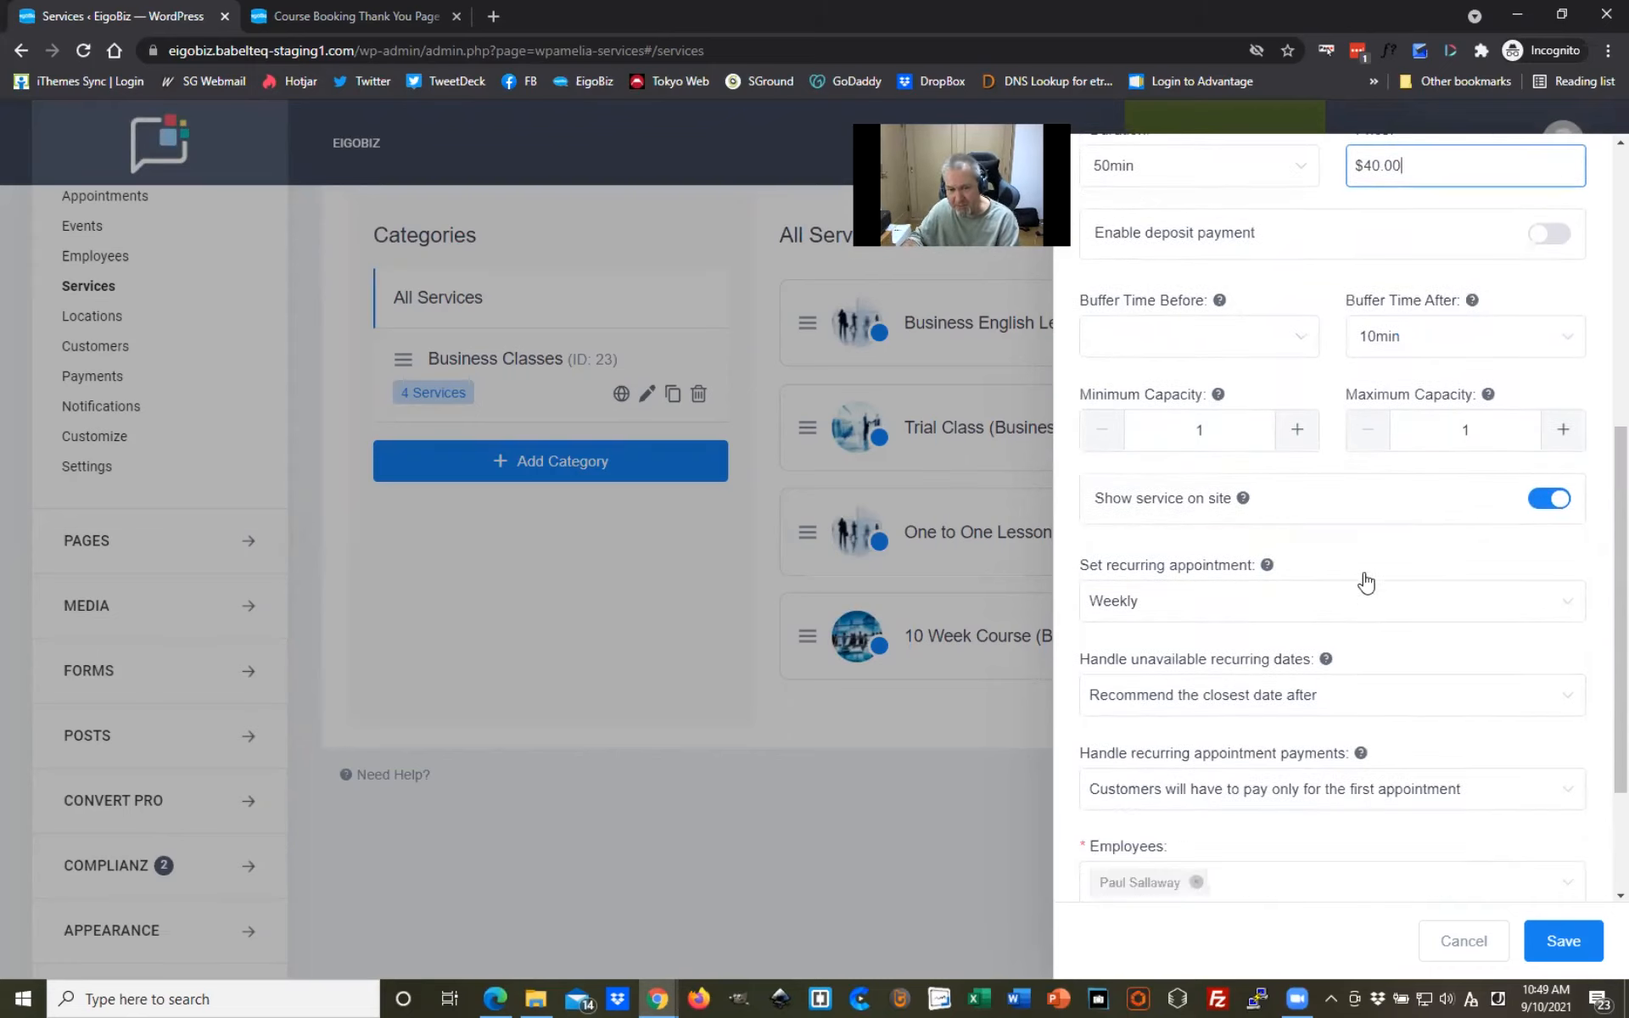
left_click(1321, 607)
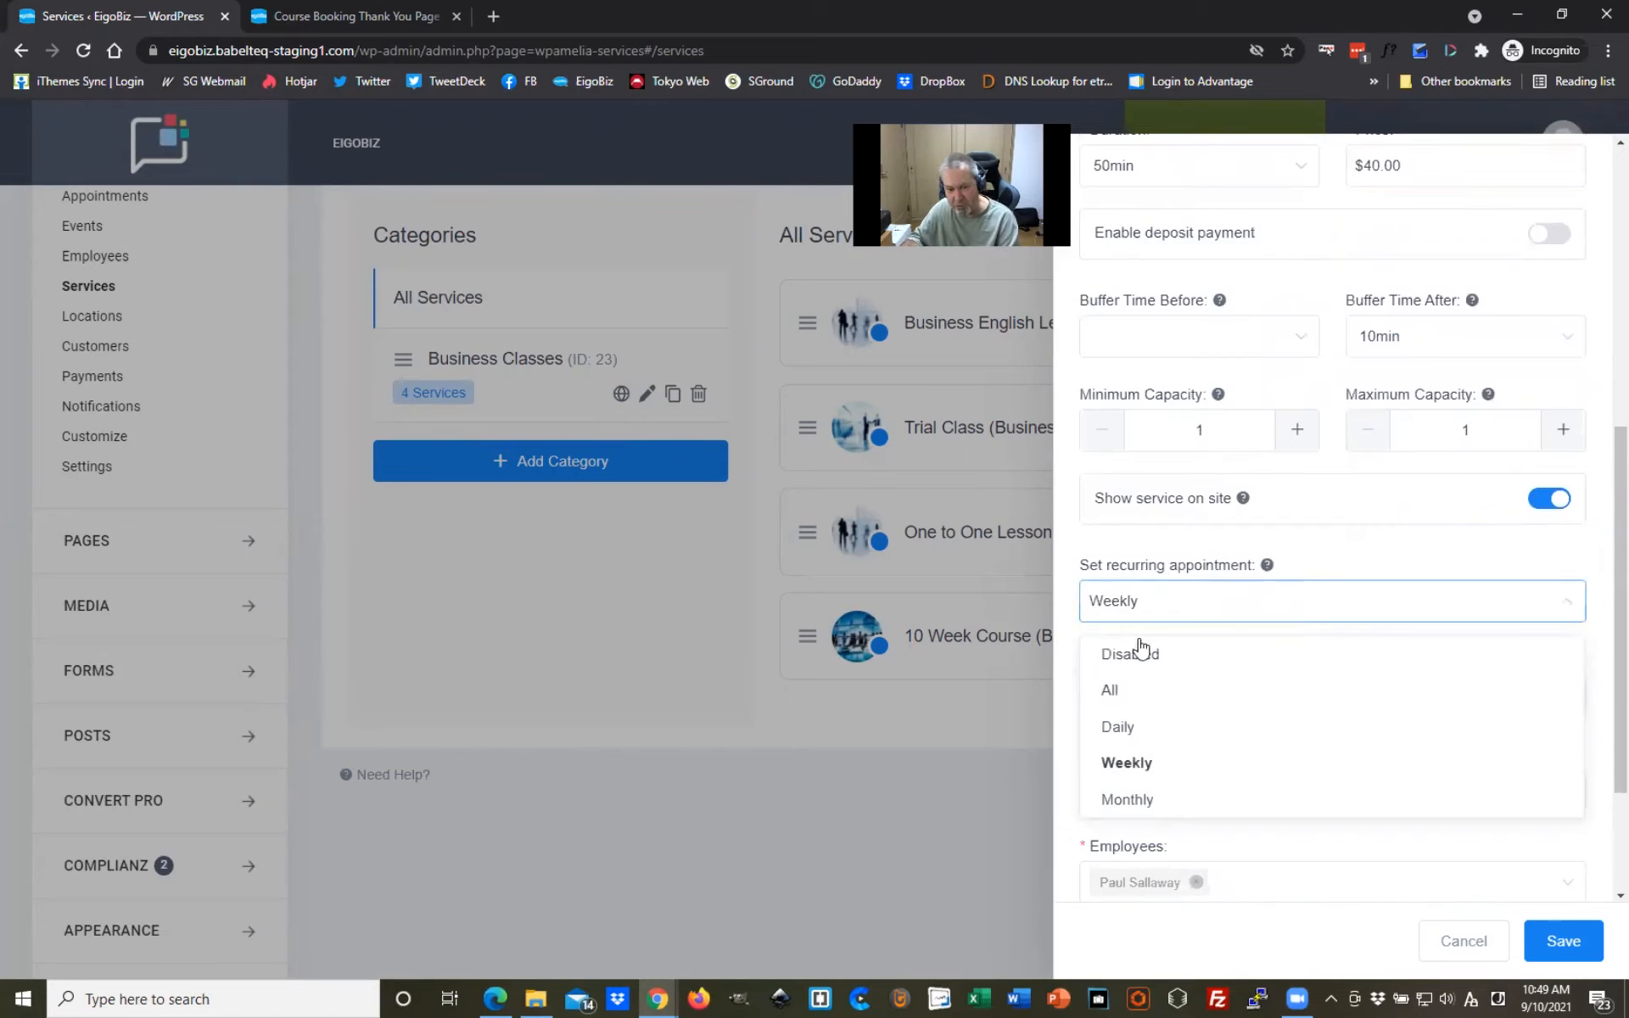
left_click(1167, 670)
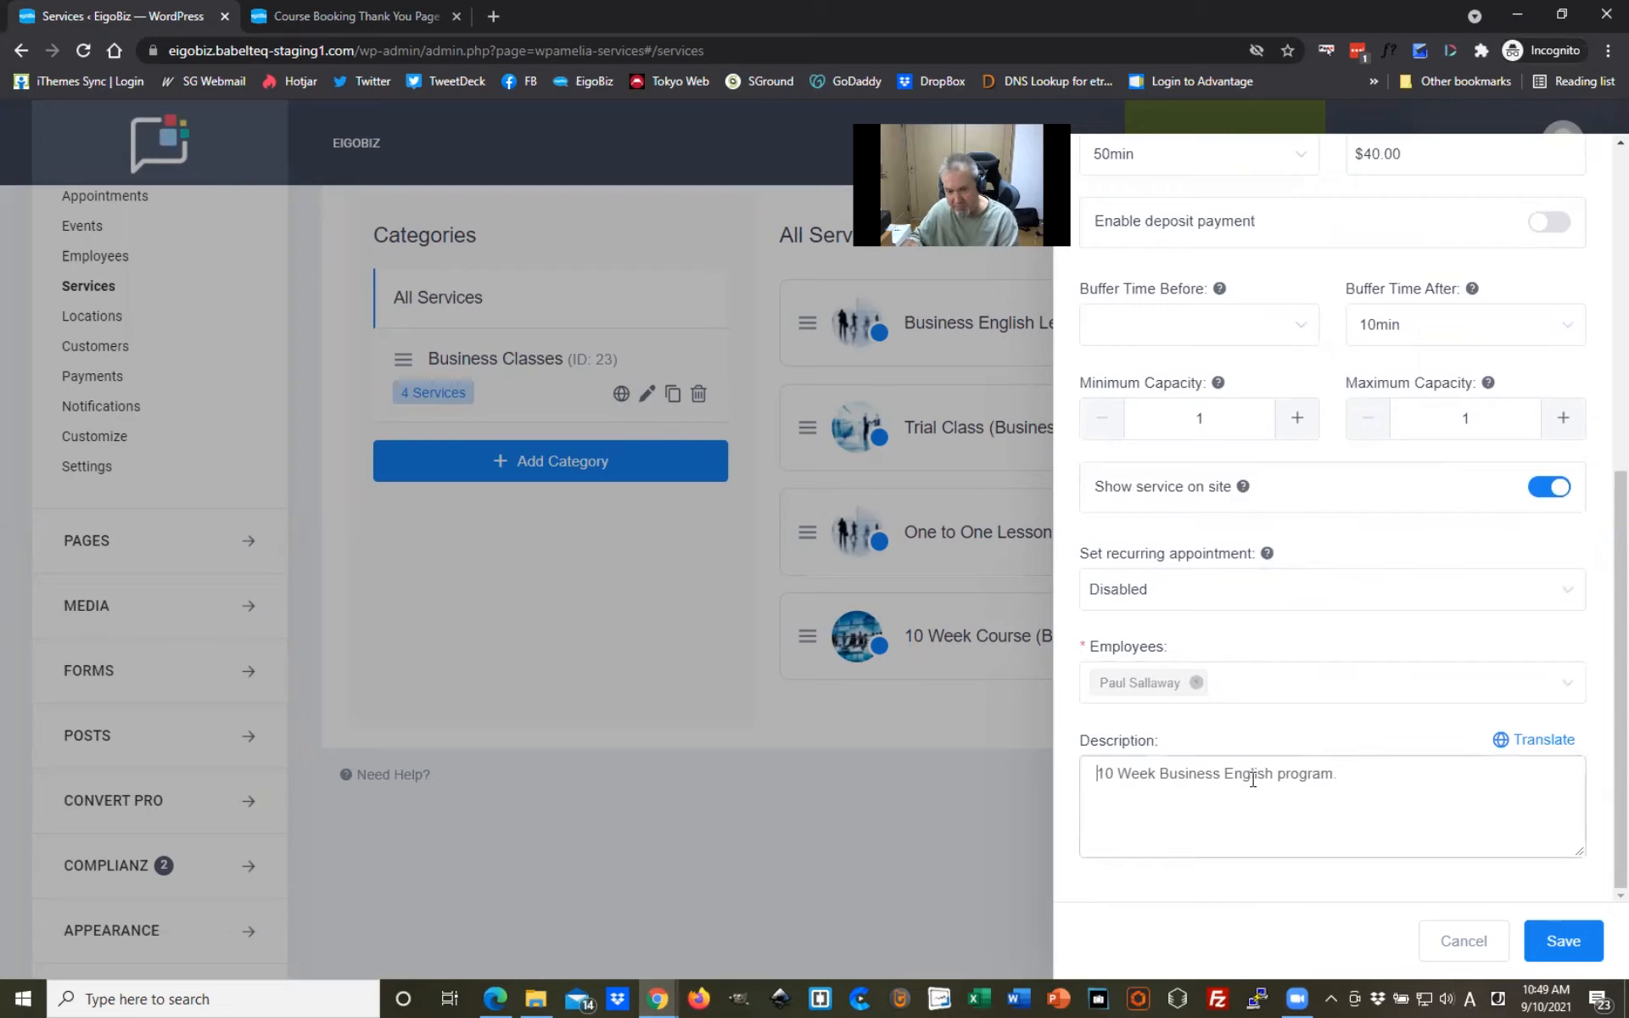
Step: Replace the service description with "Book a 10 week course and receive a $5/lesson discount"
left_click_drag(1202, 779, 1363, 776)
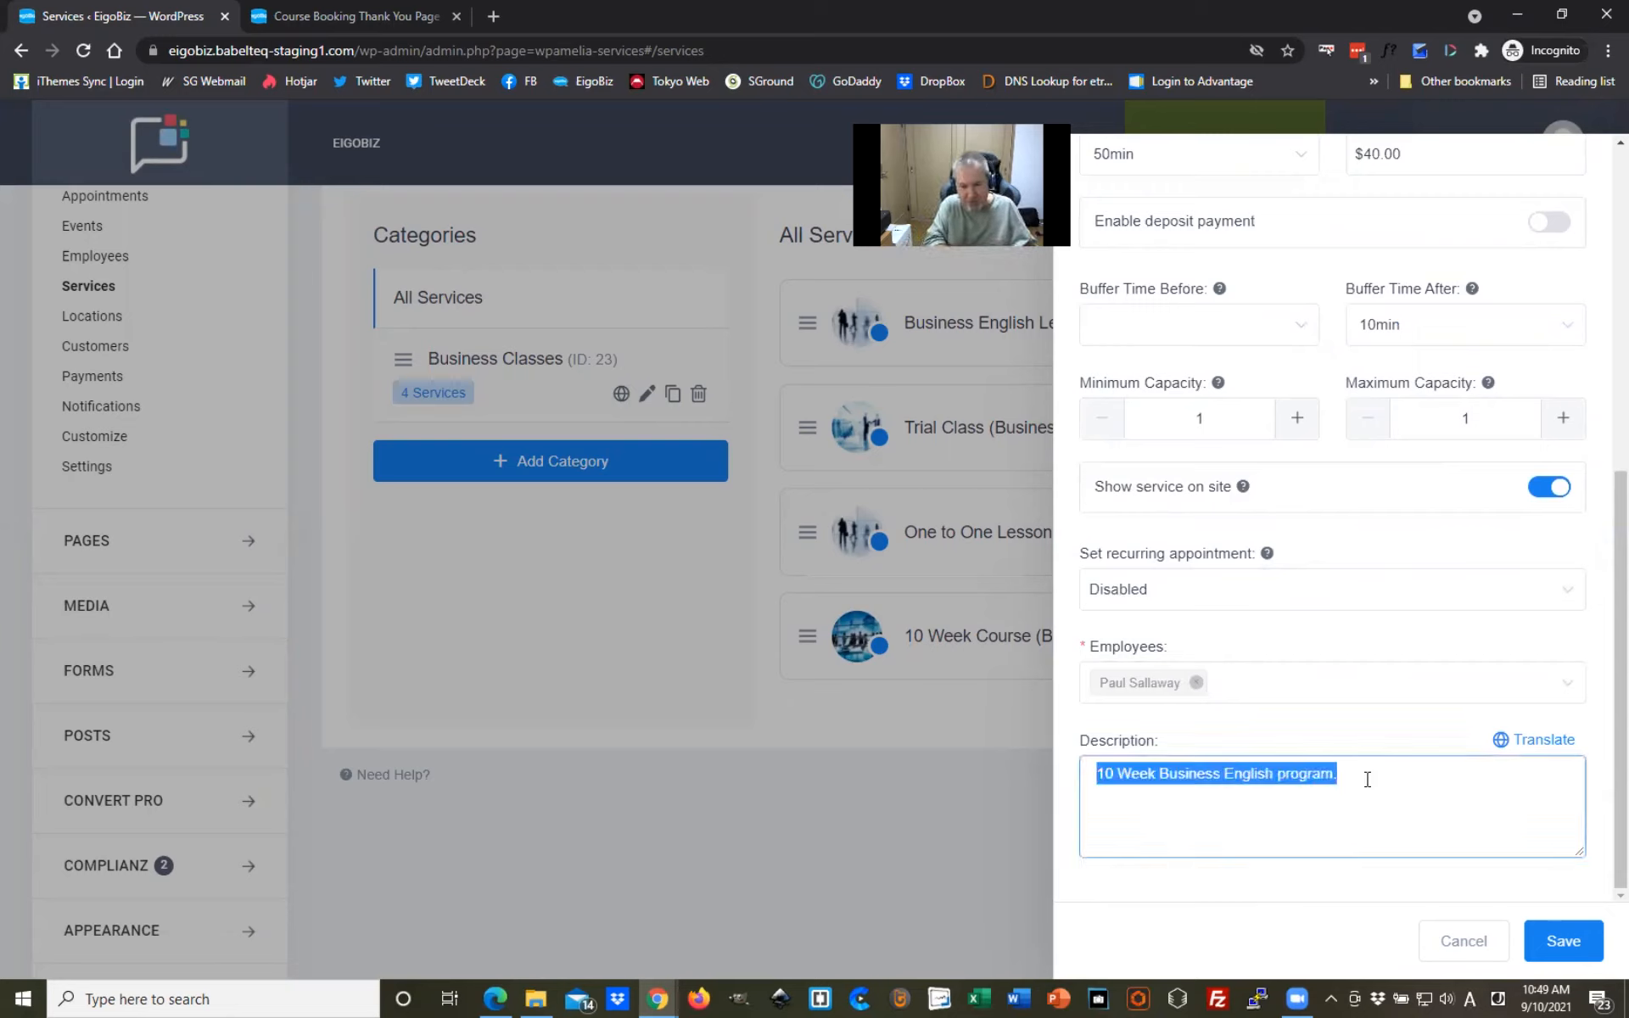
type("Book")
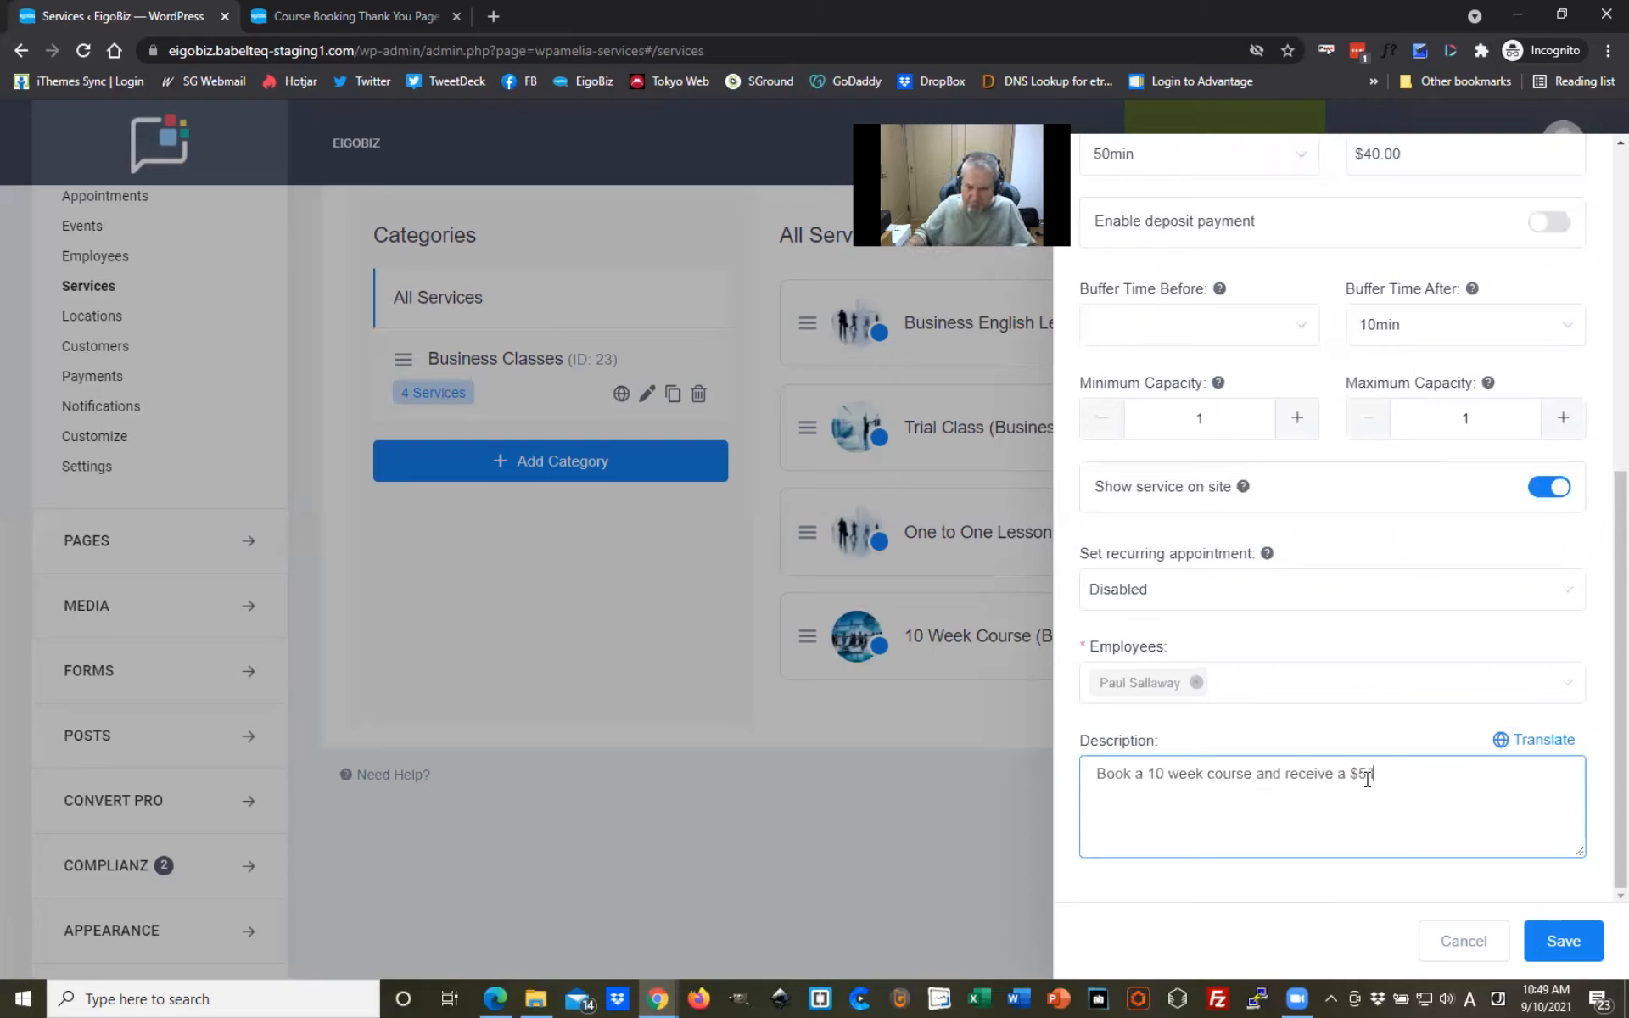
type("/lesso")
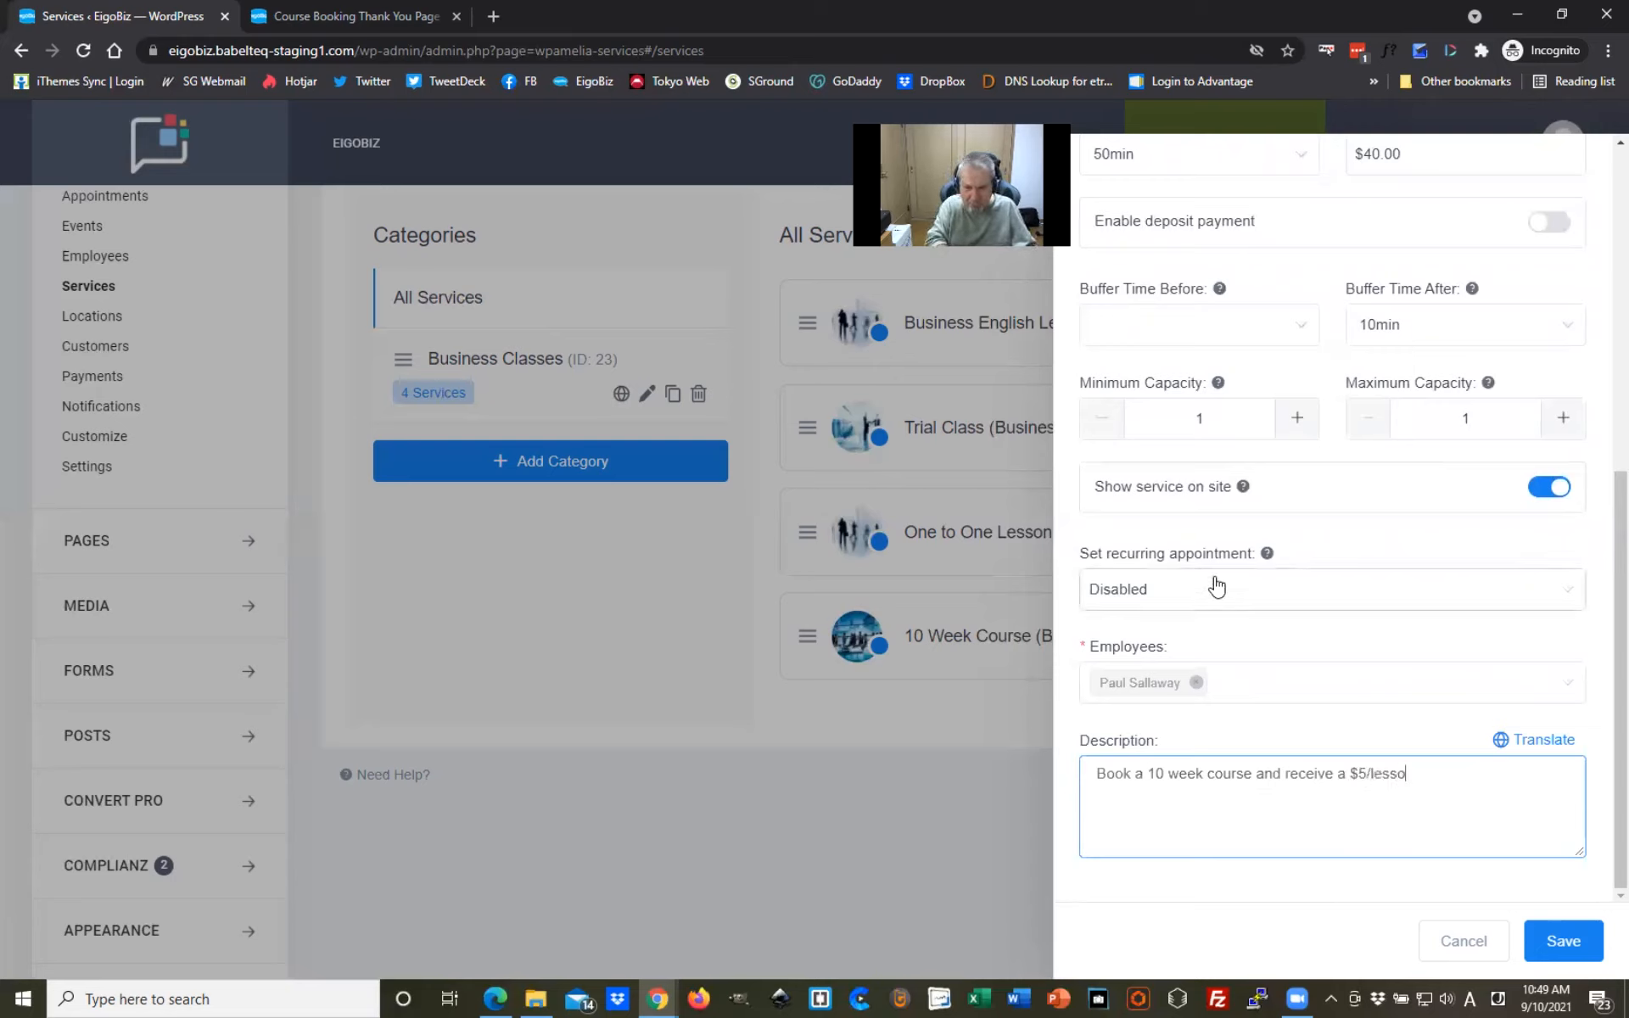
type("n discount")
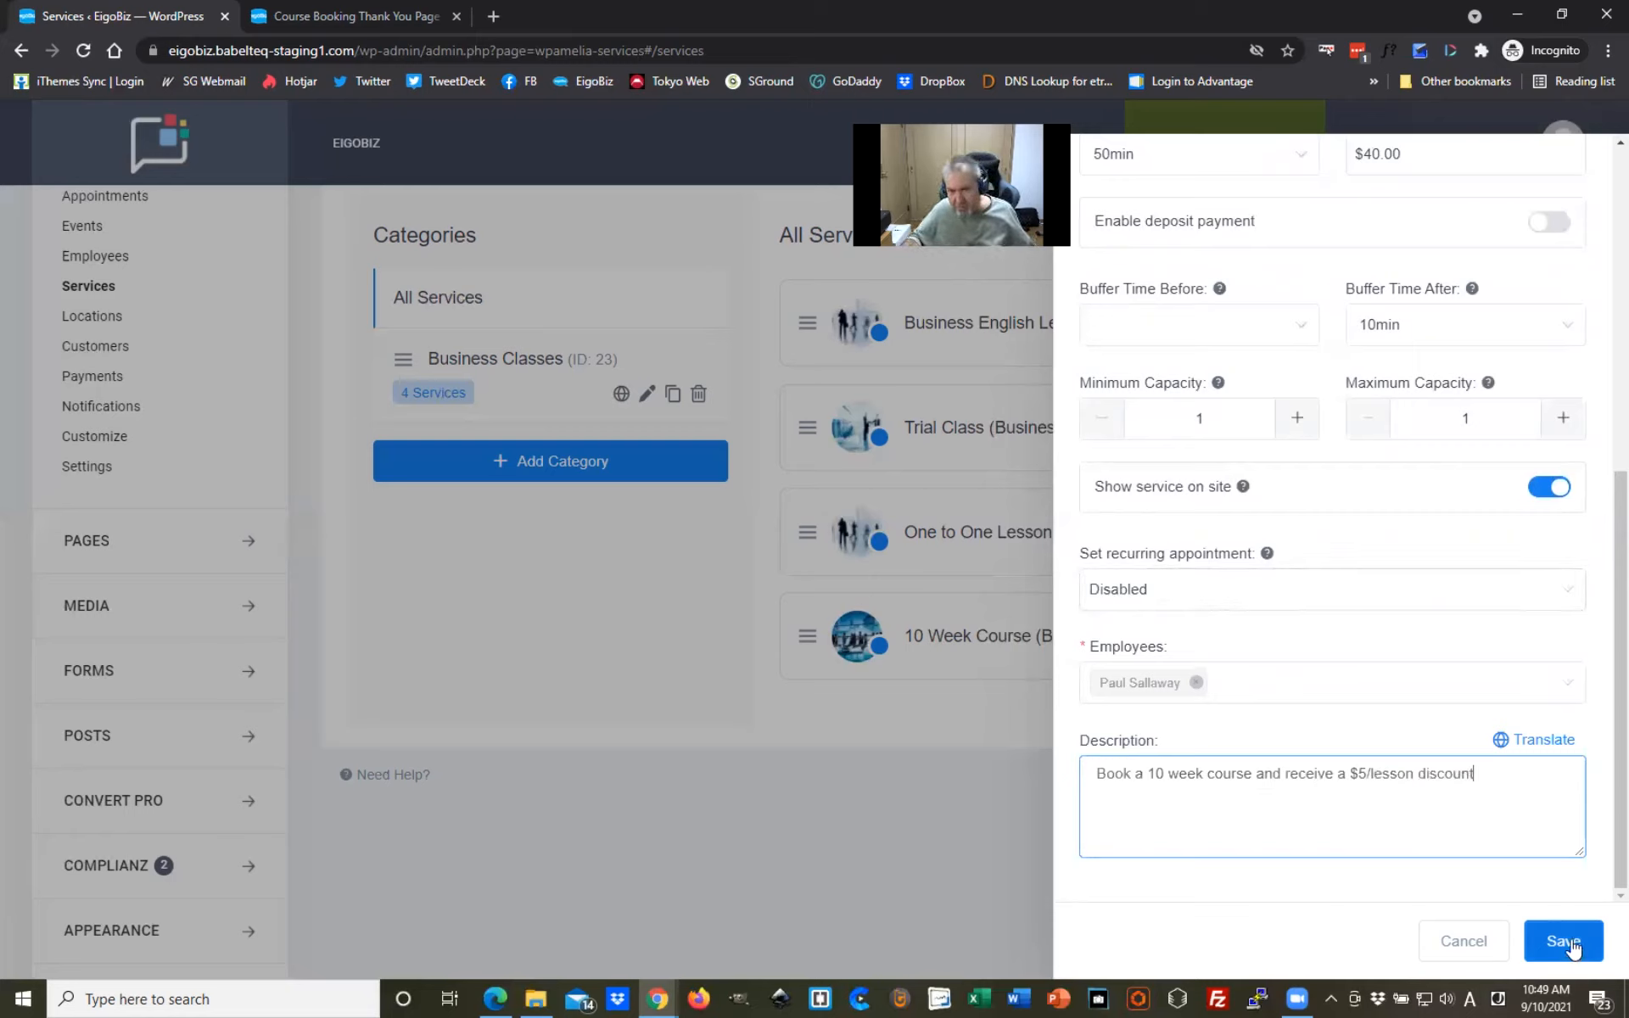
Step: Look over the new service's details, image gallery and extras
scroll(1168, 615, "up", 7)
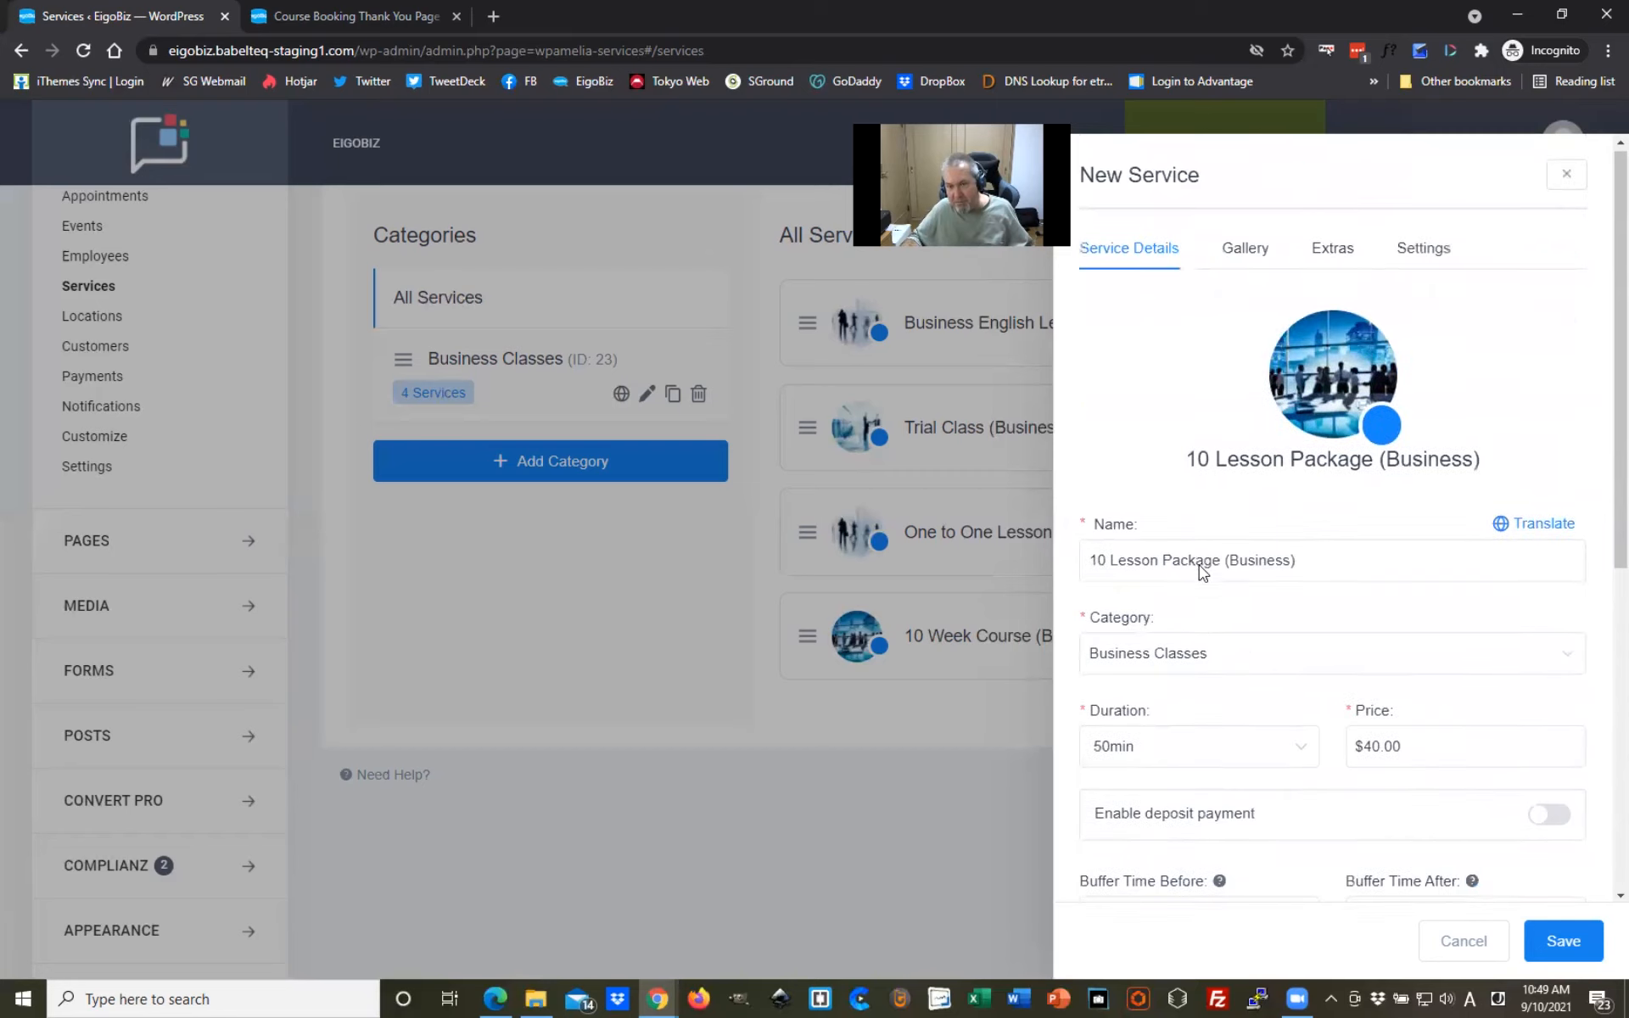
scroll(1210, 593, "down", 5)
scroll(1389, 686, "up", 2)
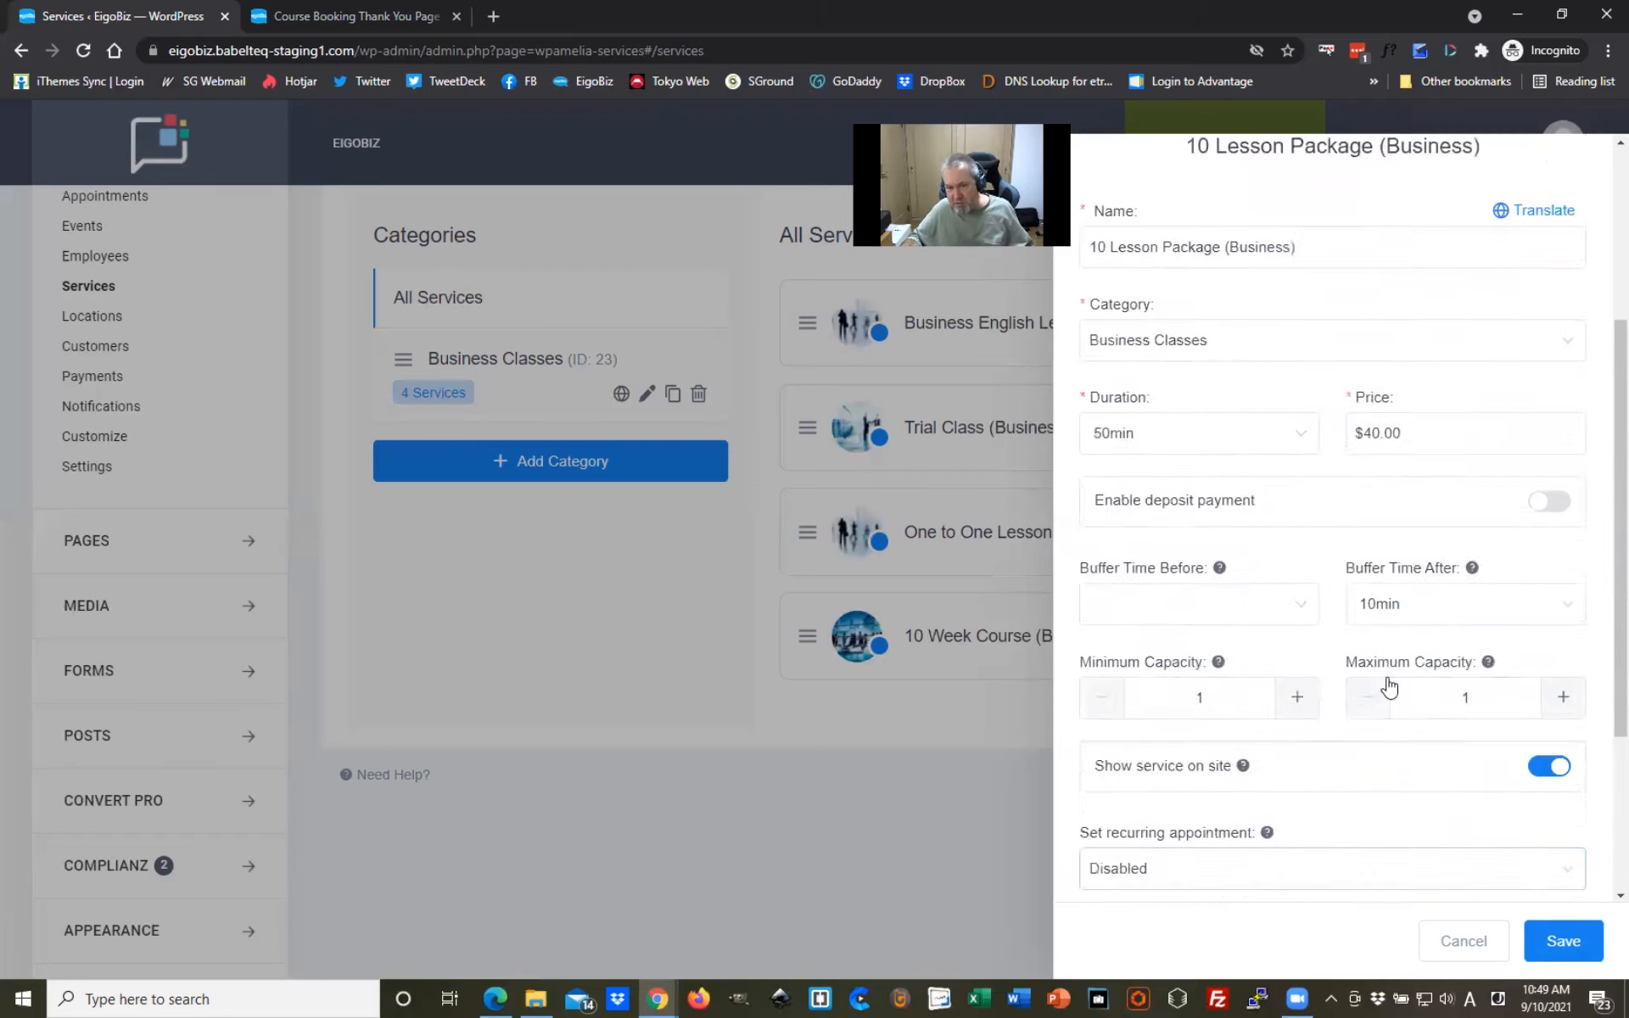
scroll(1389, 685, "up", 4)
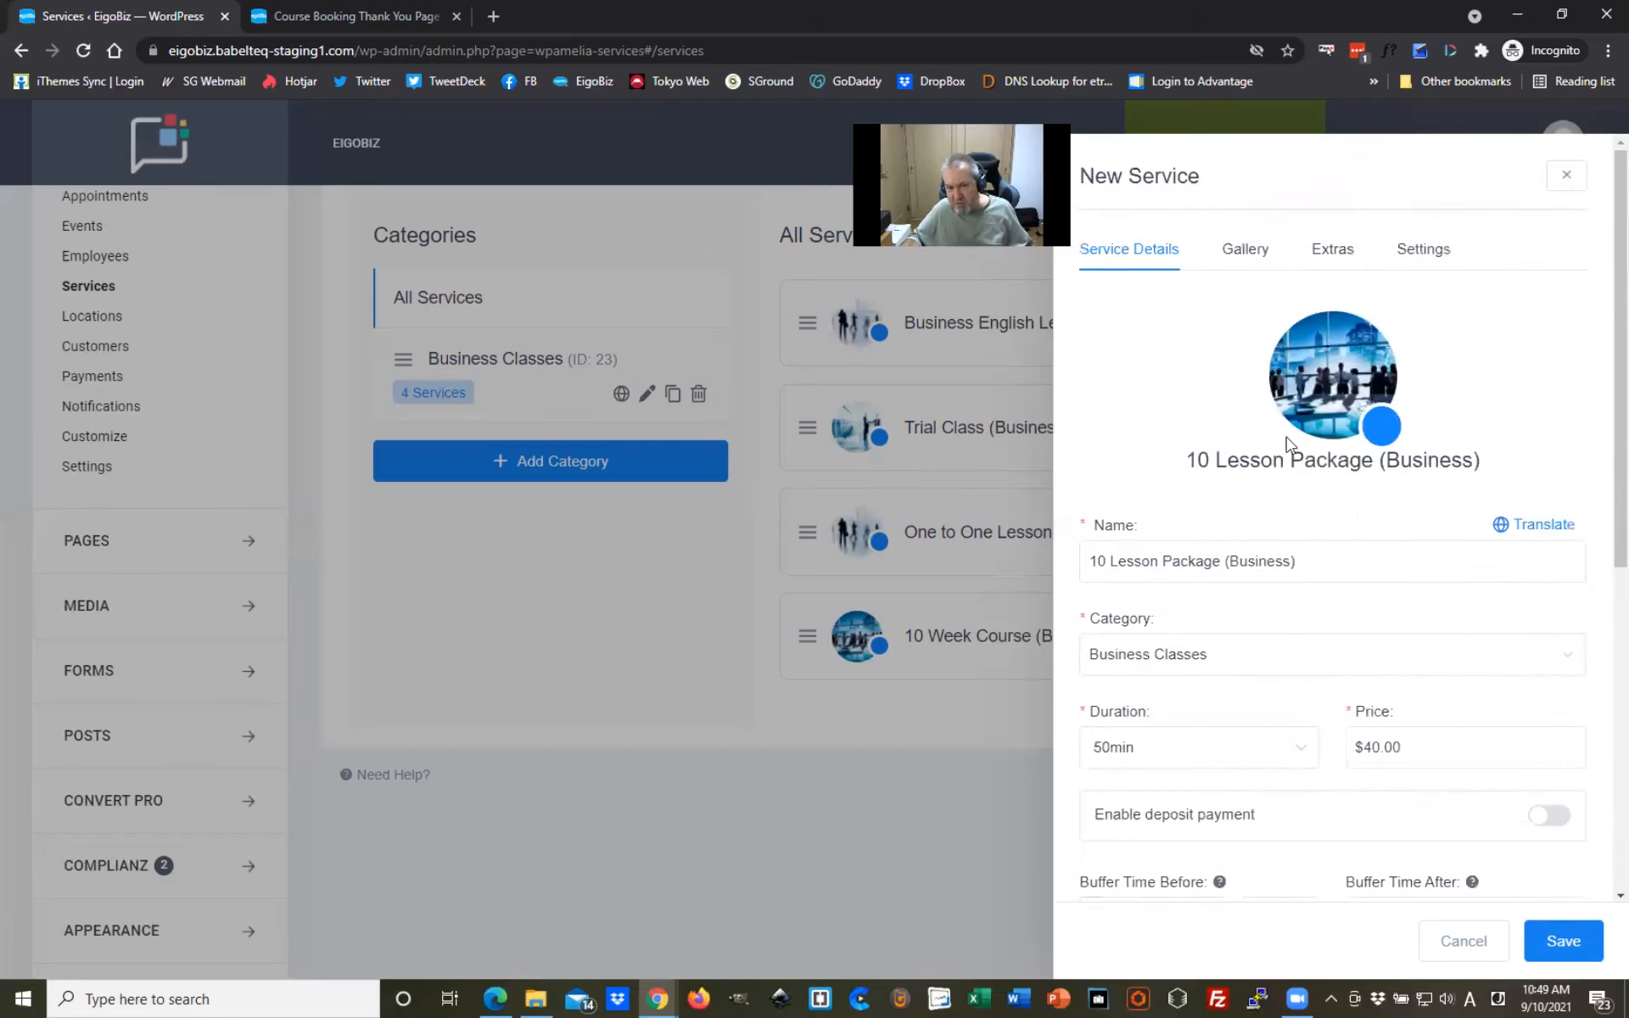
left_click(1246, 249)
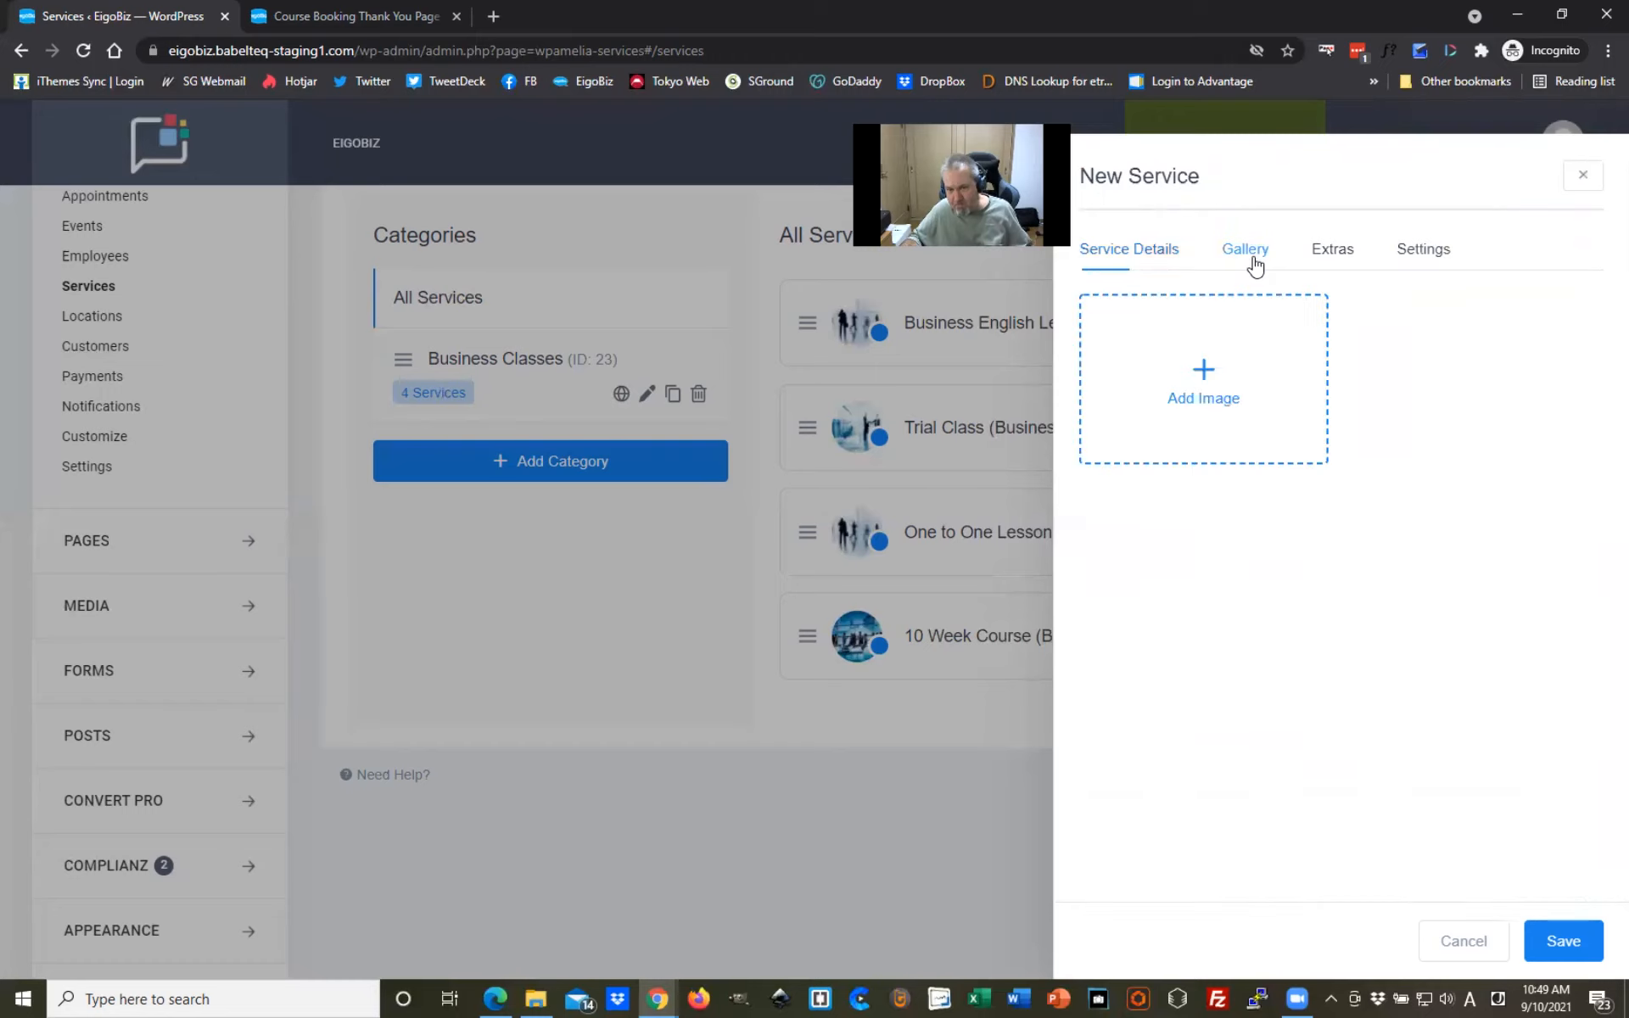
left_click(1334, 256)
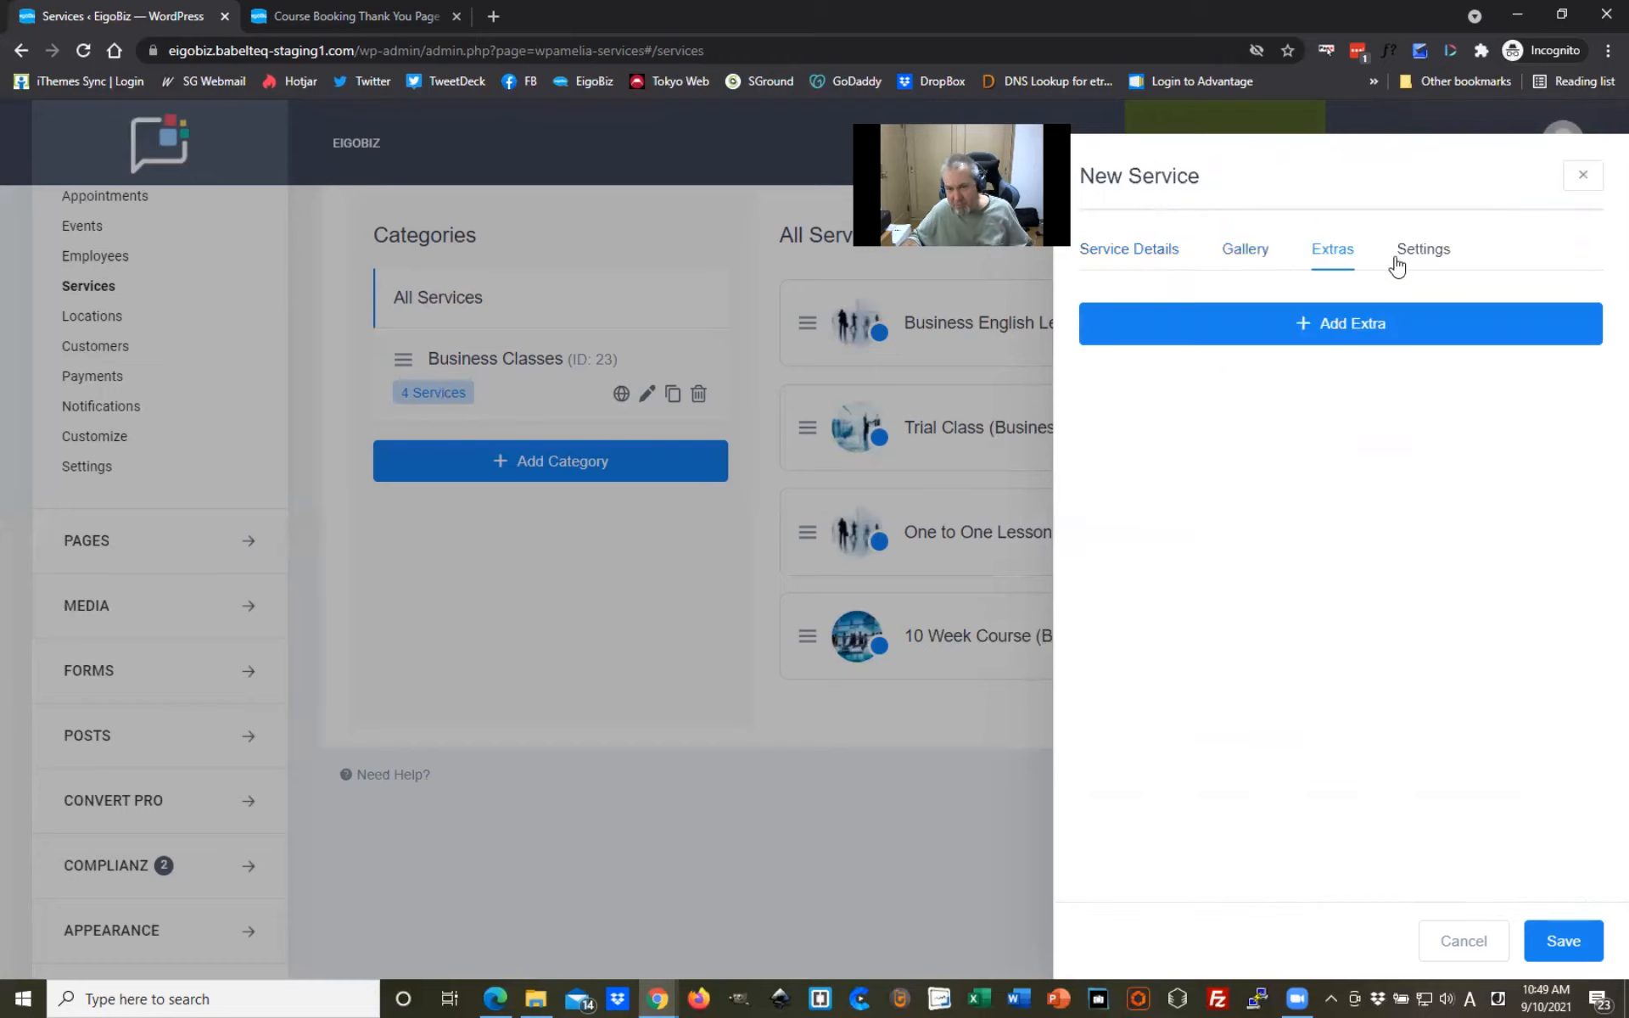
Step: In the service's general settings, set the minimum time required before booking to 1 day
left_click(1405, 267)
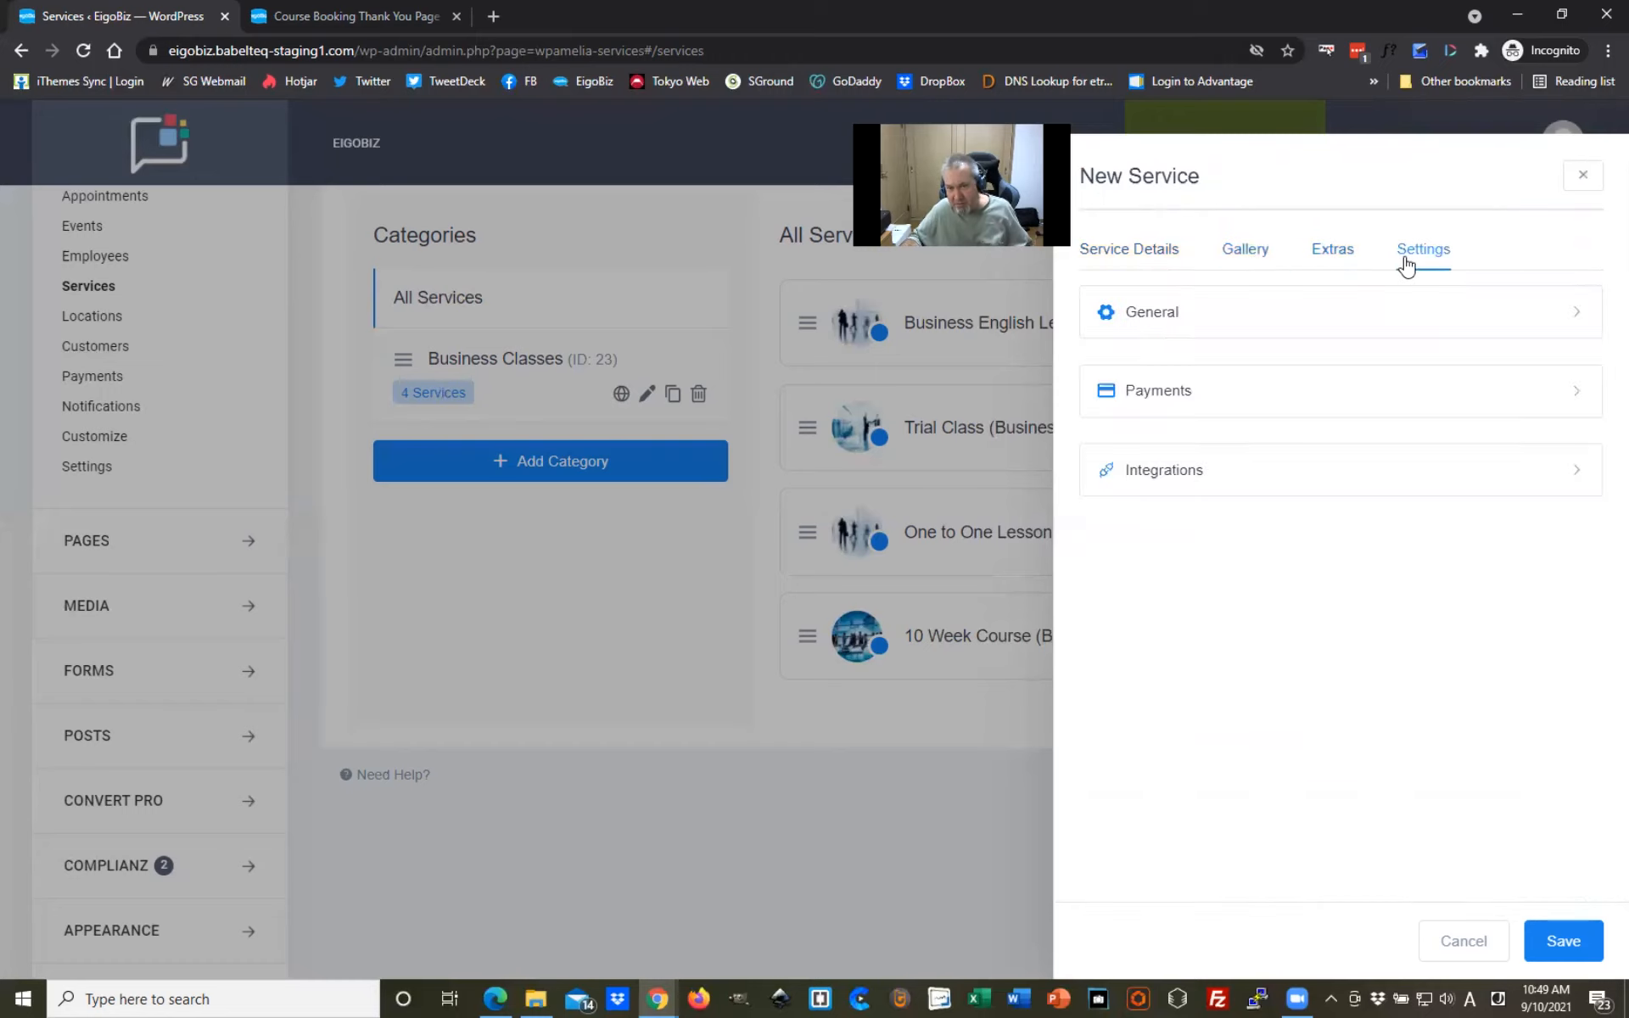
left_click(1569, 325)
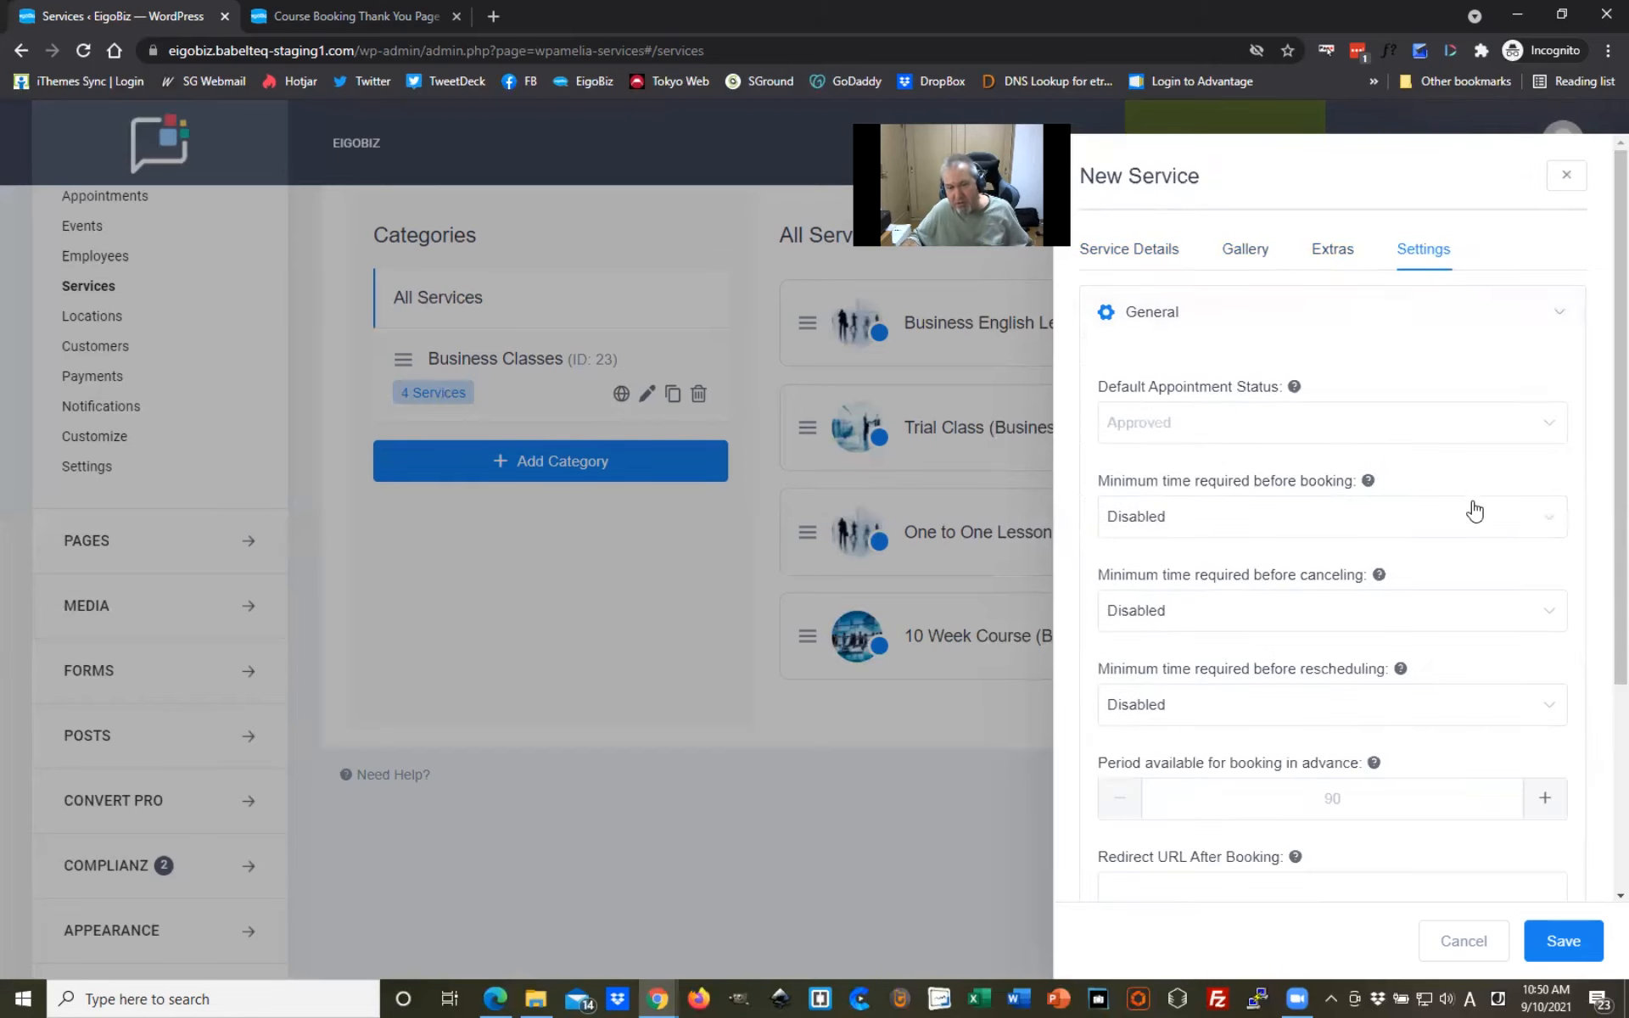
scroll(1464, 483, "down", 1)
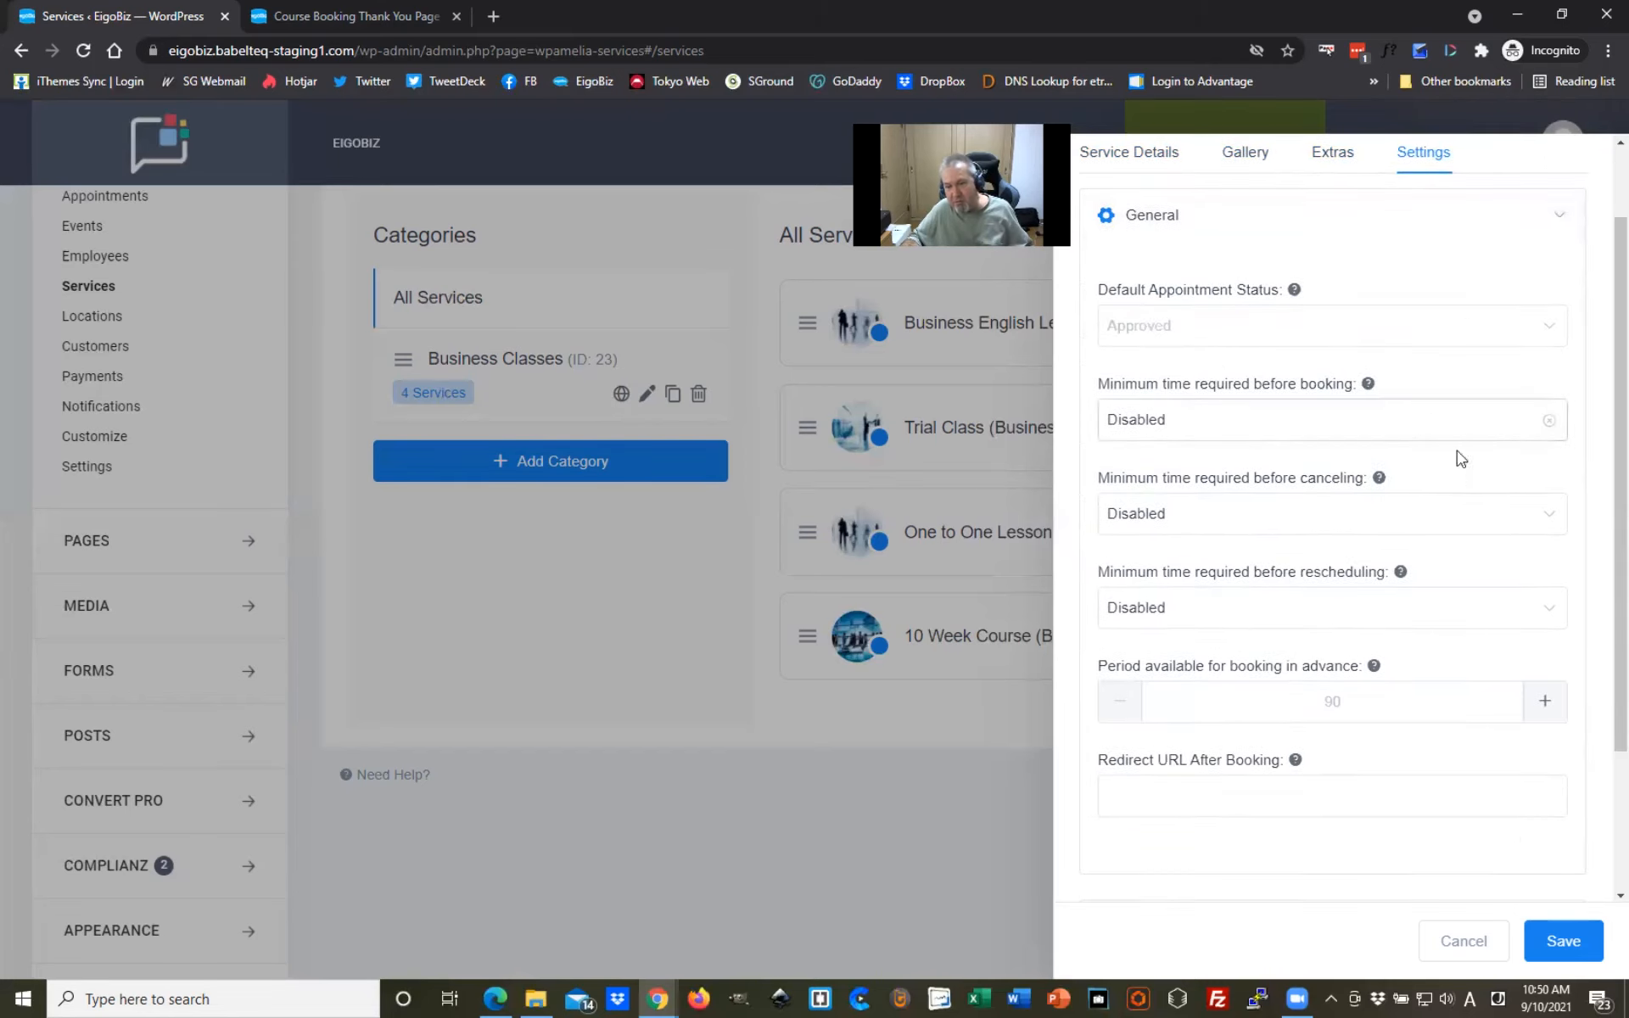
left_click(1226, 437)
scroll(1230, 620, "down", 7)
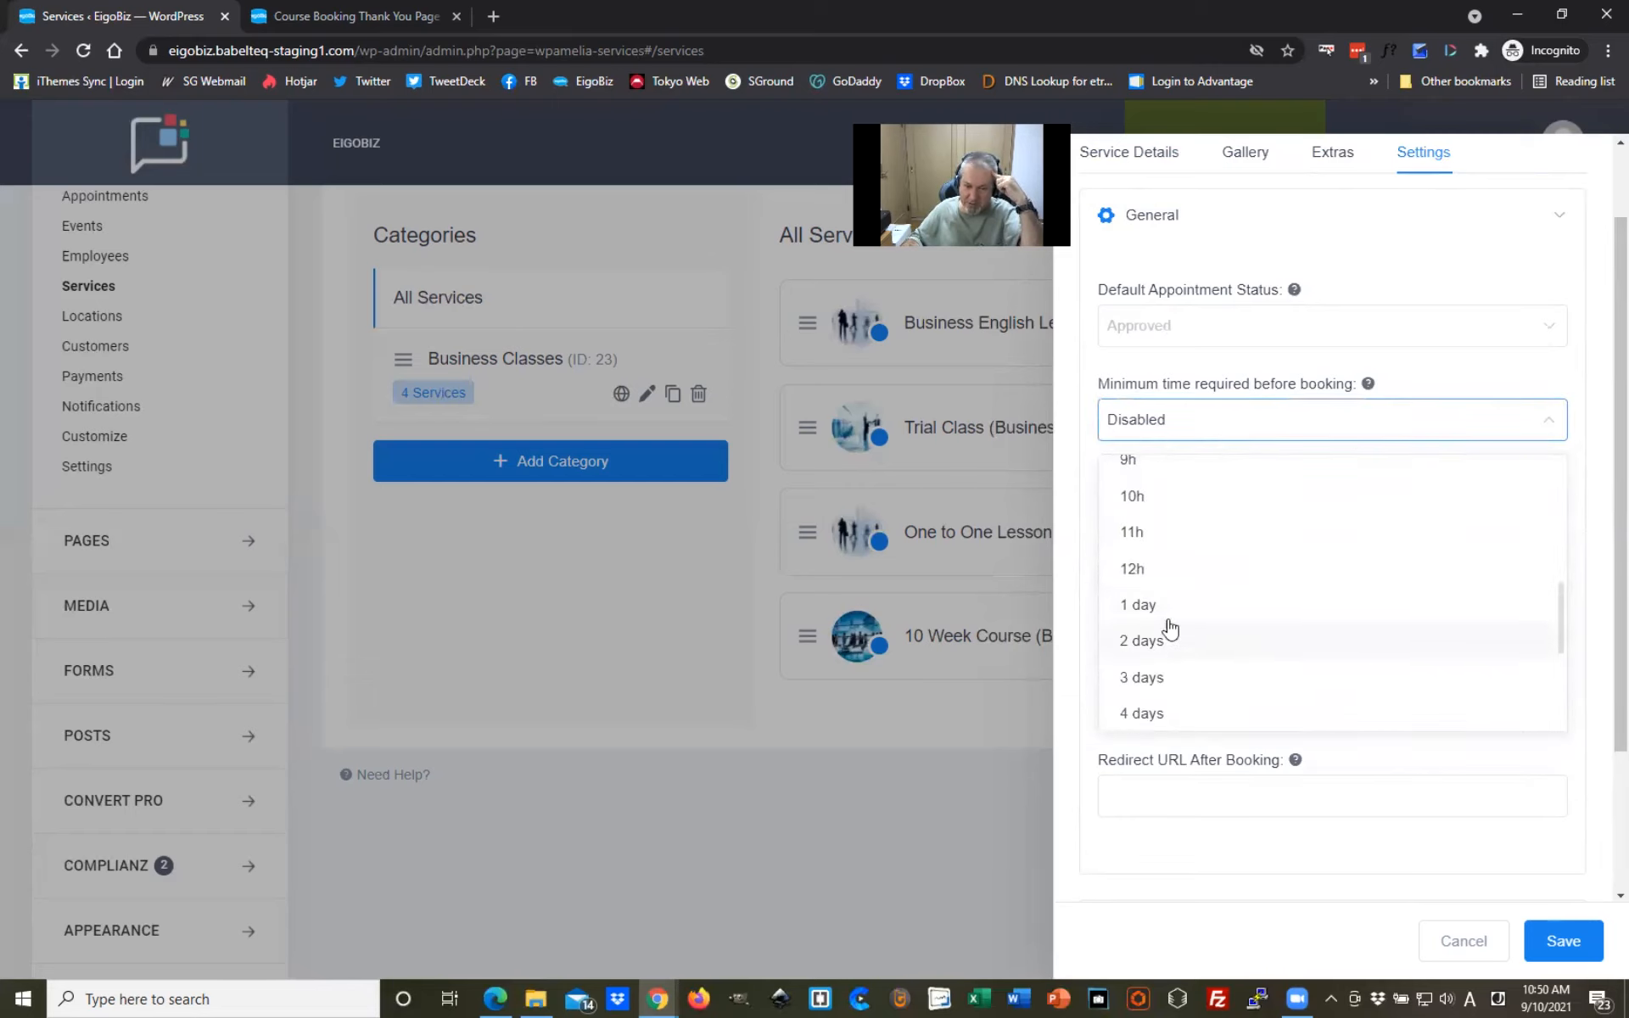
left_click(1172, 615)
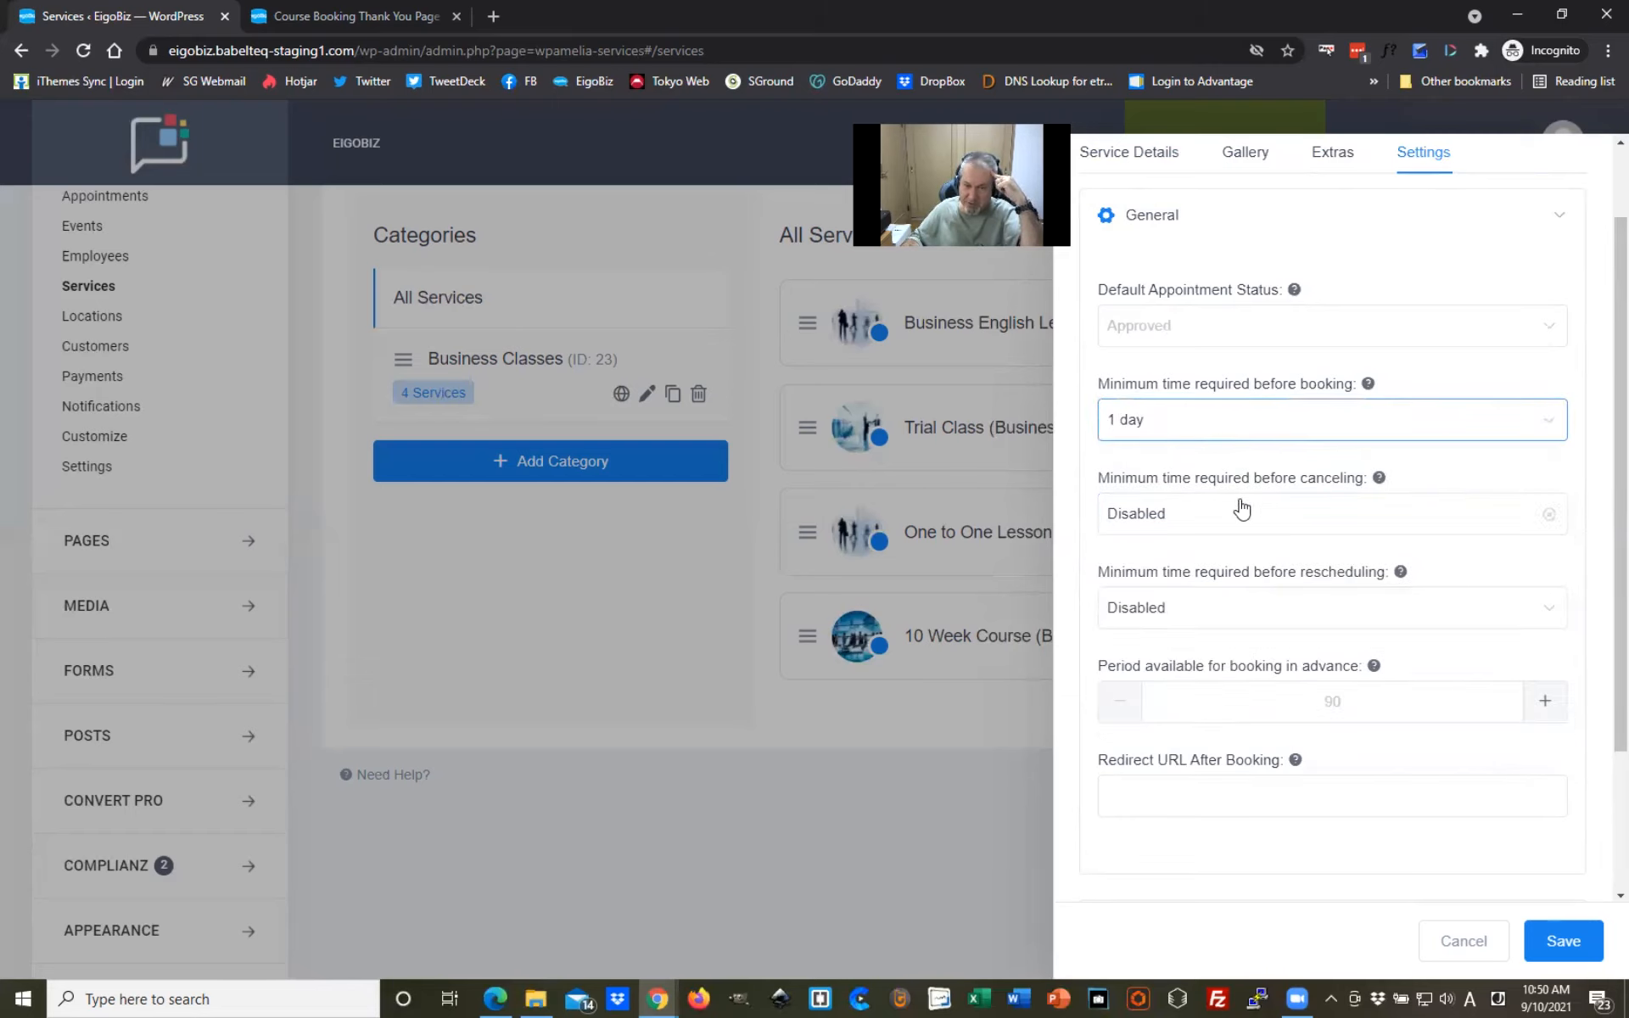
Step: Set the minimum time required before canceling to 1 day
left_click(1276, 518)
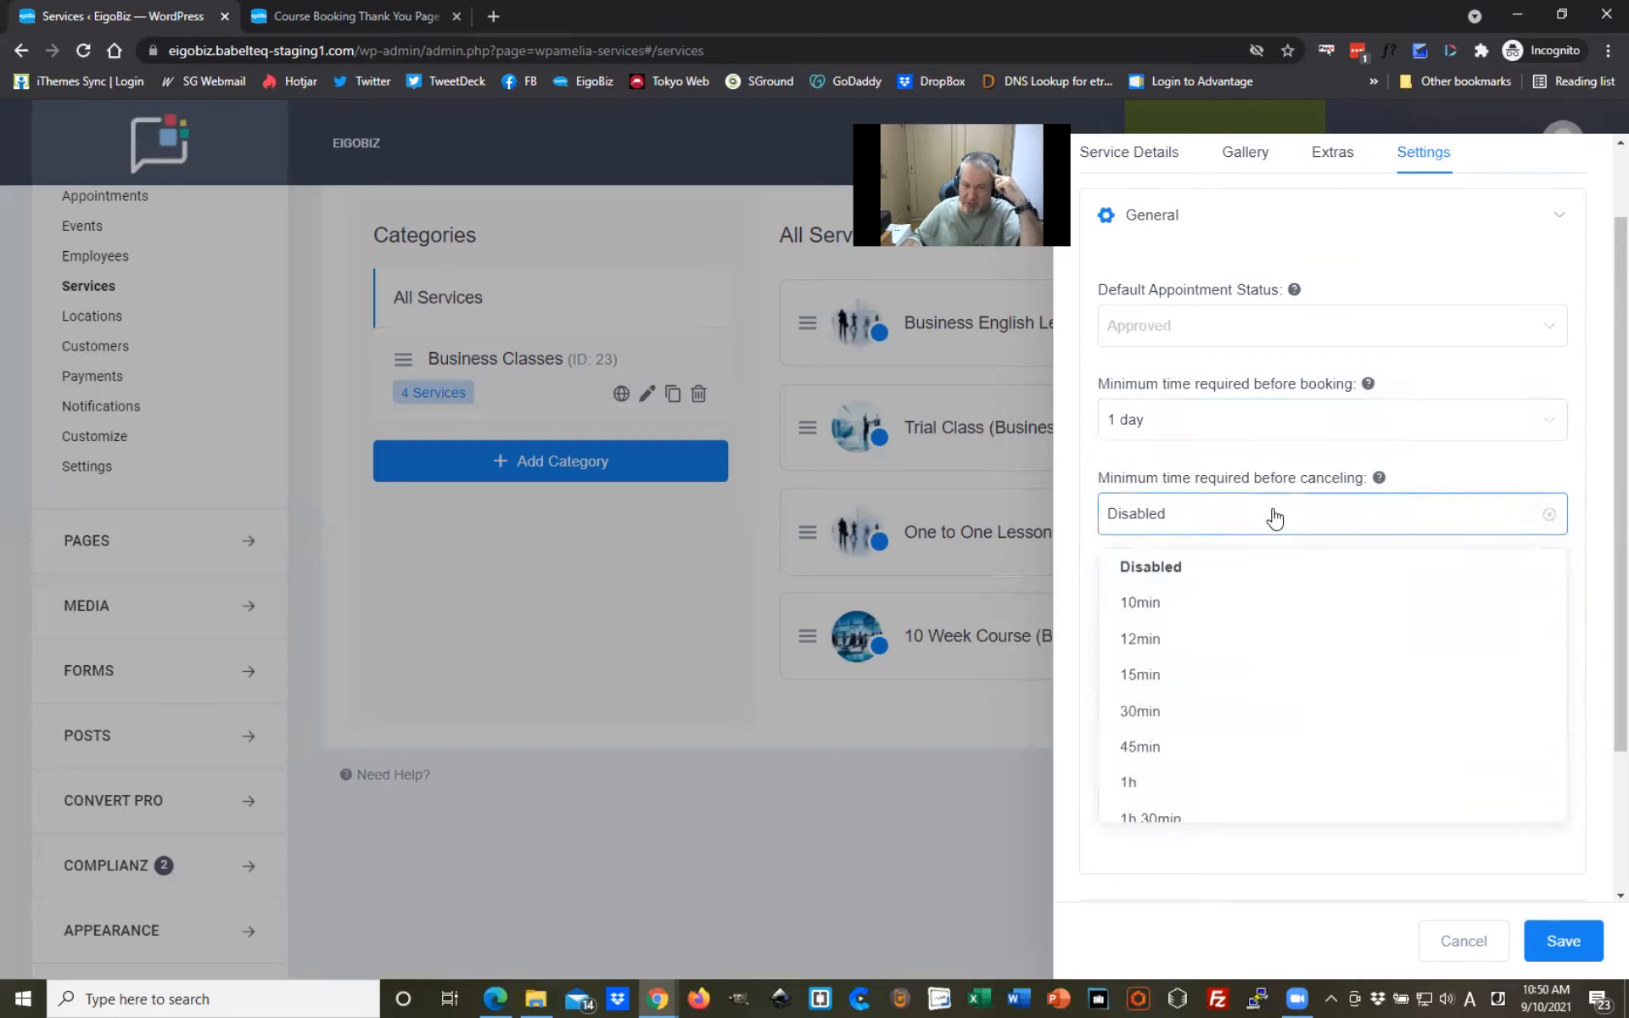
scroll(1264, 644, "down", 3)
scroll(1205, 691, "down", 3)
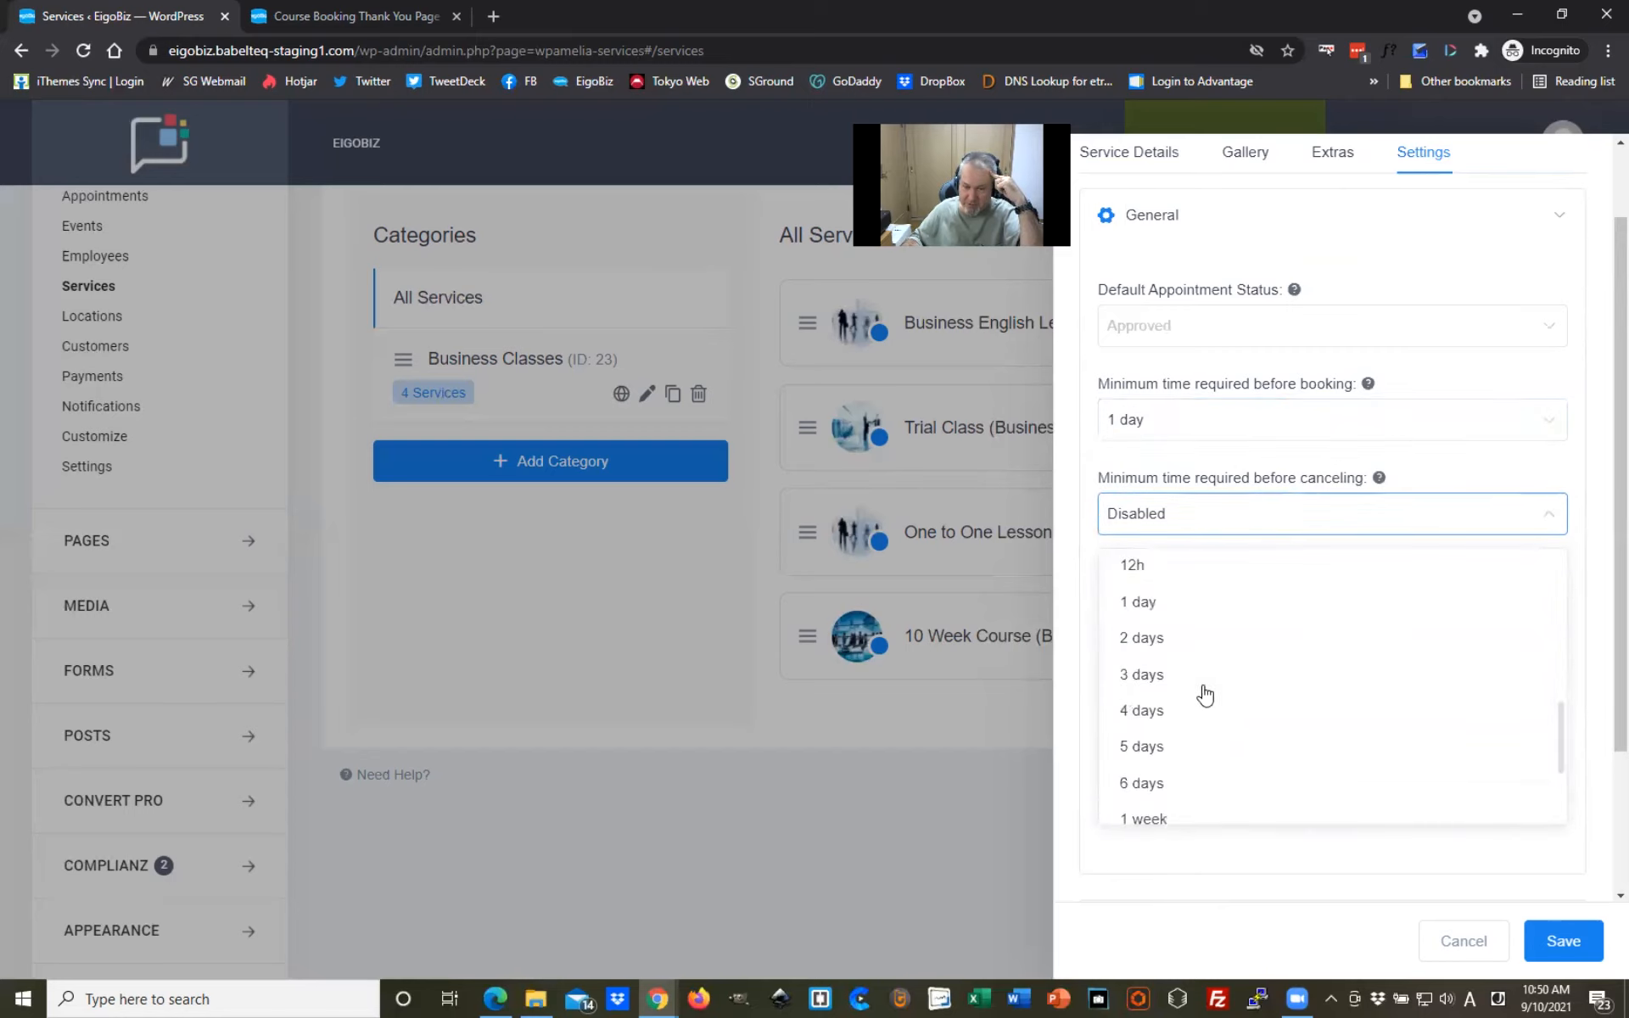
left_click(1167, 607)
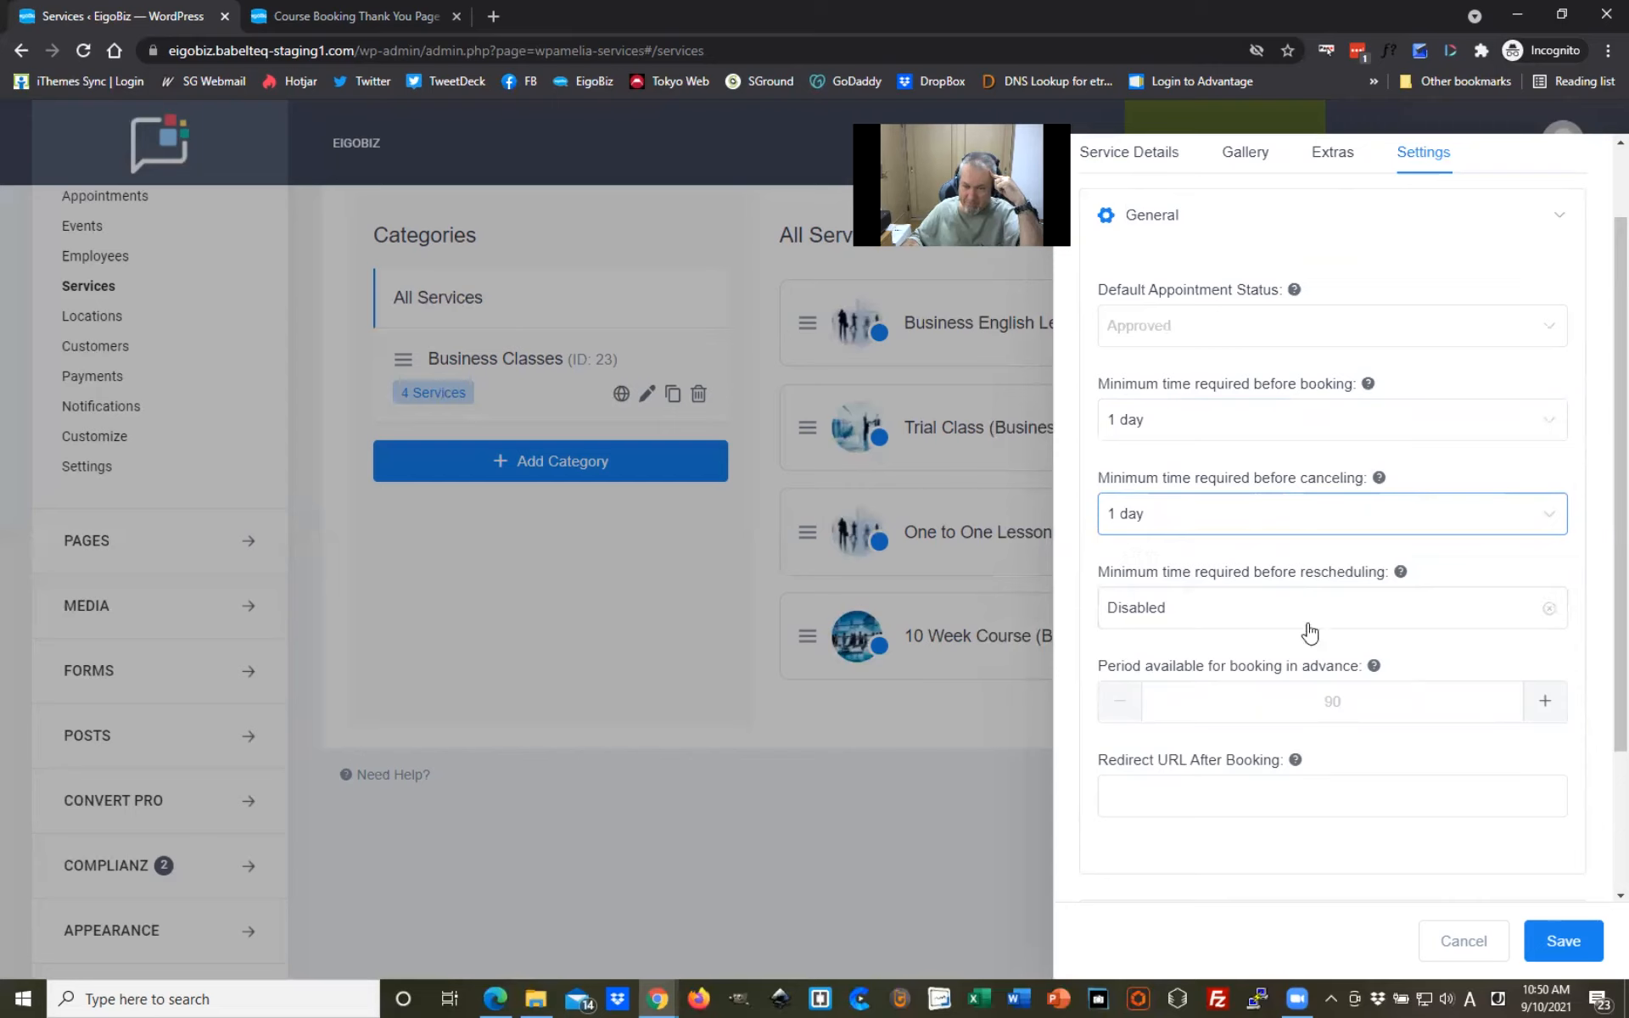
Step: Set the minimum time required before rescheduling to 1 day
left_click(1230, 609)
scroll(1251, 695, "down", 2)
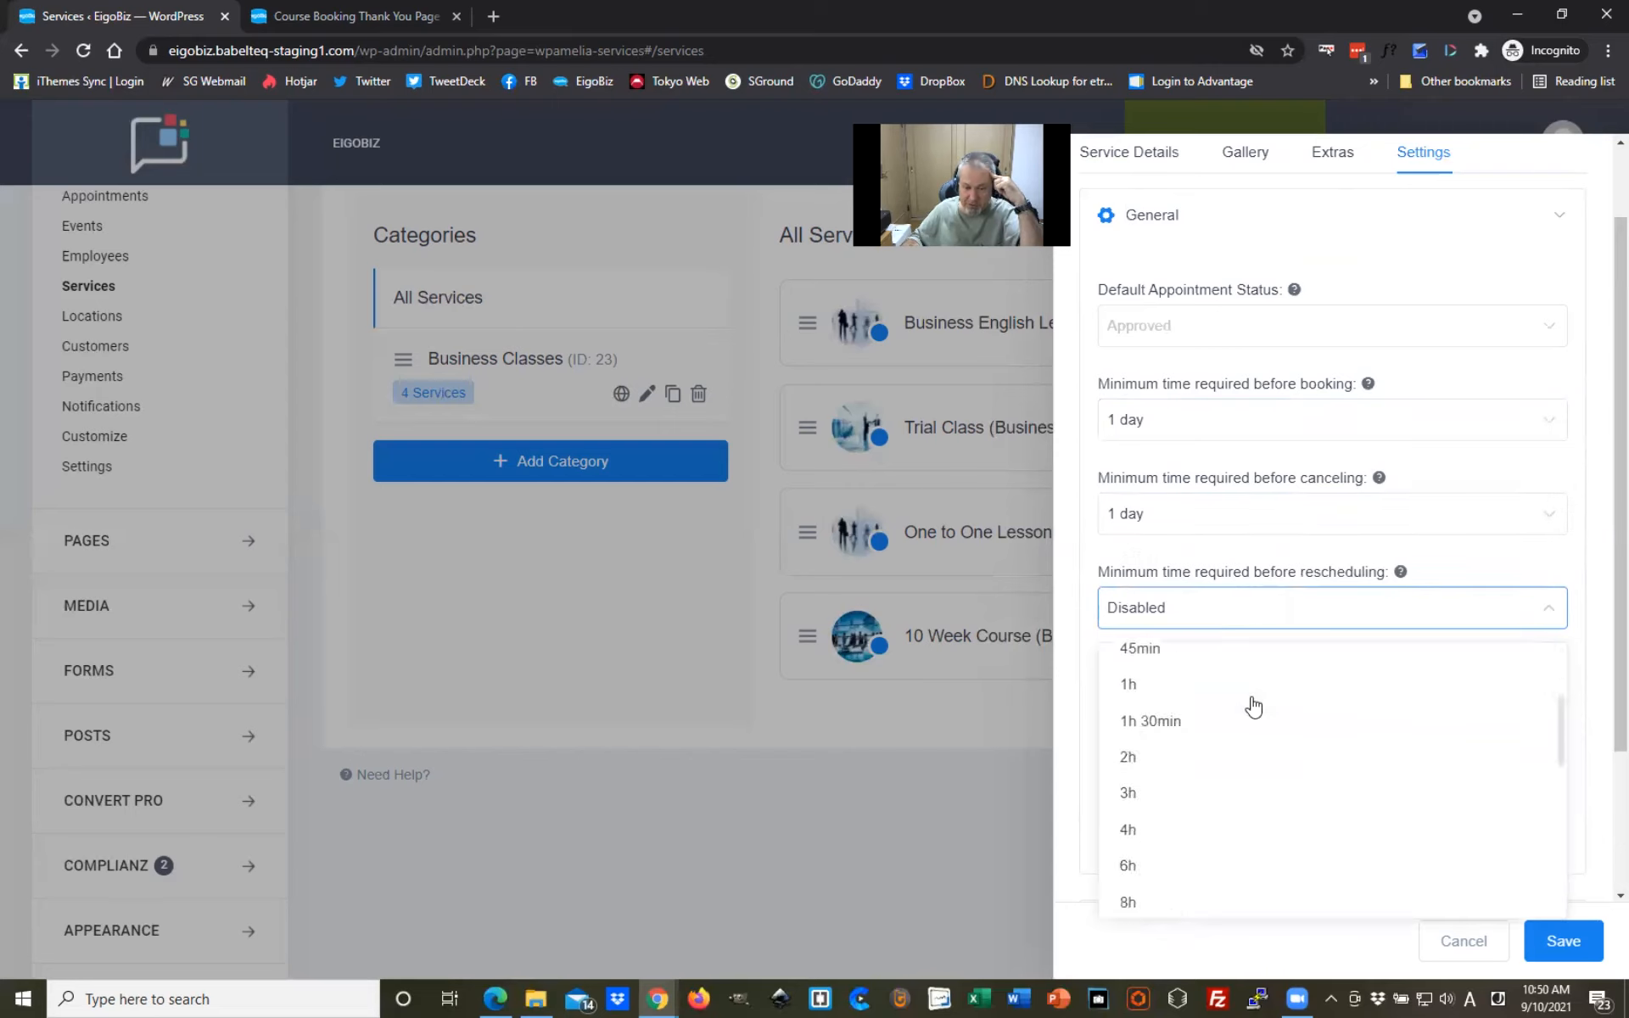
scroll(1215, 777, "down", 3)
scroll(1220, 782, "down", 3)
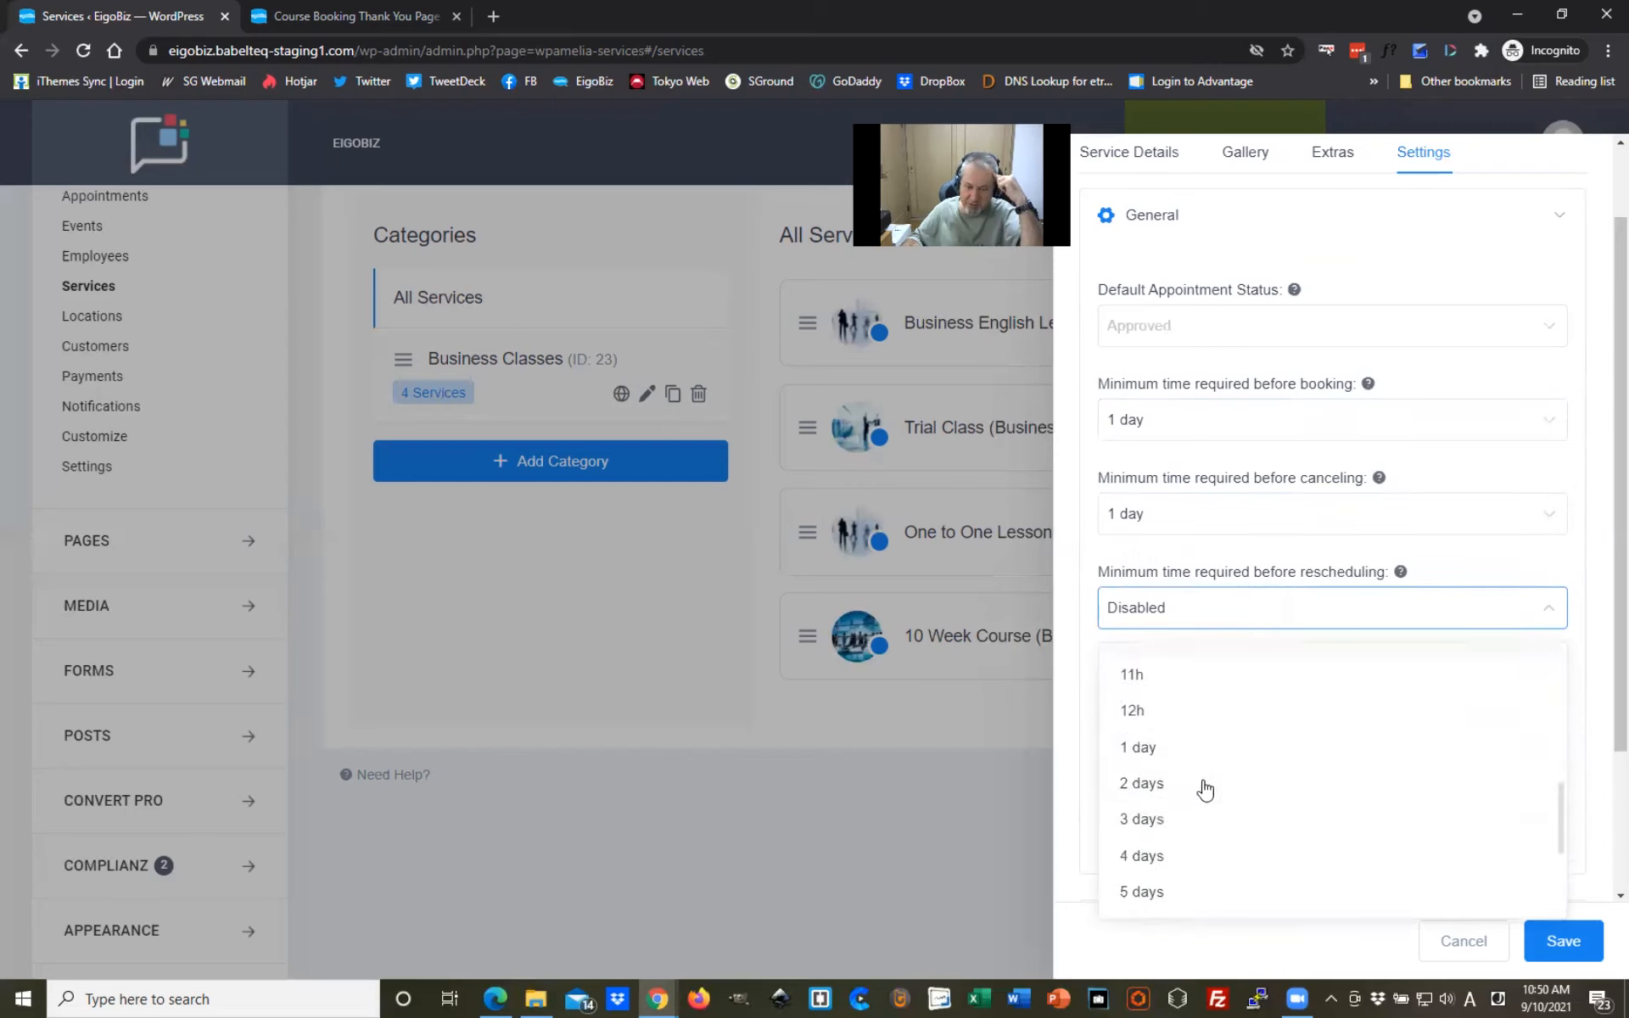
left_click(1150, 701)
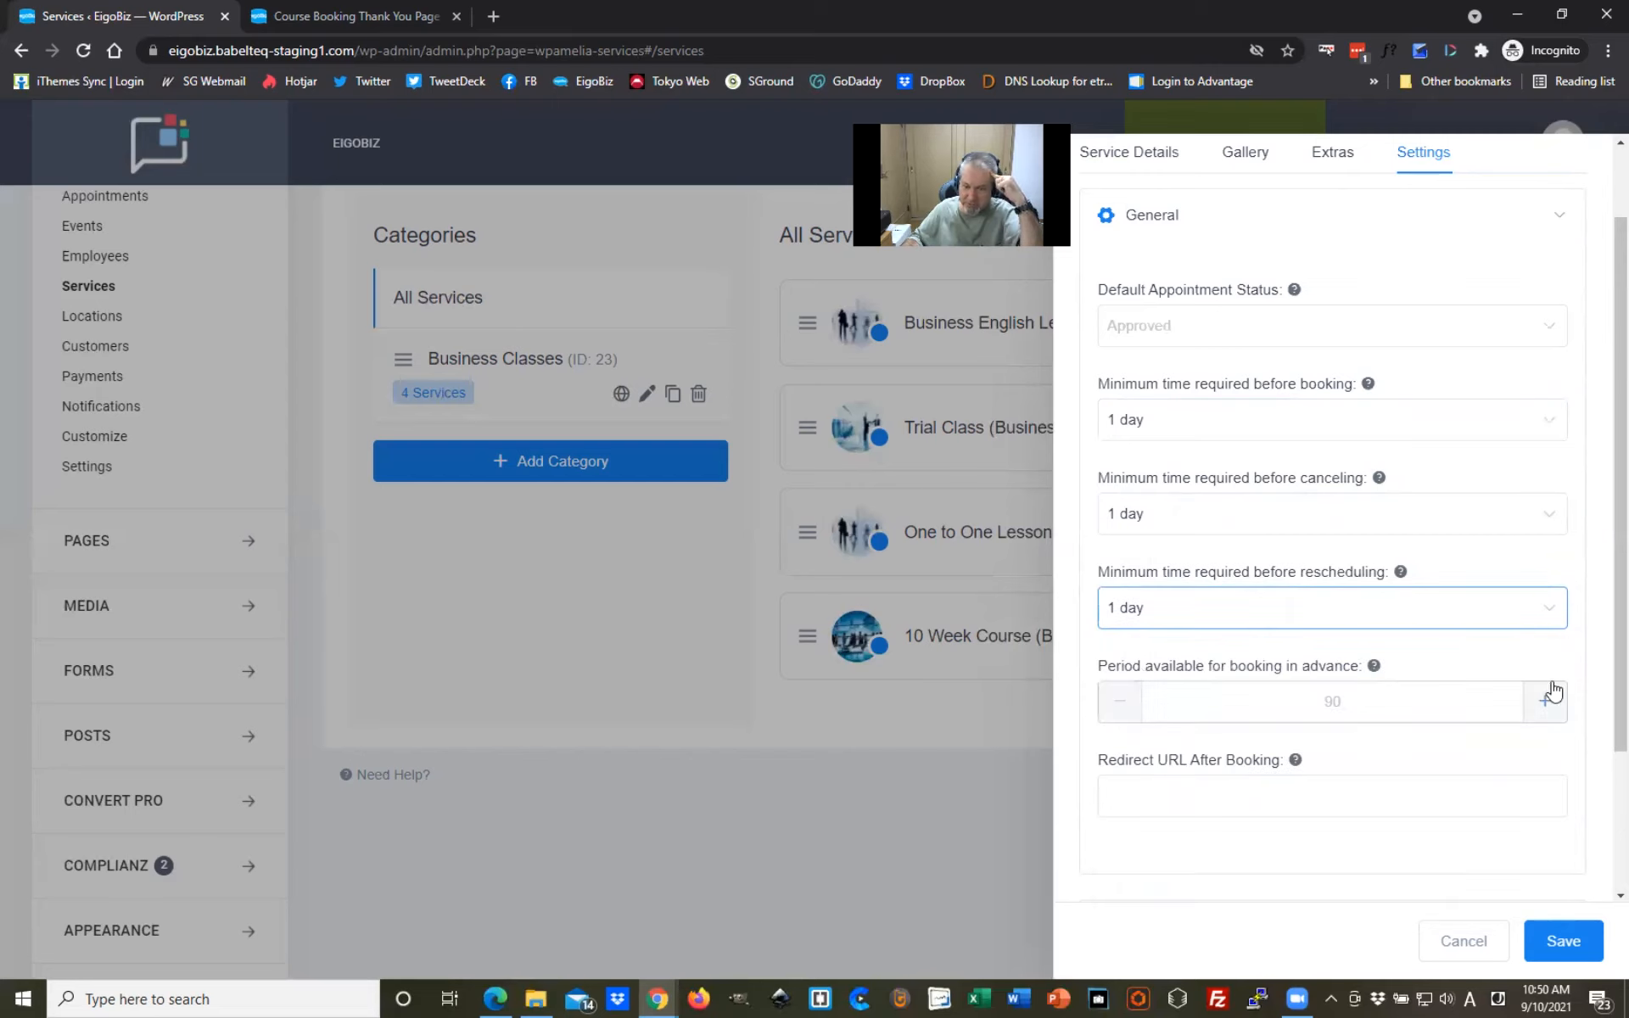
Step: Examine the remaining general settings, including the advance booking period, the redirect URL after booking, and the payments and integrations sections
scroll(1434, 588, "down", 1)
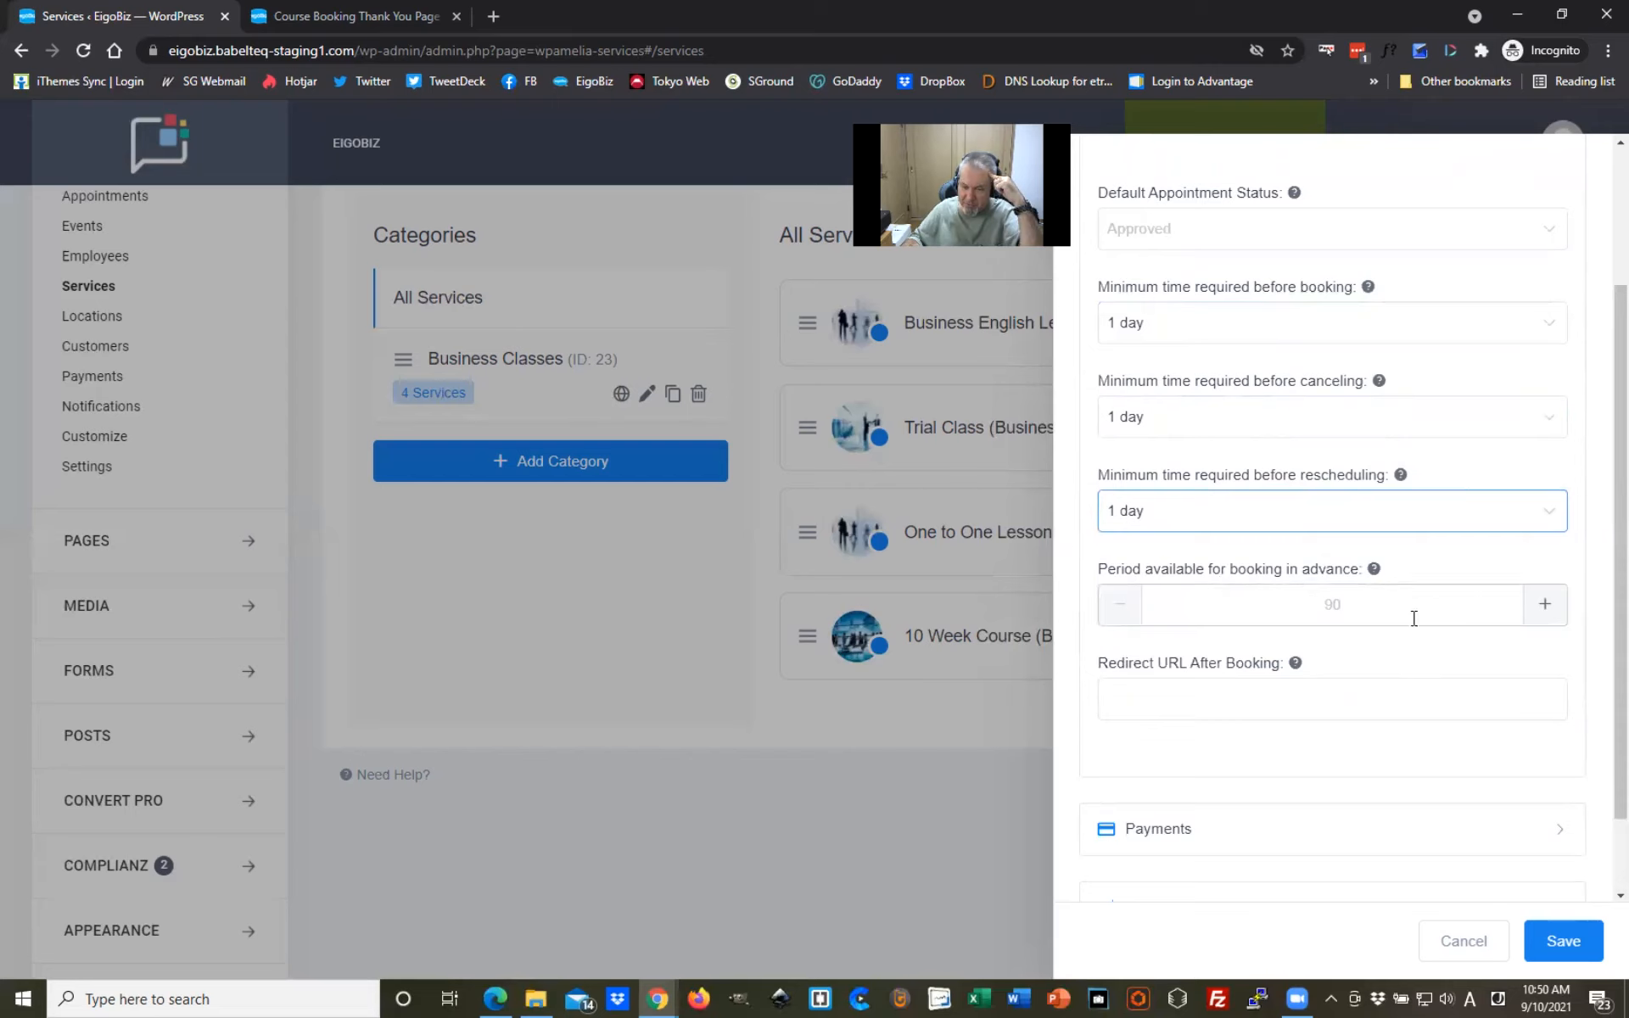
scroll(1408, 611, "down", 1)
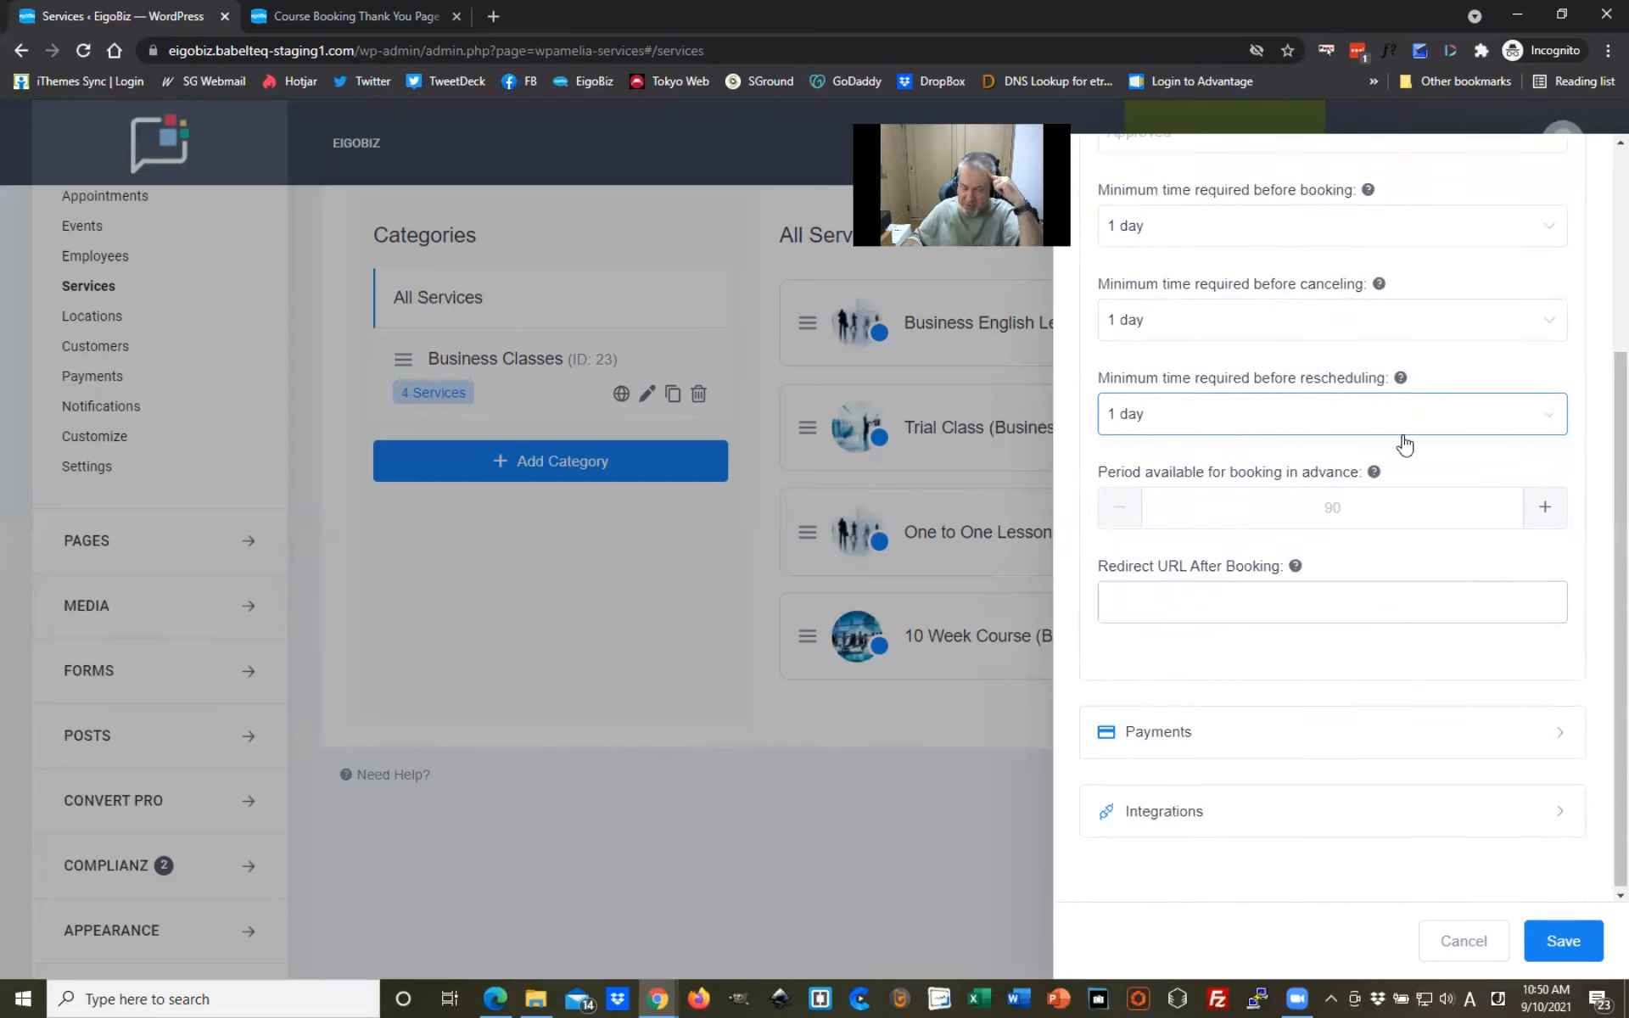
scroll(1401, 468, "down", 1)
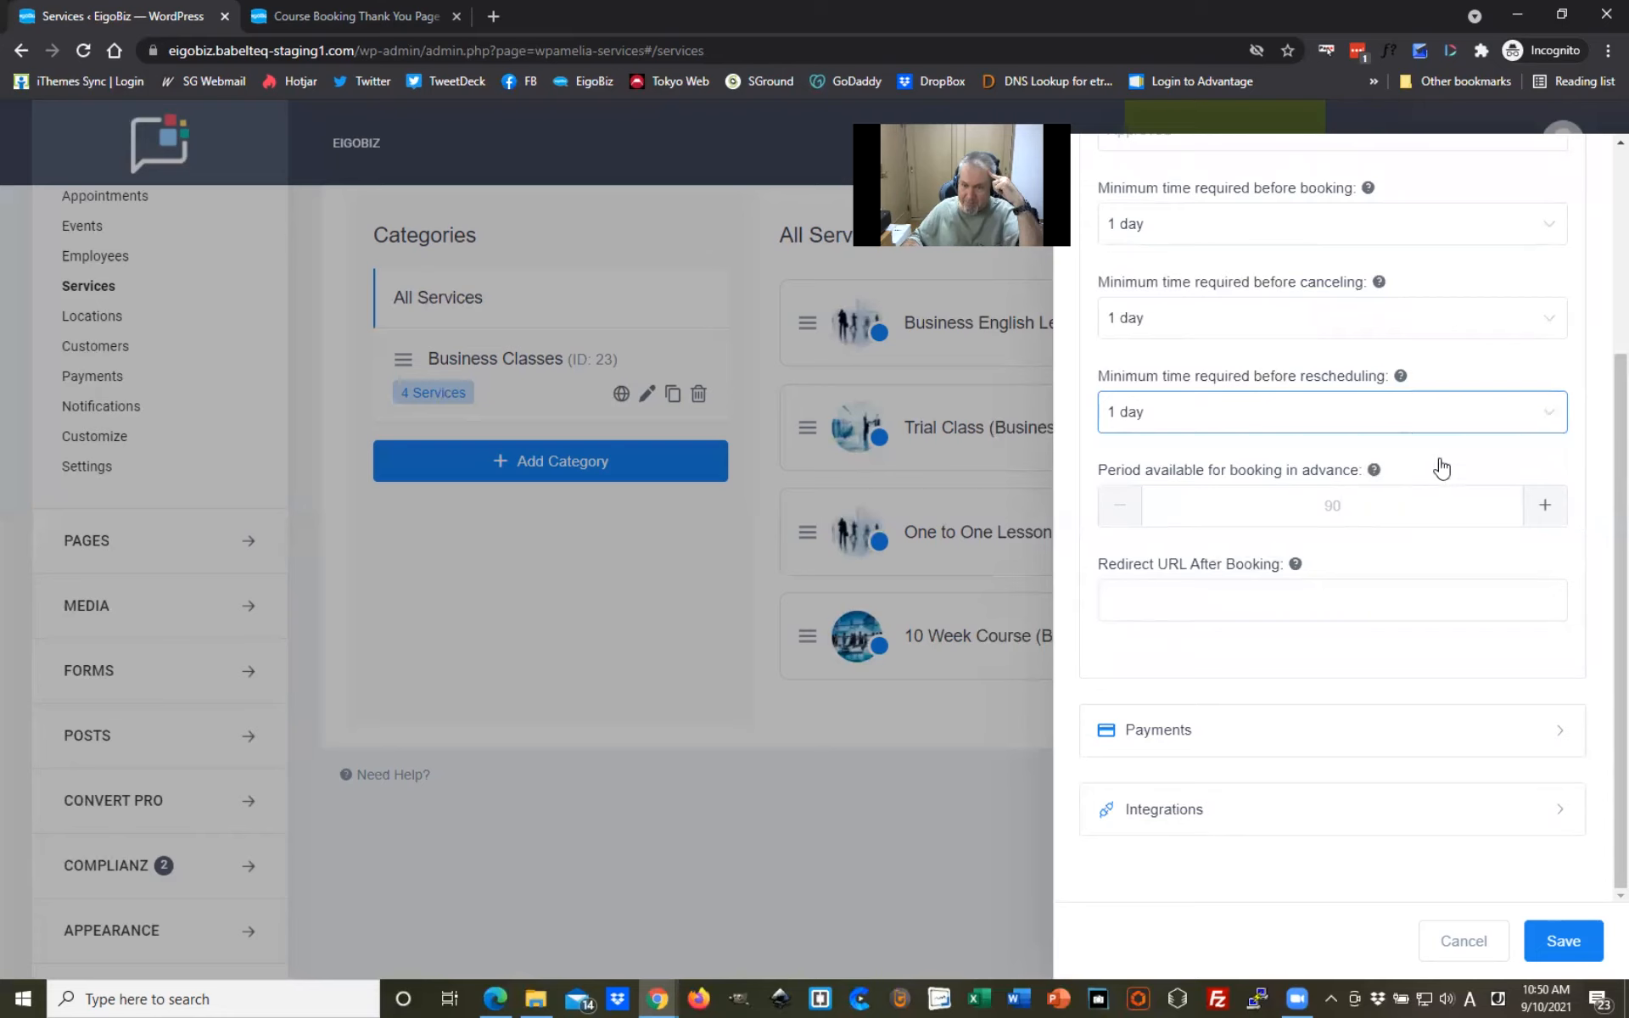
scroll(1442, 468, "up", 2)
scroll(1442, 467, "down", 2)
scroll(1462, 389, "up", 3)
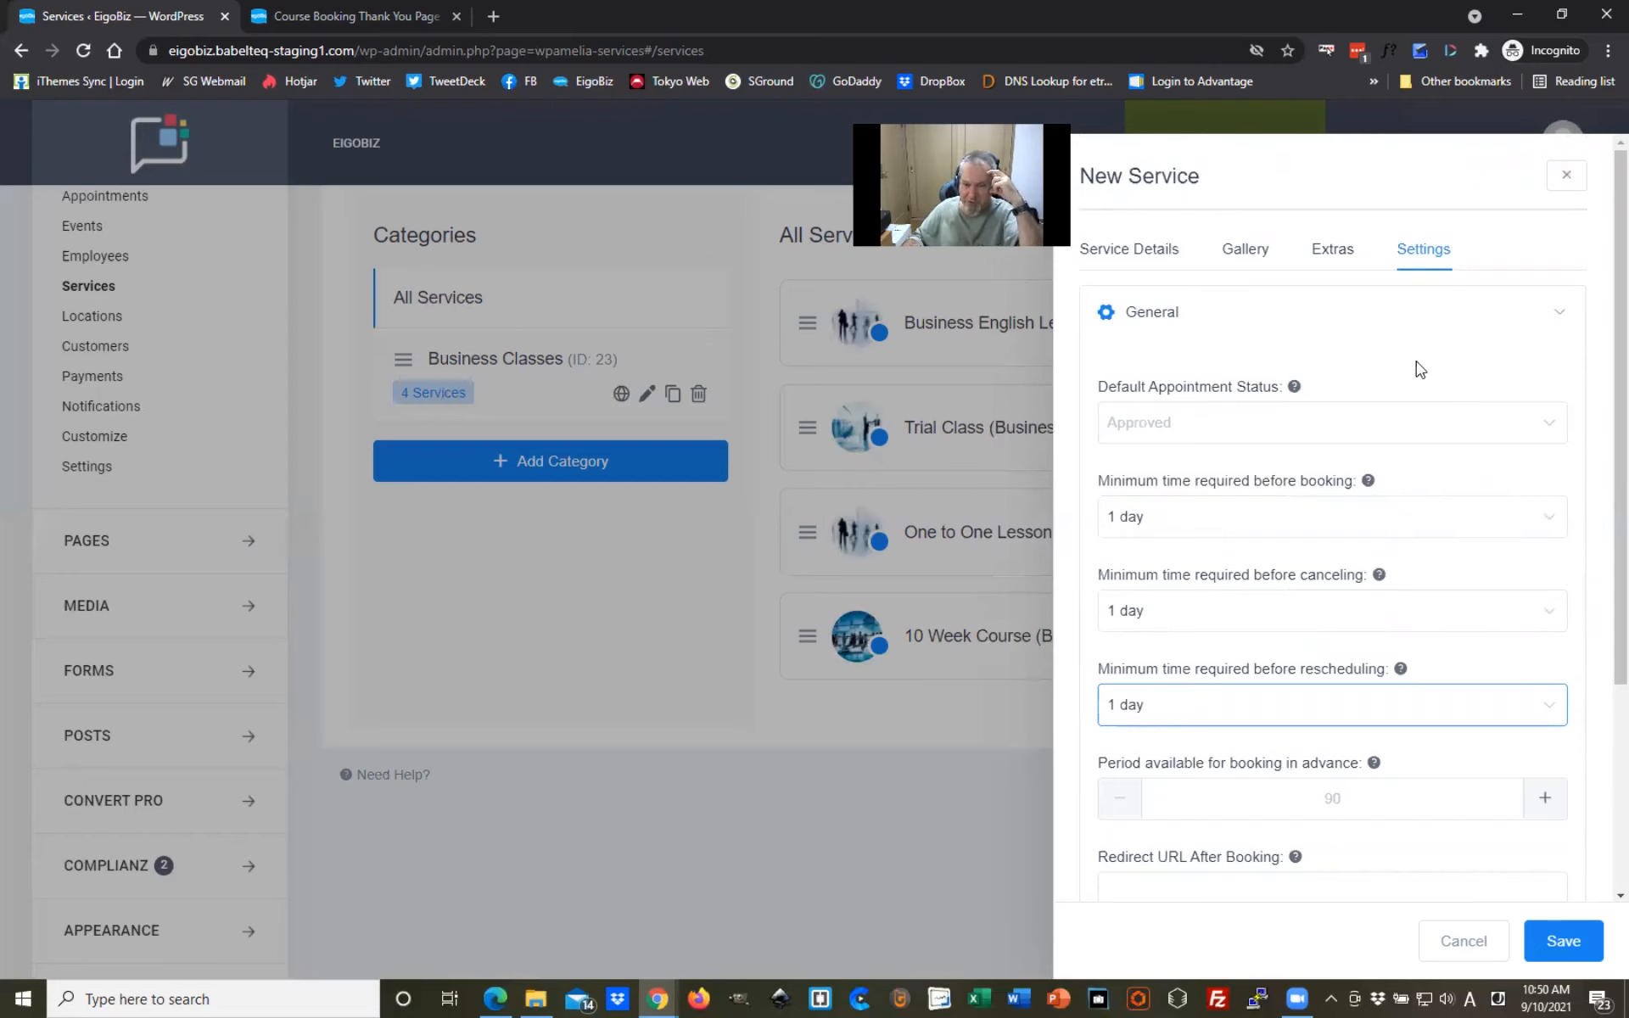
scroll(1420, 371, "down", 3)
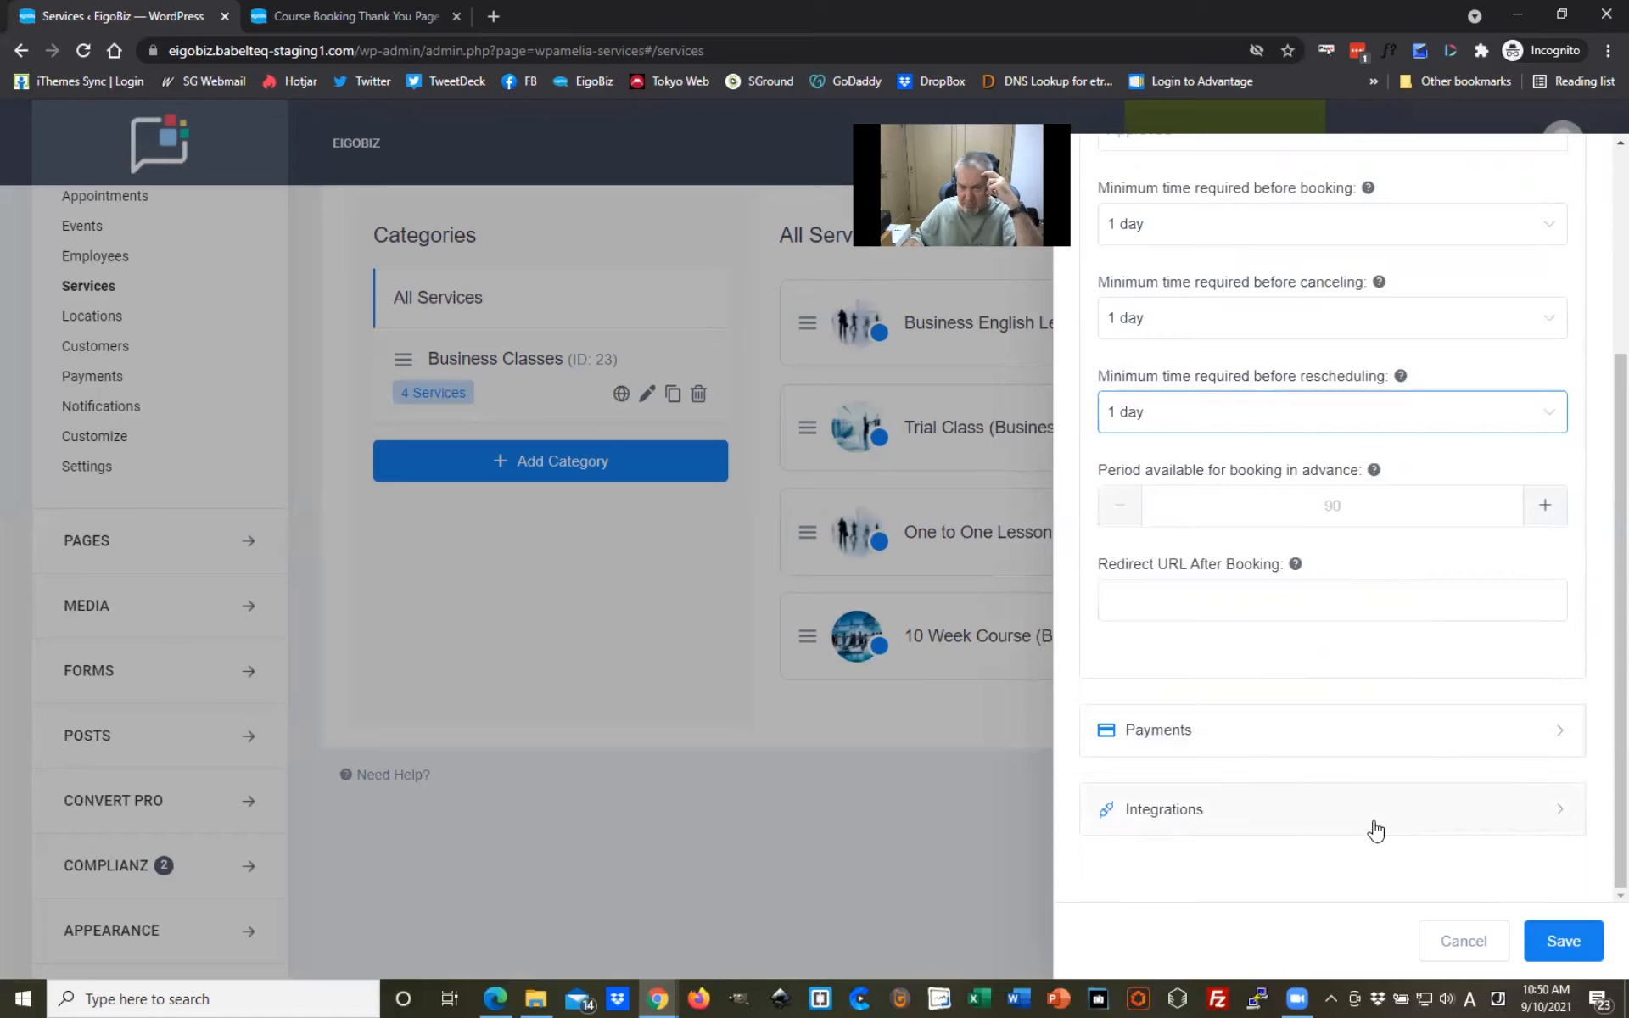
scroll(1376, 831, "up", 3)
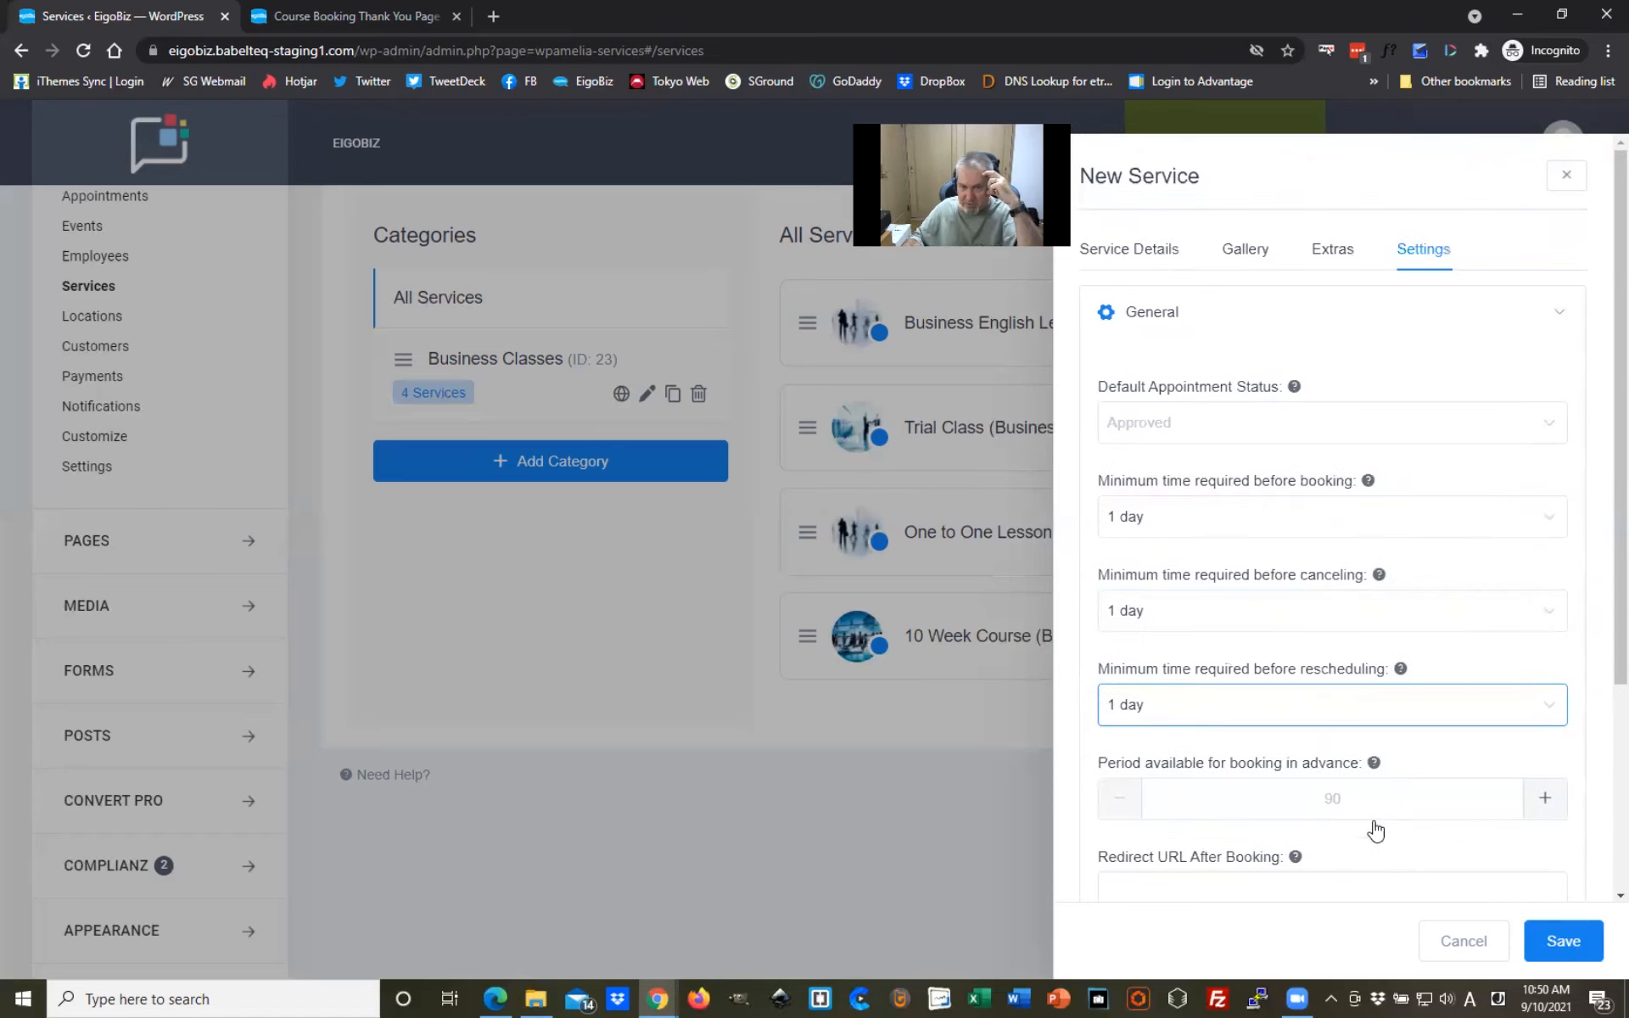
Step: Recheck the details of the 10 Lesson Package (Business) service and save it to the services list
left_click(1146, 263)
scroll(1392, 563, "down", 3)
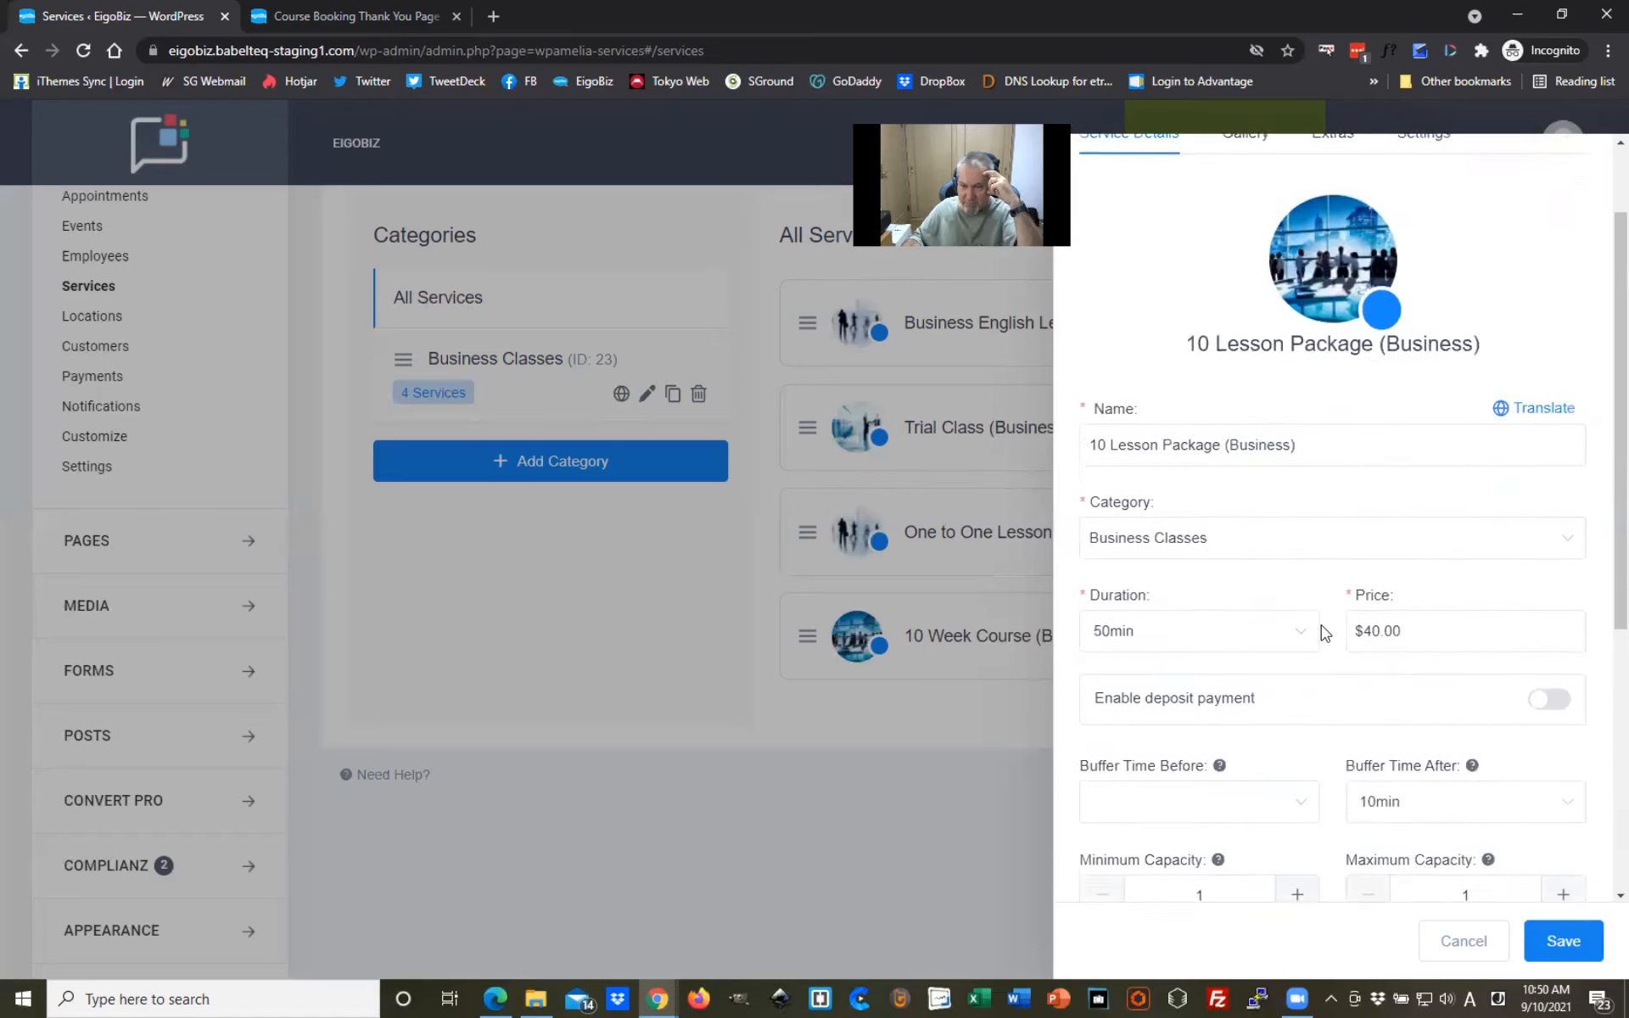
scroll(1307, 679, "down", 3)
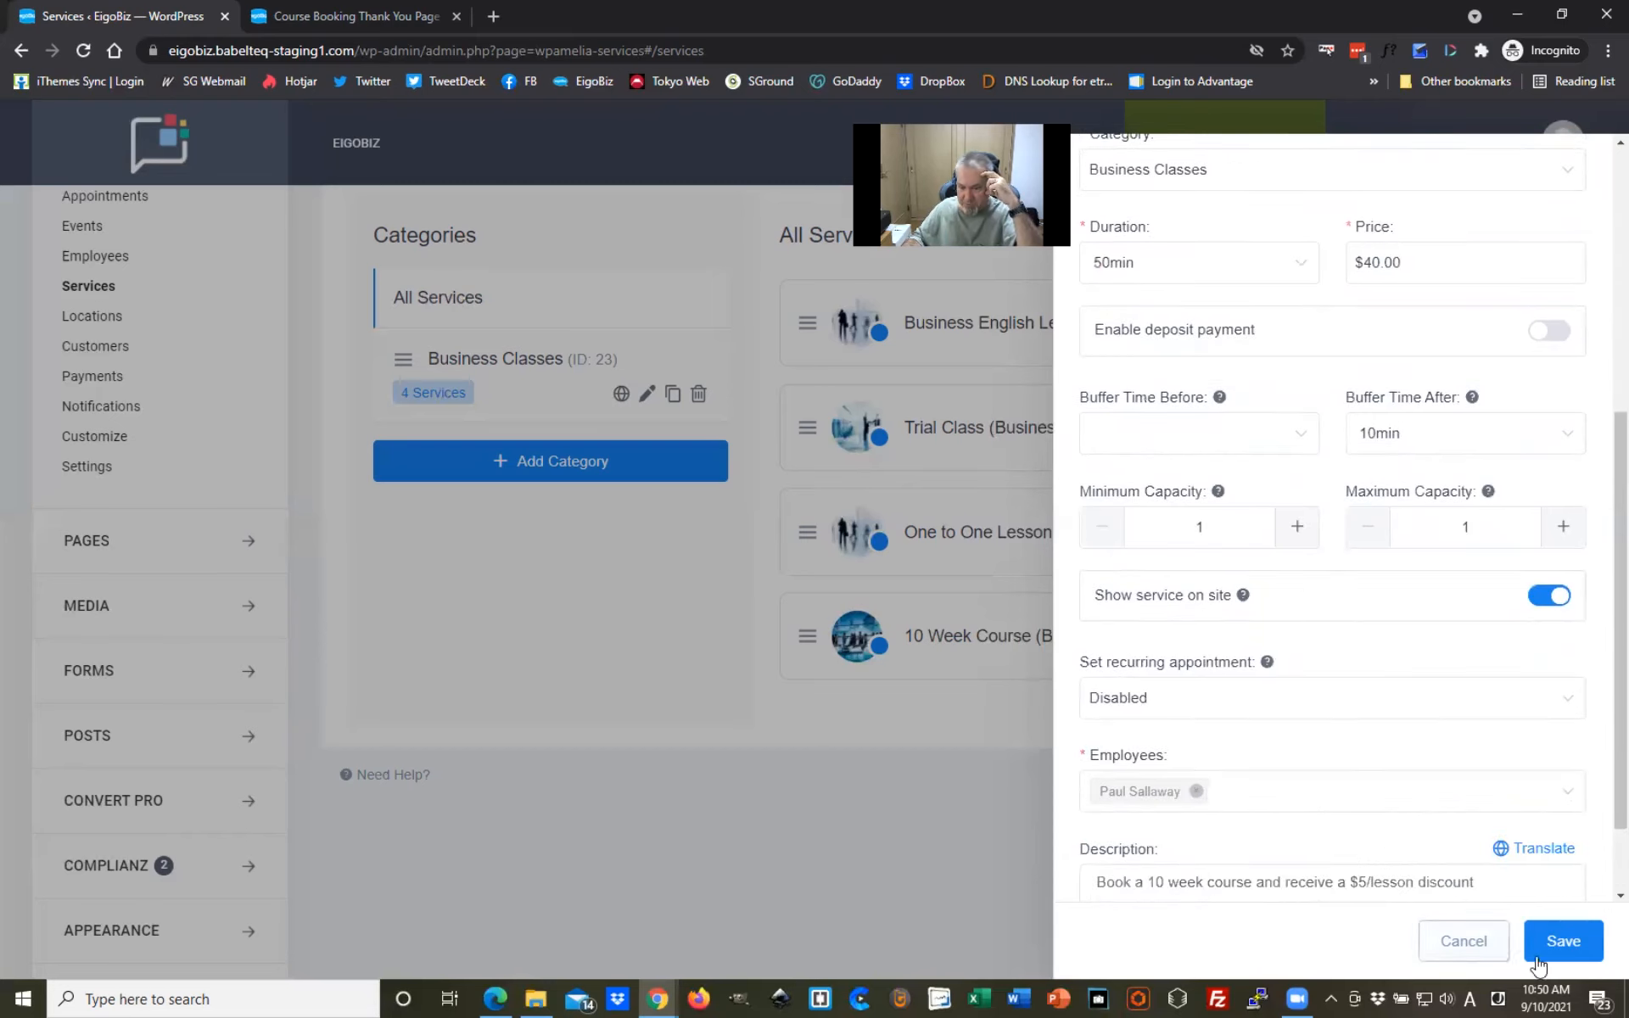
left_click(1564, 944)
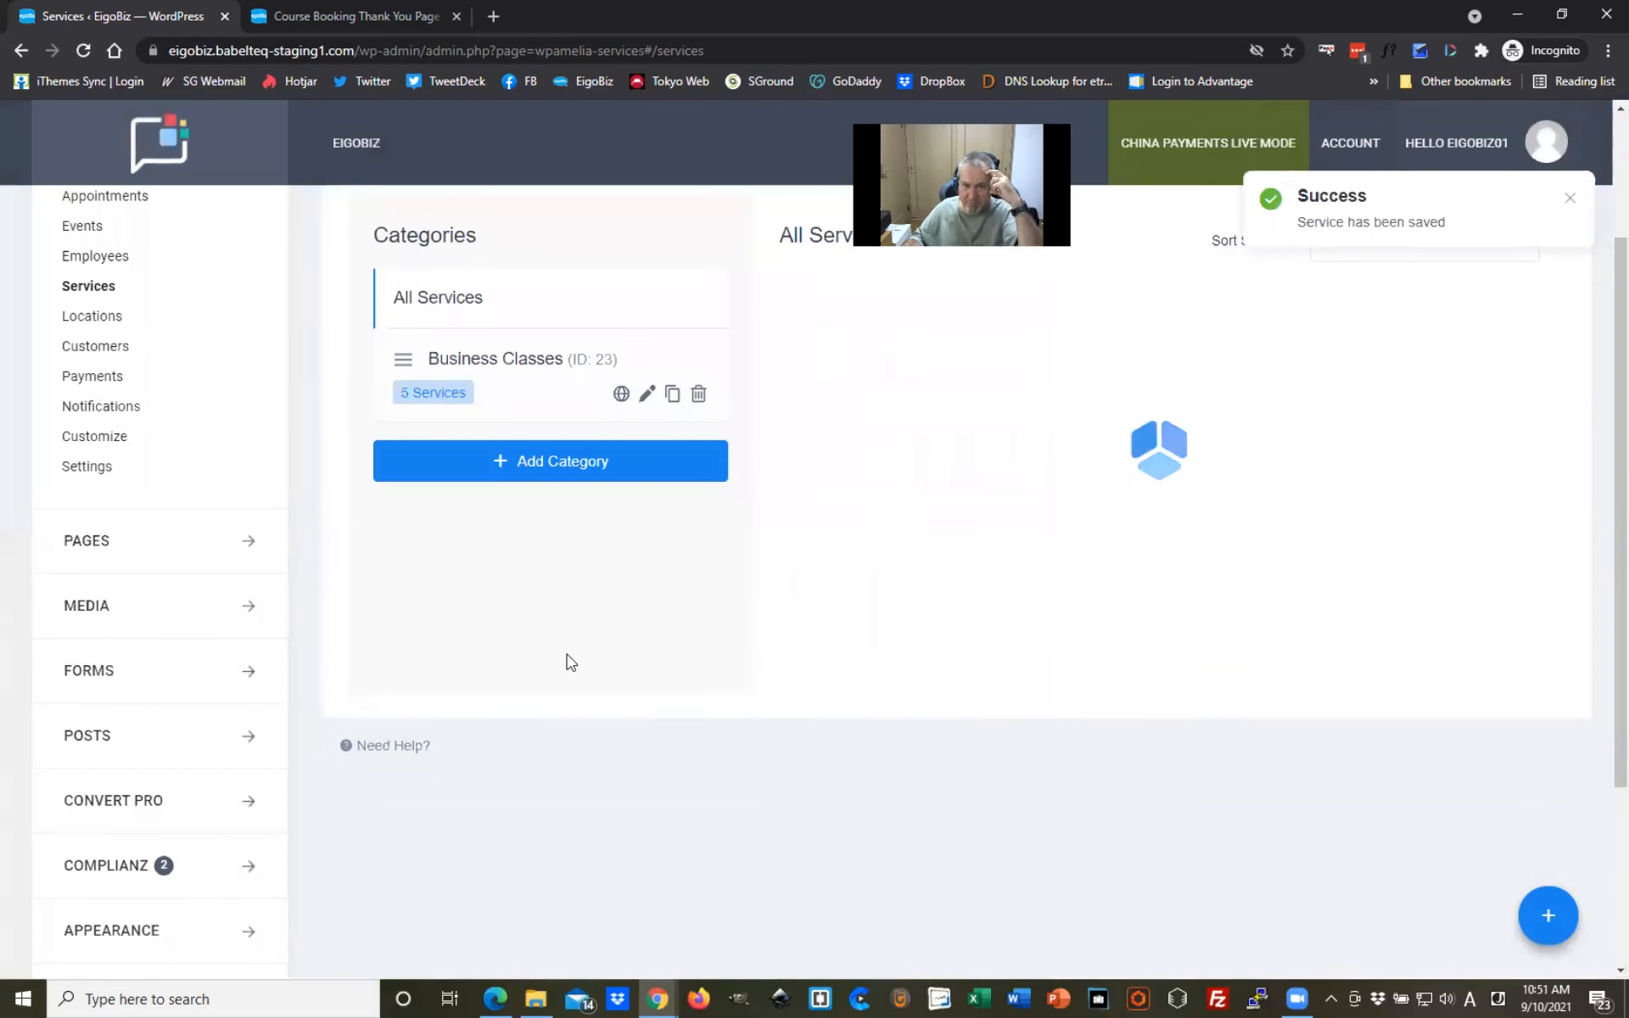
scroll(728, 674, "up", 1)
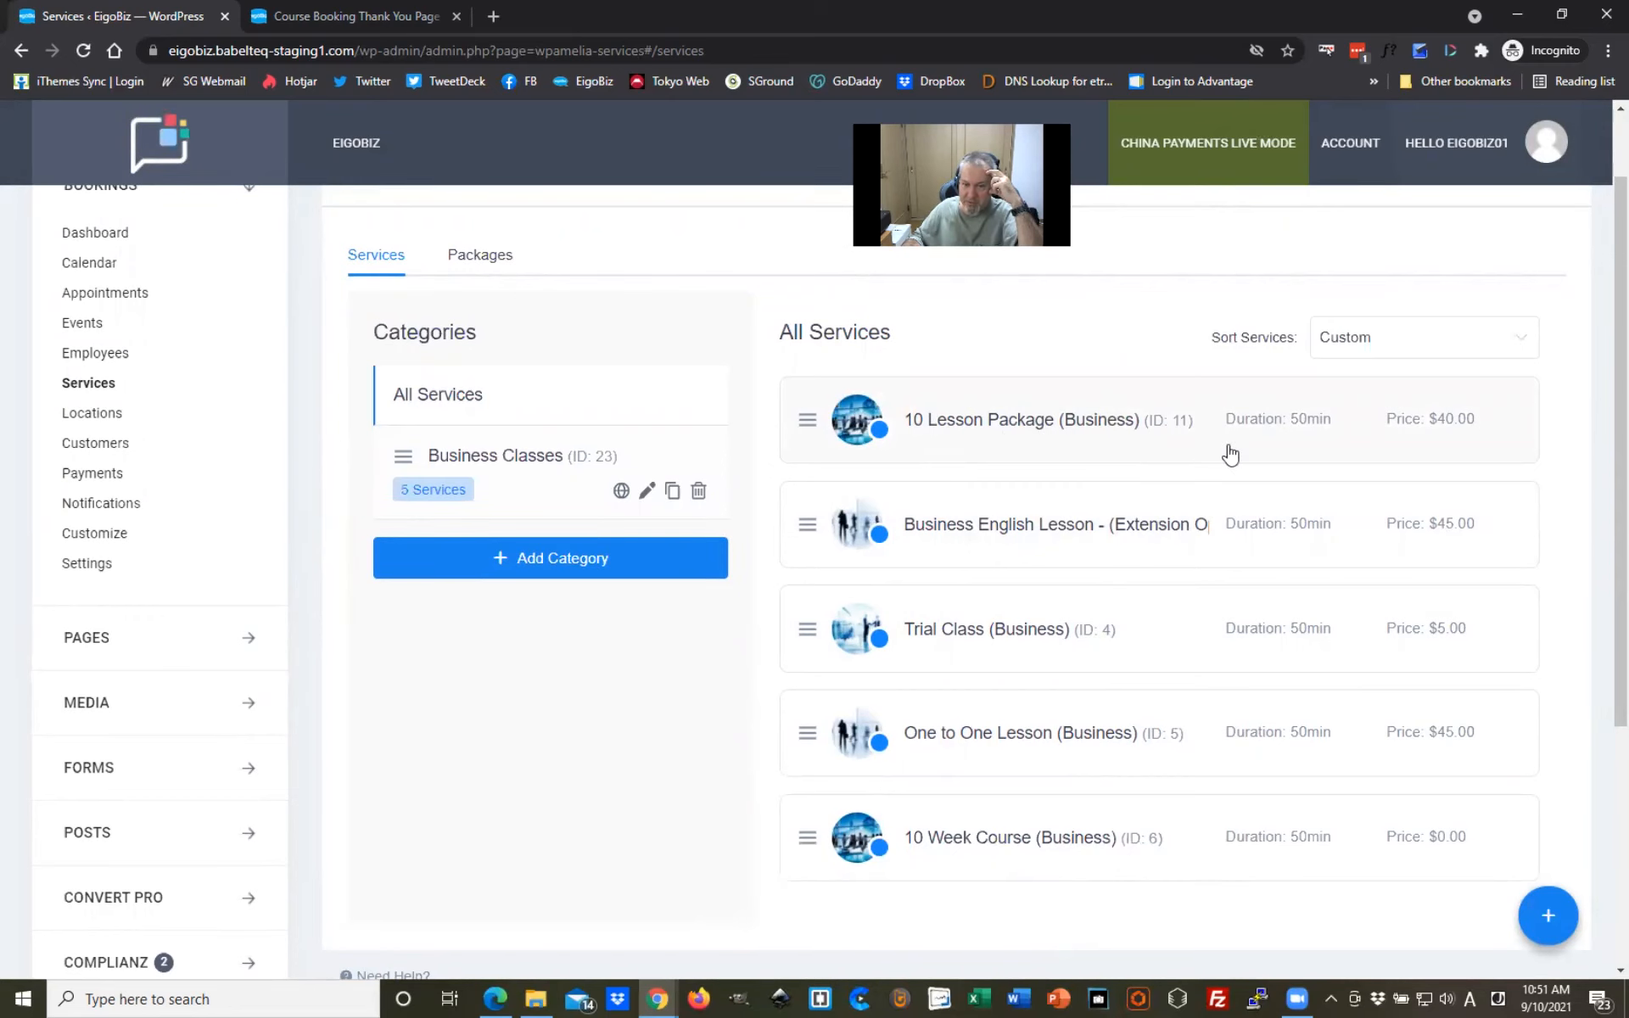
scroll(640, 674, "up", 1)
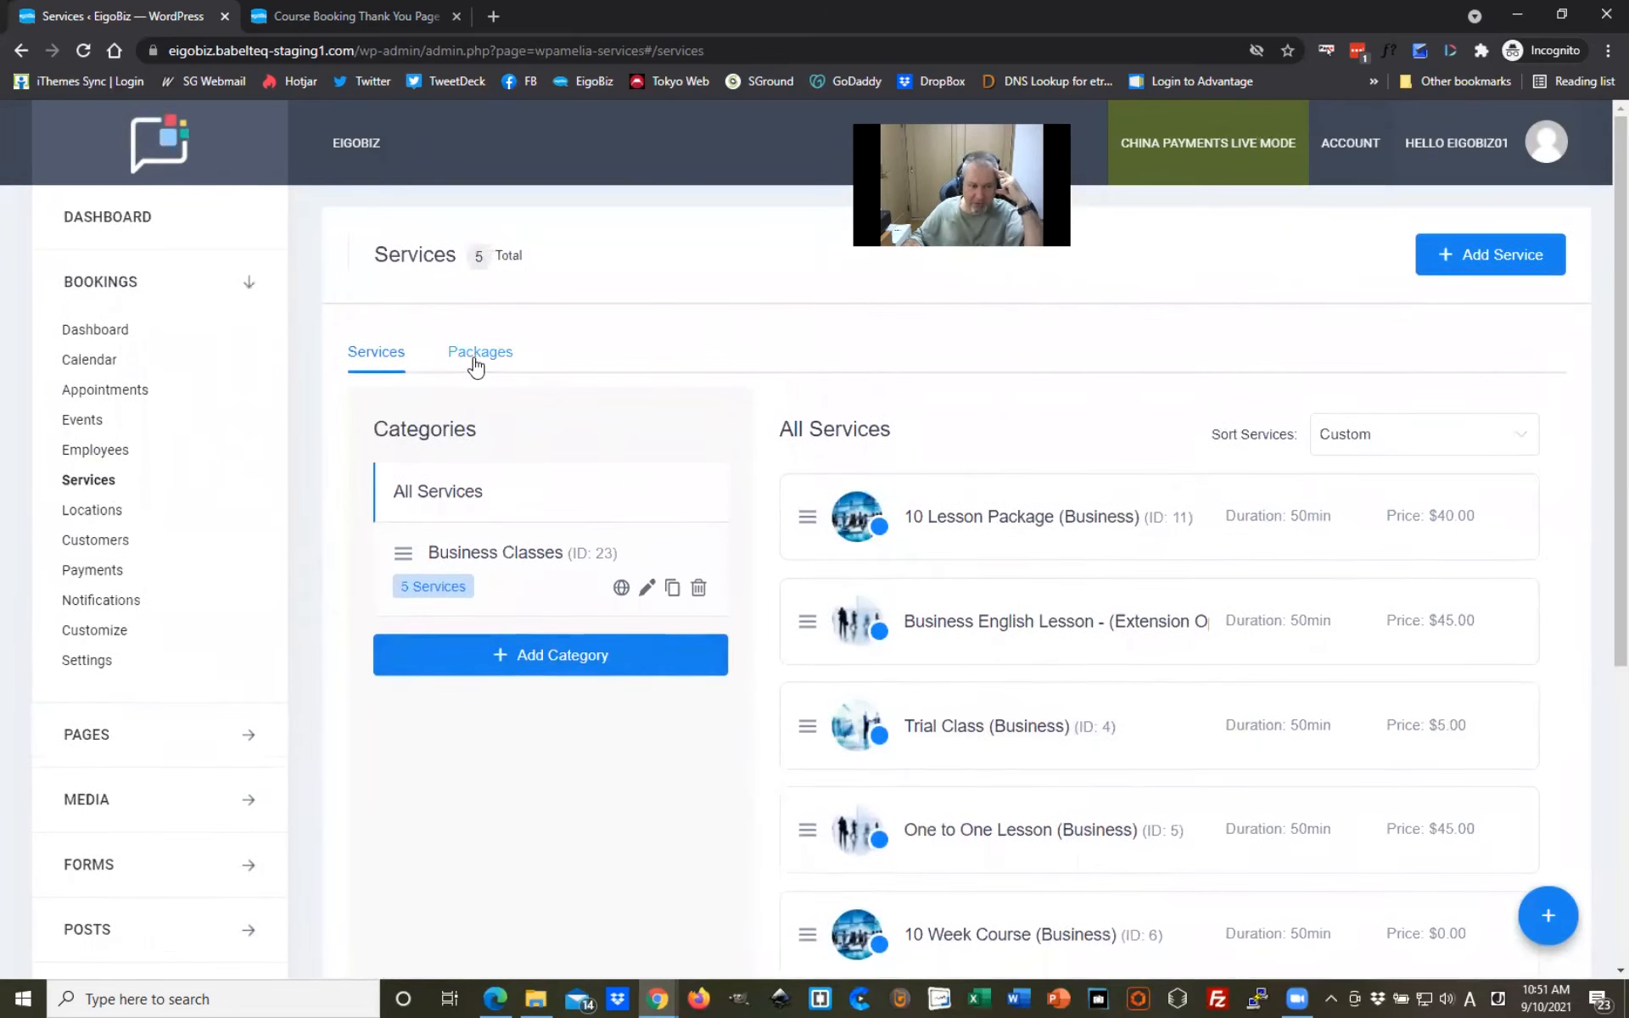
Step: Start a new package and name it 10 Week Express Business English
left_click(476, 367)
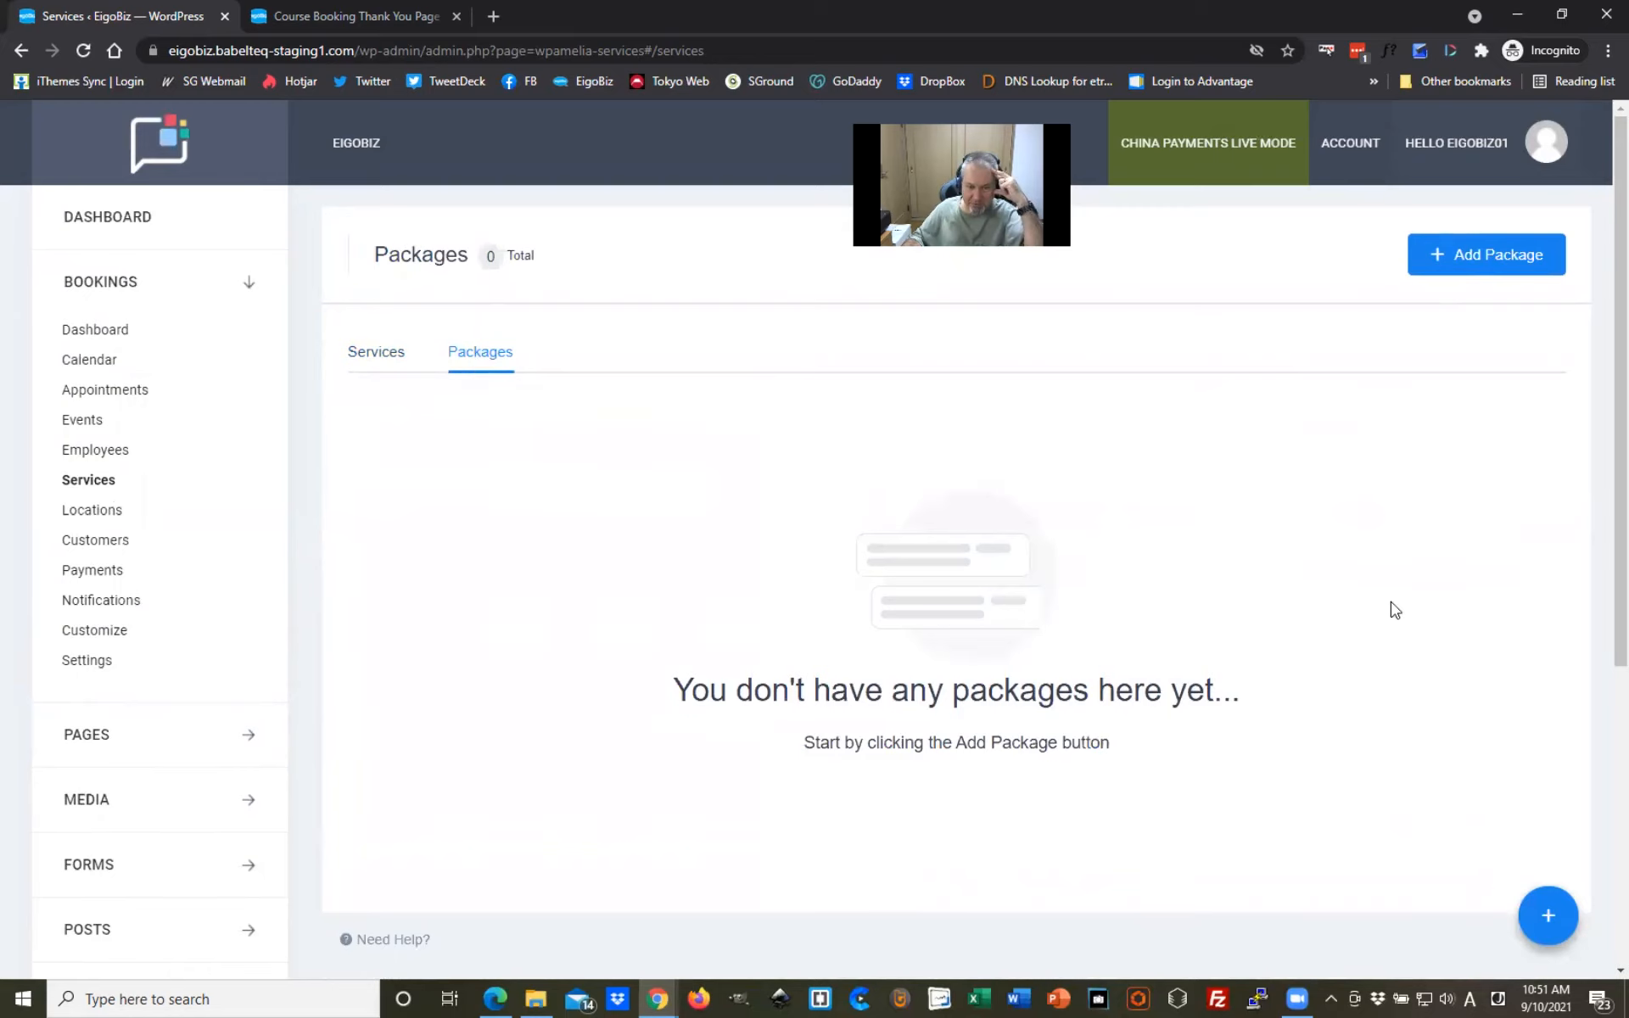
left_click(1492, 268)
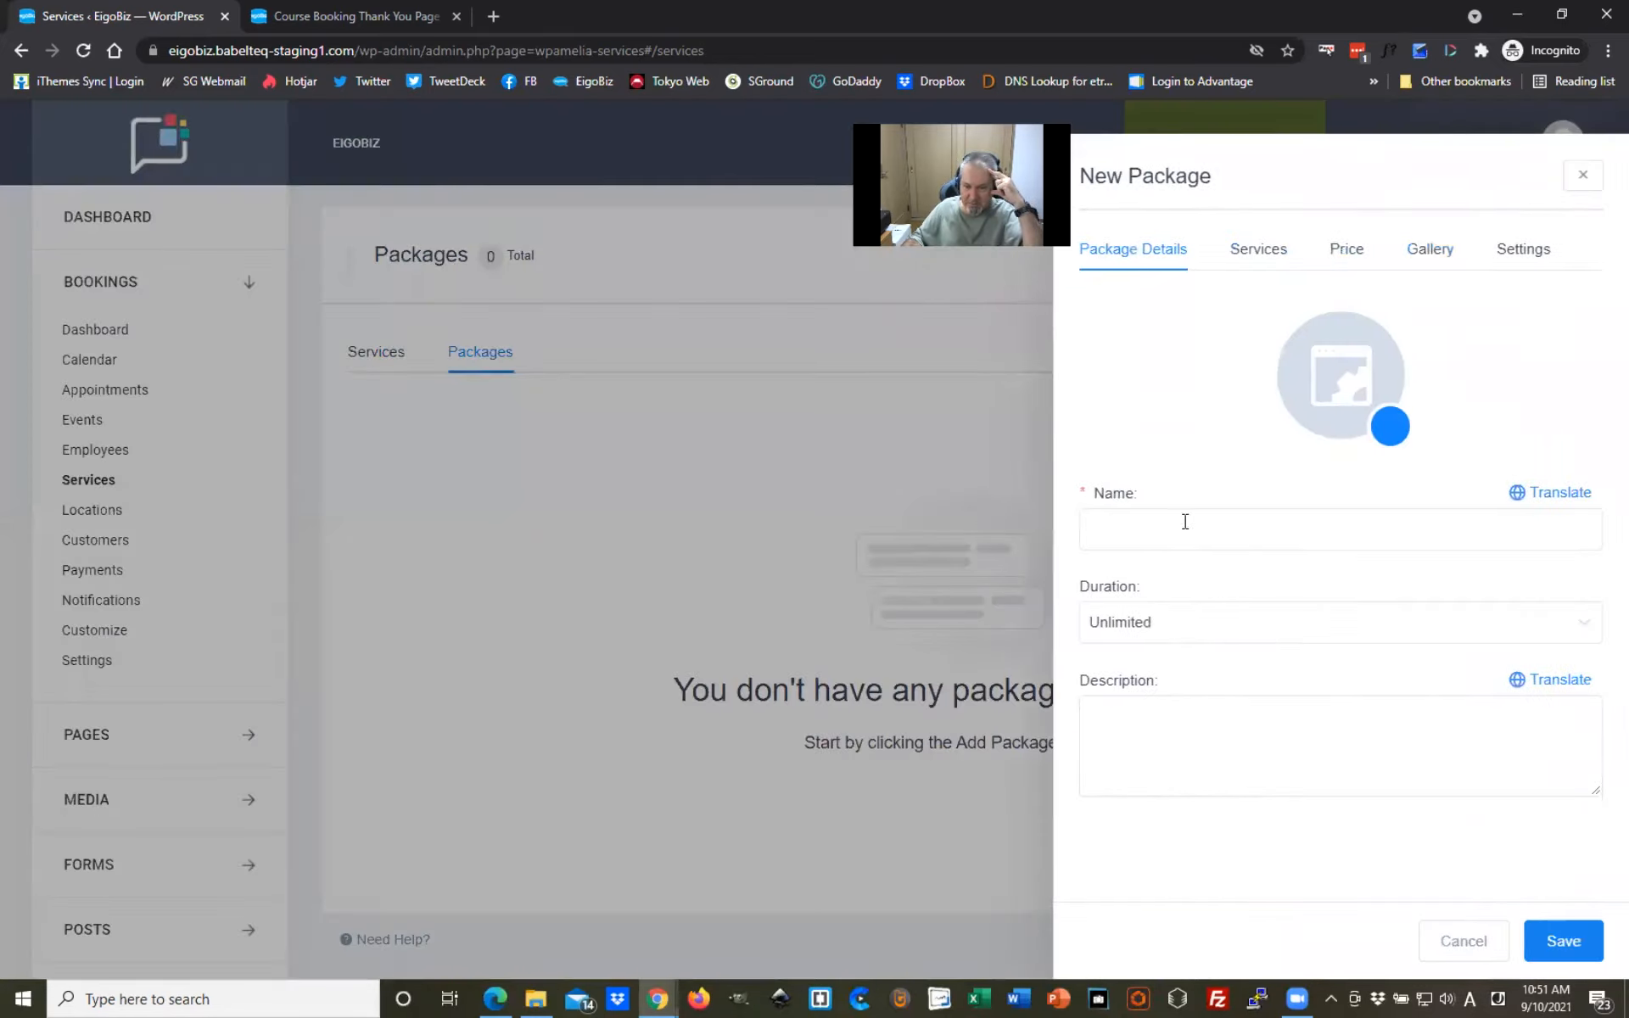
left_click(1178, 531)
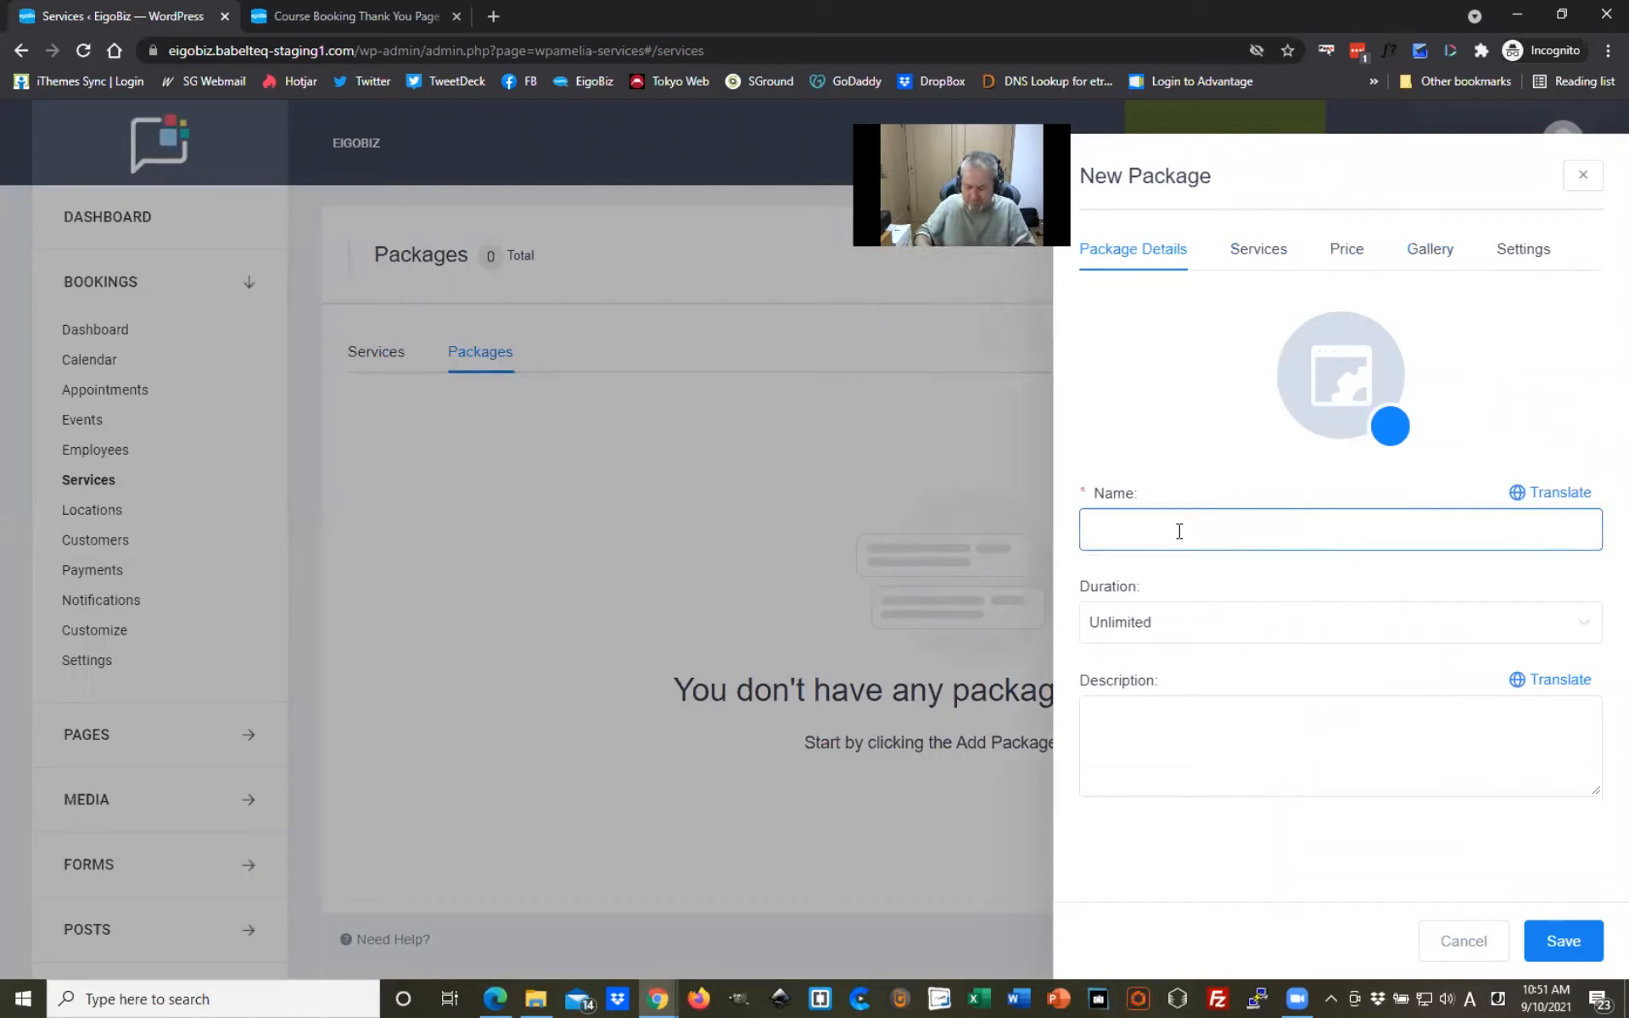
type("10 W")
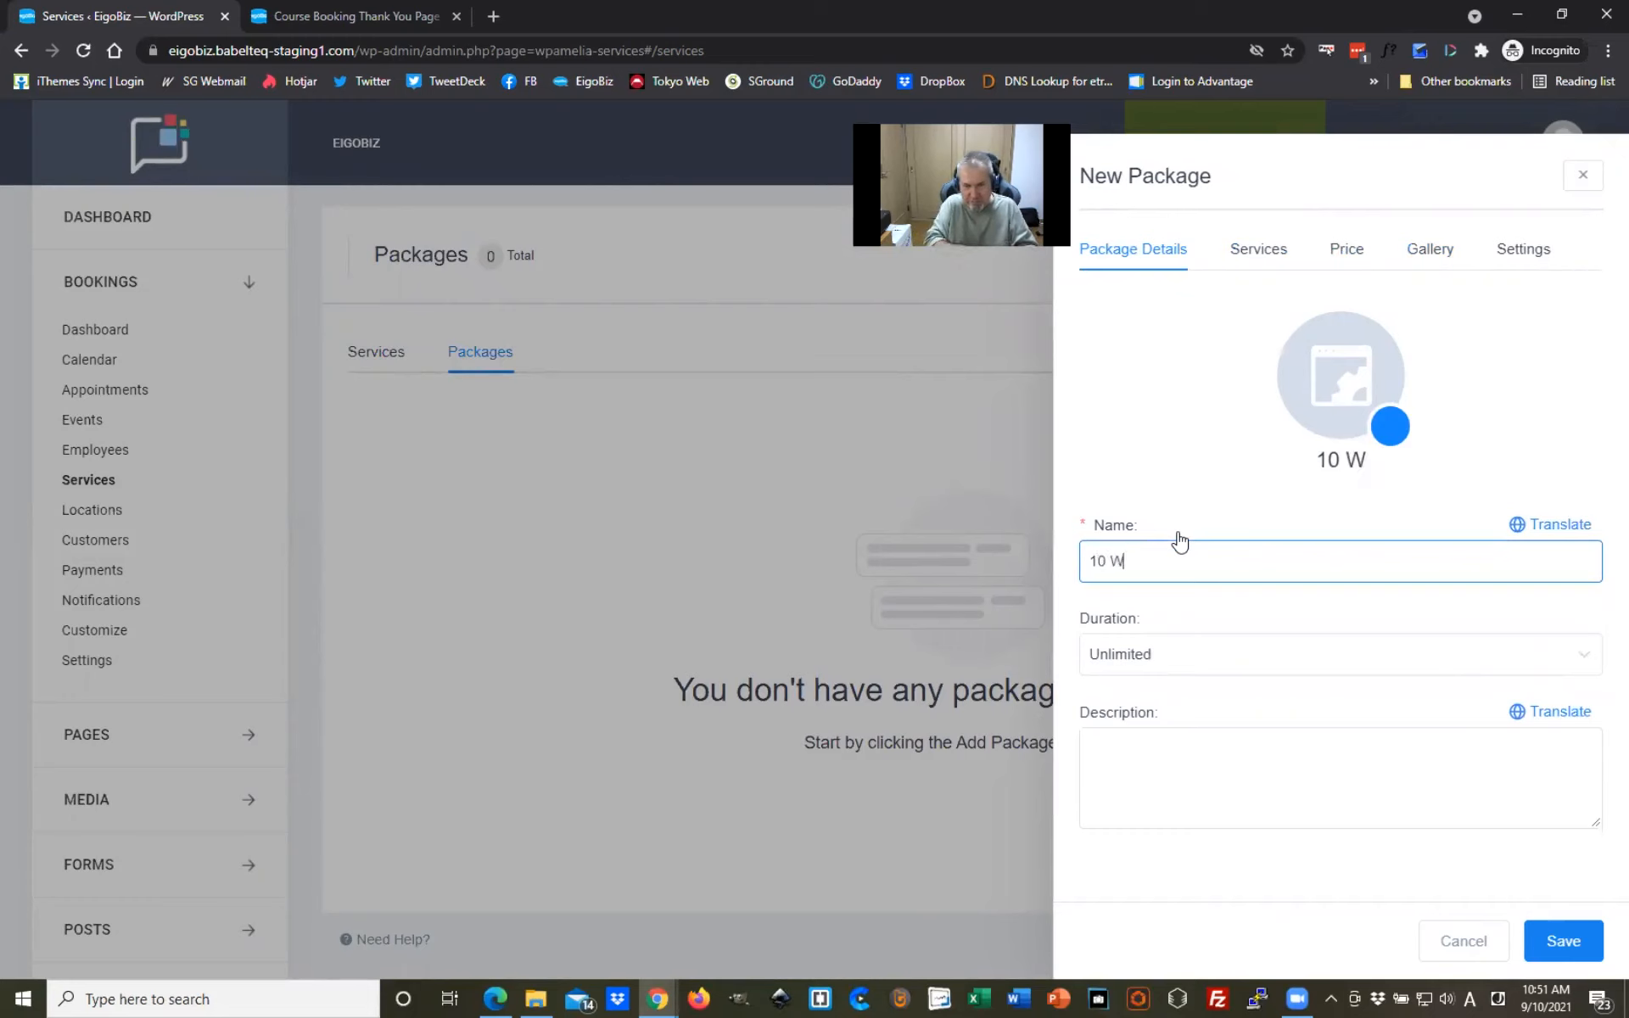
type("eek Ex")
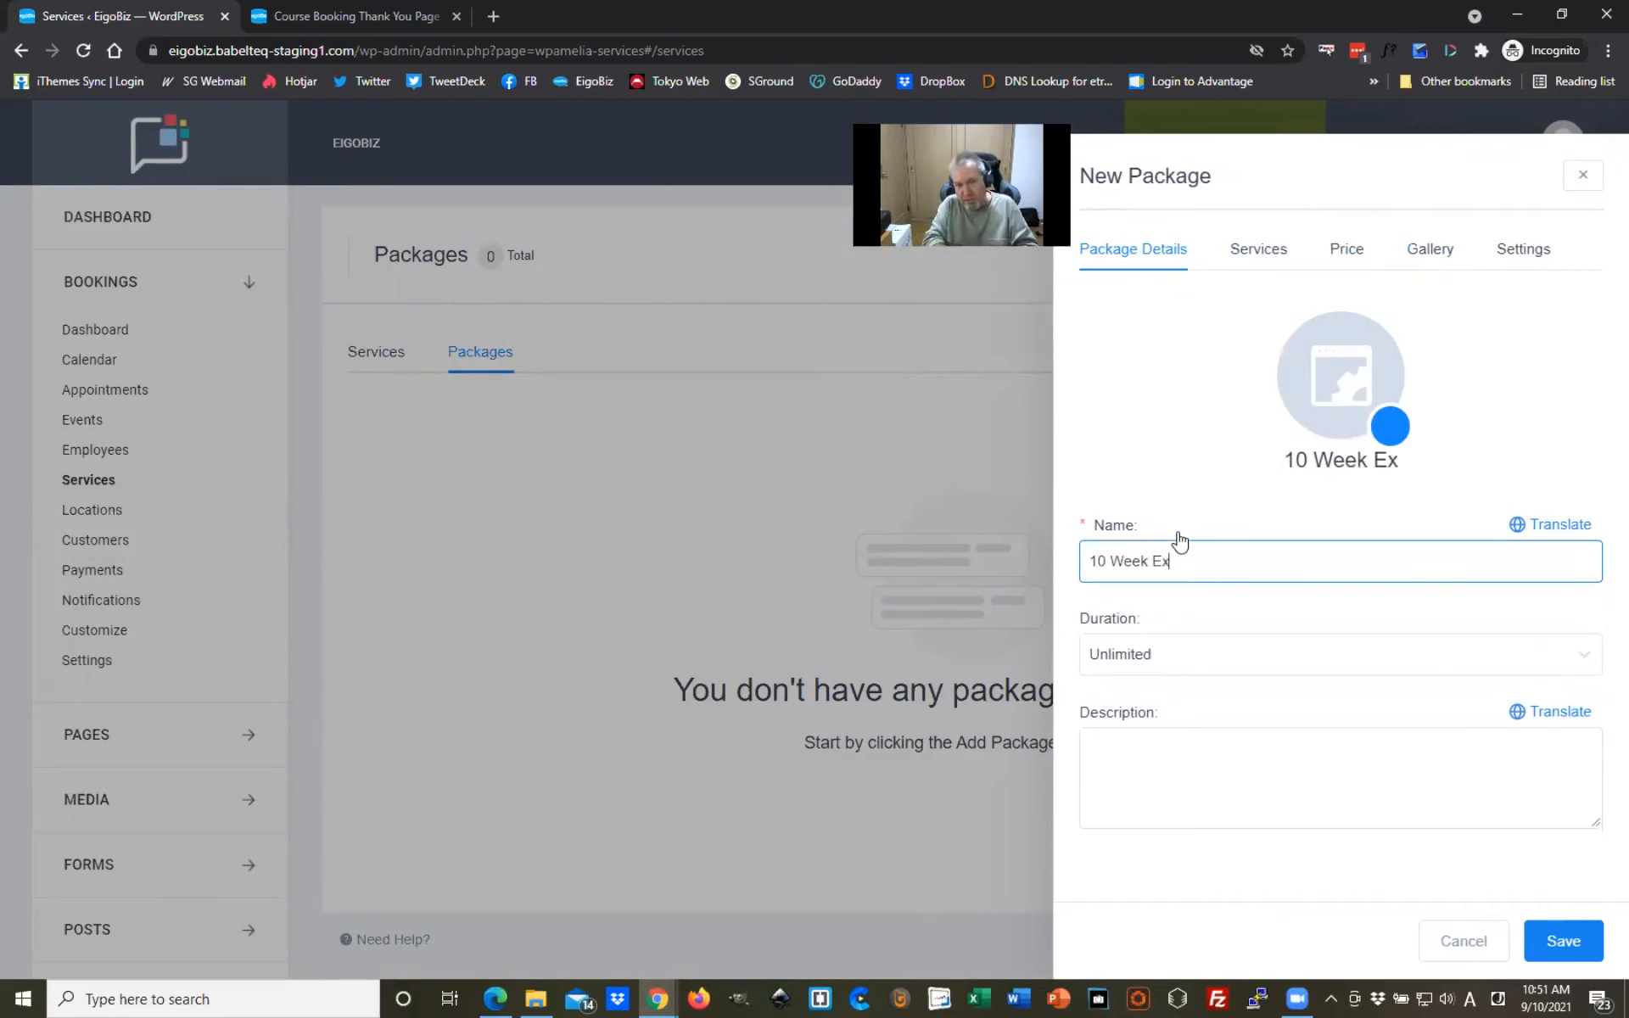
type("press B")
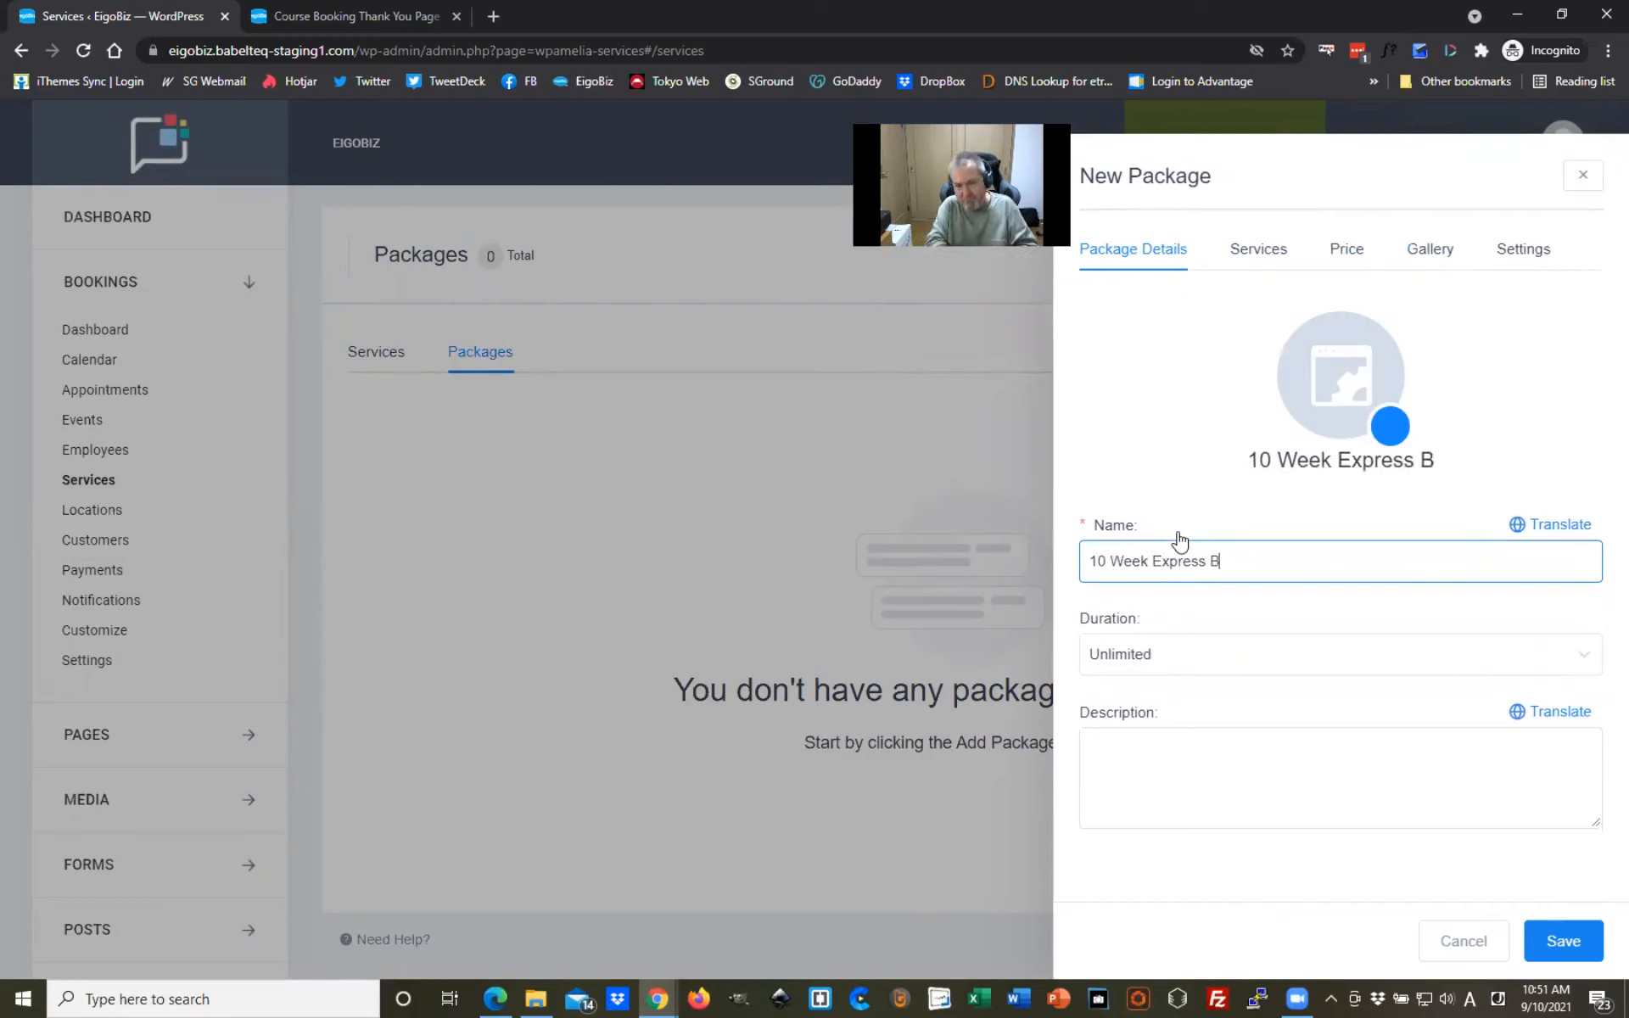
type("usiness English")
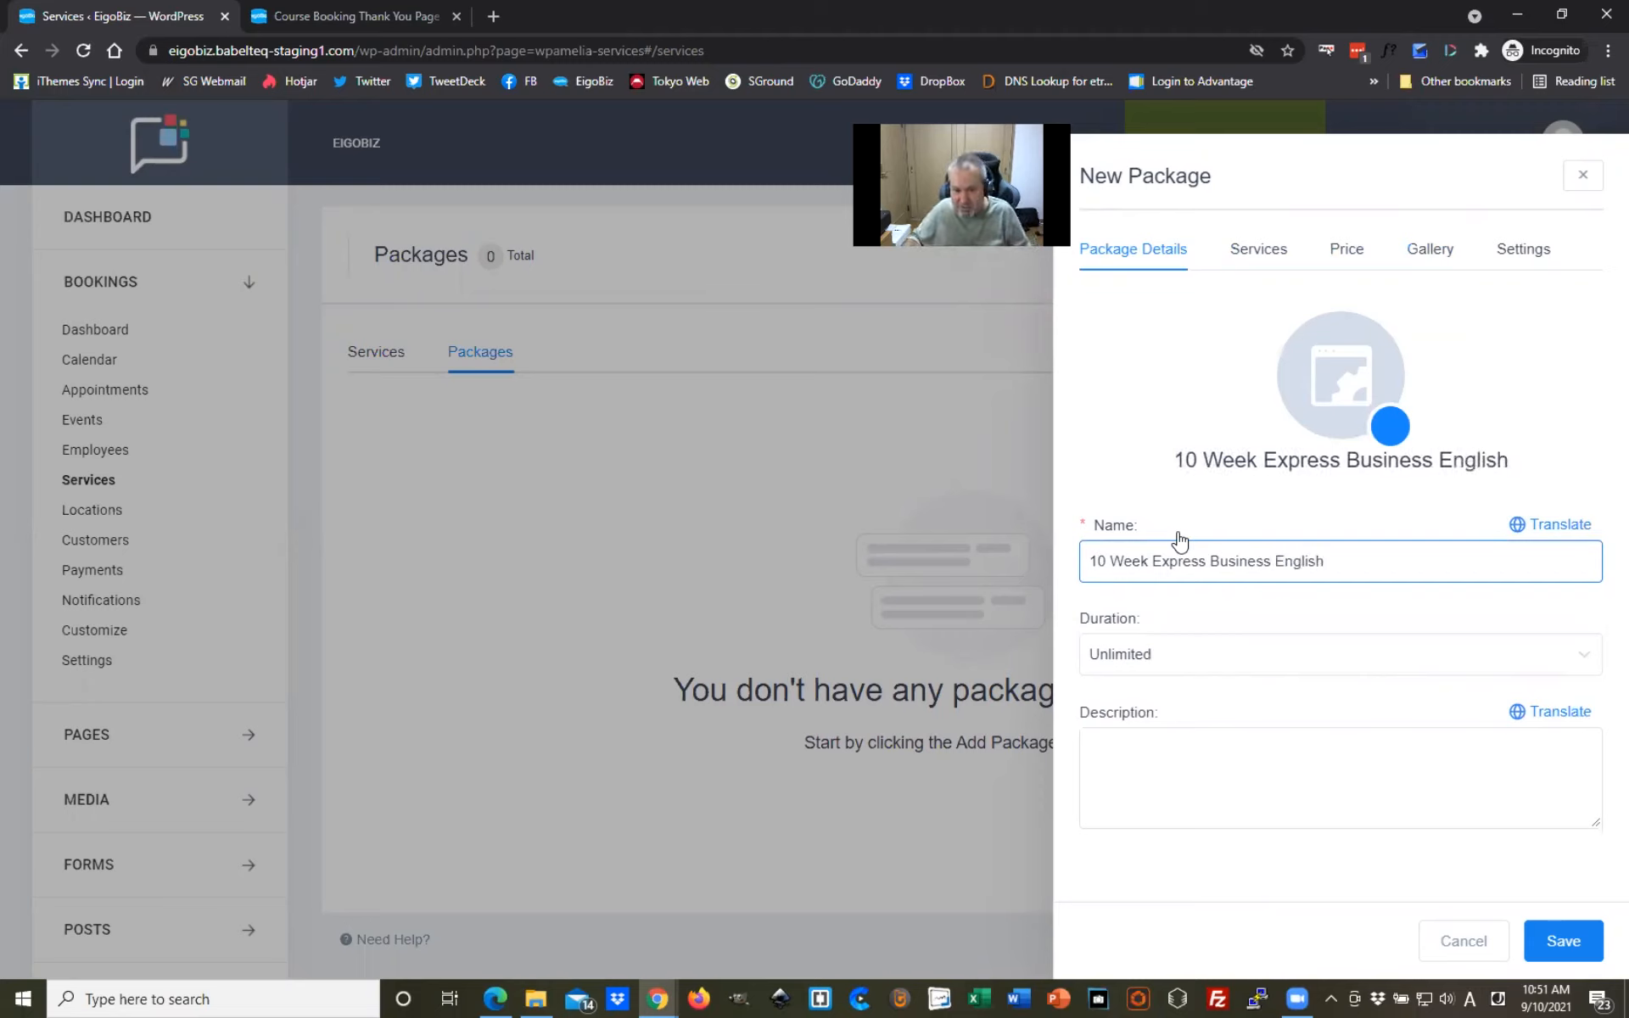
left_click(1134, 367)
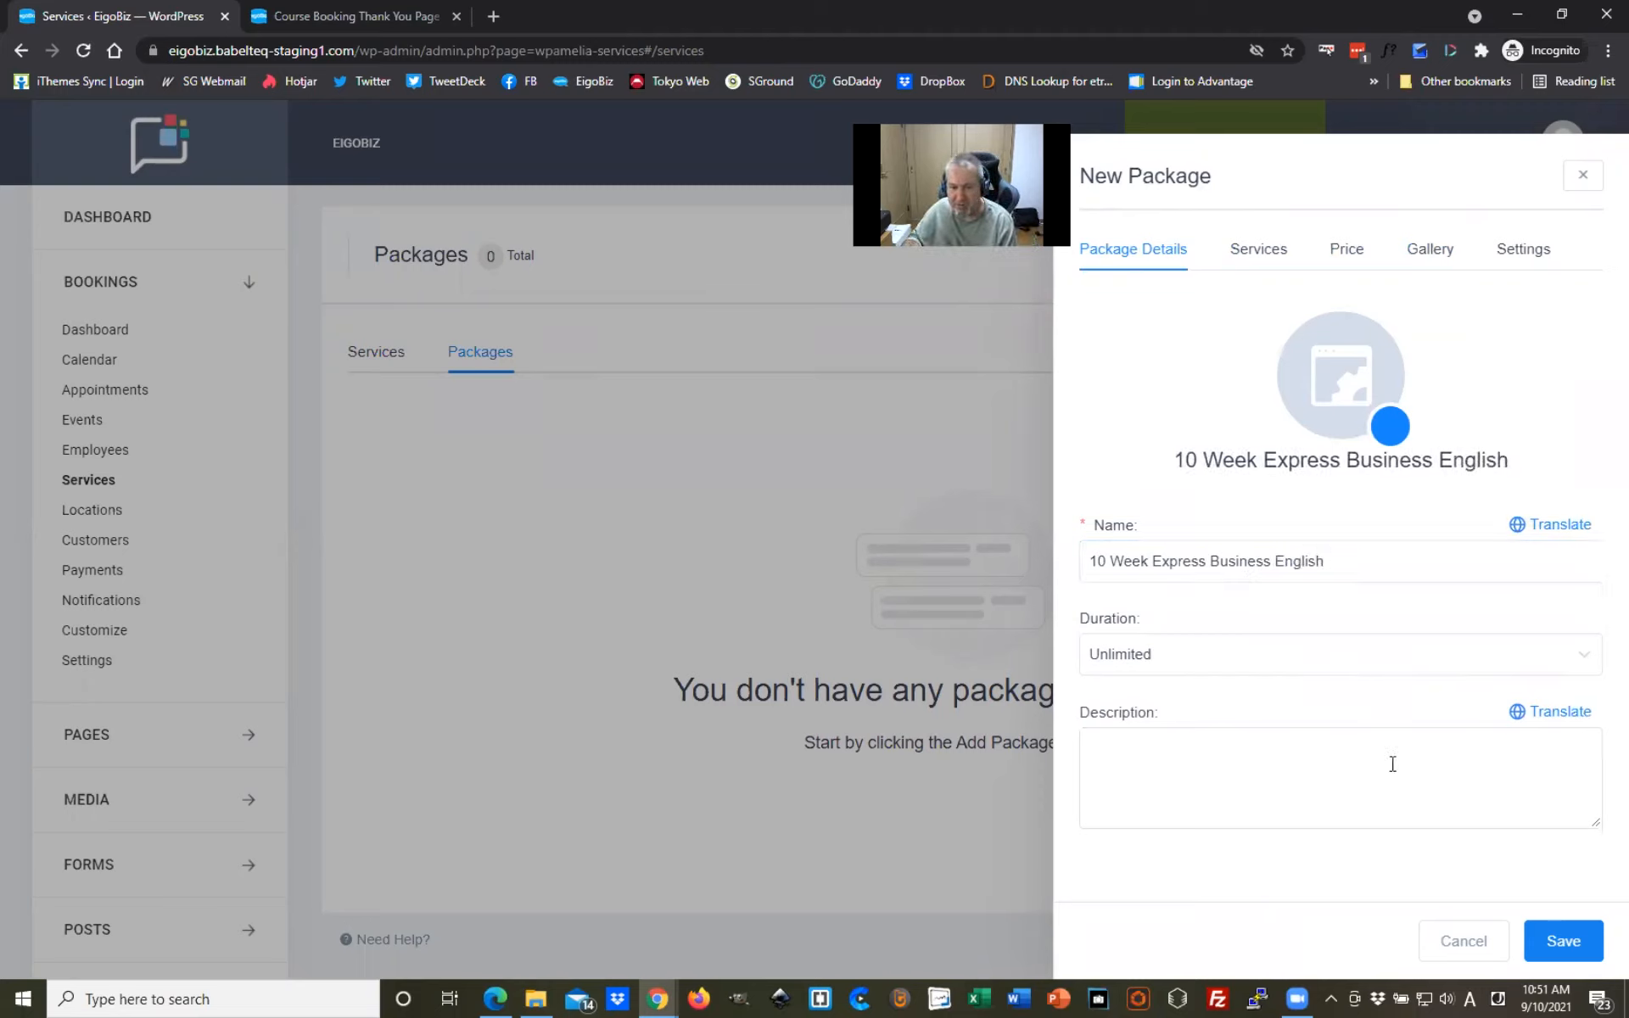
Step: Limit the package's duration to 3 months
left_click(1265, 673)
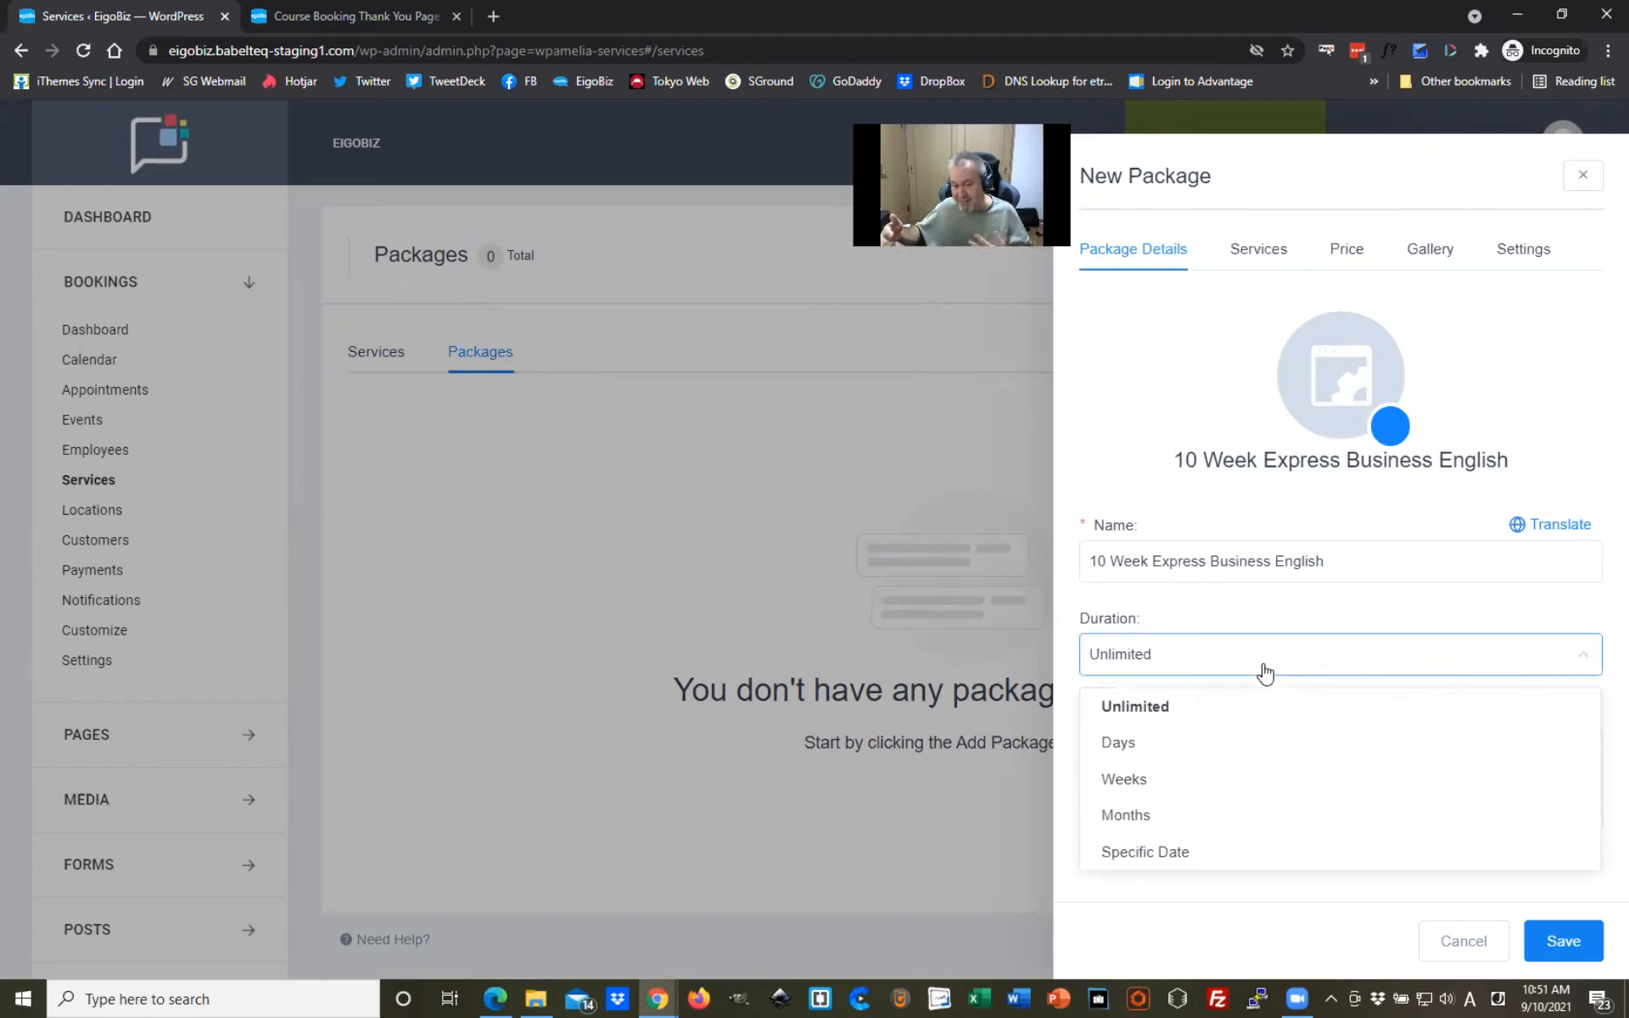
left_click(1147, 825)
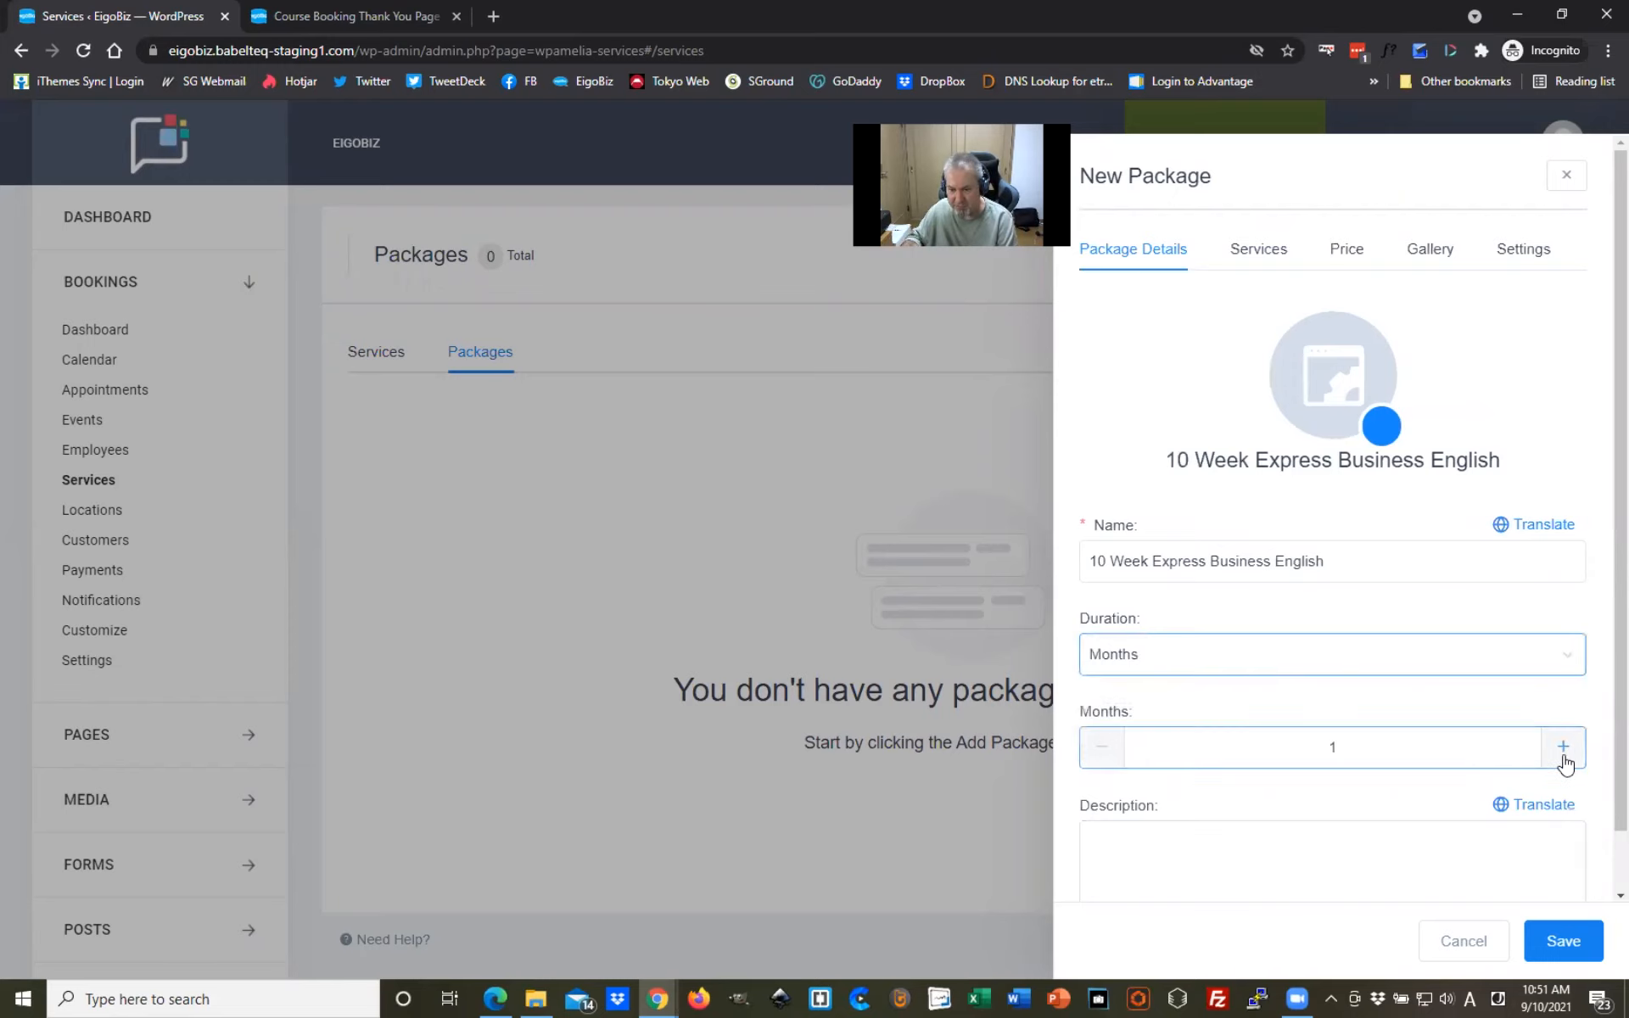
left_click(1099, 751)
Step: Enter the package description "Please use your lesson appointments within 3 months."
scroll(1205, 492, "down", 1)
left_click(1205, 775)
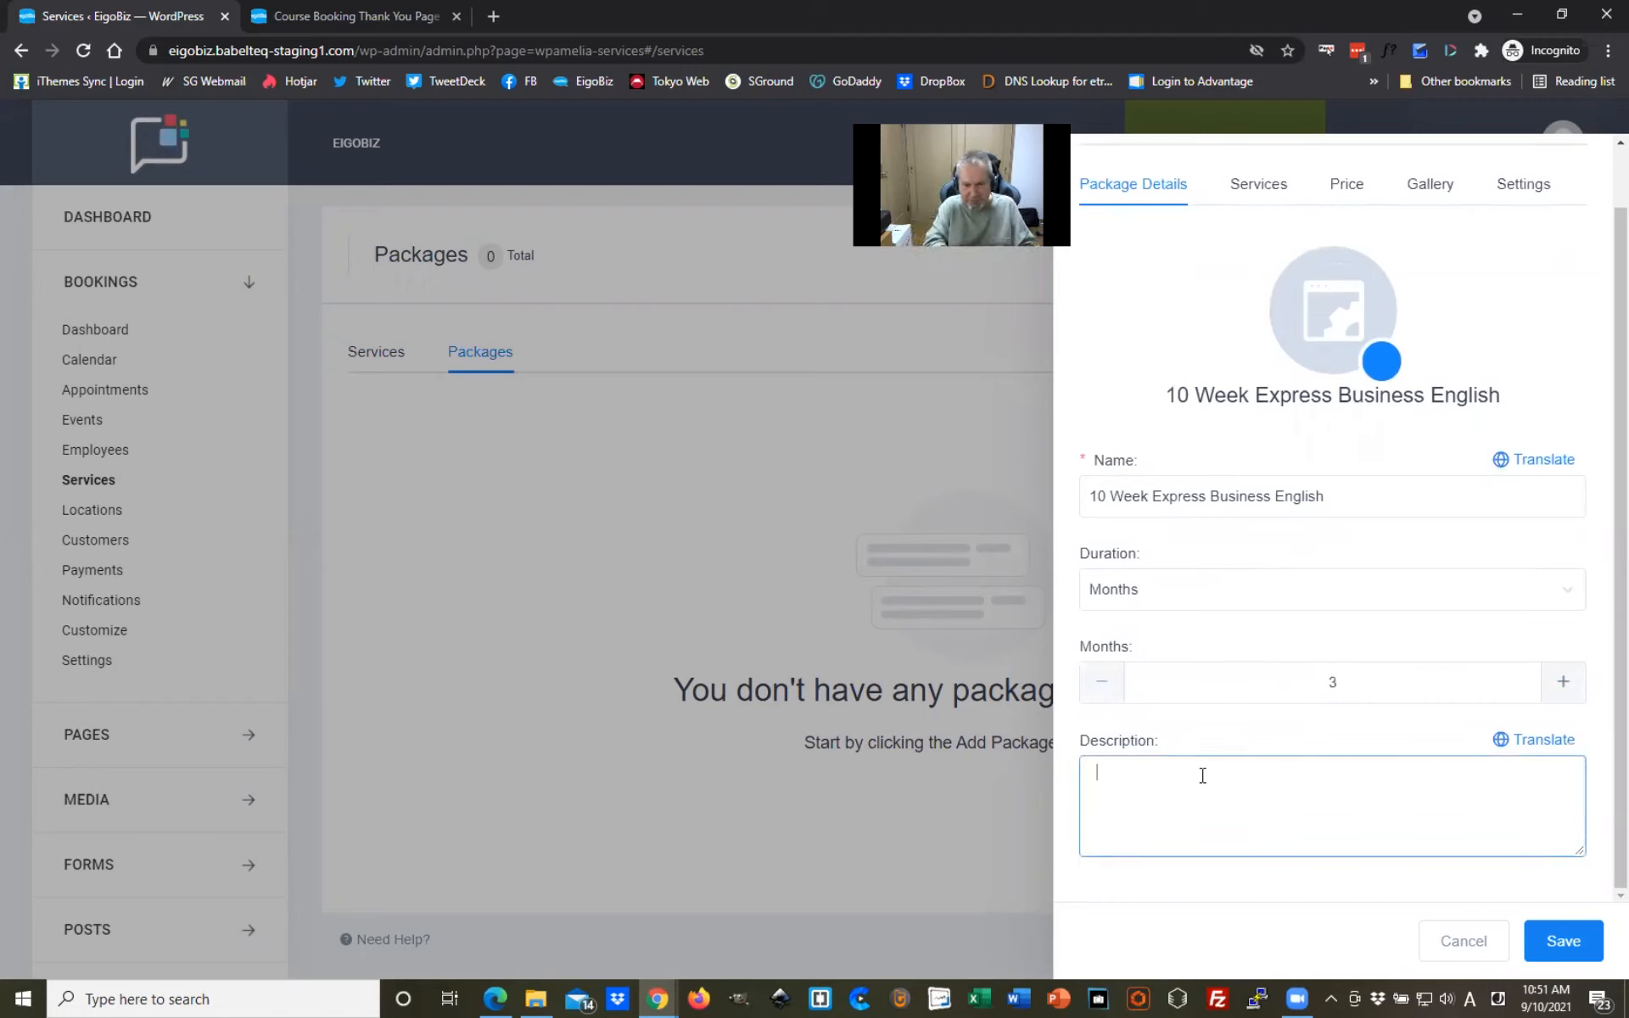
type("Ple")
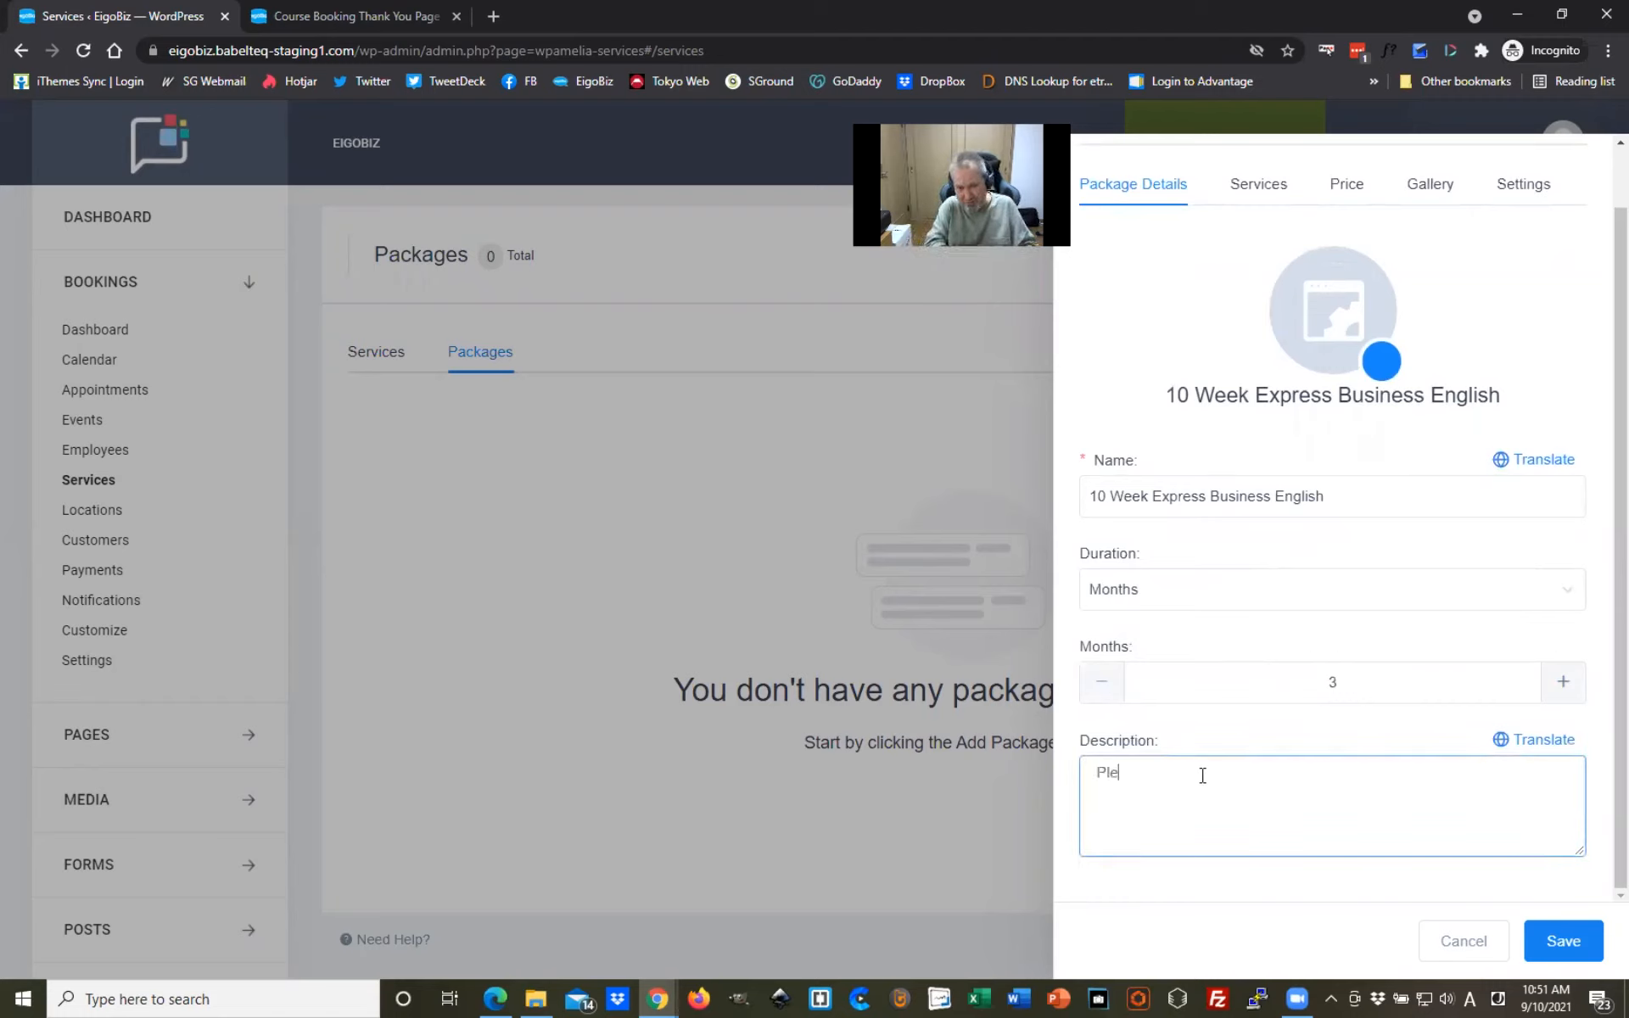
type("ase use y")
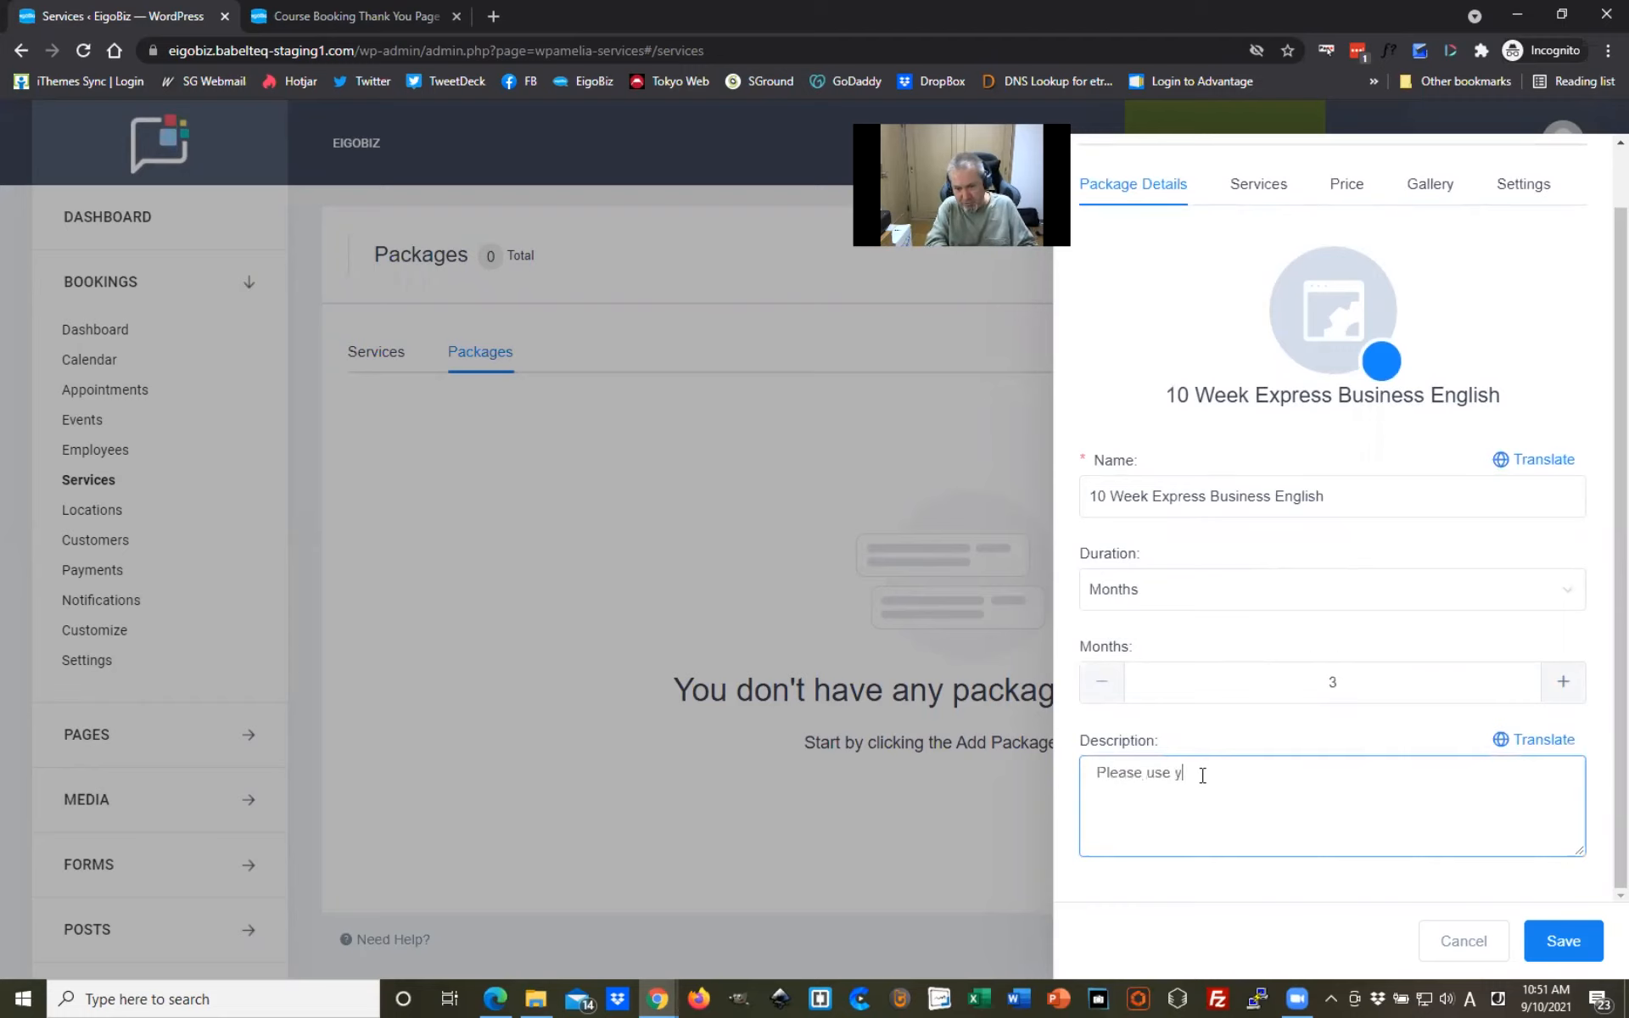
type("our lesson ")
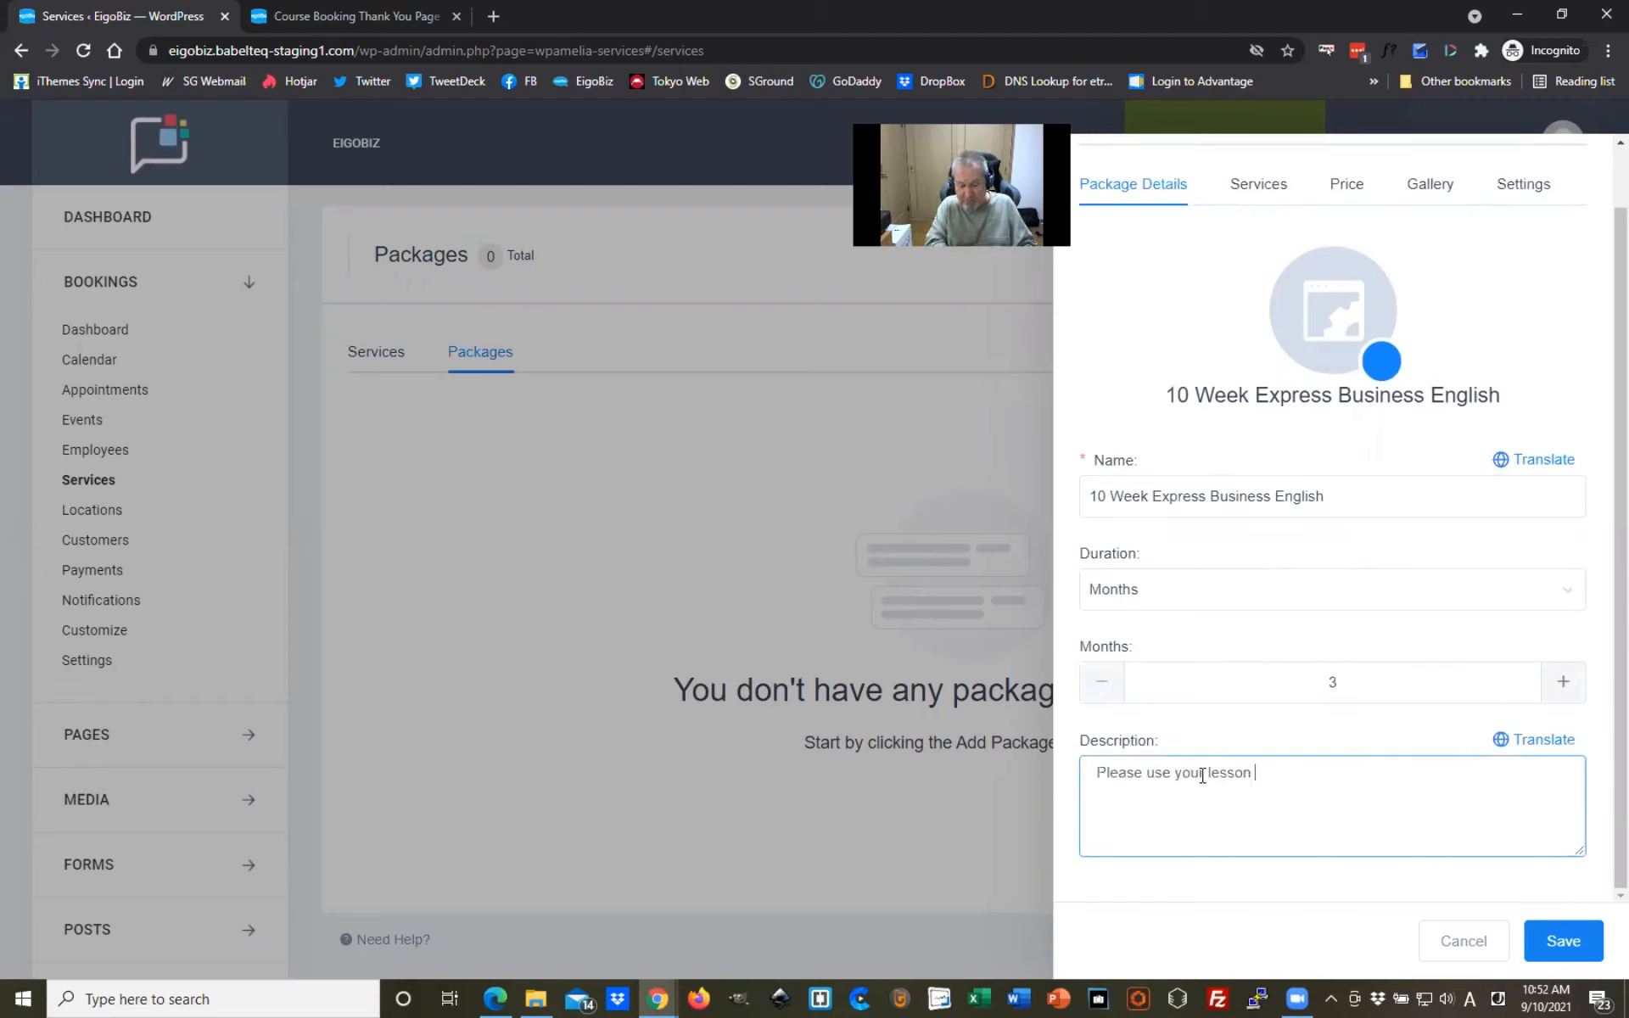
type("appo")
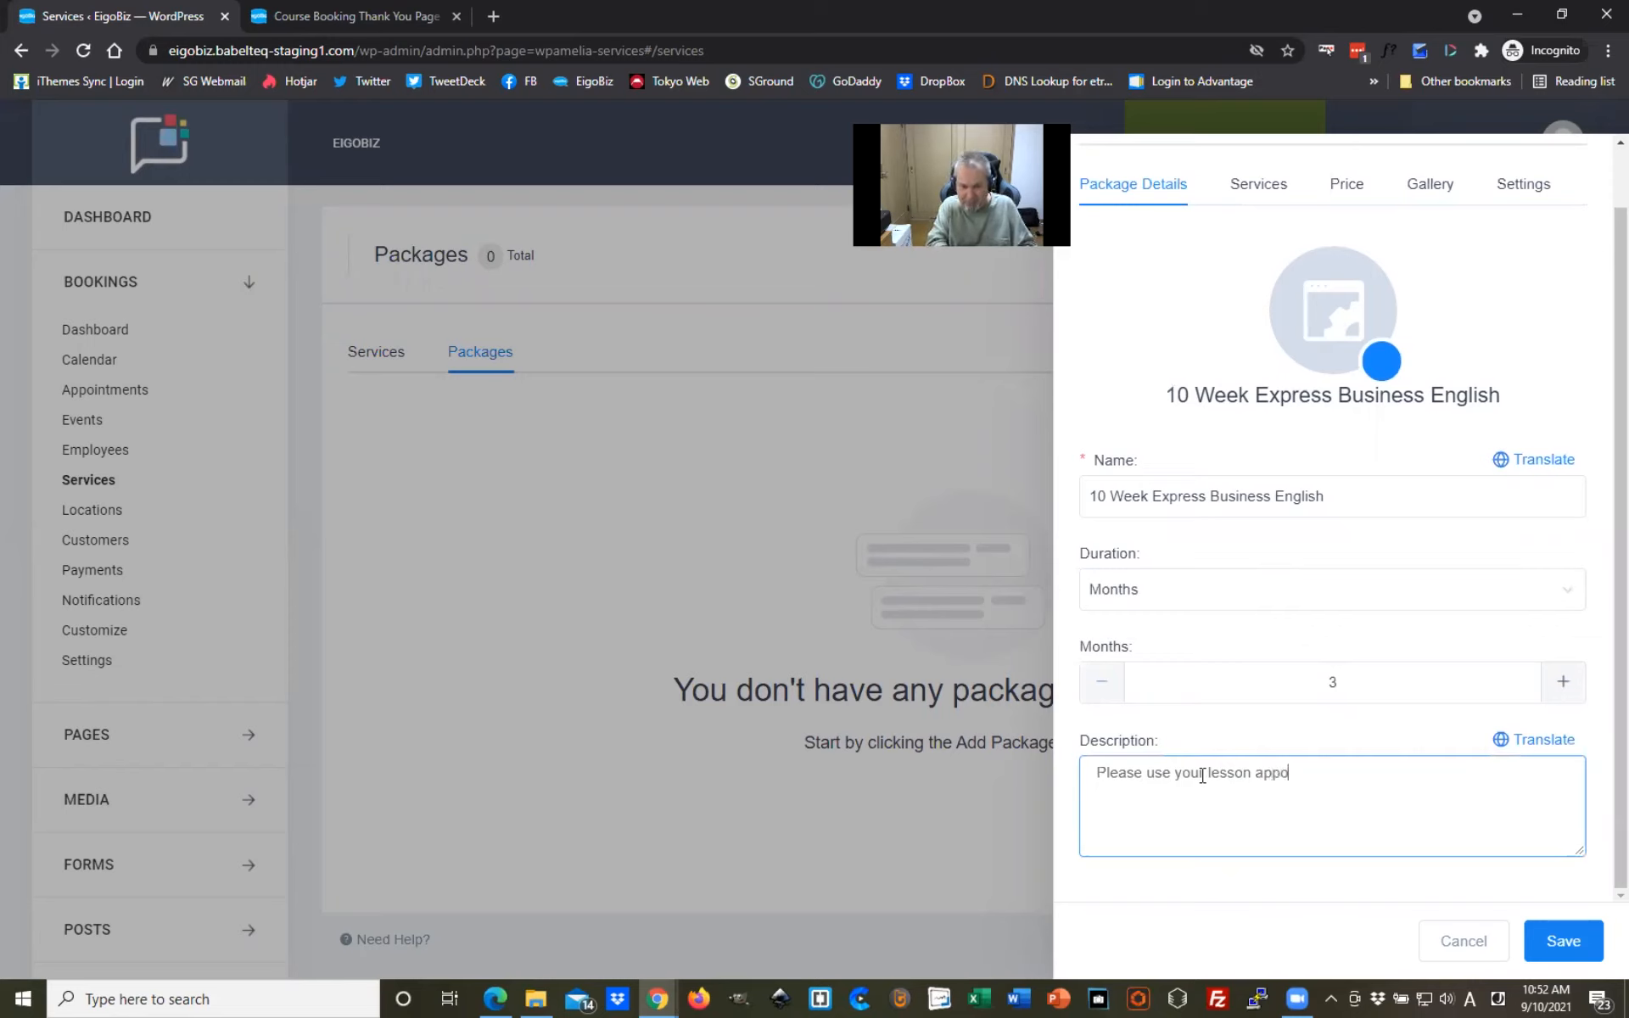
type("intments with")
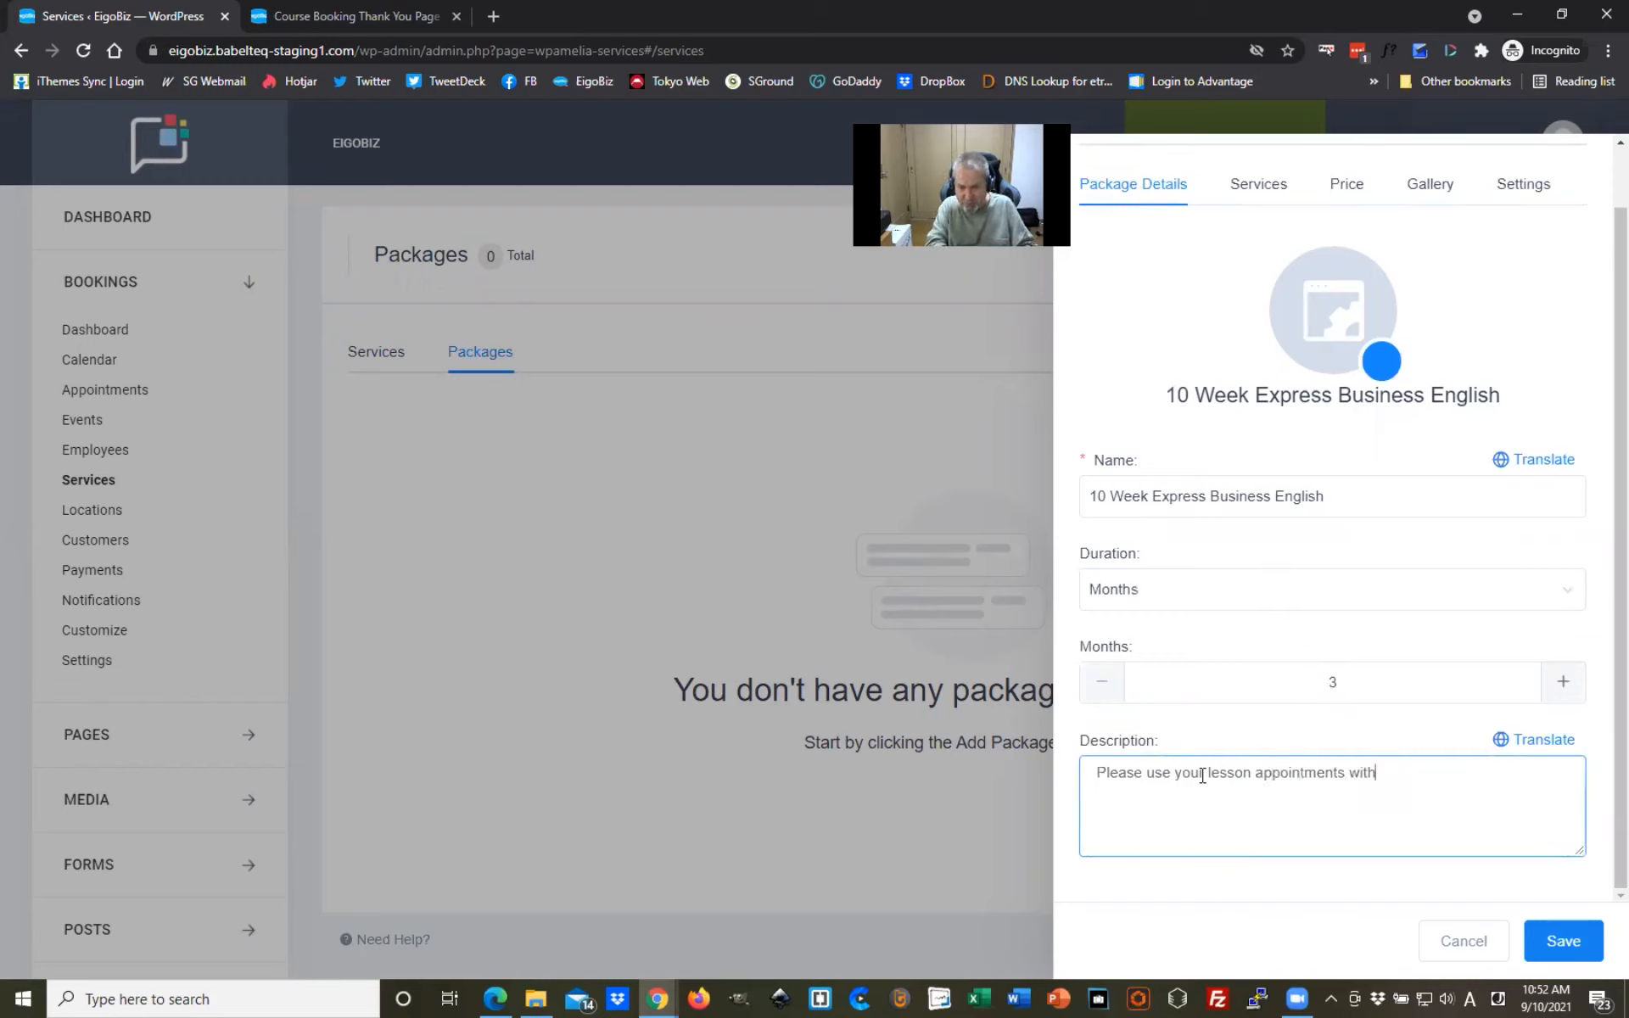
type("in 3 months.")
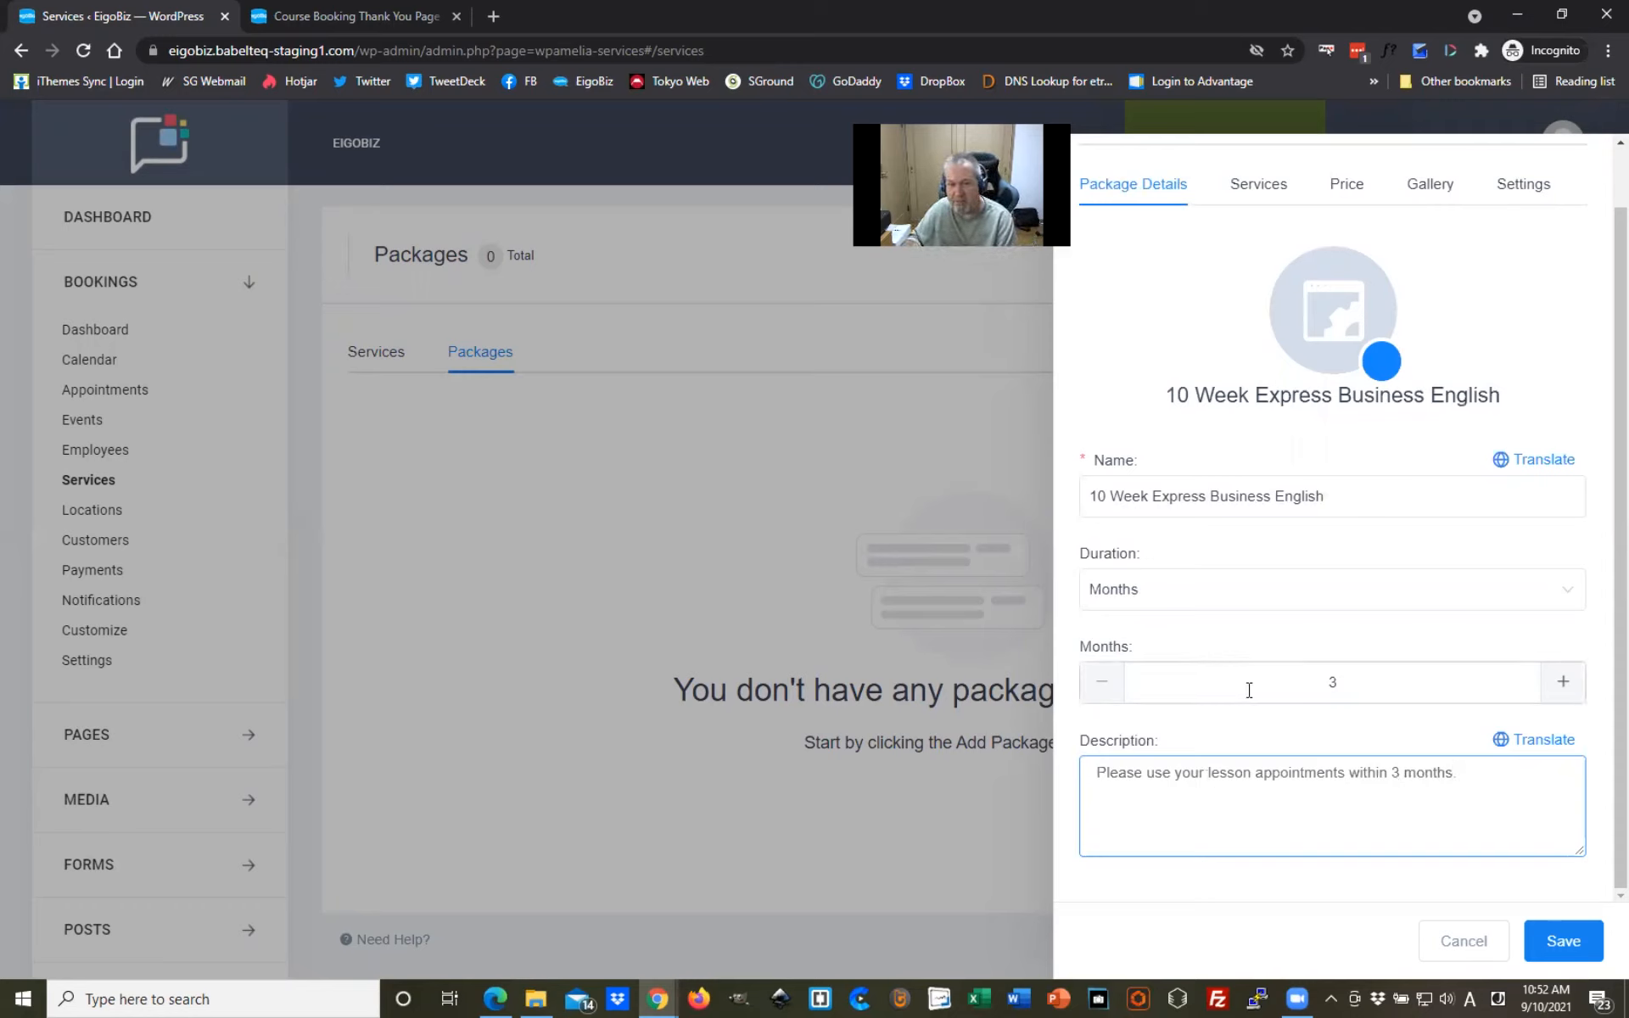
Step: Include the 10 Lesson Package (Business) service in the new package
left_click(1261, 188)
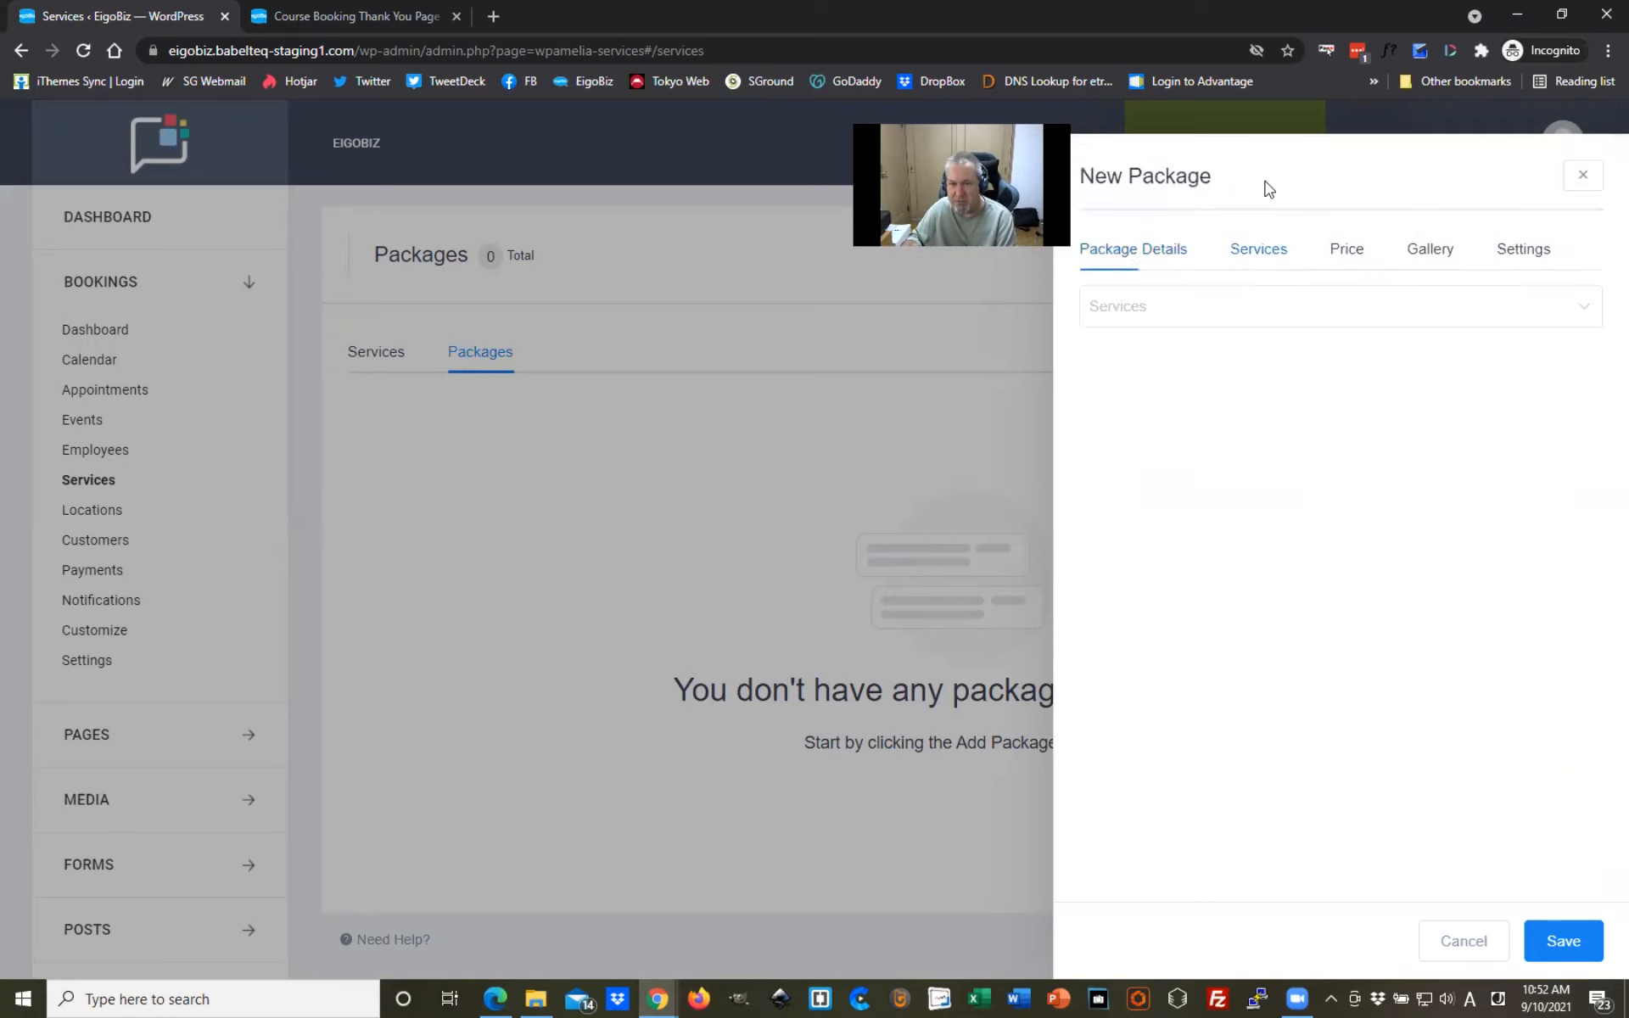
left_click(1309, 310)
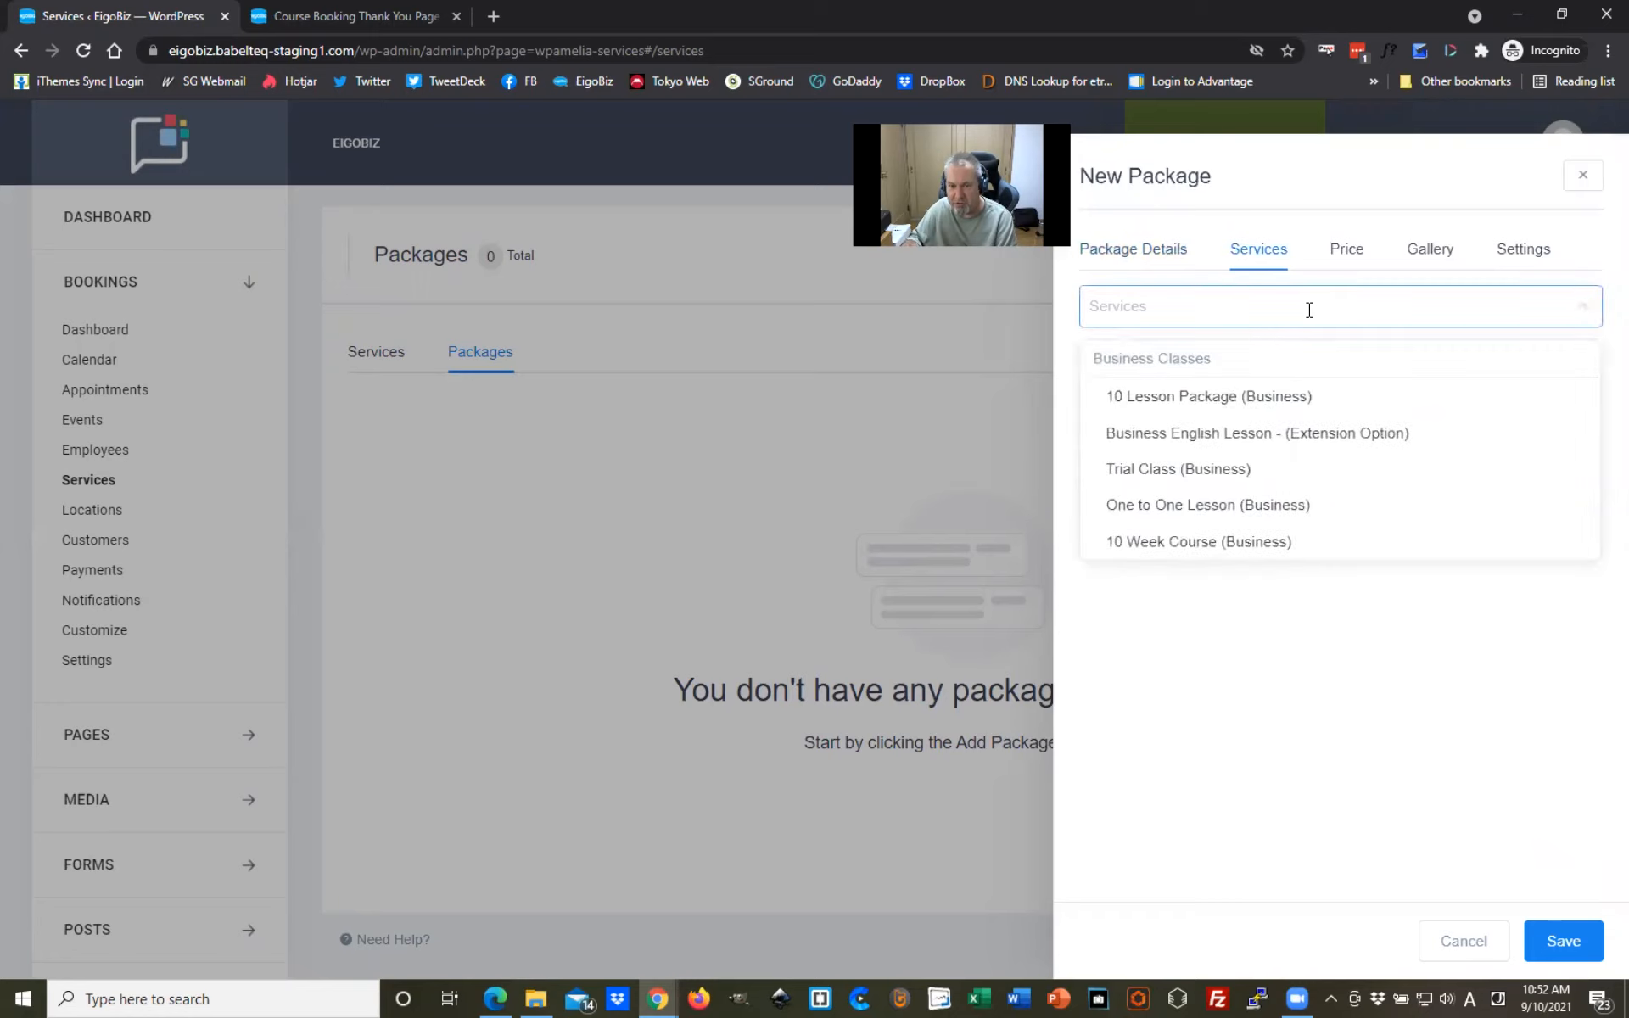
left_click(1221, 404)
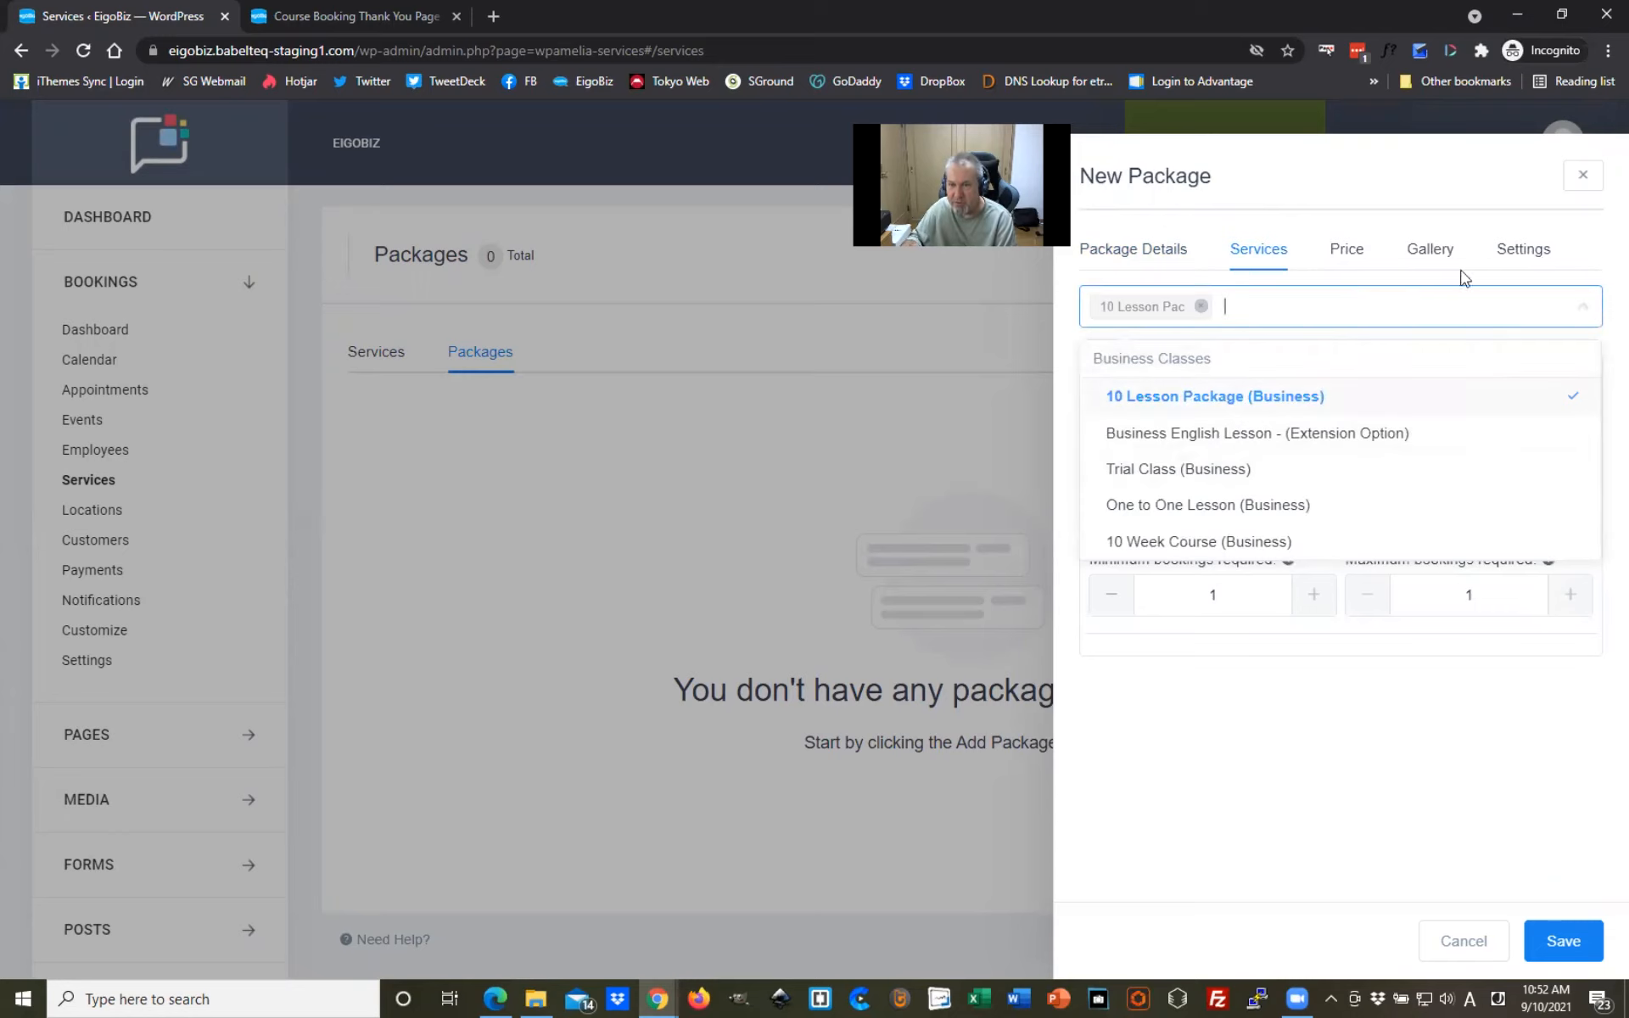
left_click(1433, 192)
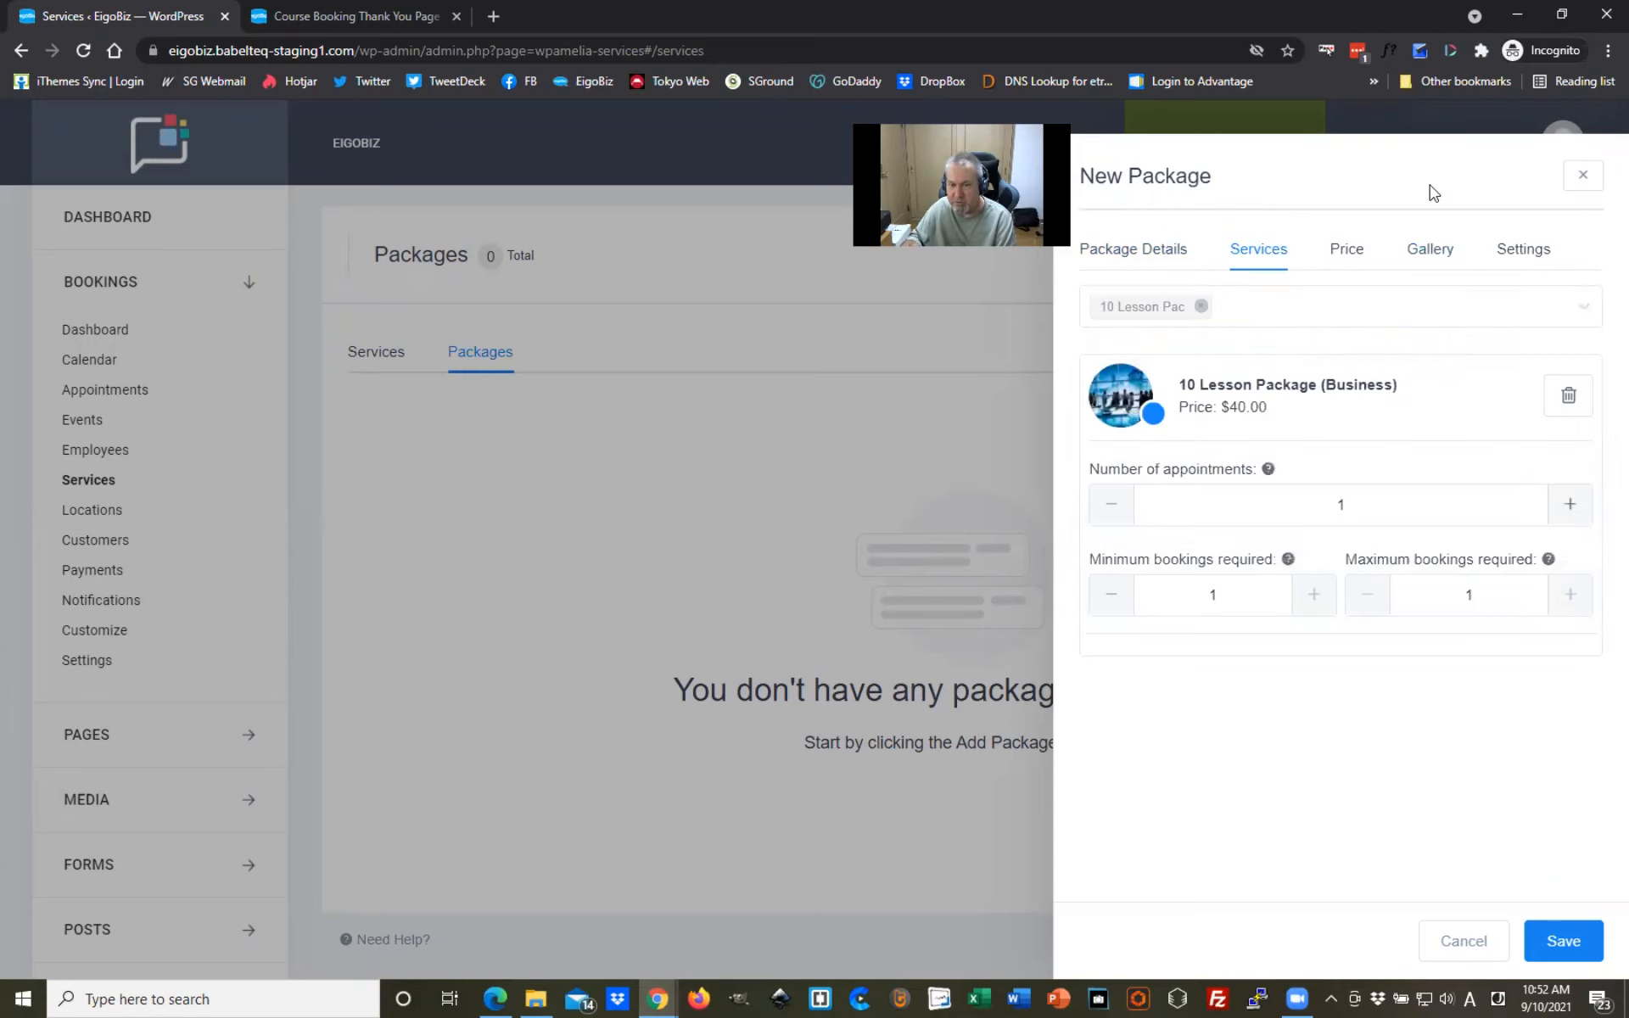
Step: Check the package's calculated price and details, and set the included service's number of appointments to 10
left_click(1351, 255)
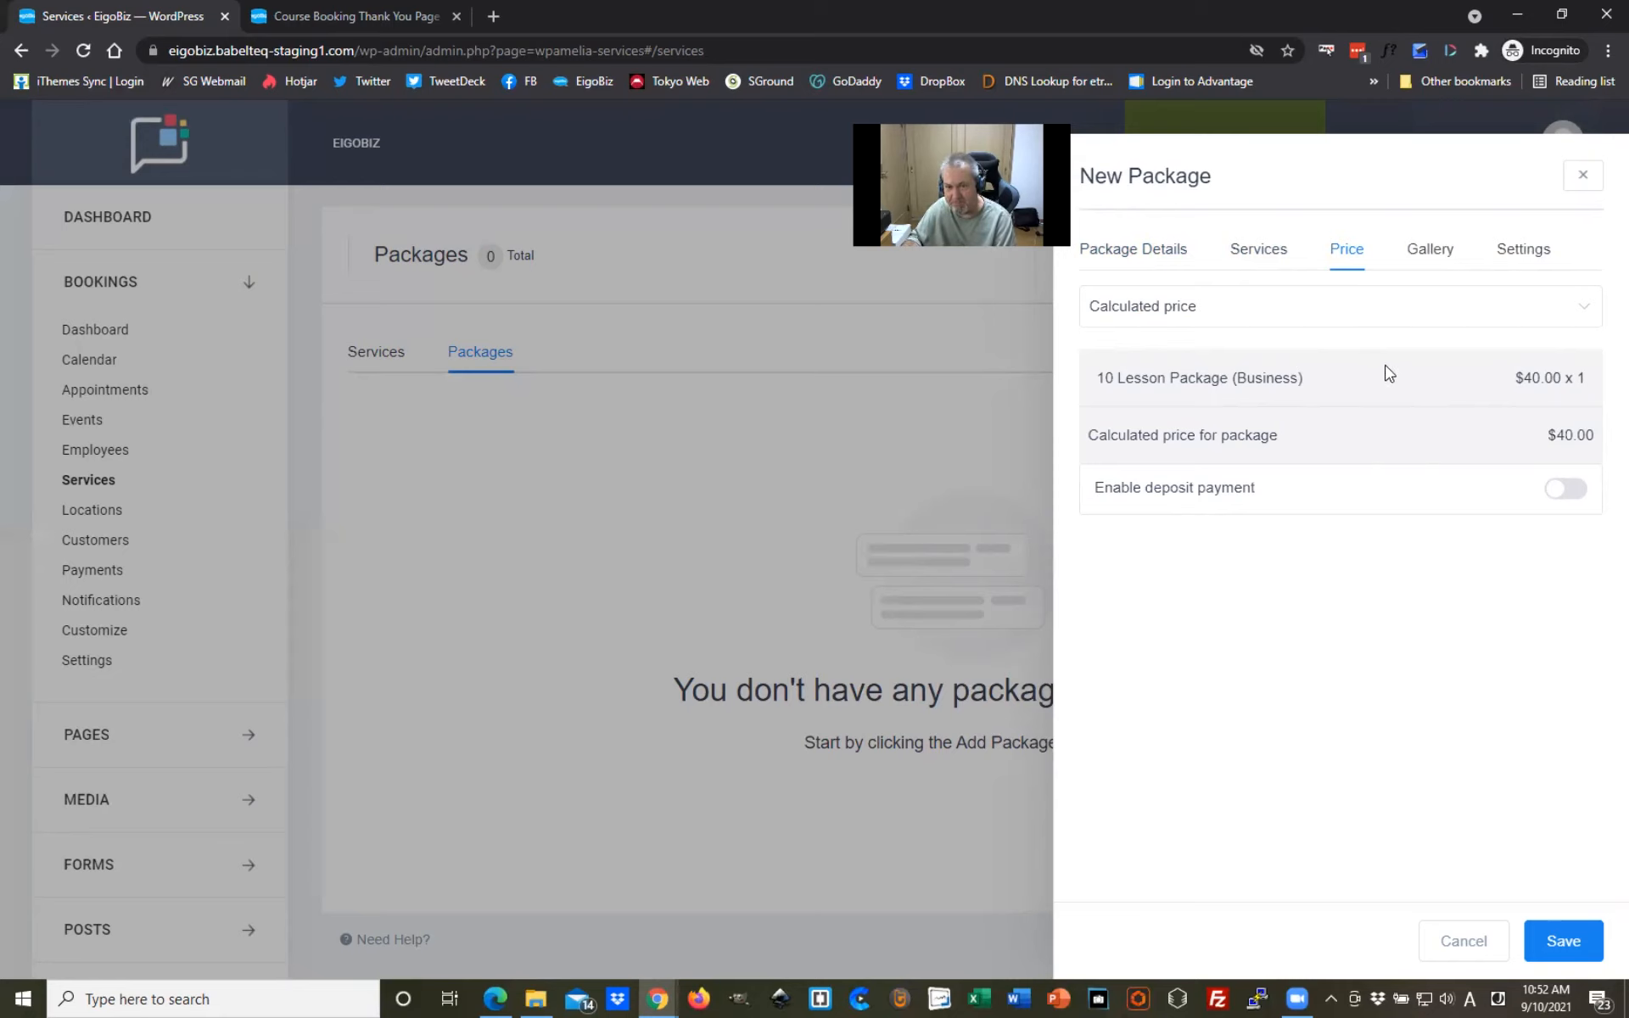
left_click(1117, 252)
scroll(1363, 571, "down", 1)
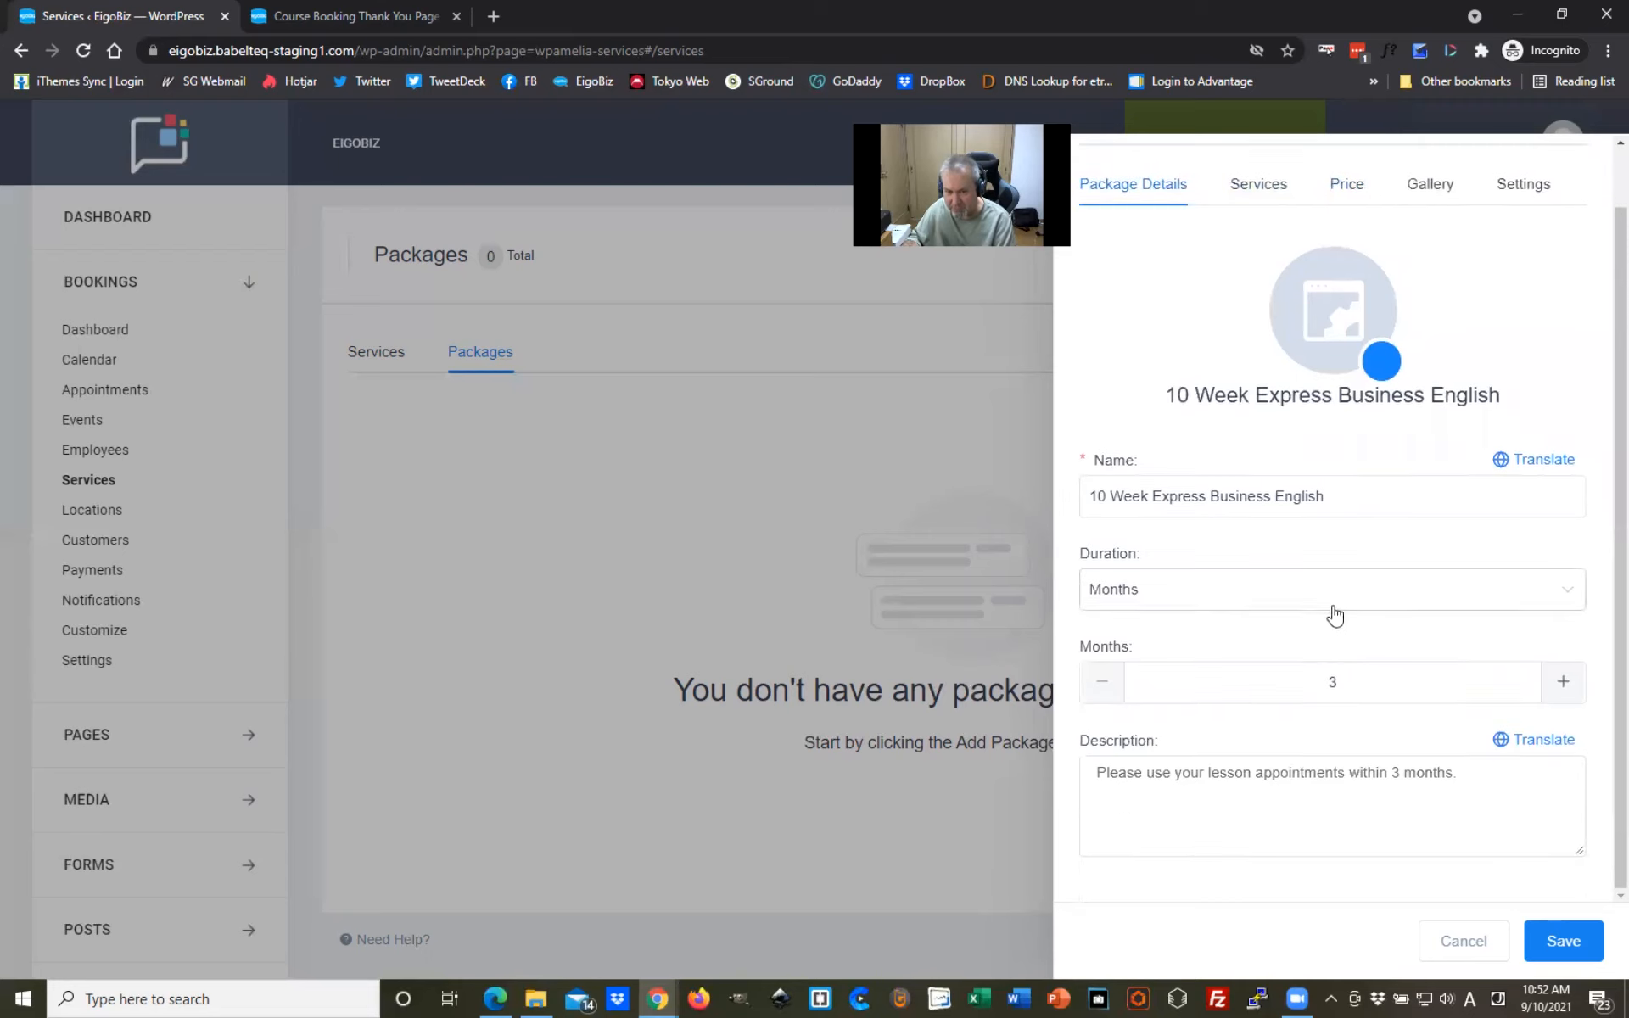
scroll(1358, 721, "up", 1)
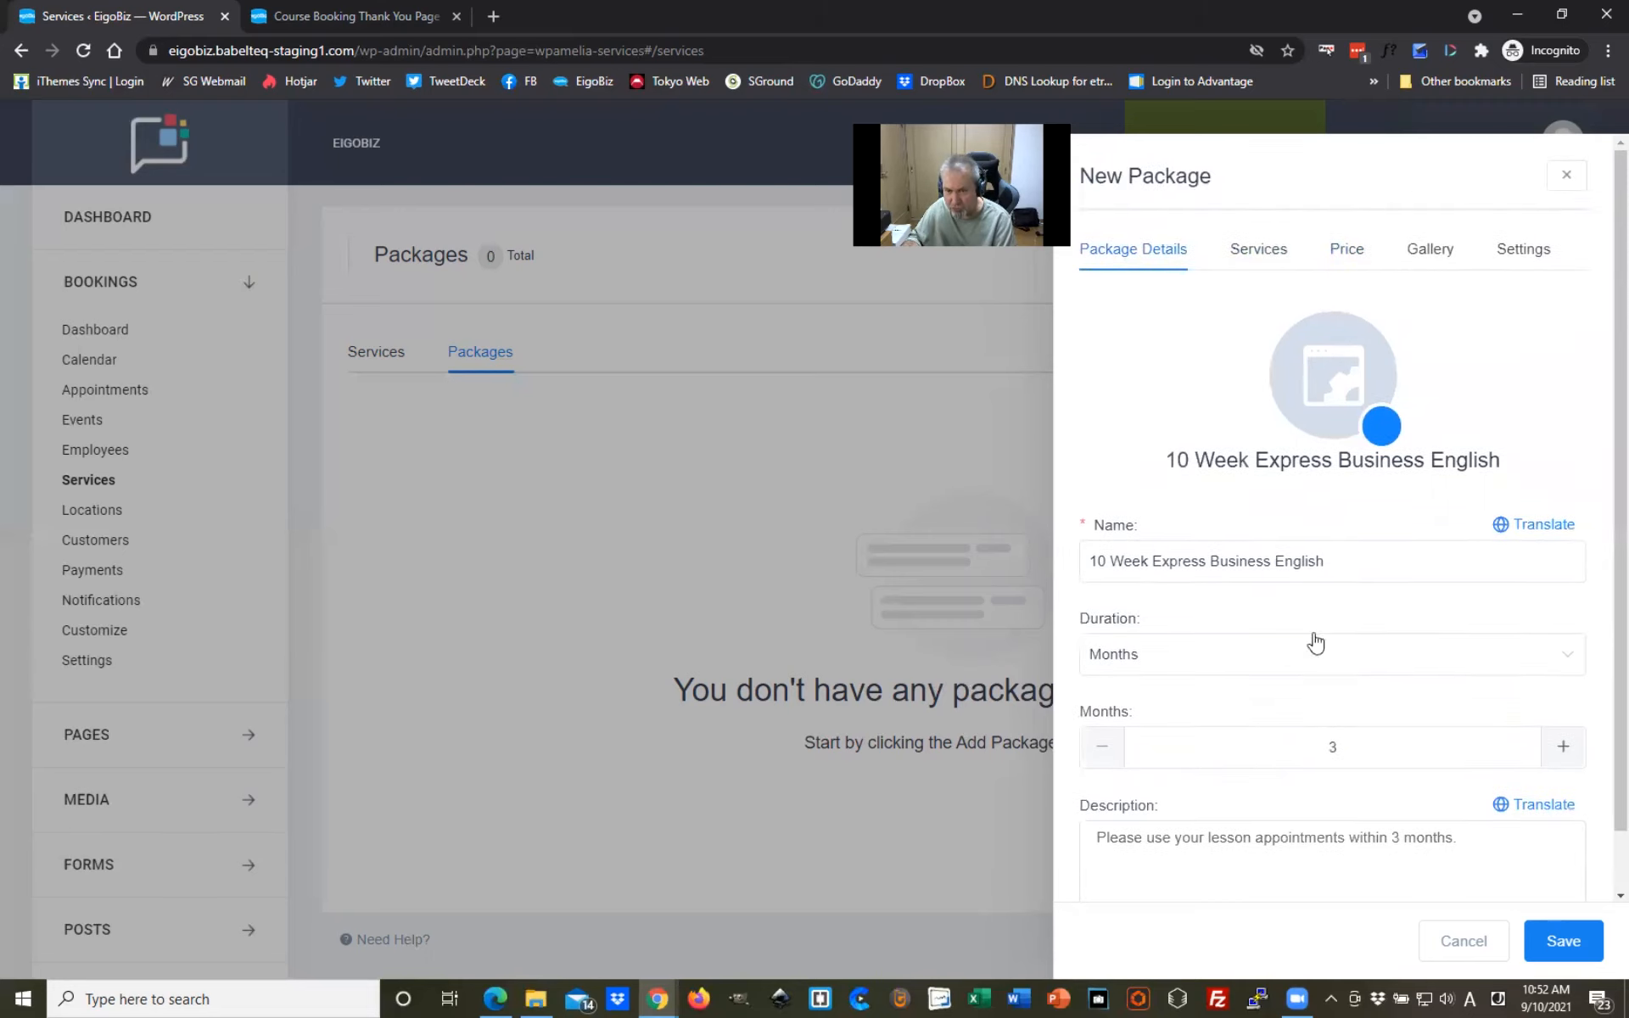
left_click(1269, 258)
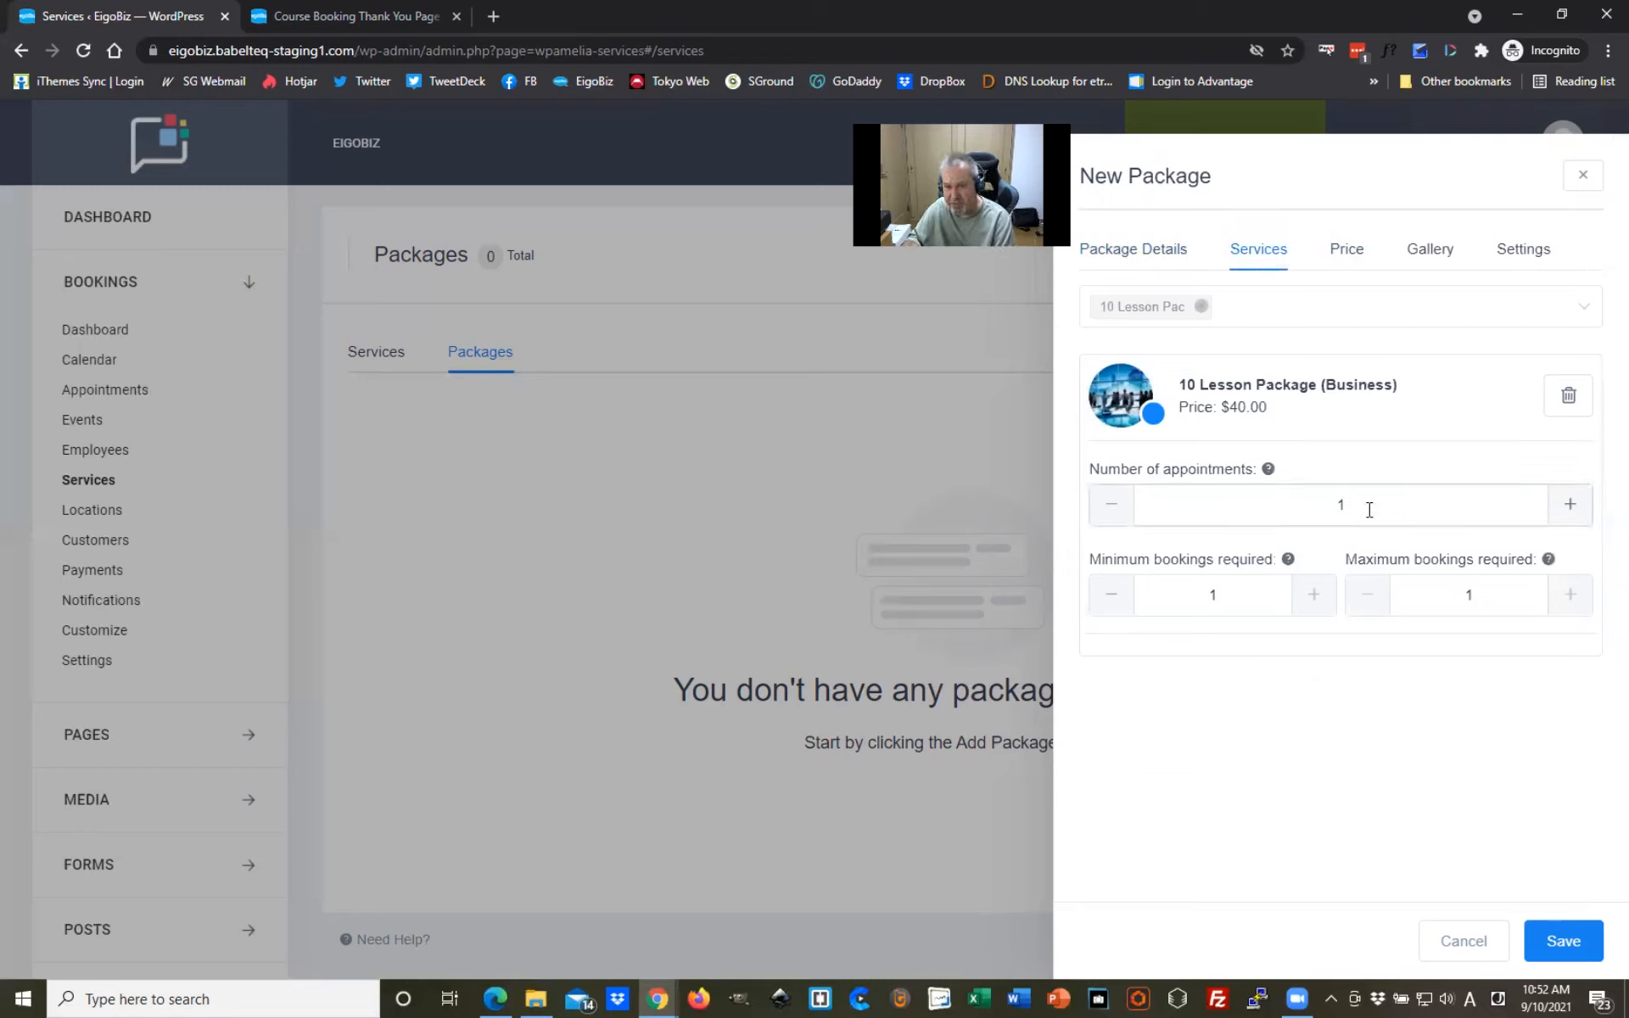
left_click(1570, 505)
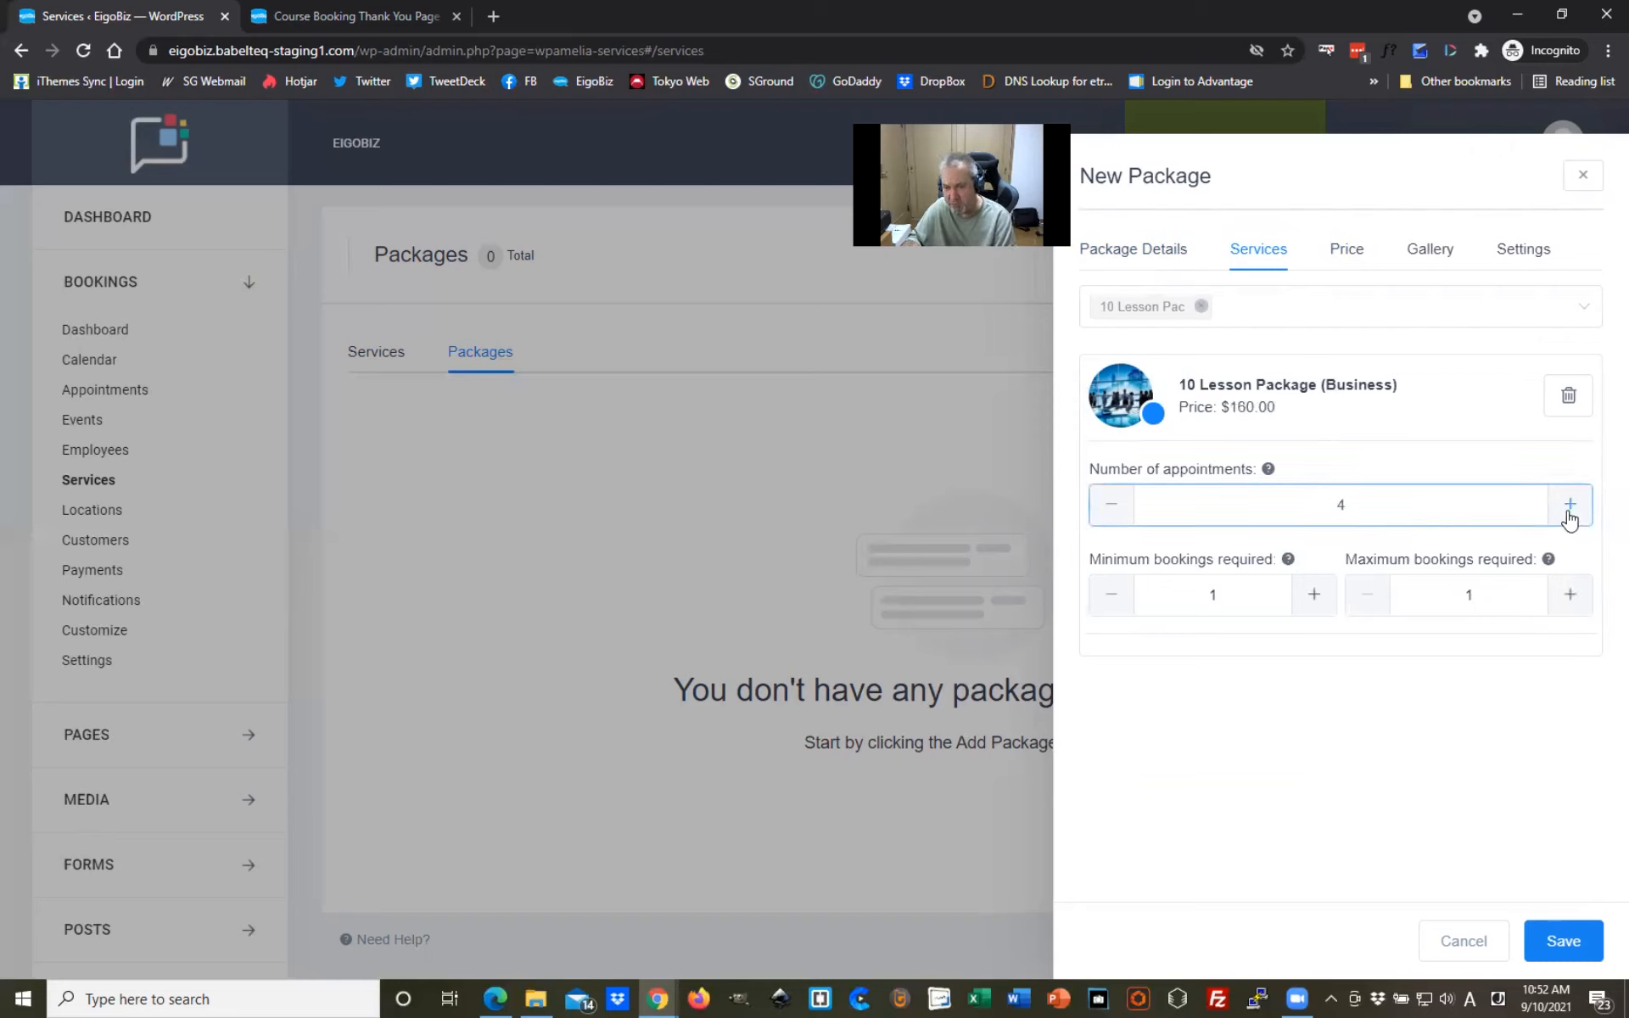
left_click(1570, 513)
left_click(1572, 518)
left_click(1573, 521)
left_click(1573, 523)
left_click(1572, 524)
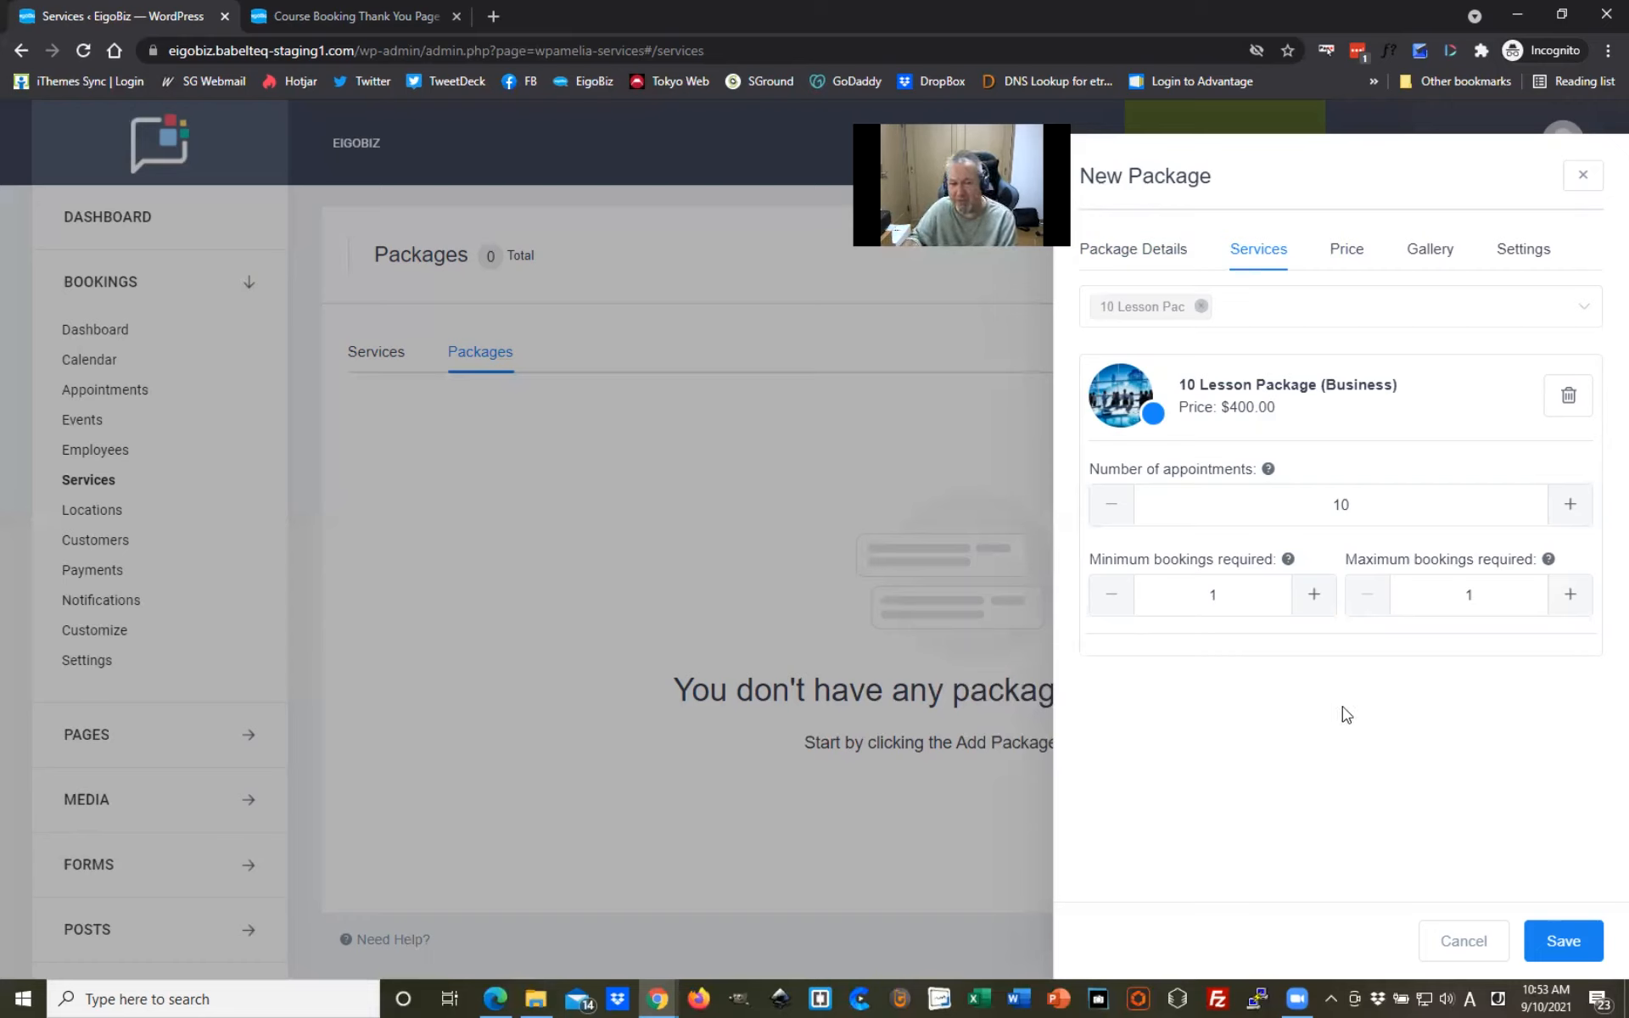
Step: Re-enter 1 as the maximum bookings required for the included service
double_click(1468, 594)
key("BackSpace")
type("1")
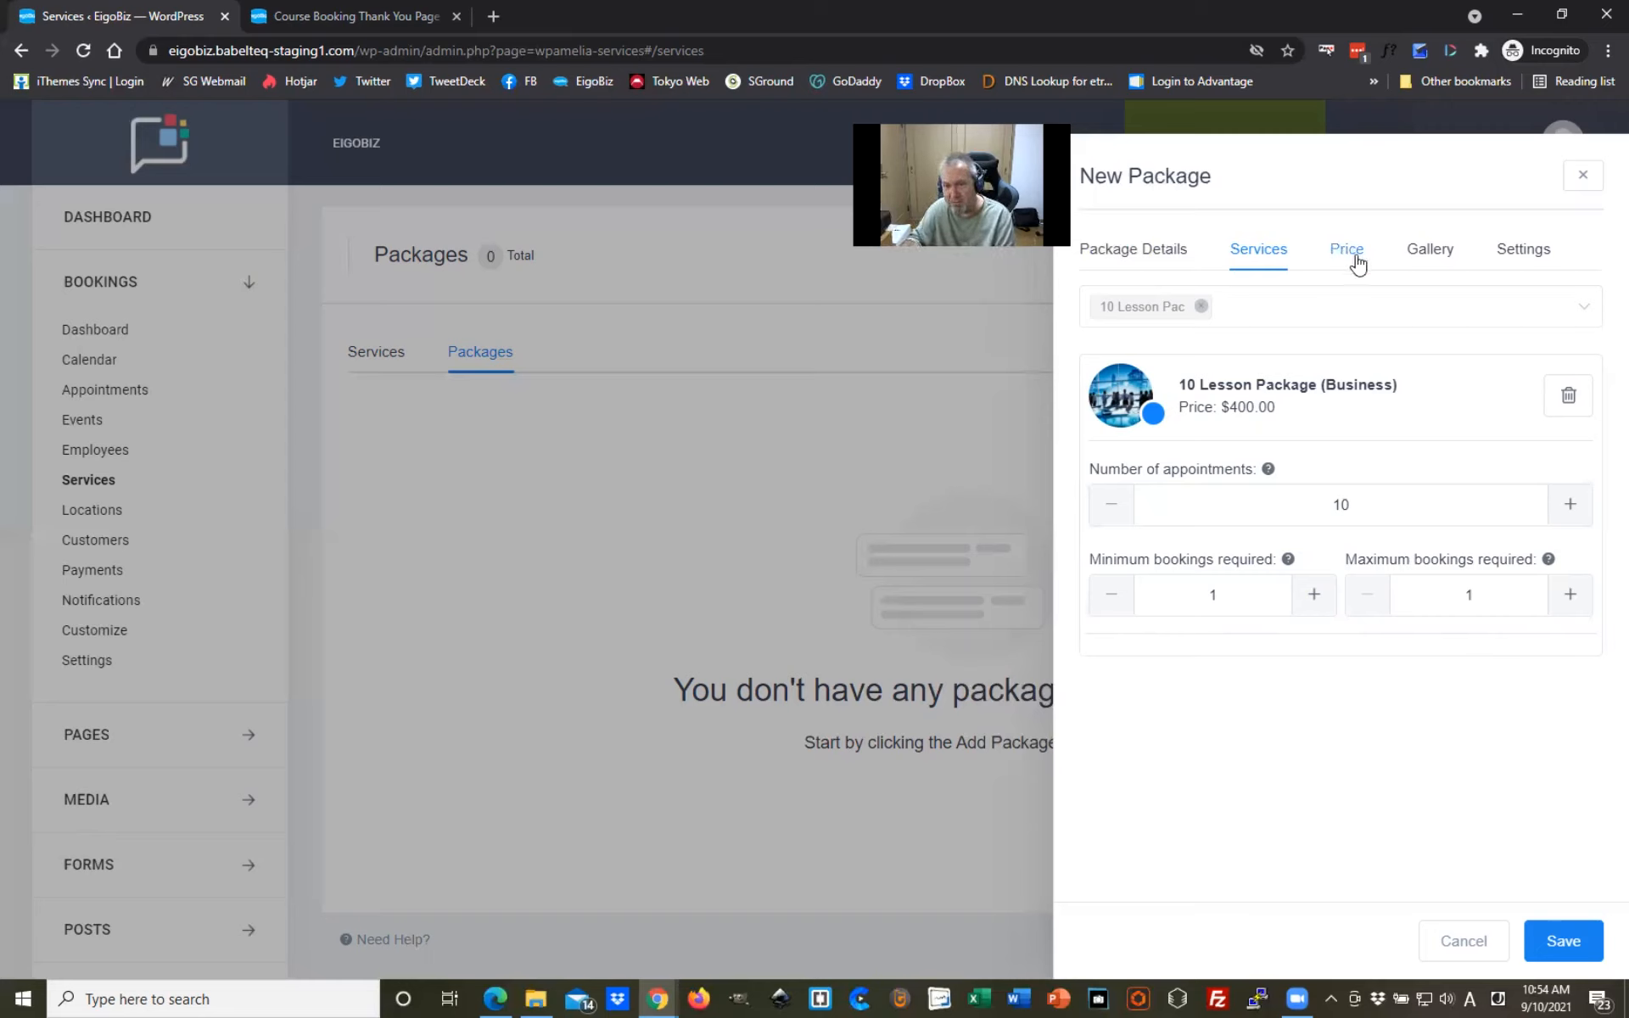
Step: Use the media library portrait of the smiling man in a dark suit as the package picture, and save the package
left_click(1516, 263)
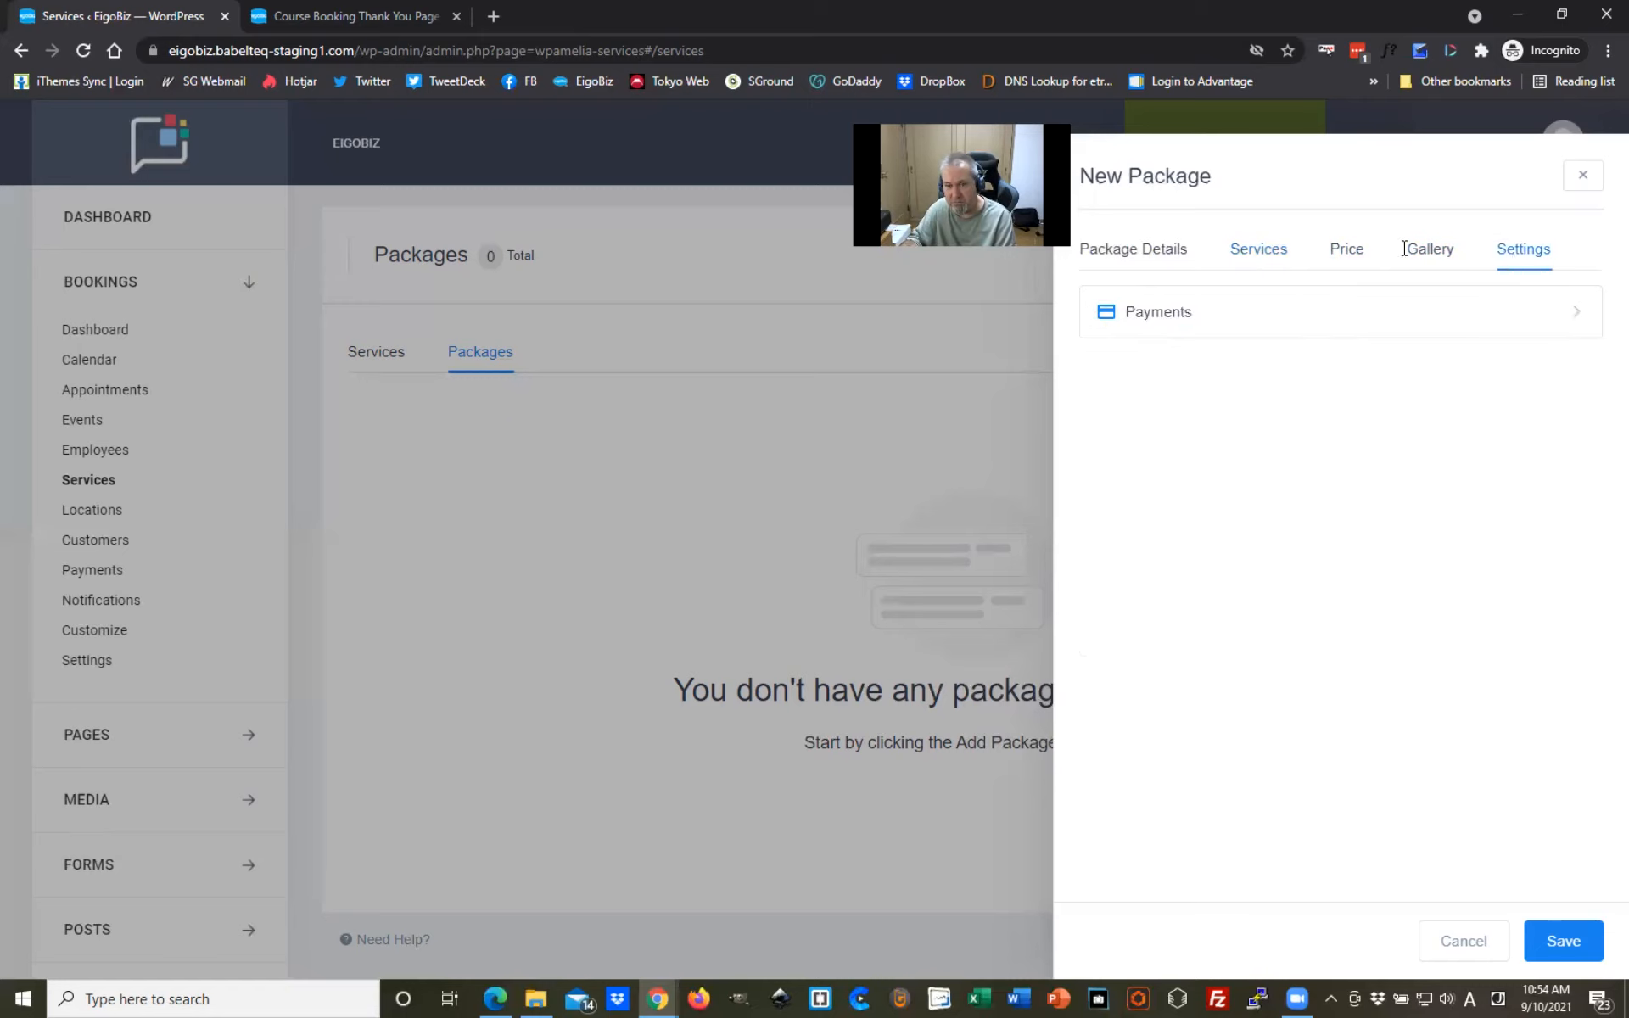
left_click(1265, 258)
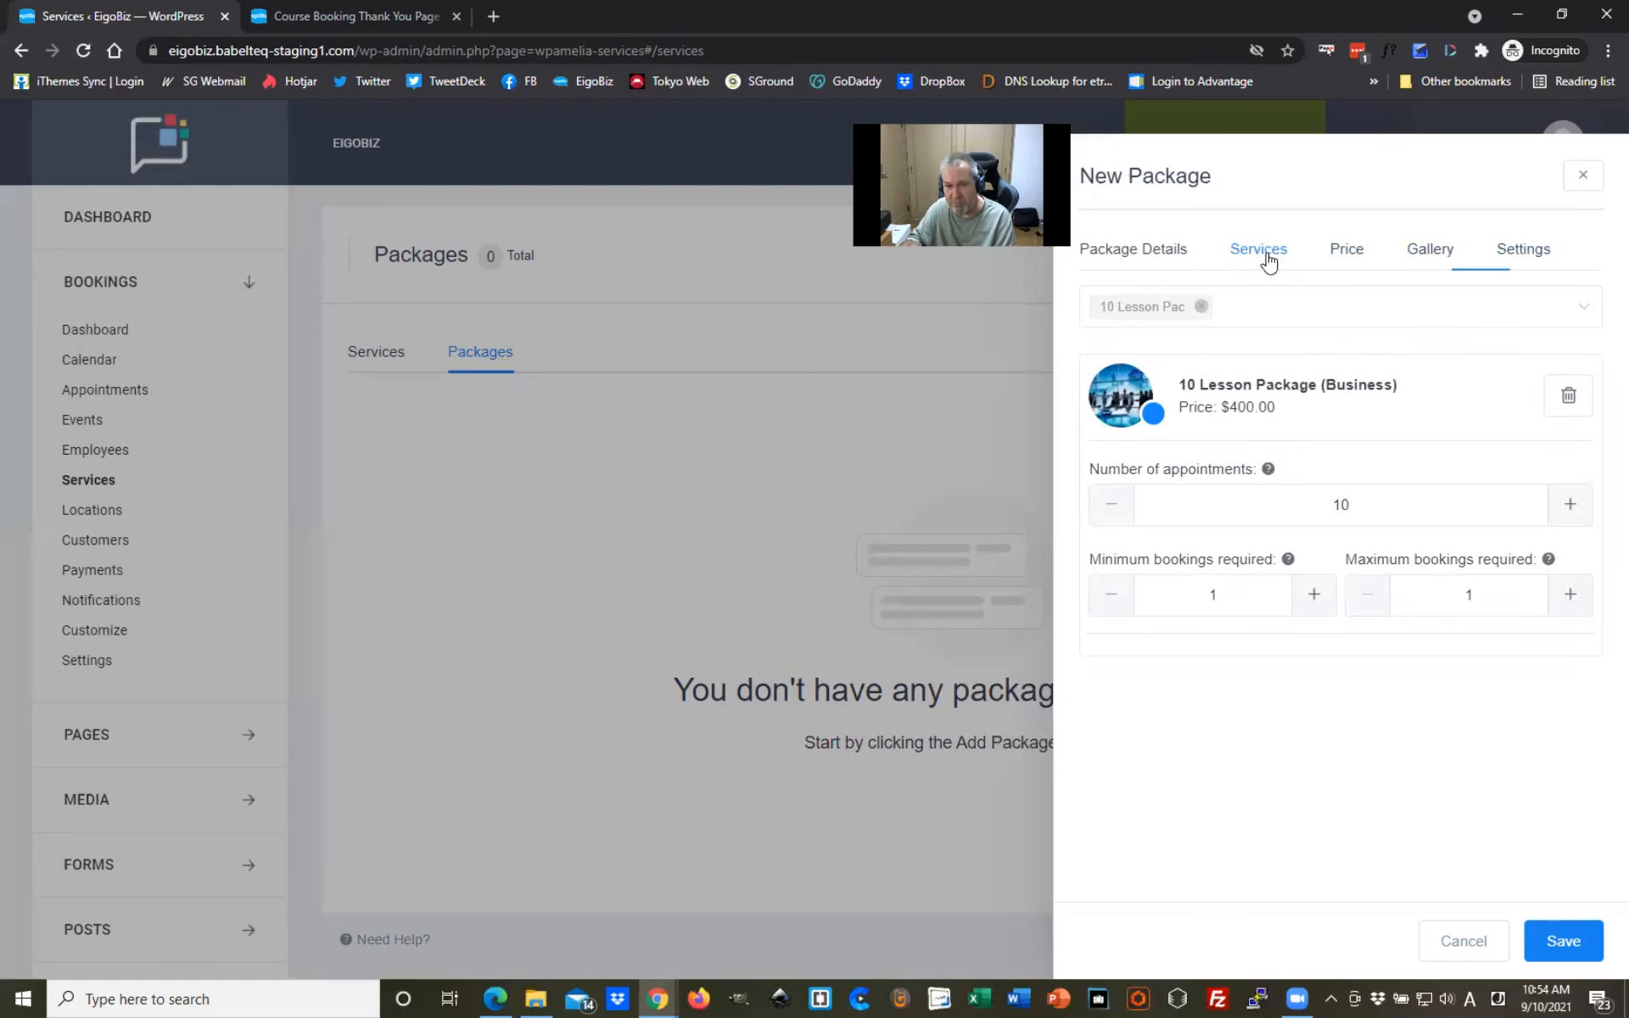
left_click(1150, 257)
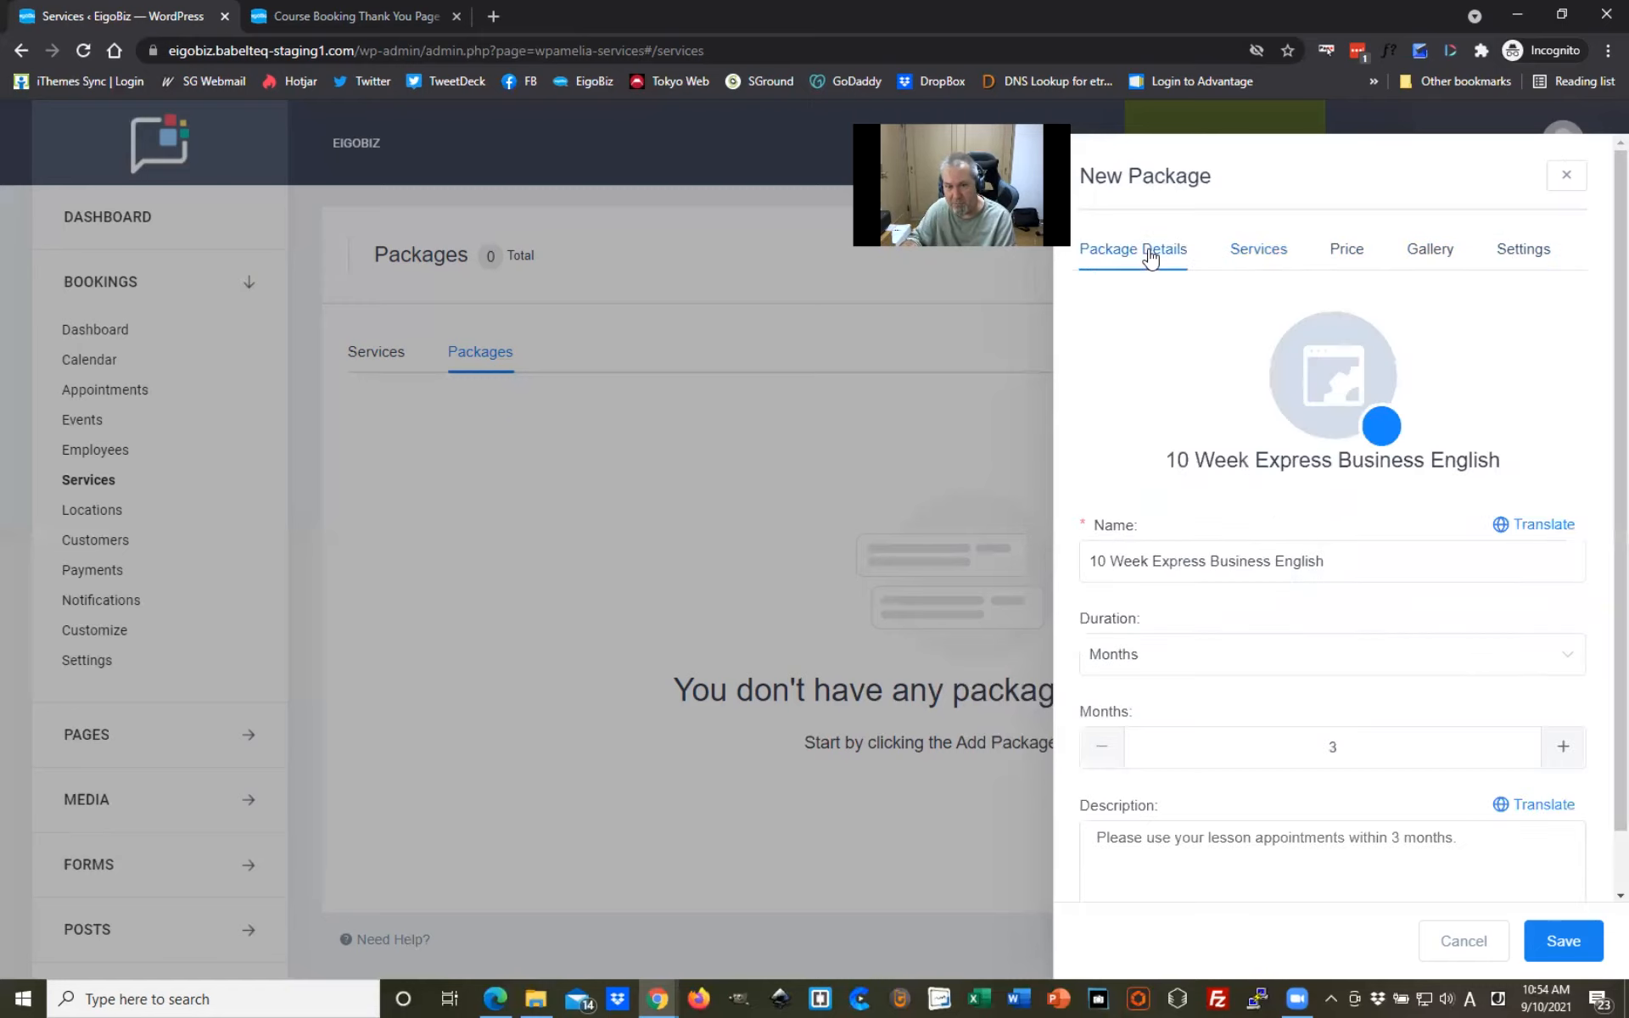
left_click(1328, 386)
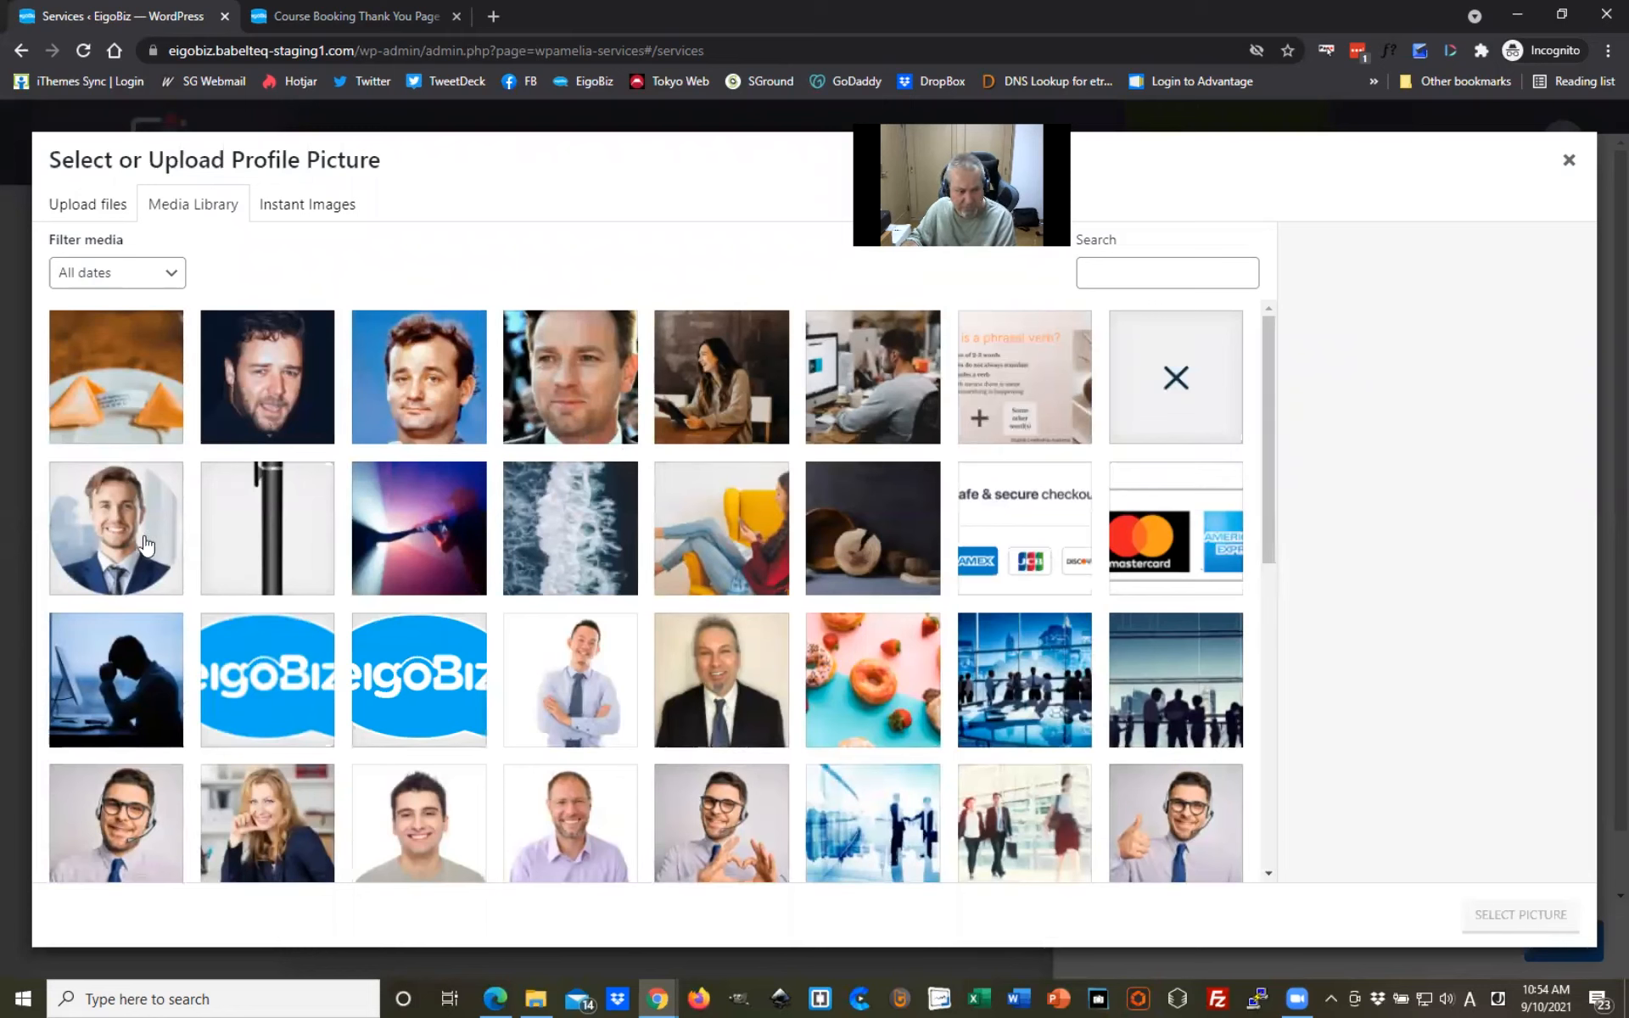
left_click(94, 543)
left_click(1520, 914)
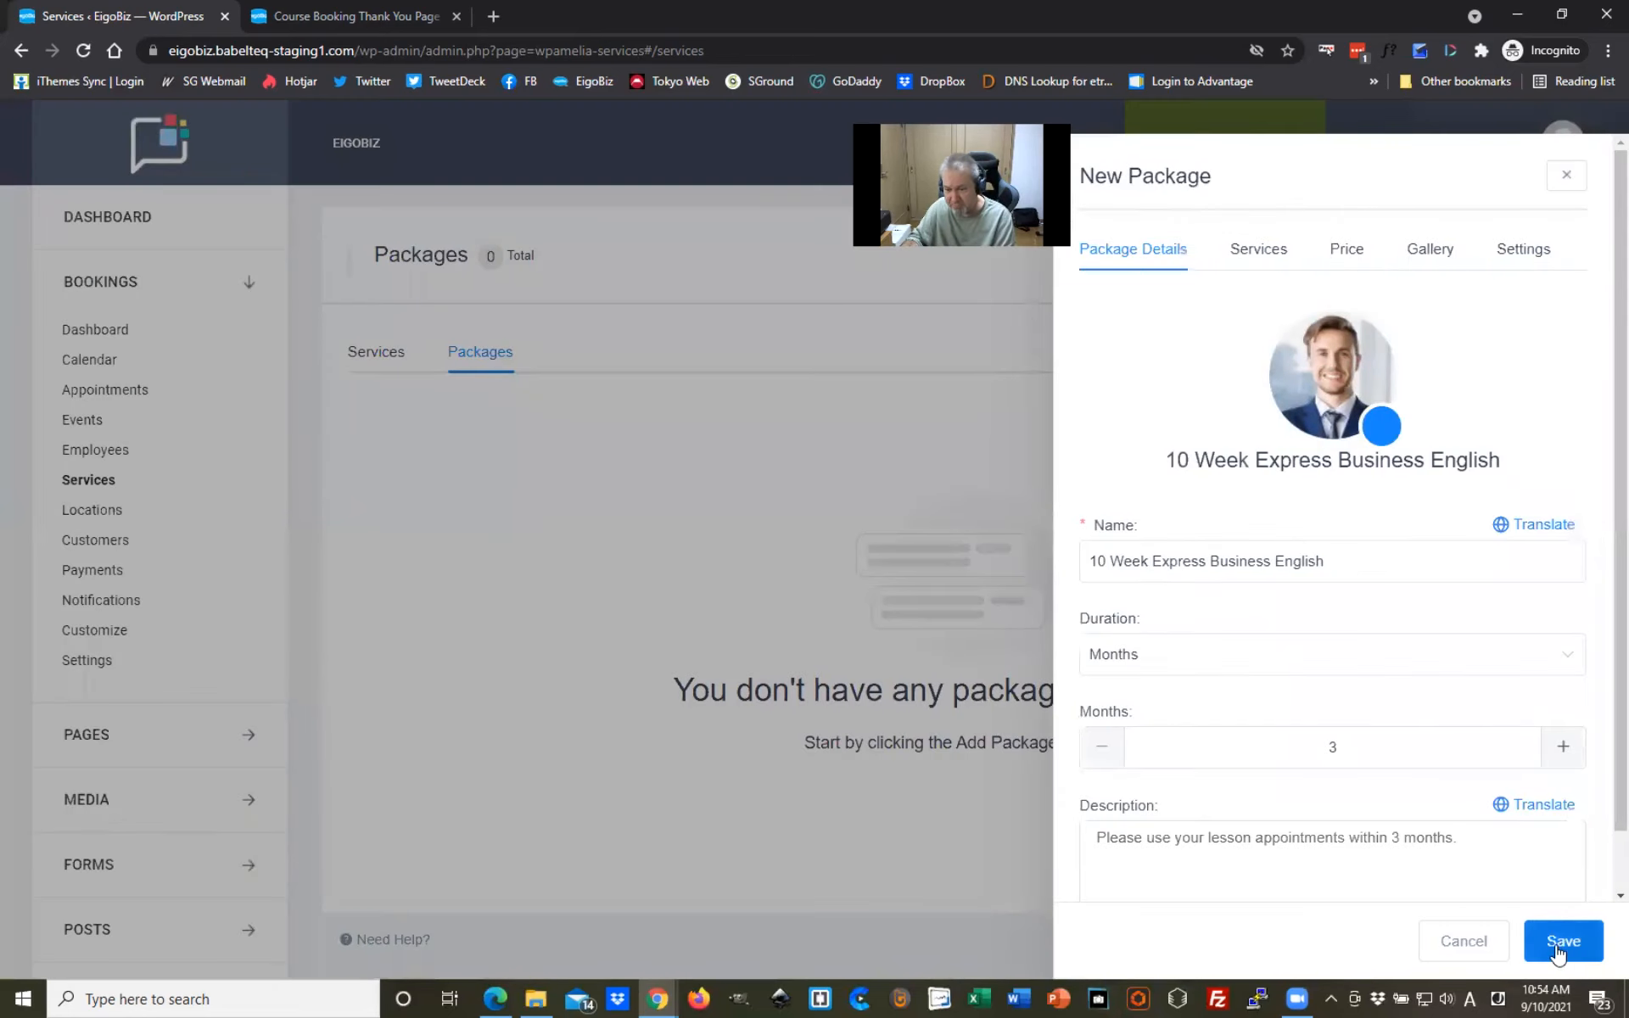
left_click(1564, 942)
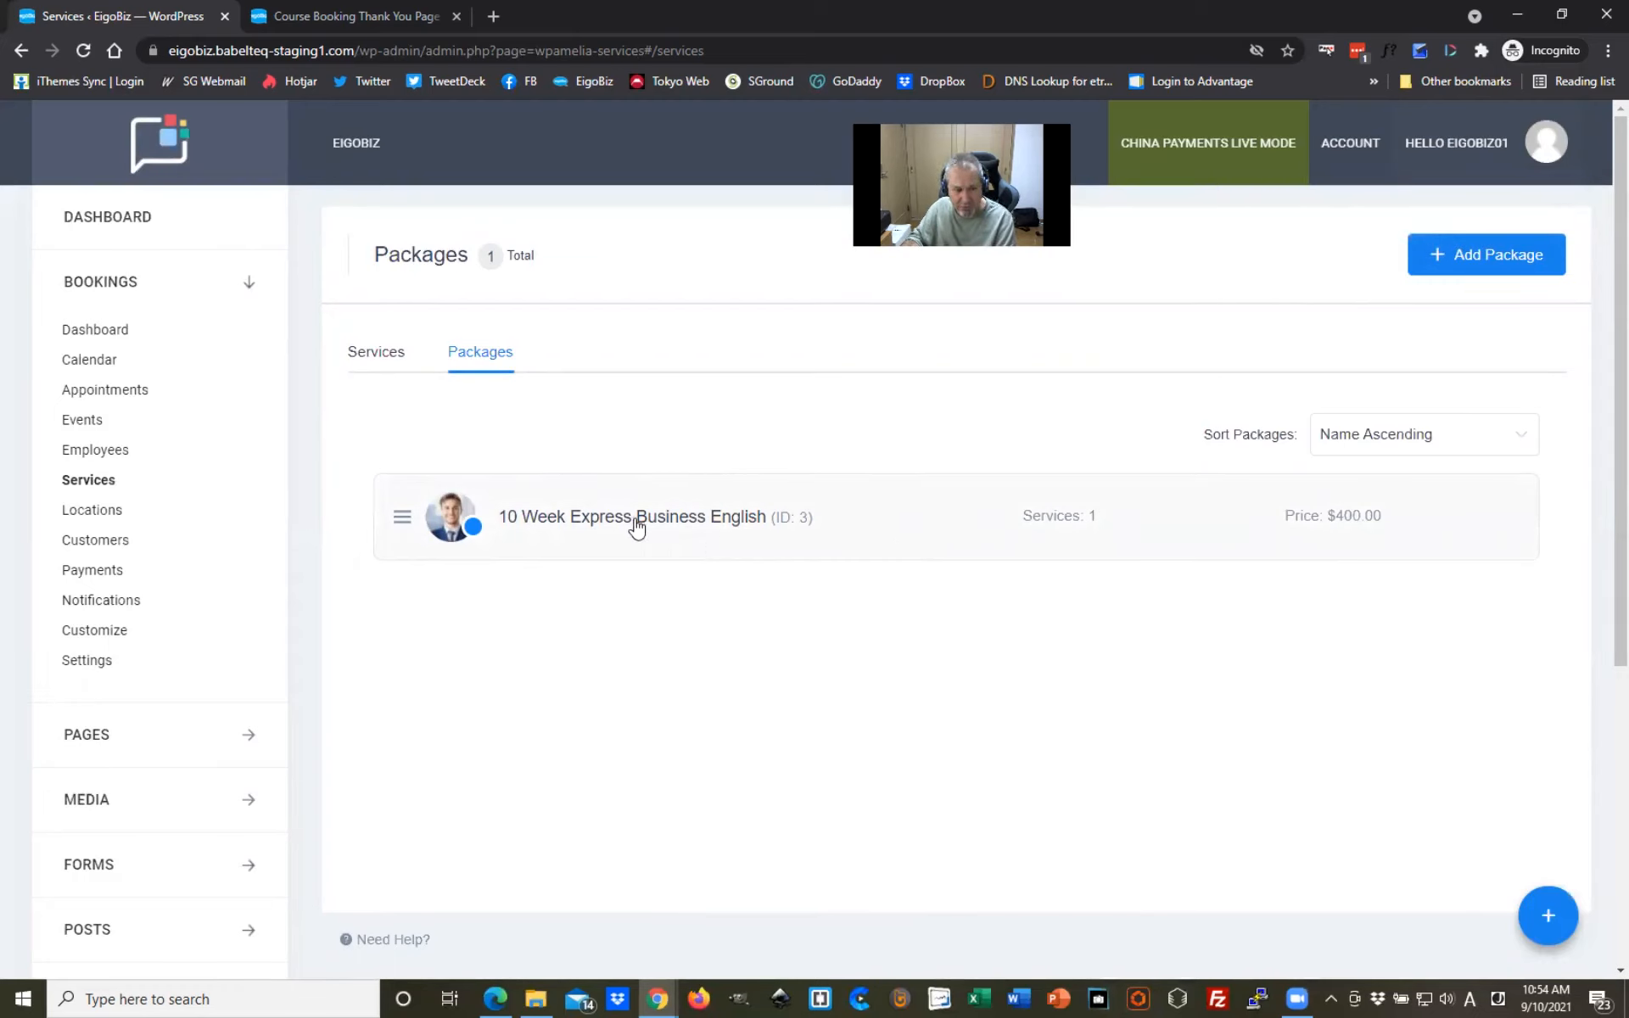
Step: Return from the packages to the list of all services and look through it
left_click(378, 359)
scroll(1302, 641, "down", 1)
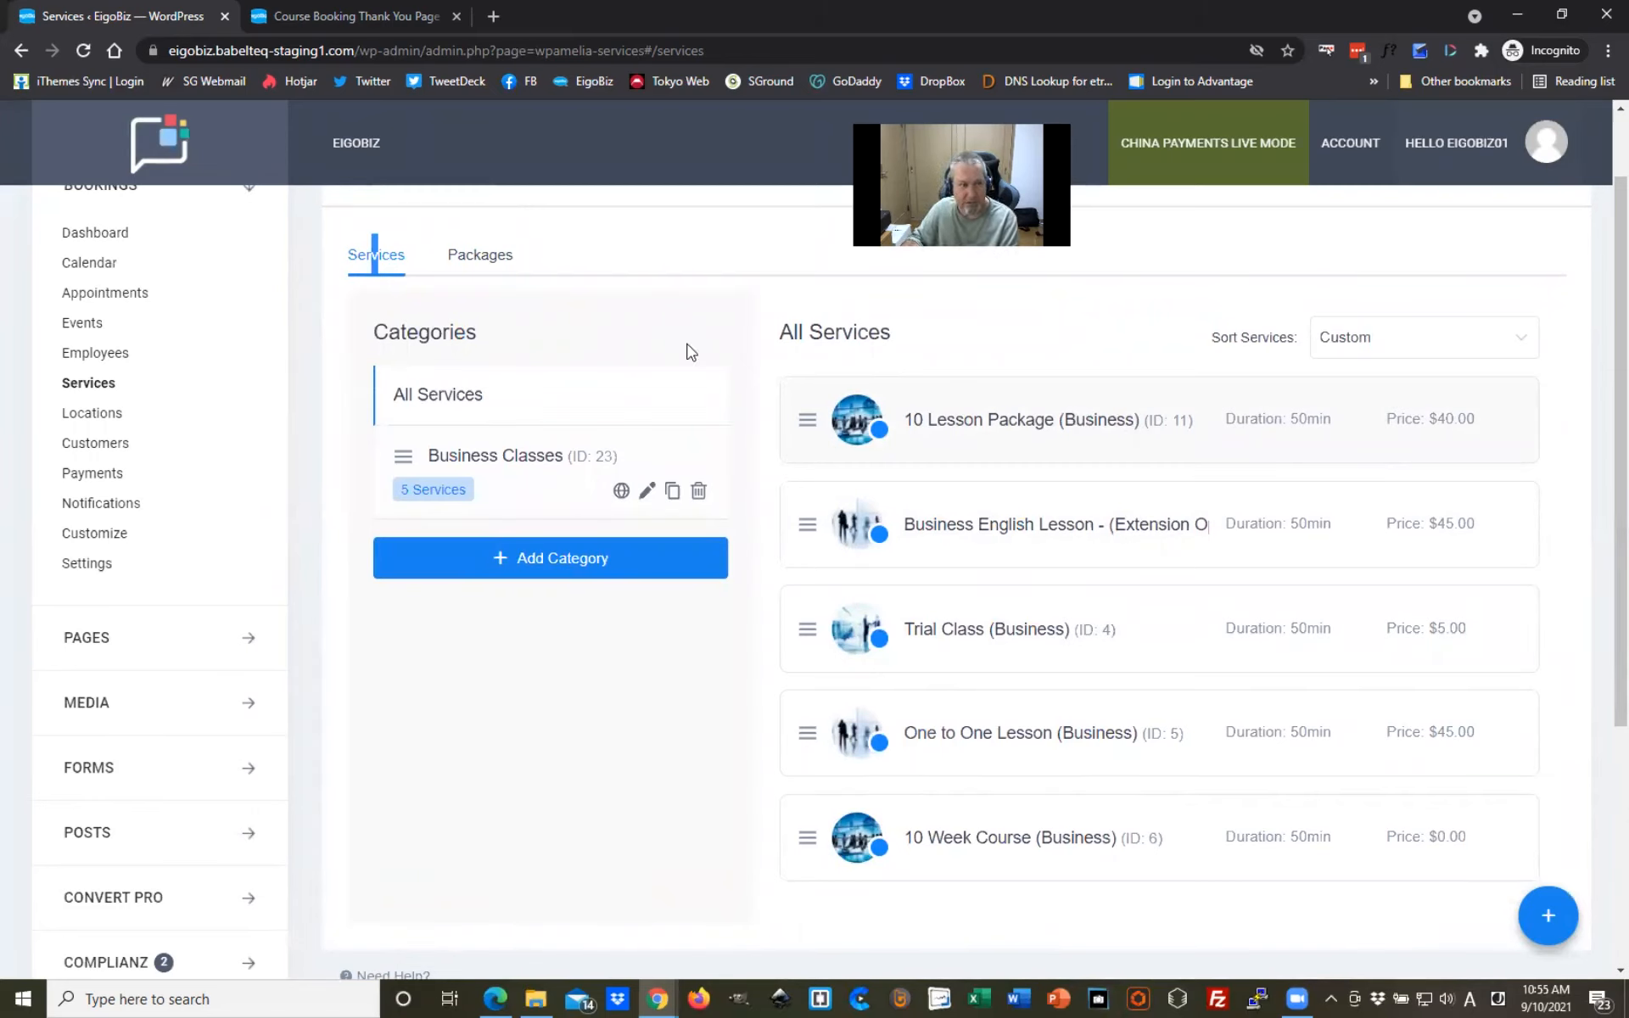
Step: Open the site's Book a Lesson page and examine its content and the lesson booking calendar
left_click(345, 19)
scroll(1487, 633, "down", 5)
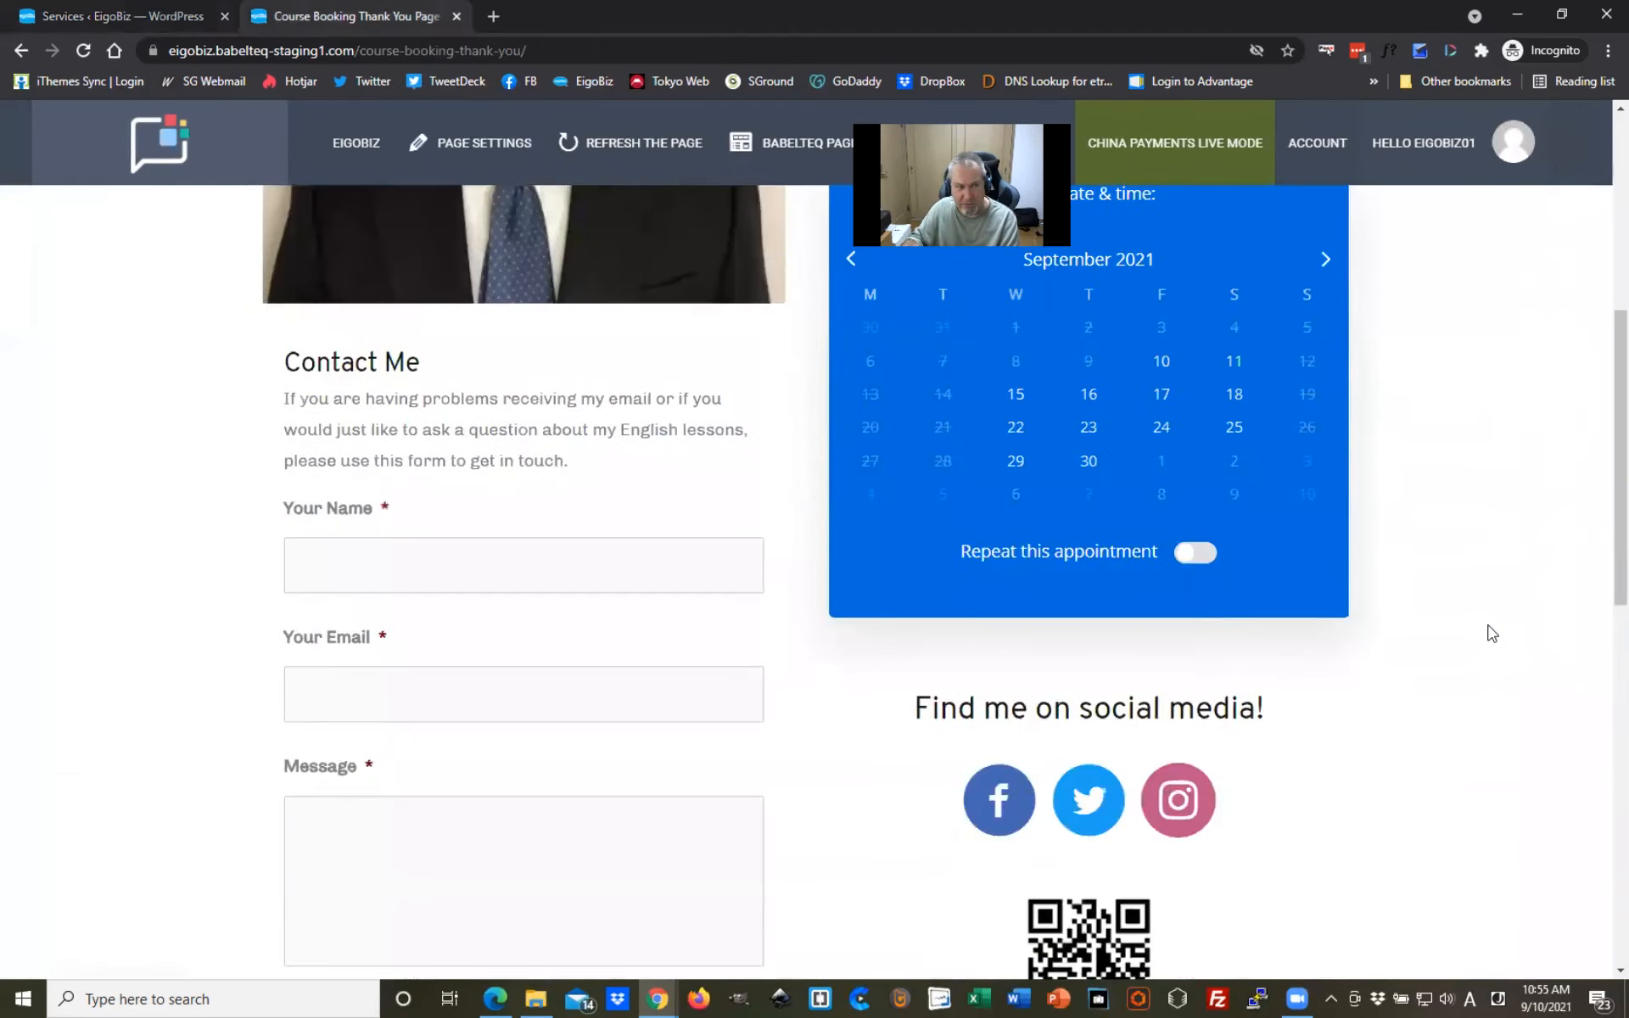
scroll(1487, 632, "down", 5)
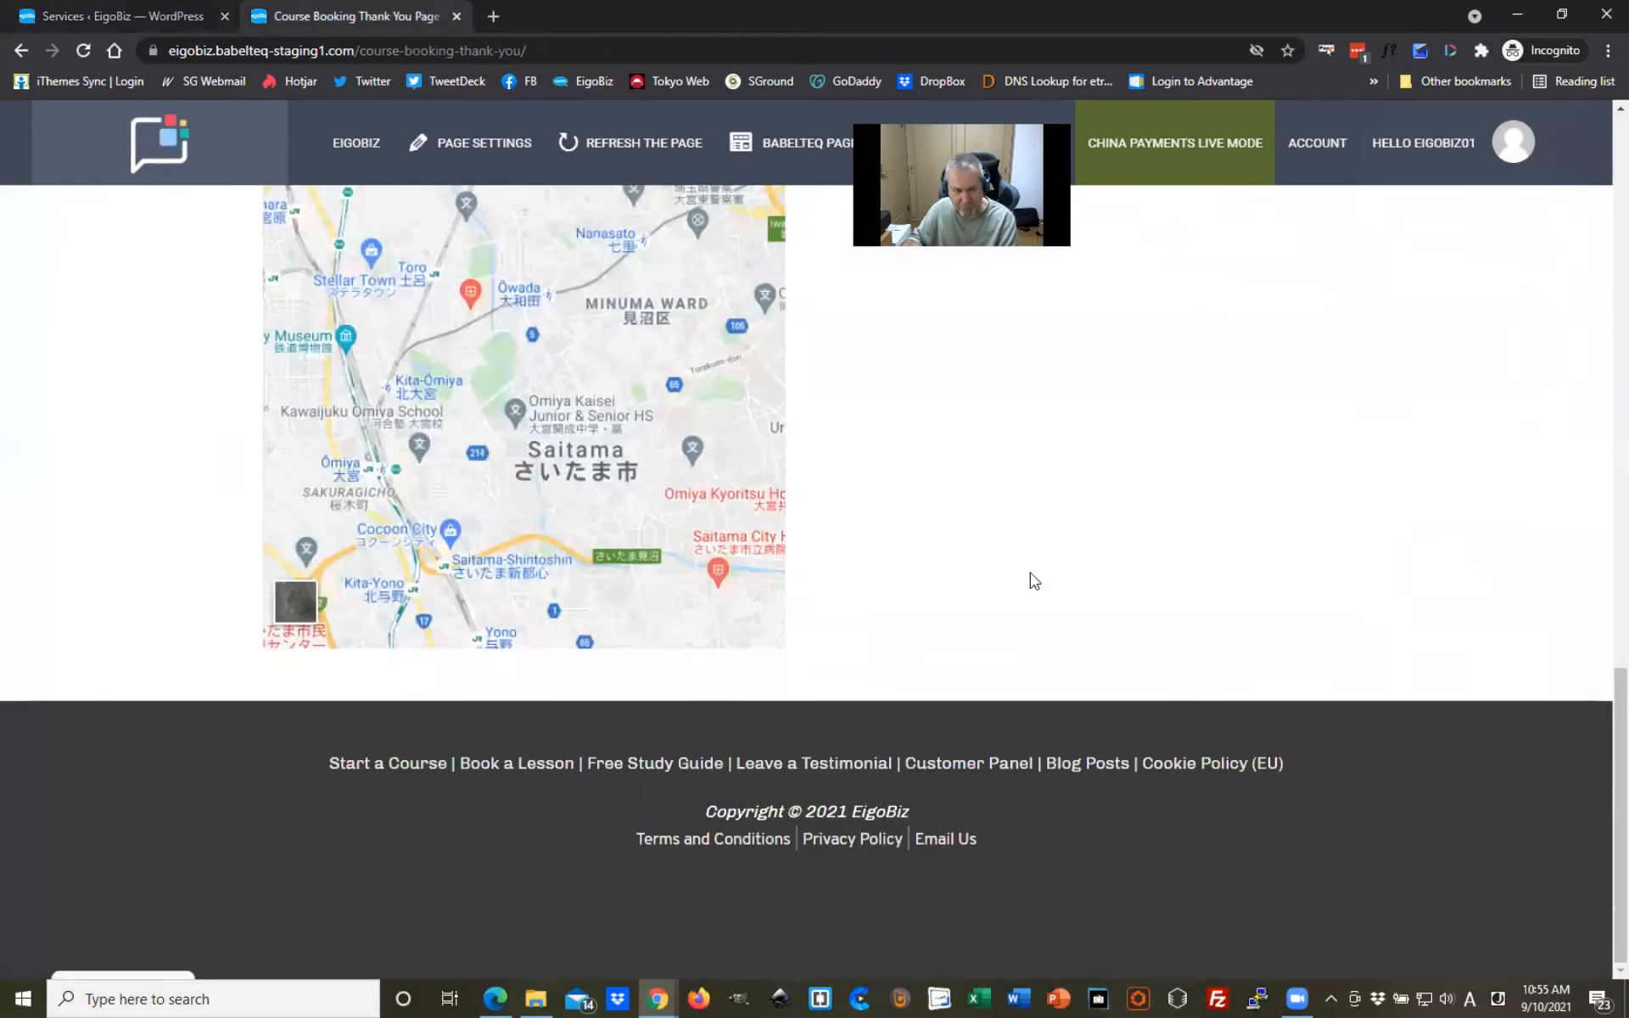
left_click(530, 768)
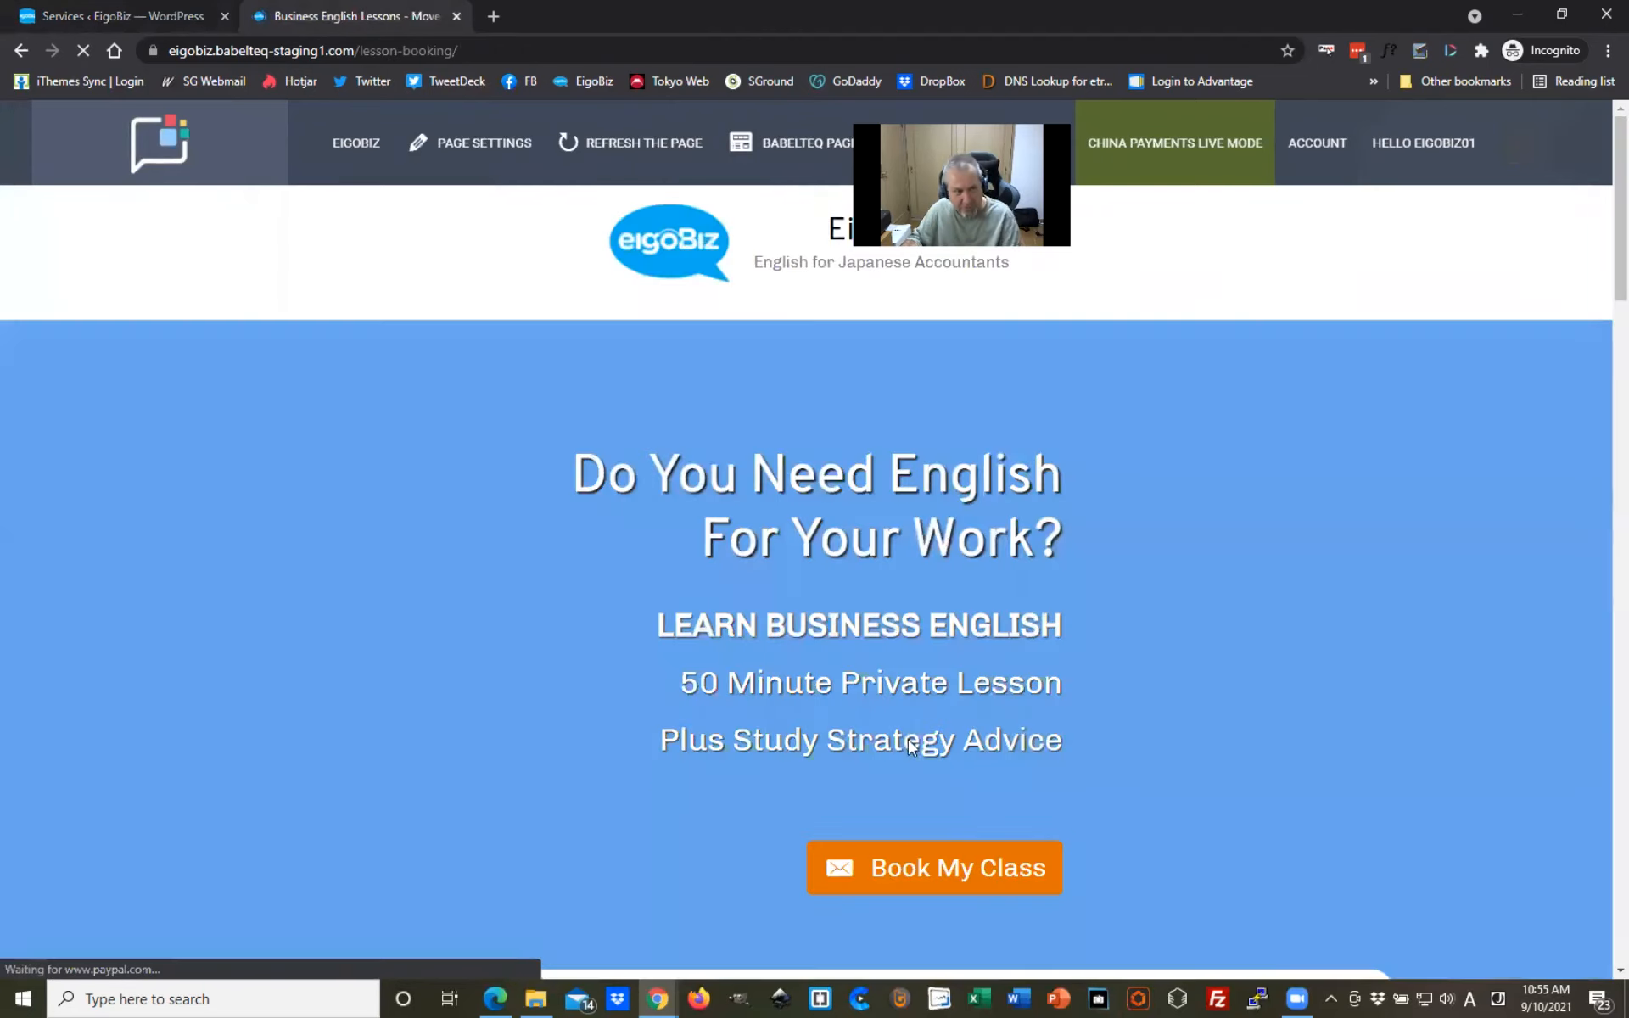
scroll(1364, 717, "down", 15)
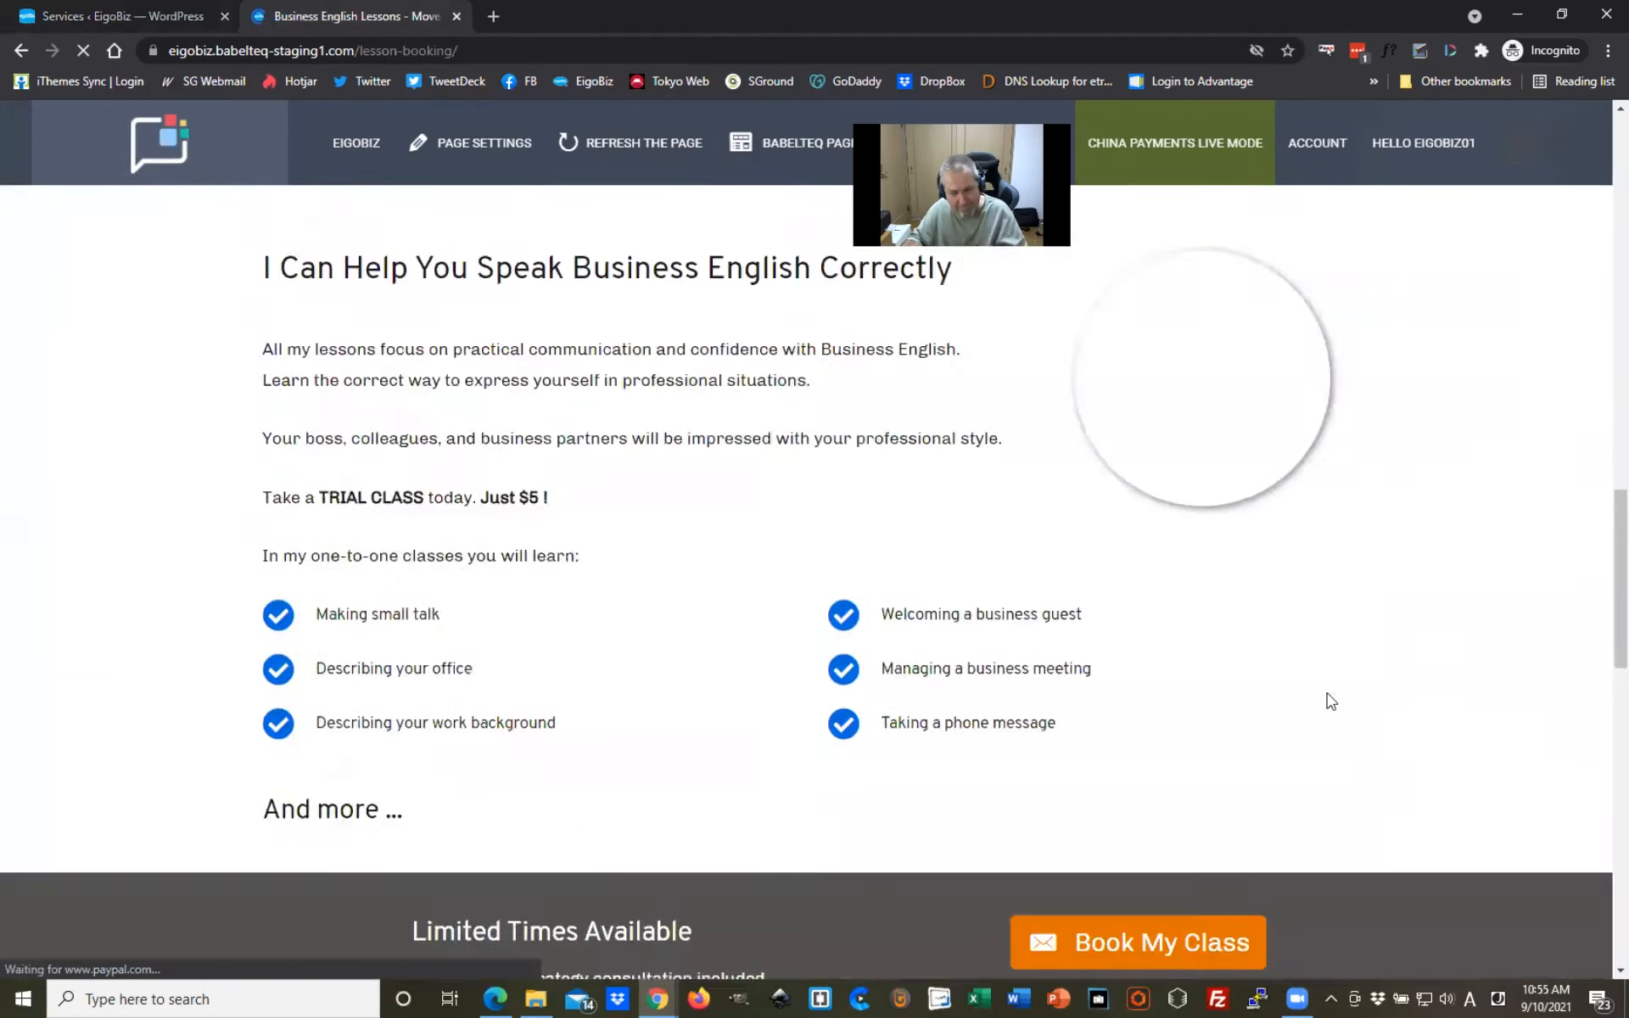
scroll(807, 736, "up", 15)
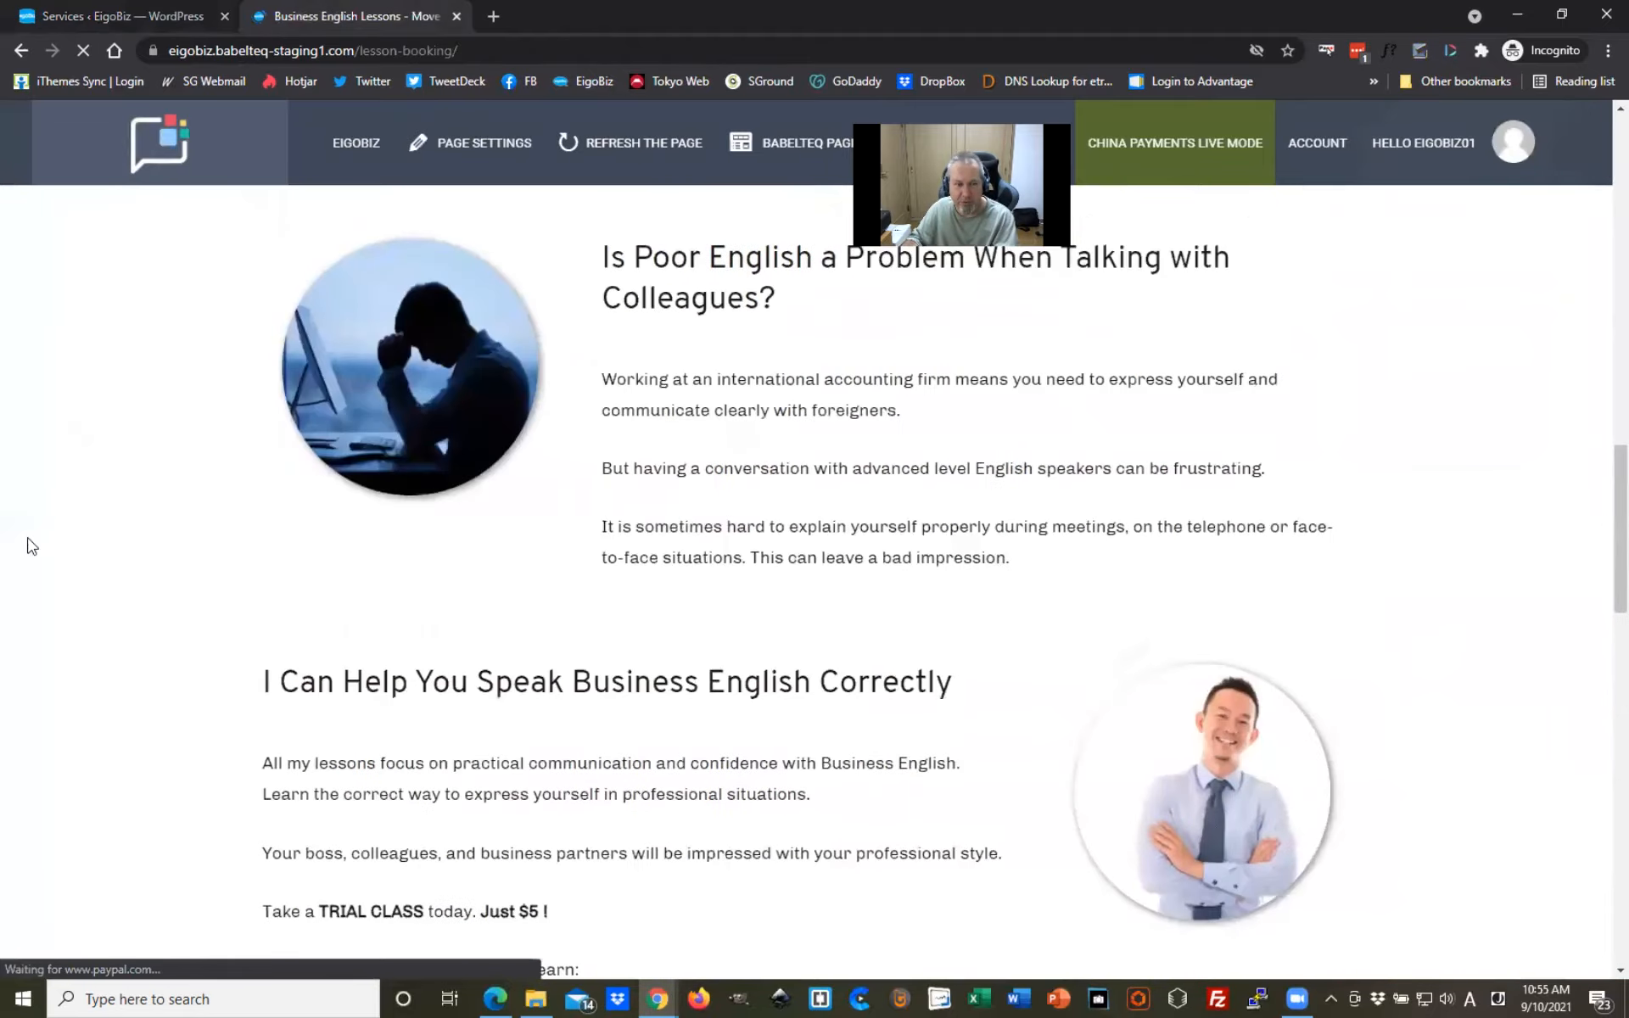
scroll(330, 571, "up", 3)
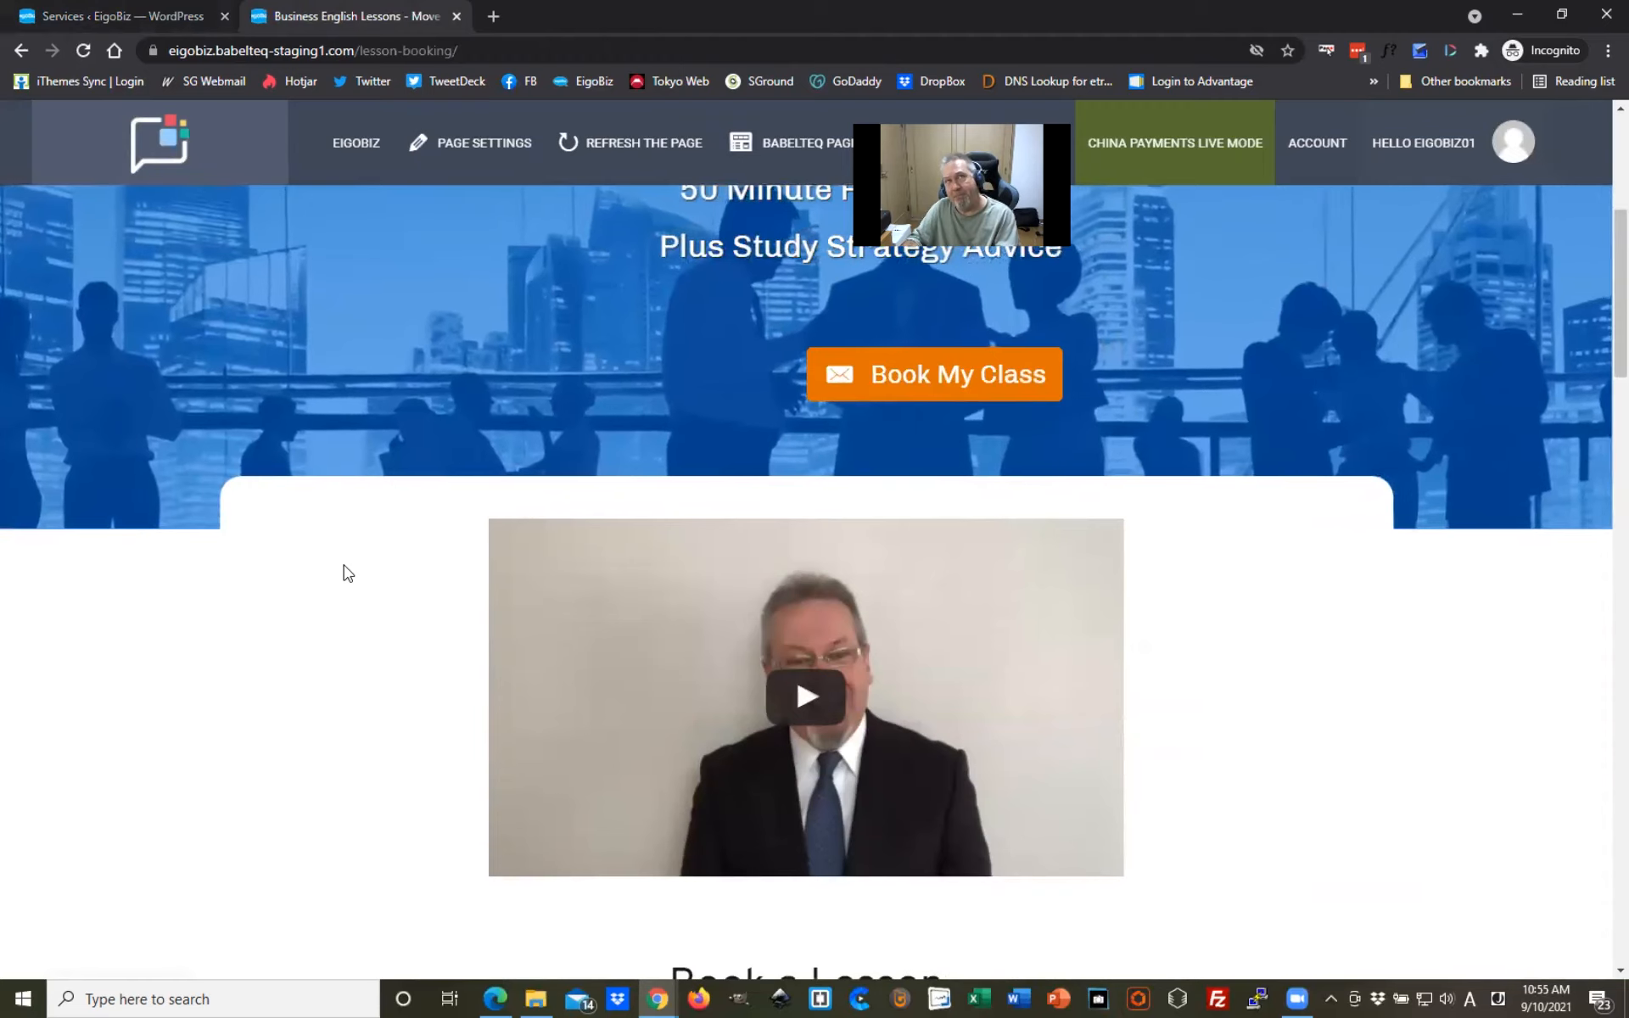
scroll(1164, 775, "down", 8)
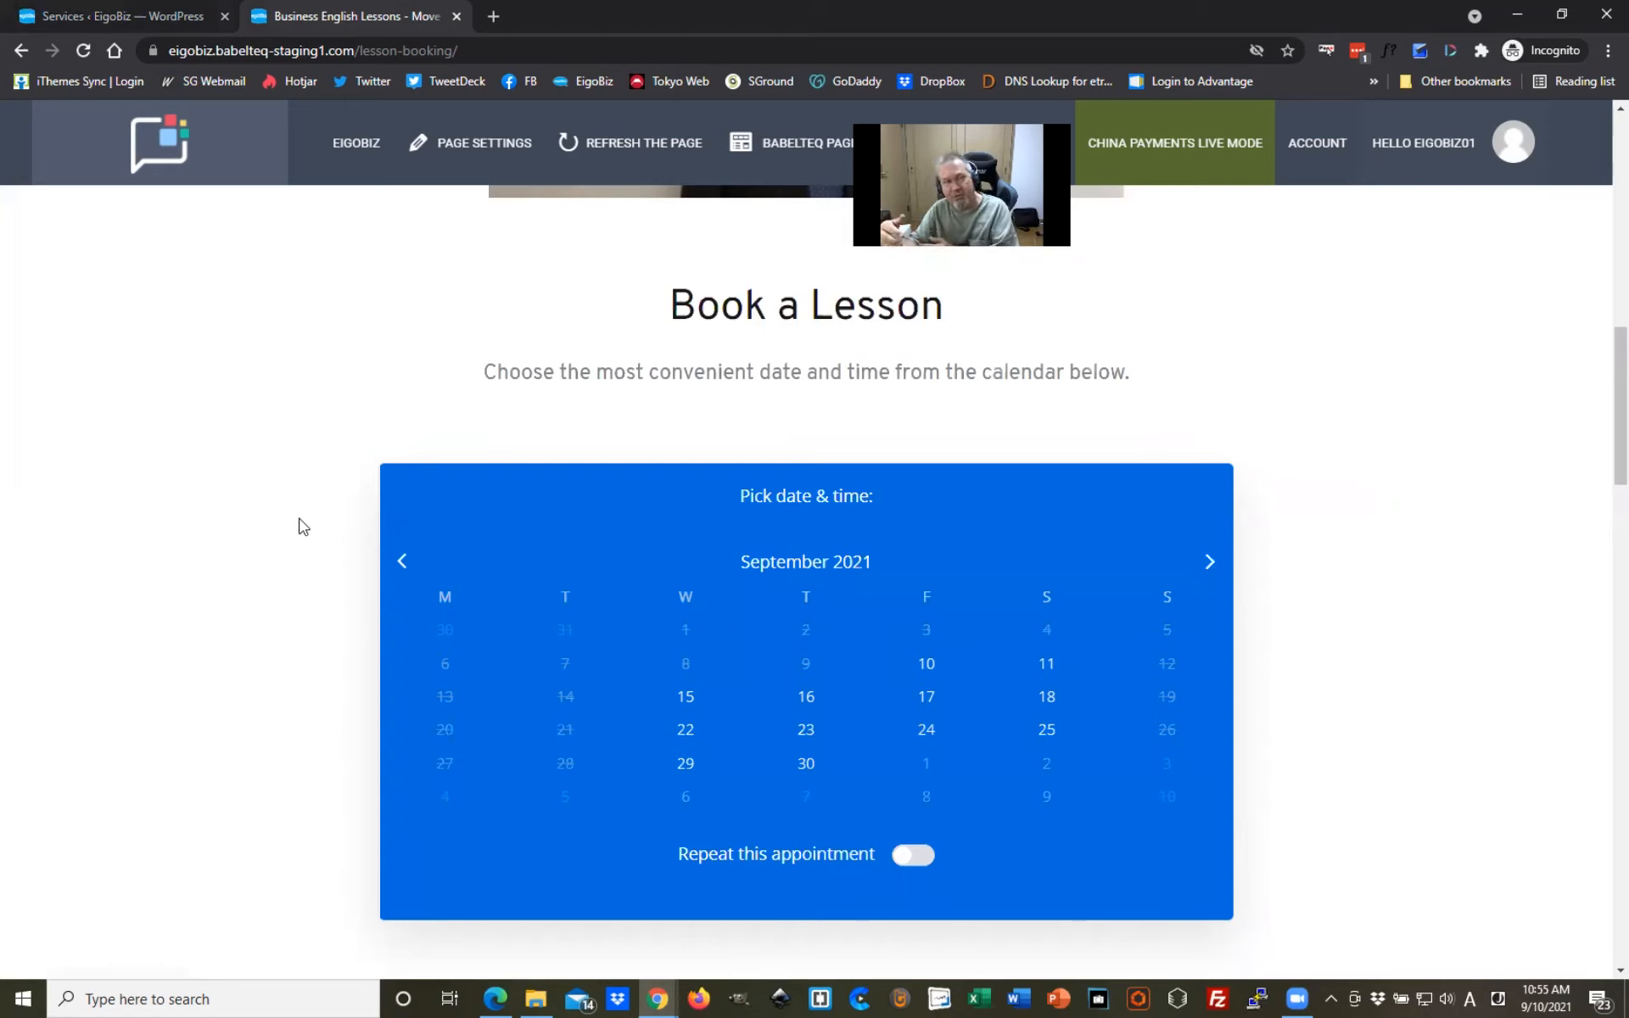
Step: Return to the Amelia services admin and open the list of all site pages
left_click(127, 17)
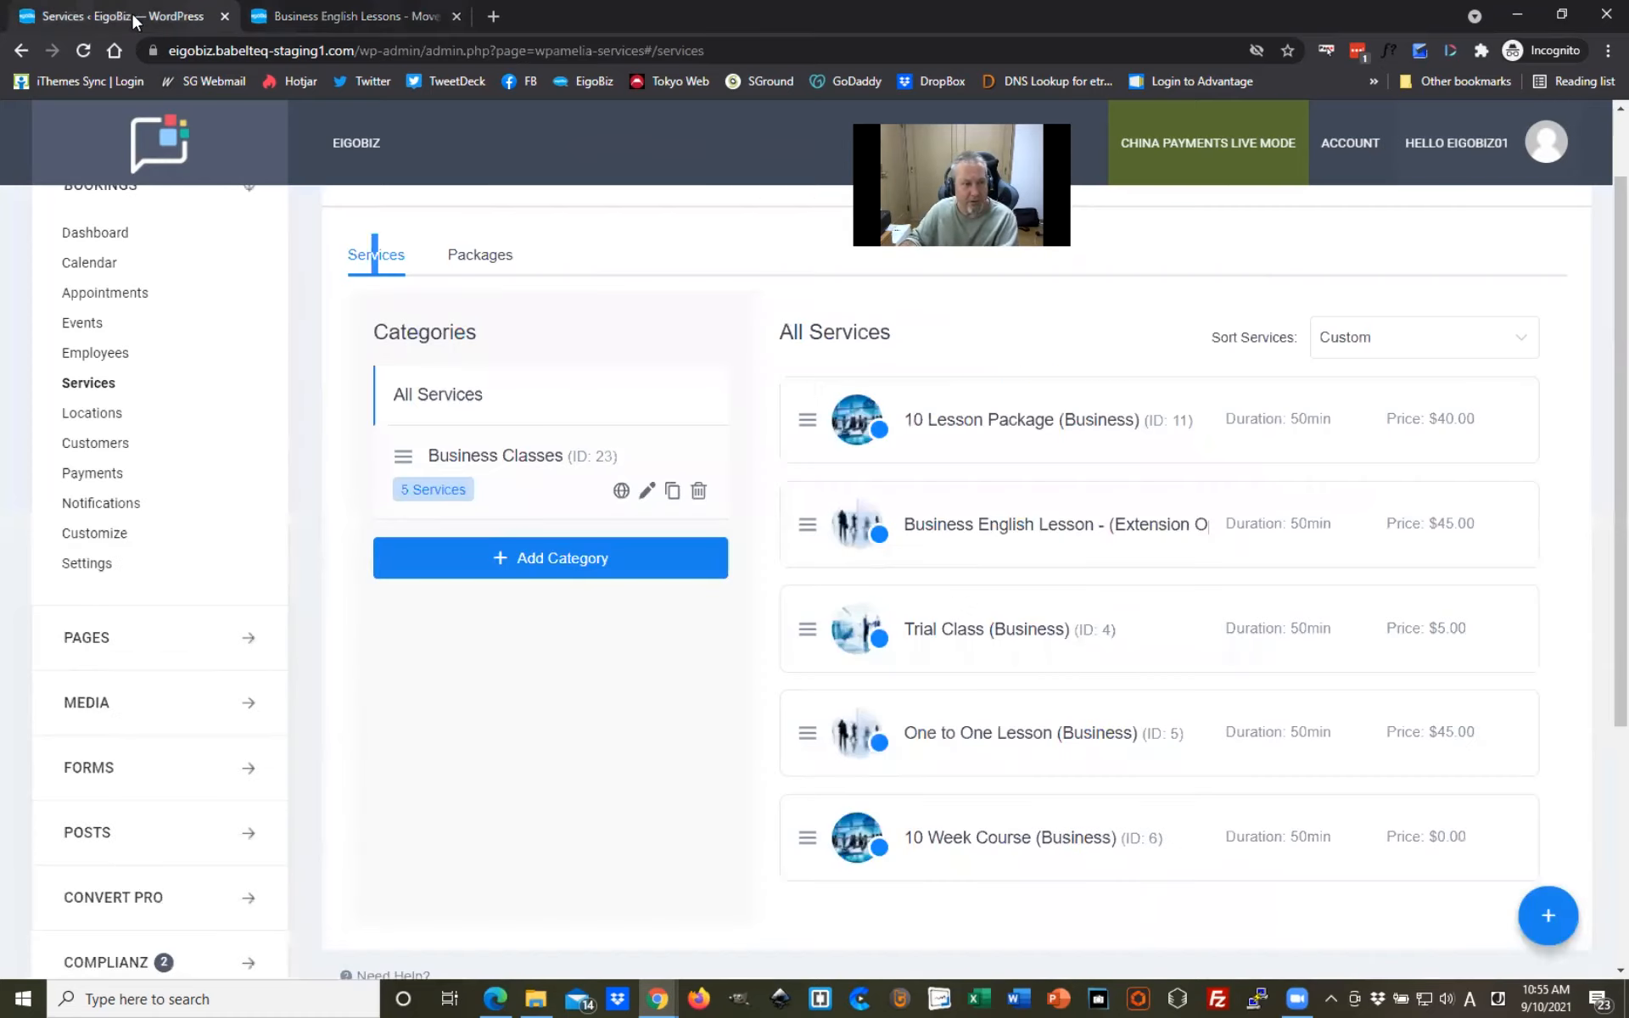
scroll(656, 736, "up", 1)
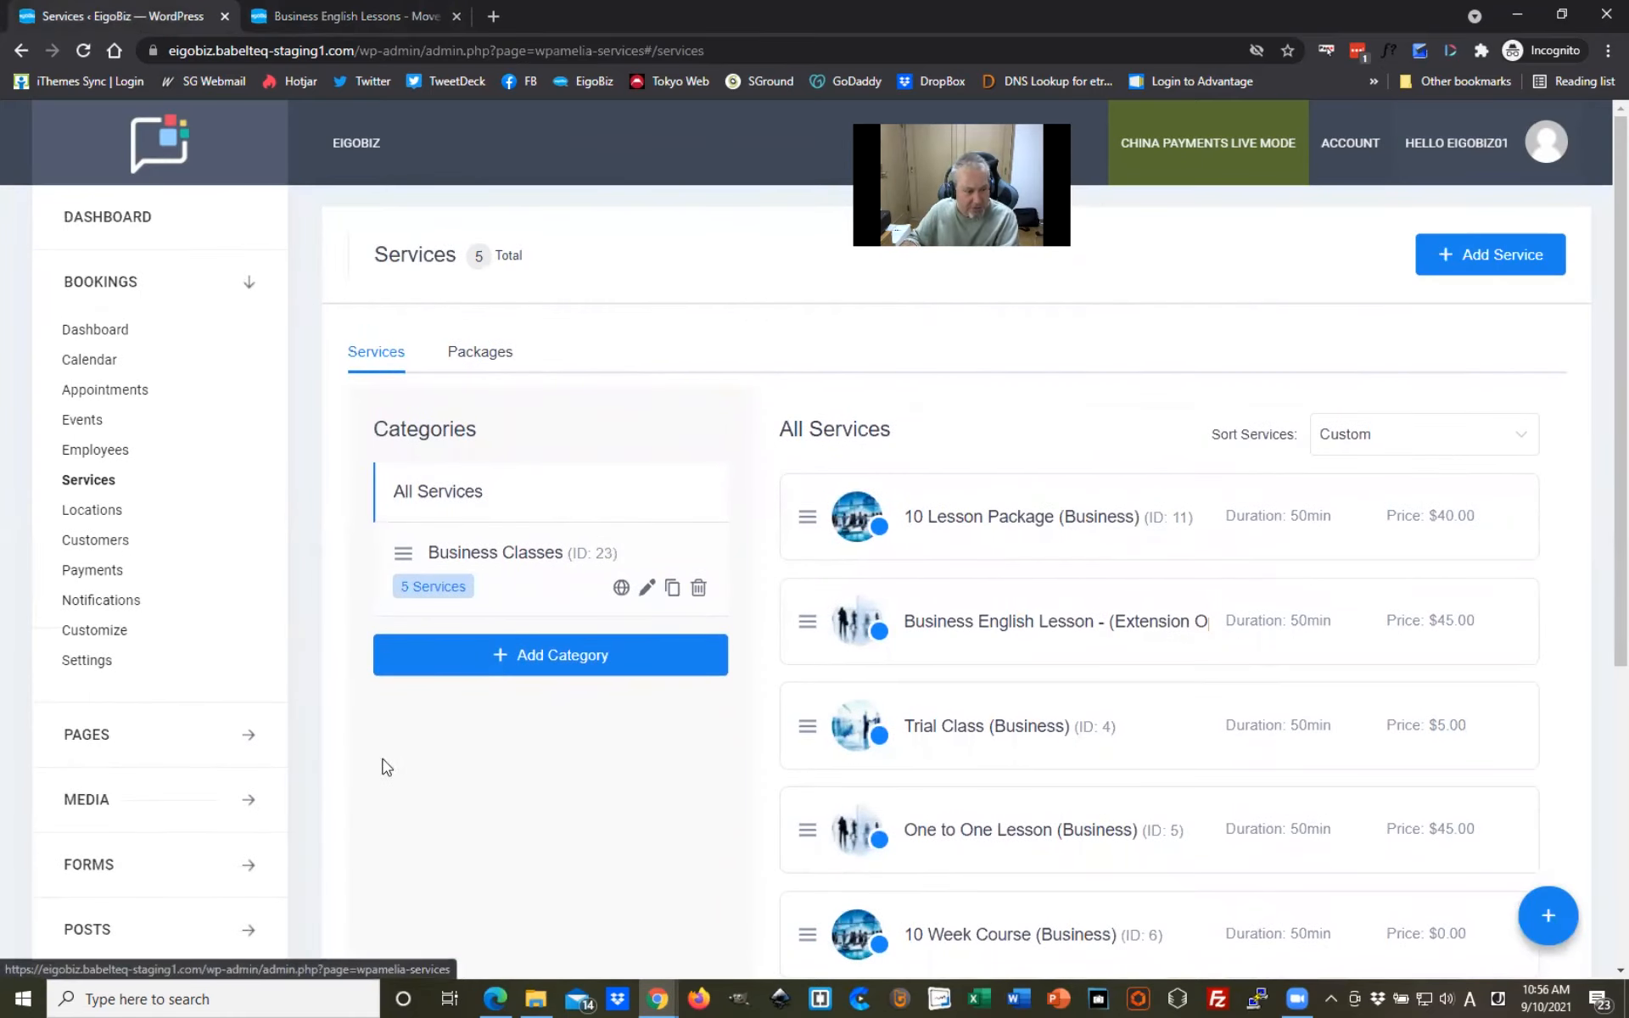
scroll(355, 685, "down", 2)
left_click(251, 545)
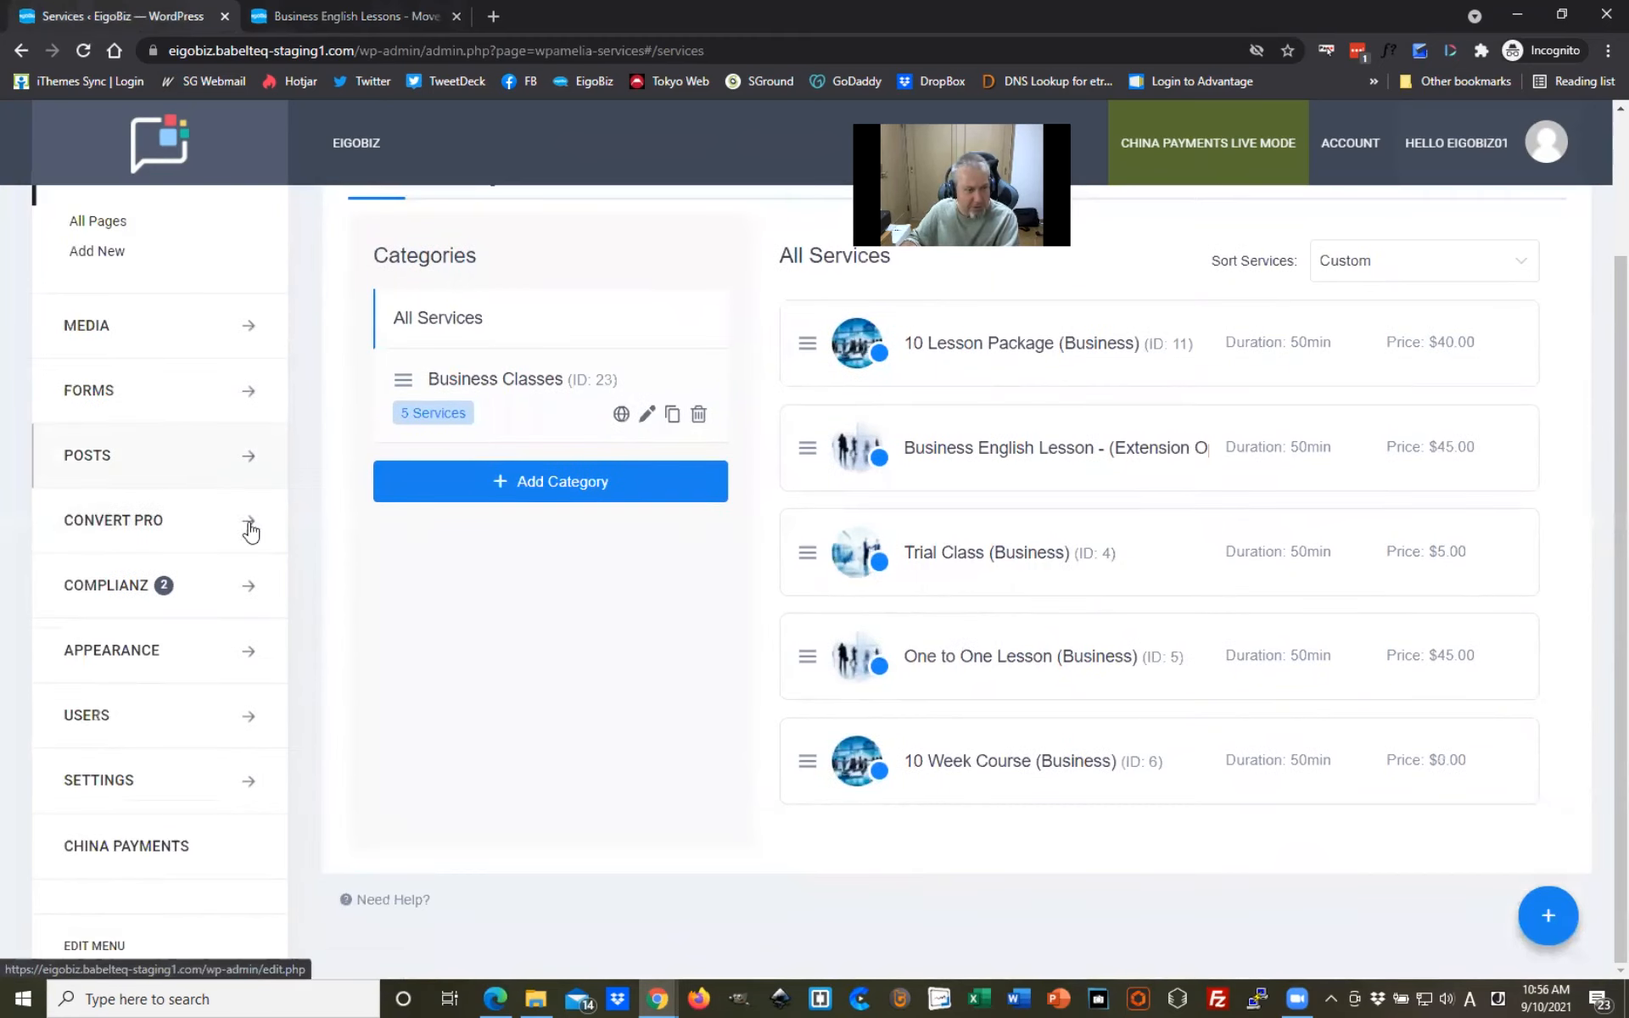
scroll(473, 742, "up", 1)
left_click(100, 399)
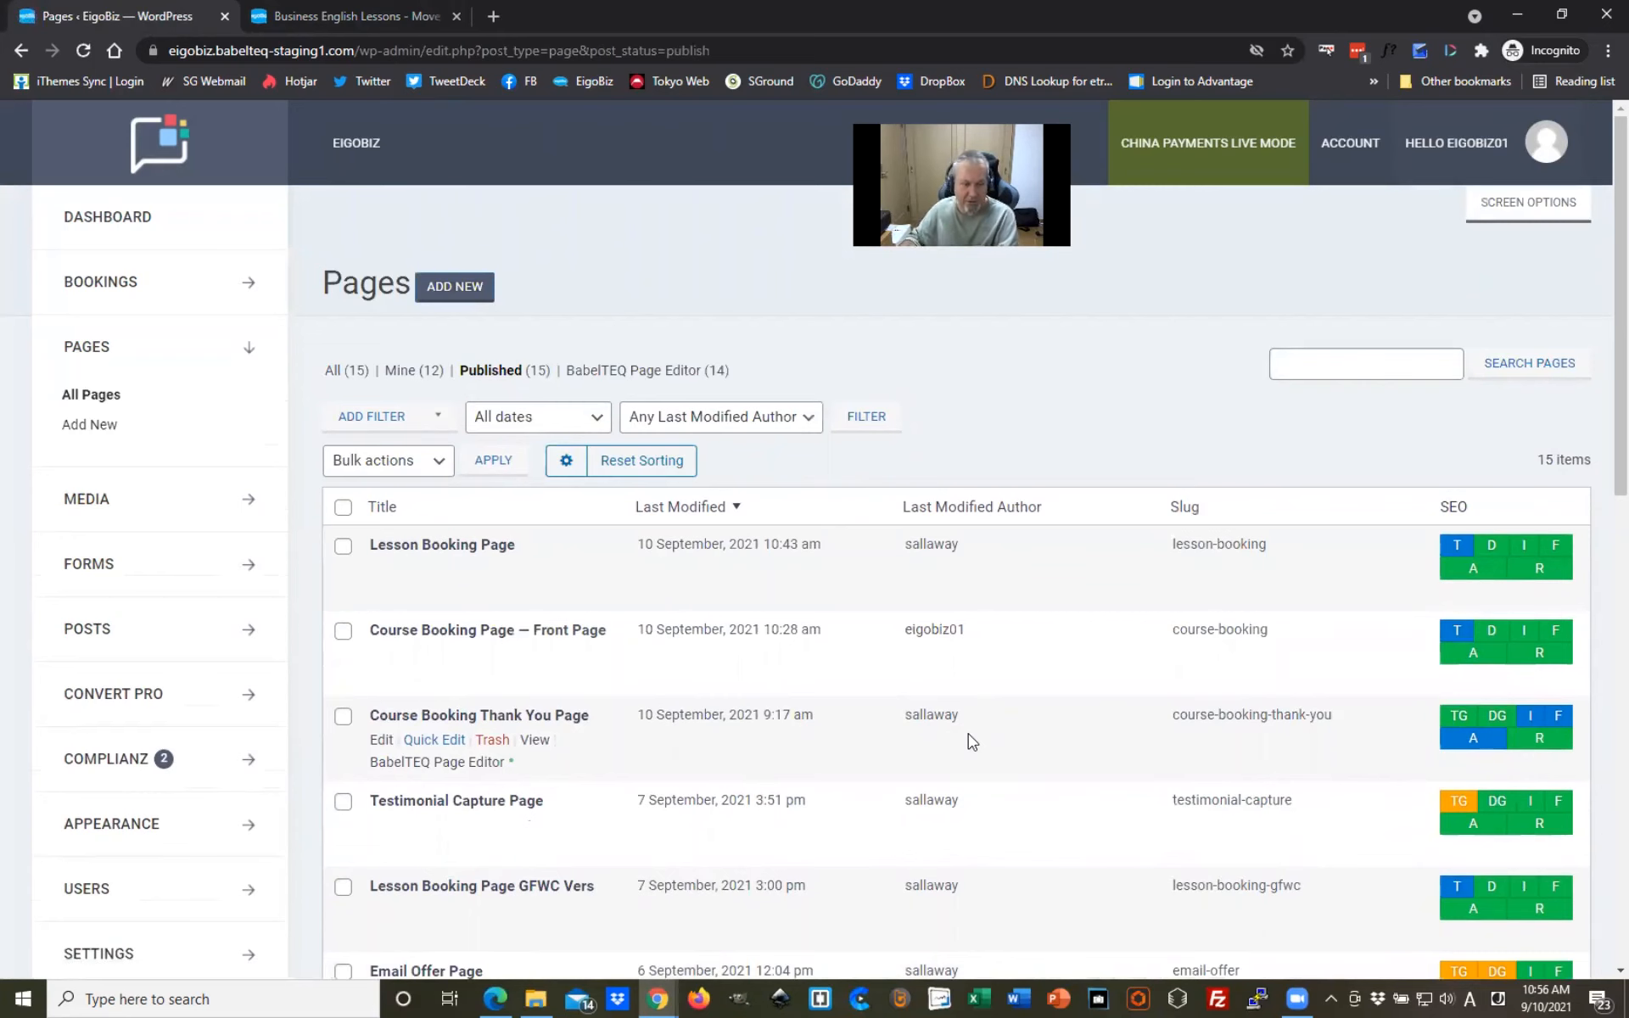
Step: Open the Course Booking Page's quick edit settings and check the available publishing status options
scroll(908, 716, "down", 1)
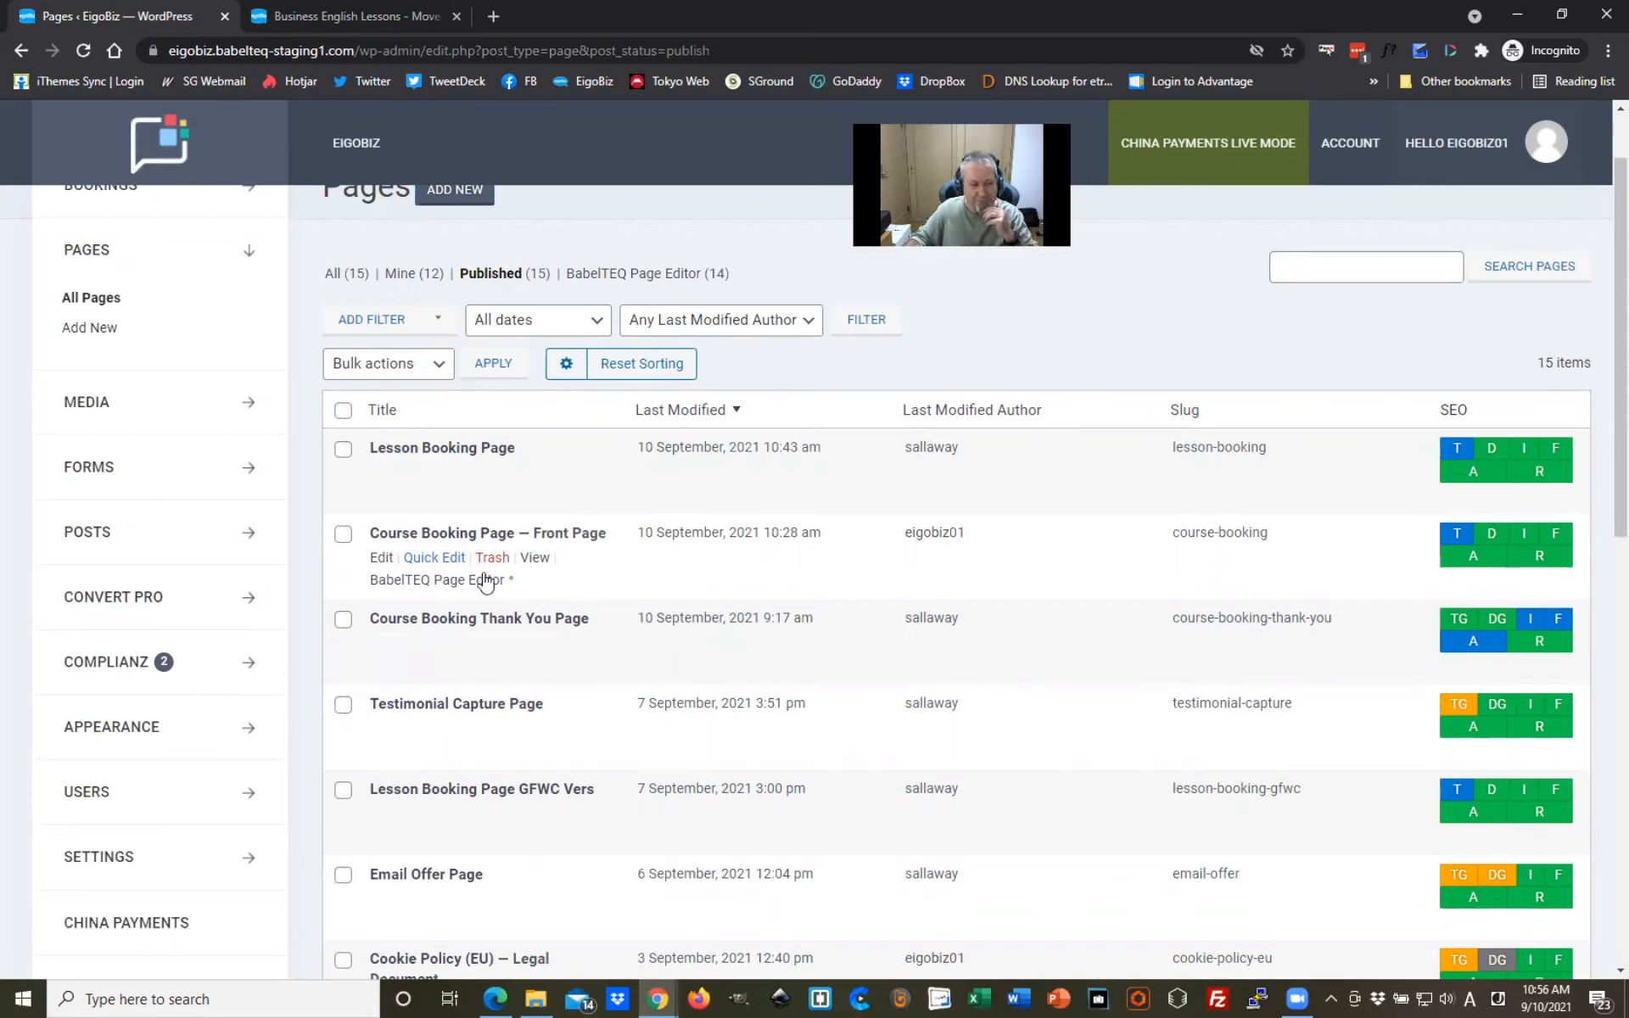
left_click(441, 560)
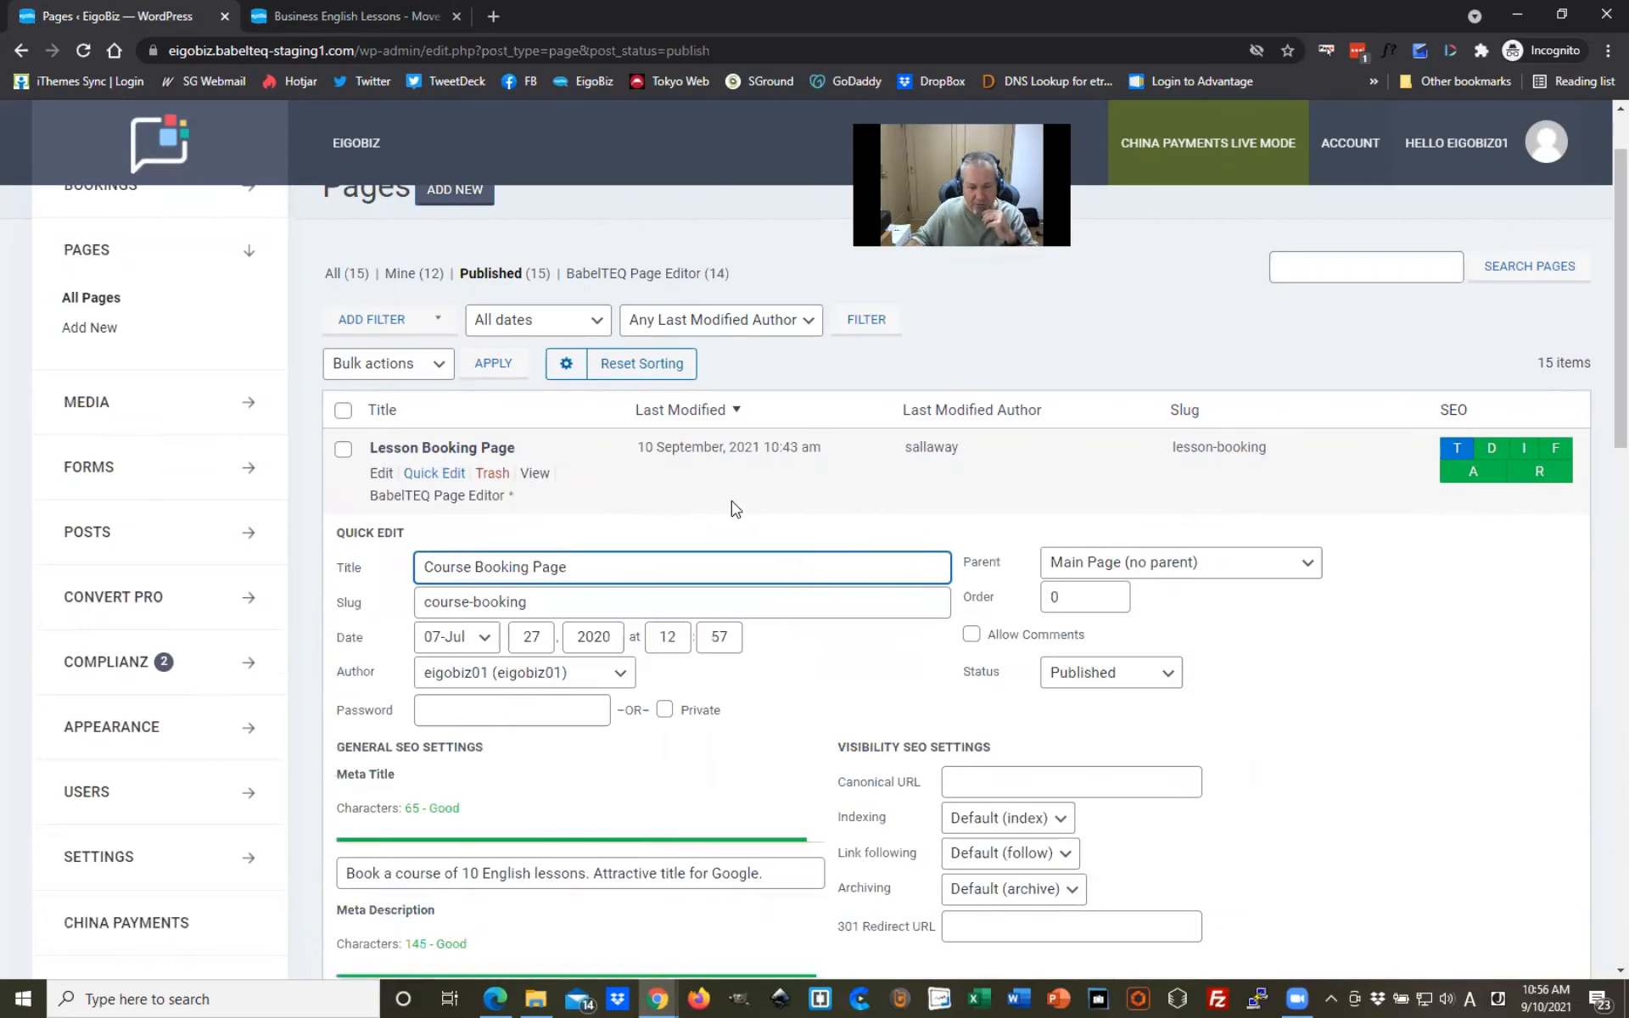
scroll(1391, 652, "down", 1)
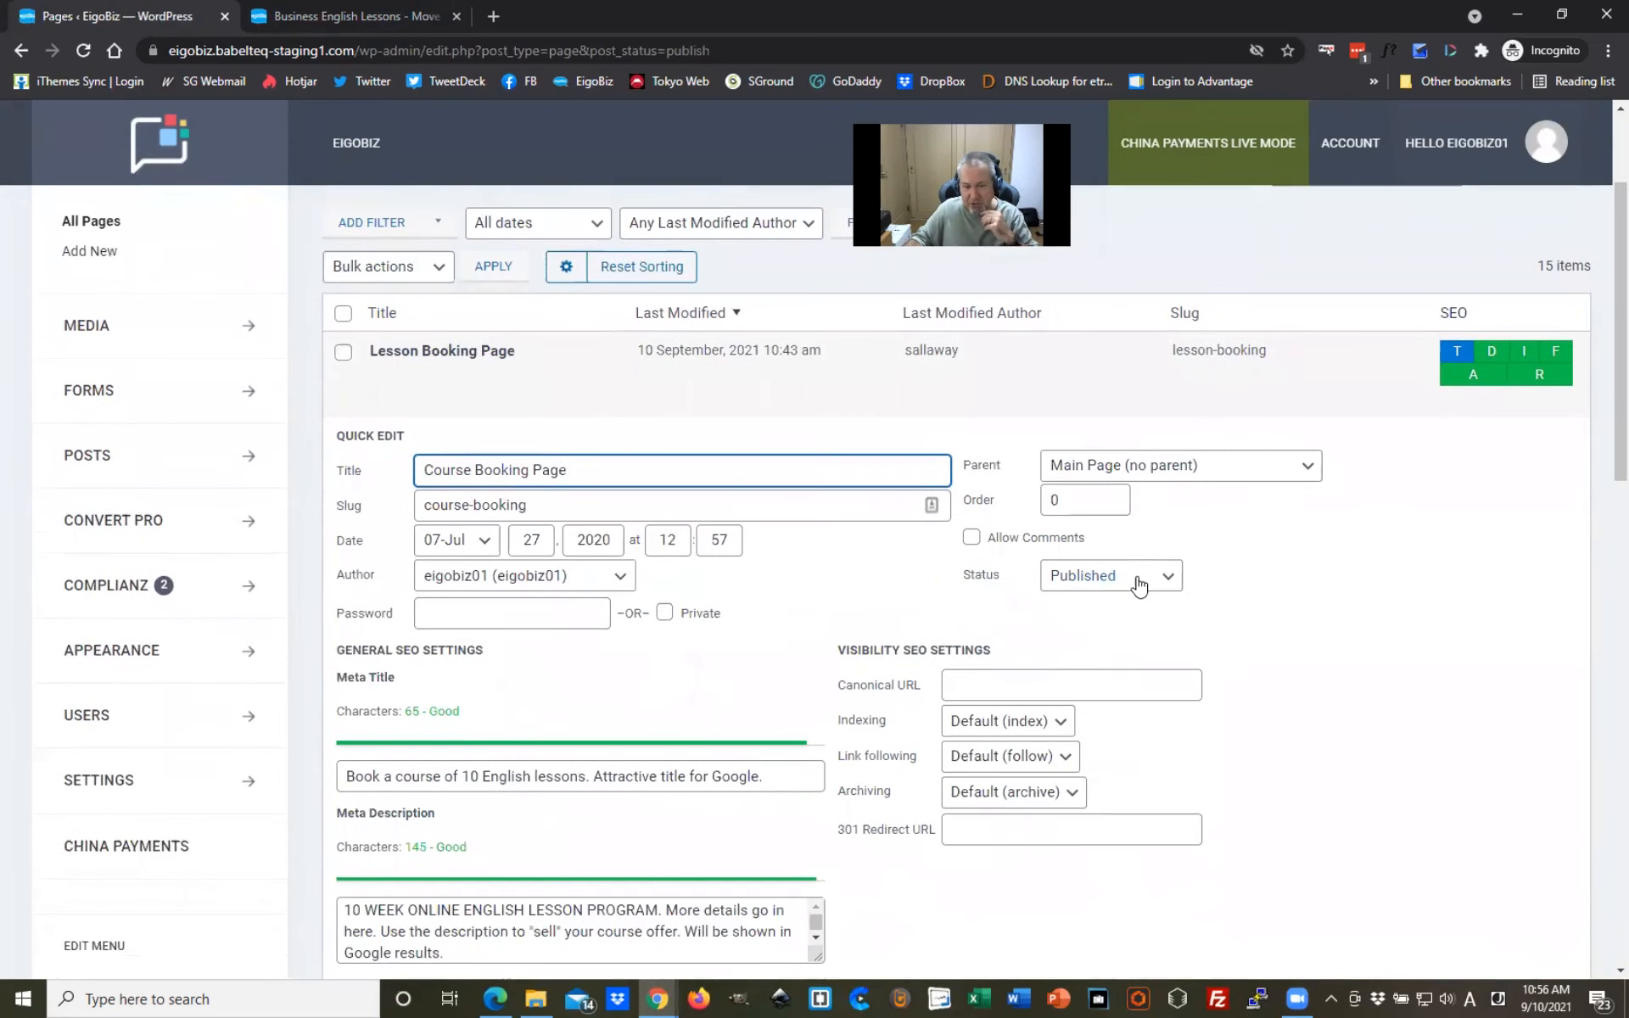
left_click(1138, 584)
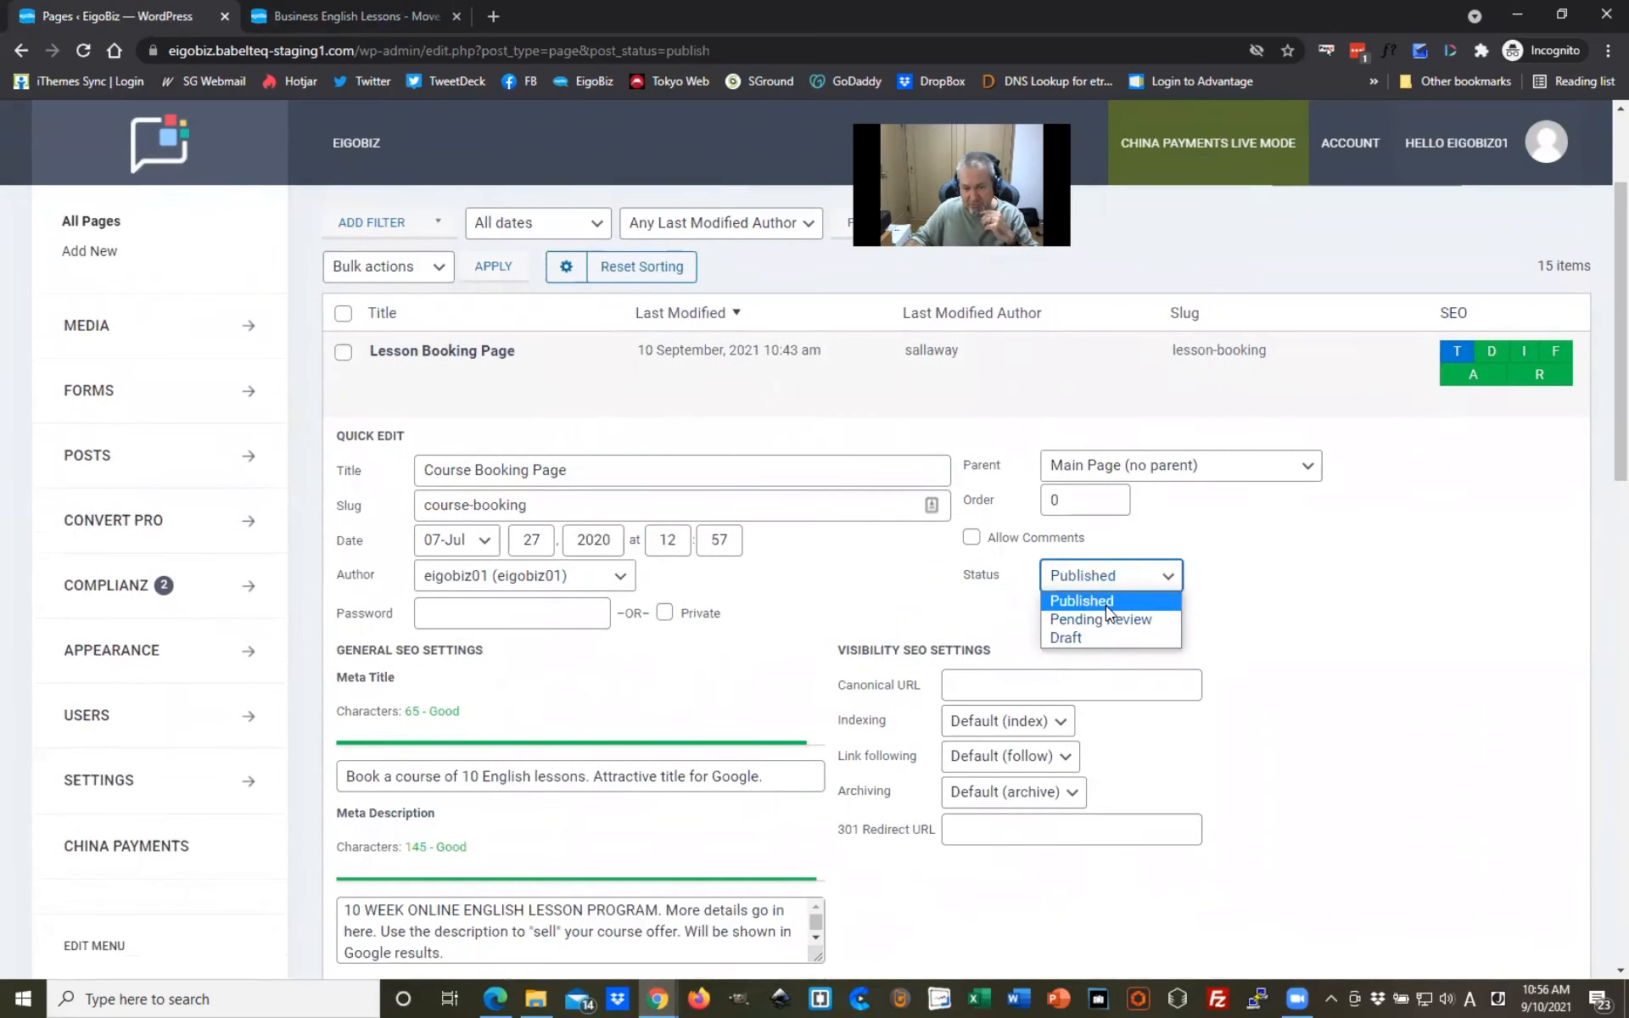
left_click(1366, 557)
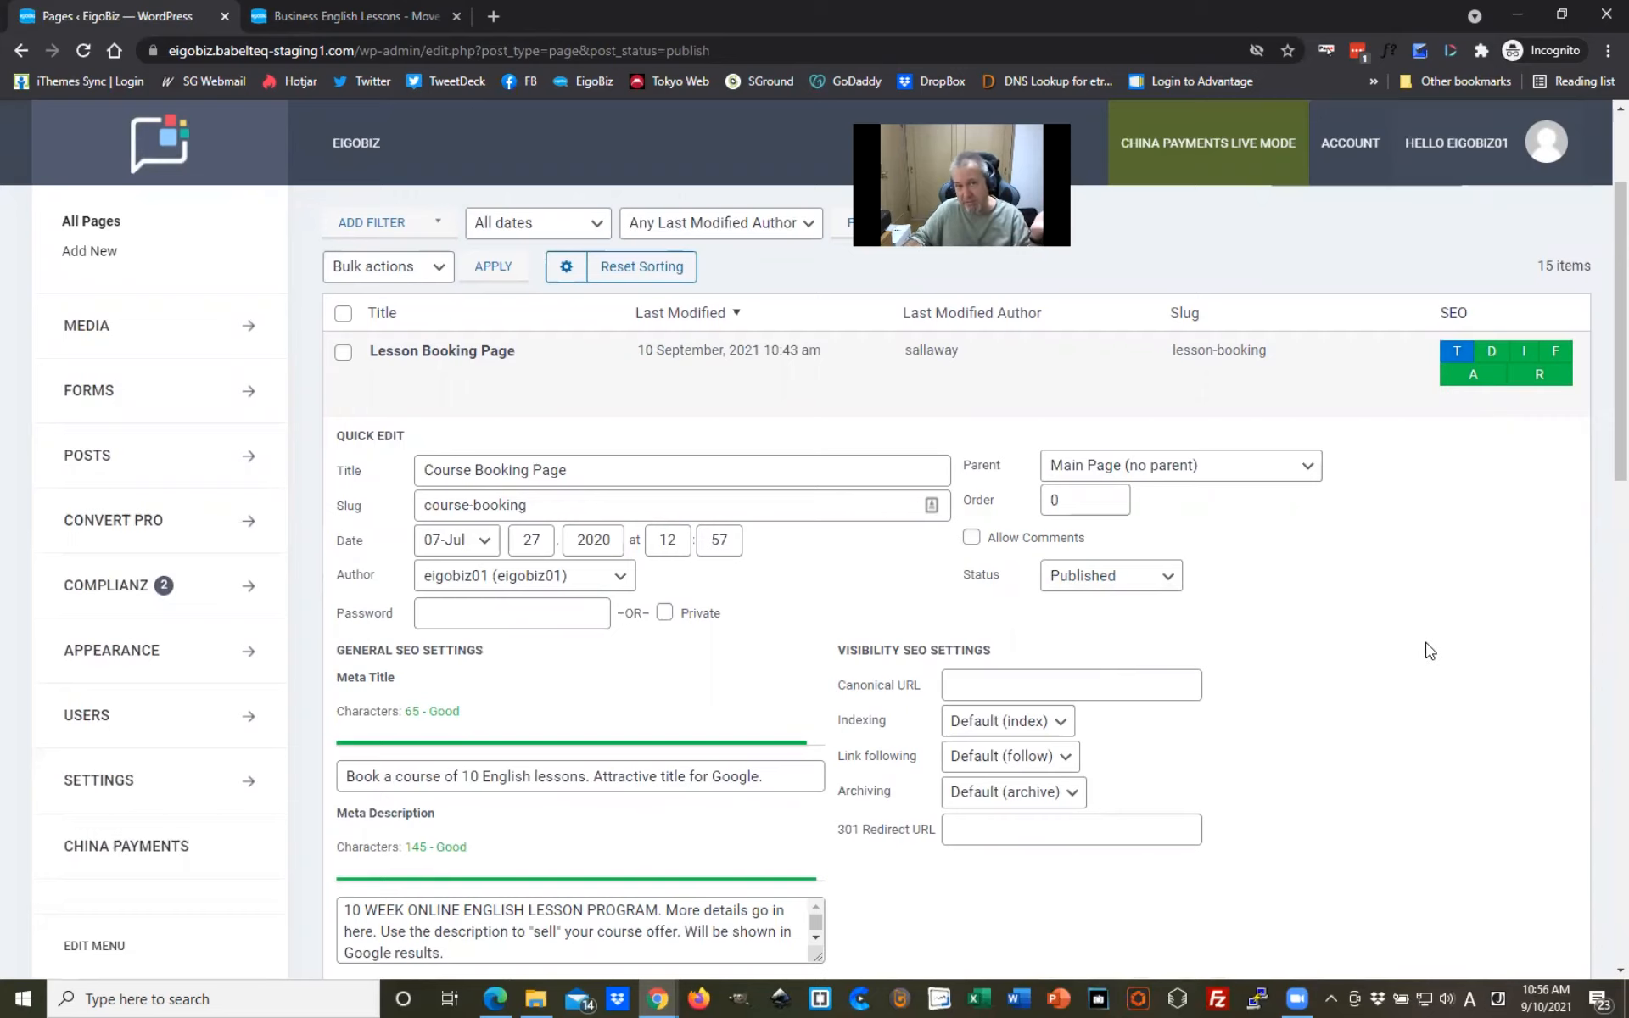
scroll(1430, 650, "up", 3)
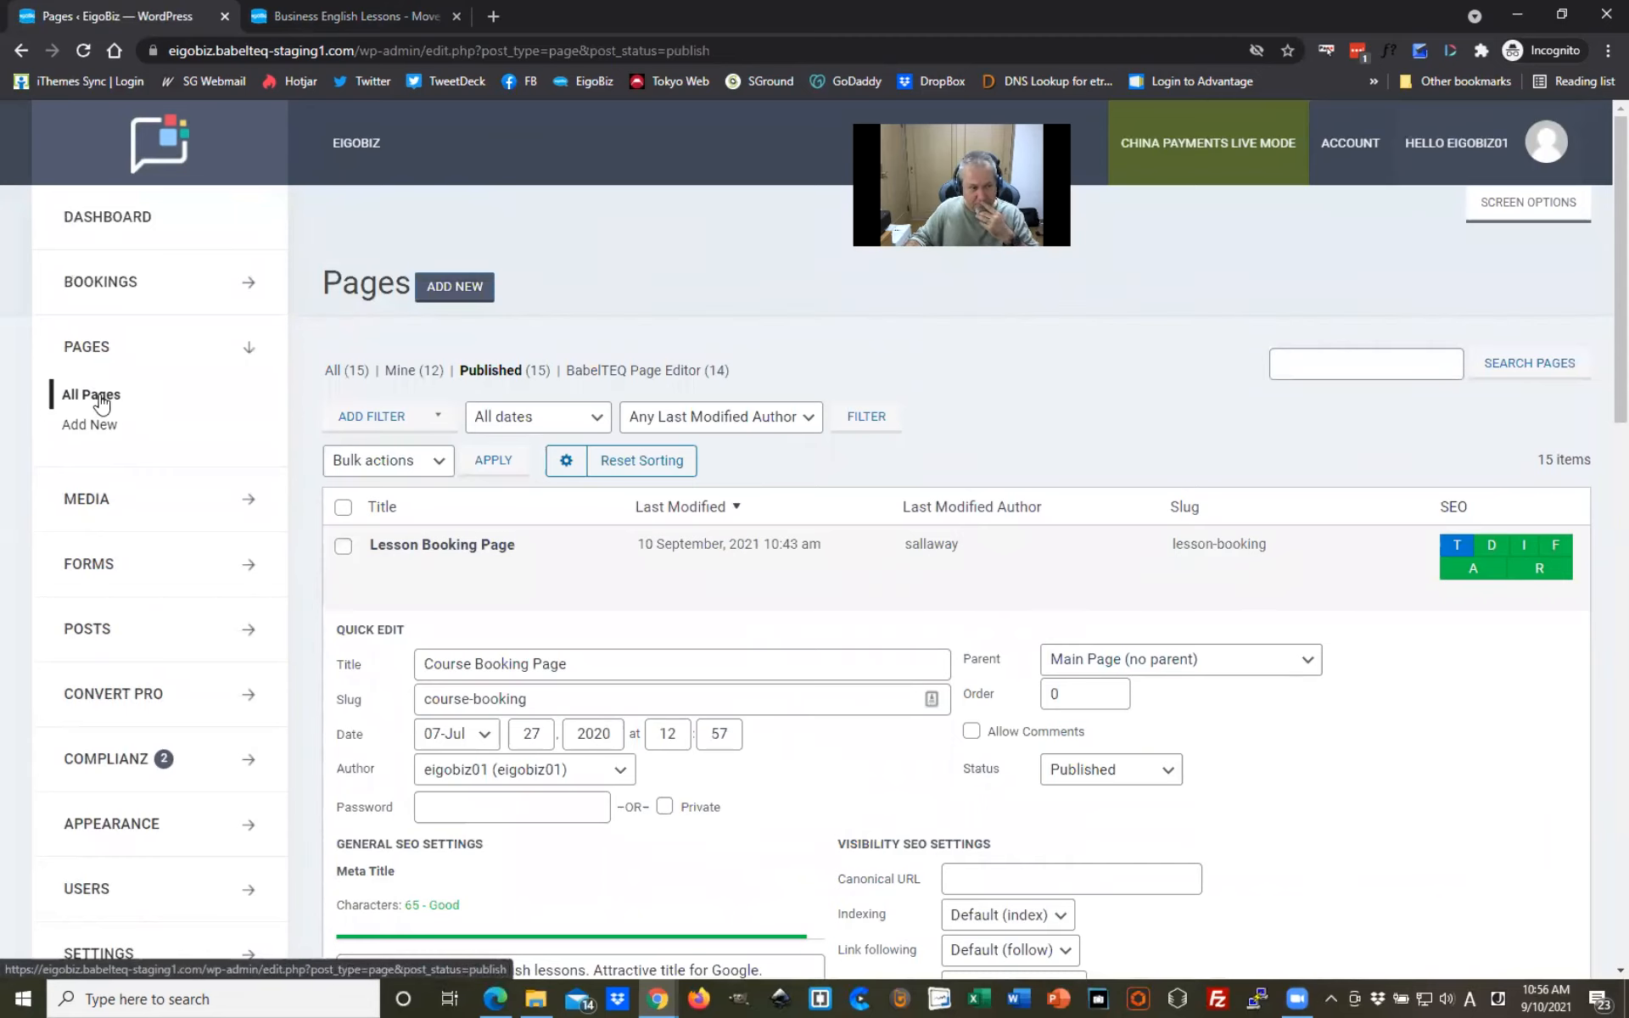
Step: Open the site's Start a Course page and examine the course outline and the credit card booking form
left_click(346, 18)
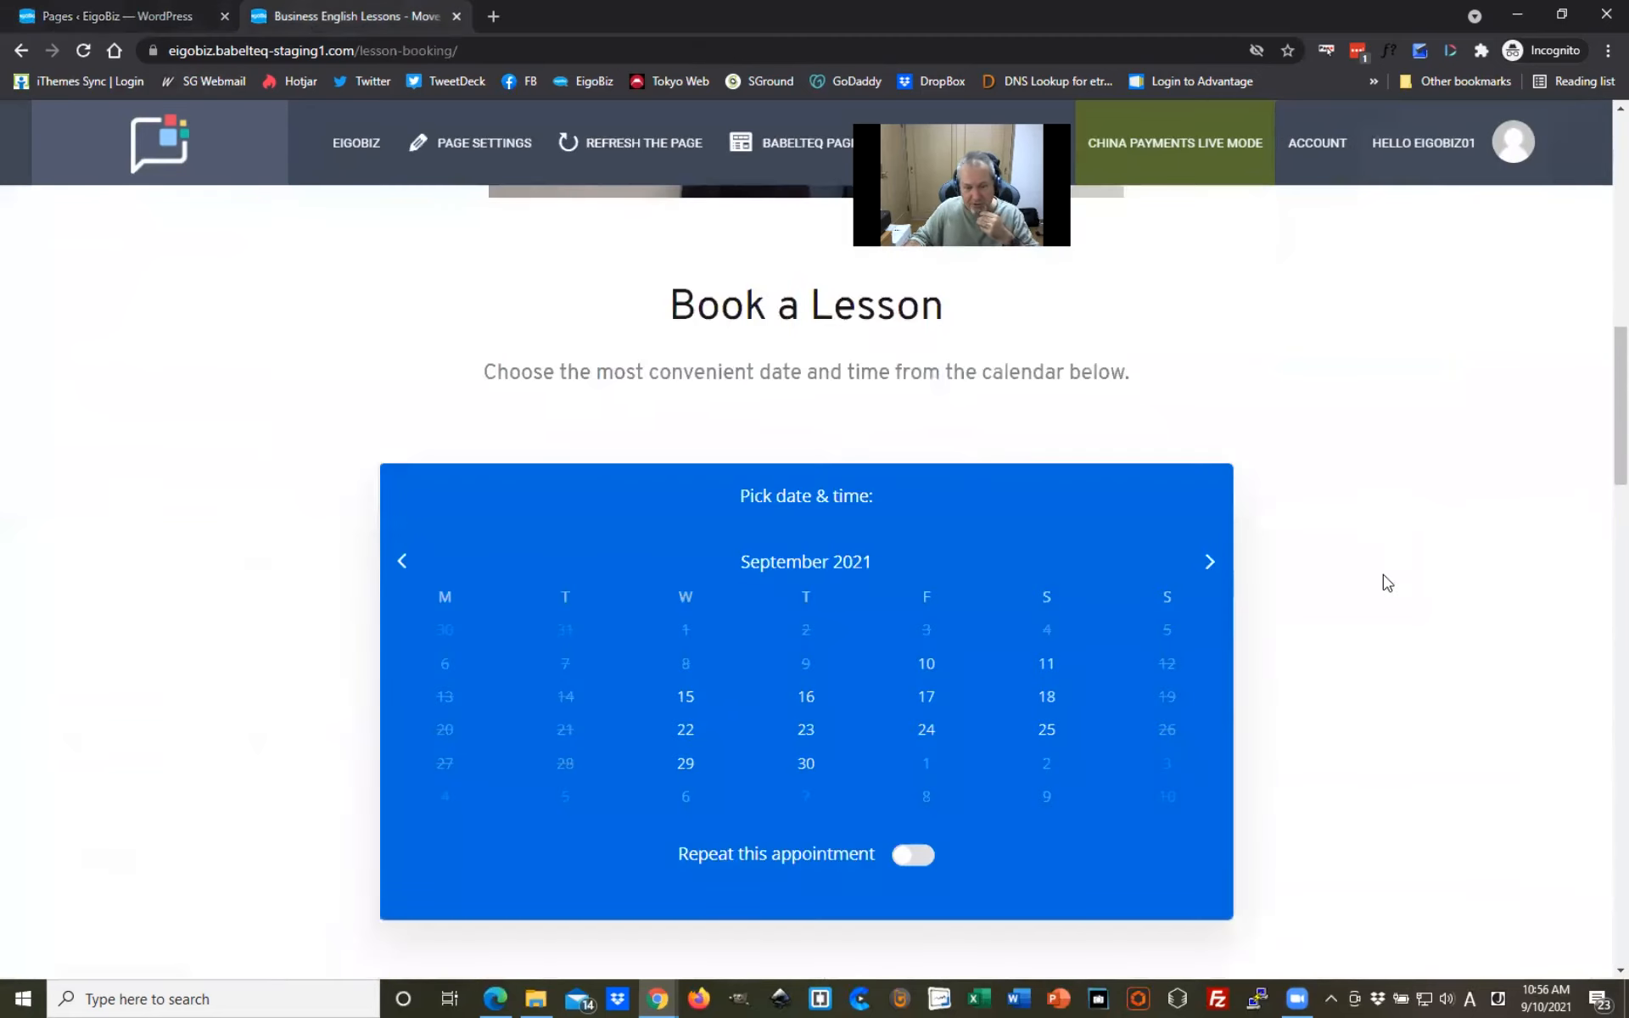
scroll(1383, 594, "down", 15)
scroll(438, 664, "down", 10)
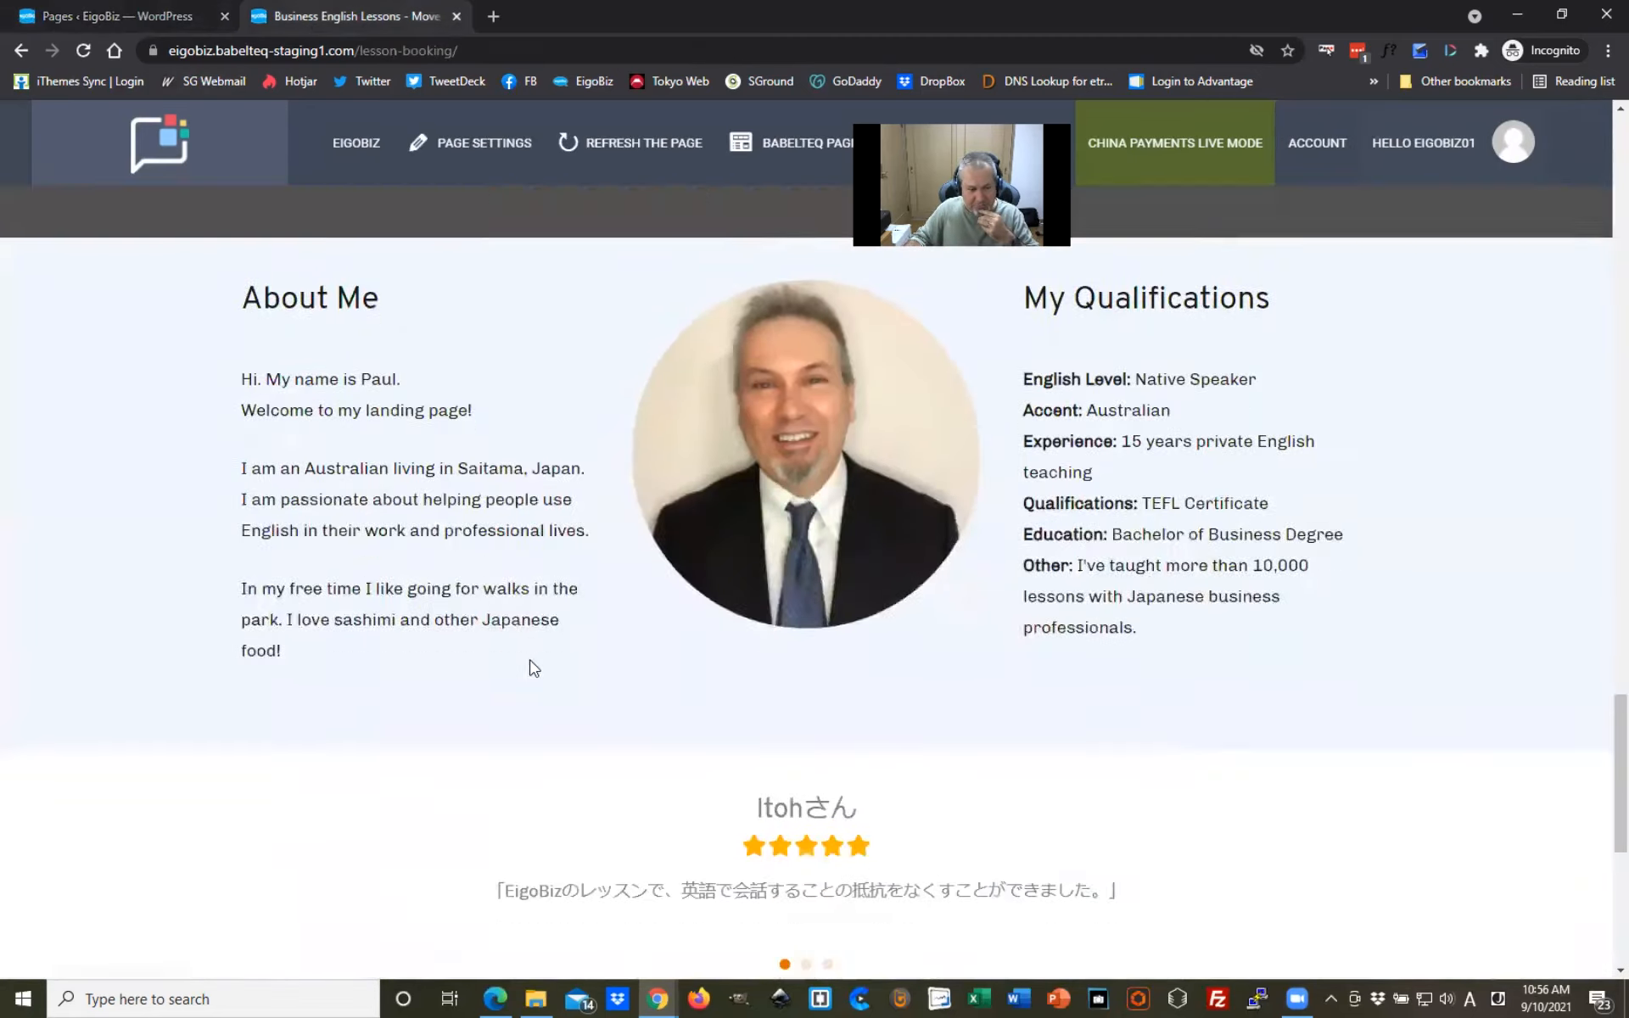
left_click(410, 763)
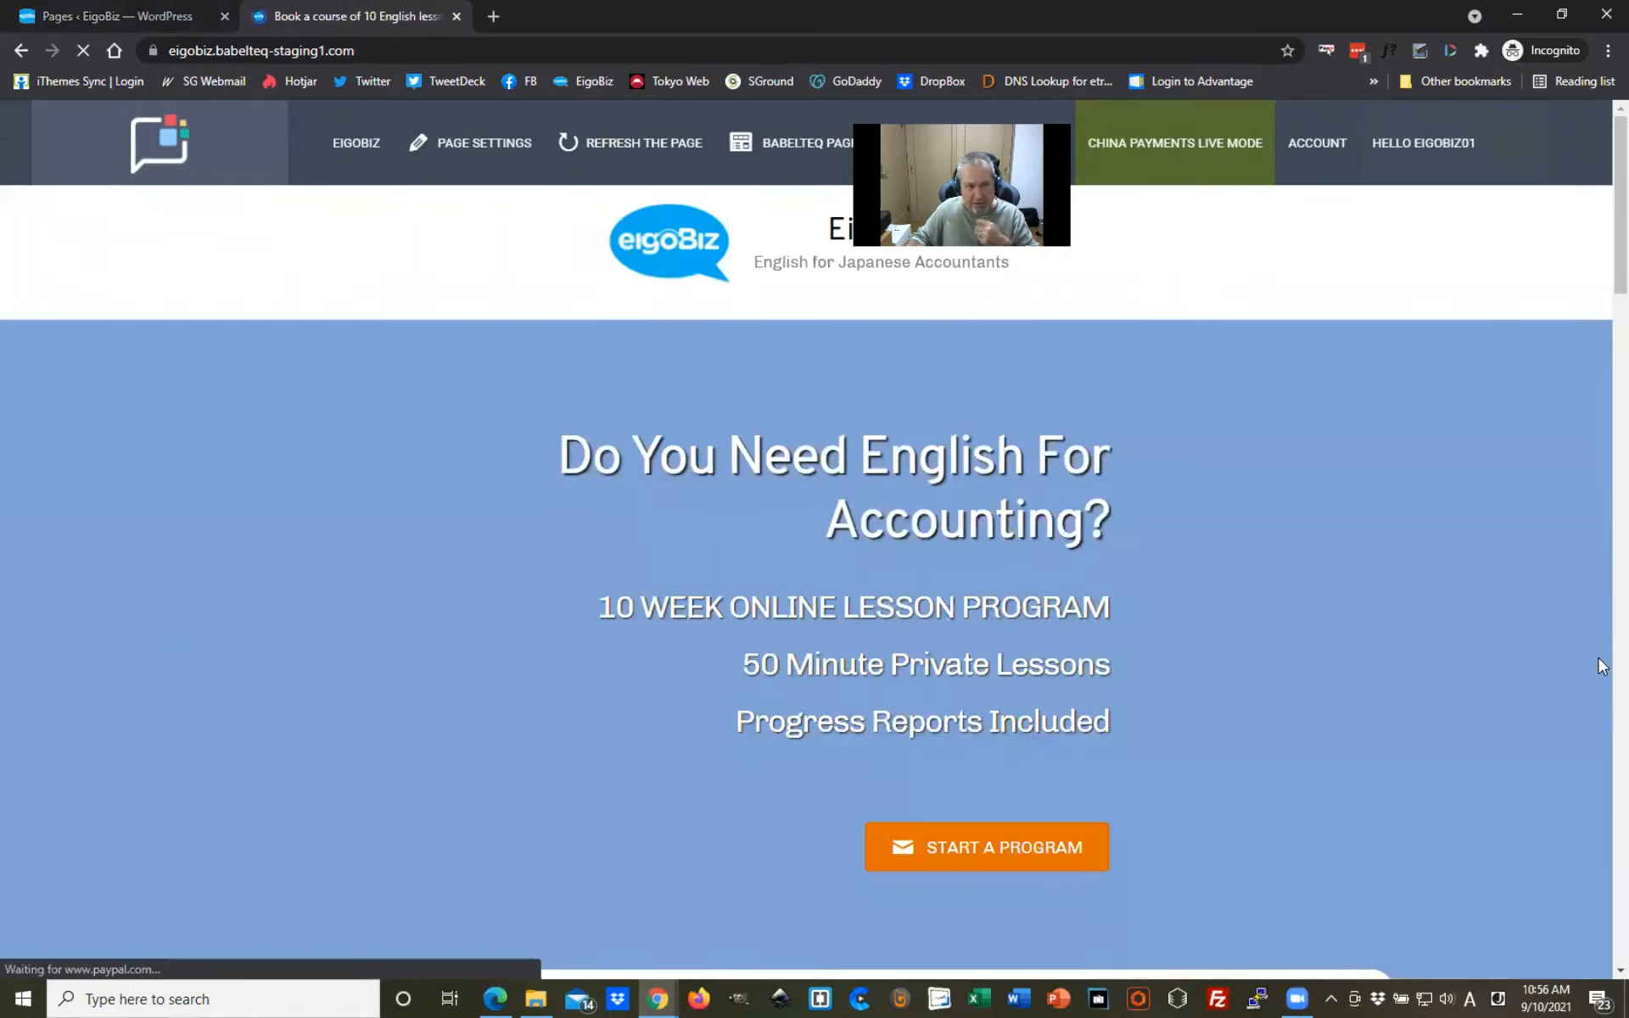
scroll(1484, 619, "down", 15)
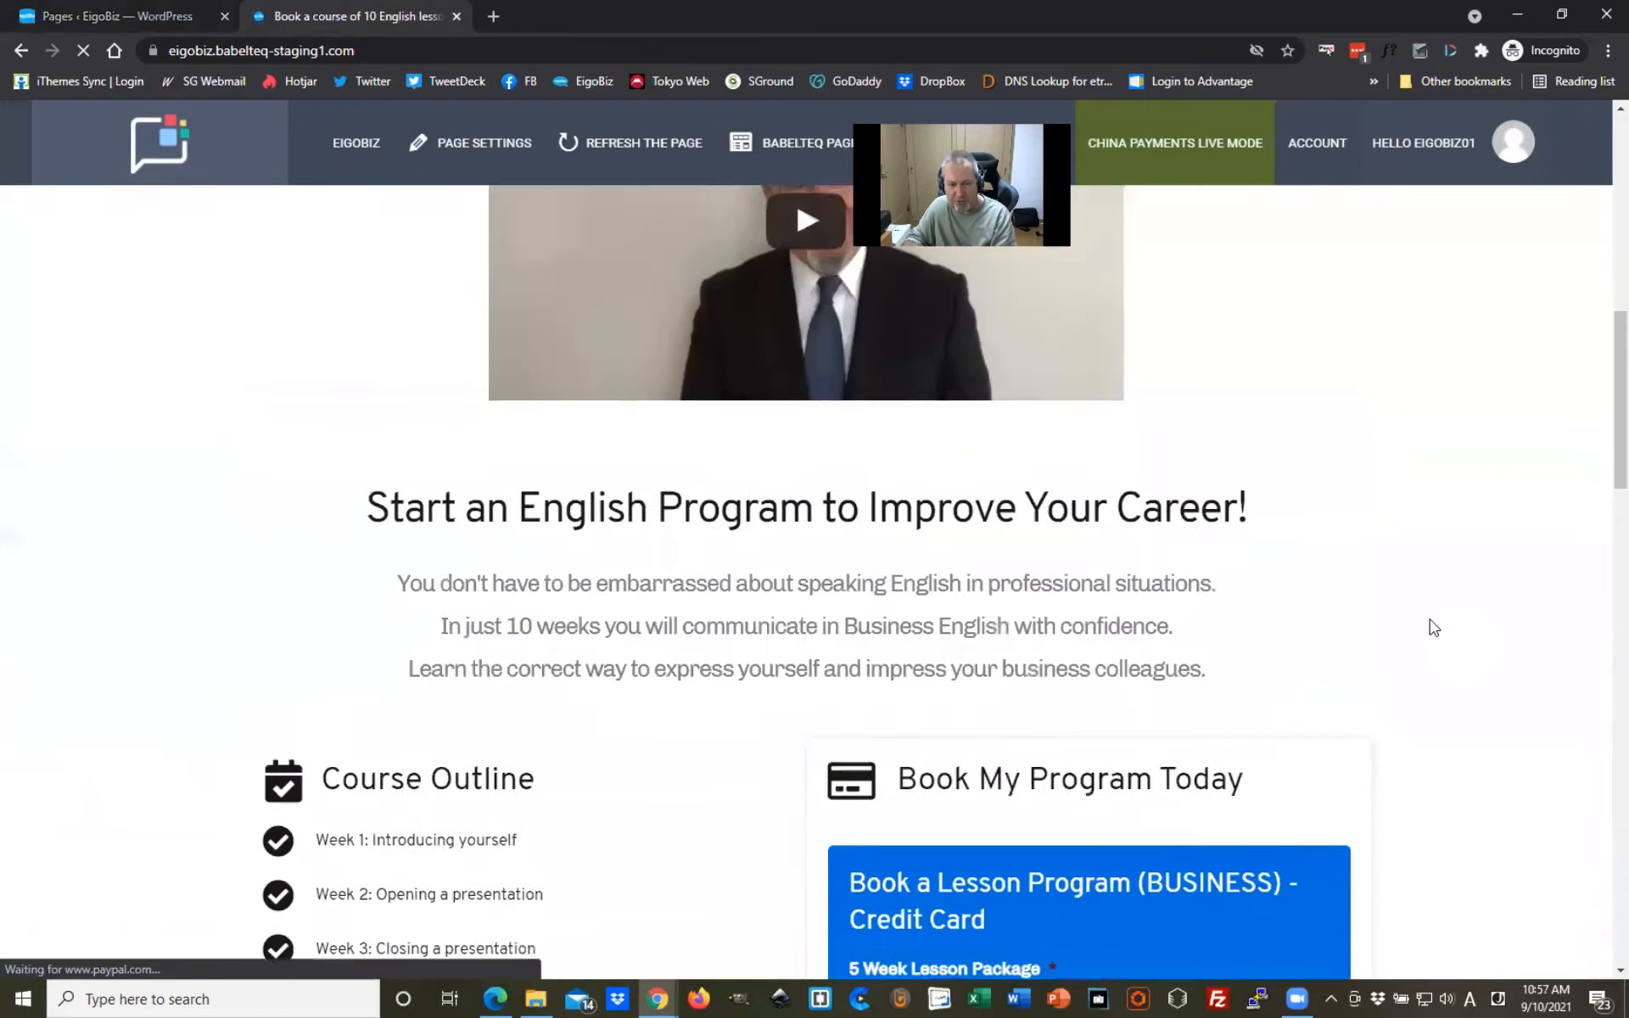
scroll(1471, 629, "up", 5)
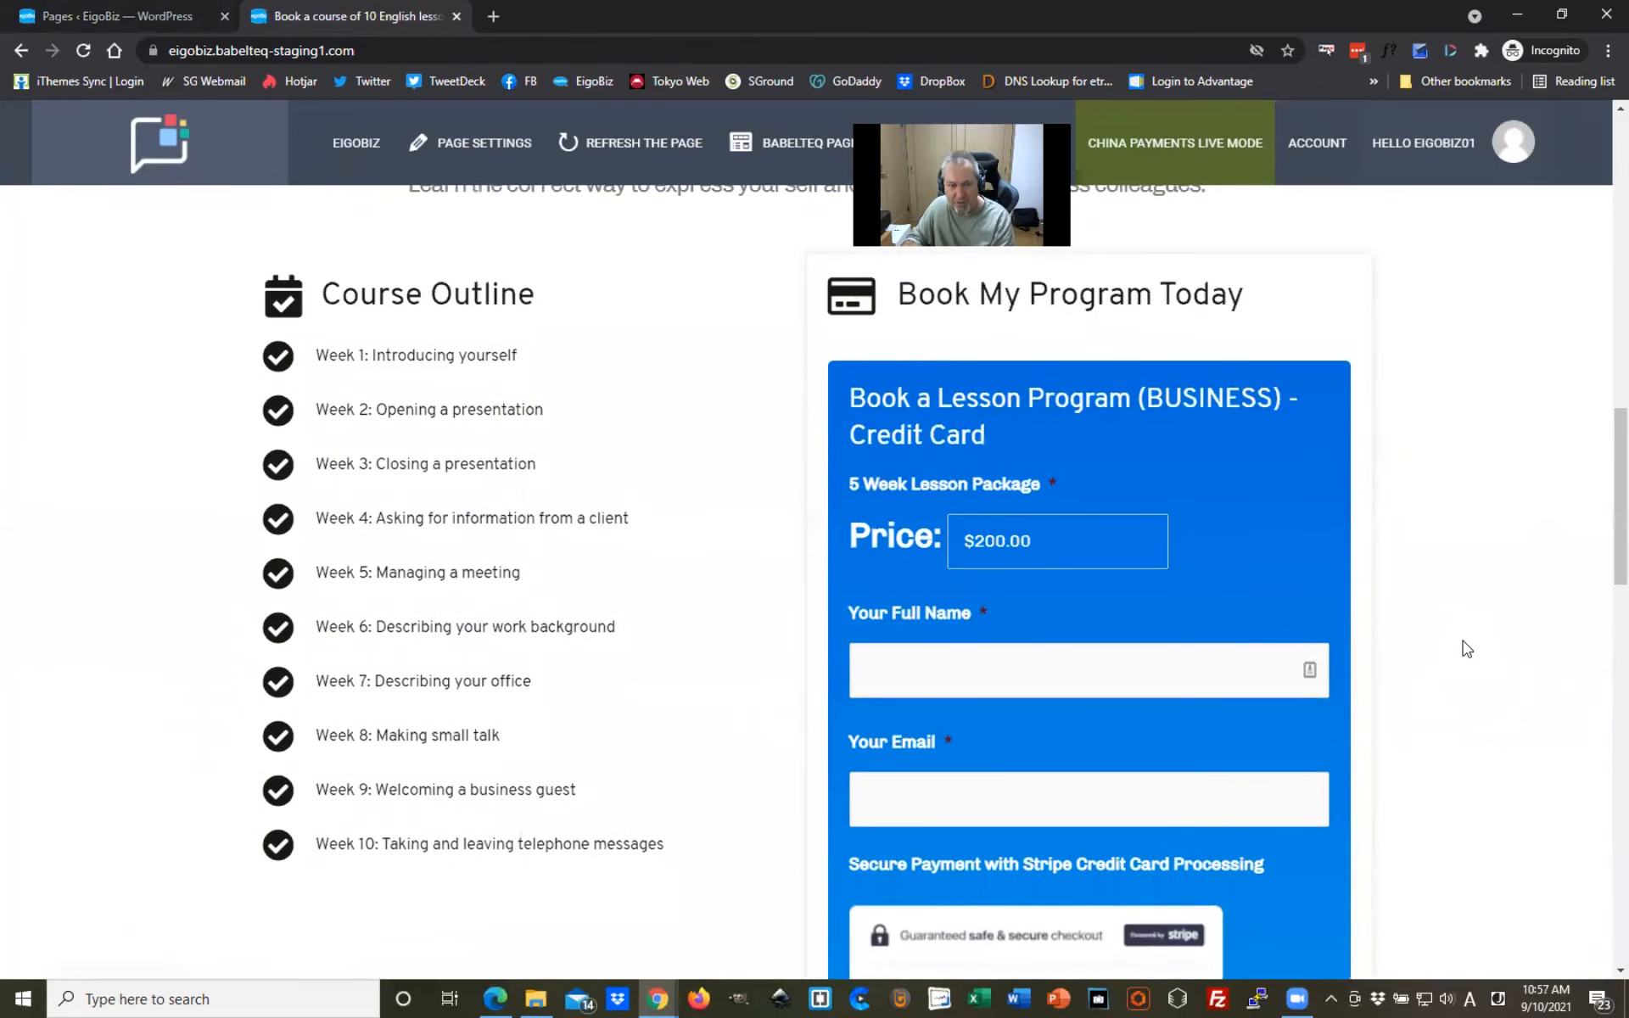
scroll(1447, 664, "down", 2)
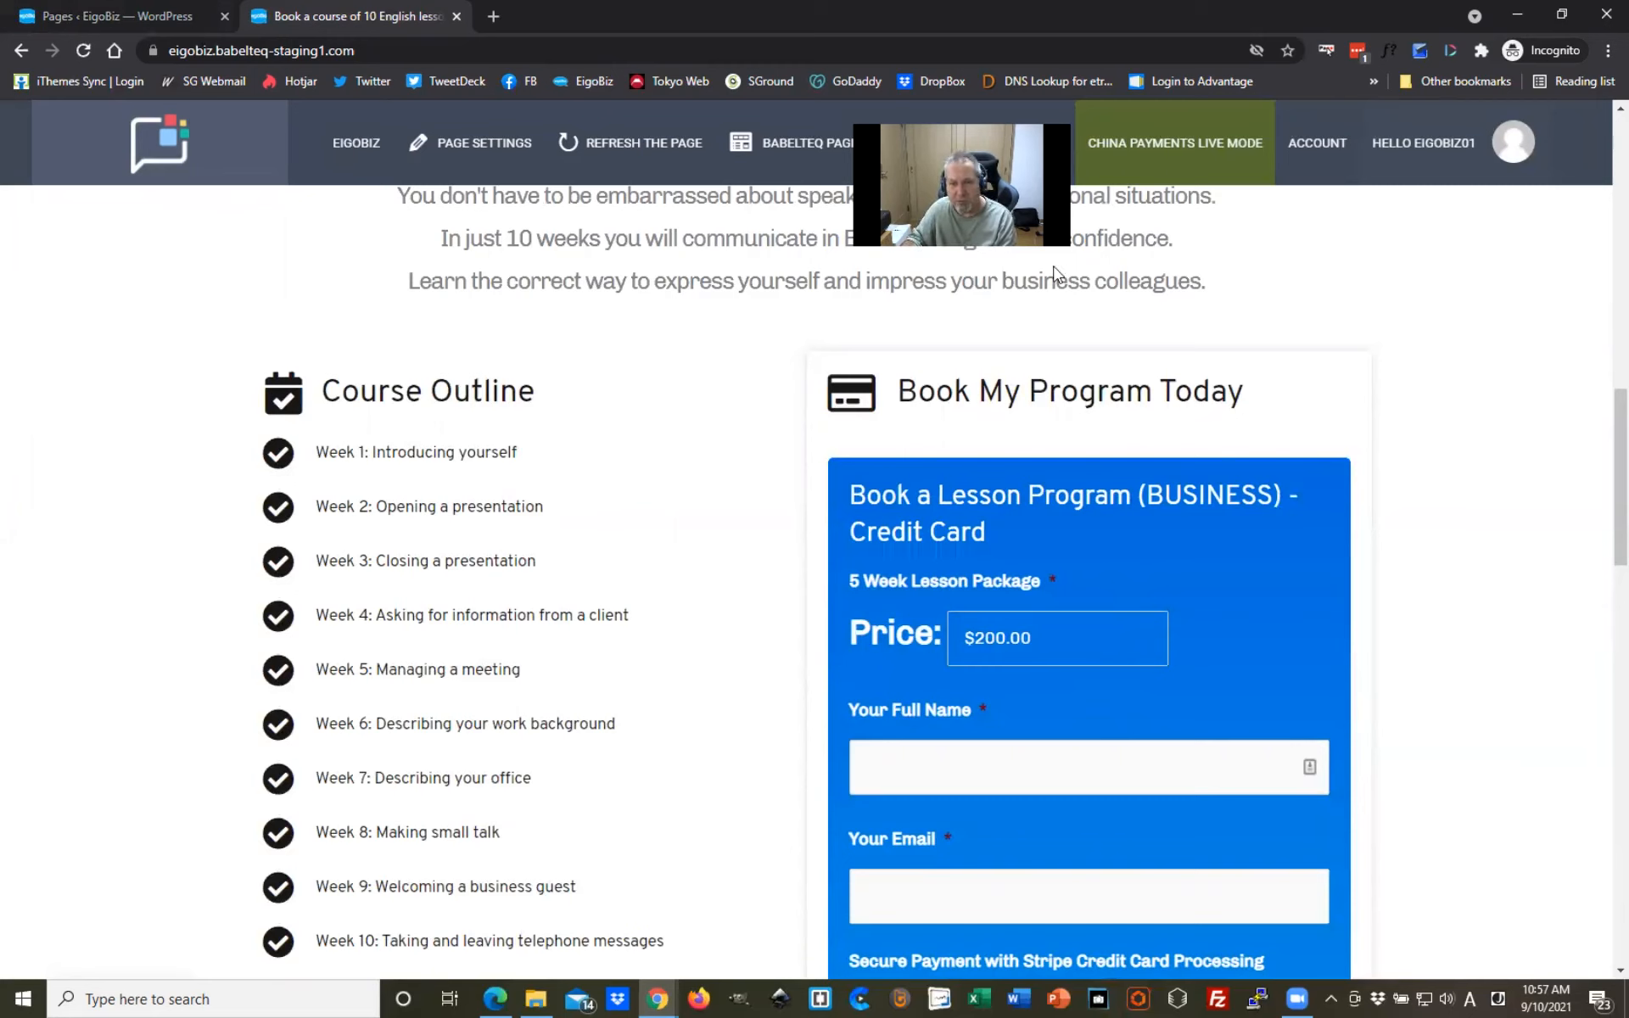
Step: Open the Course Booking Page in the BabelTEQ page editor and remove the credit card booking form and the note beneath it
left_click(835, 144)
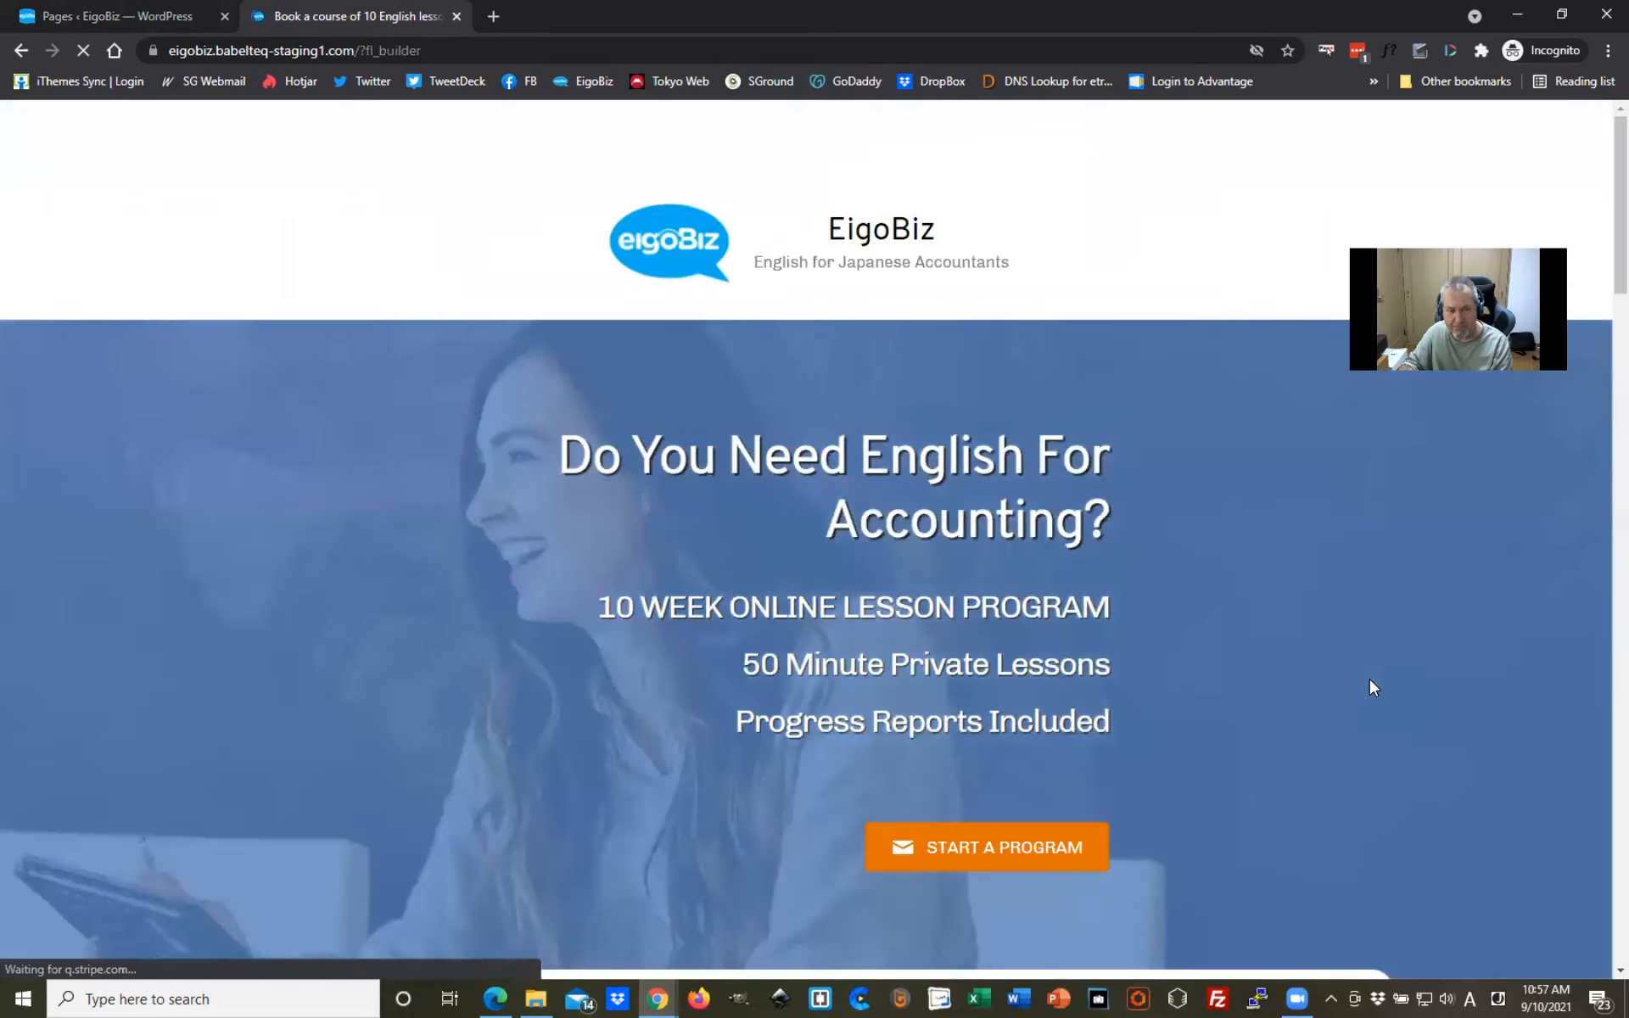
scroll(1353, 676, "down", 5)
scroll(1347, 682, "down", 5)
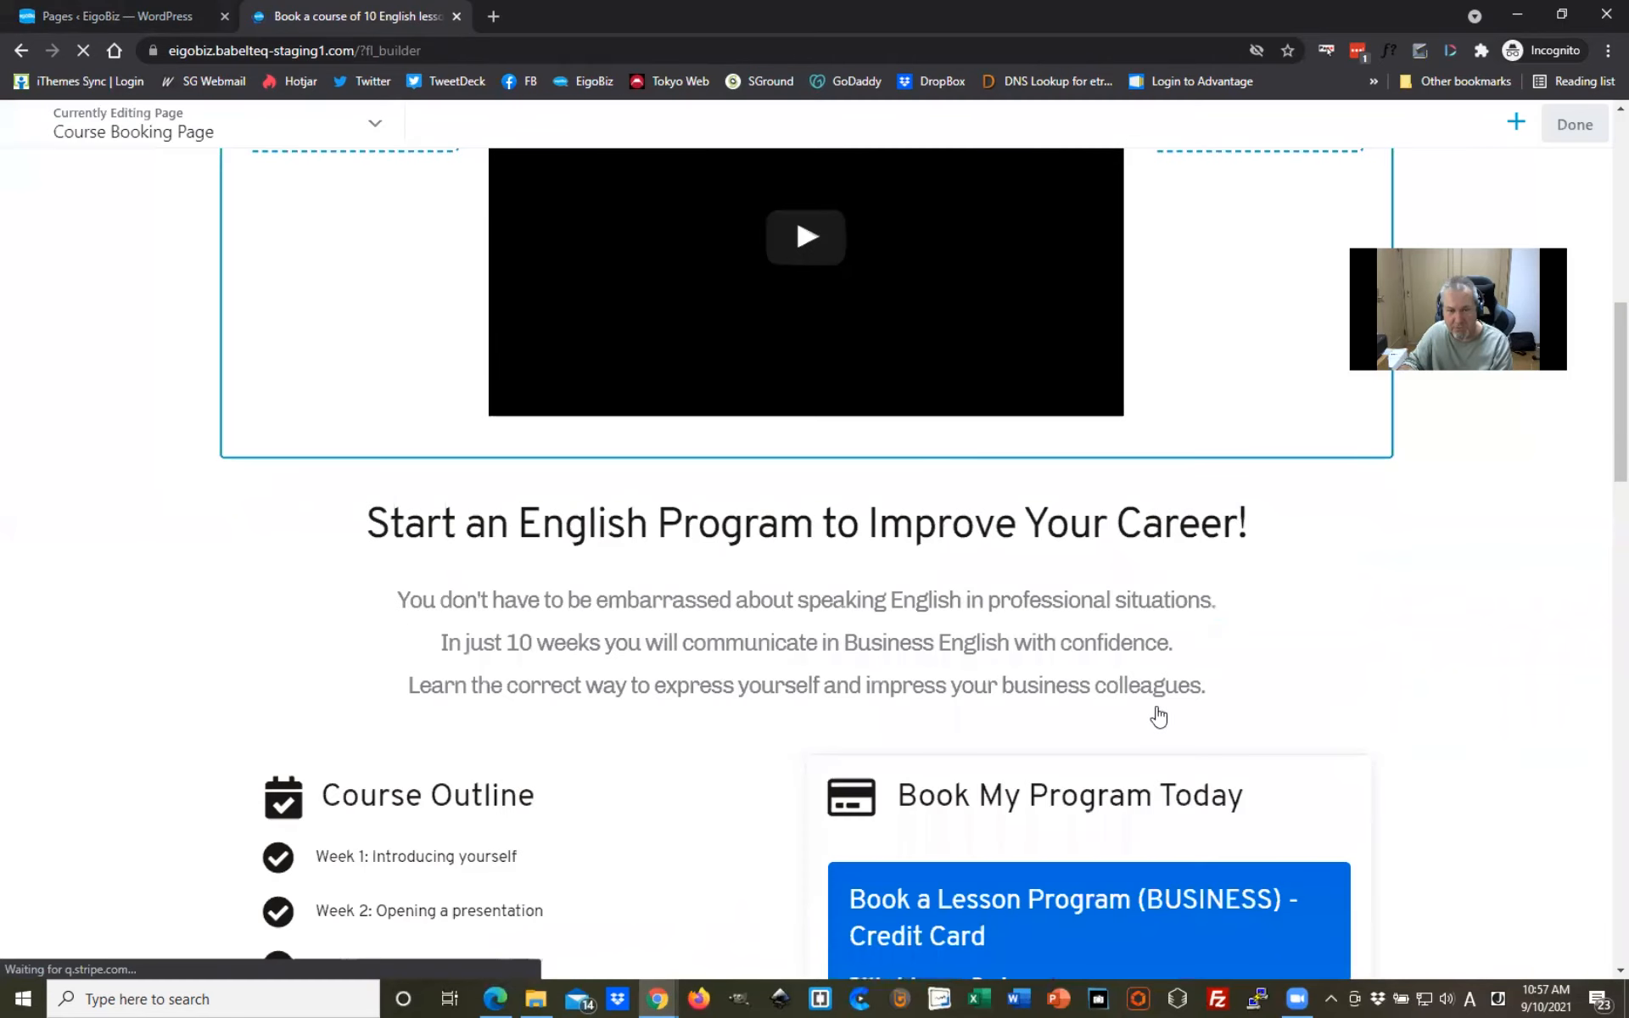
scroll(931, 450, "down", 5)
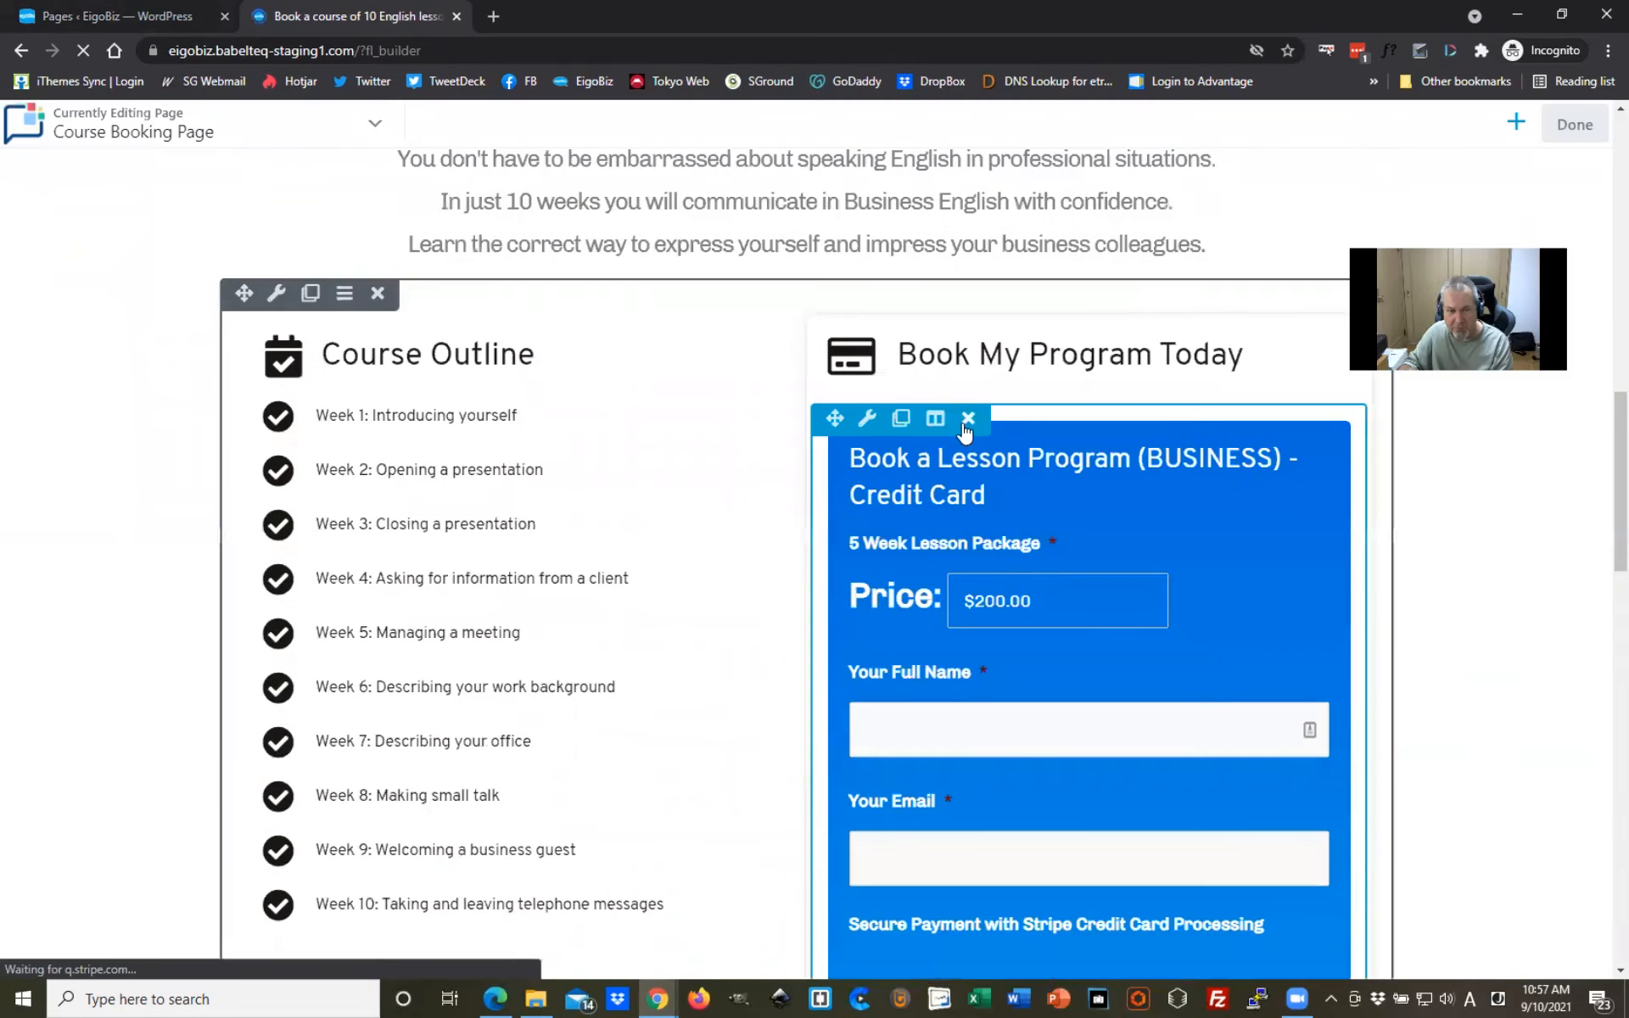
left_click(967, 419)
left_click(914, 161)
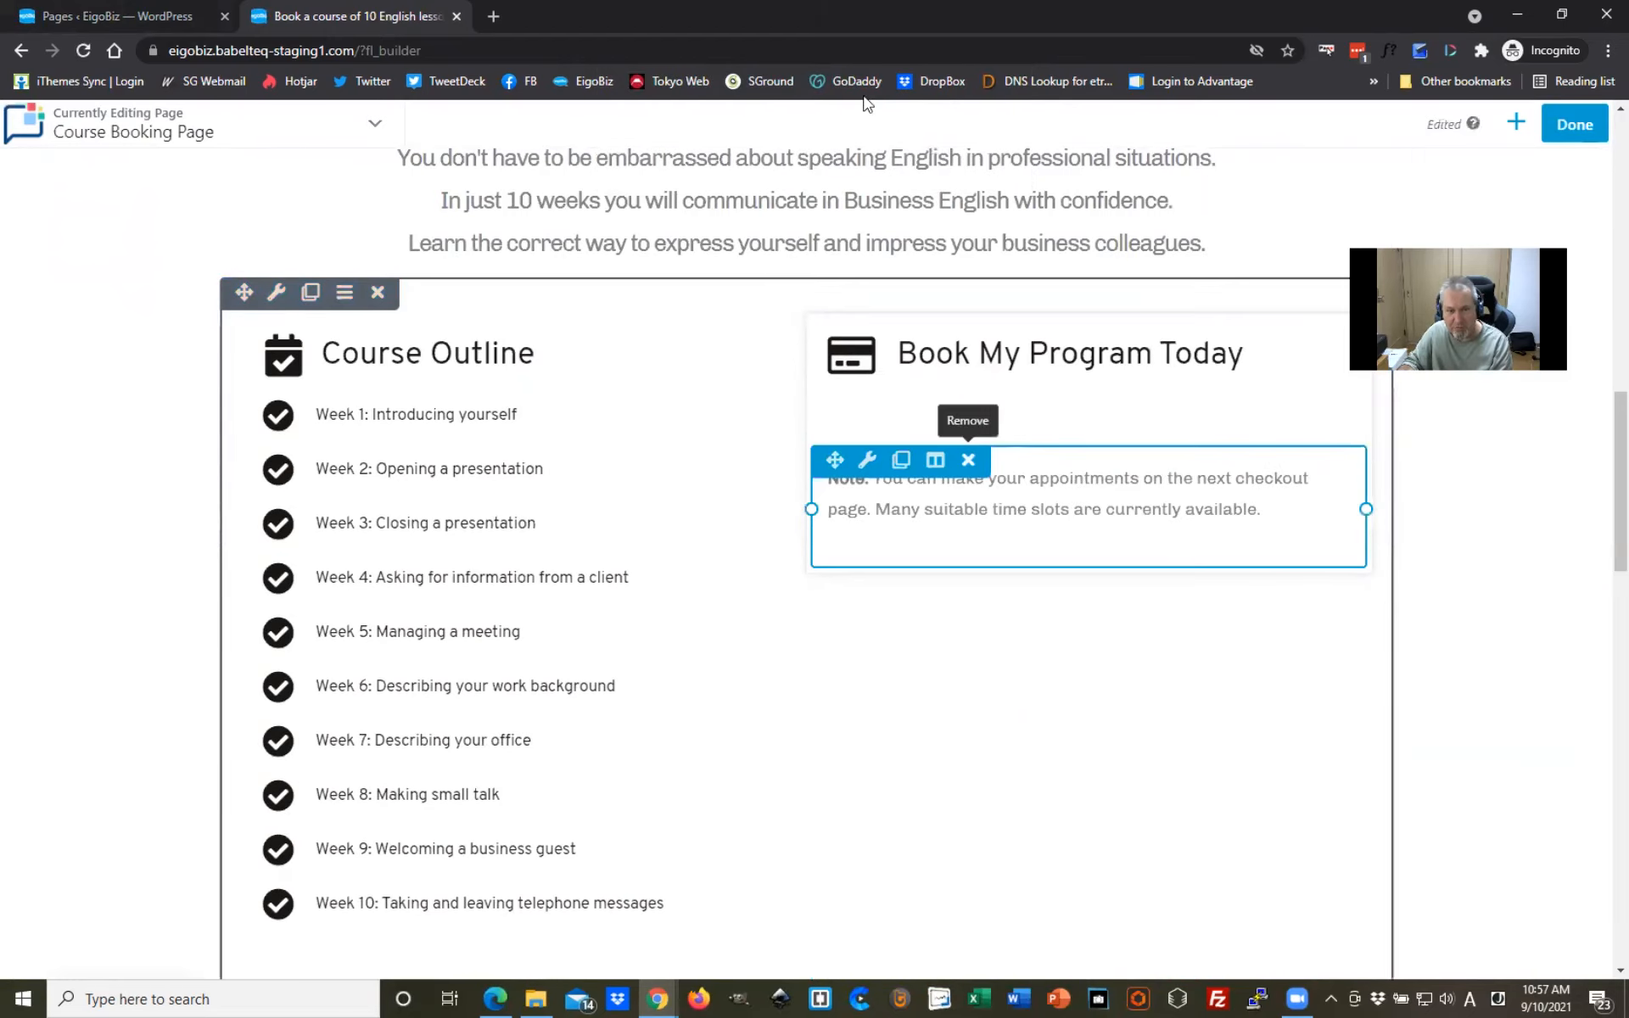
left_click(968, 460)
key("Return")
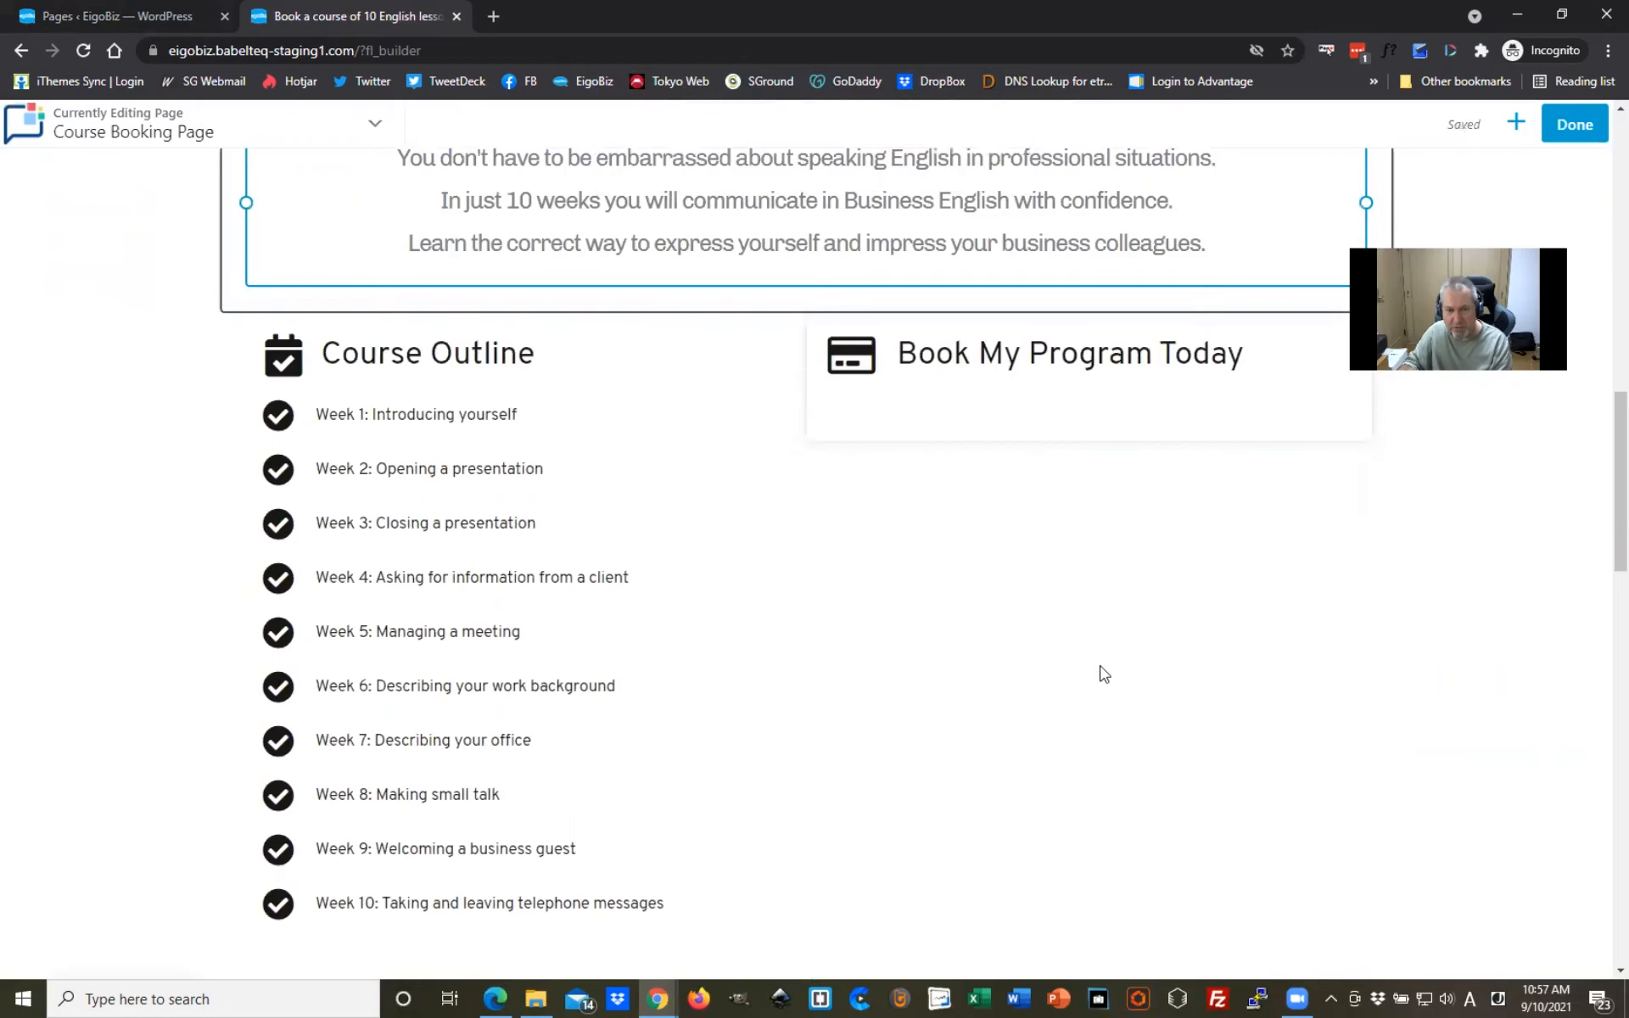
Step: Add an HTML module beneath the Book My Program Today heading containing the shortcode [ameliabooking show=packages], and save the module
scroll(1156, 617, "up", 2)
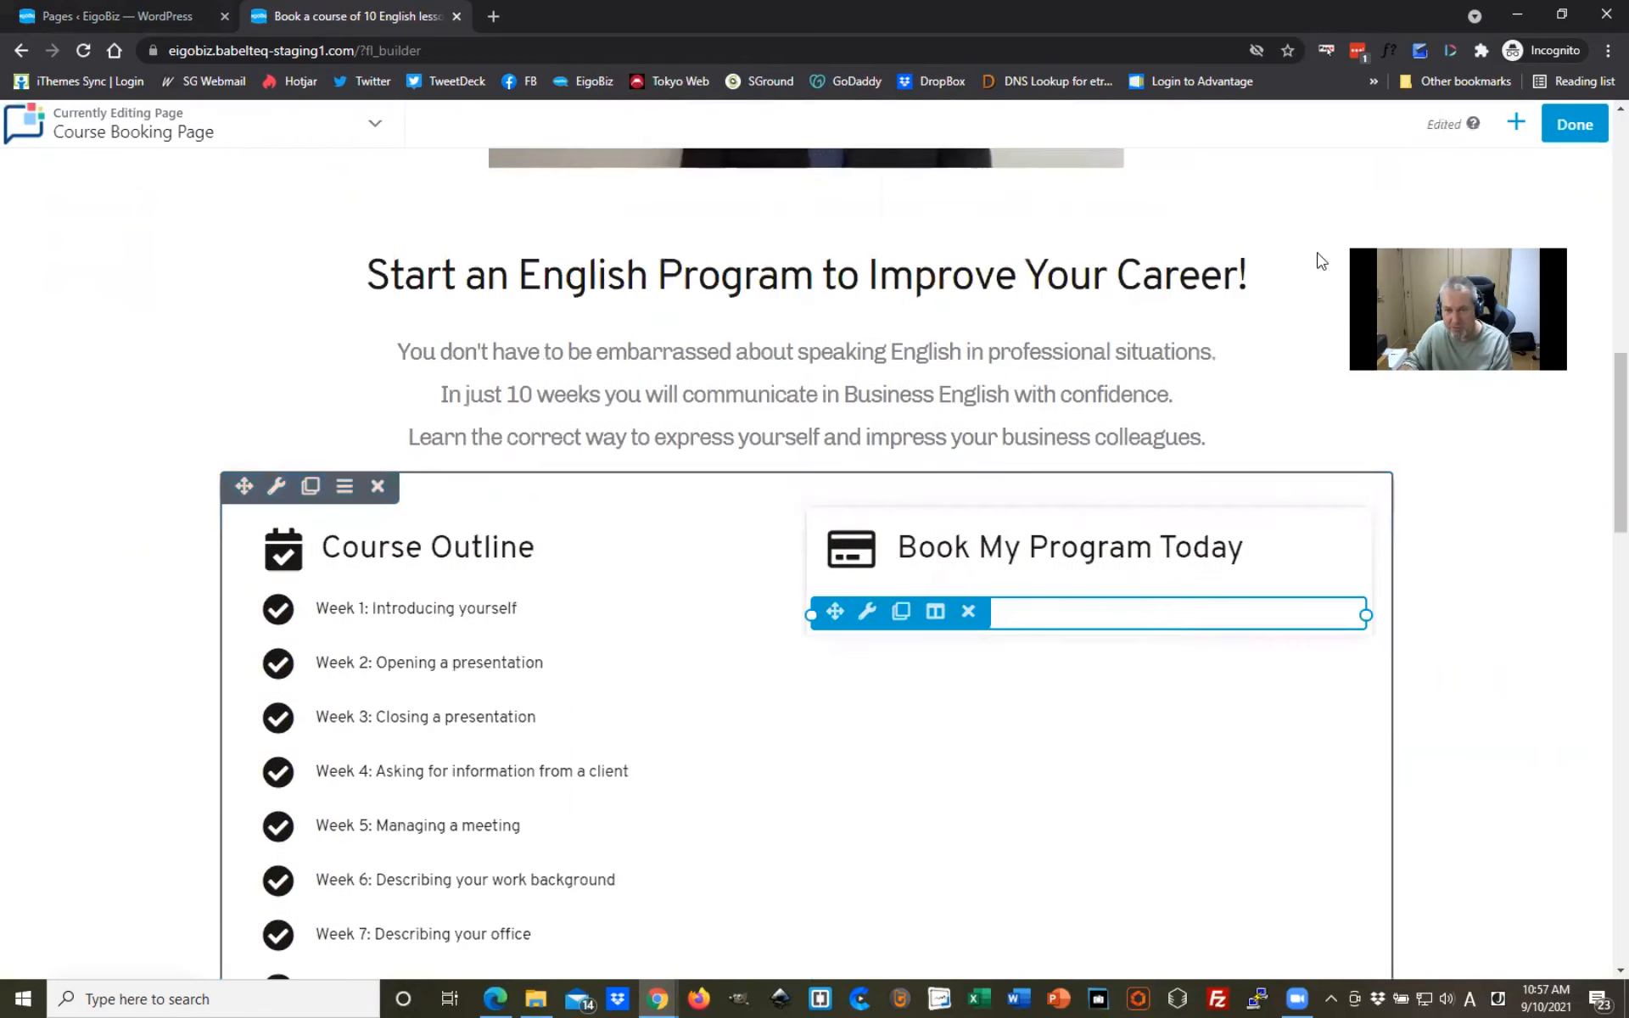
left_click(1517, 125)
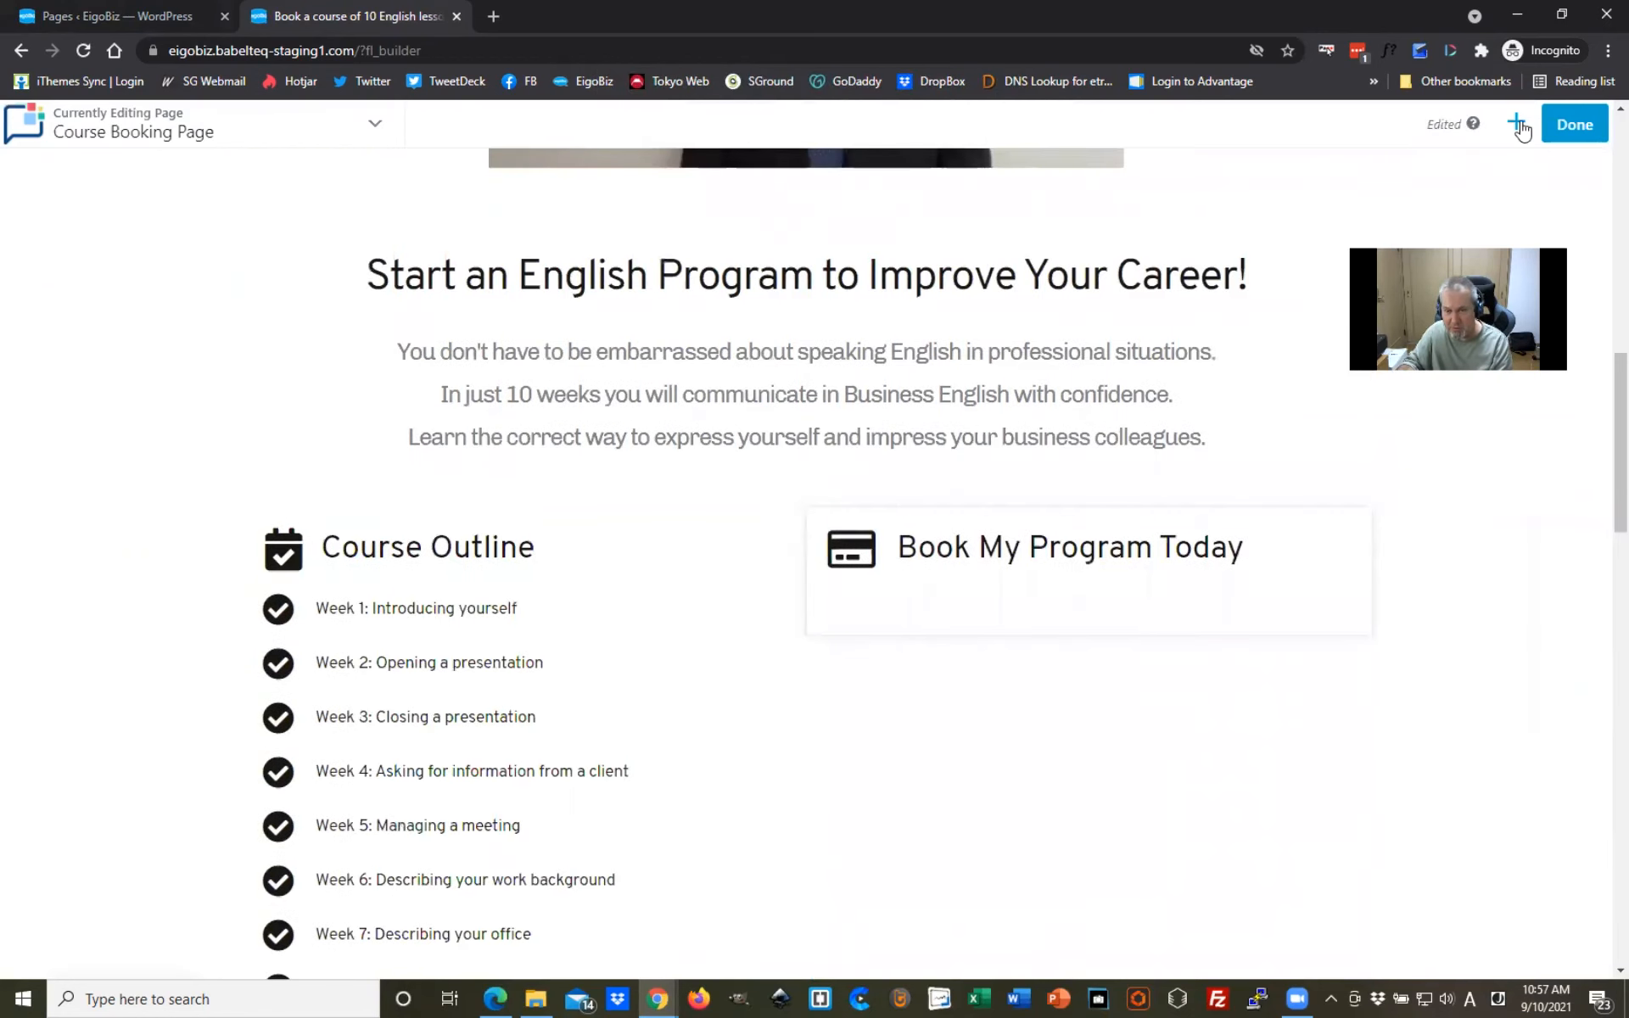
left_click_drag(1143, 449, 1041, 810)
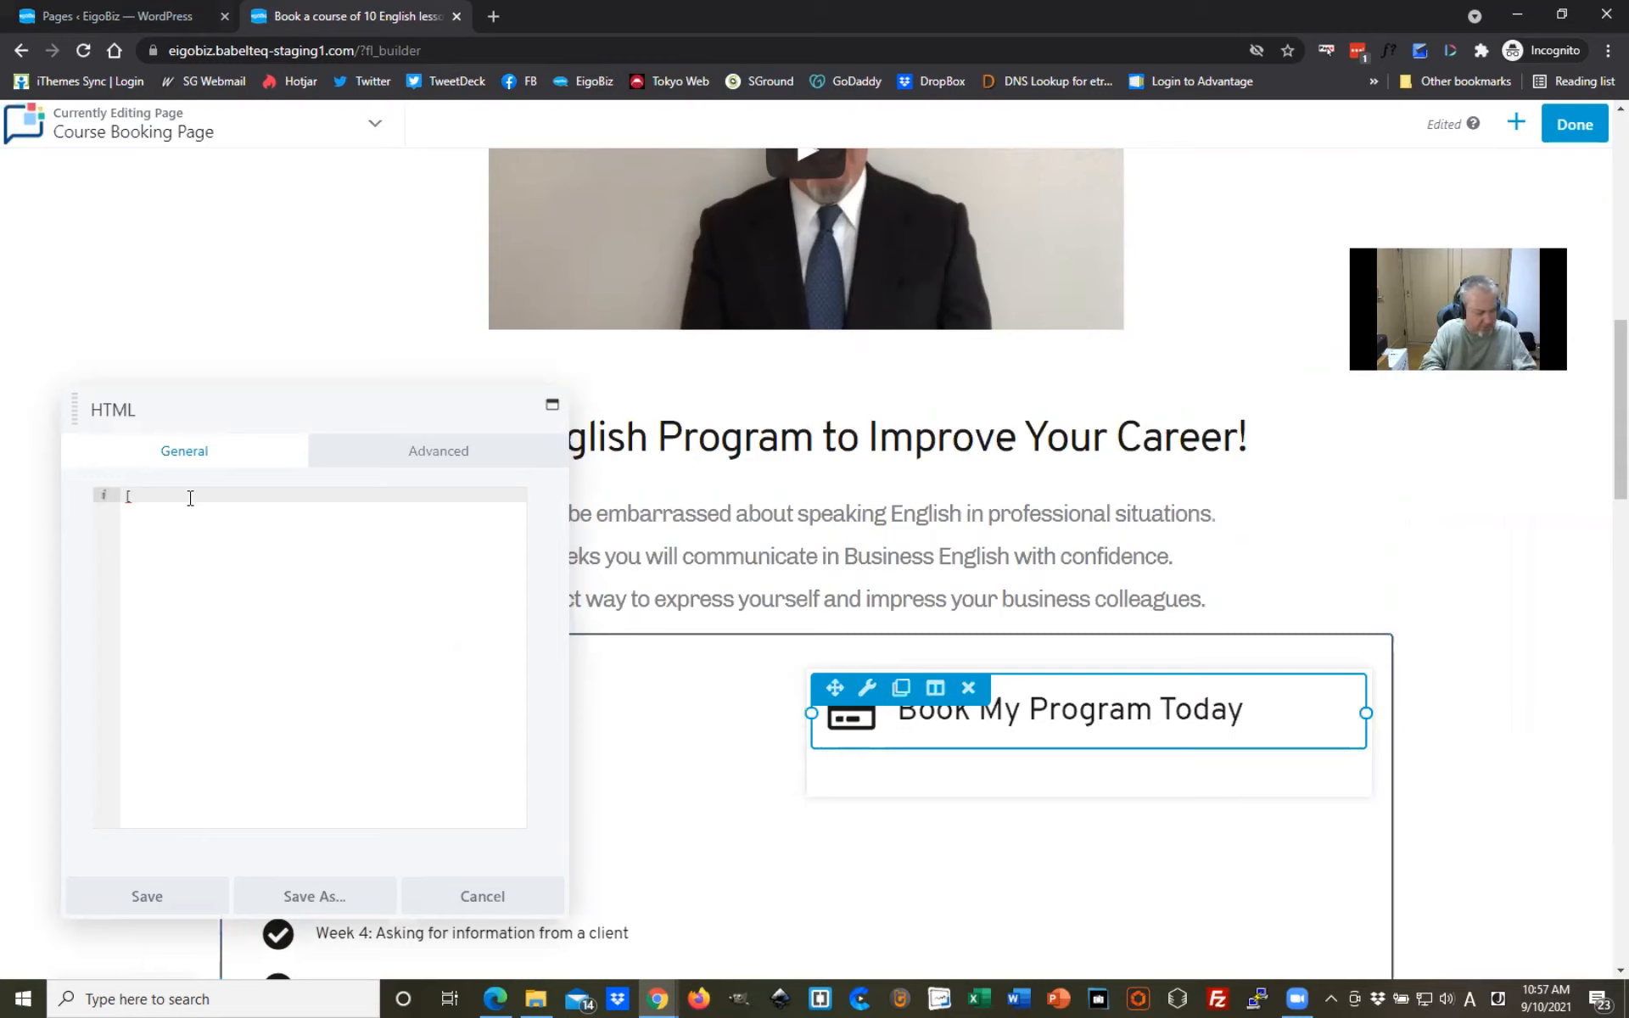
type("ami")
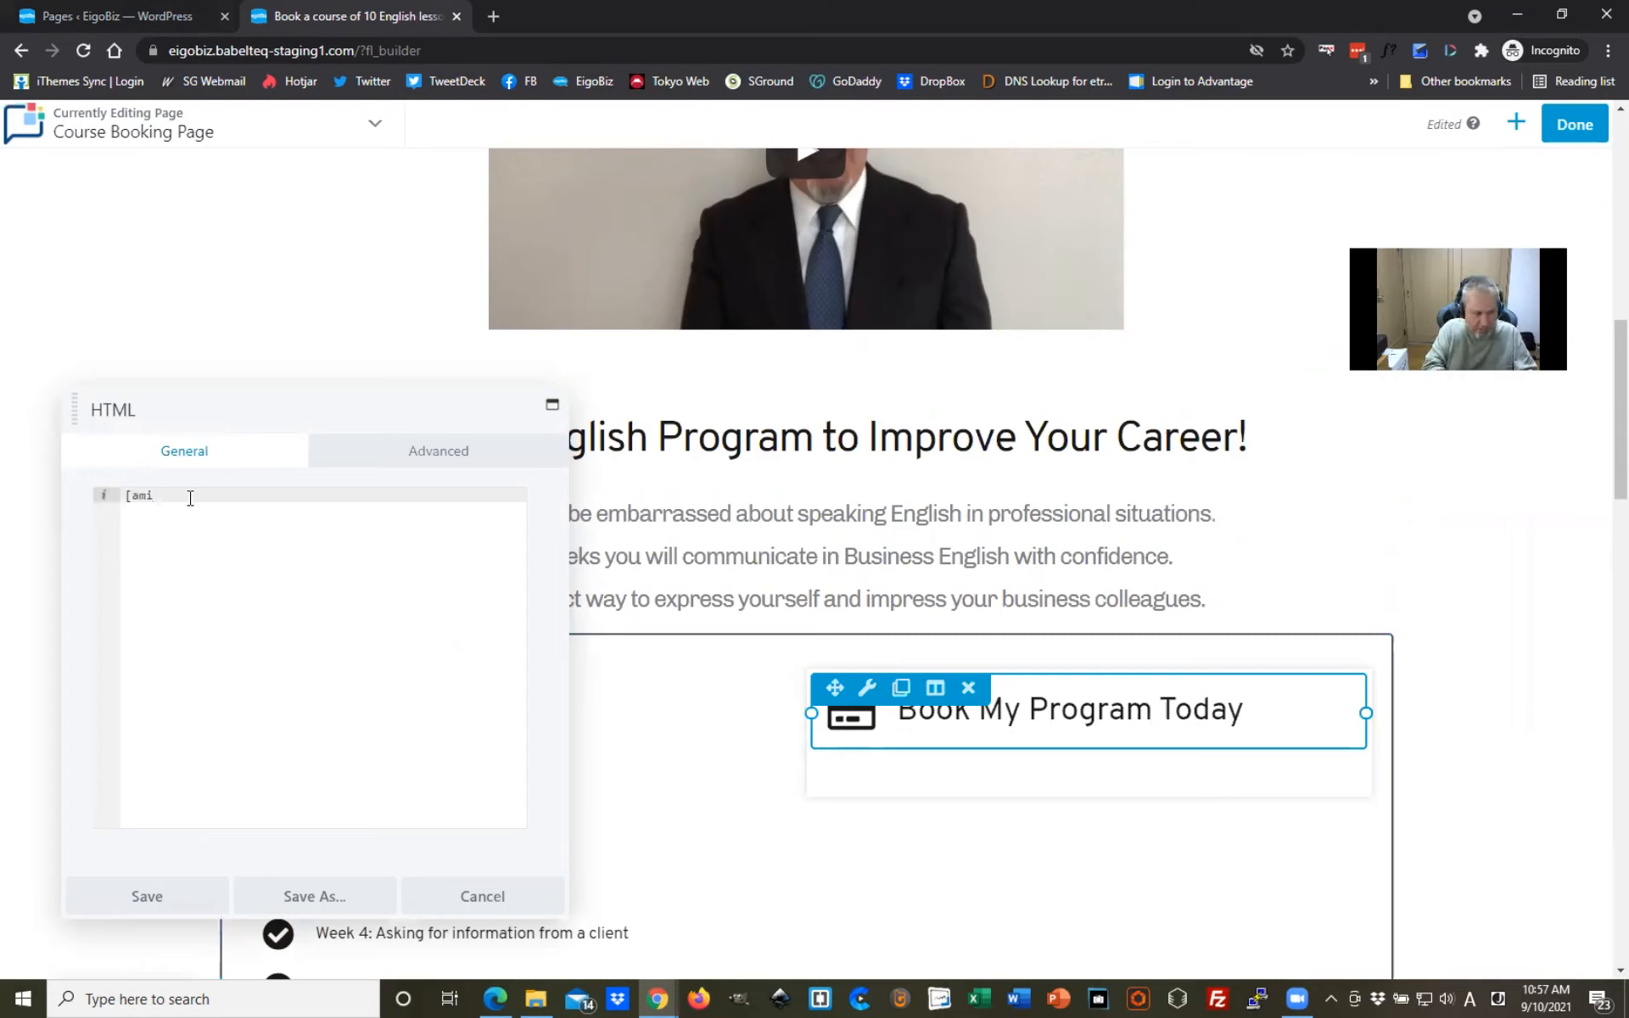
key("BackSpace")
type("eliabo")
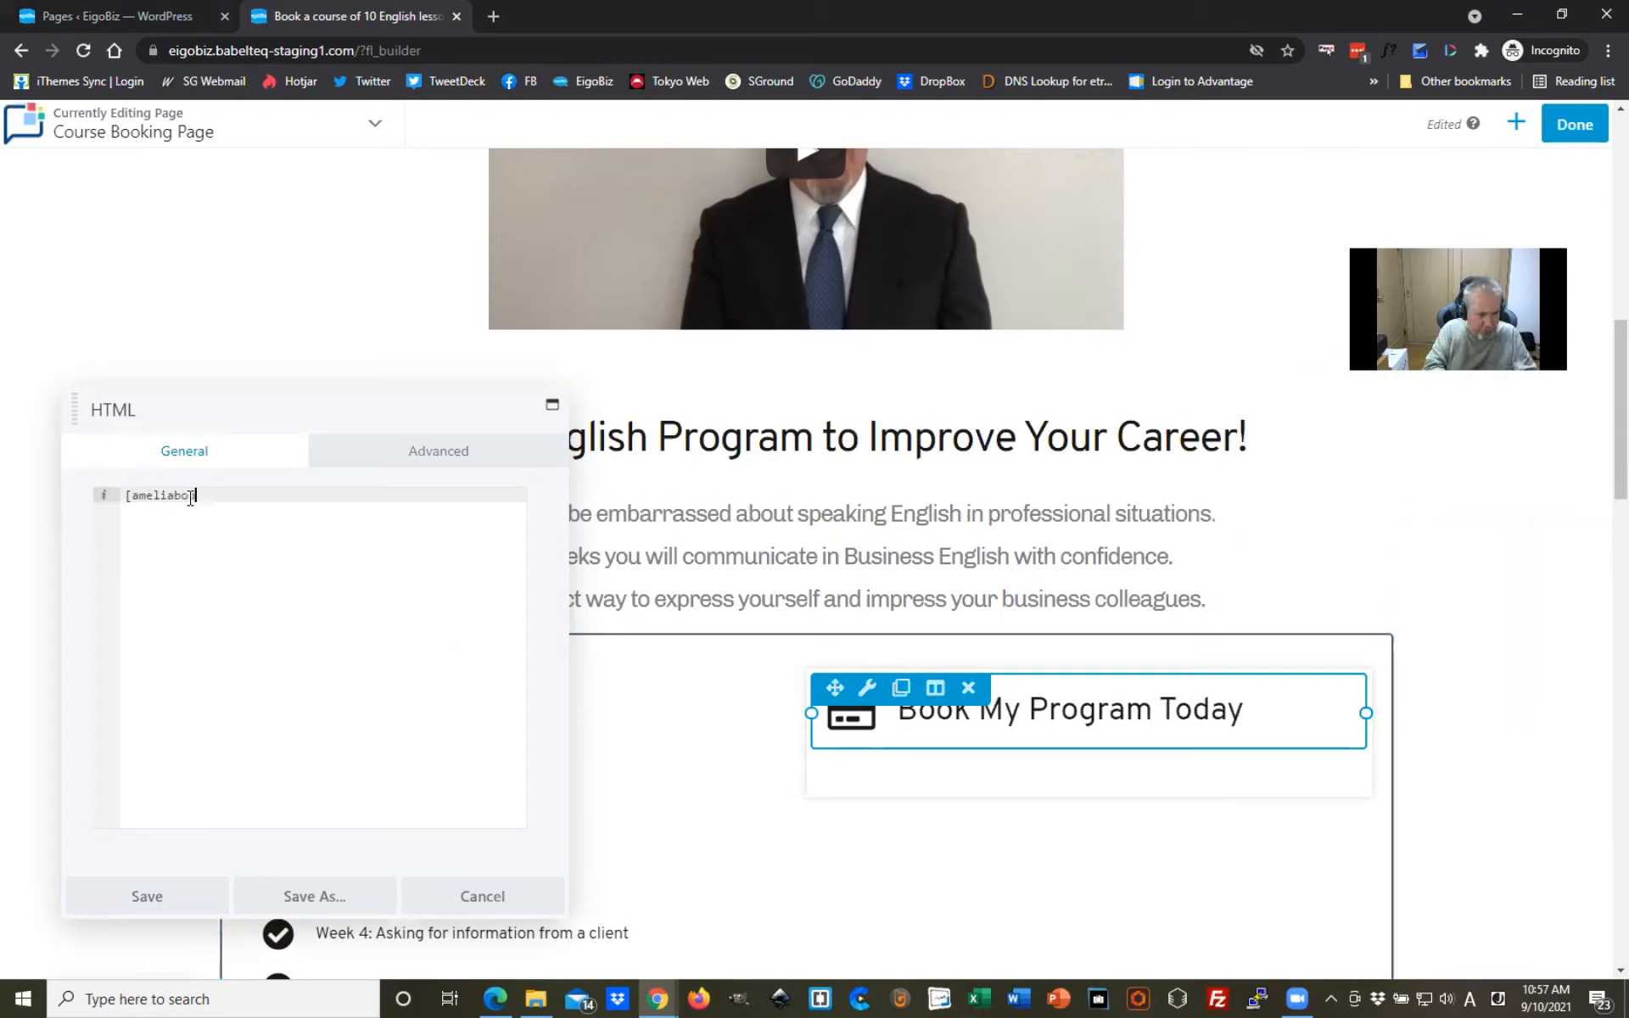
type("oking")
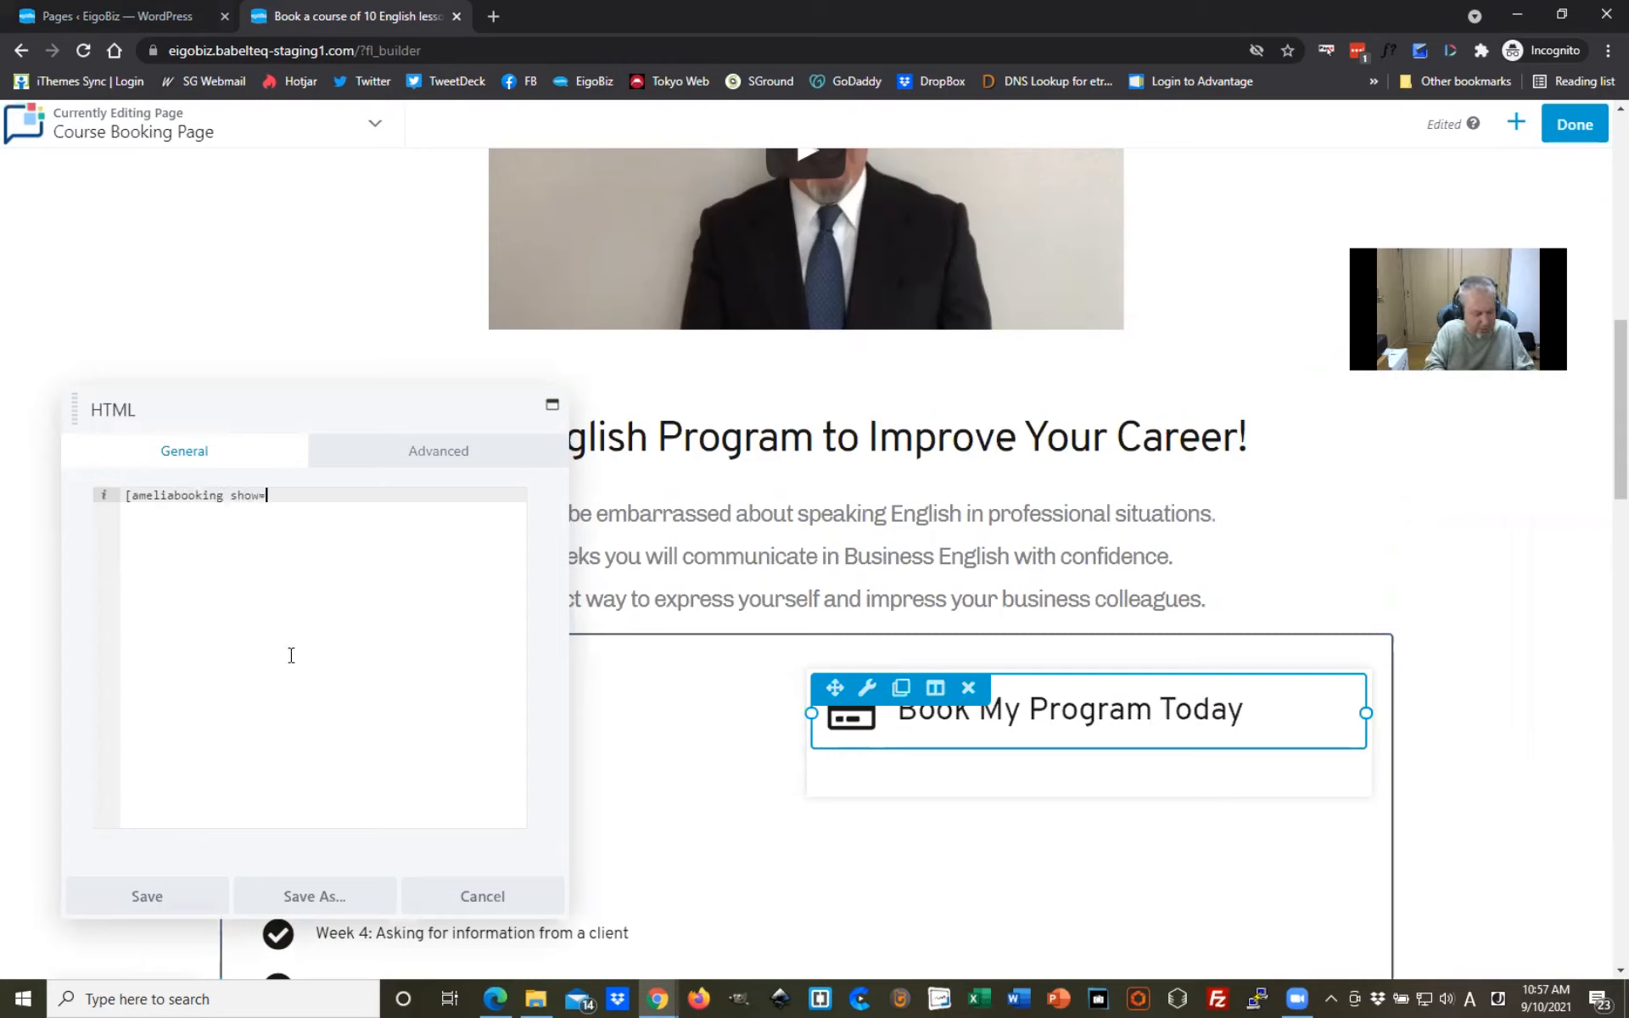
type("show=package")
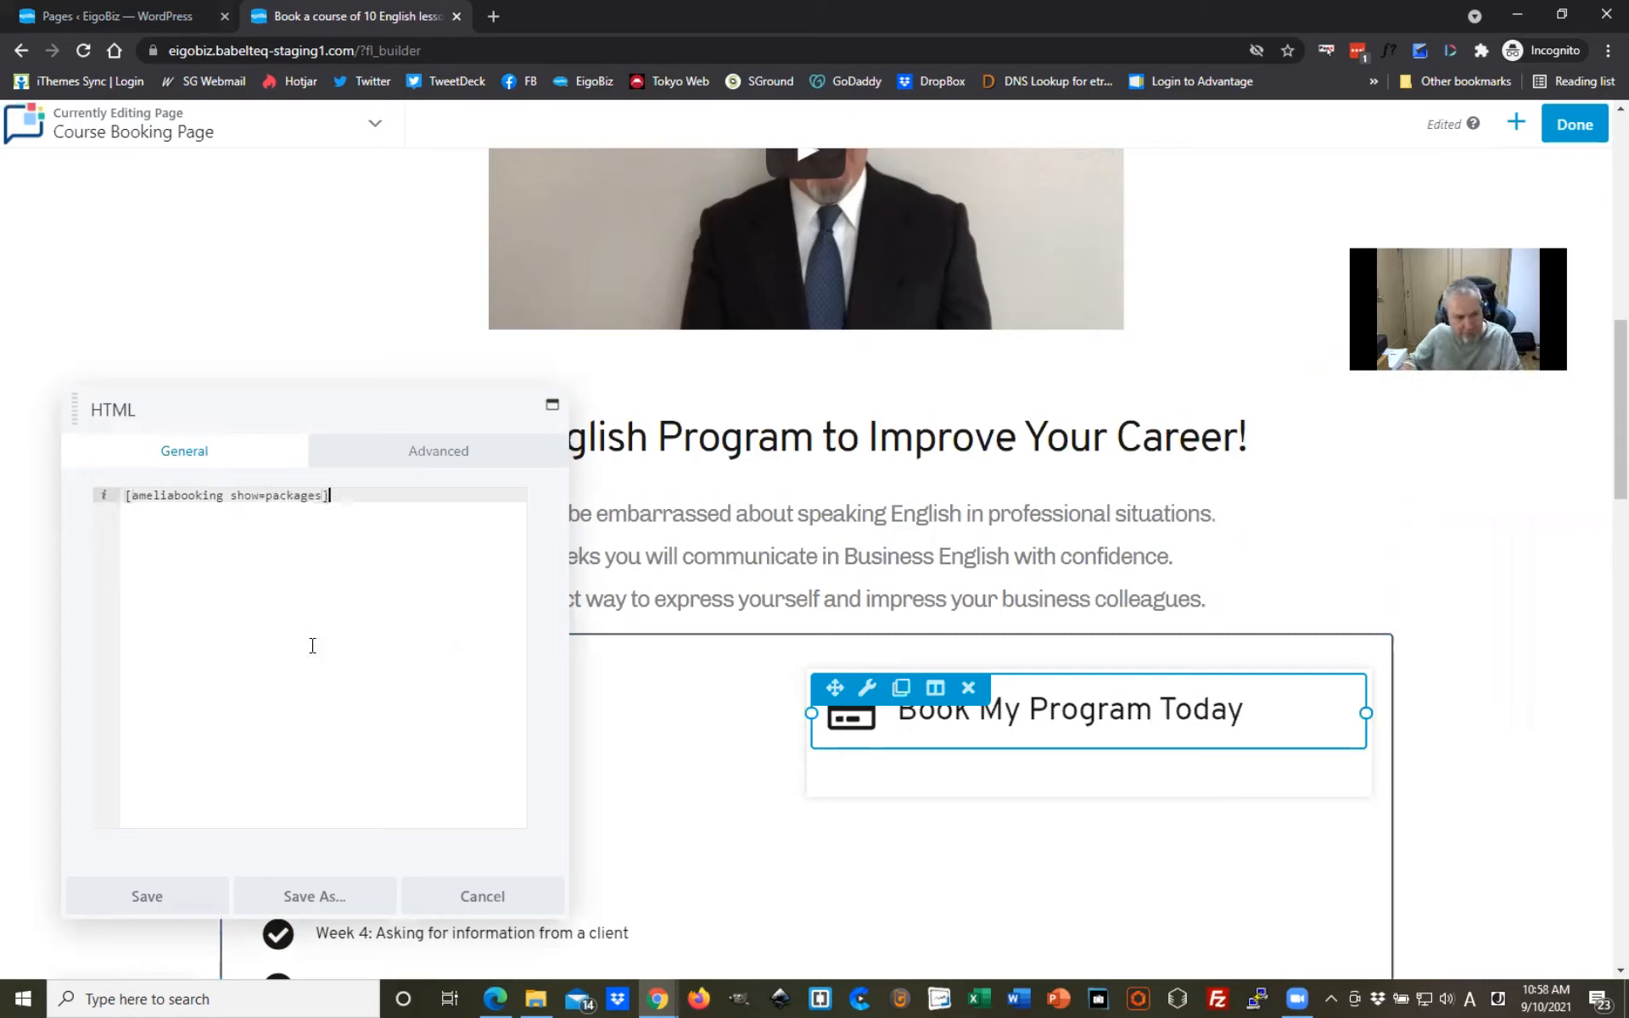
type("s]")
left_click(191, 893)
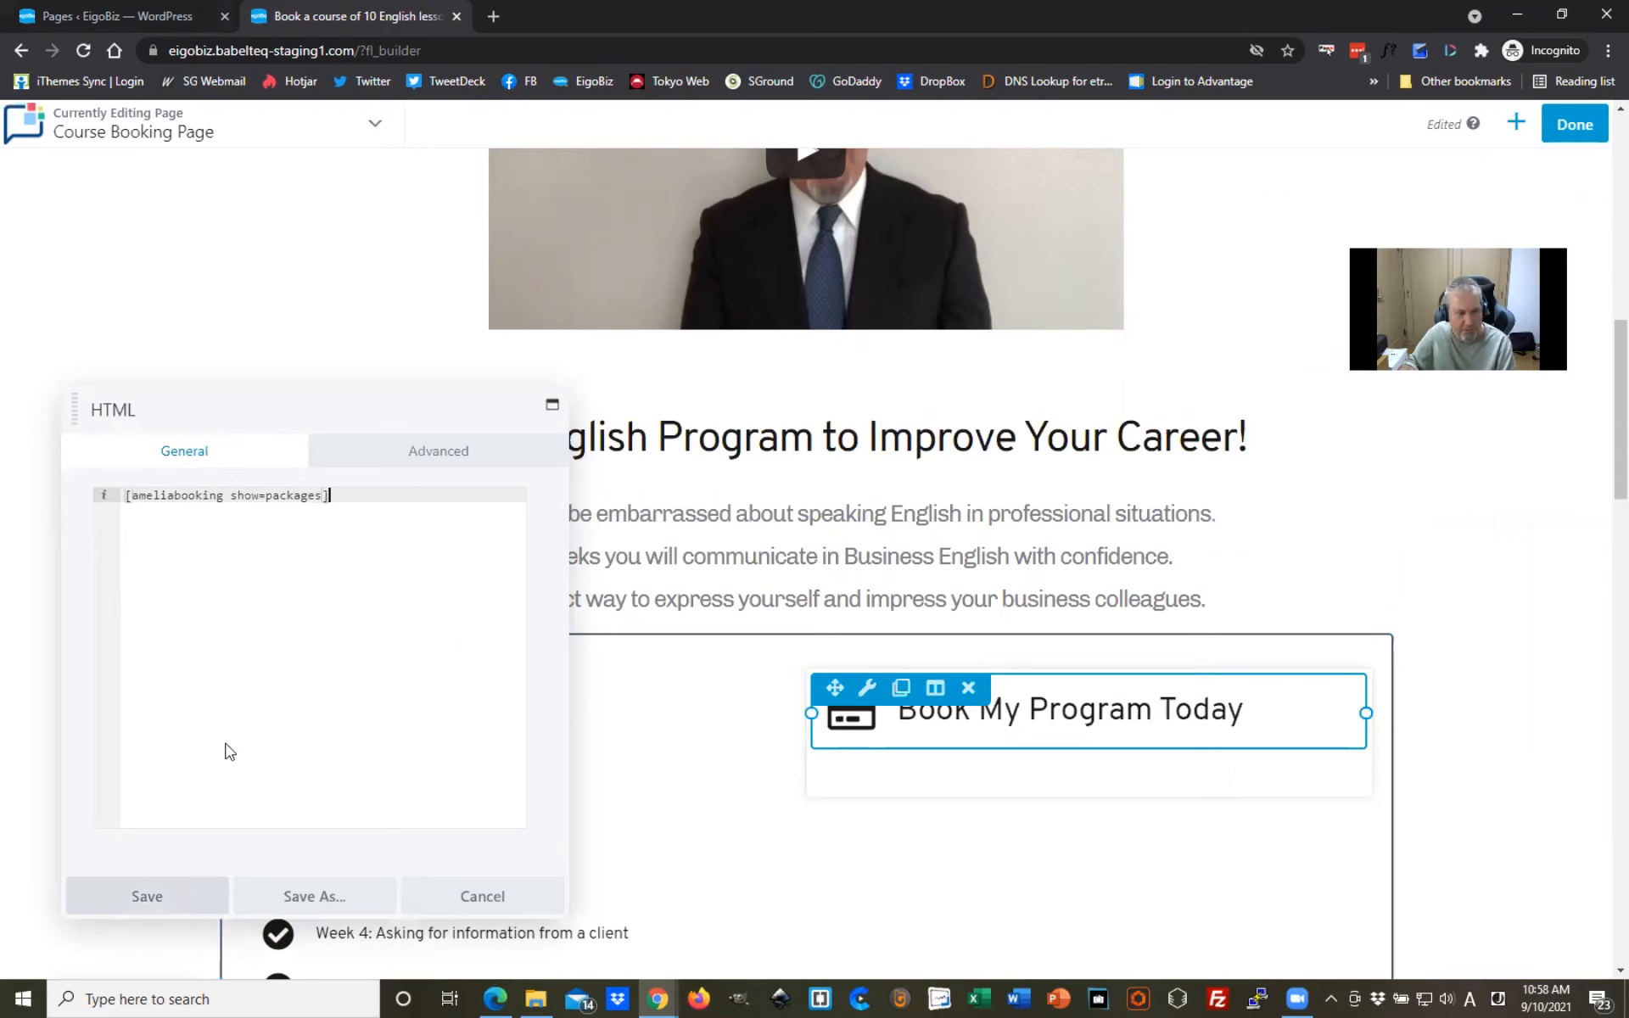
Step: Publish the Course Booking Page changes and check the package booking form beside the course outline on the live page
scroll(1523, 713, "down", 3)
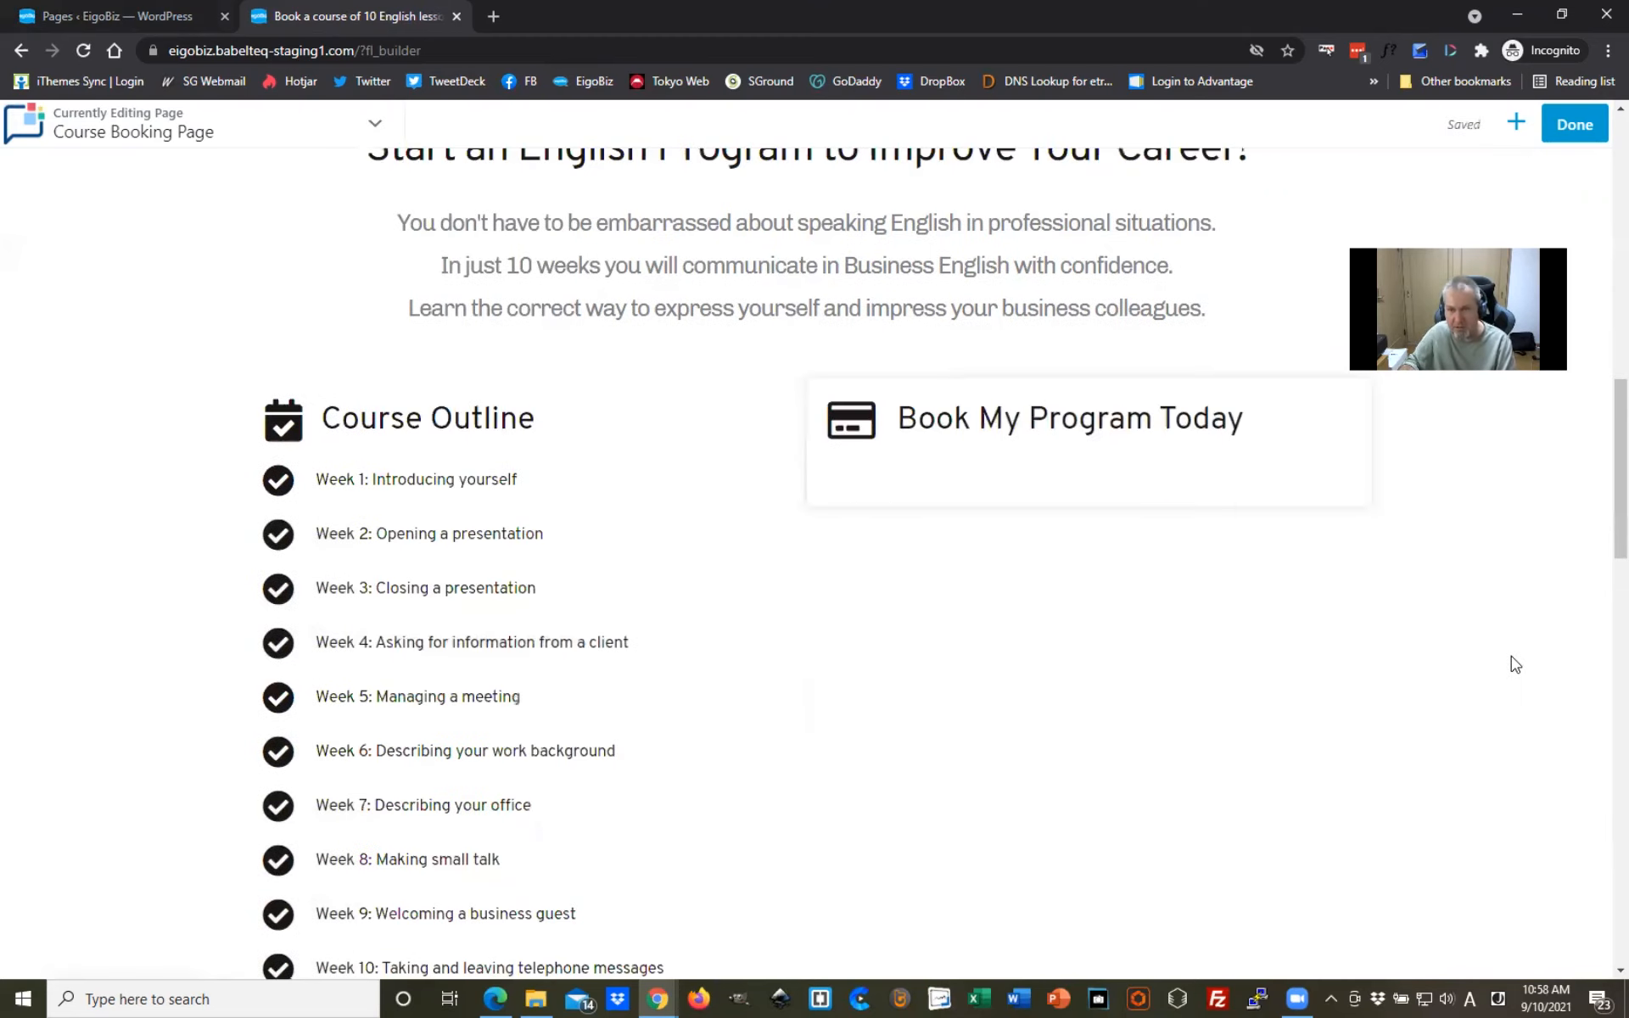
scroll(1516, 665, "up", 3)
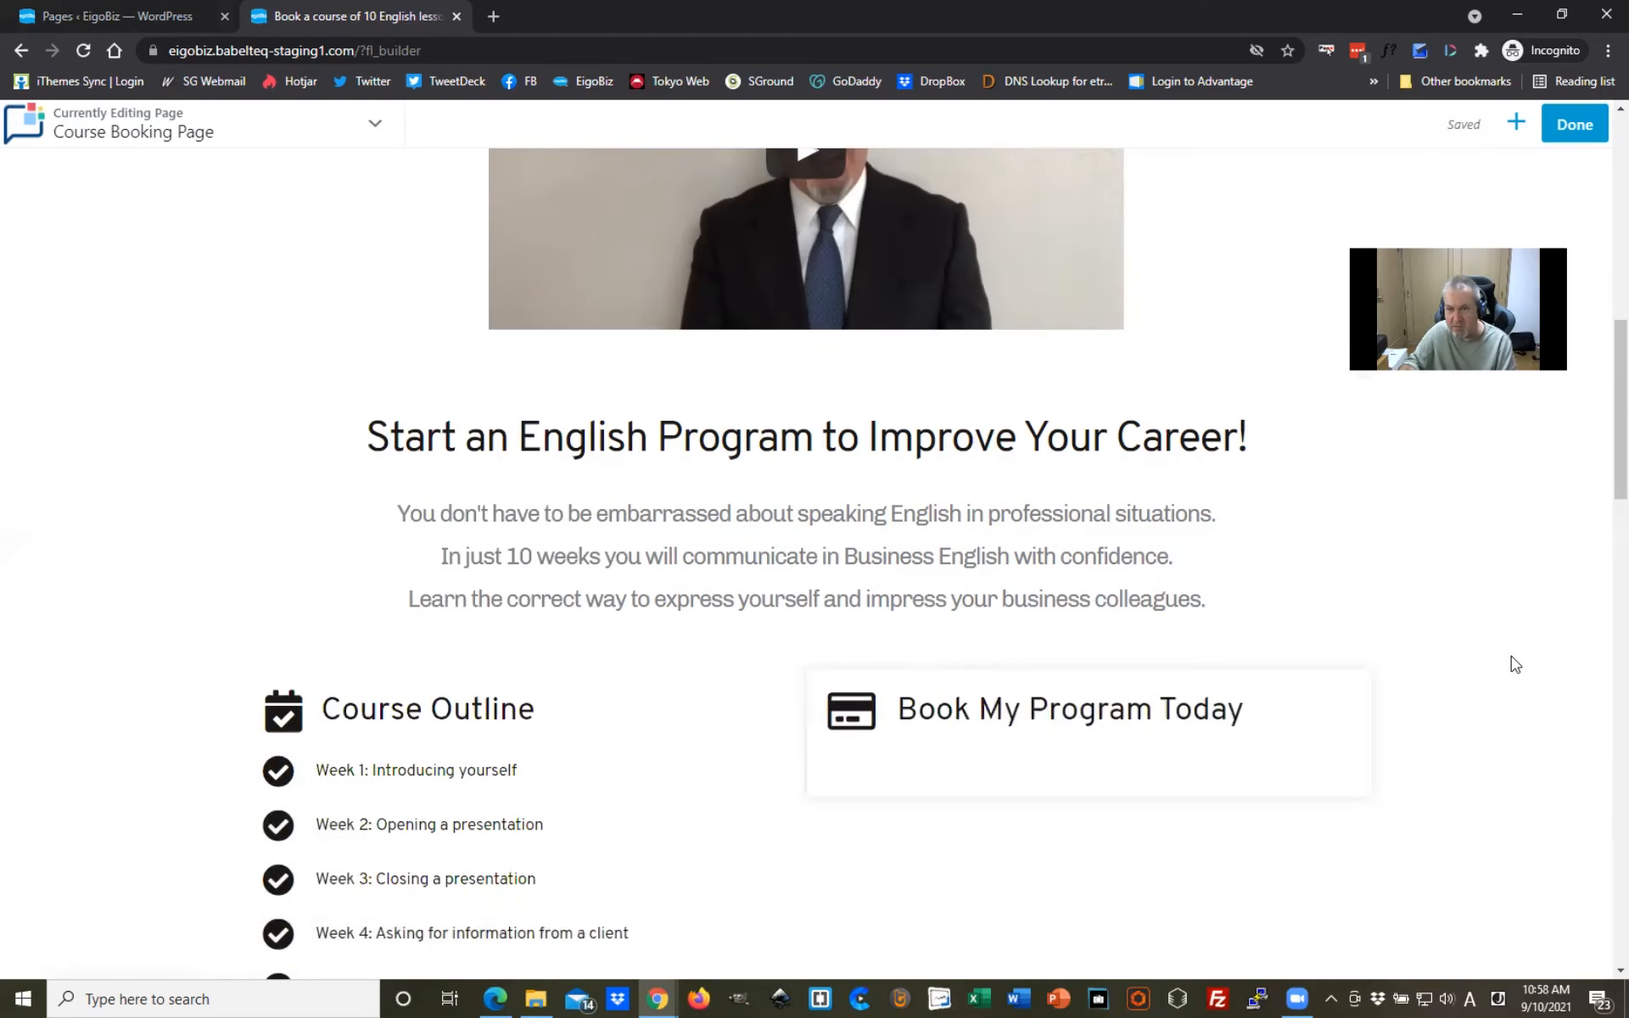
left_click(1576, 126)
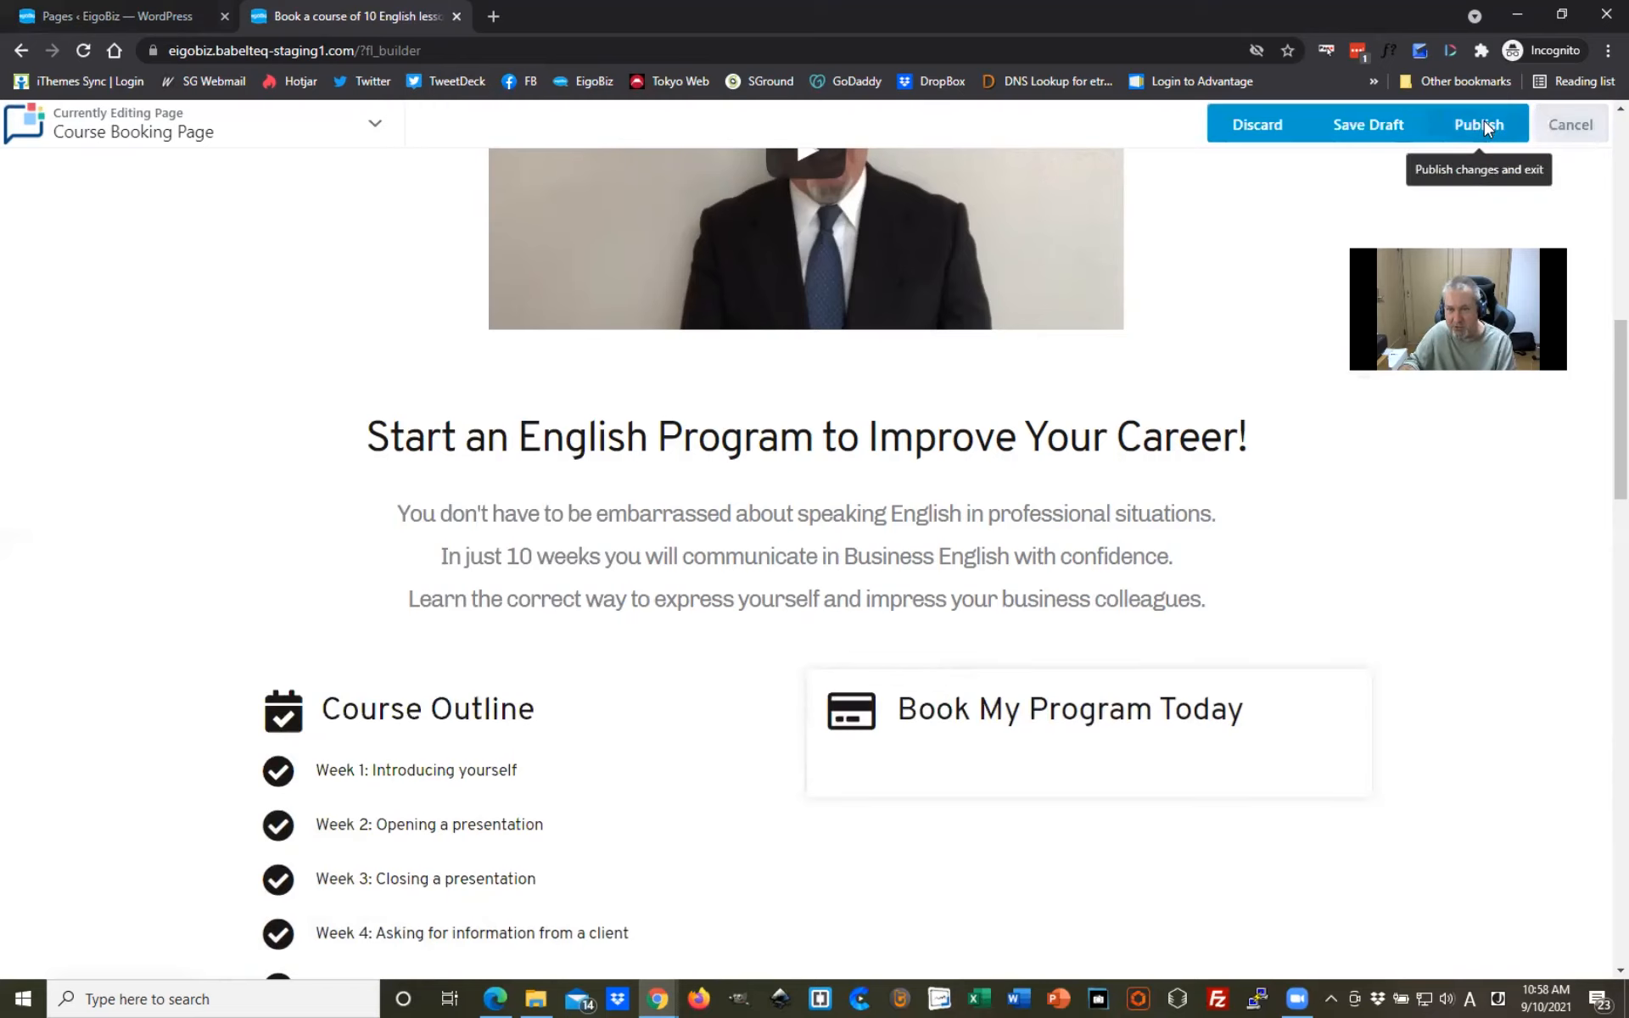
left_click(1484, 126)
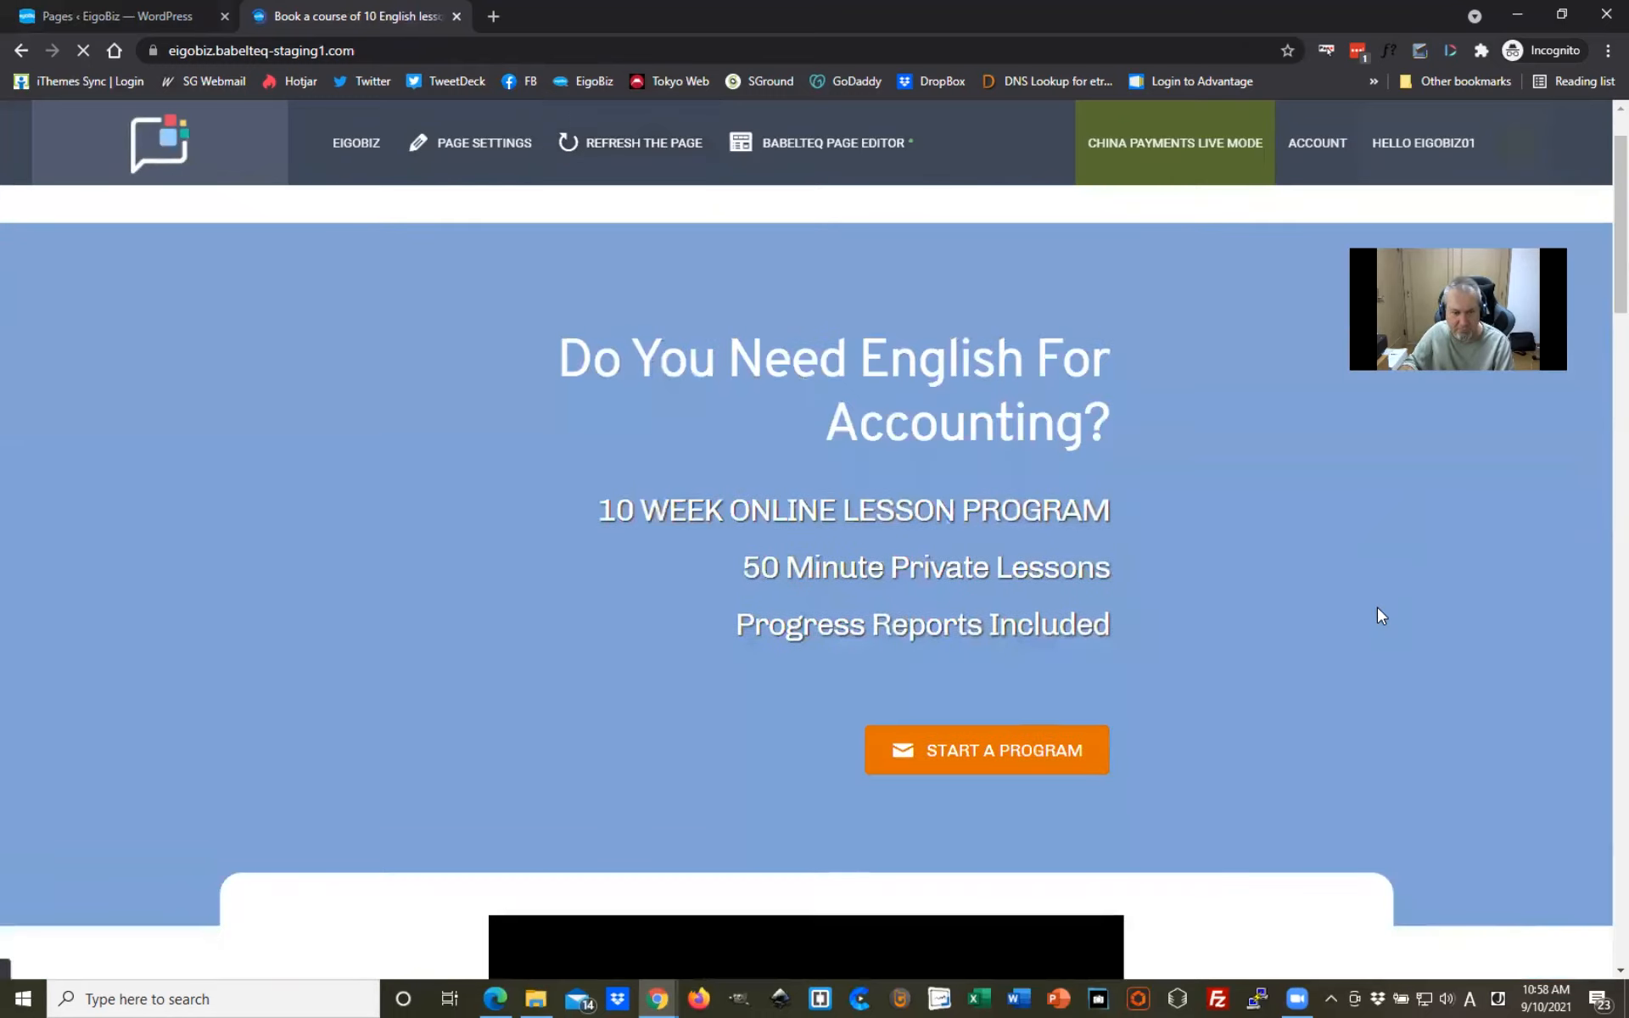
scroll(1377, 608, "down", 10)
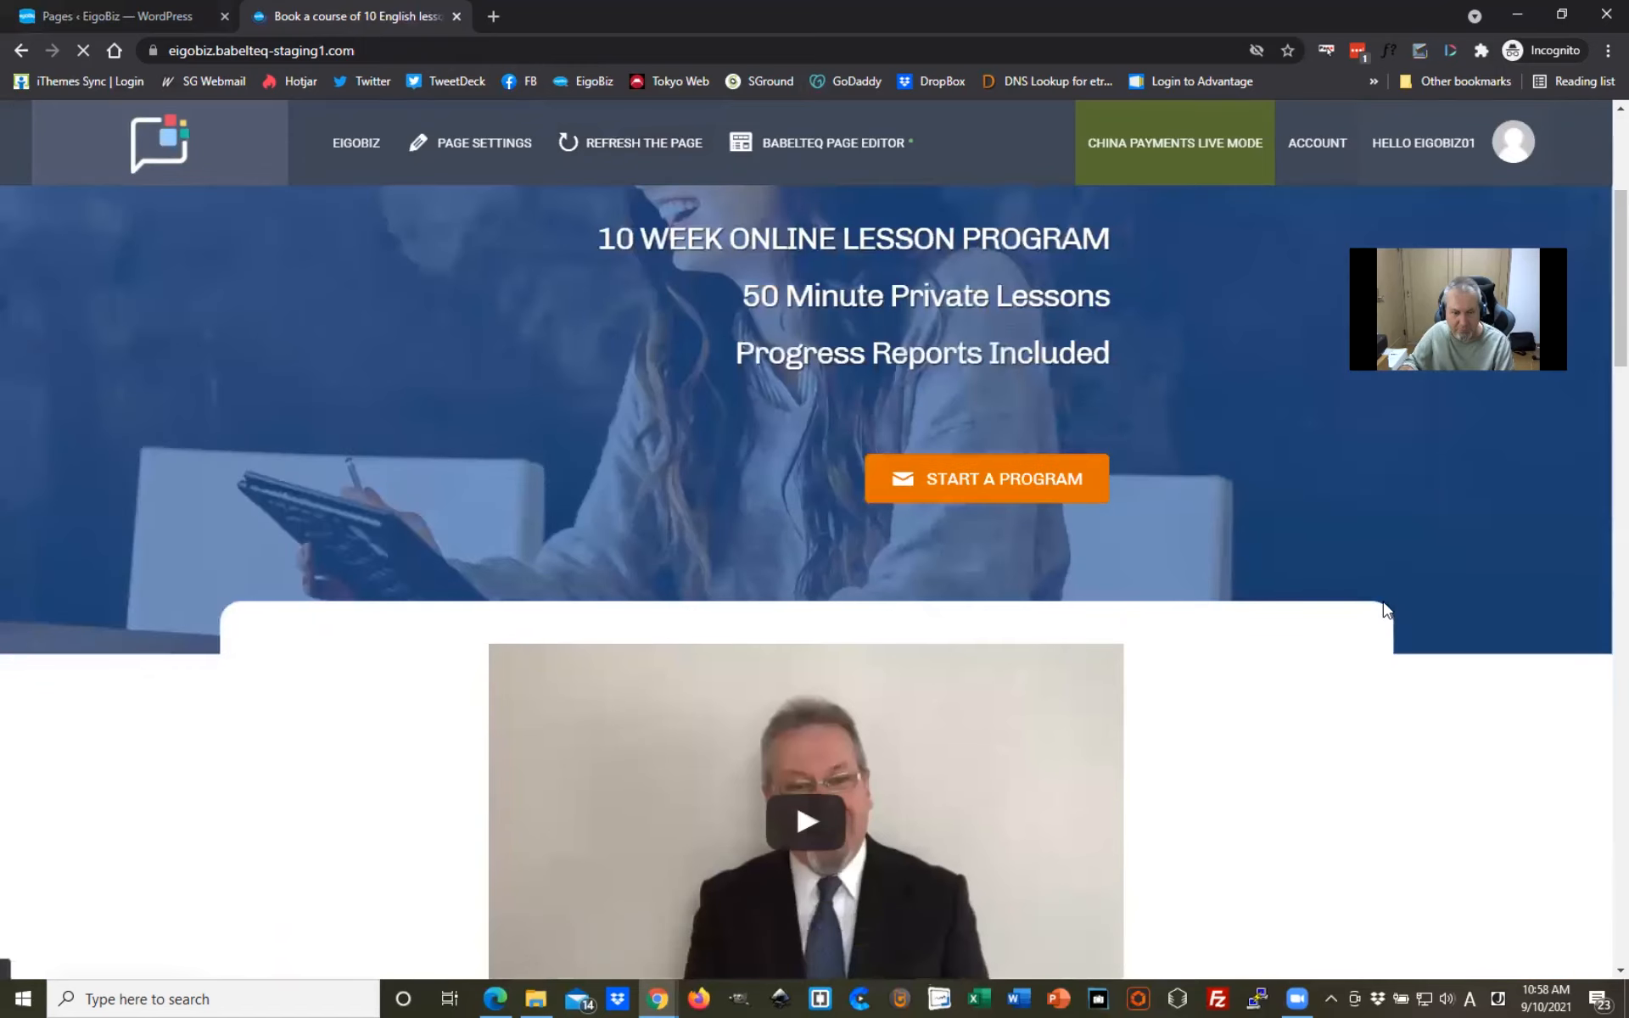
scroll(1520, 651, "down", 2)
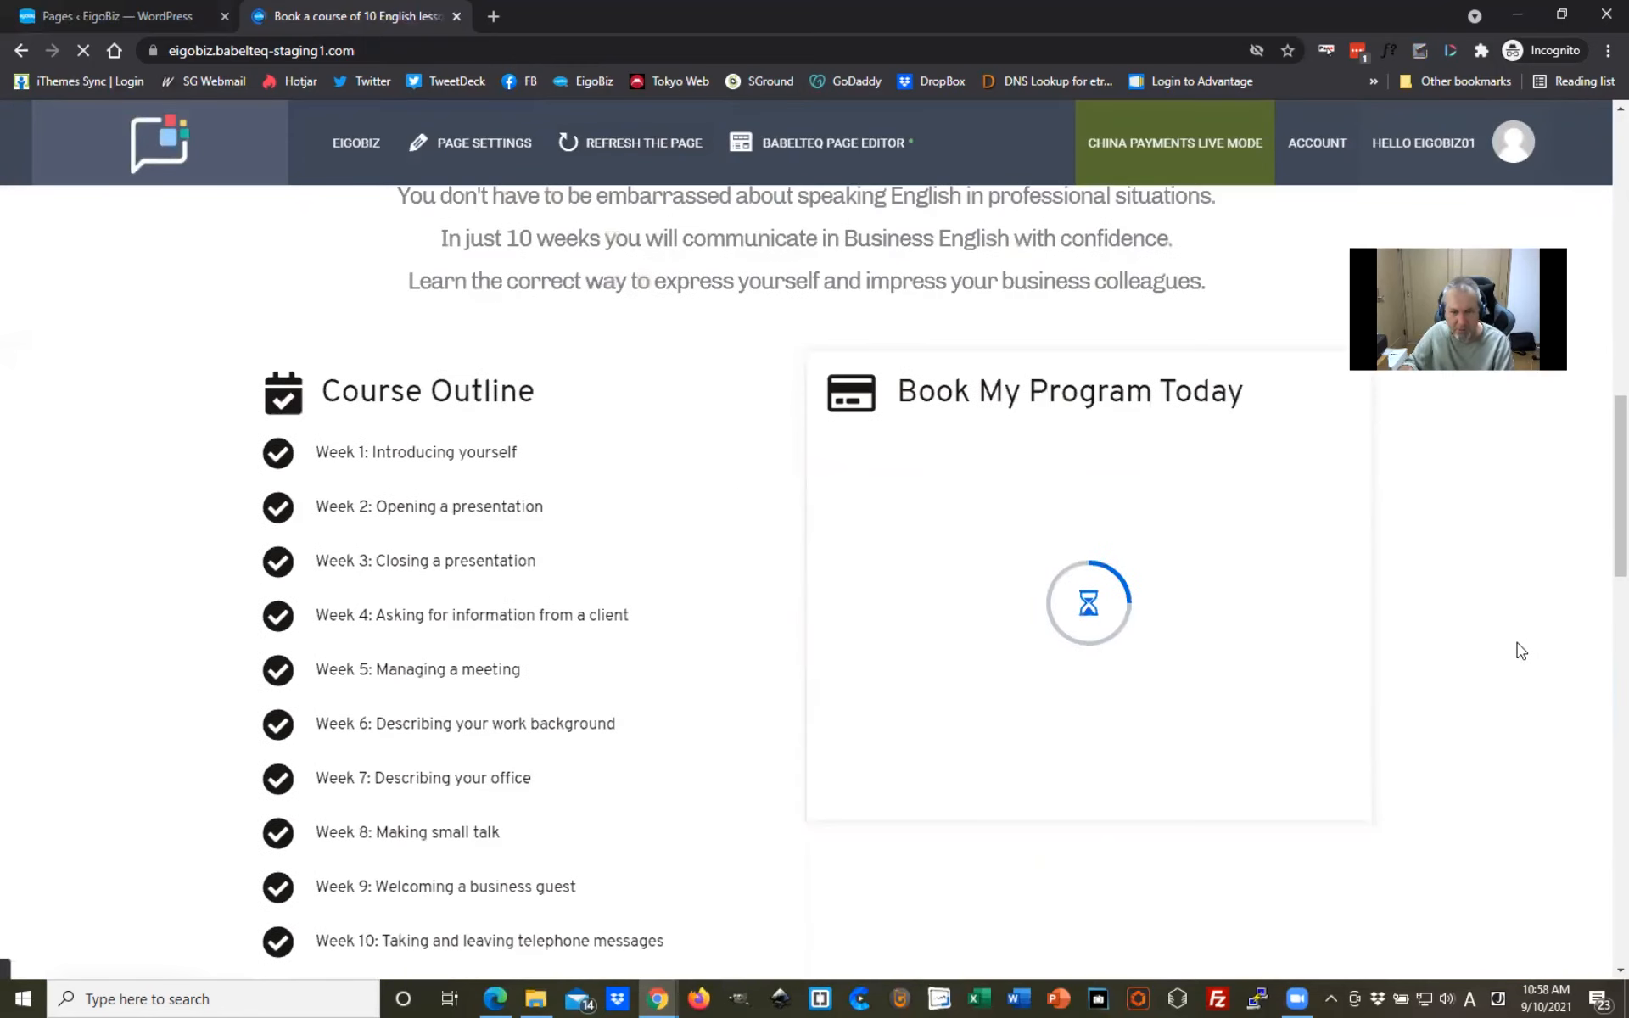
scroll(1519, 649, "down", 1)
scroll(1470, 703, "up", 1)
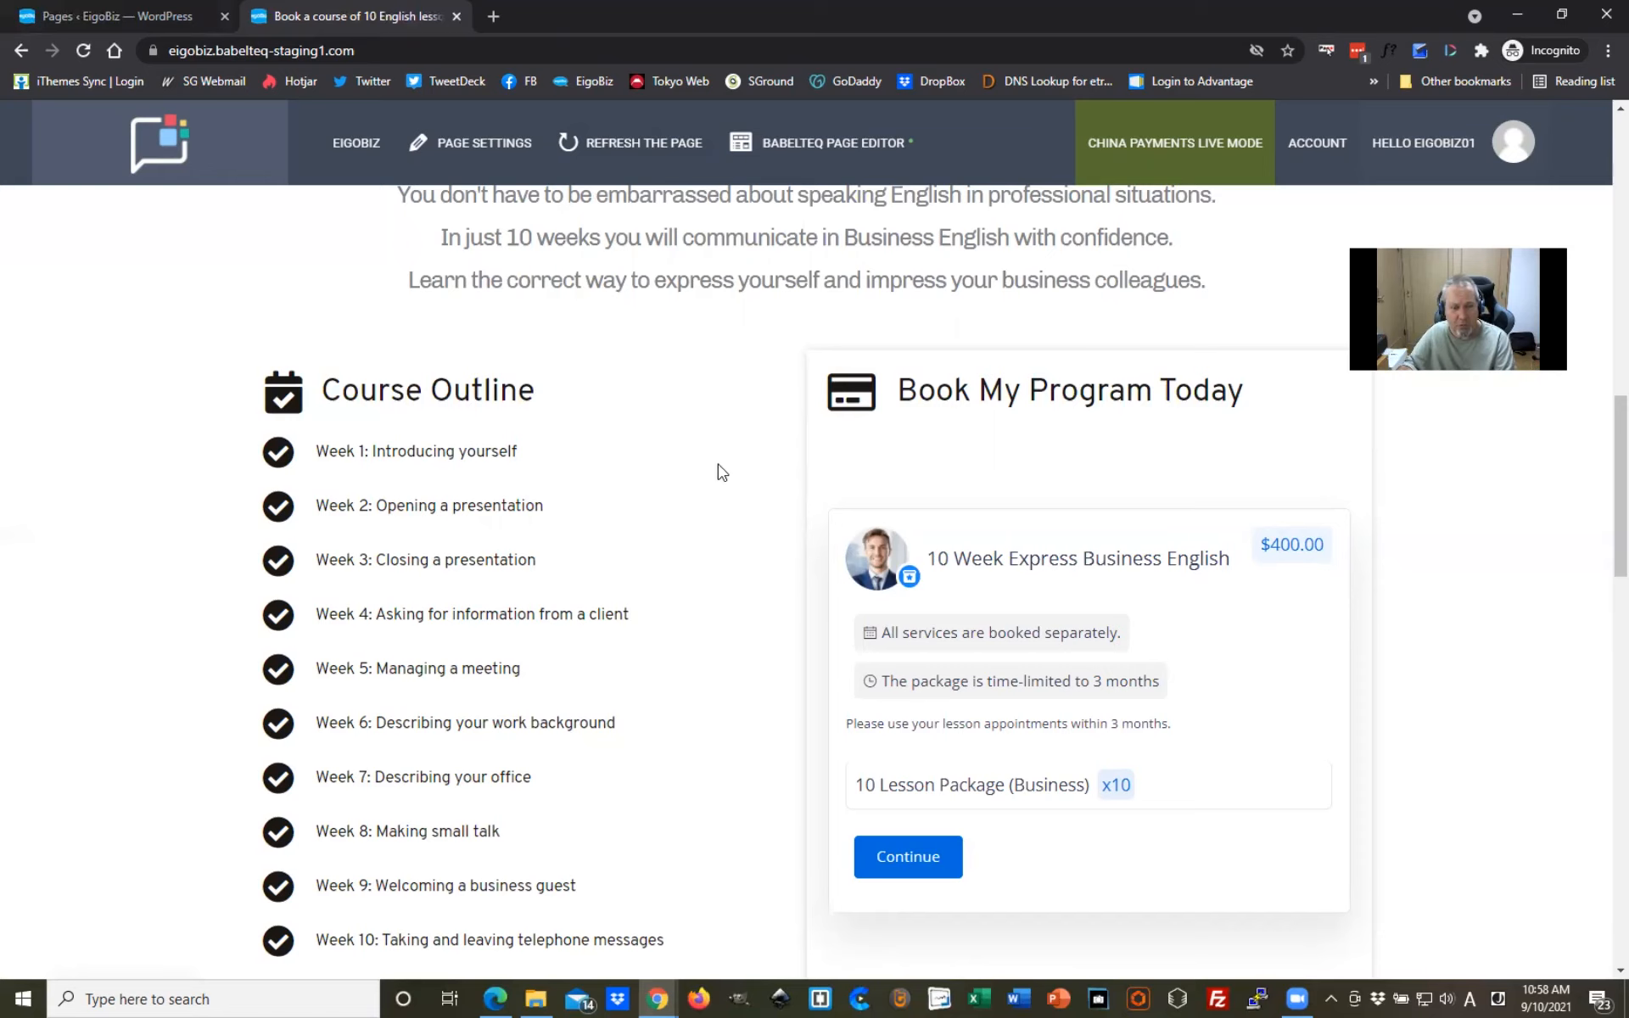
Step: Return to the WordPress admin and open the notifications page of the bookings section
left_click(116, 17)
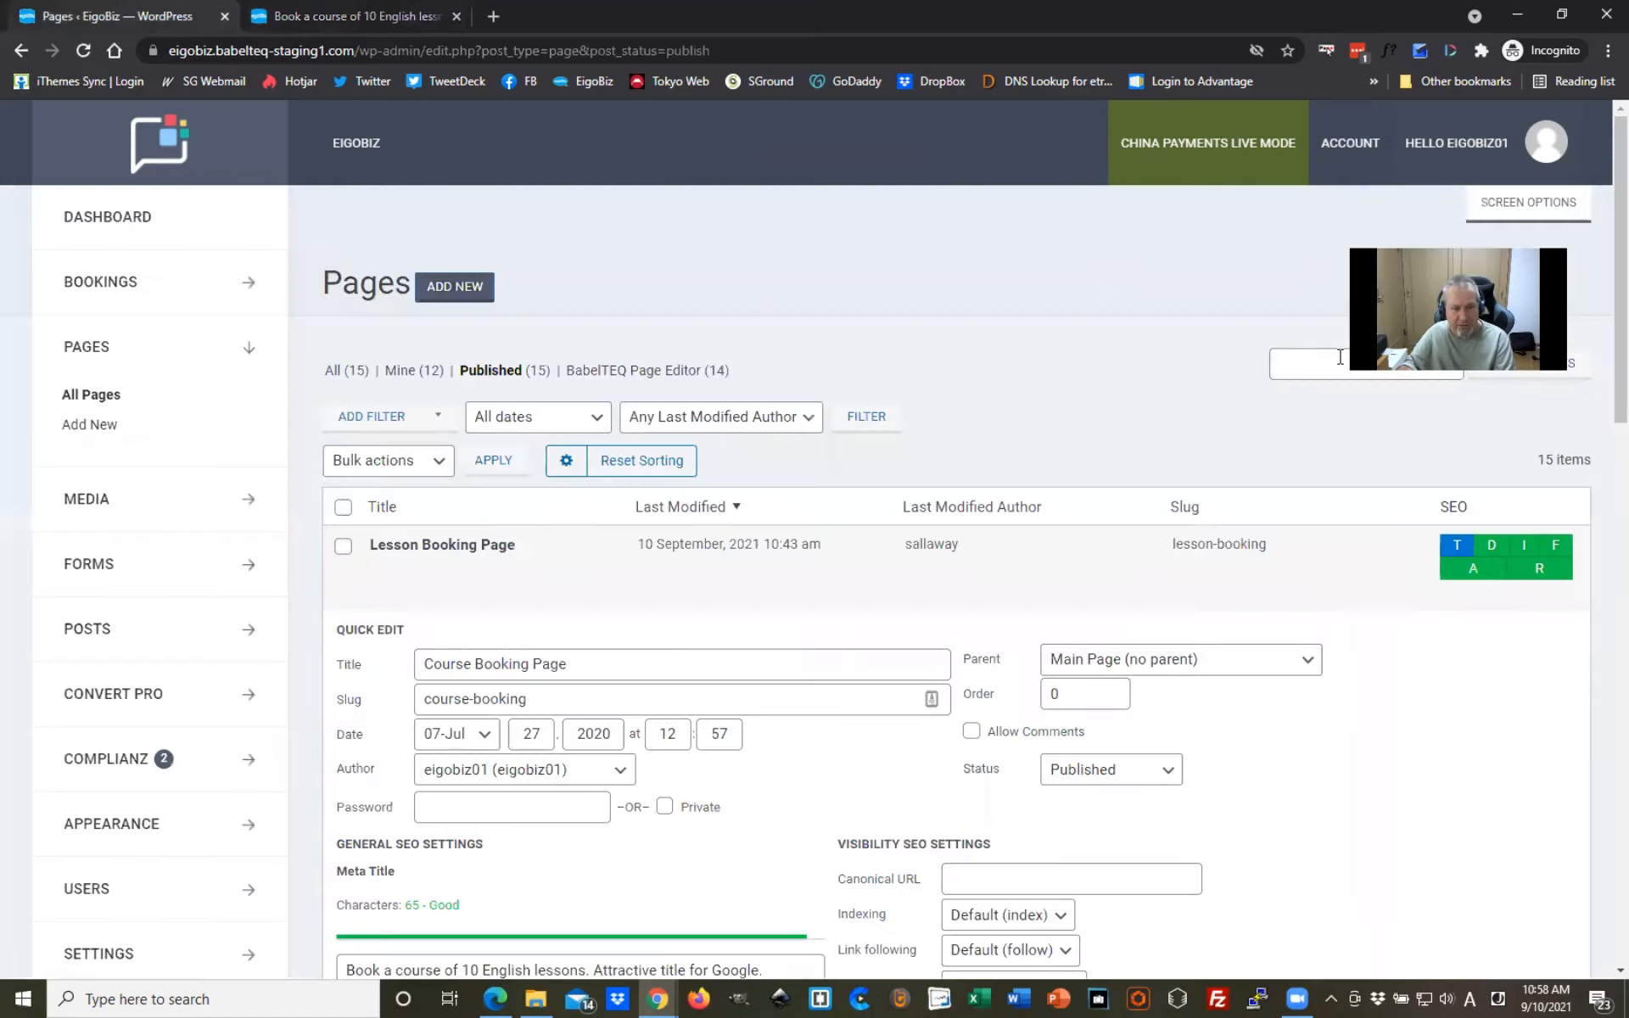
scroll(1044, 353, "down", 2)
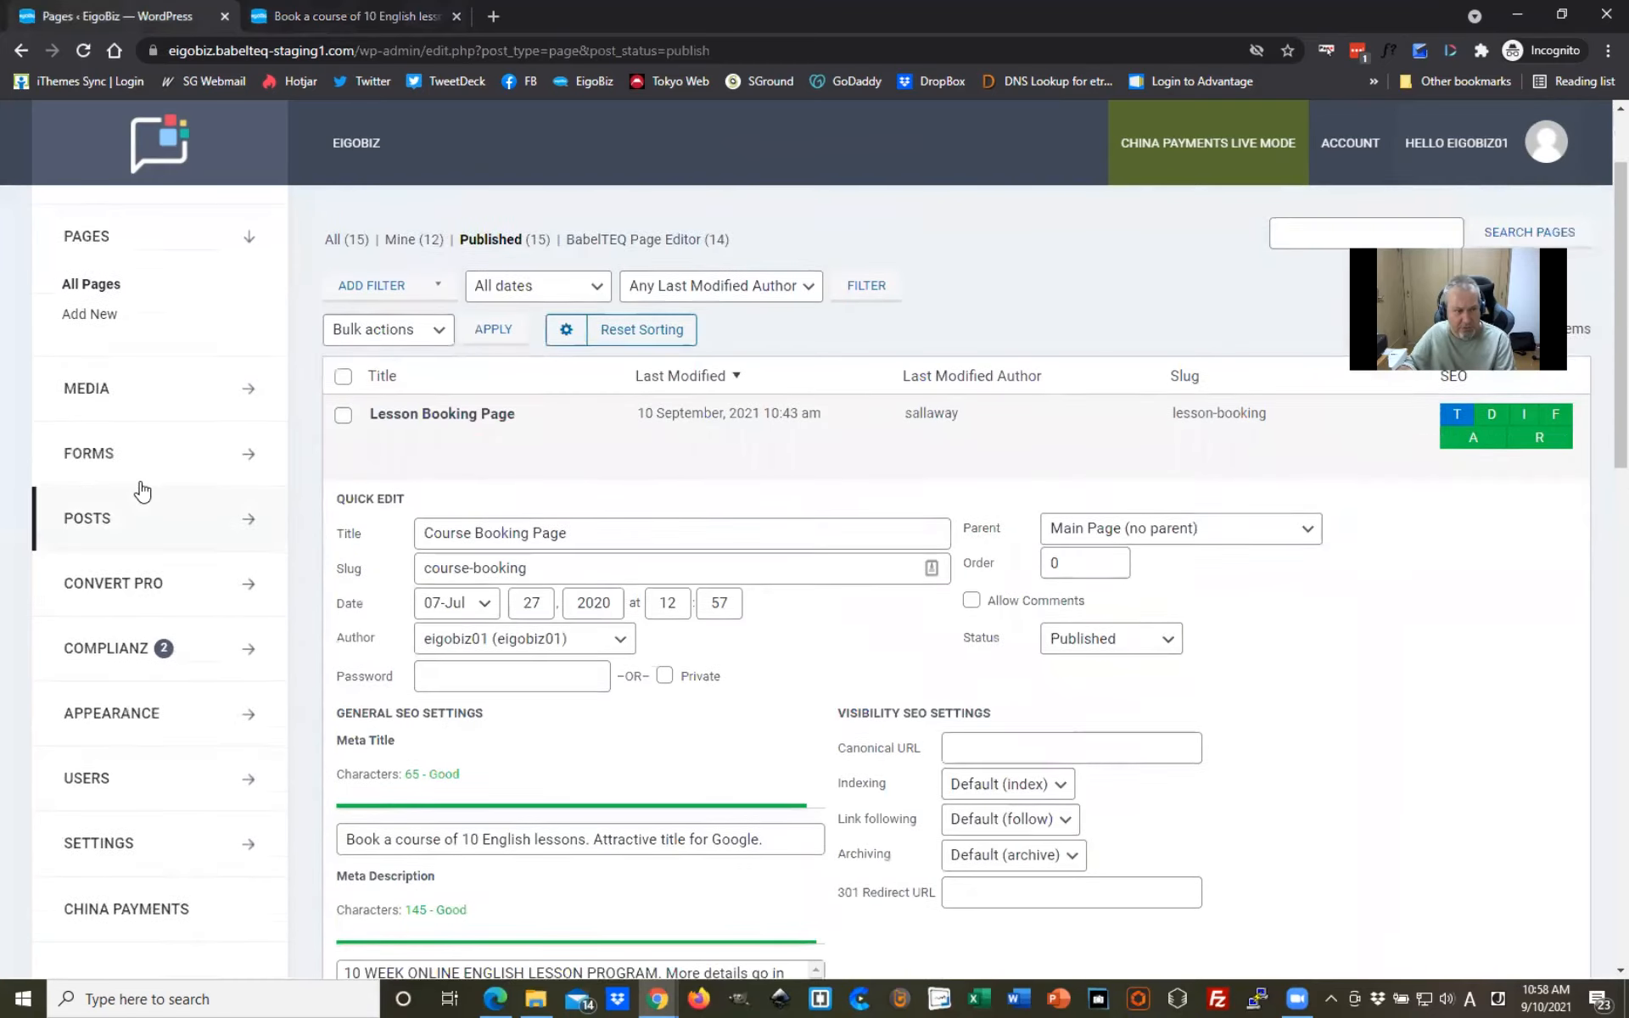
scroll(140, 484, "up", 2)
left_click(223, 281)
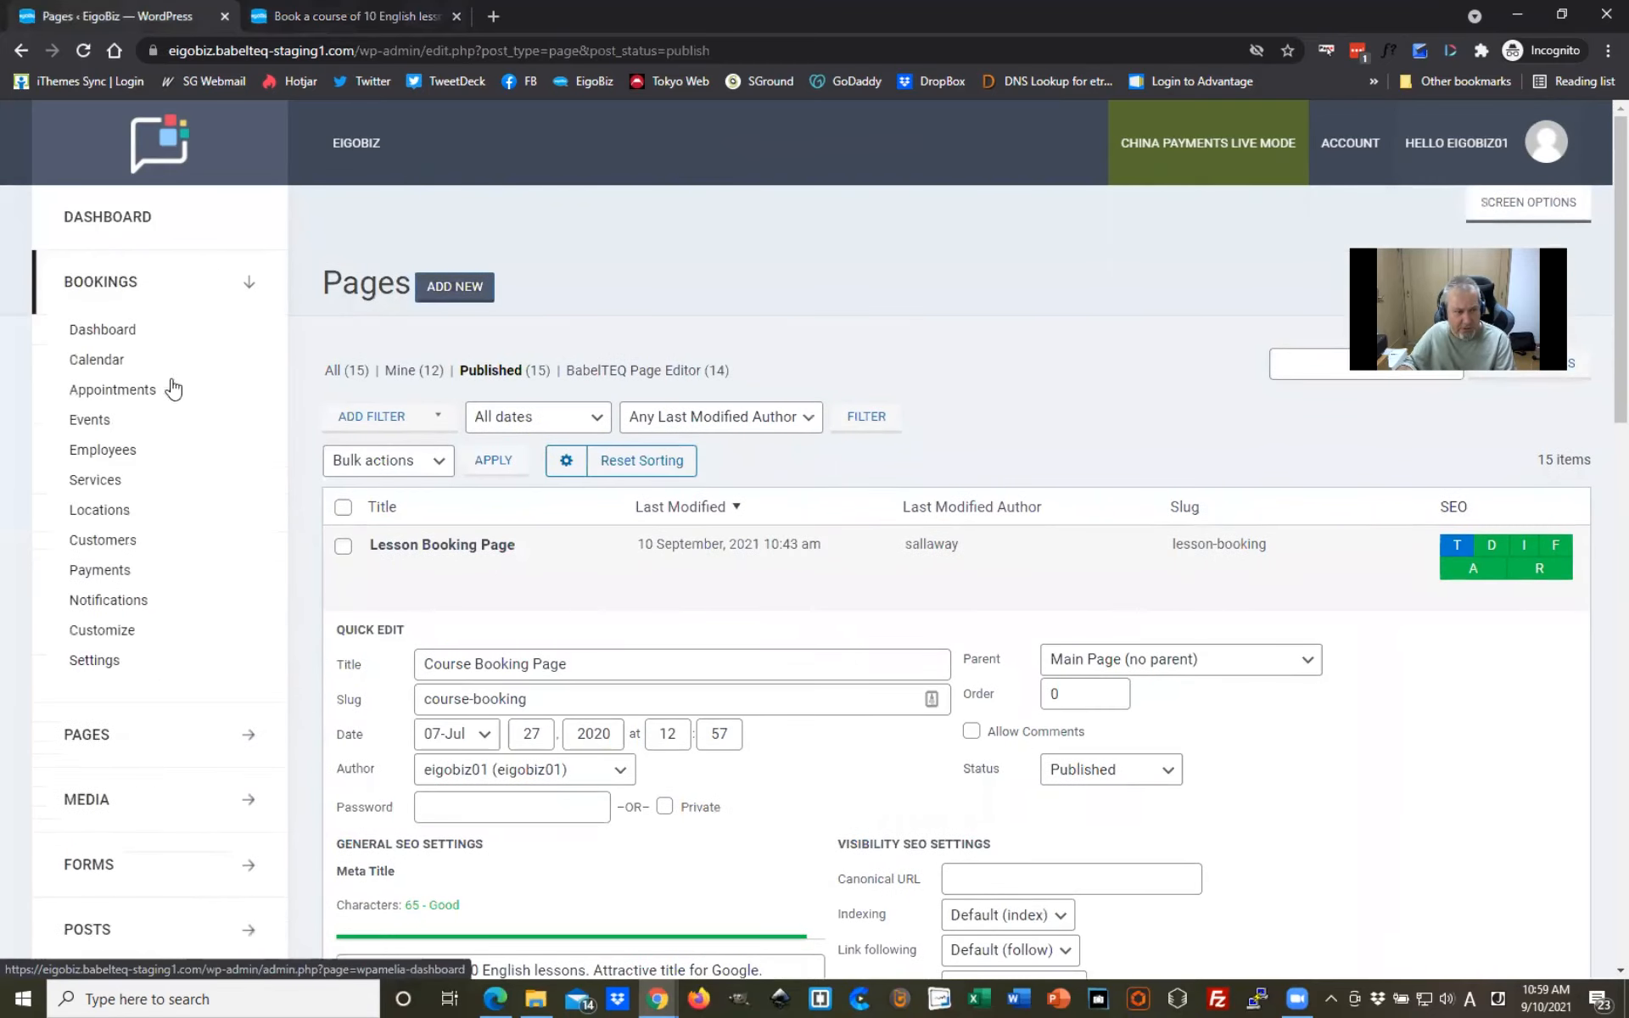
left_click(119, 604)
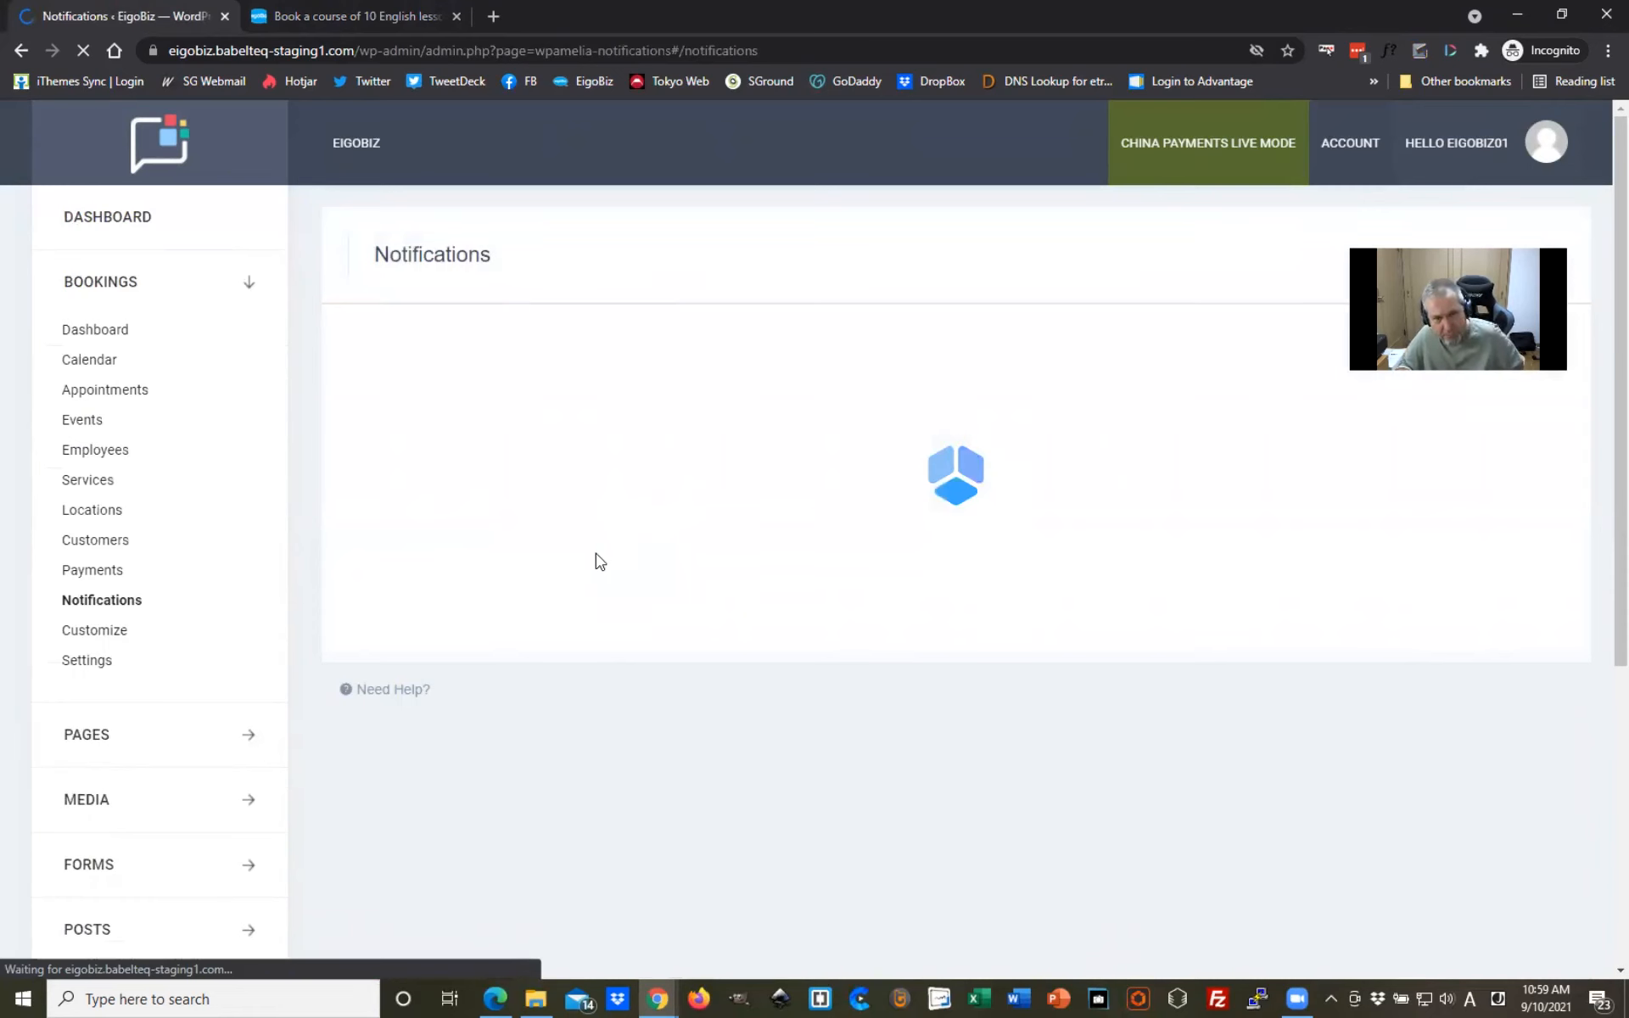
Step: Open the customer's Package Purchased notification and review its subject and message template
scroll(1083, 617, "down", 3)
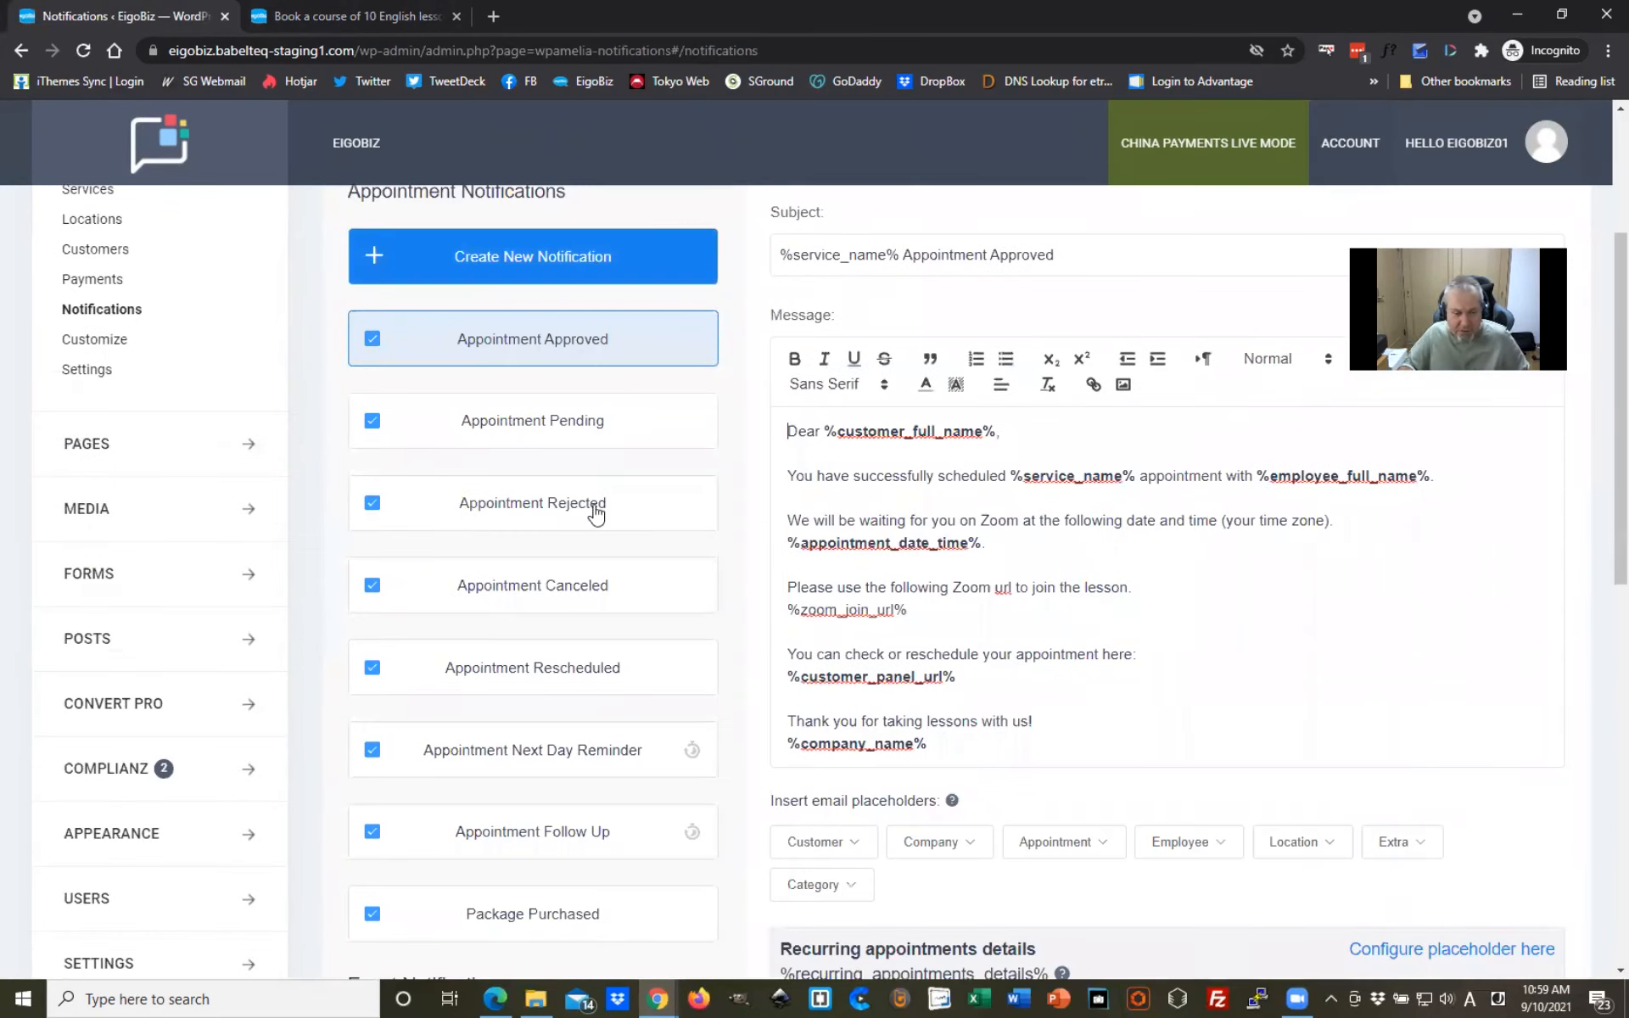
left_click(589, 522)
scroll(587, 501, "down", 2)
scroll(588, 492, "down", 1)
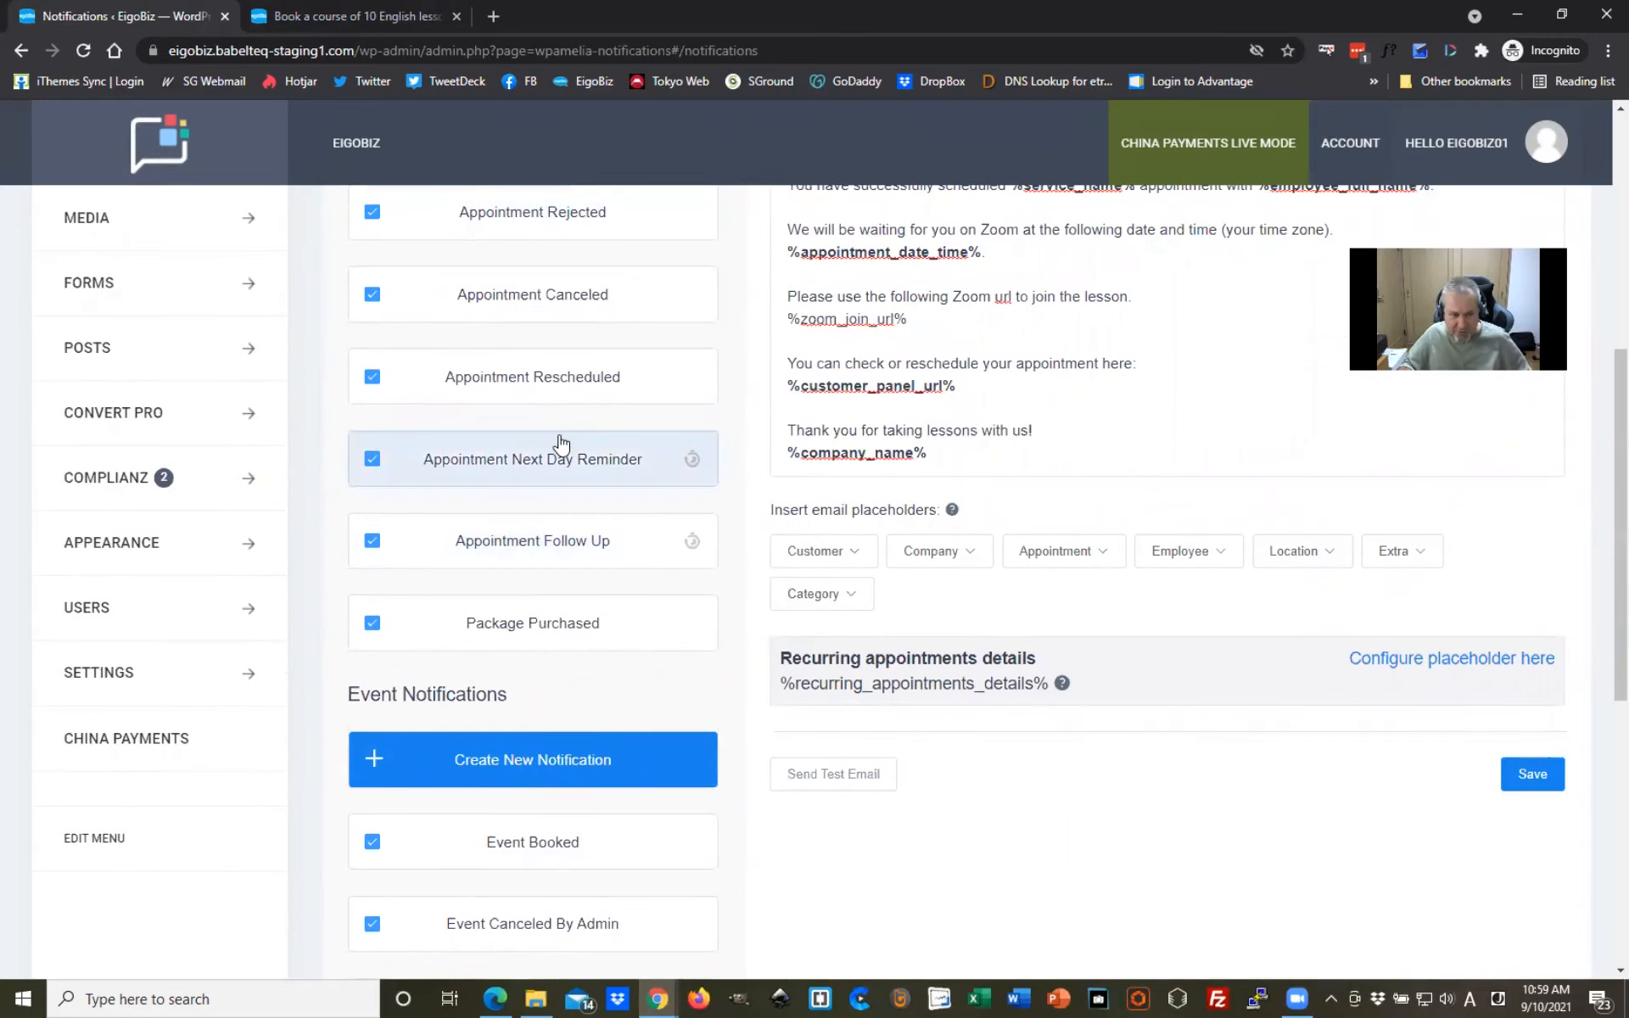
scroll(558, 442, "up", 2)
scroll(562, 475, "down", 3)
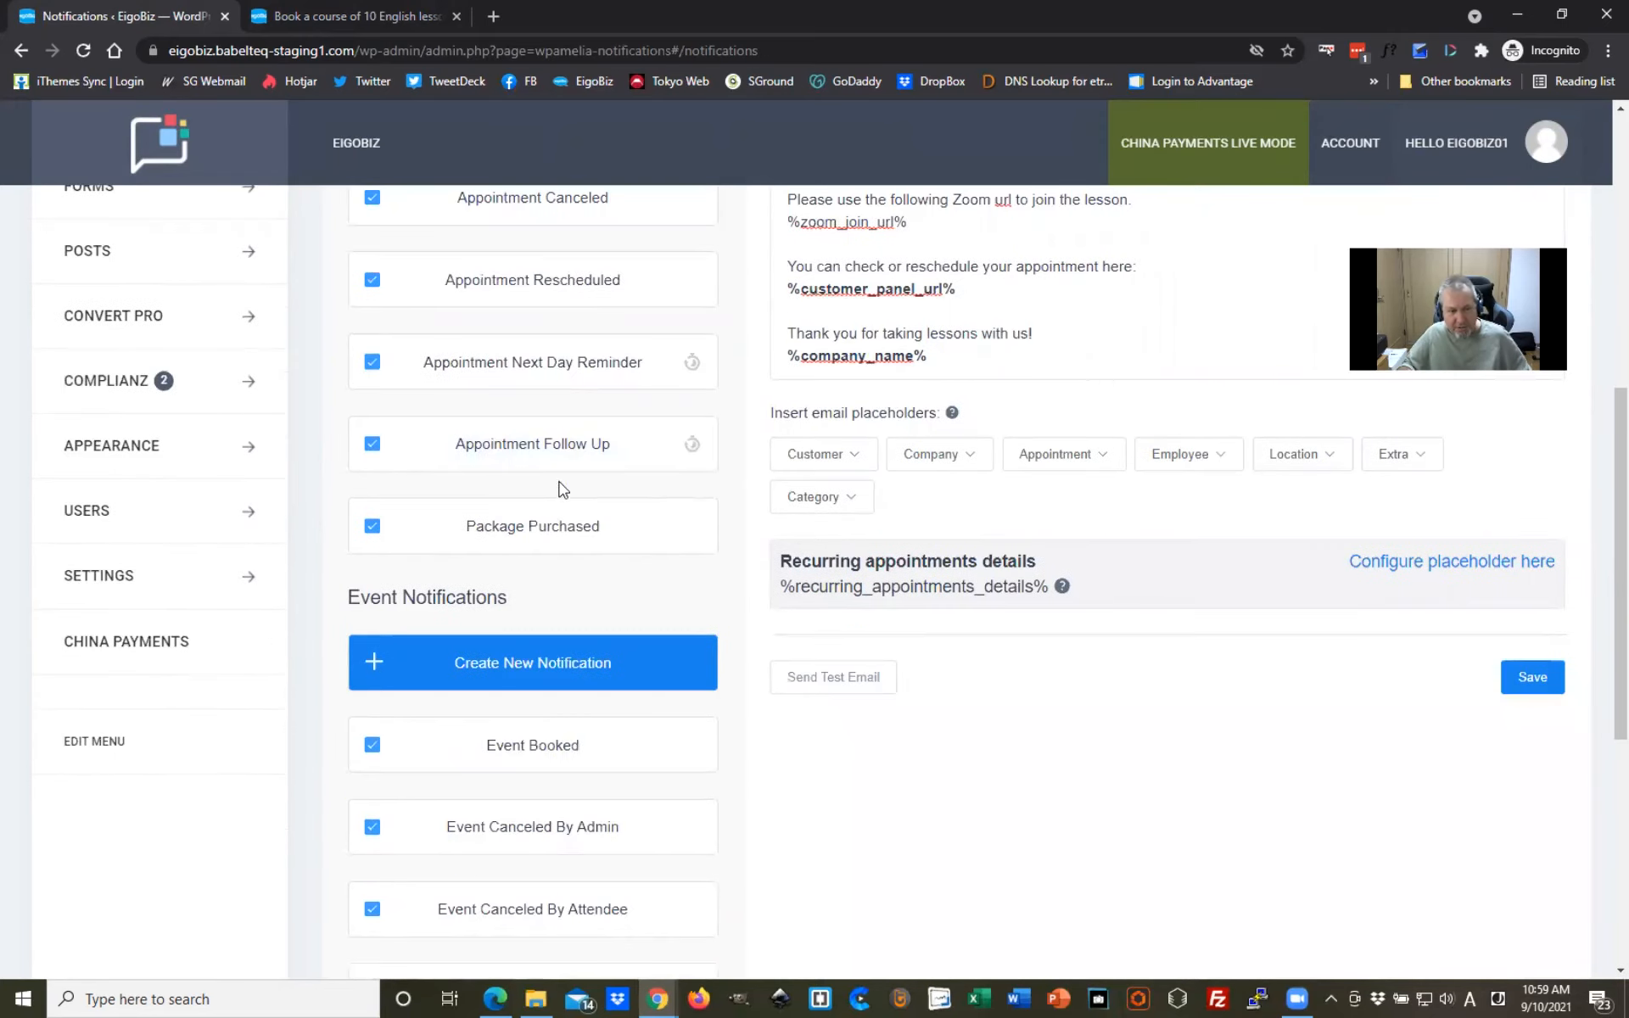
left_click(547, 547)
scroll(939, 697, "up", 3)
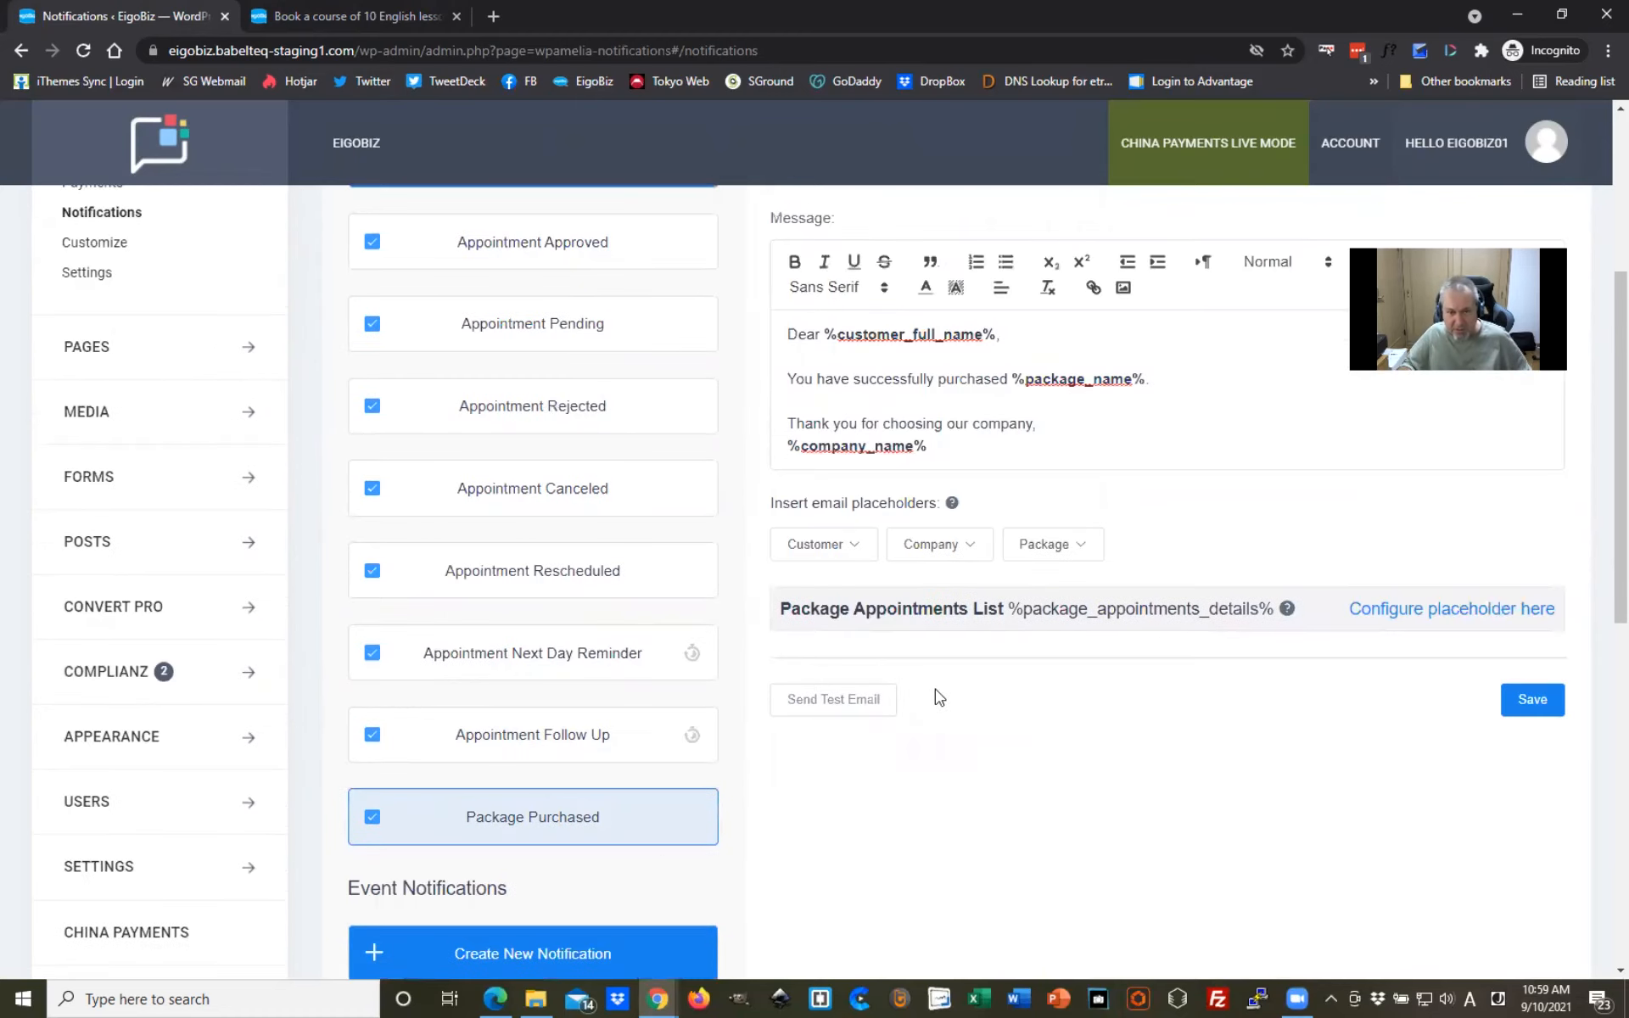
scroll(1240, 598, "up", 2)
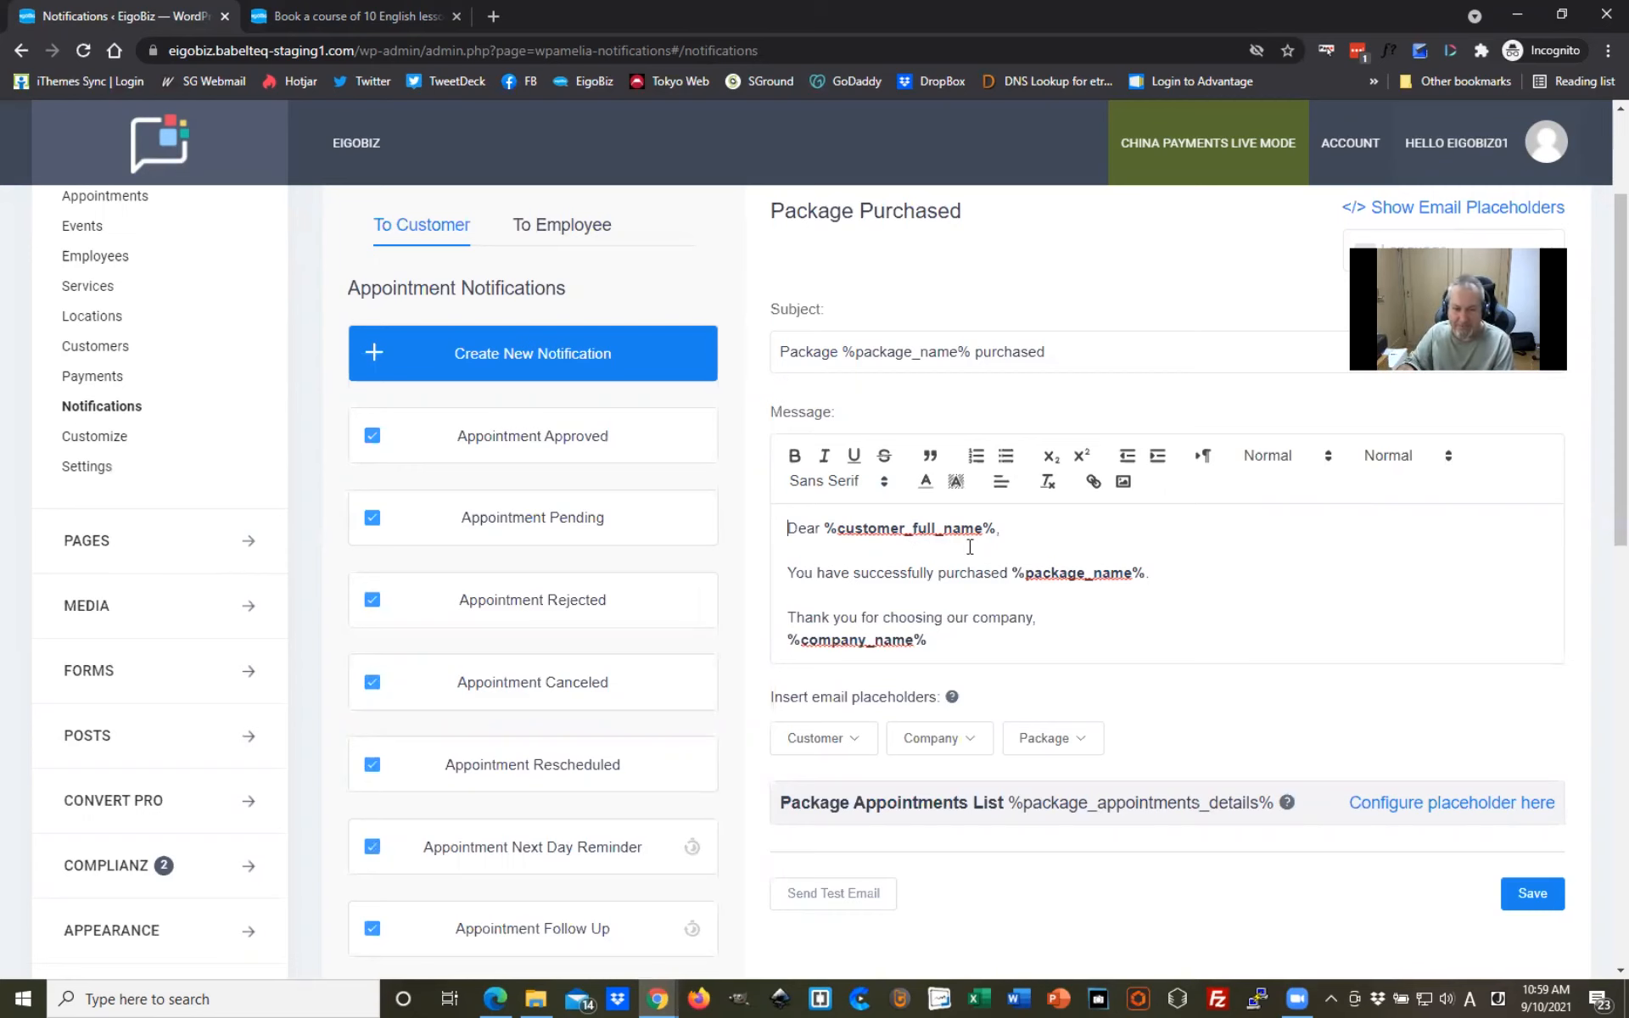
Step: Replace "You have successfully purchased" in the Package Purchased message with "Thank you for purchasing", keeping the package name placeholder
scroll(1177, 571, "down", 1)
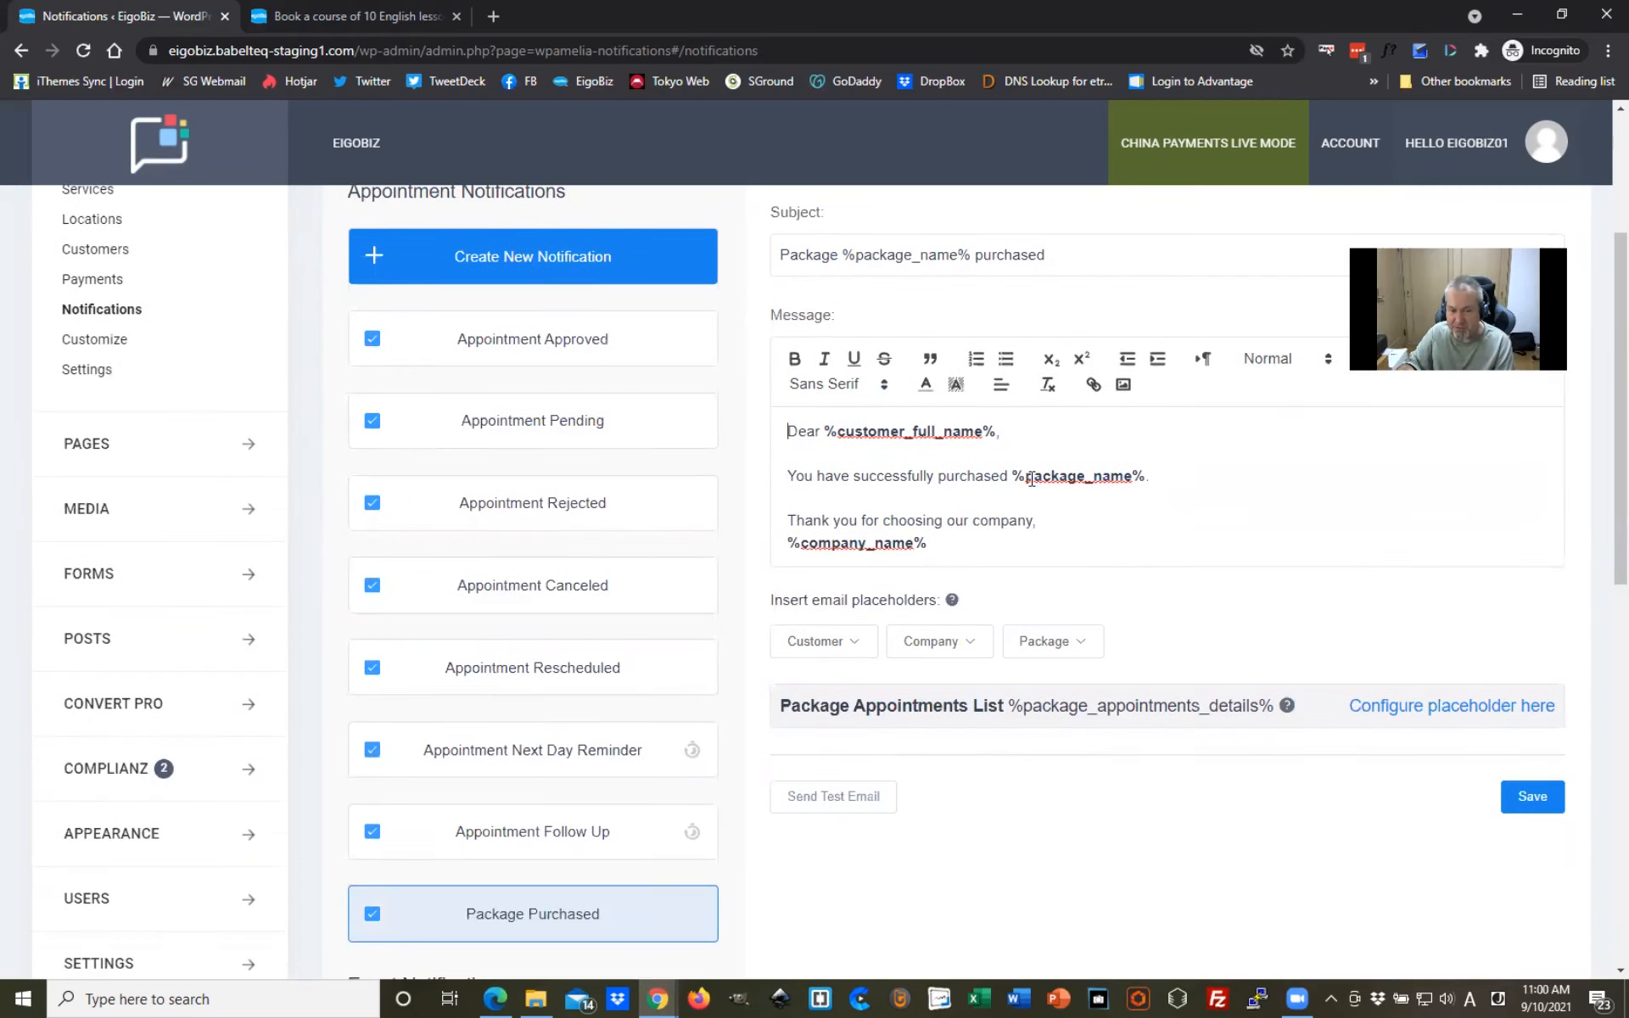
scroll(1247, 490, "up", 2)
scroll(1061, 471, "down", 2)
left_click_drag(789, 479, 1009, 481)
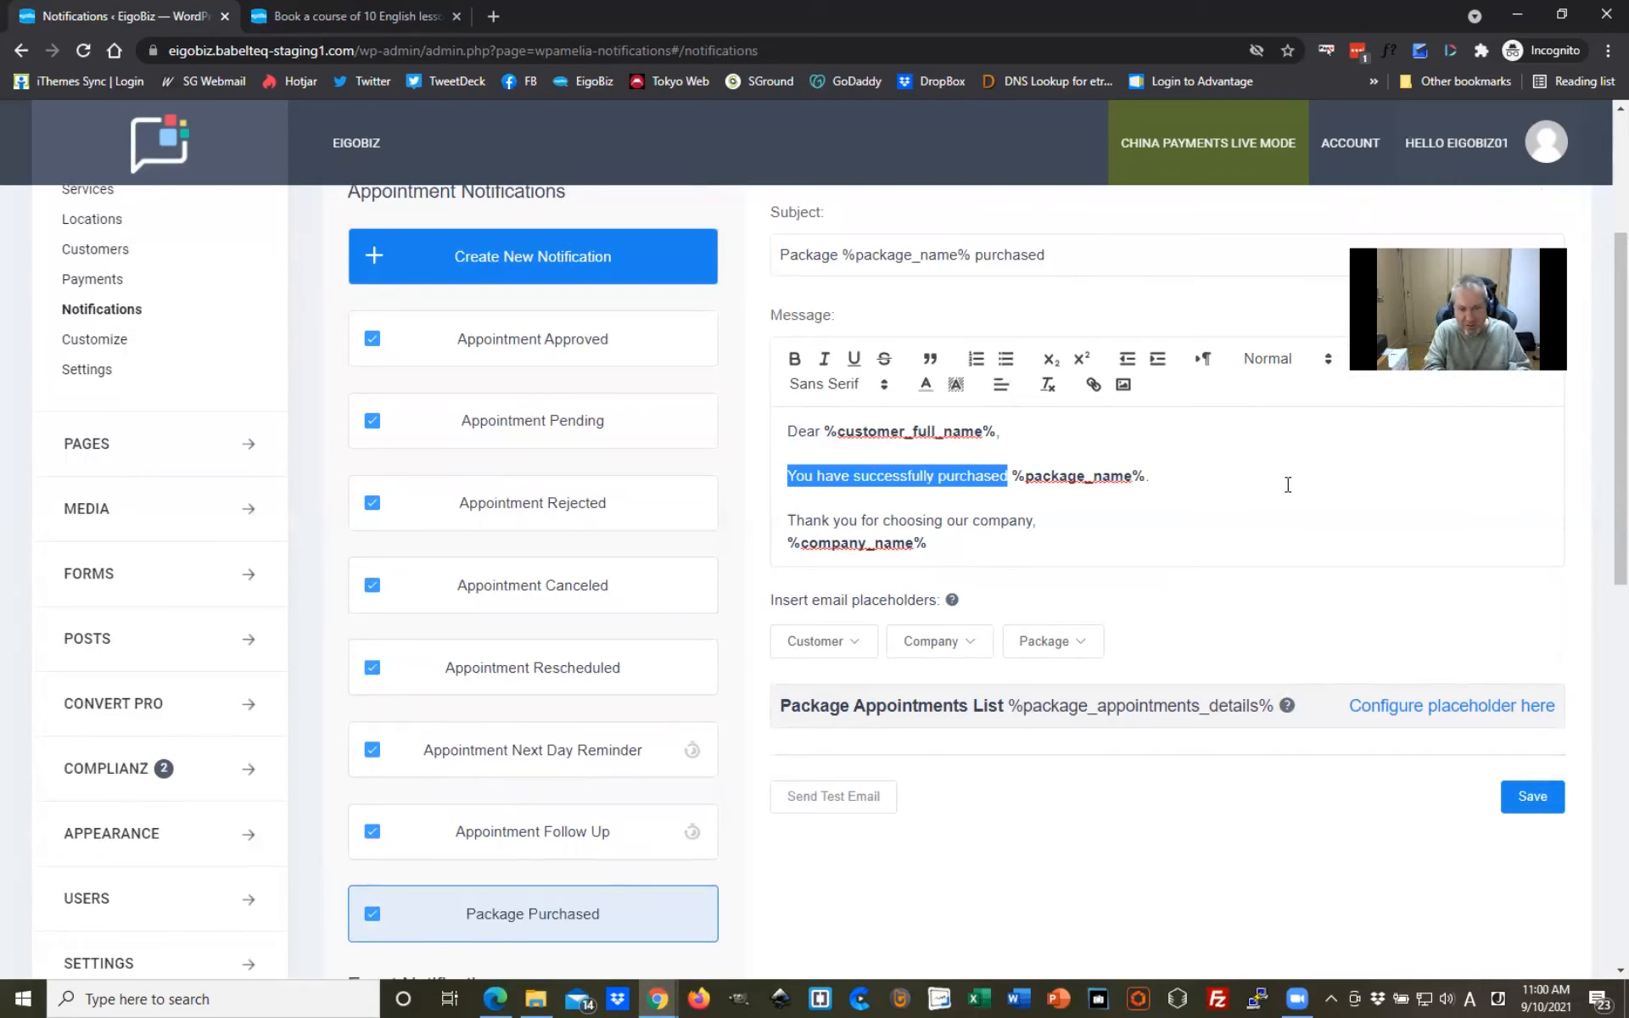
type("Thank yo")
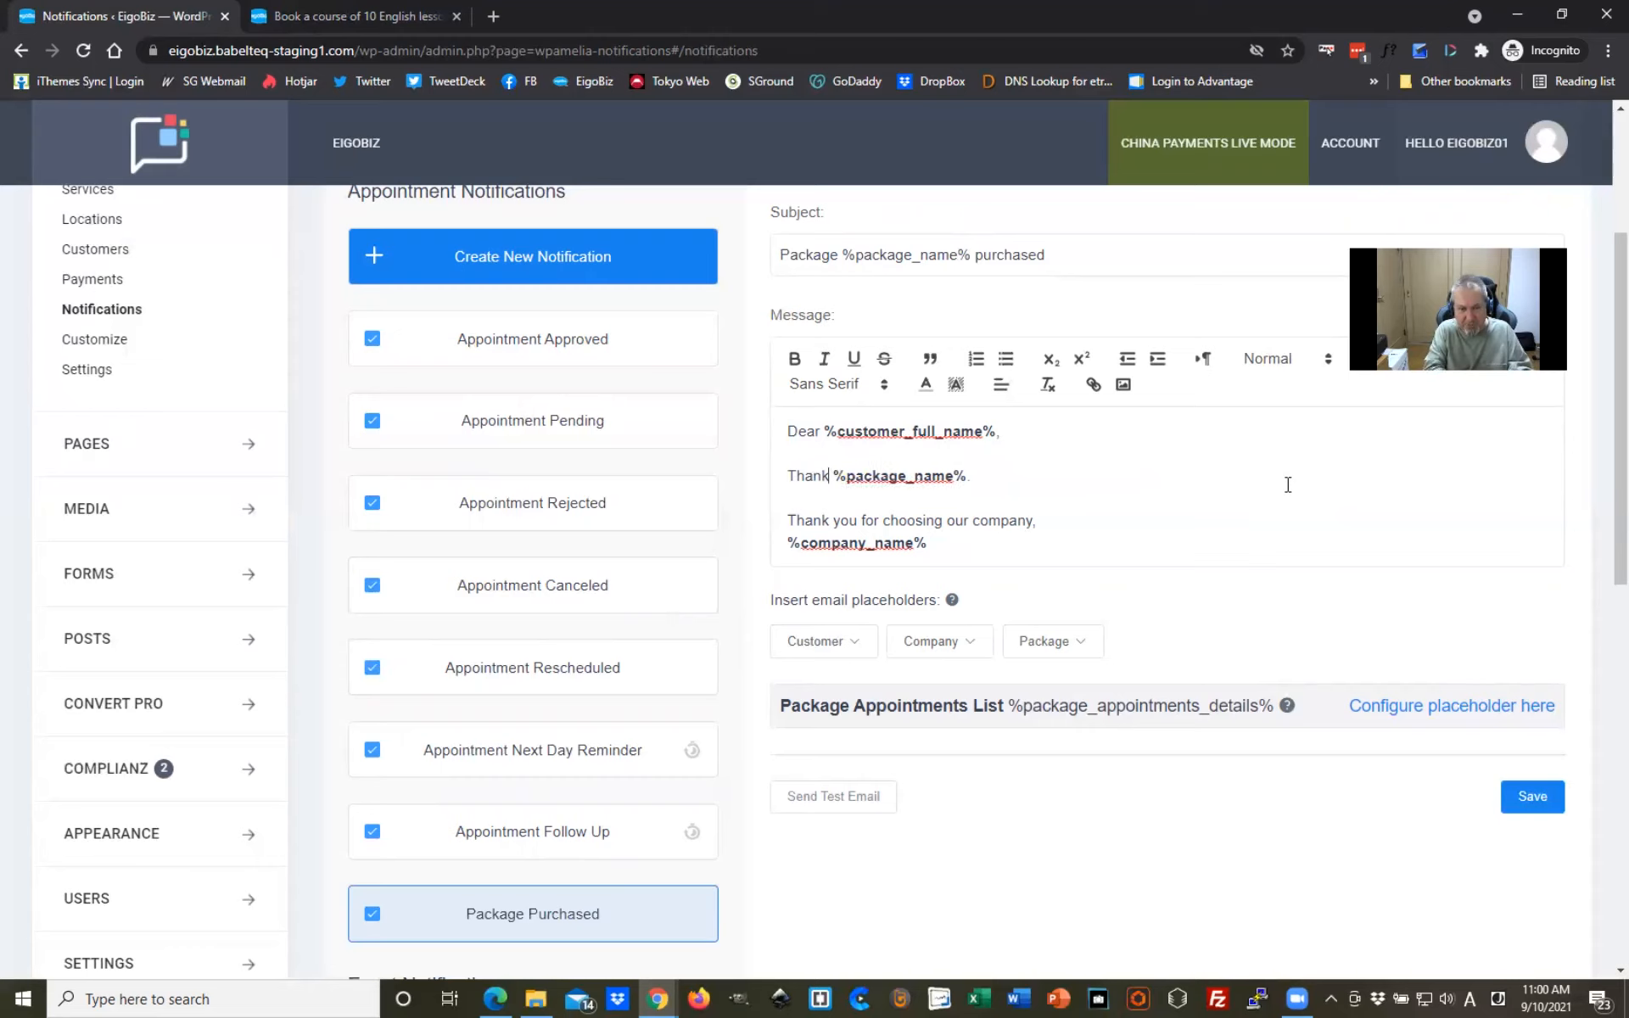
type("u for")
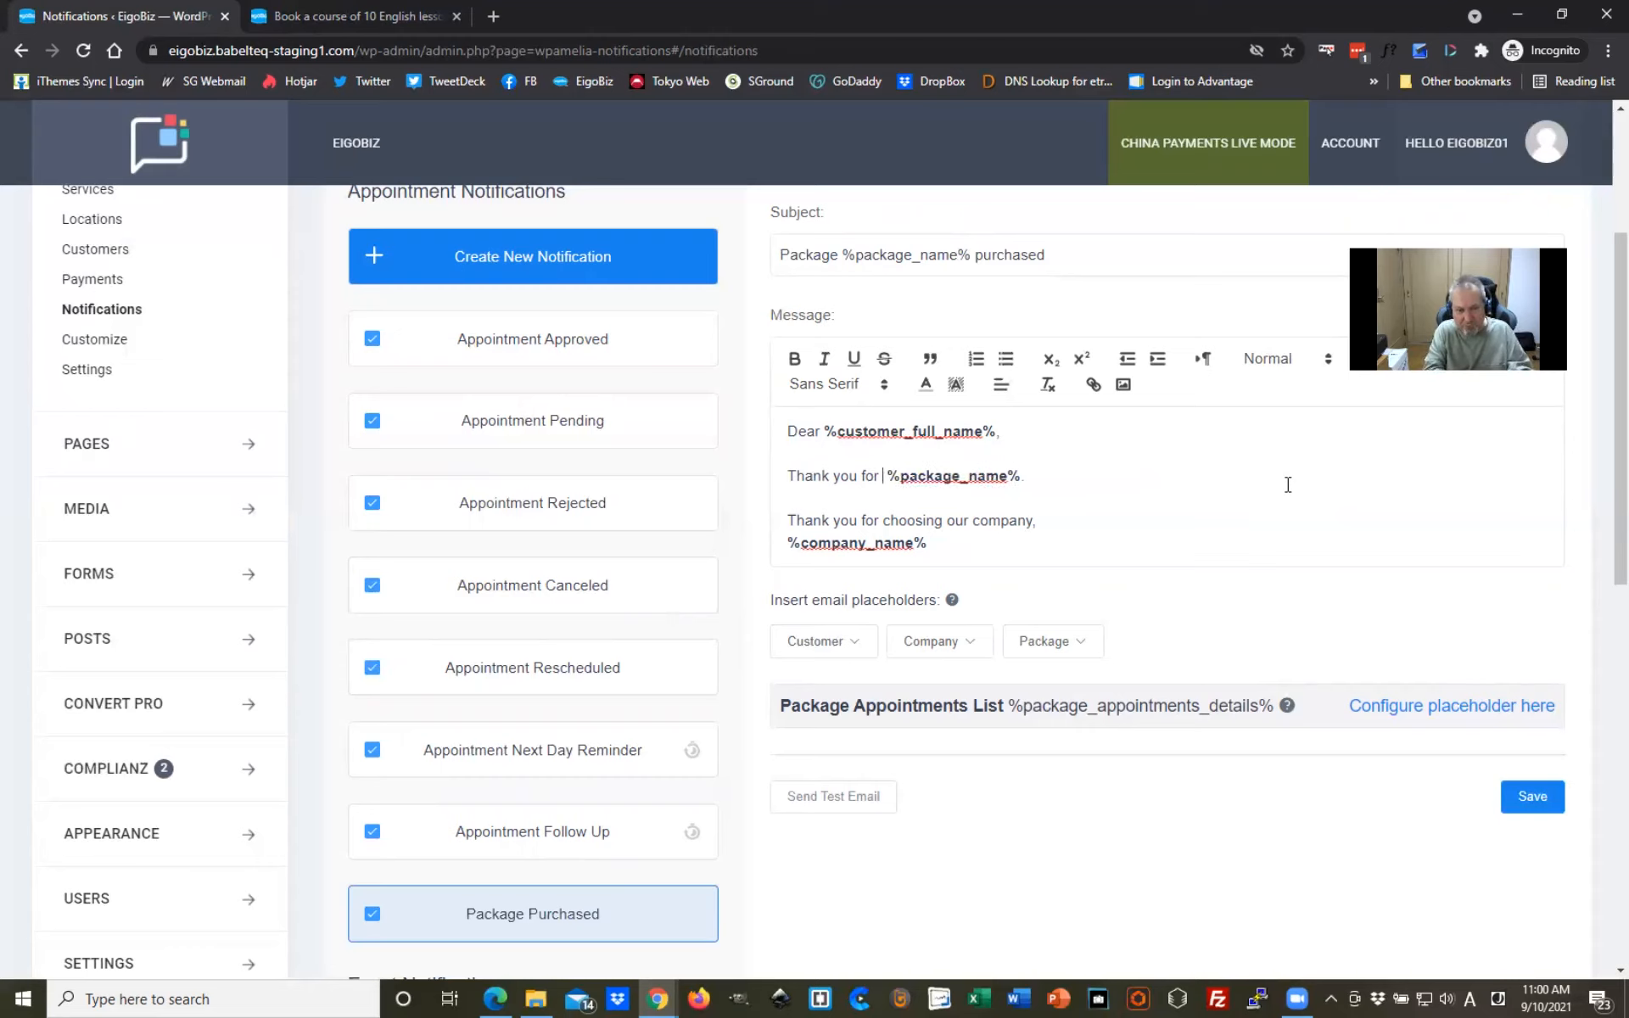
type(" purchasing")
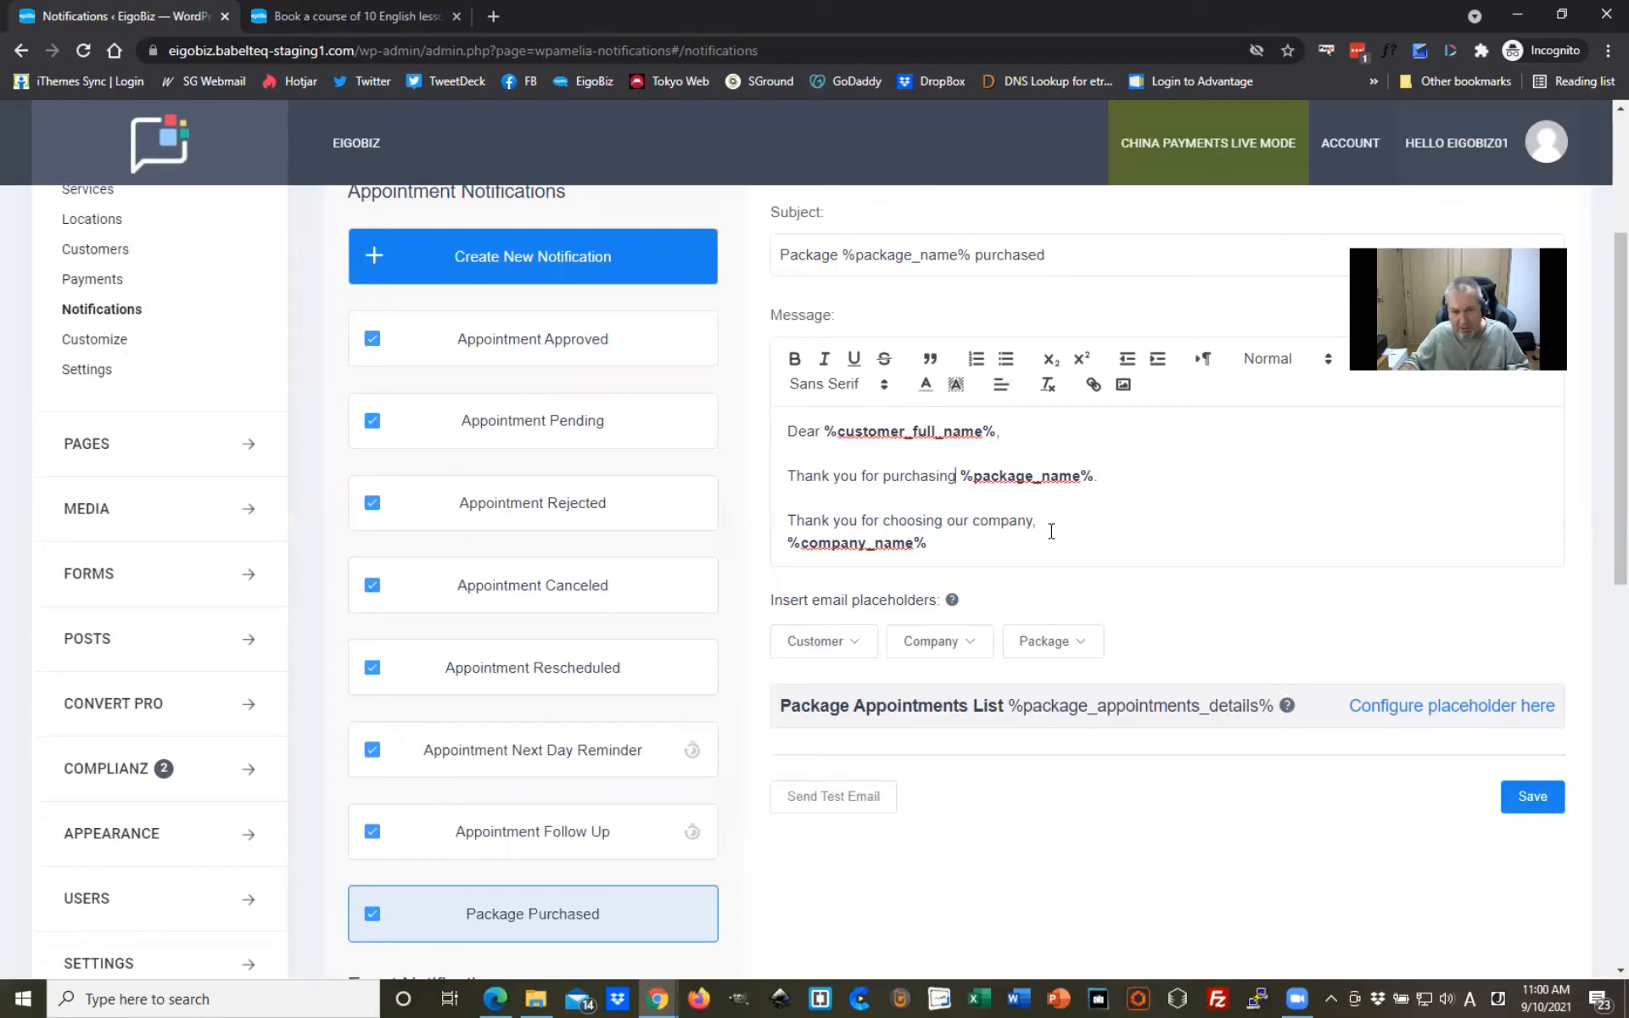
Step: Replace "Thank you for choosing our company," with "I am looking forward to our first lesson together." plus a blank line, and save the Package Purchased notification
scroll(1053, 501, "down", 2)
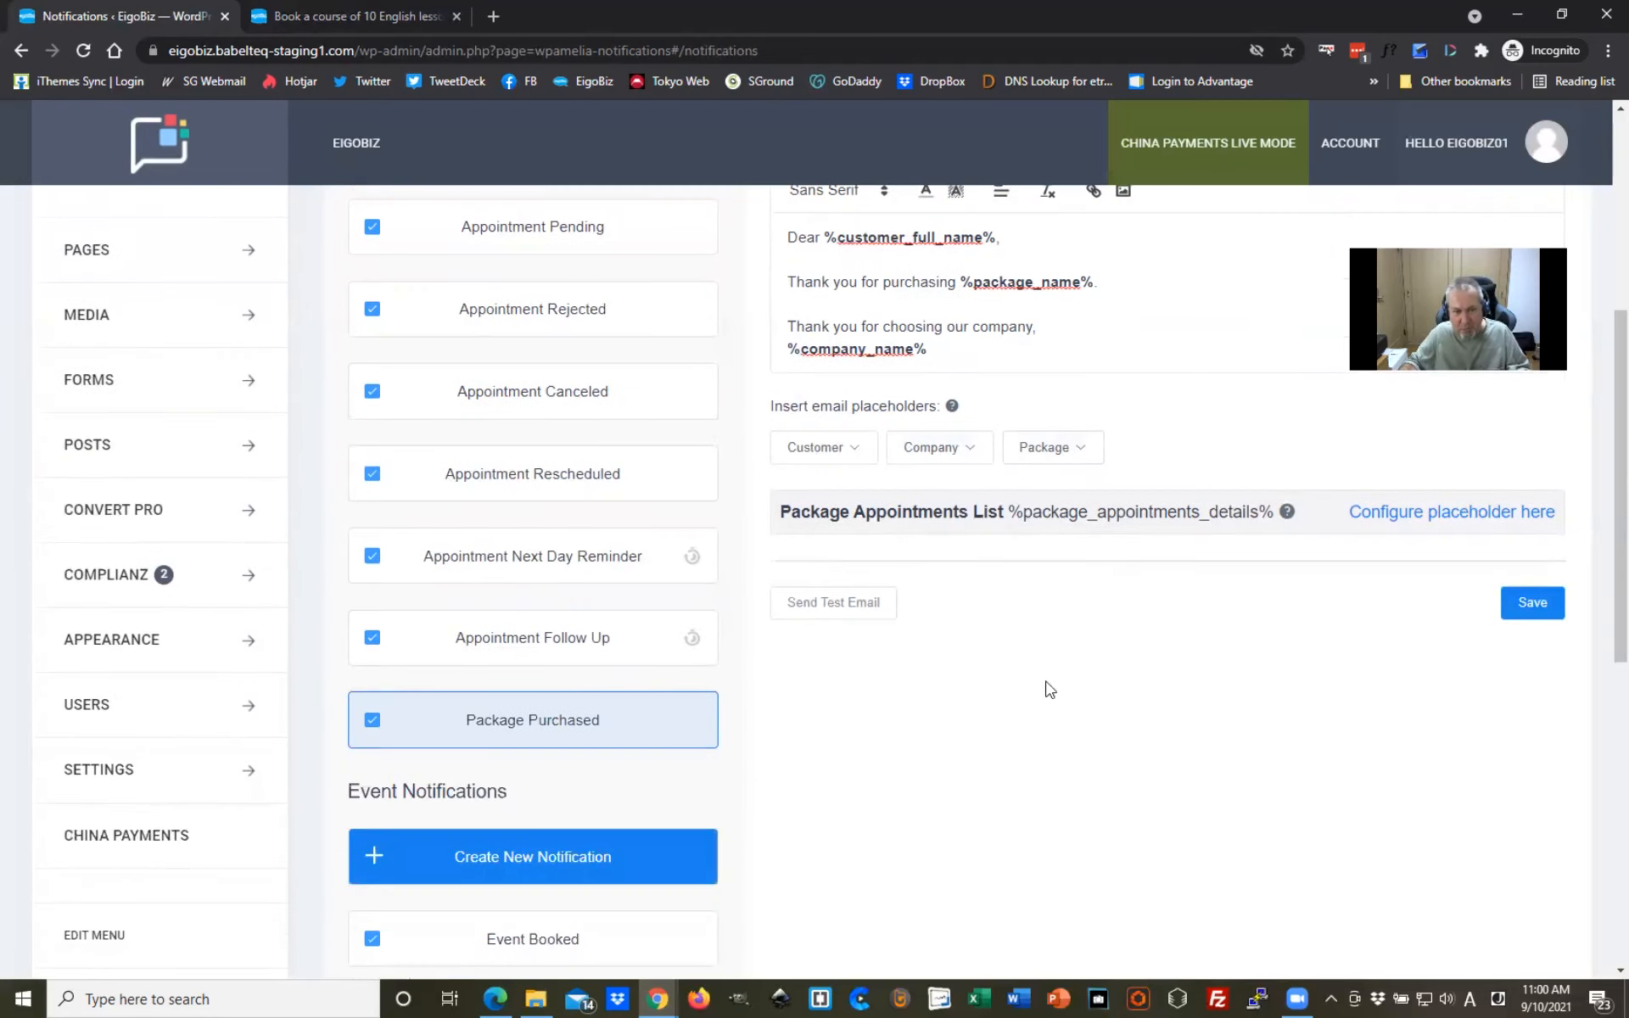
scroll(1050, 689, "up", 1)
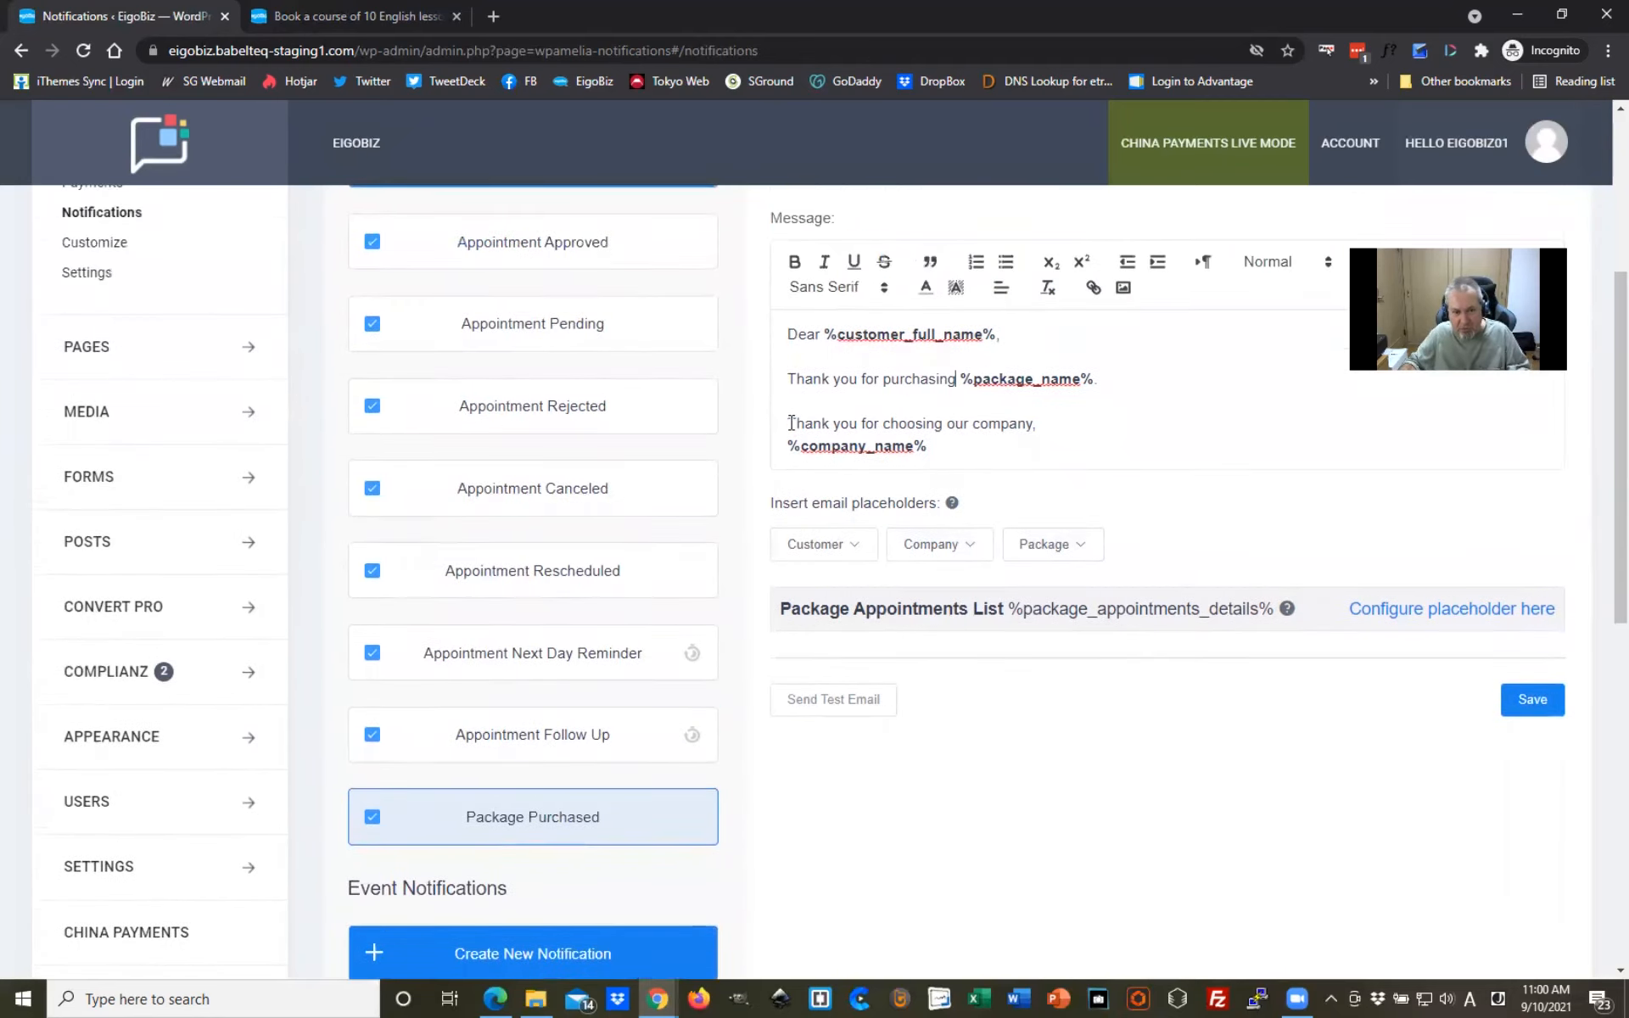
left_click_drag(789, 422, 1072, 430)
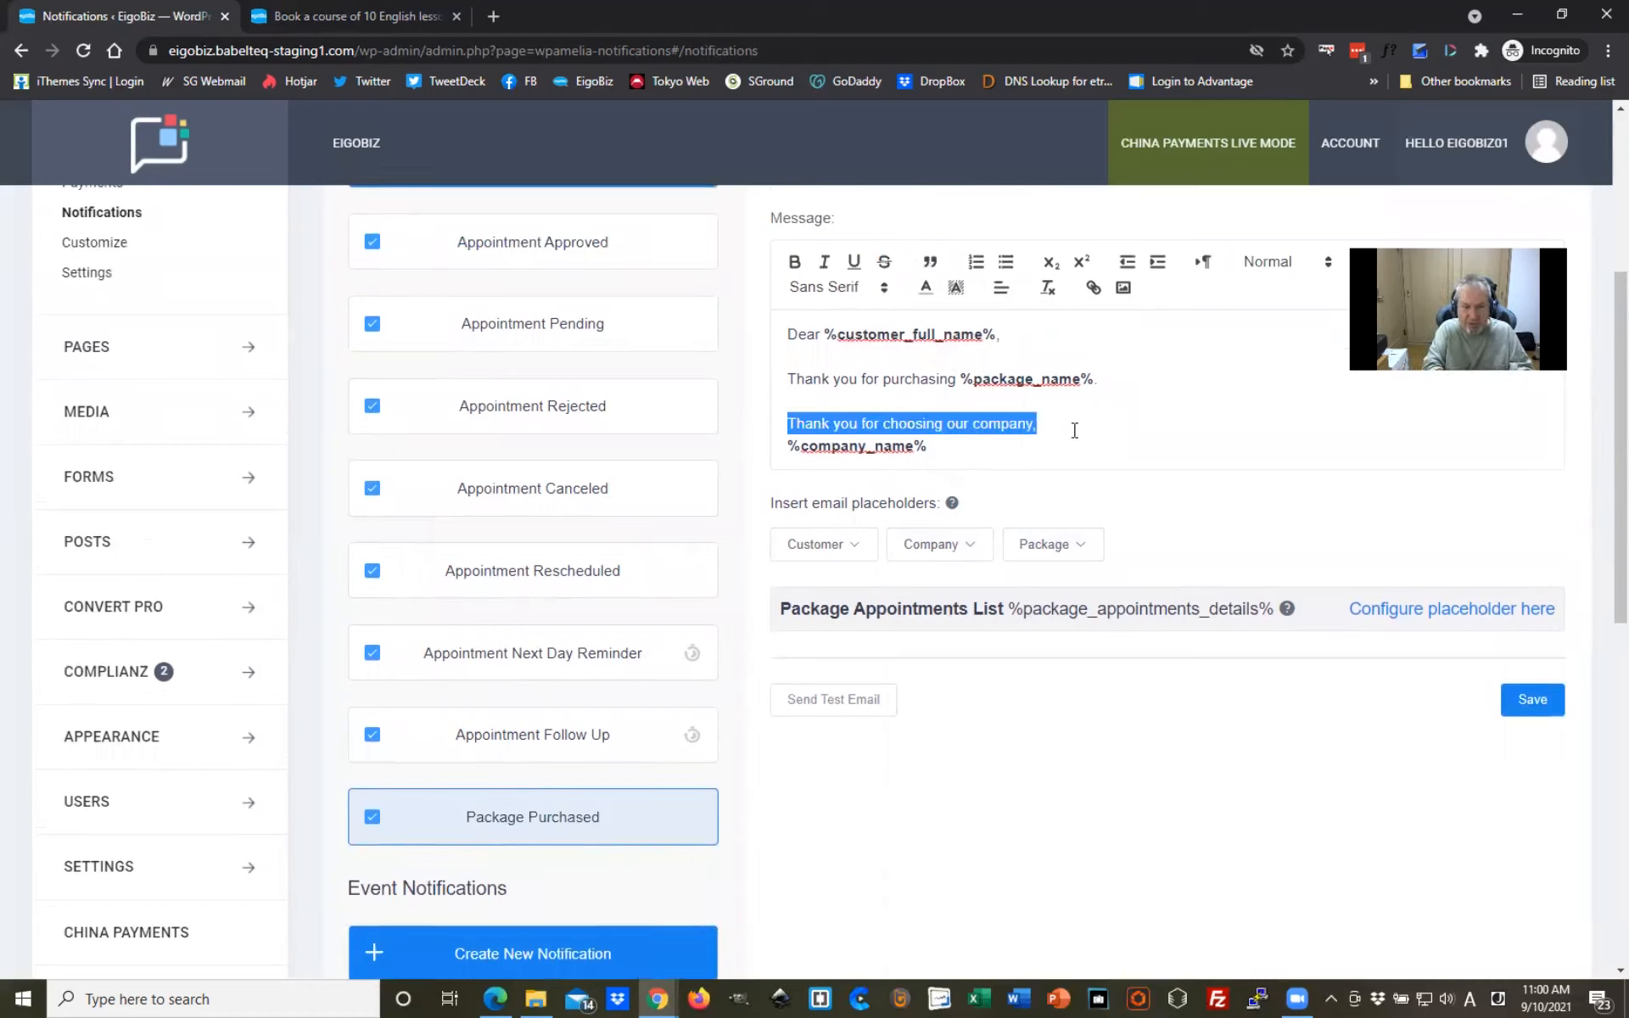
type("I am")
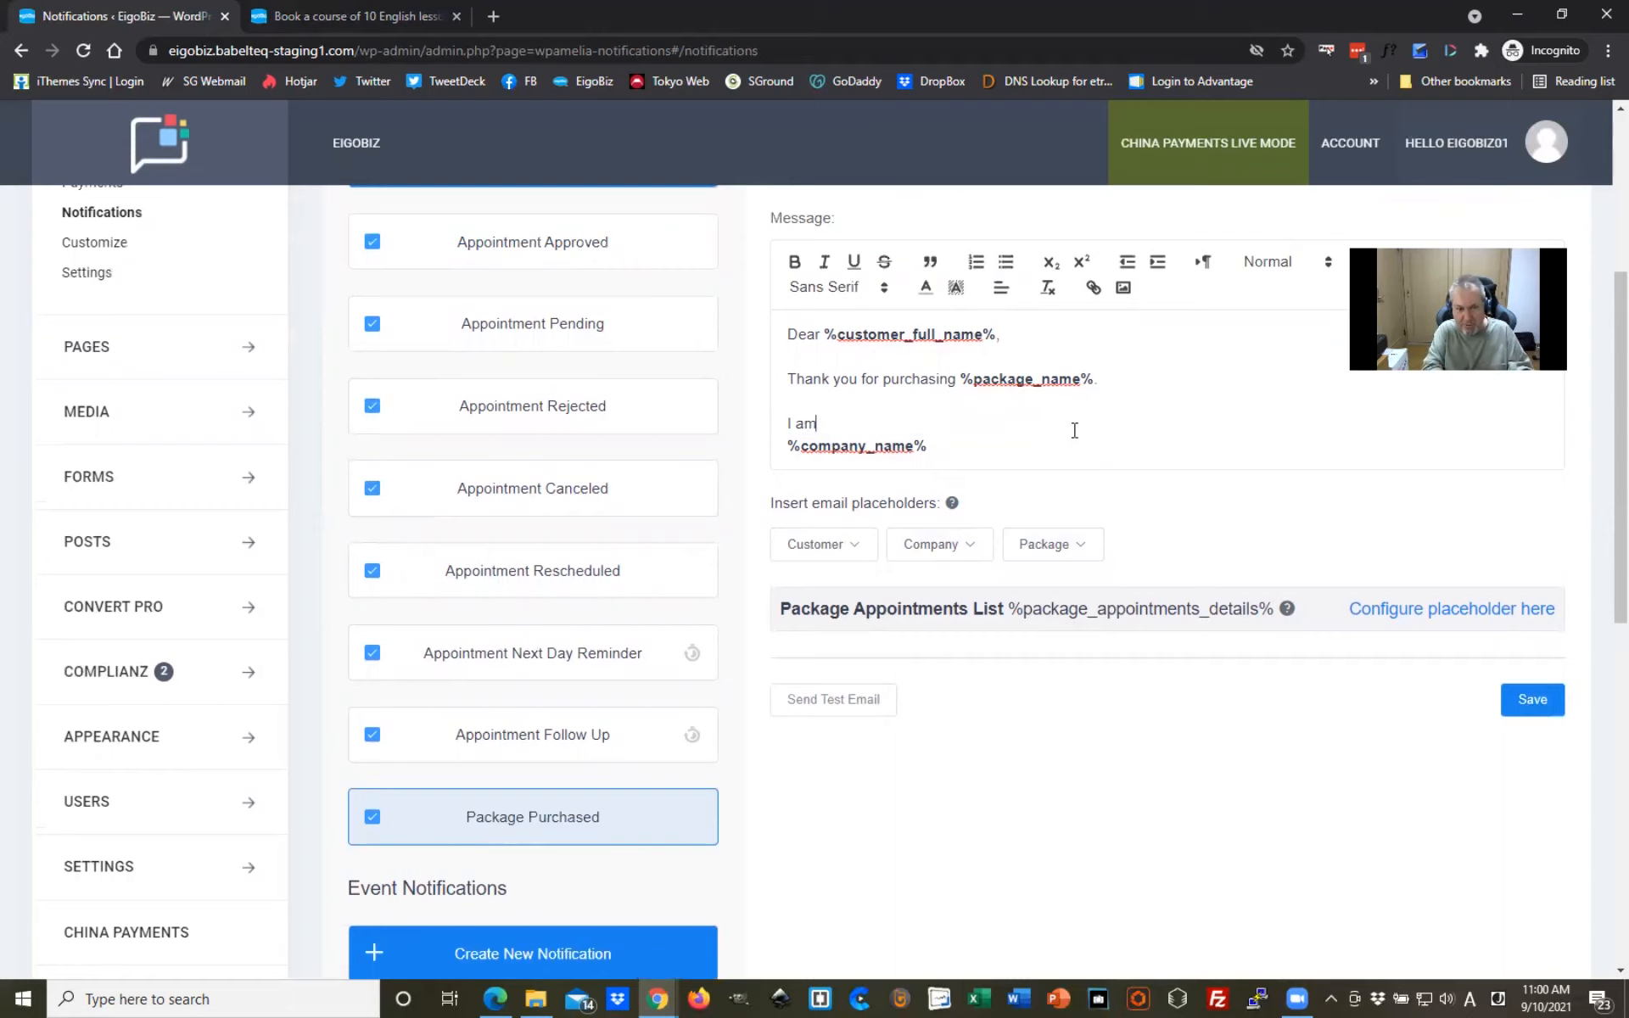
type(" looking f")
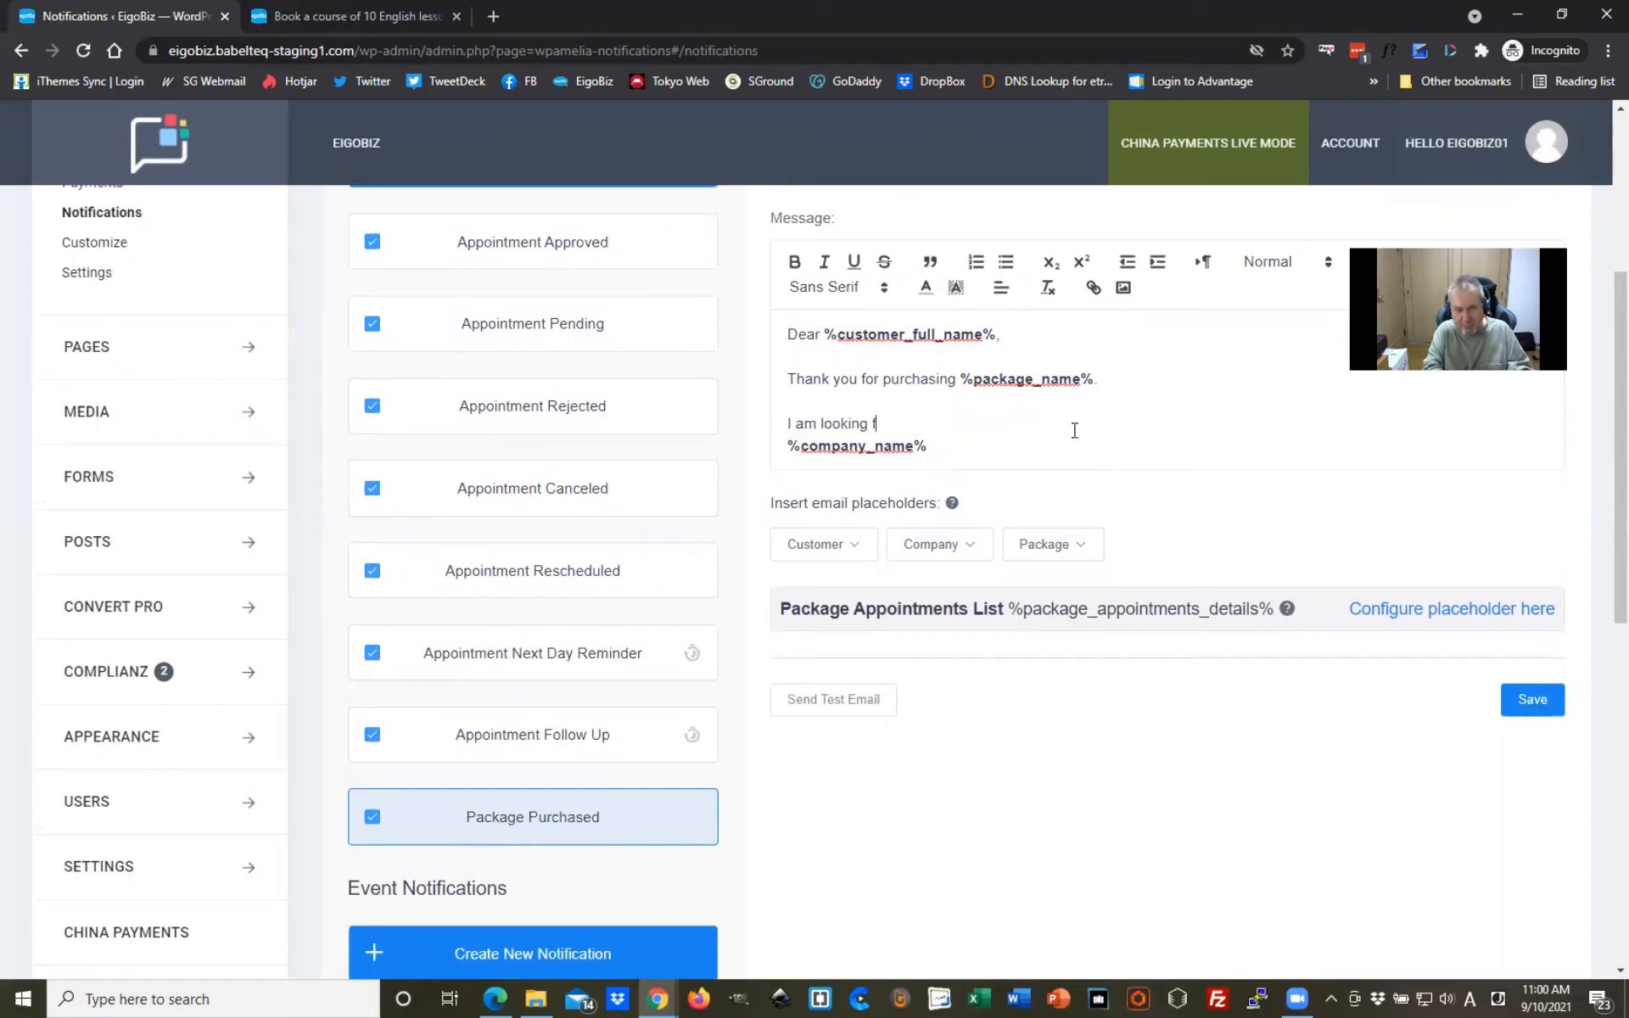
type("orward to our first lesson toe")
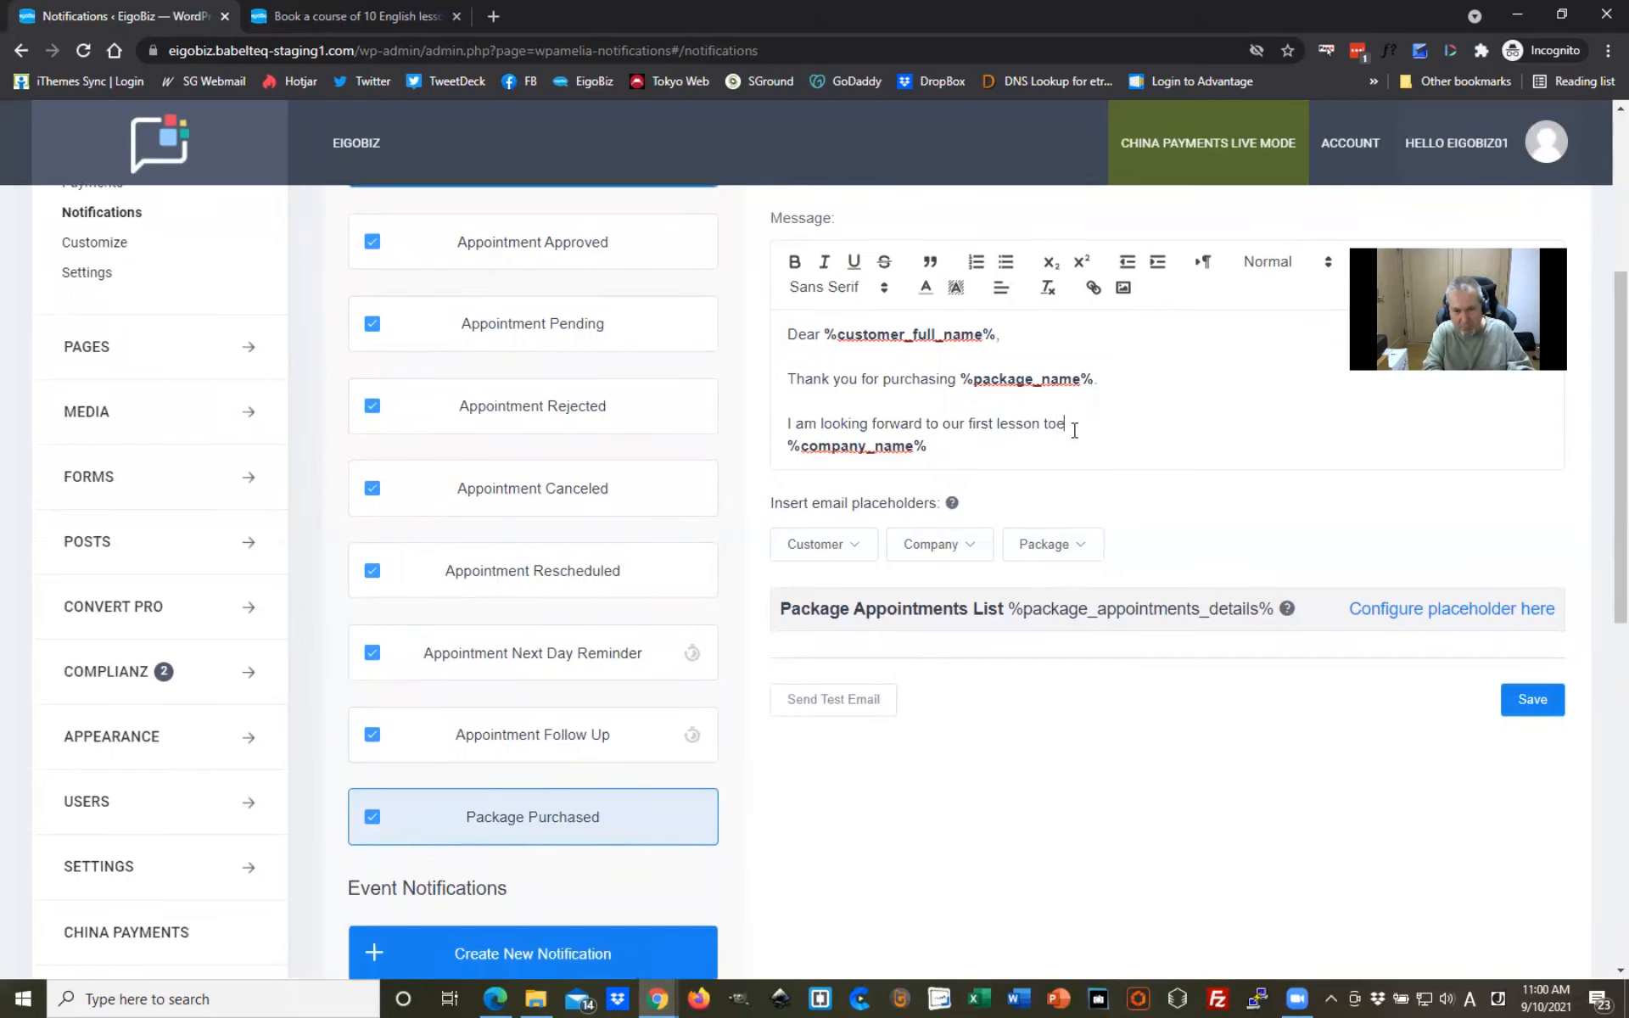
key("BackSpace")
type("gether.")
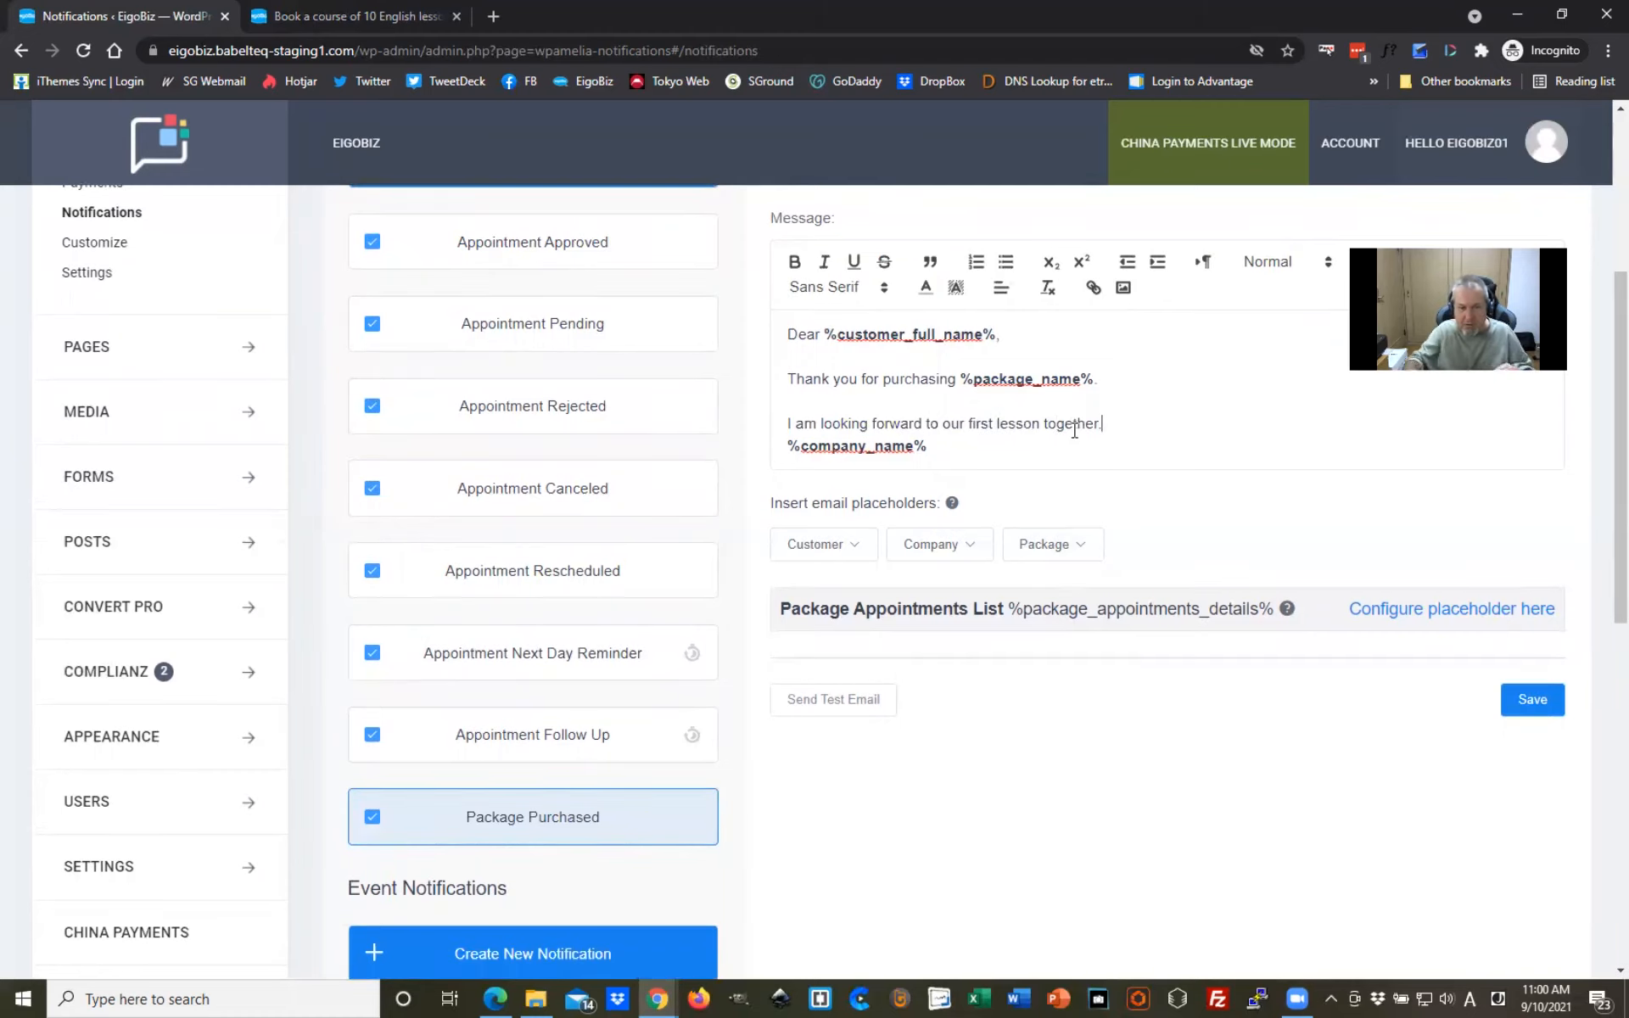
key("Return")
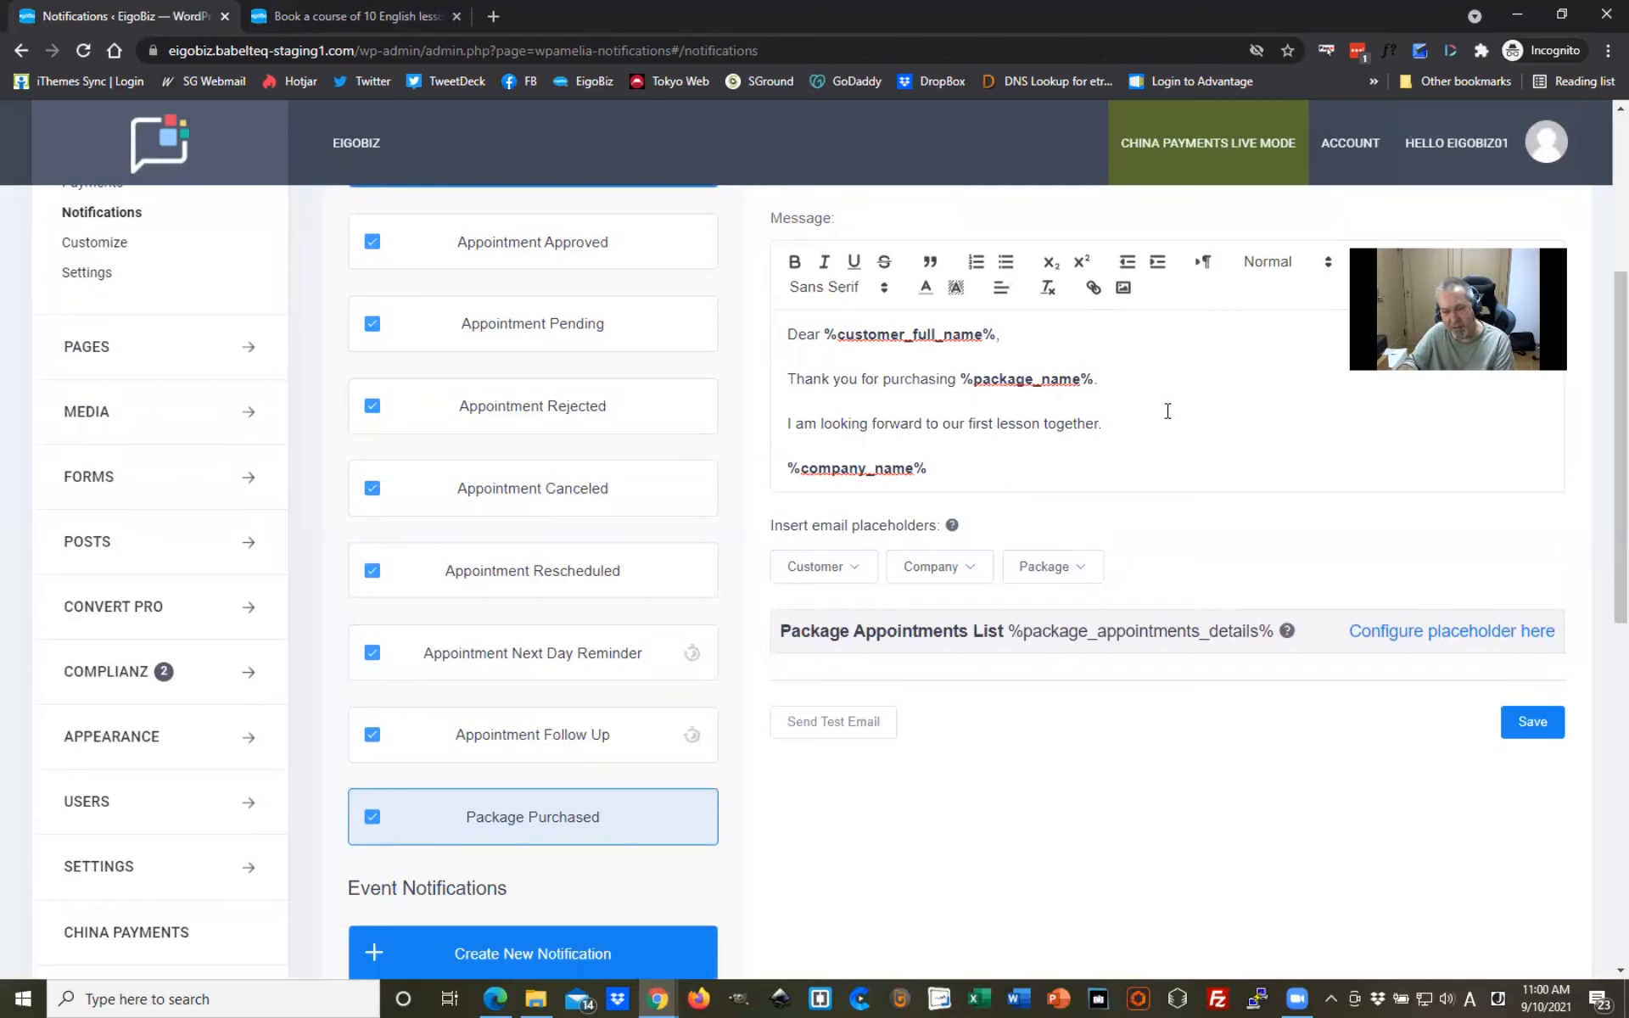
left_click(1515, 721)
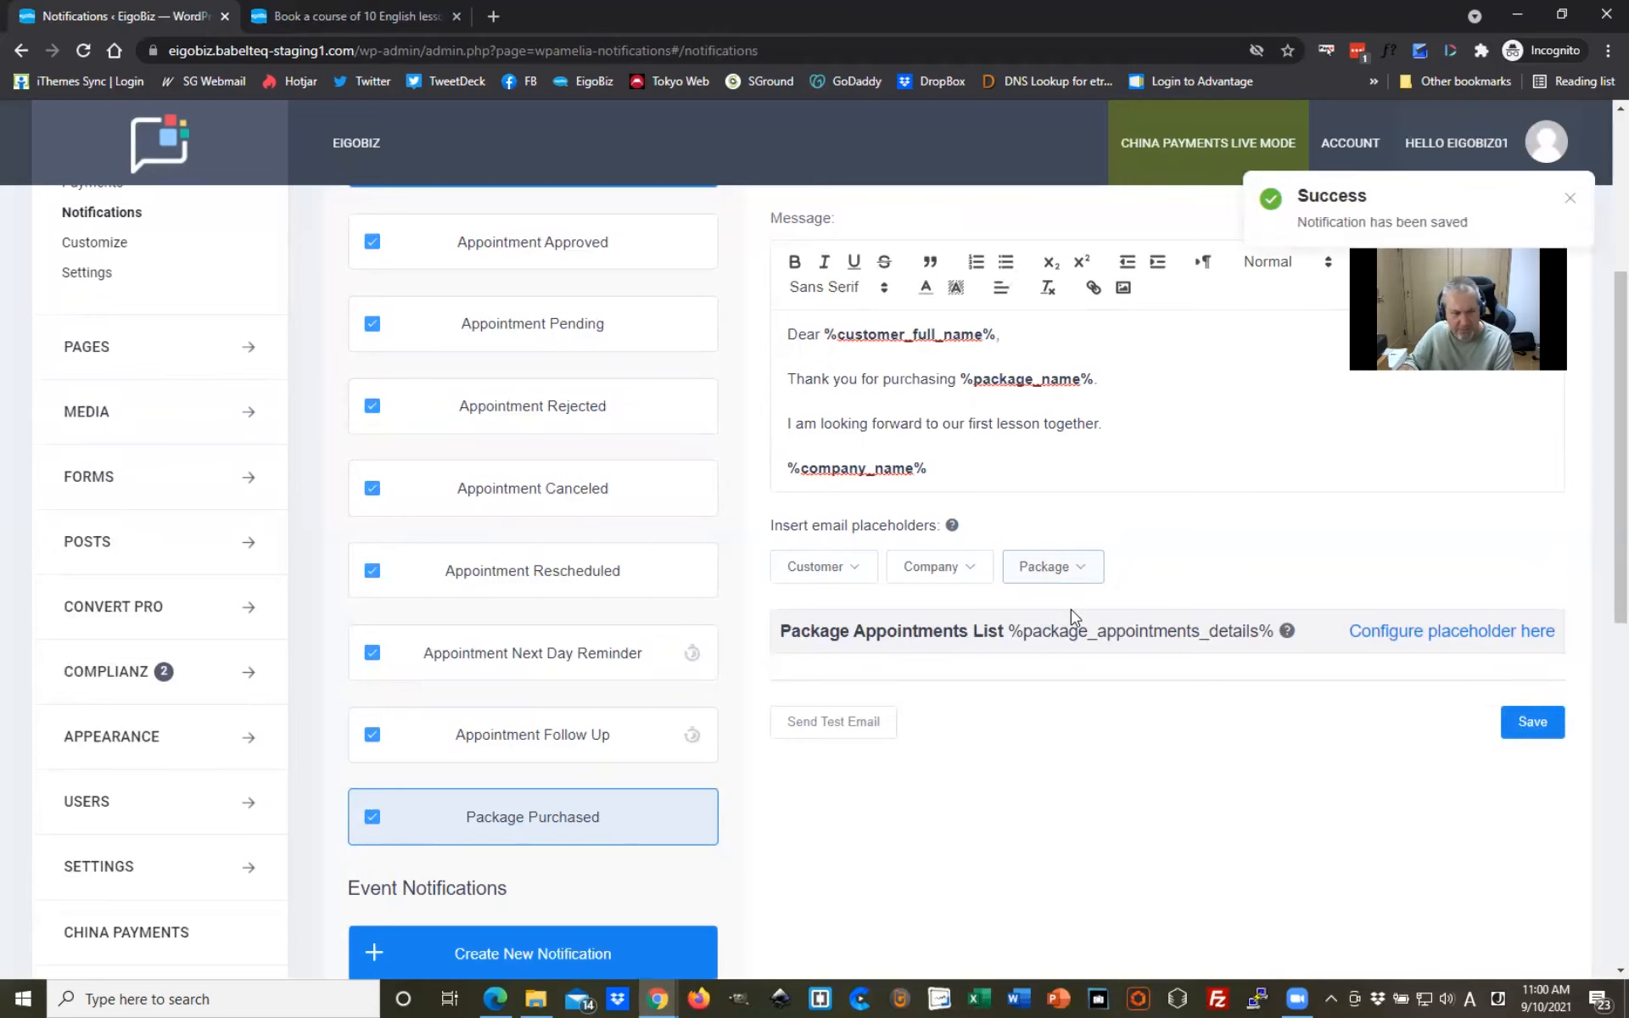
Step: Look through the remaining customer notifications, and check the live course booking page down to its footer links
scroll(1010, 698, "up", 2)
scroll(757, 564, "down", 3)
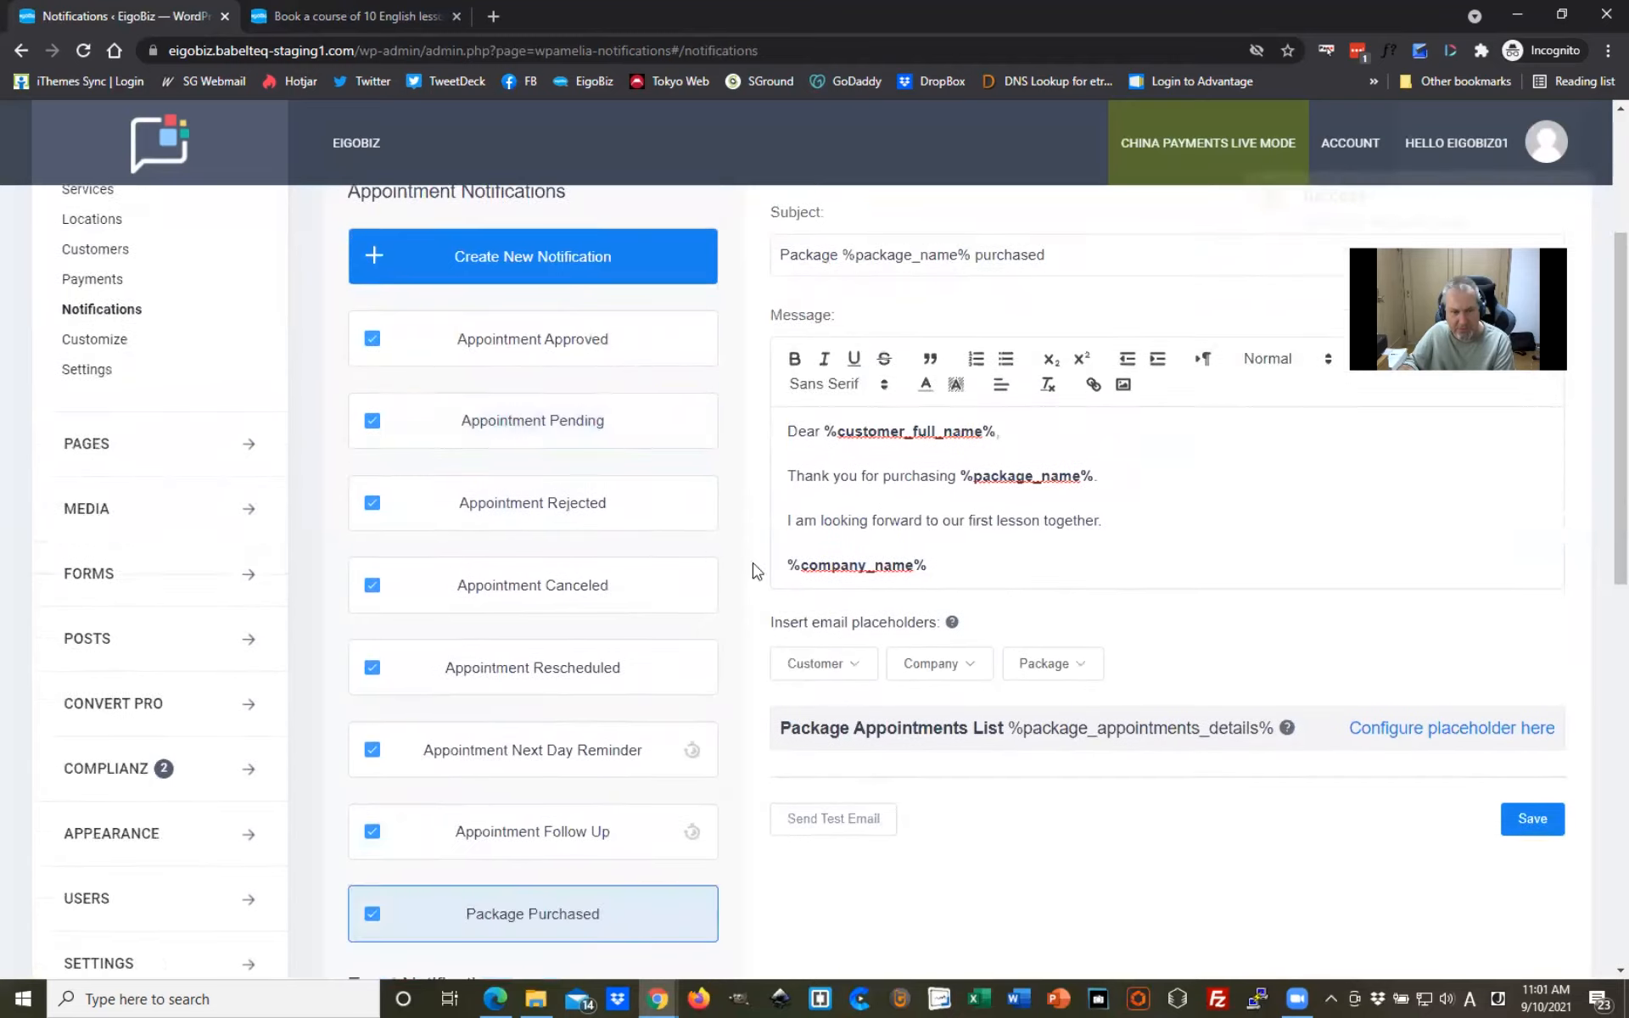
scroll(898, 600, "down", 5)
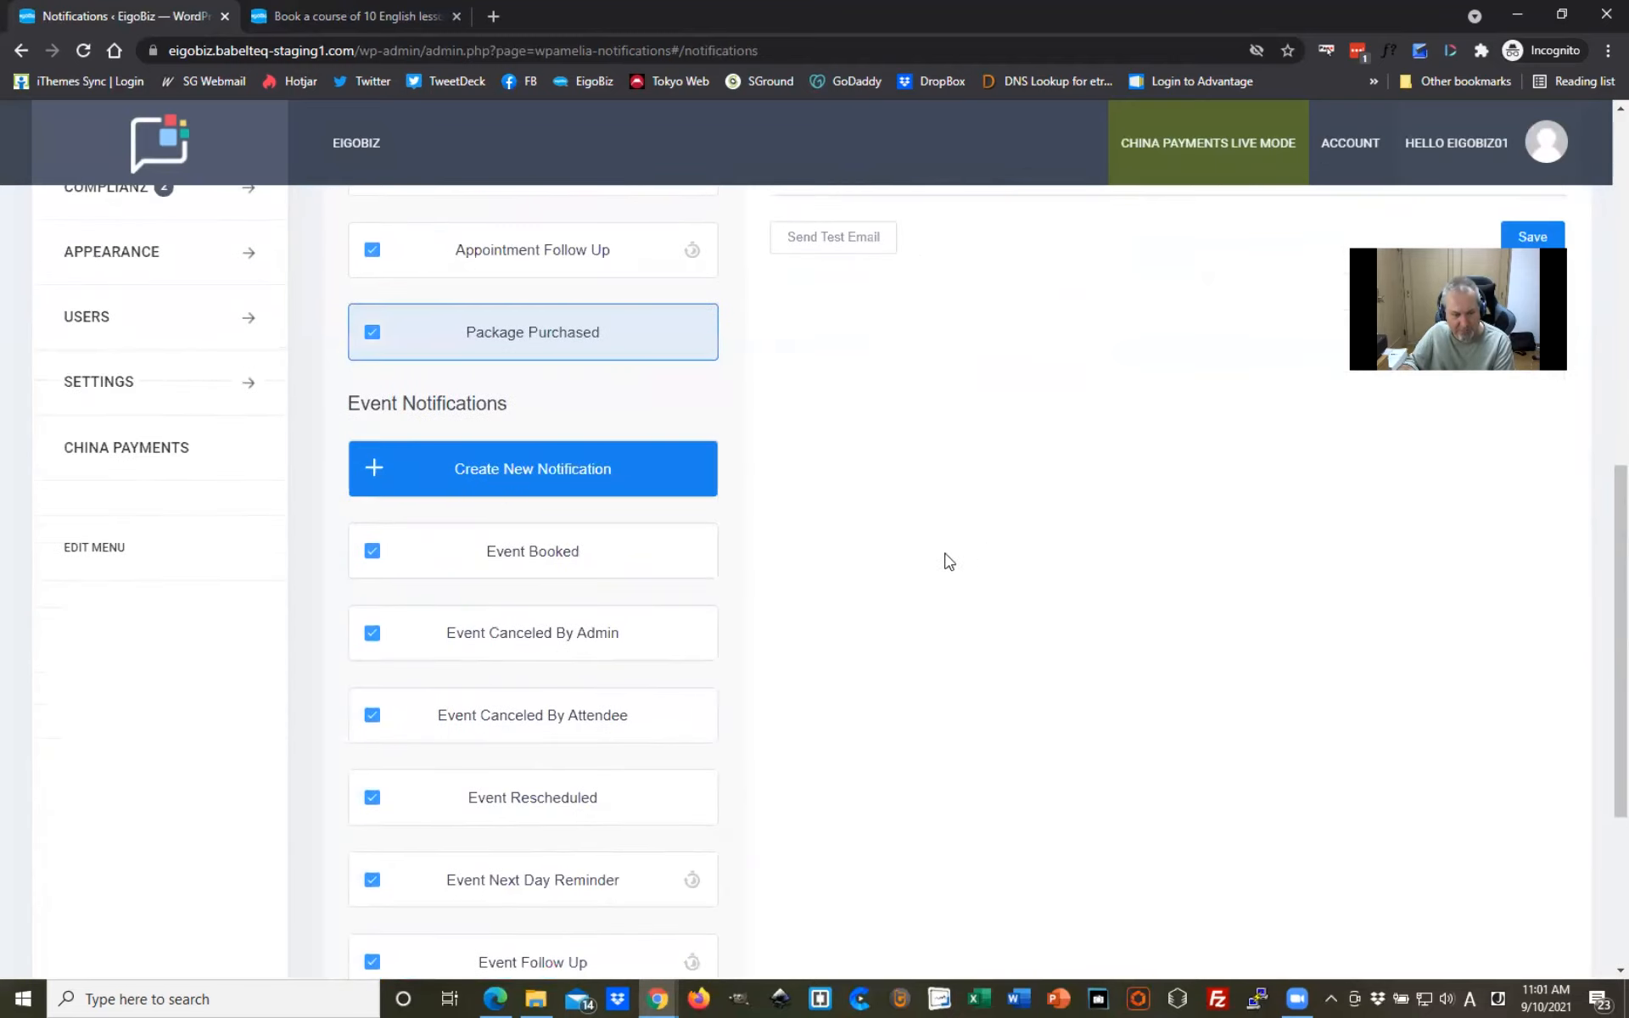
scroll(914, 567, "down", 2)
scroll(913, 567, "down", 2)
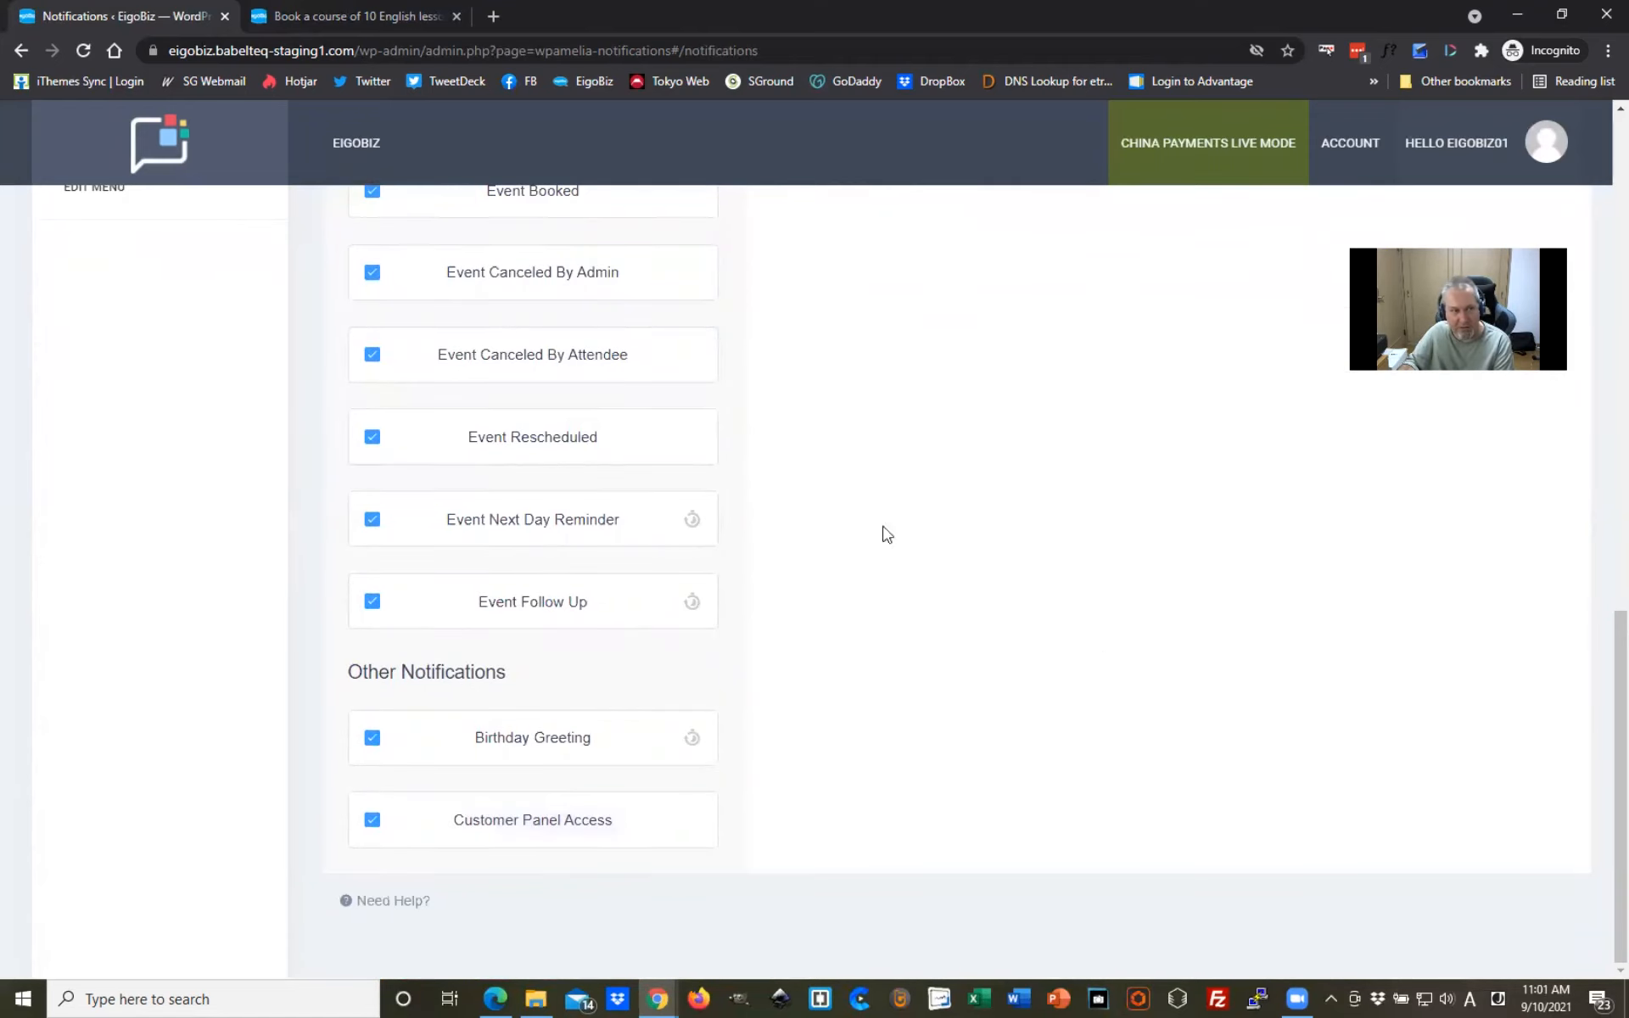
left_click(382, 16)
scroll(1519, 576, "down", 5)
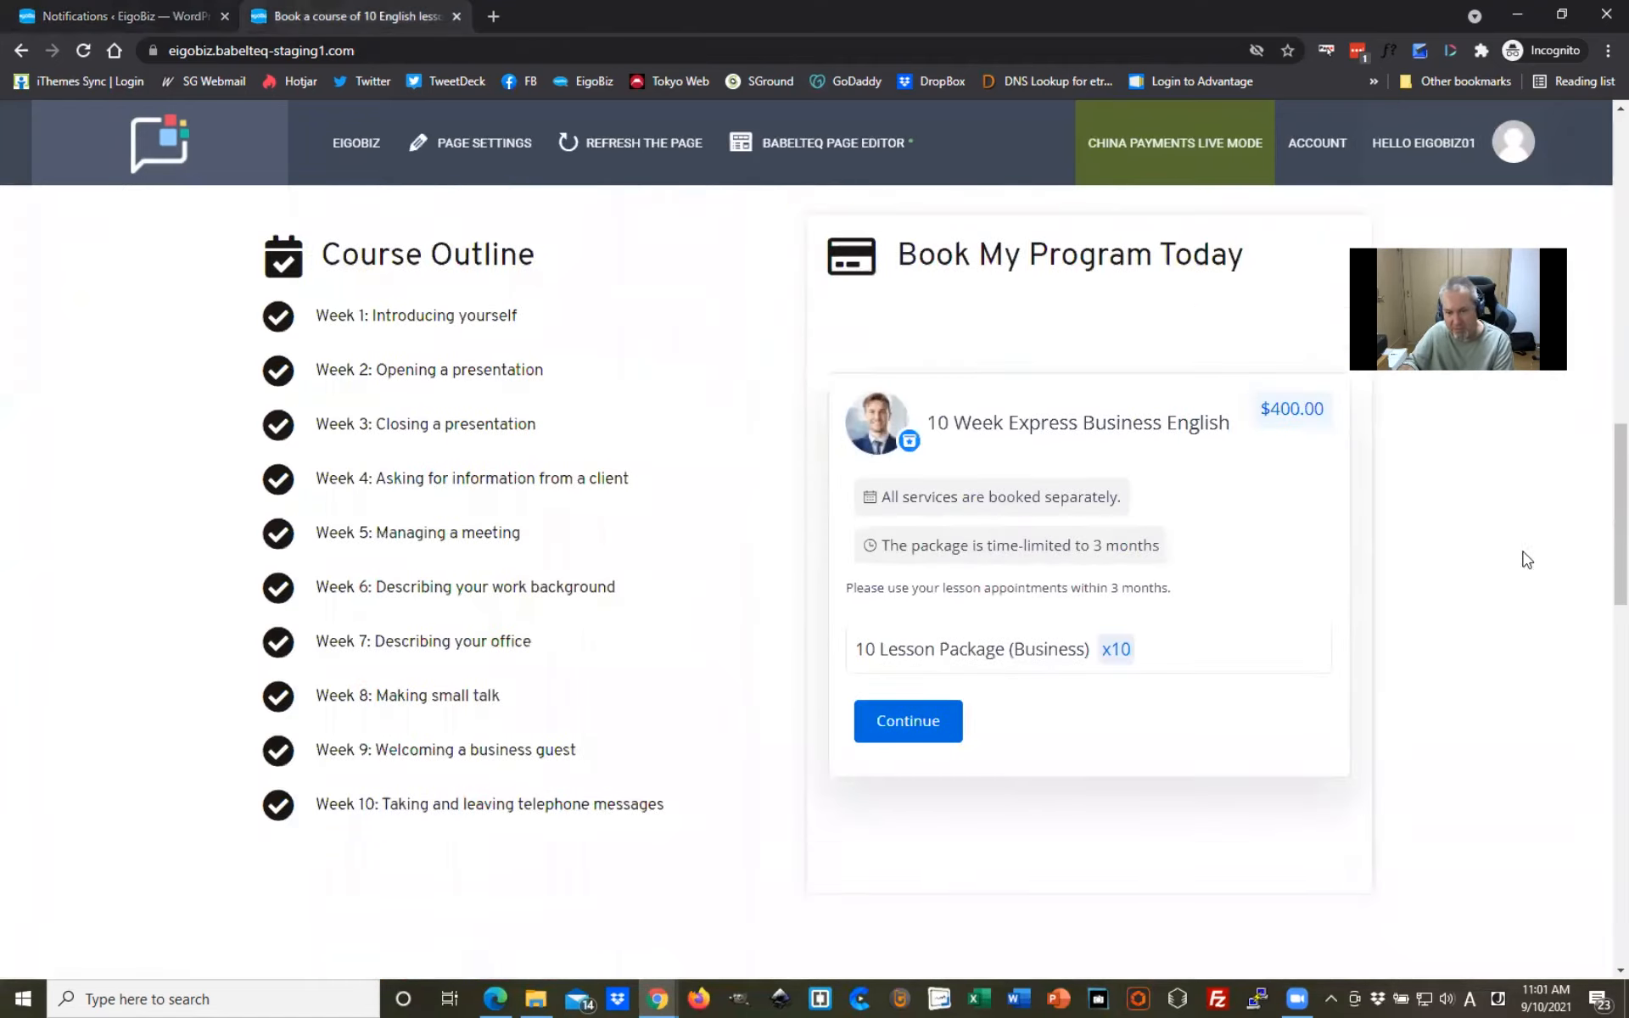
scroll(1502, 608, "down", 15)
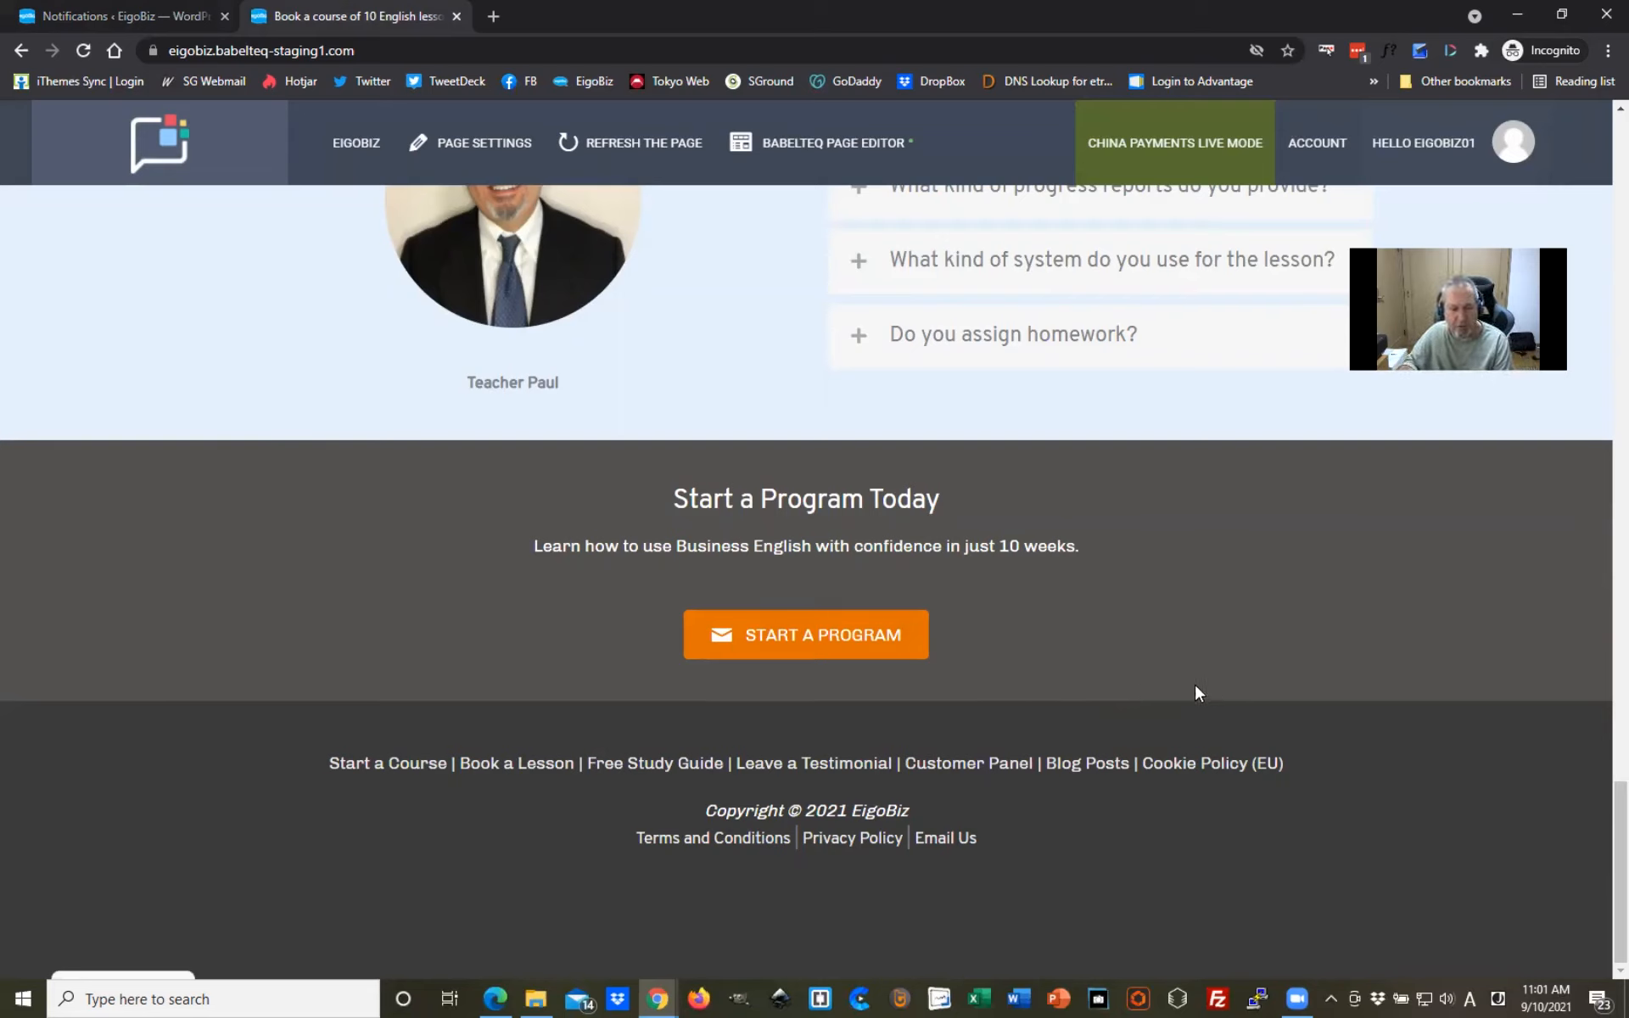
Step: Return to the notifications page and copy the profile link, rescheduling and Terms of Service lines from the Customer Panel Access message
left_click(138, 18)
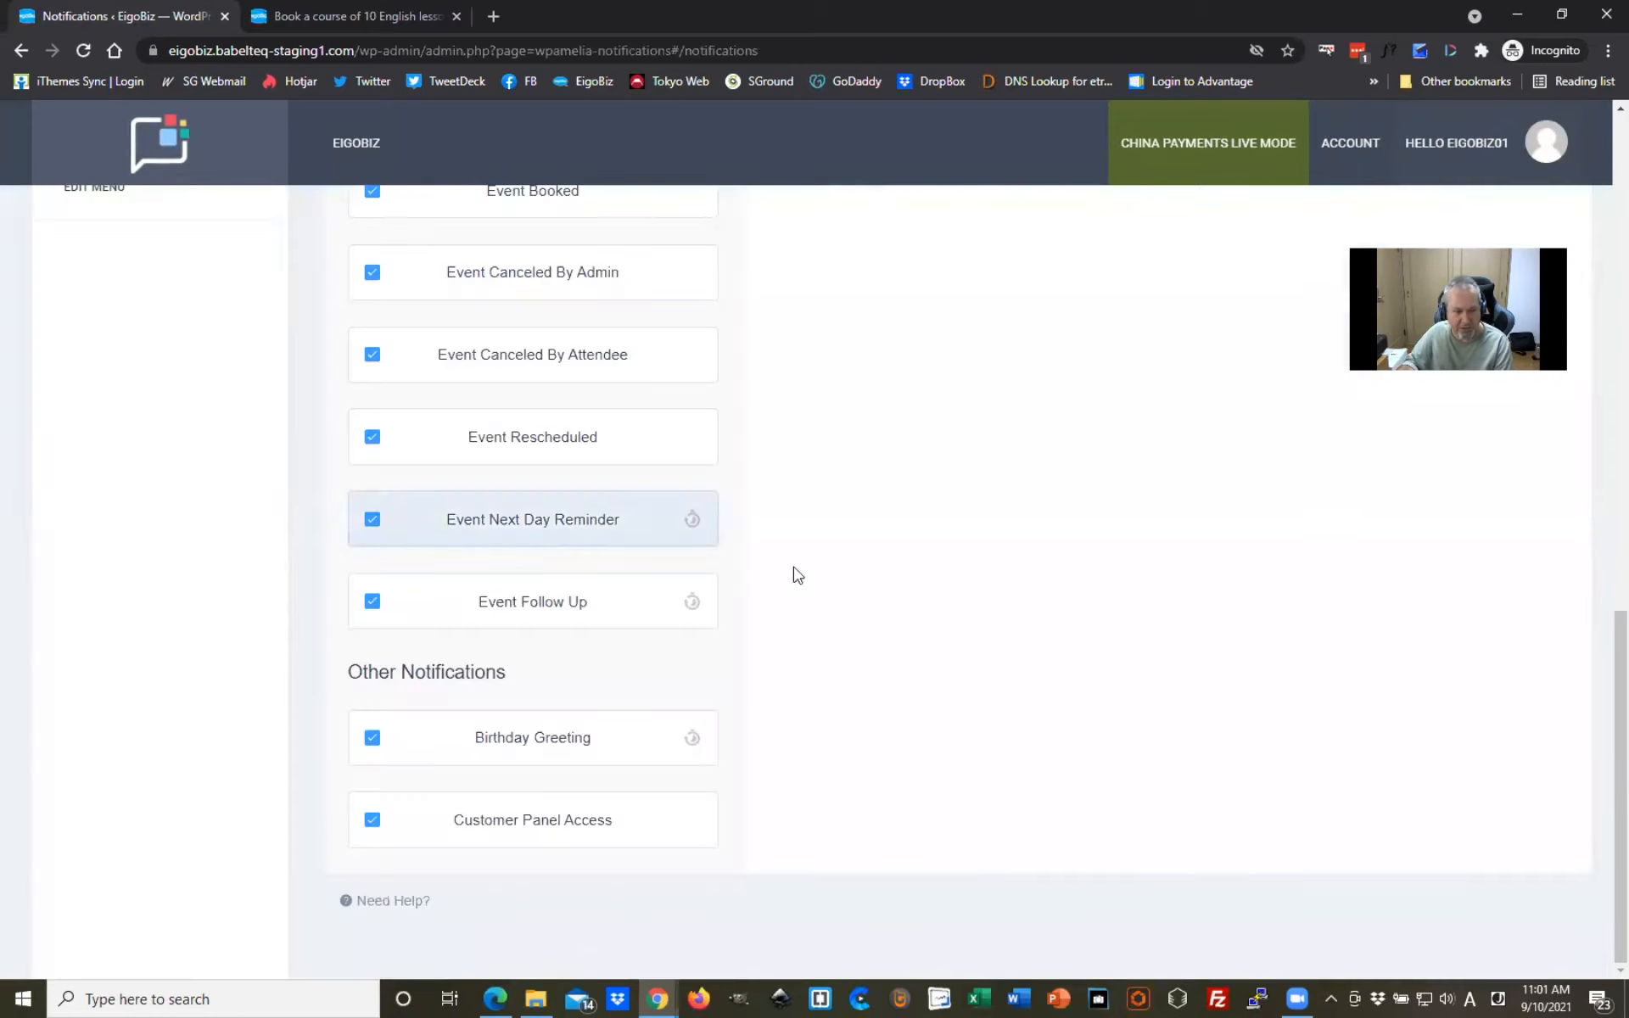
left_click(557, 832)
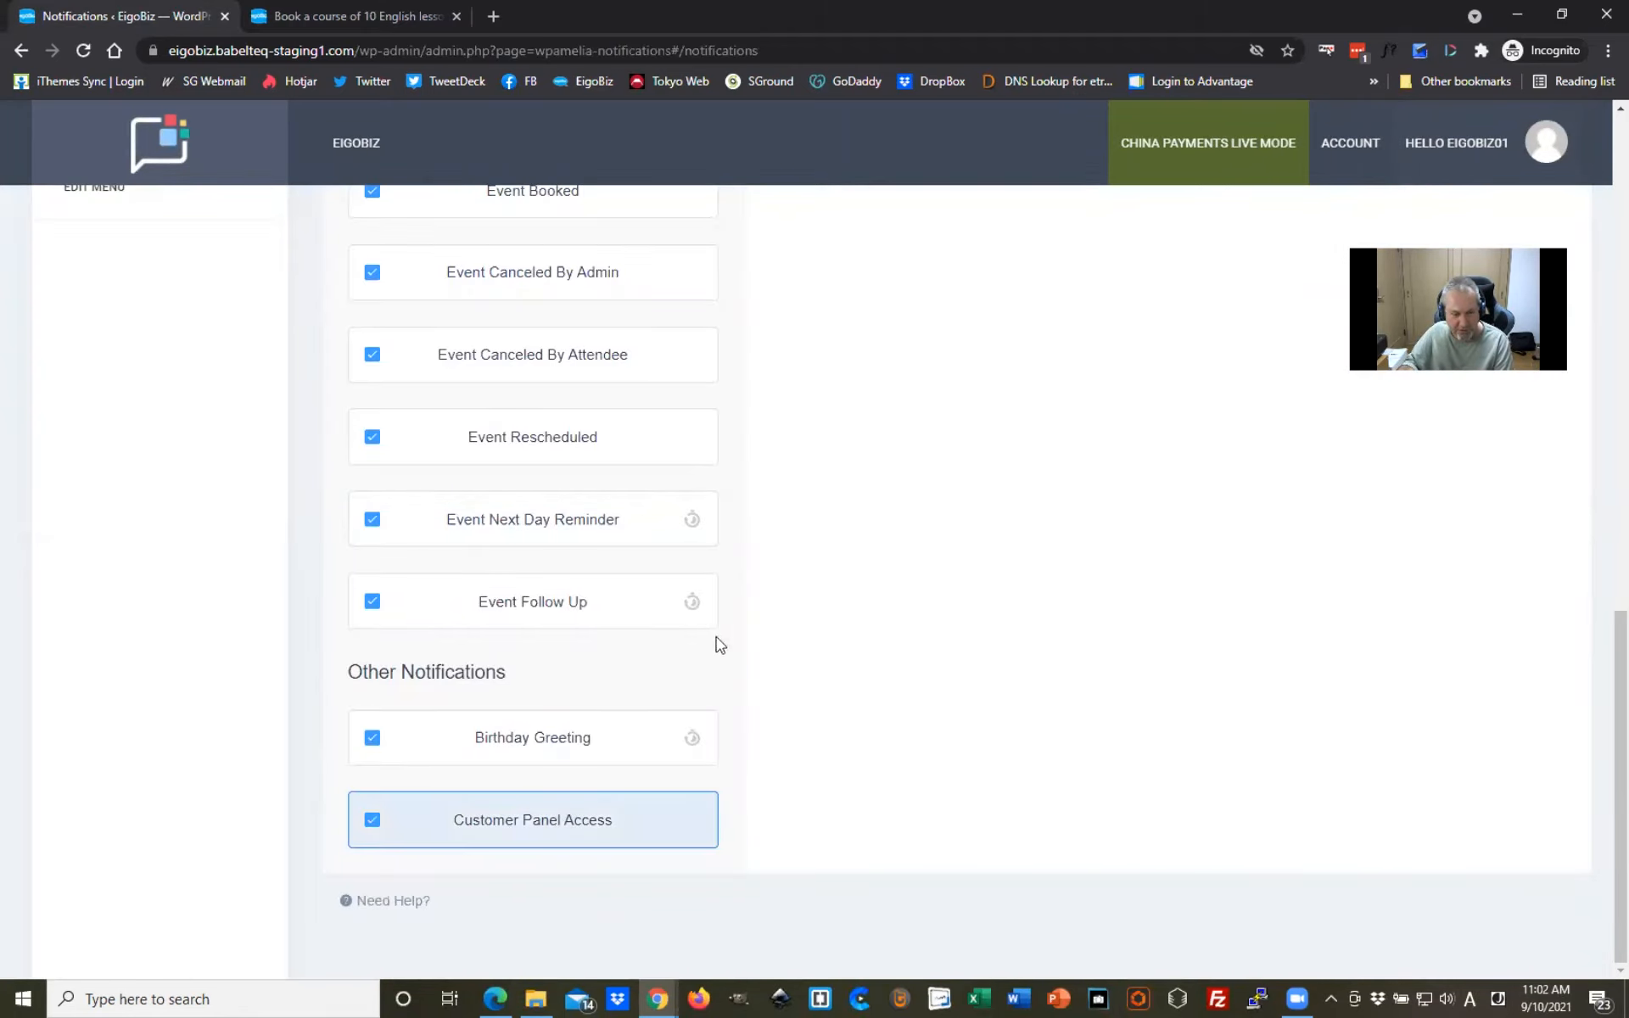
scroll(883, 645, "up", 10)
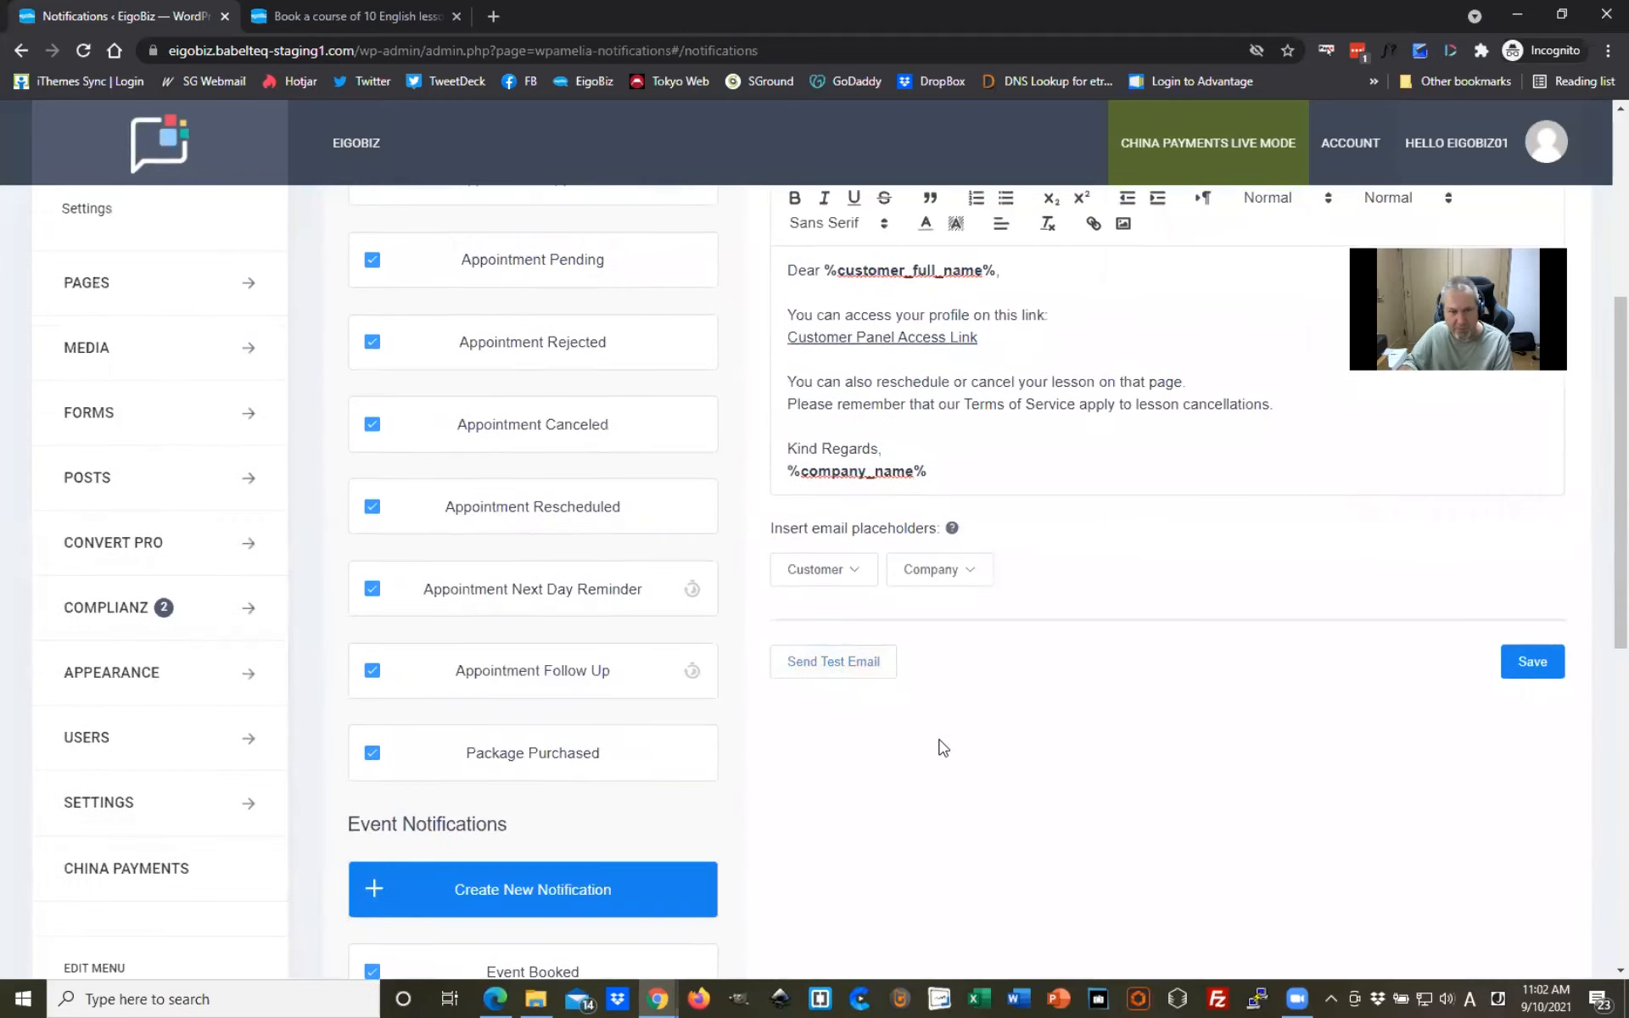
scroll(1065, 622, "down", 2)
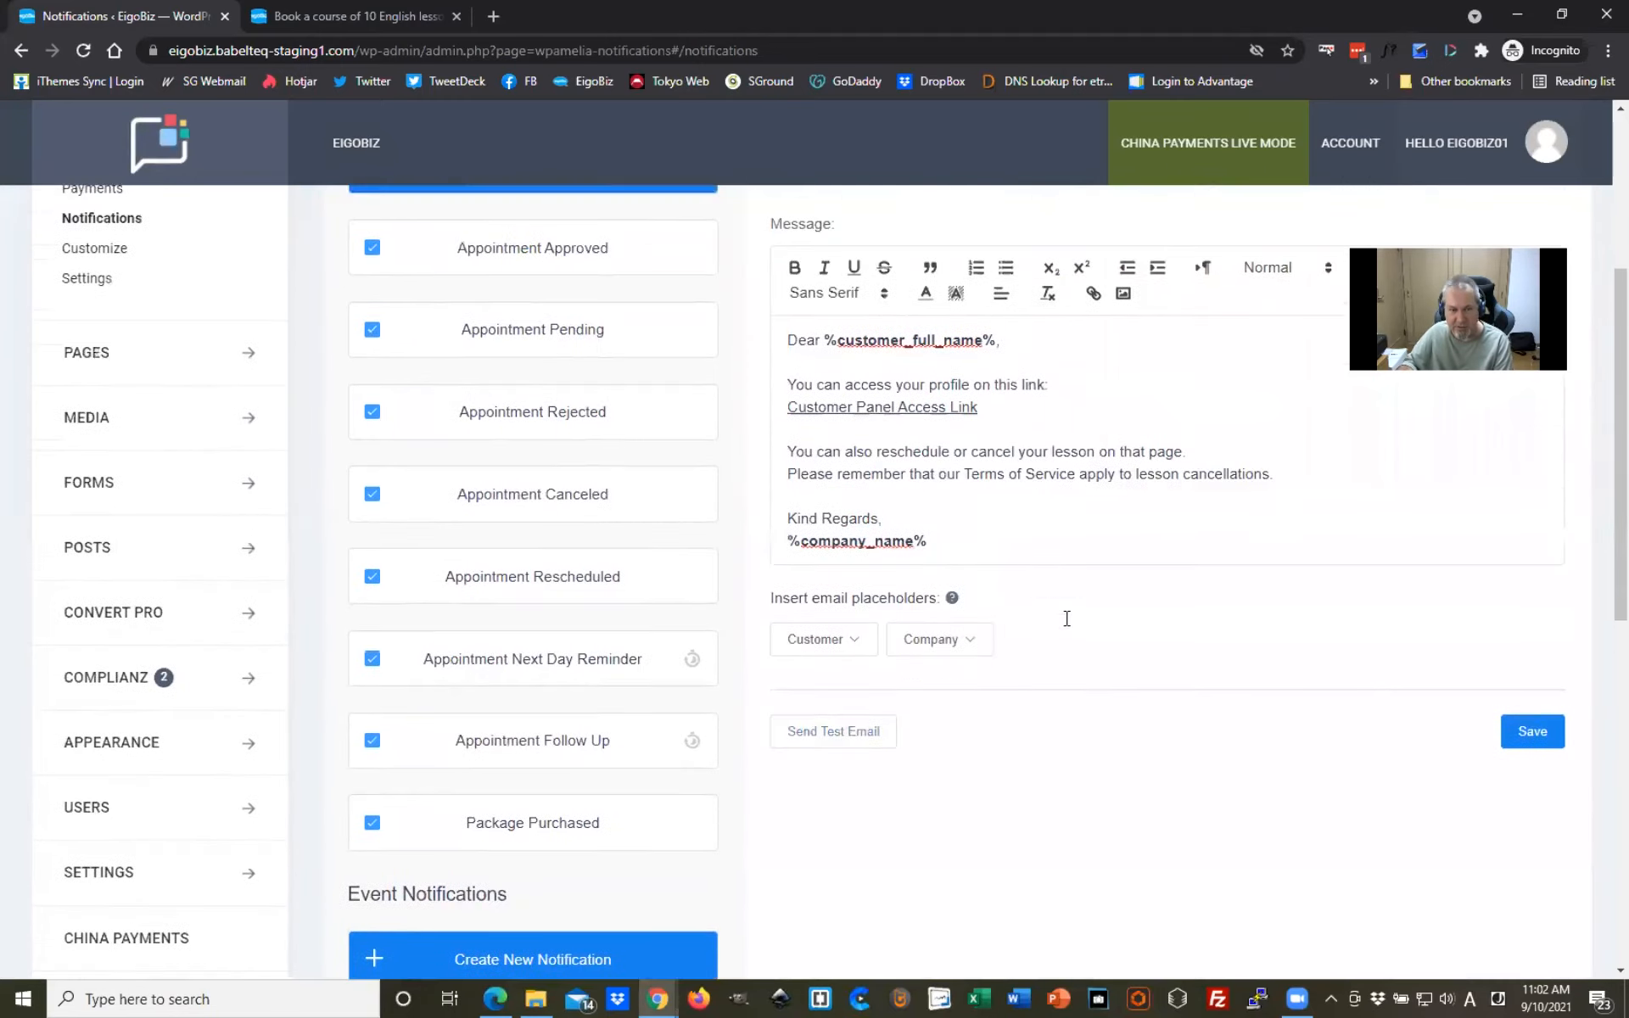
scroll(1069, 619, "up", 3)
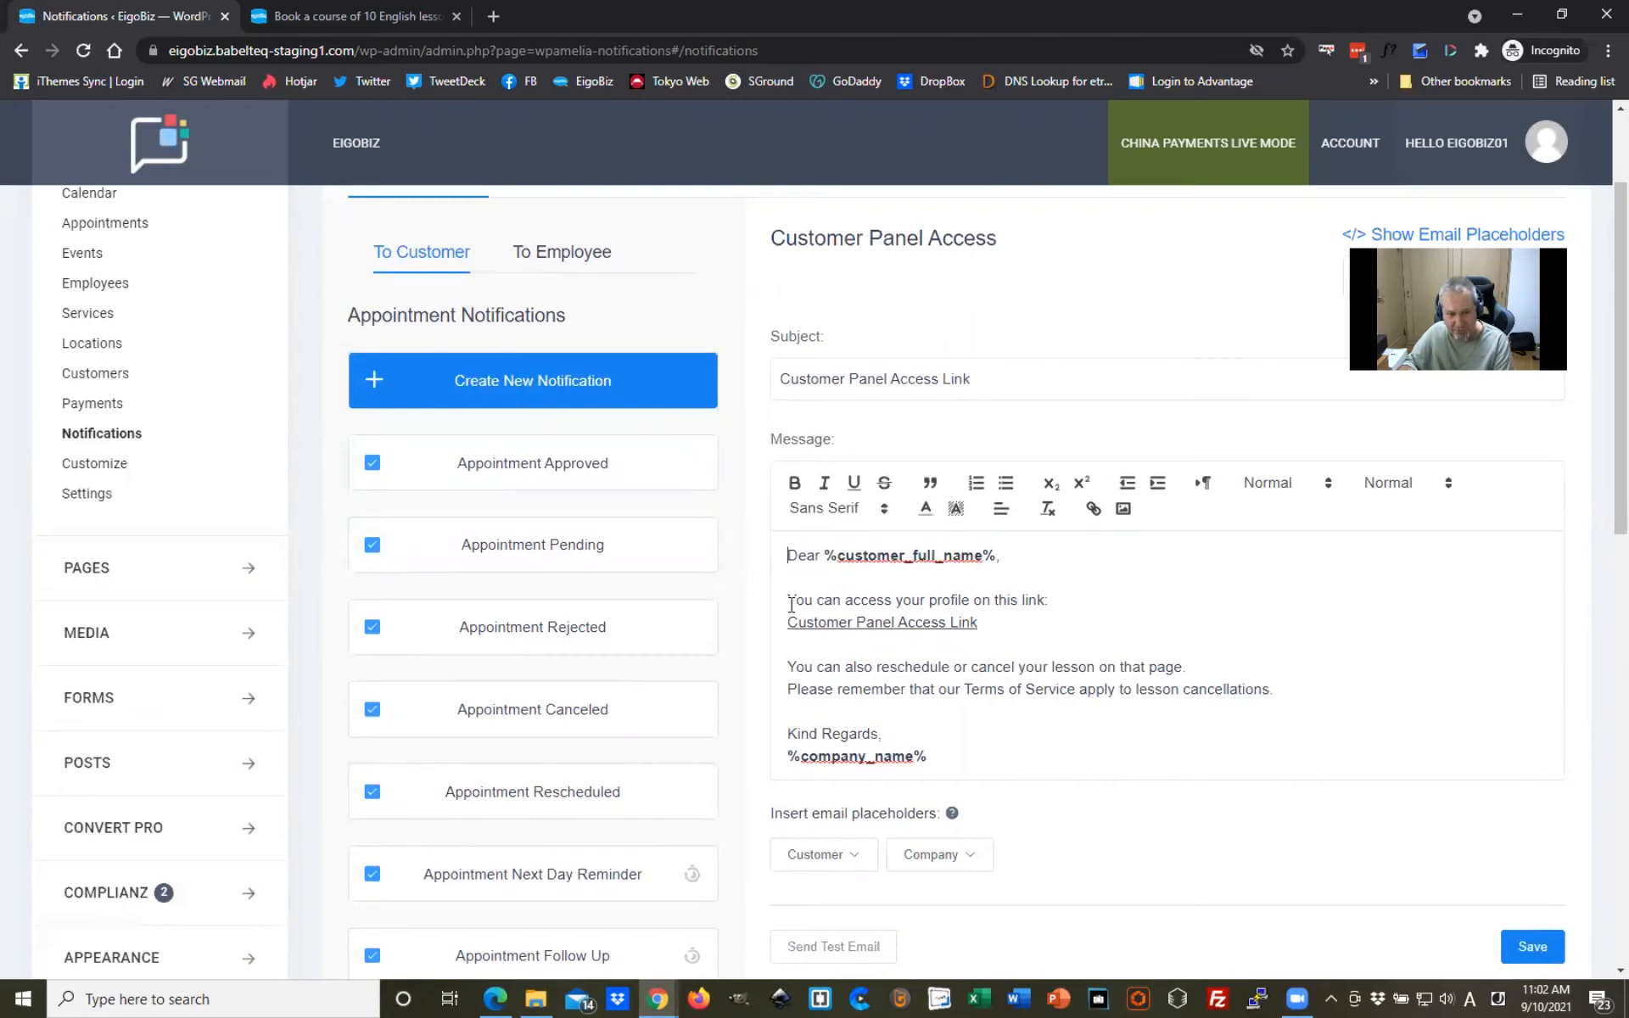
left_click_drag(788, 604, 1276, 694)
key("ctrl+c")
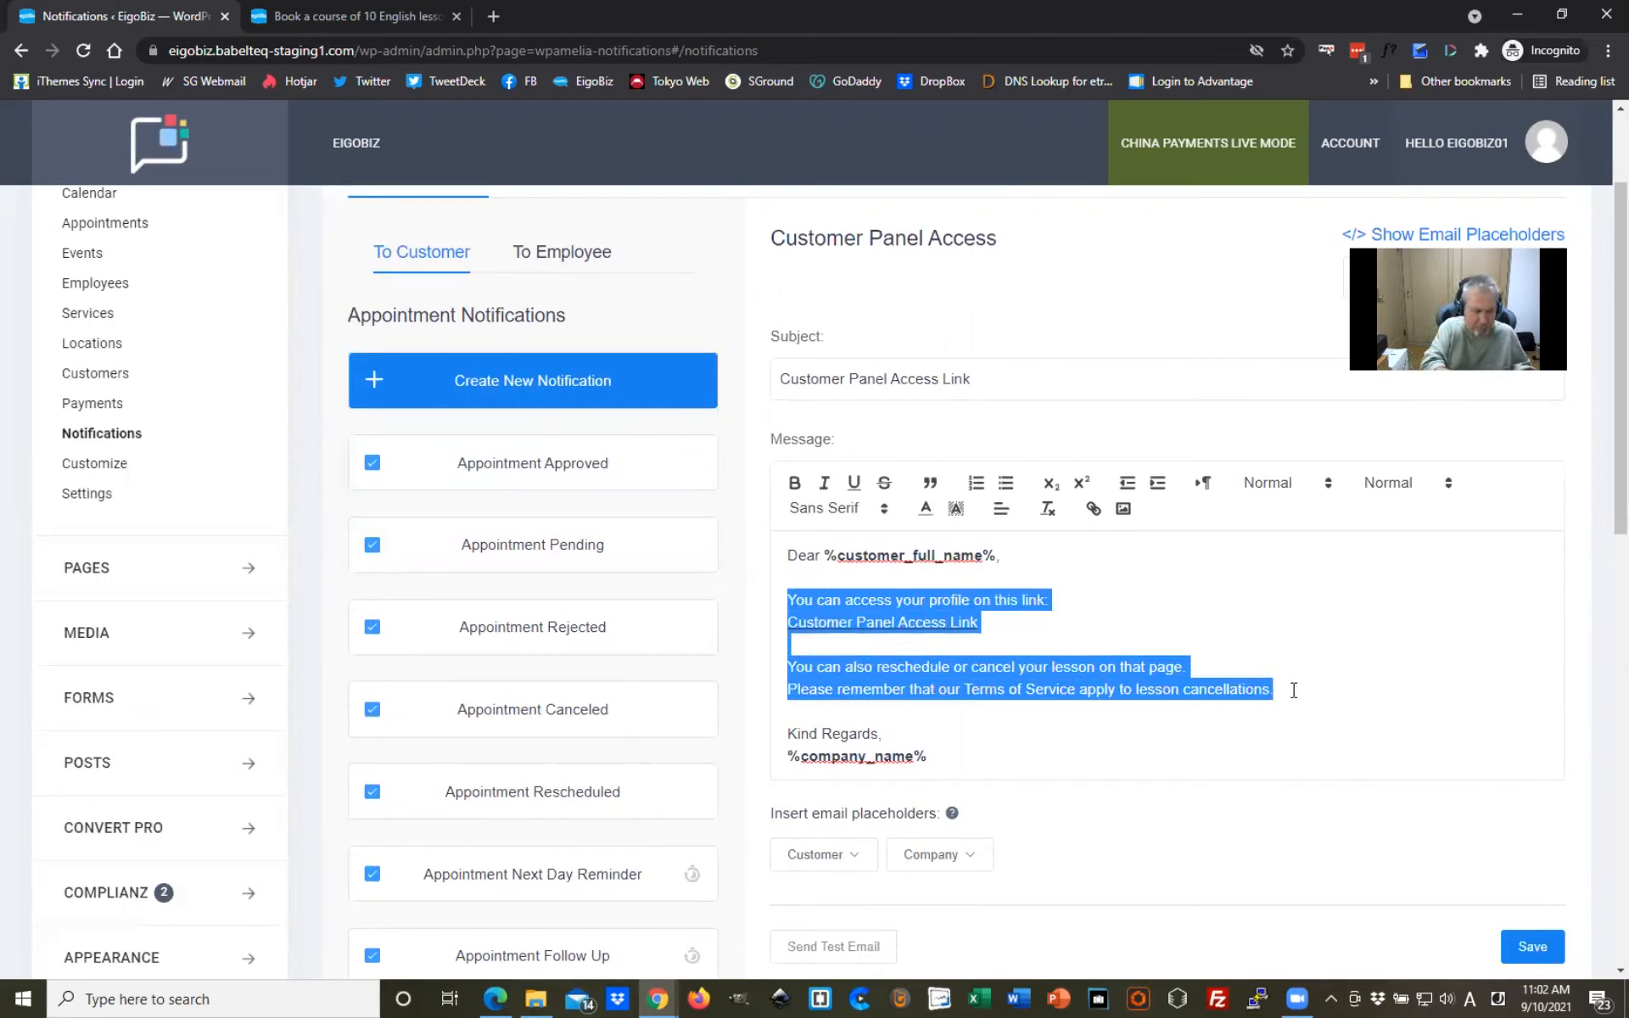
Step: Paste the copied customer panel text into the Package Purchased message as a new paragraph below the first-lesson sentence
scroll(1255, 685, "down", 3)
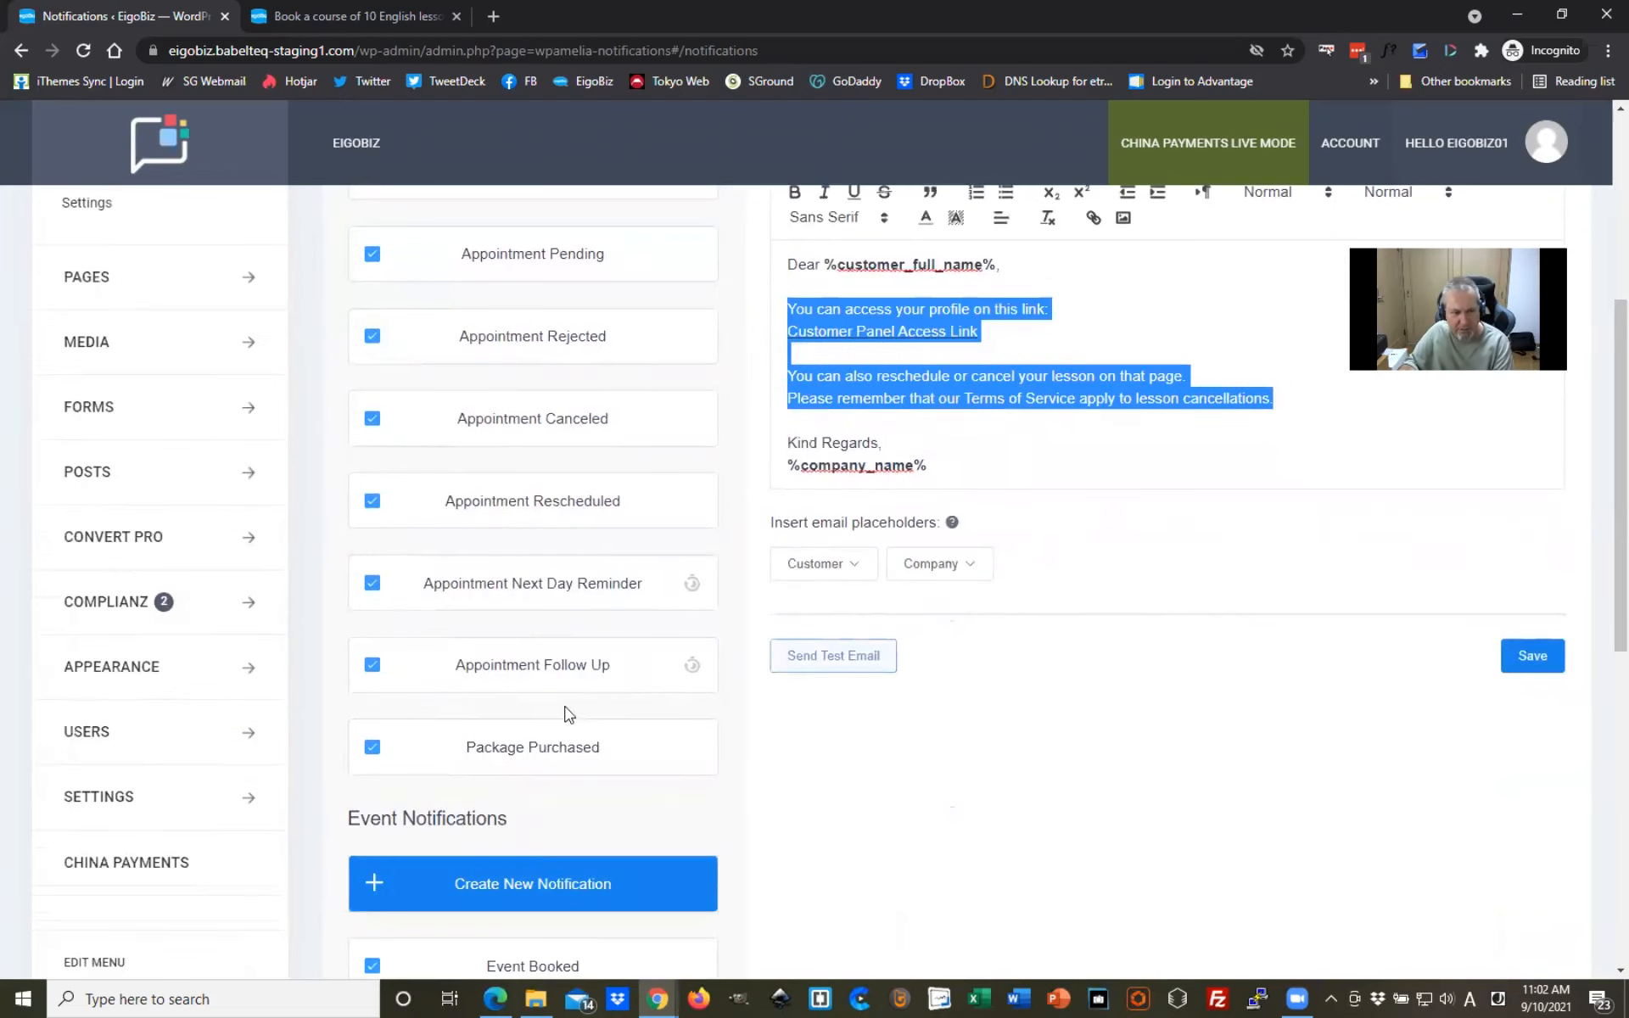
left_click(550, 762)
scroll(1091, 775, "up", 3)
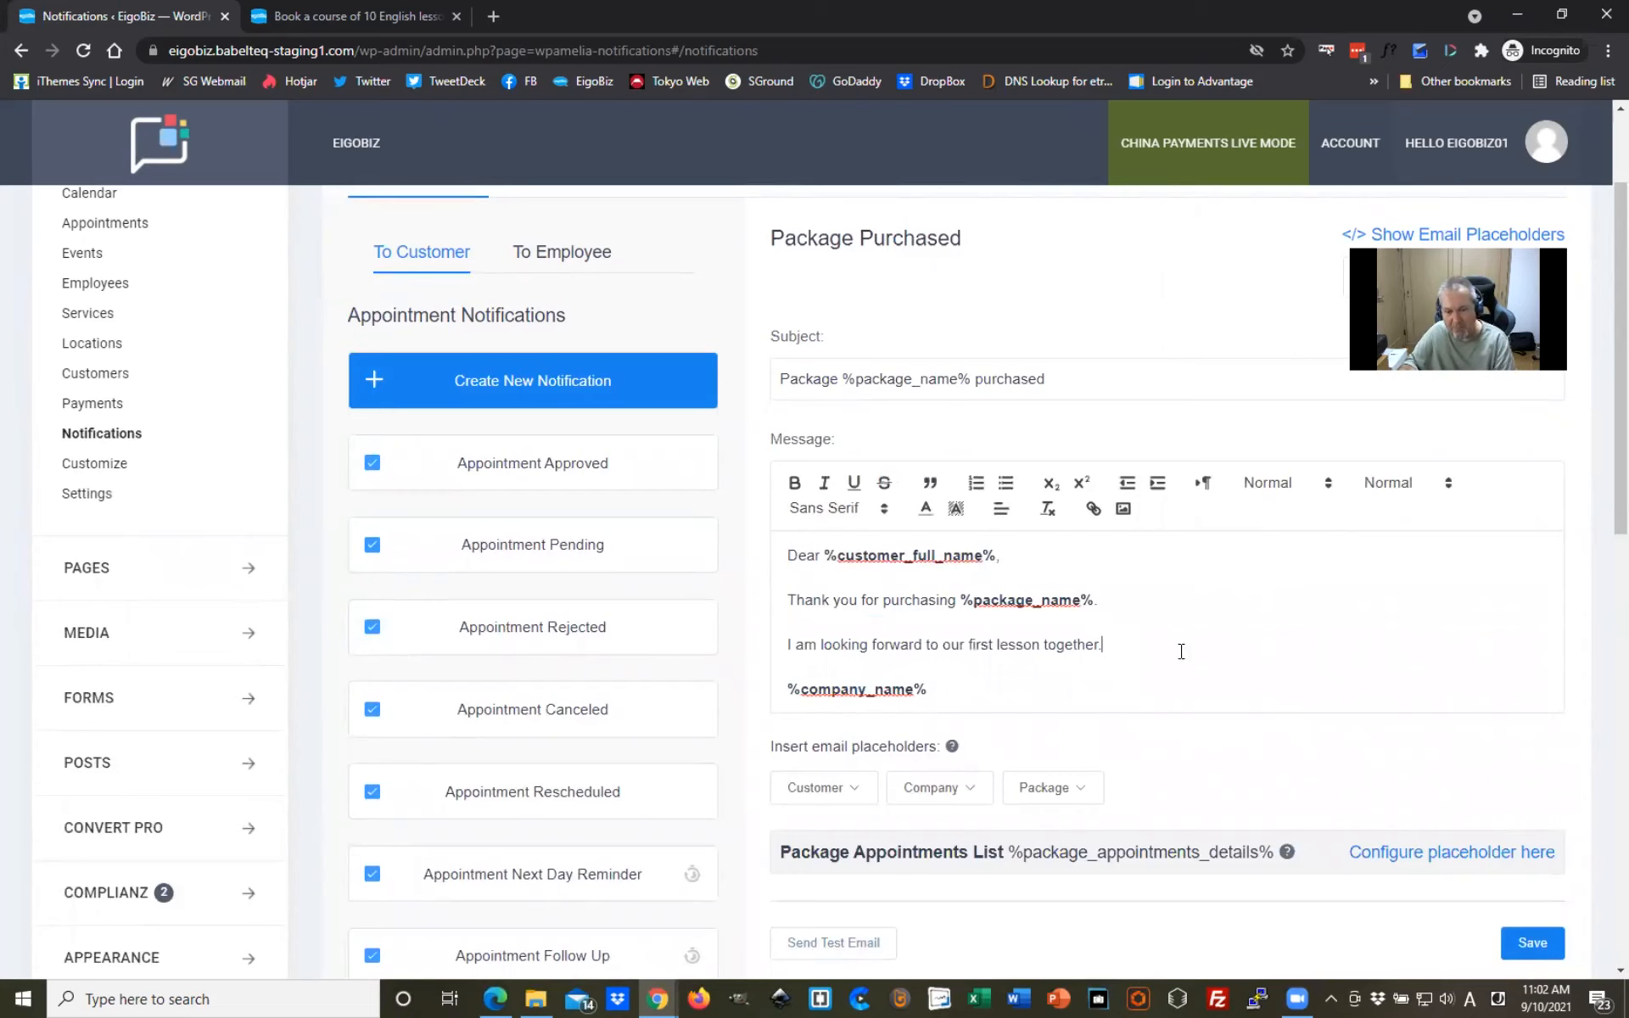
key("Return")
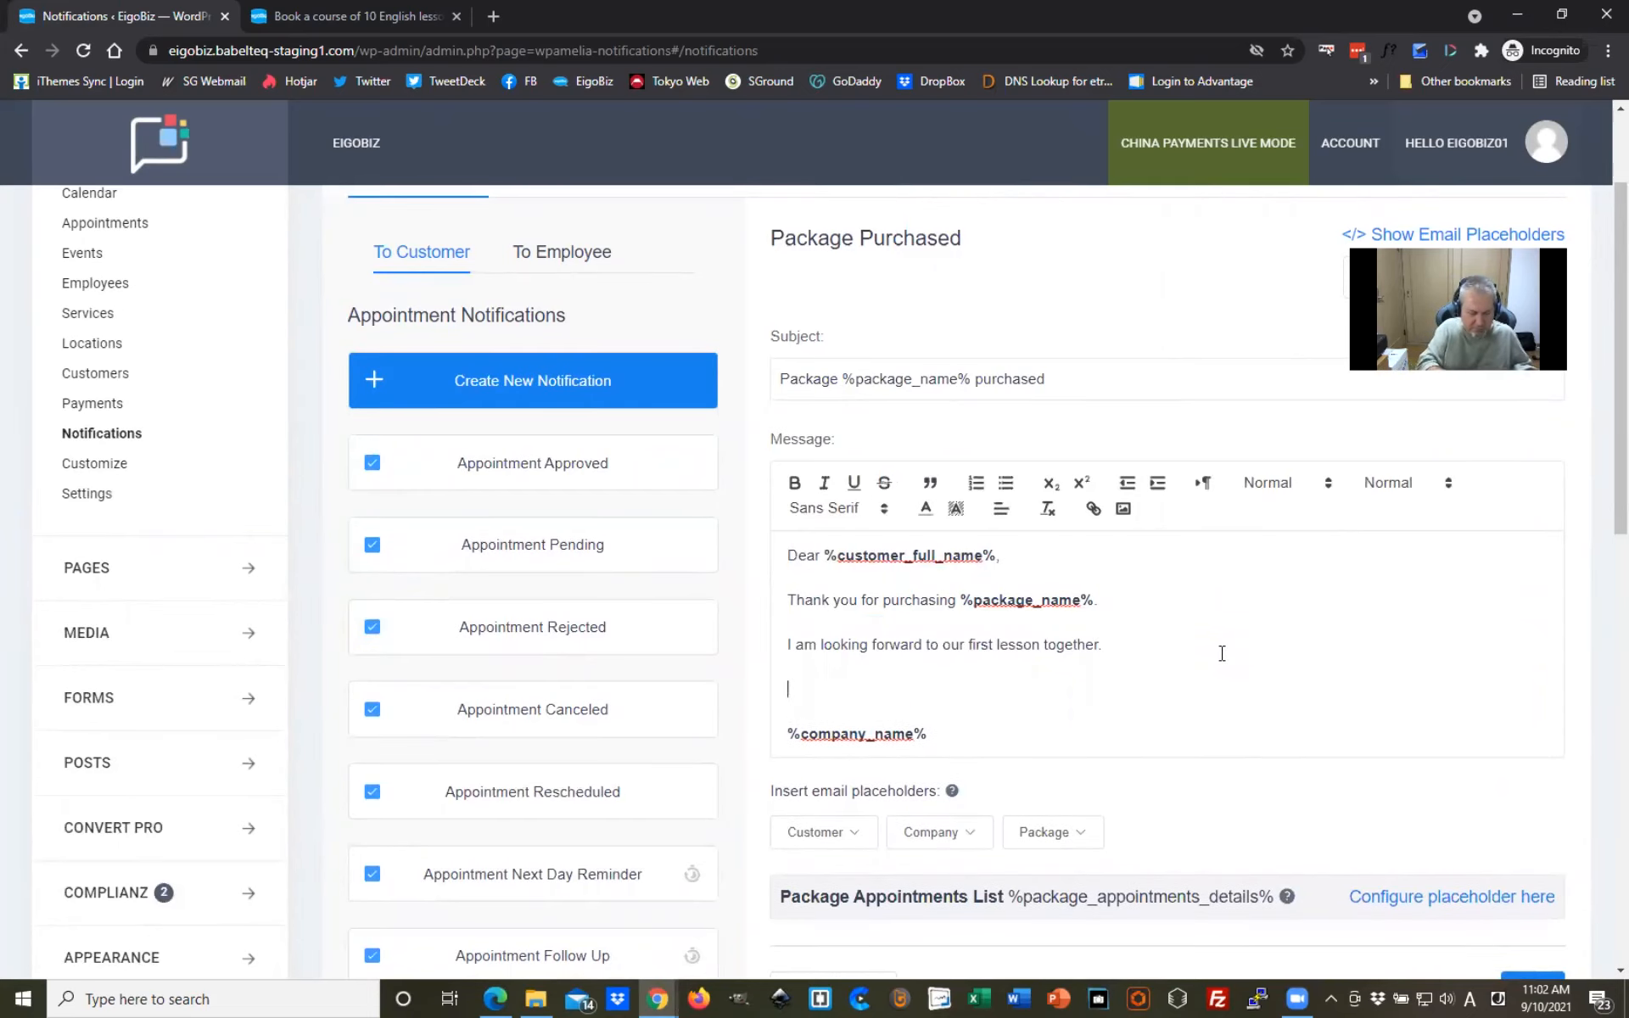
key("ctrl+v")
scroll(1199, 601, "down", 2)
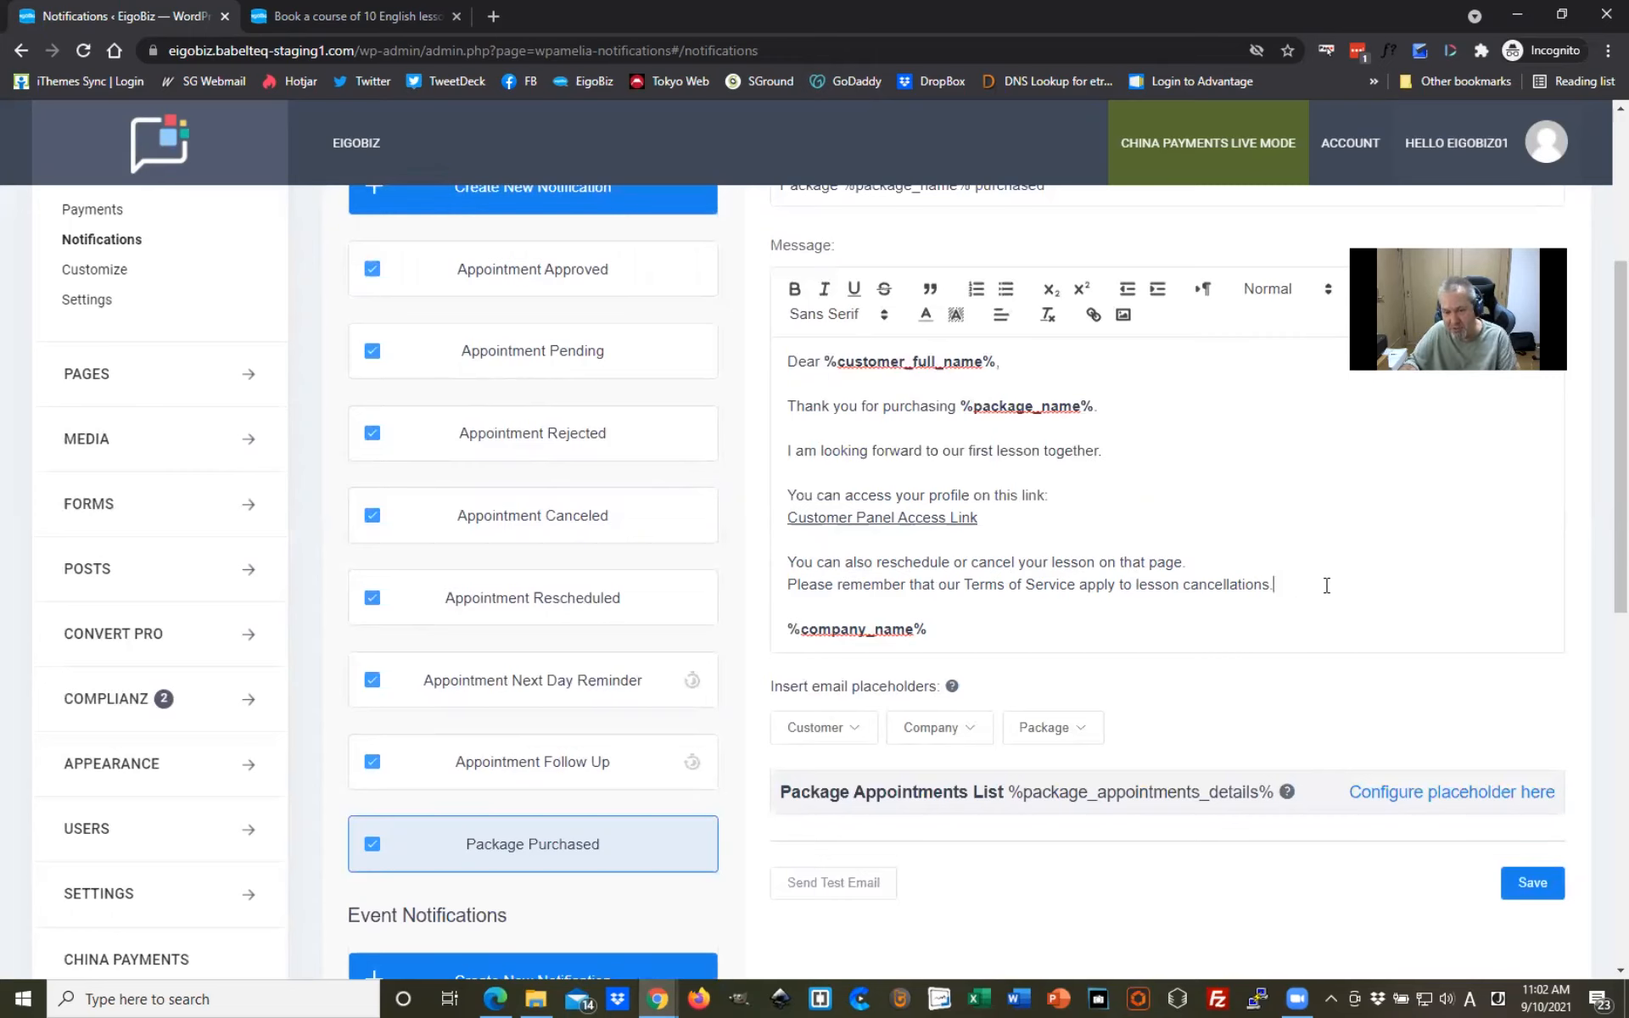
Step: Add "Your Zoom link for the first lesson and future lessons can be accessed from your Customer Panel." above the company name placeholder and save the notification
key("Return")
key("Return")
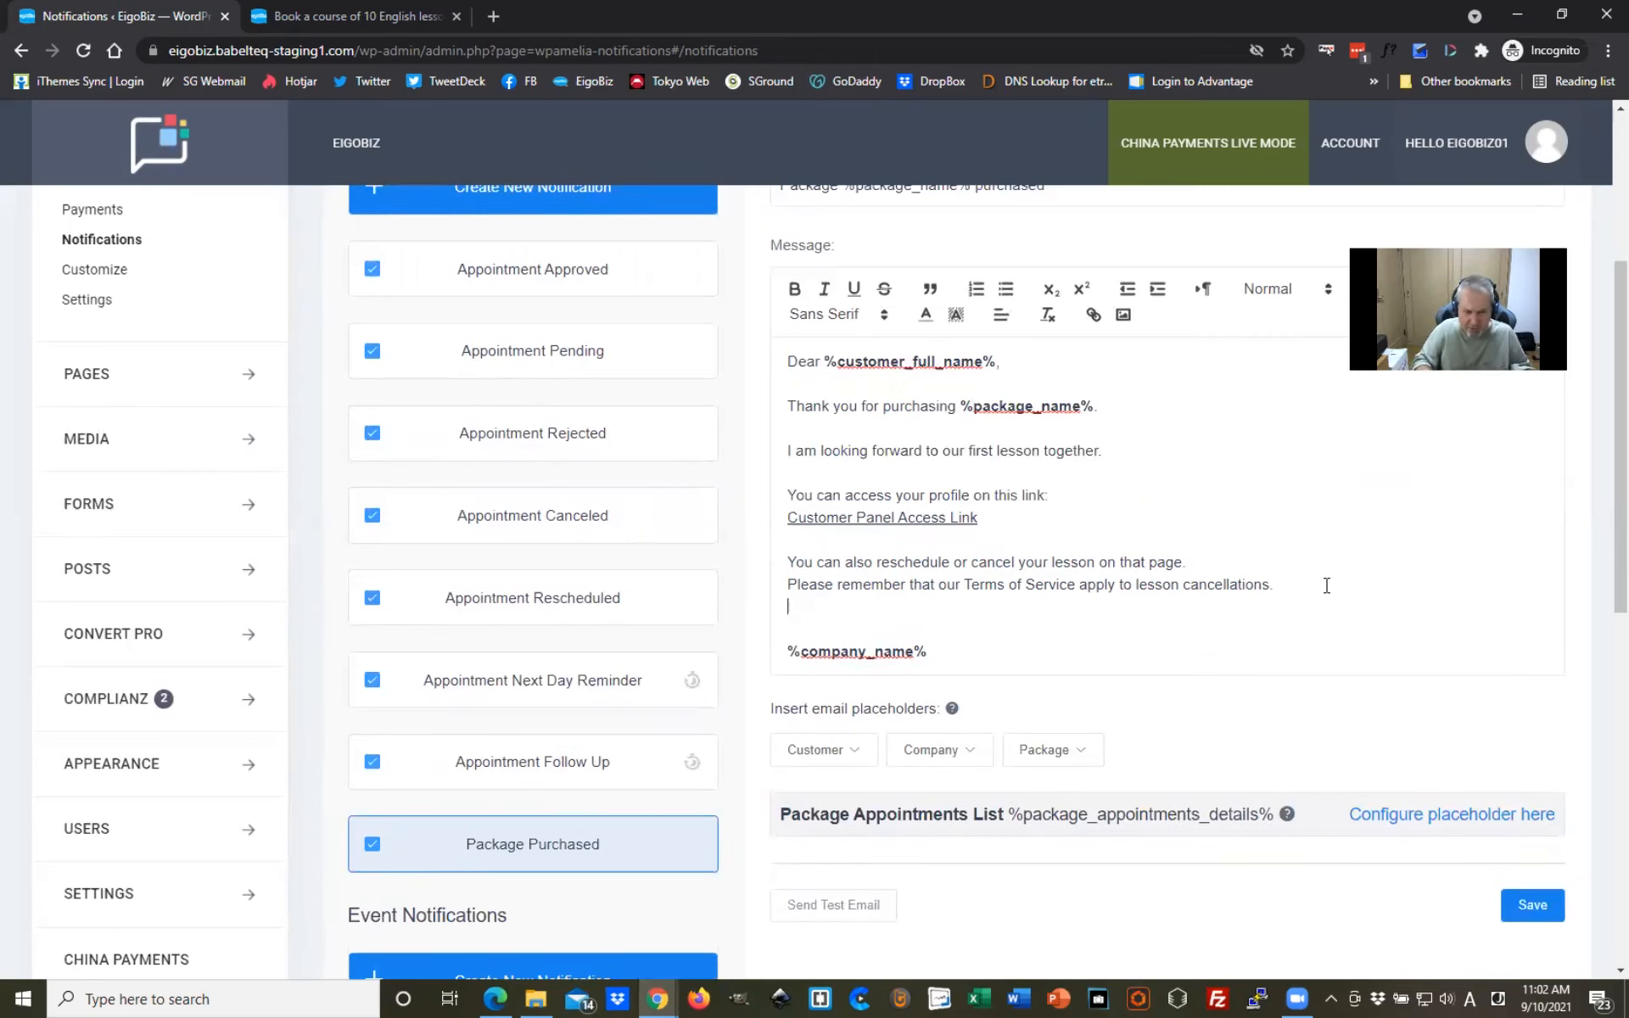
type("You")
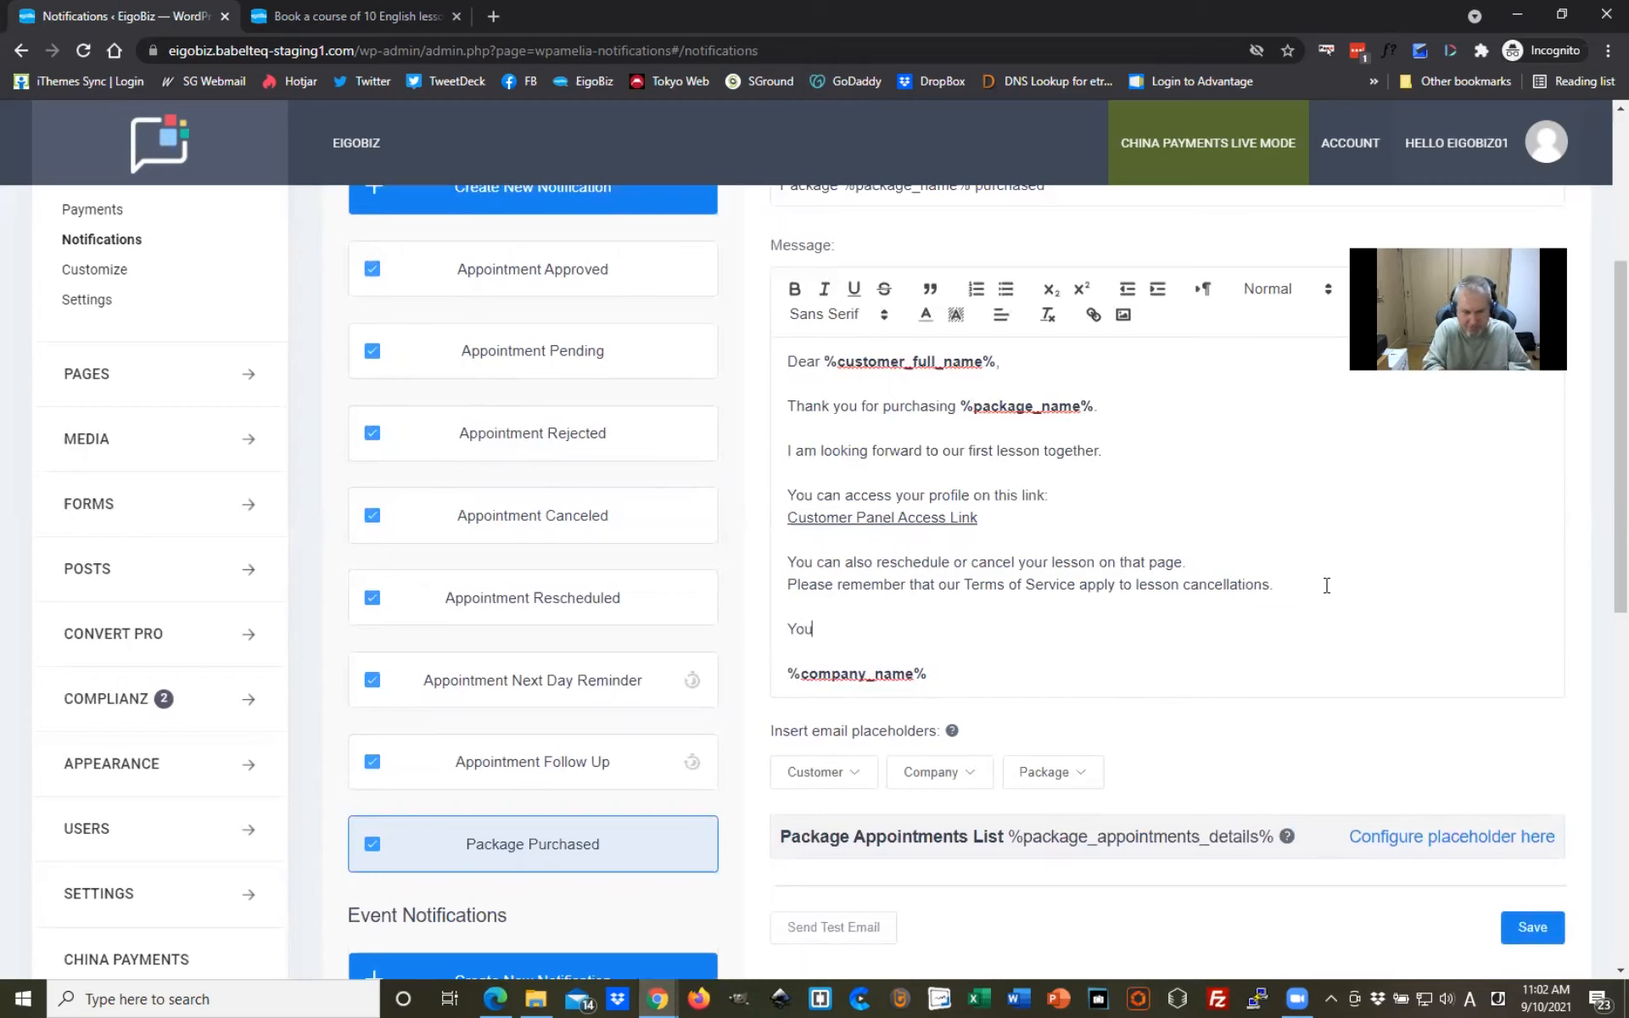
type("r Zoom")
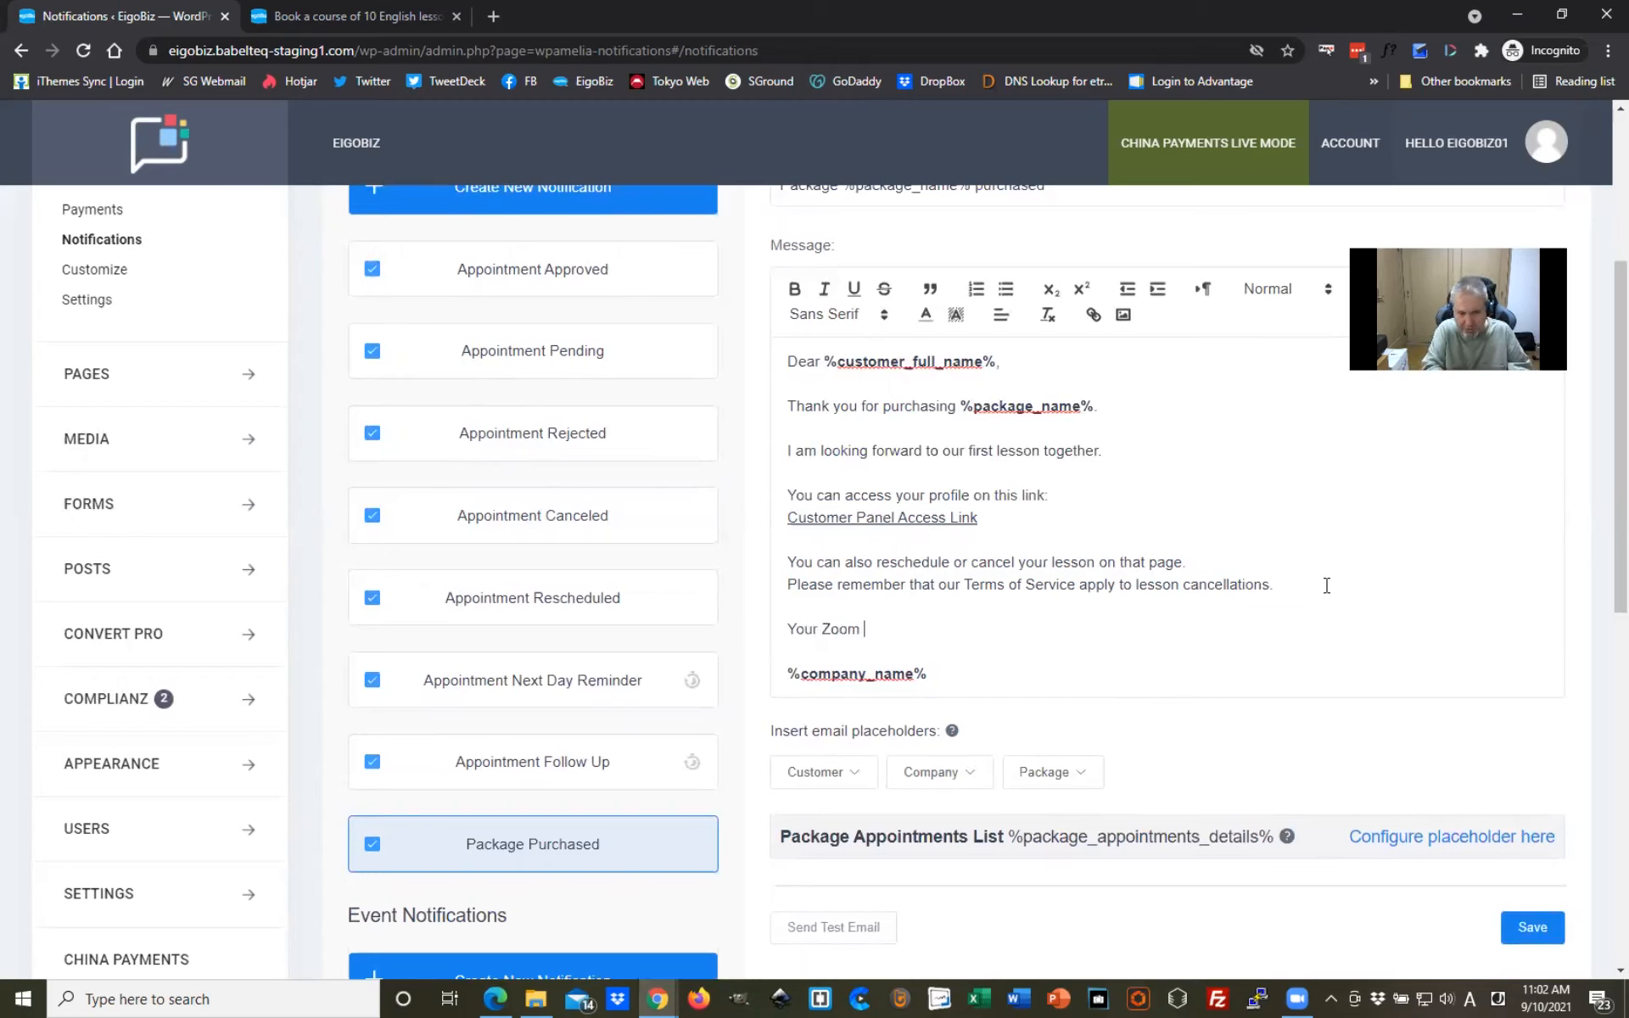
type(" link for the")
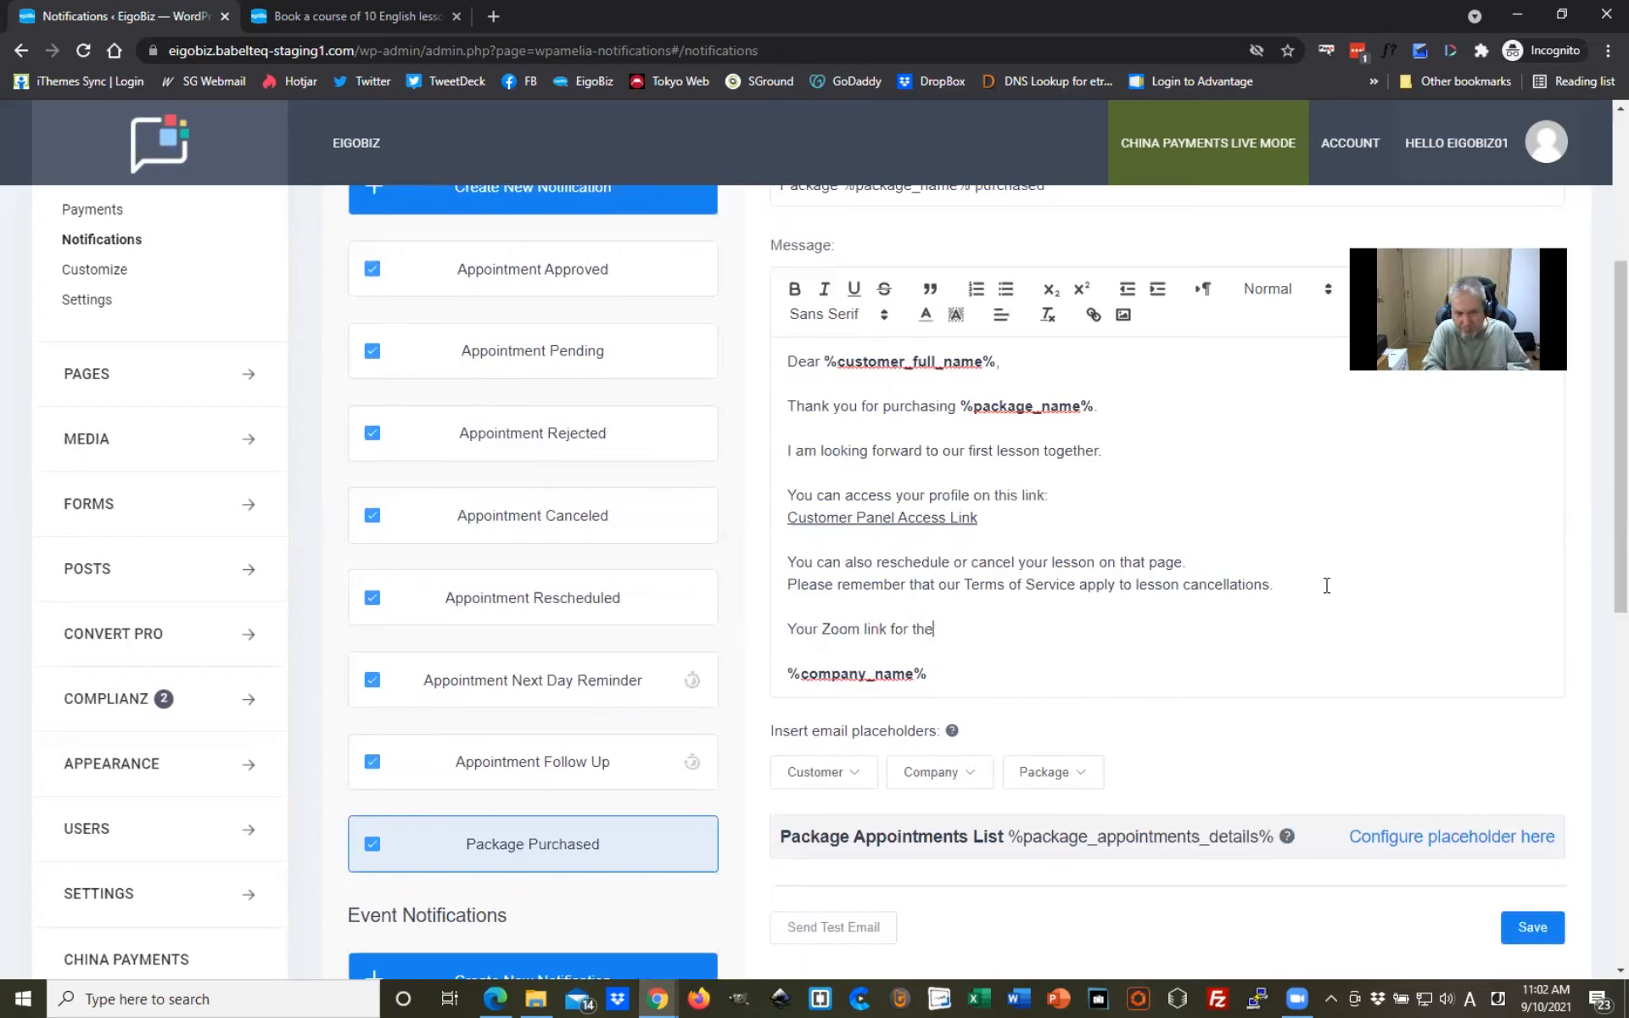
type(" first lesson")
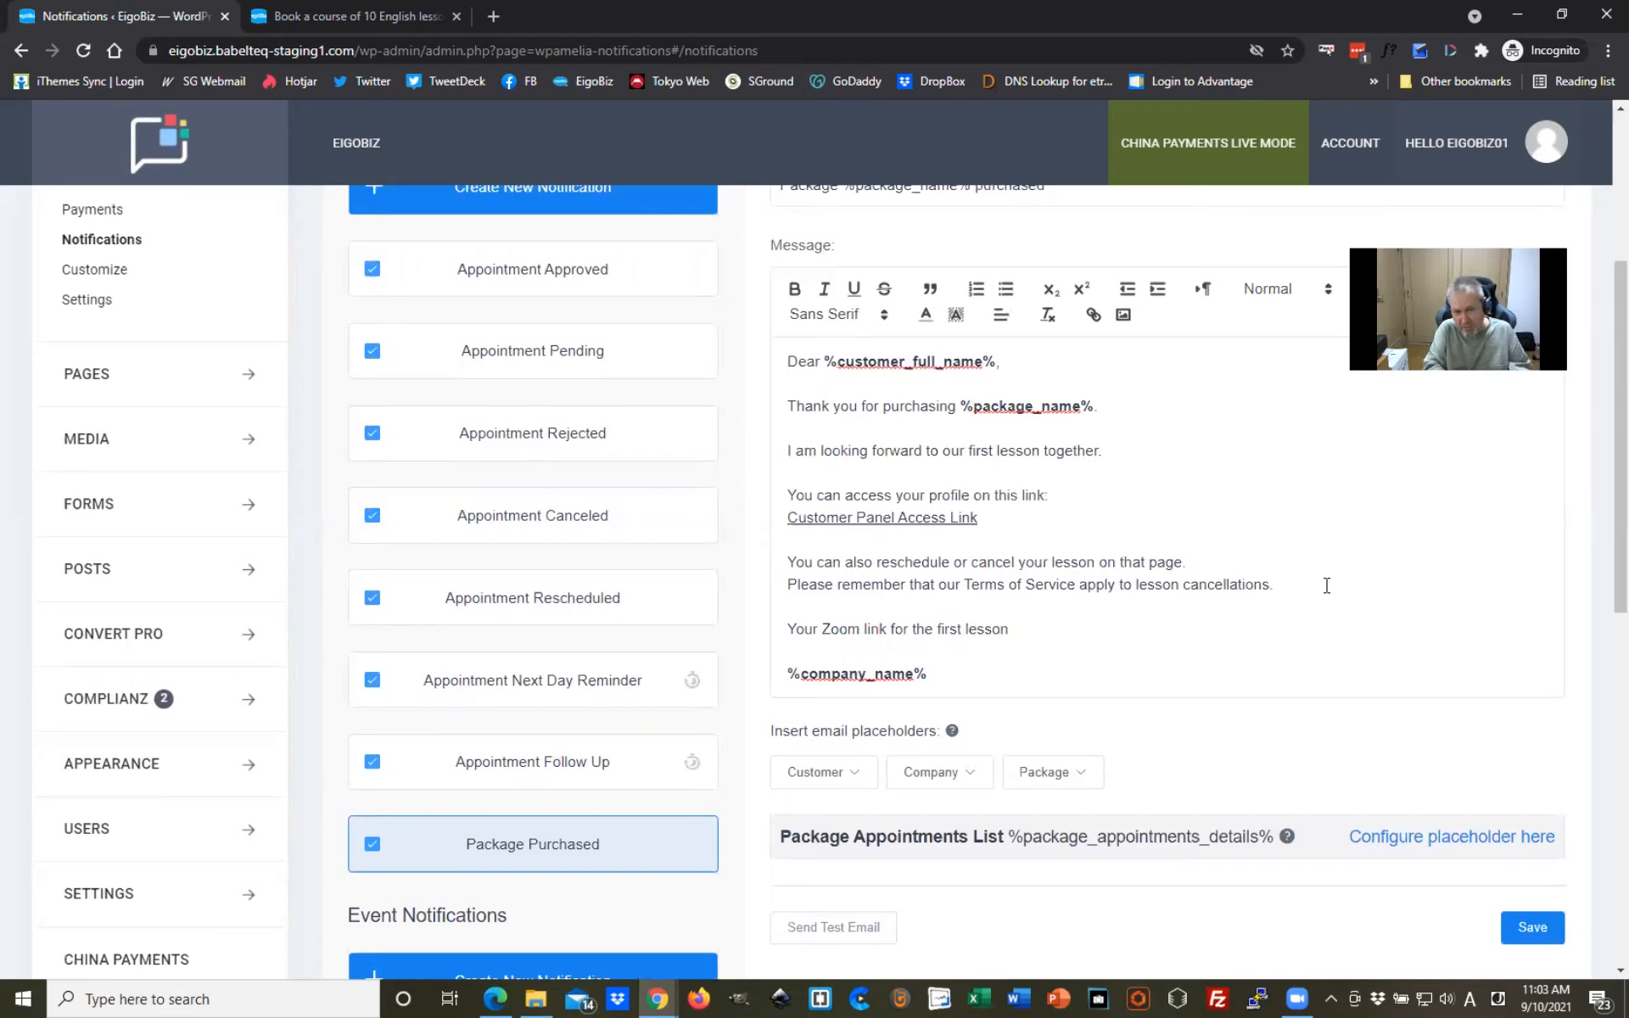
type(" and future lessons c")
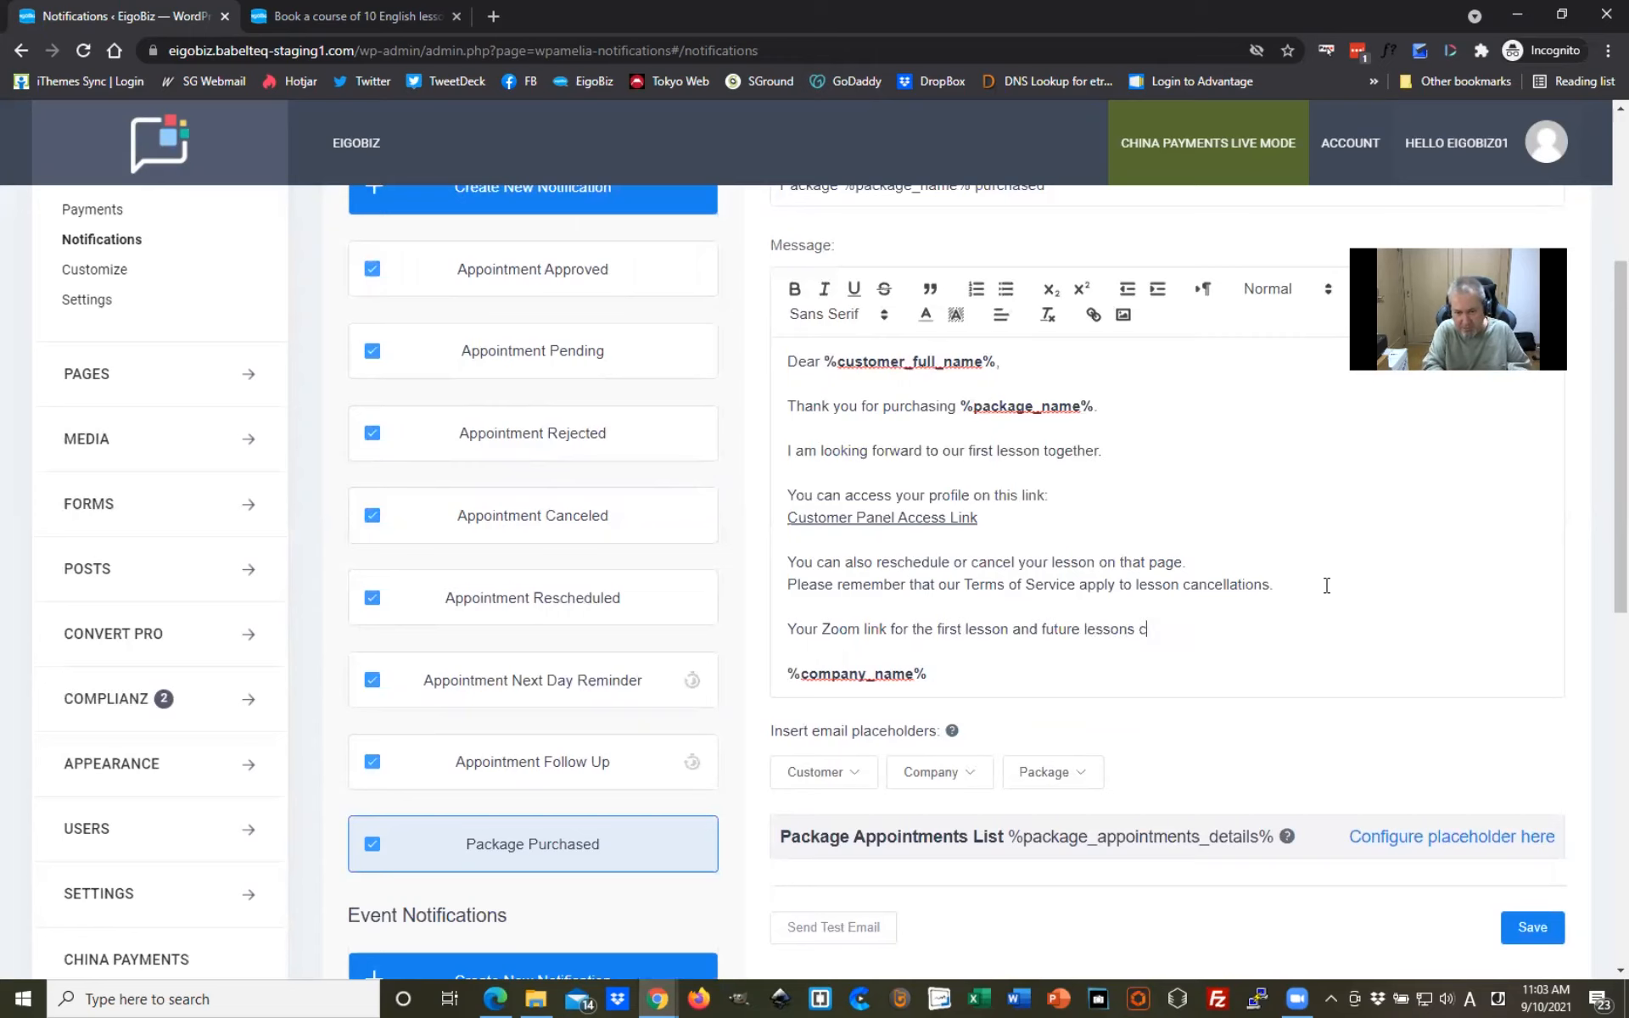
type("an be accessed from y")
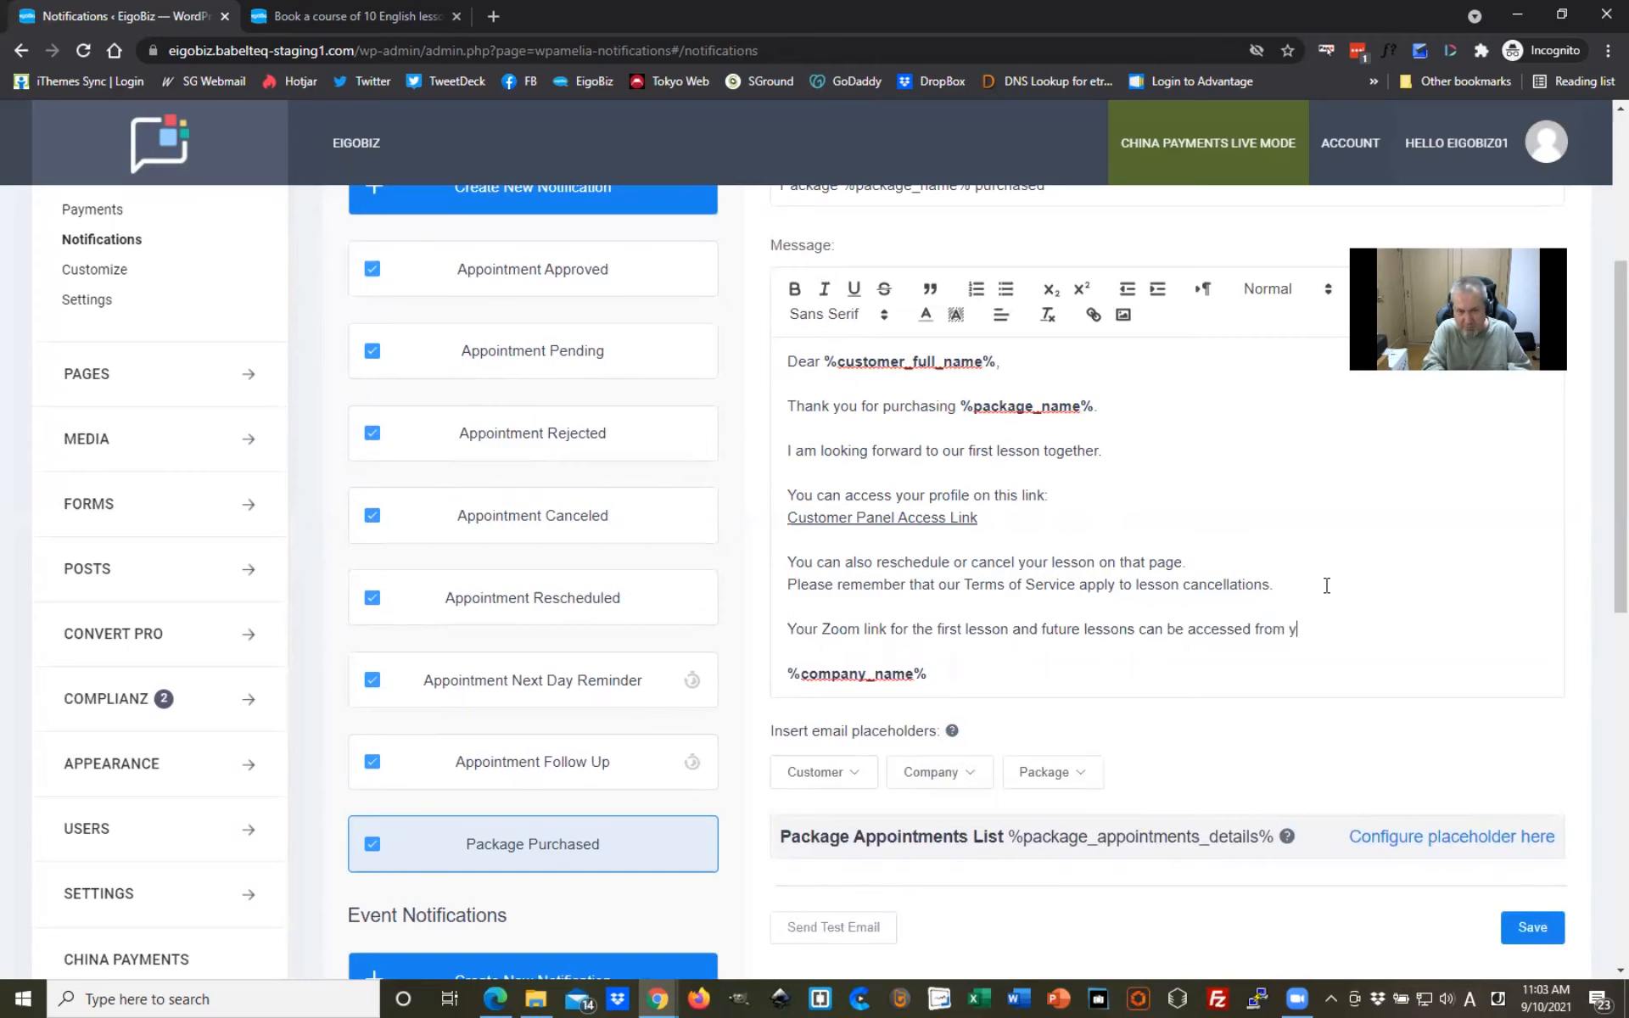
type("our Custom")
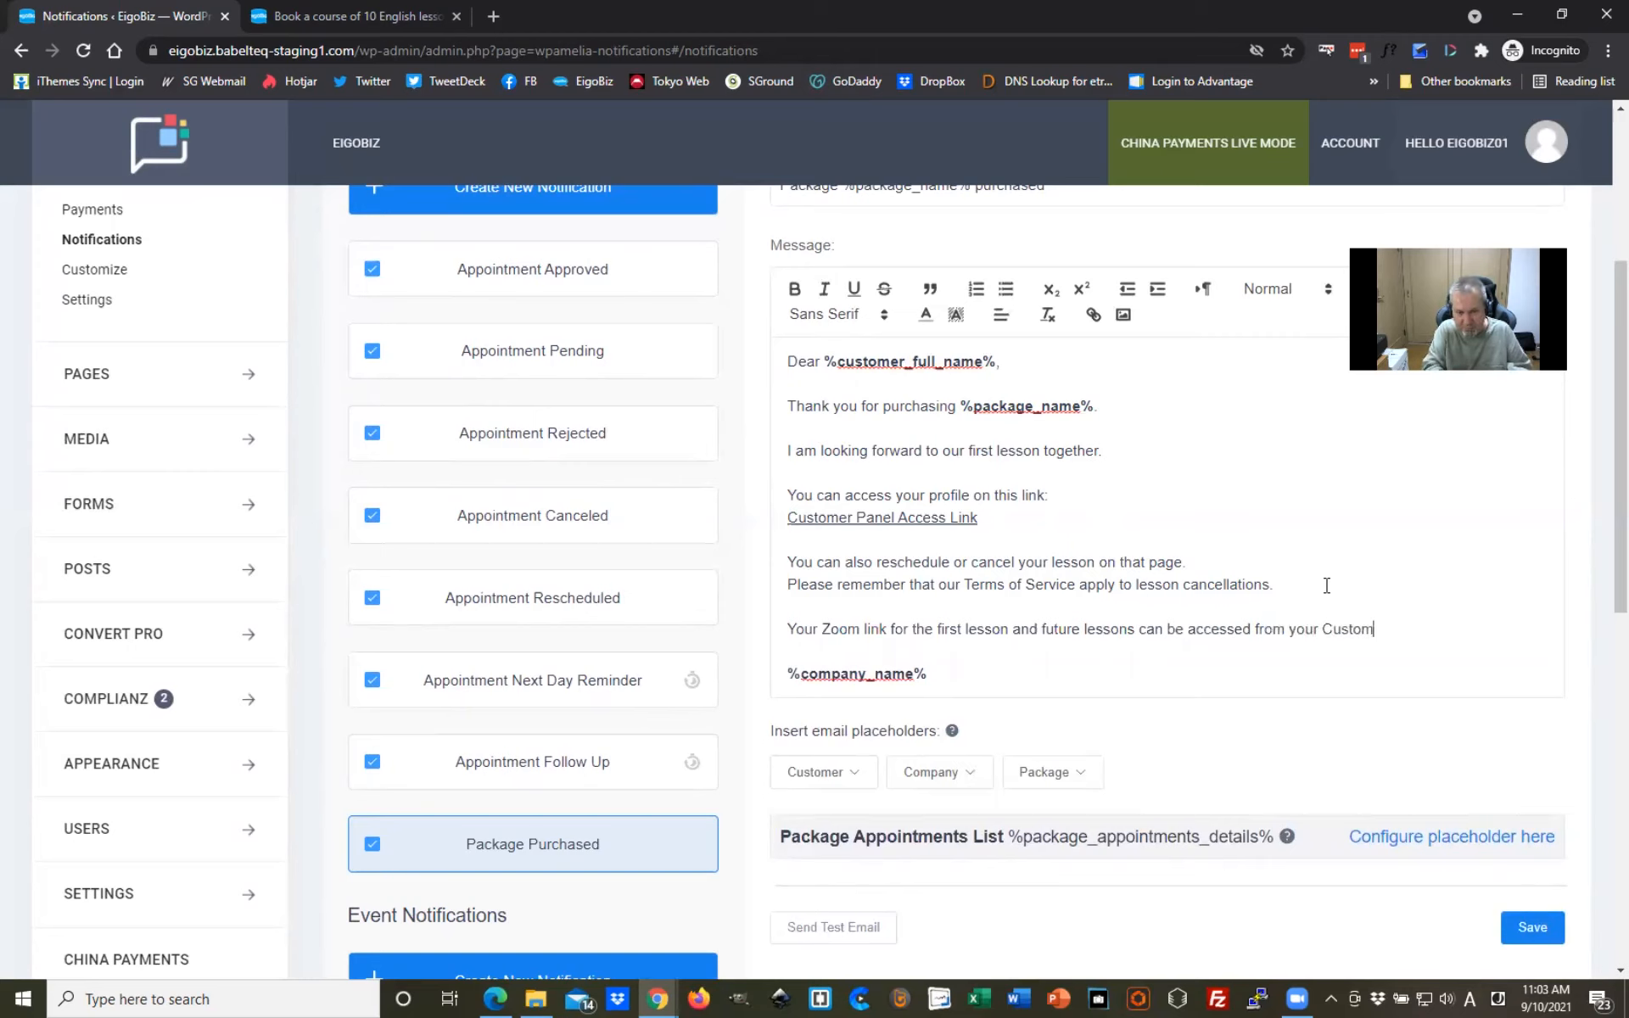
type("er Panel.")
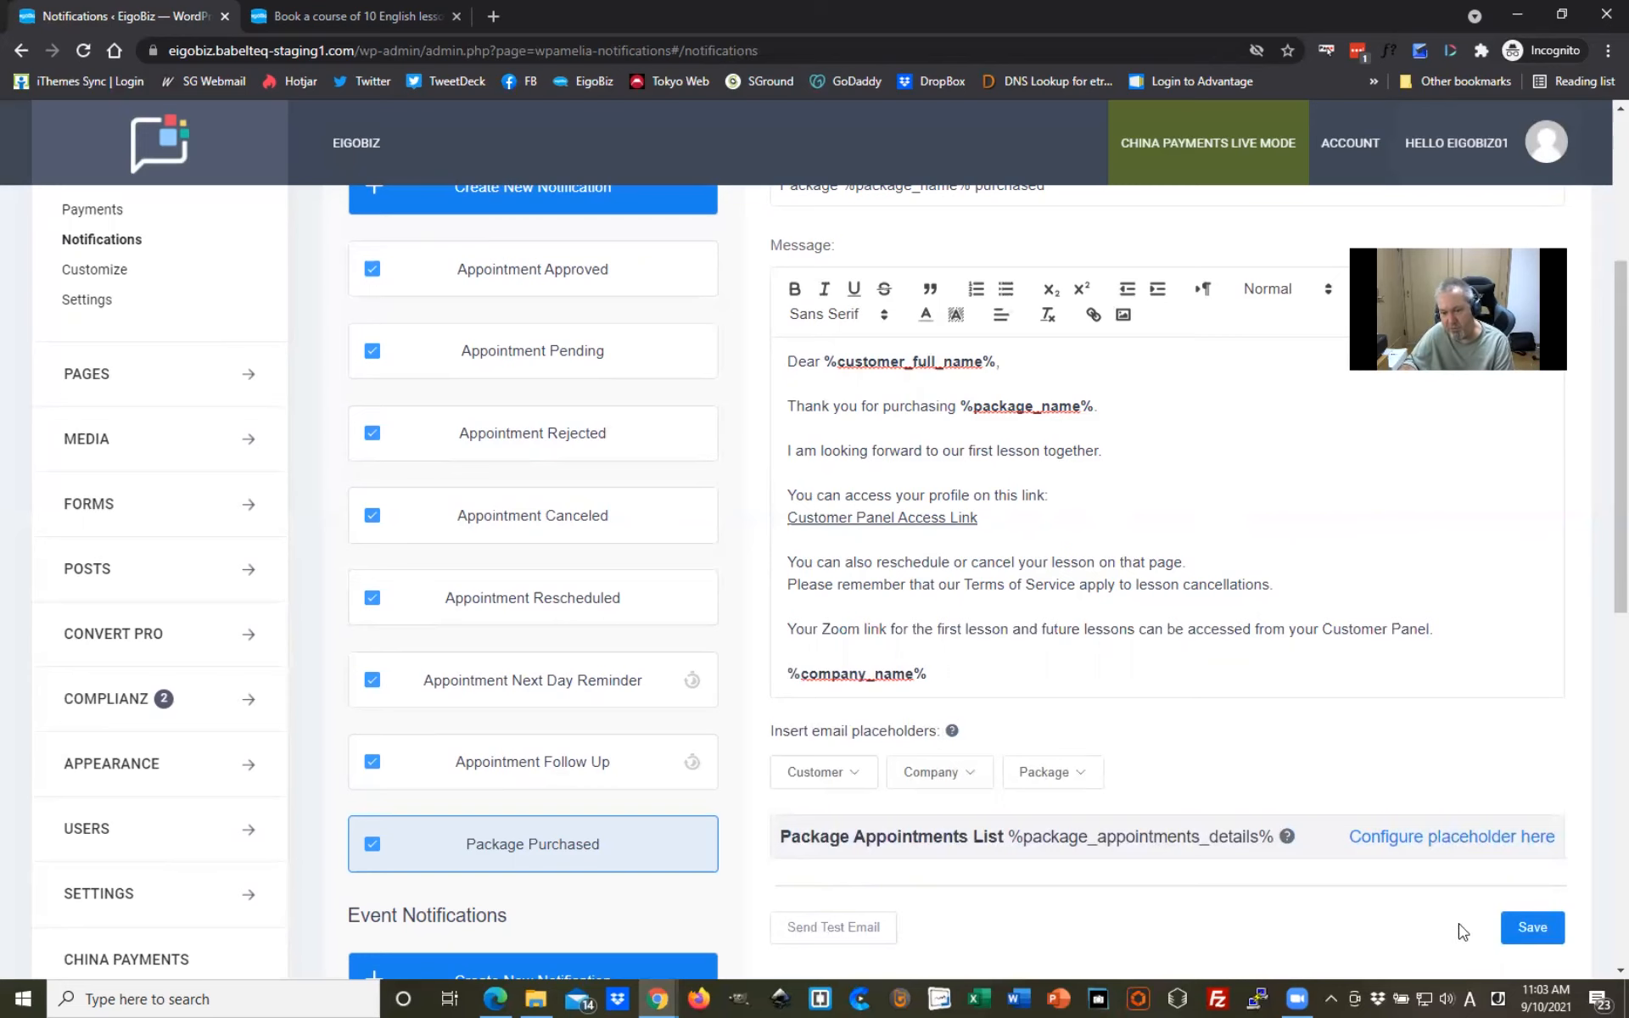
left_click(1527, 934)
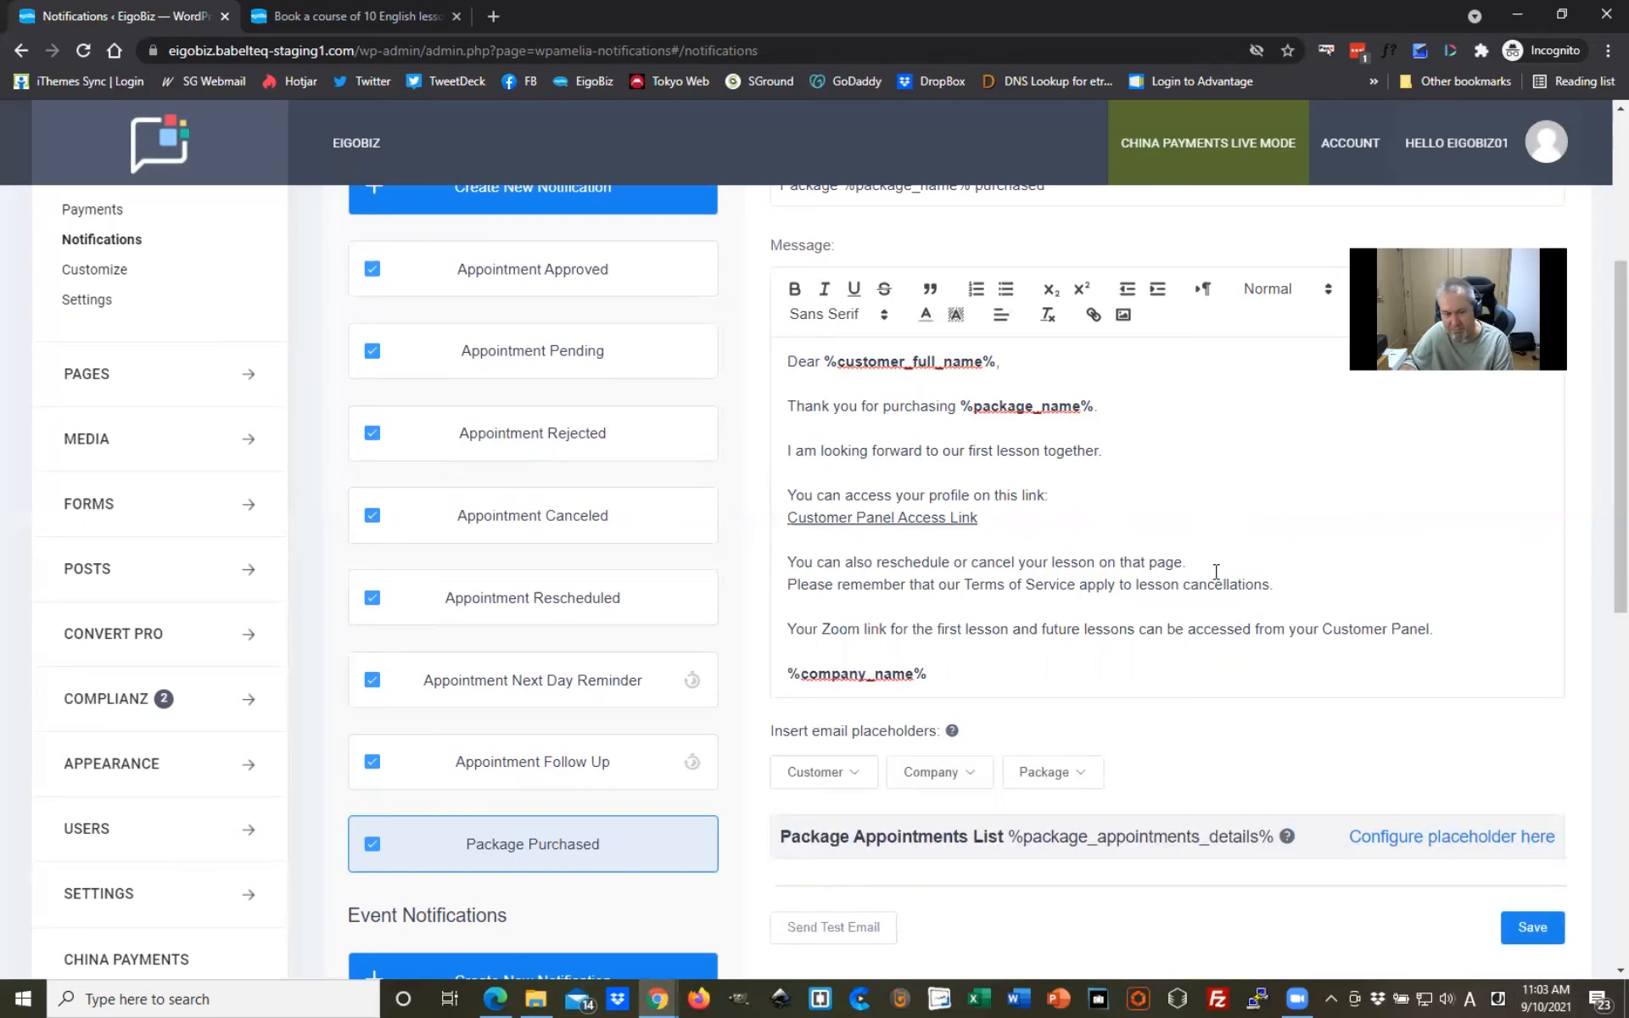
scroll(1218, 573, "down", 1)
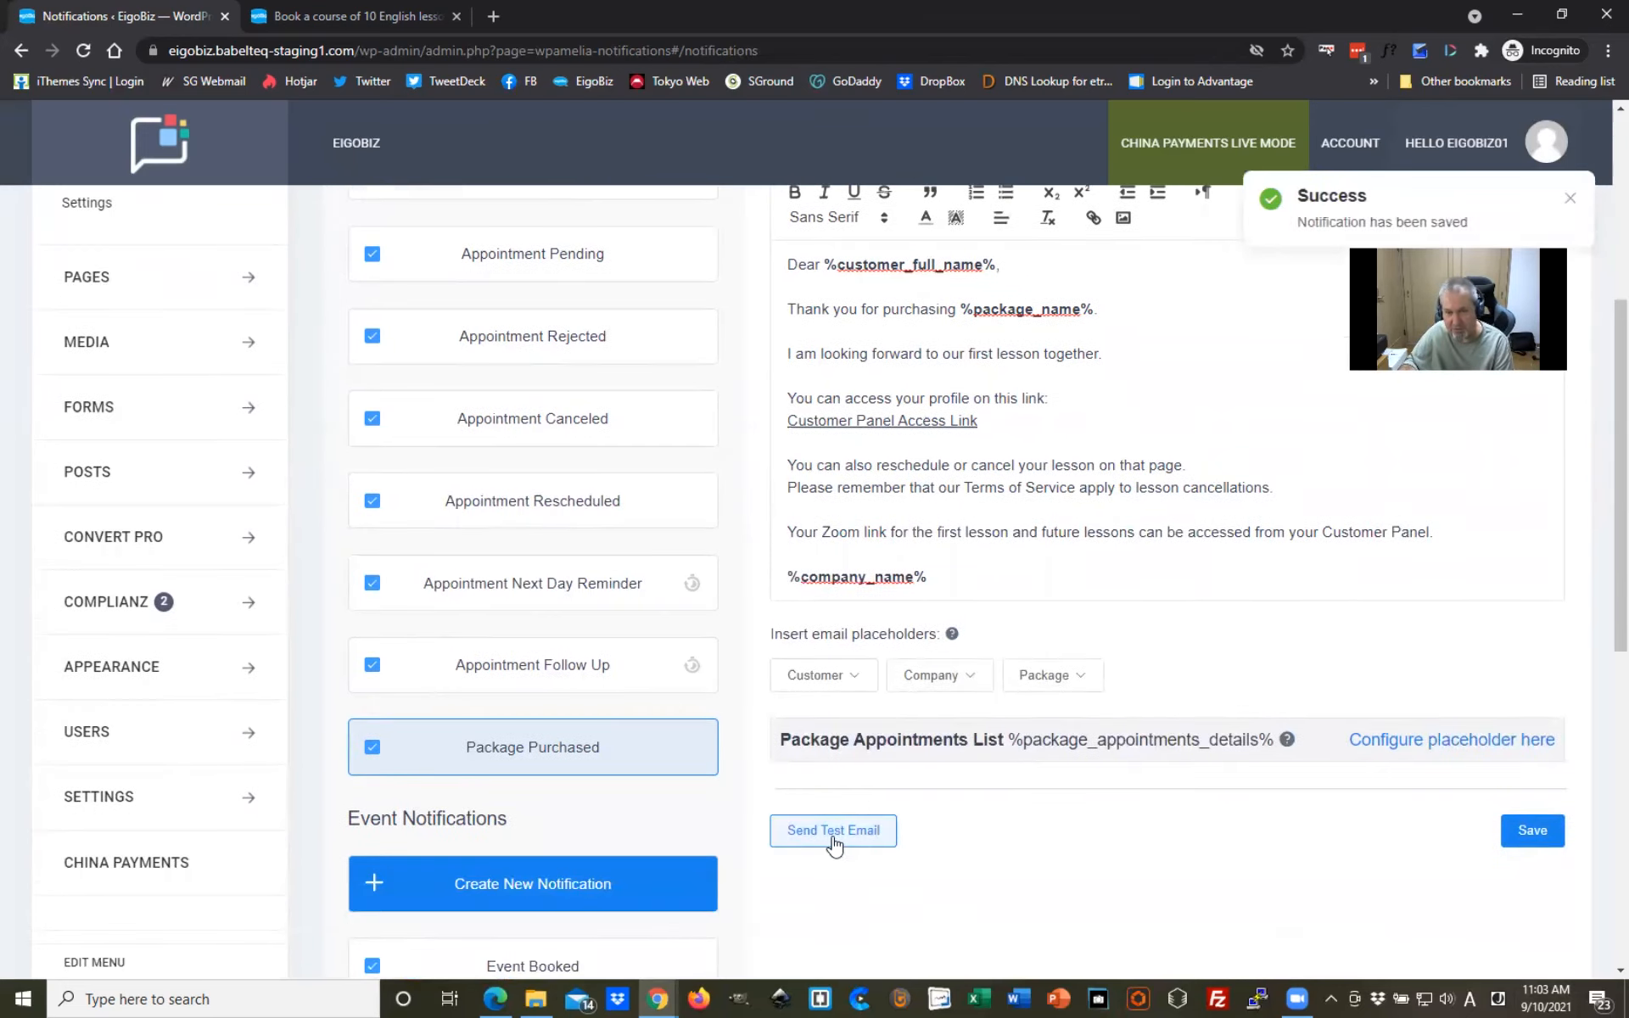
Step: Review the saved Package Purchased message, and check the live course page's booking form and footer links
scroll(1020, 545, "up", 3)
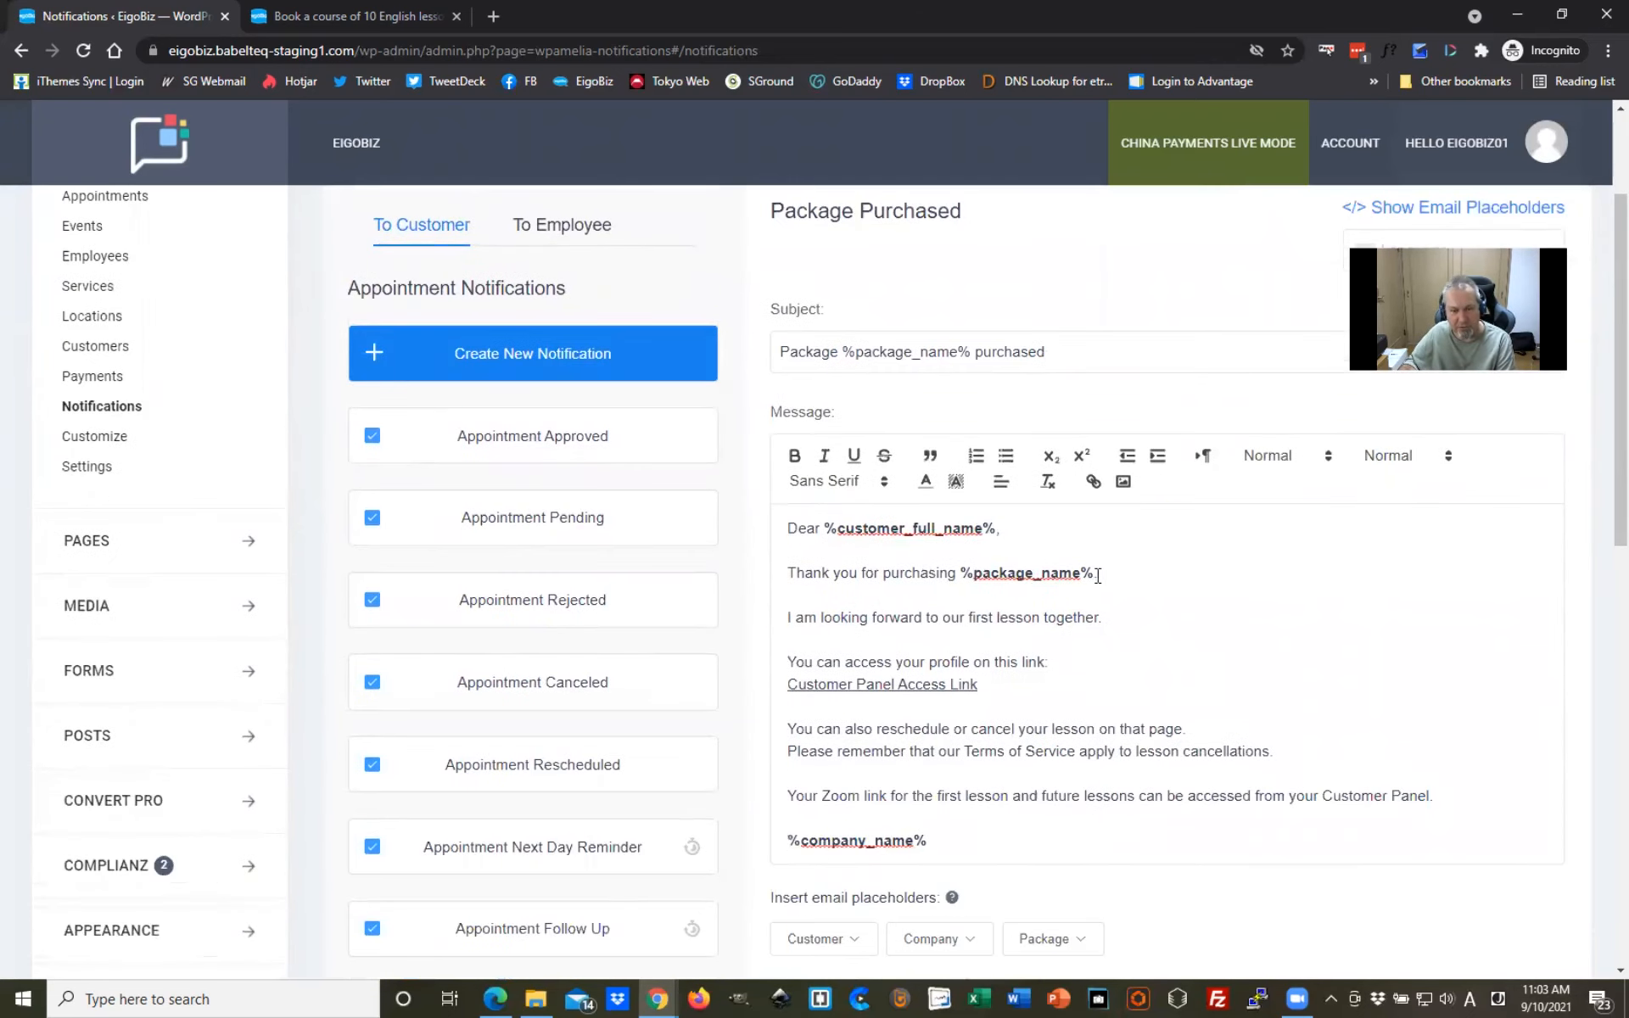
left_click(355, 22)
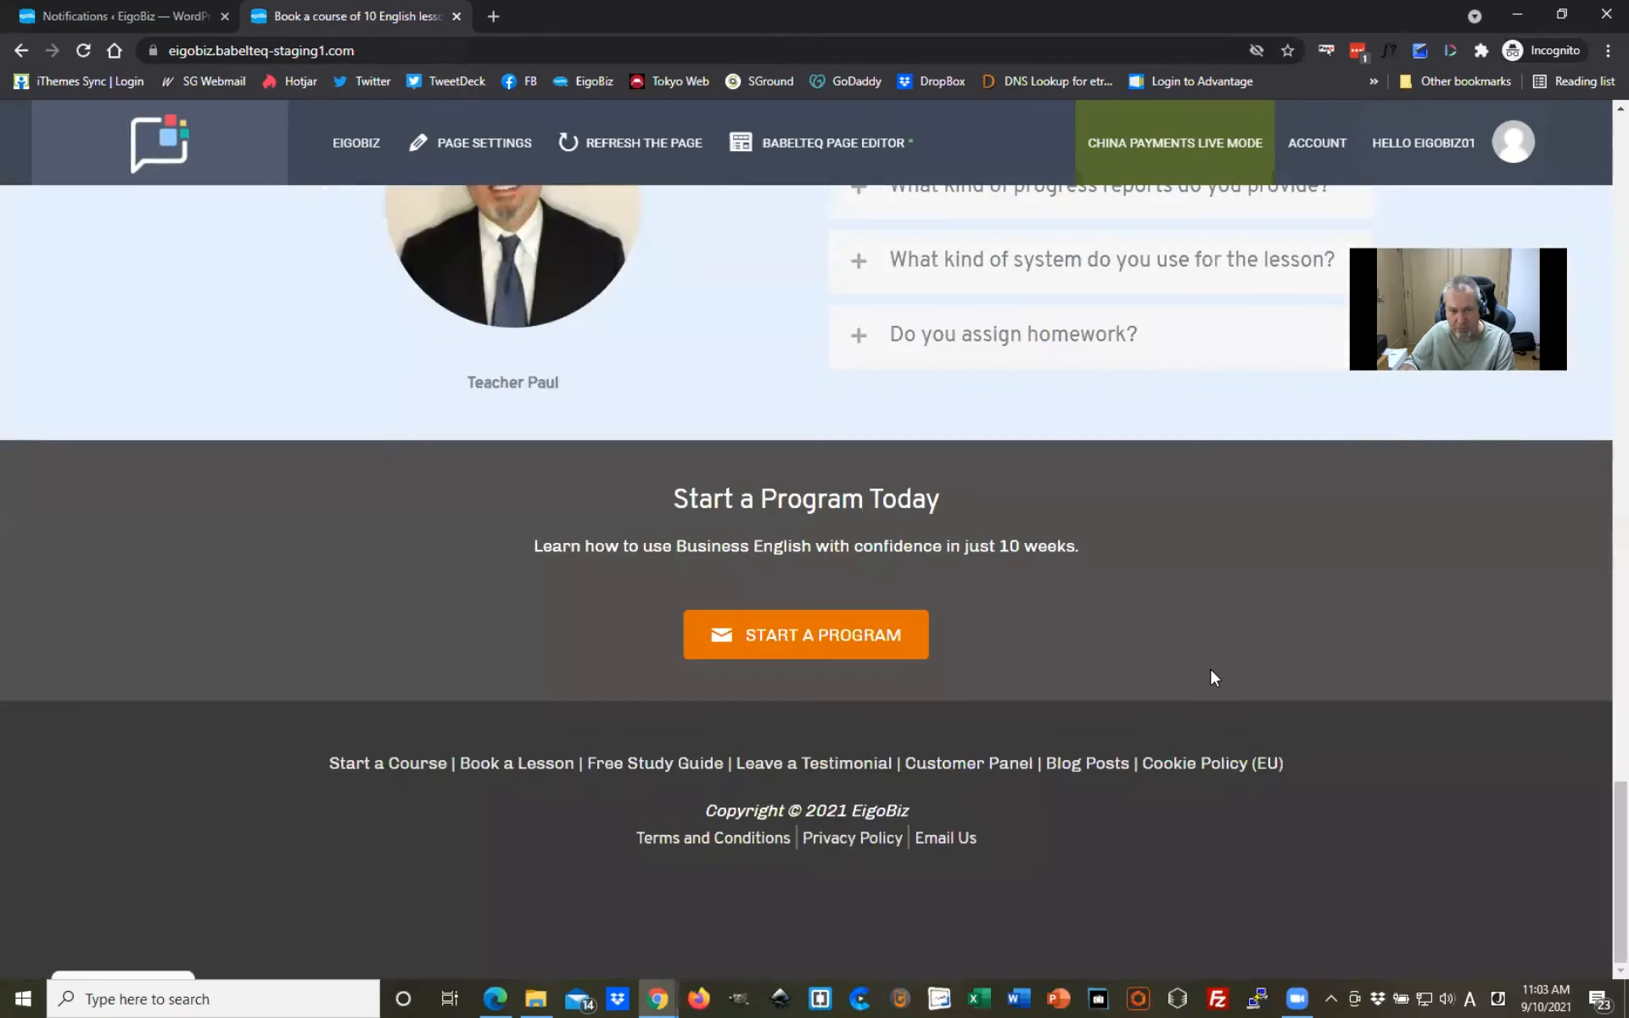
scroll(1120, 671, "up", 5)
scroll(1120, 671, "up", 15)
scroll(933, 653, "down", 3)
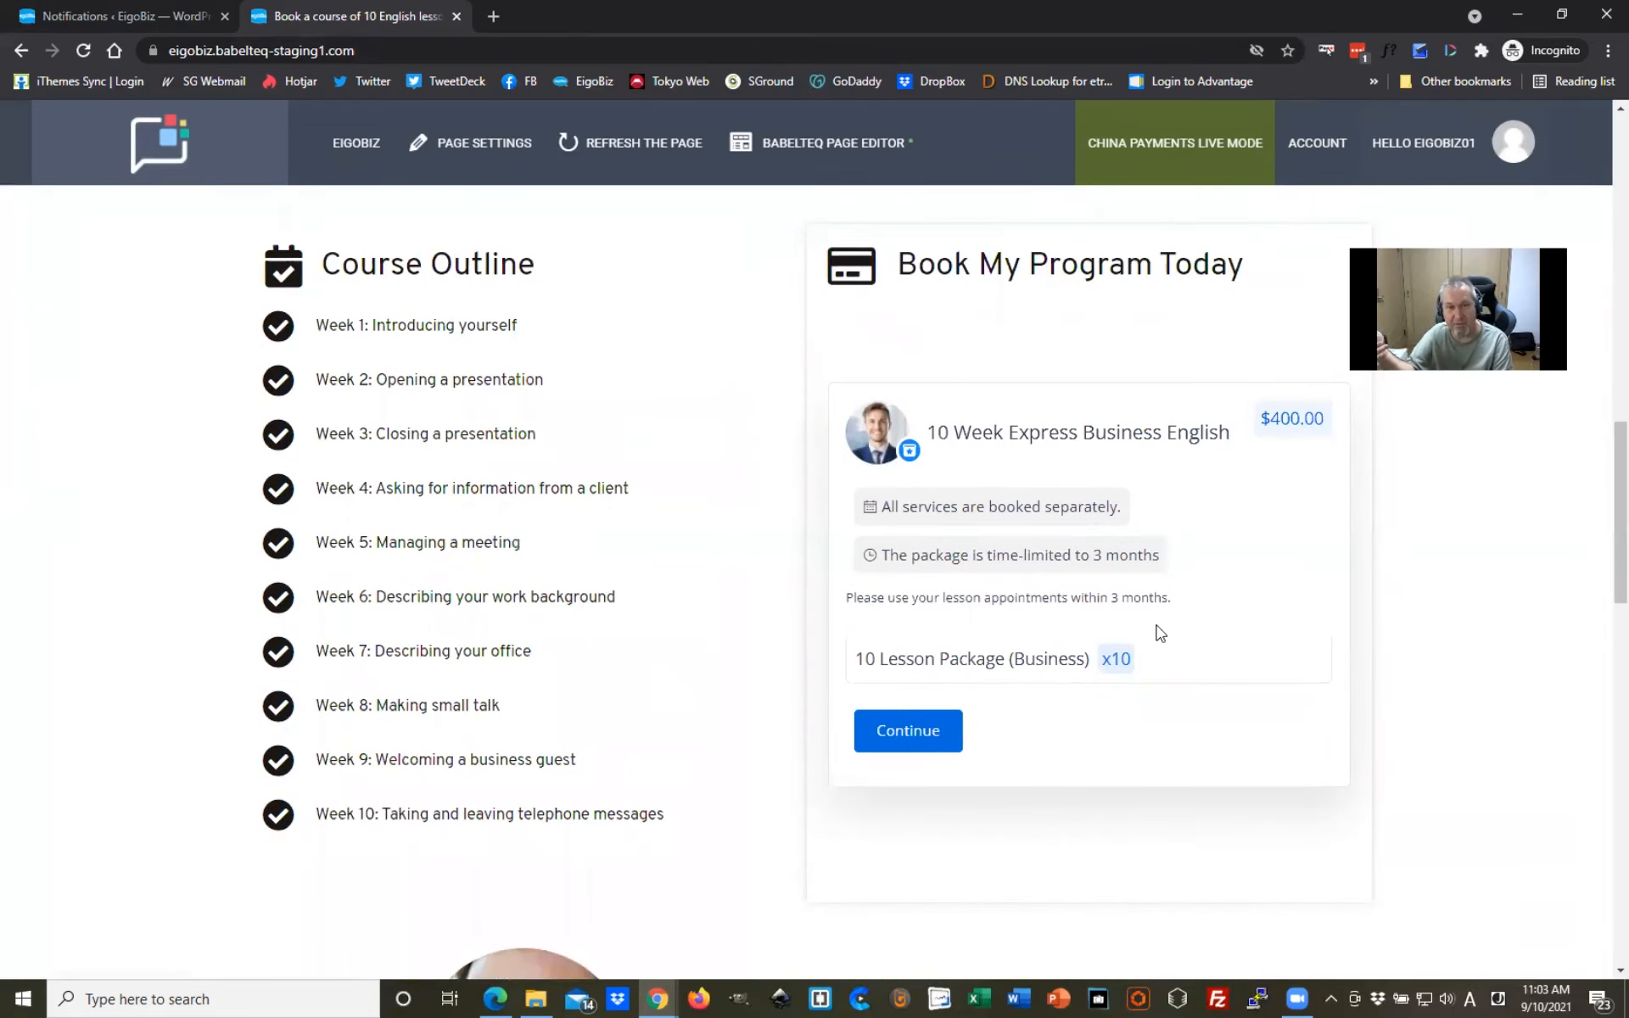
scroll(1367, 654, "down", 10)
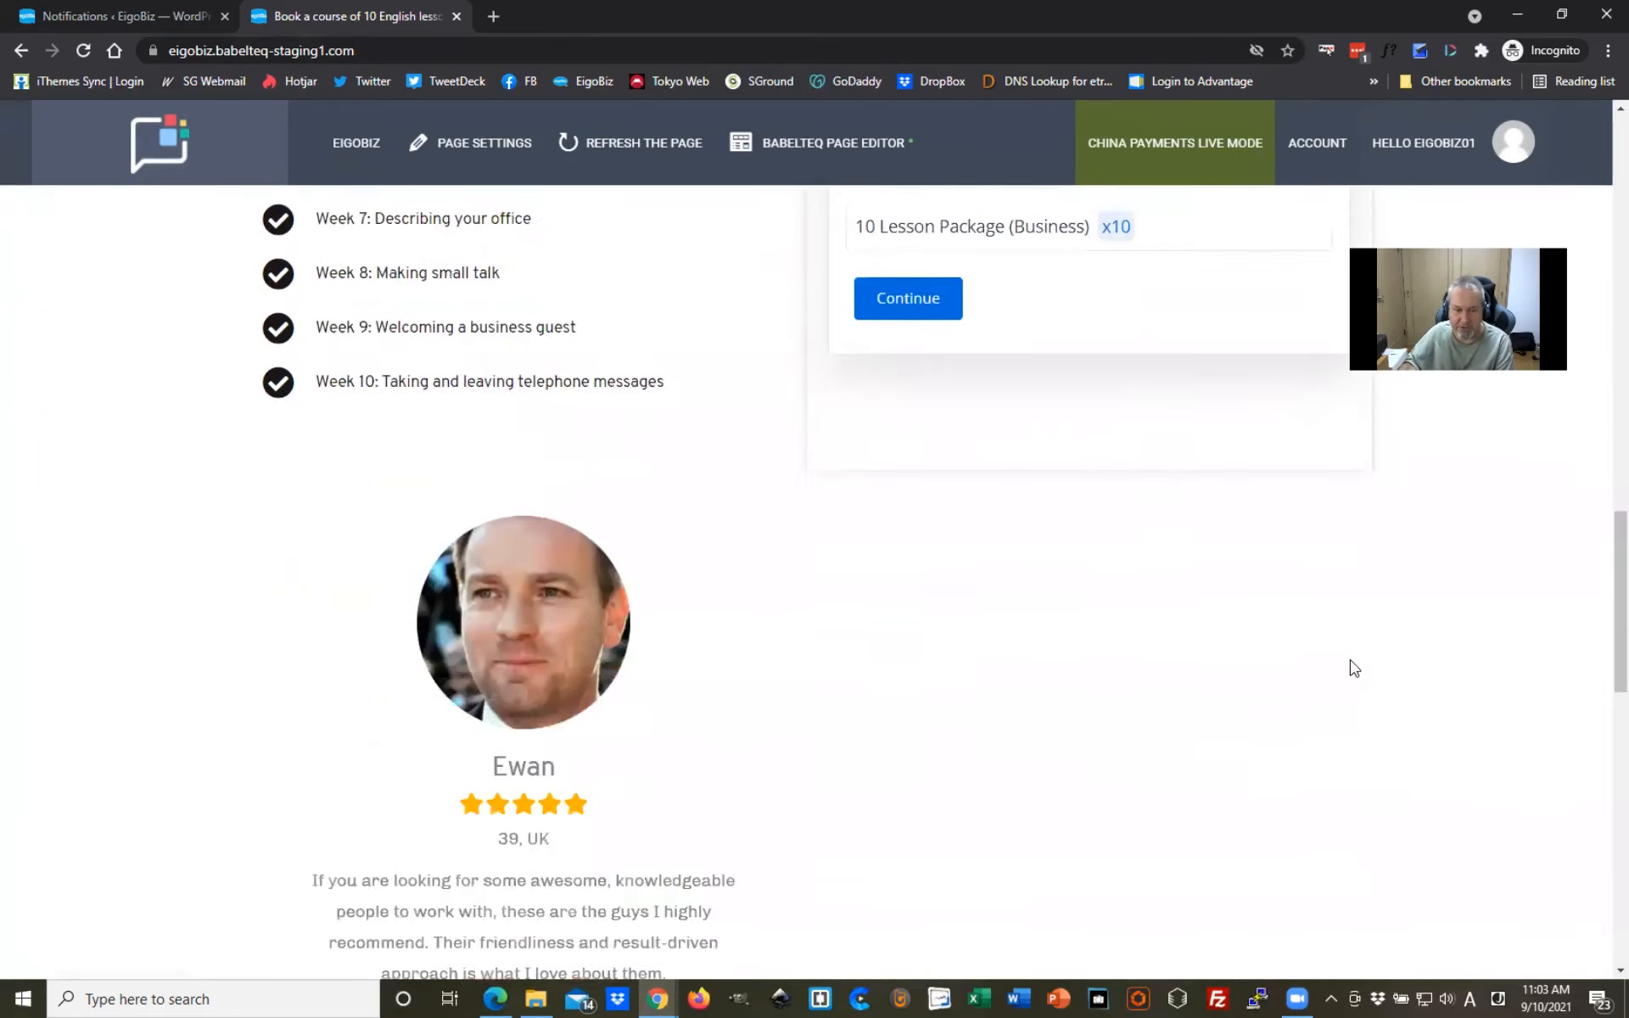
scroll(1194, 660, "down", 10)
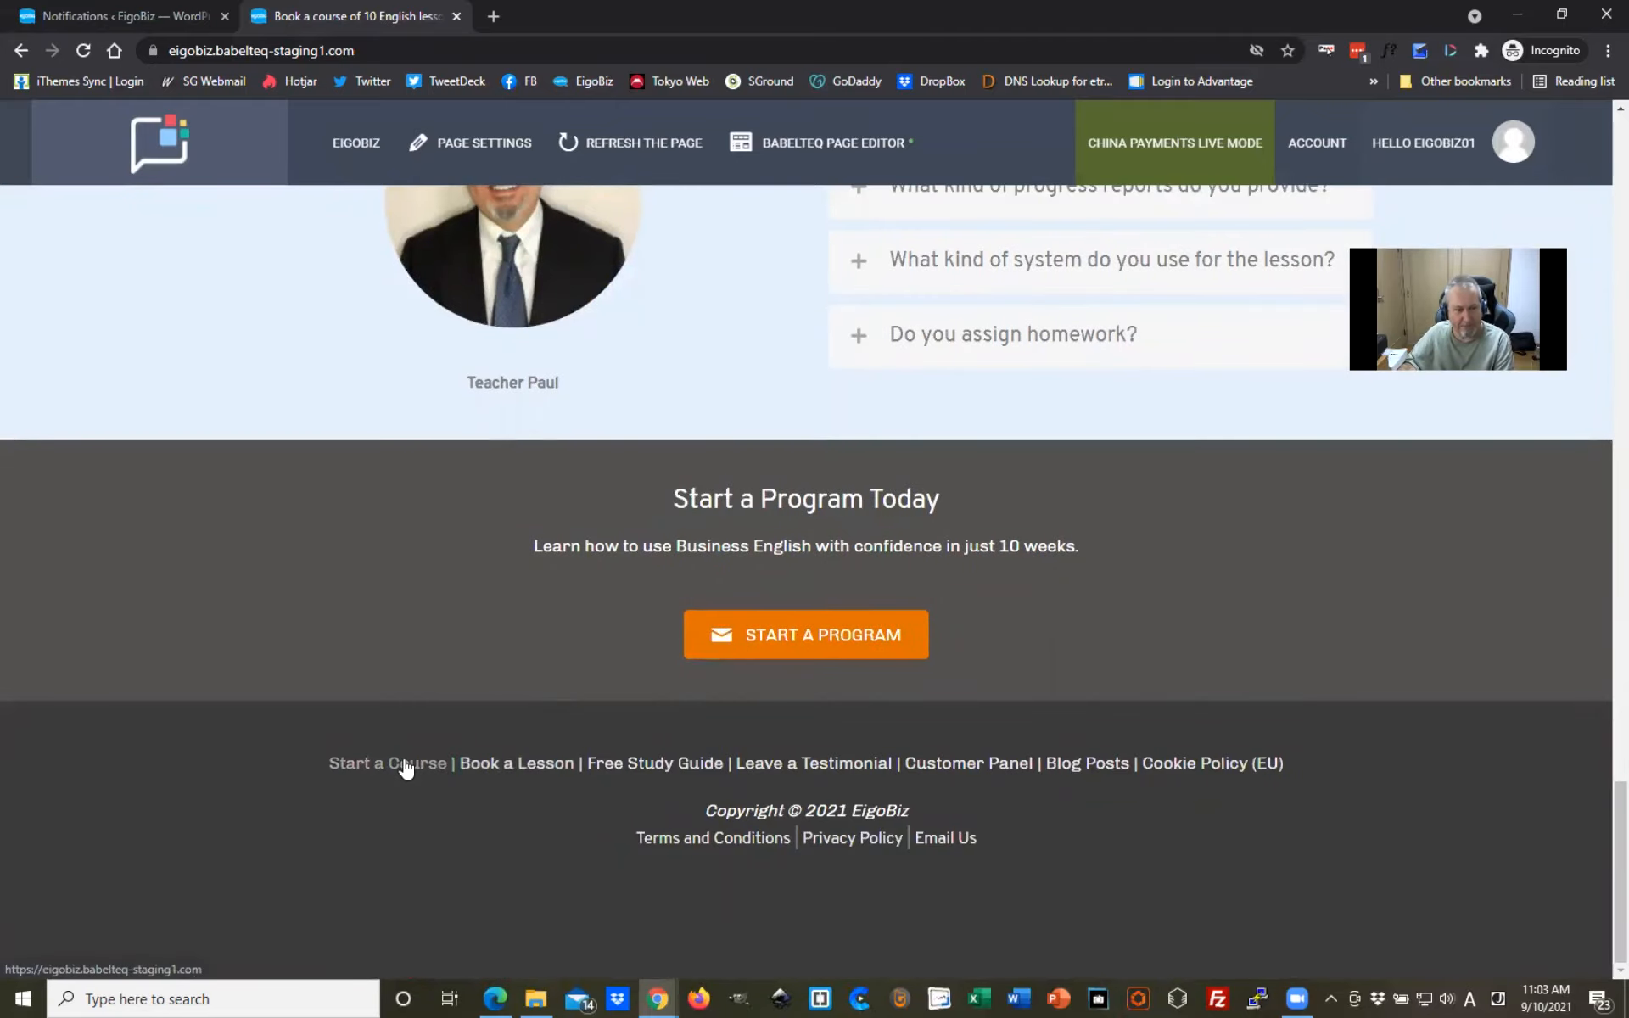
Step: Go to the site's course-booking-thank-you page and look over its appointment text and booking calendar
left_click(425, 53)
left_click(425, 57)
type("/cour")
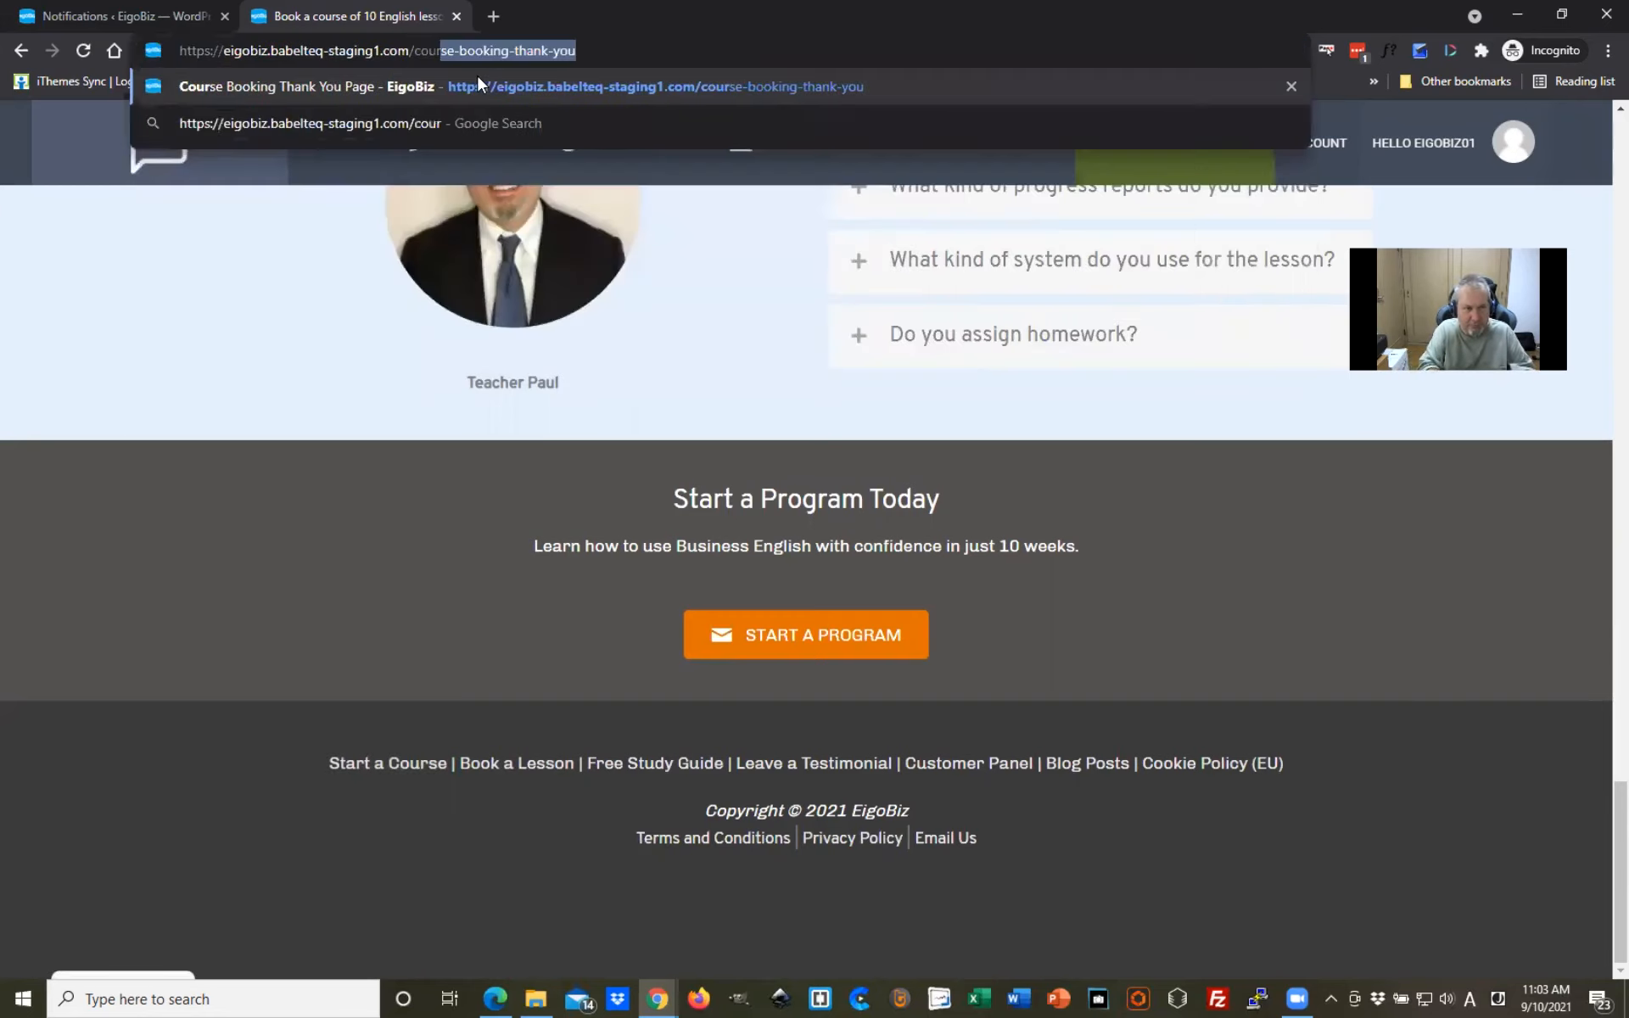
key("Return")
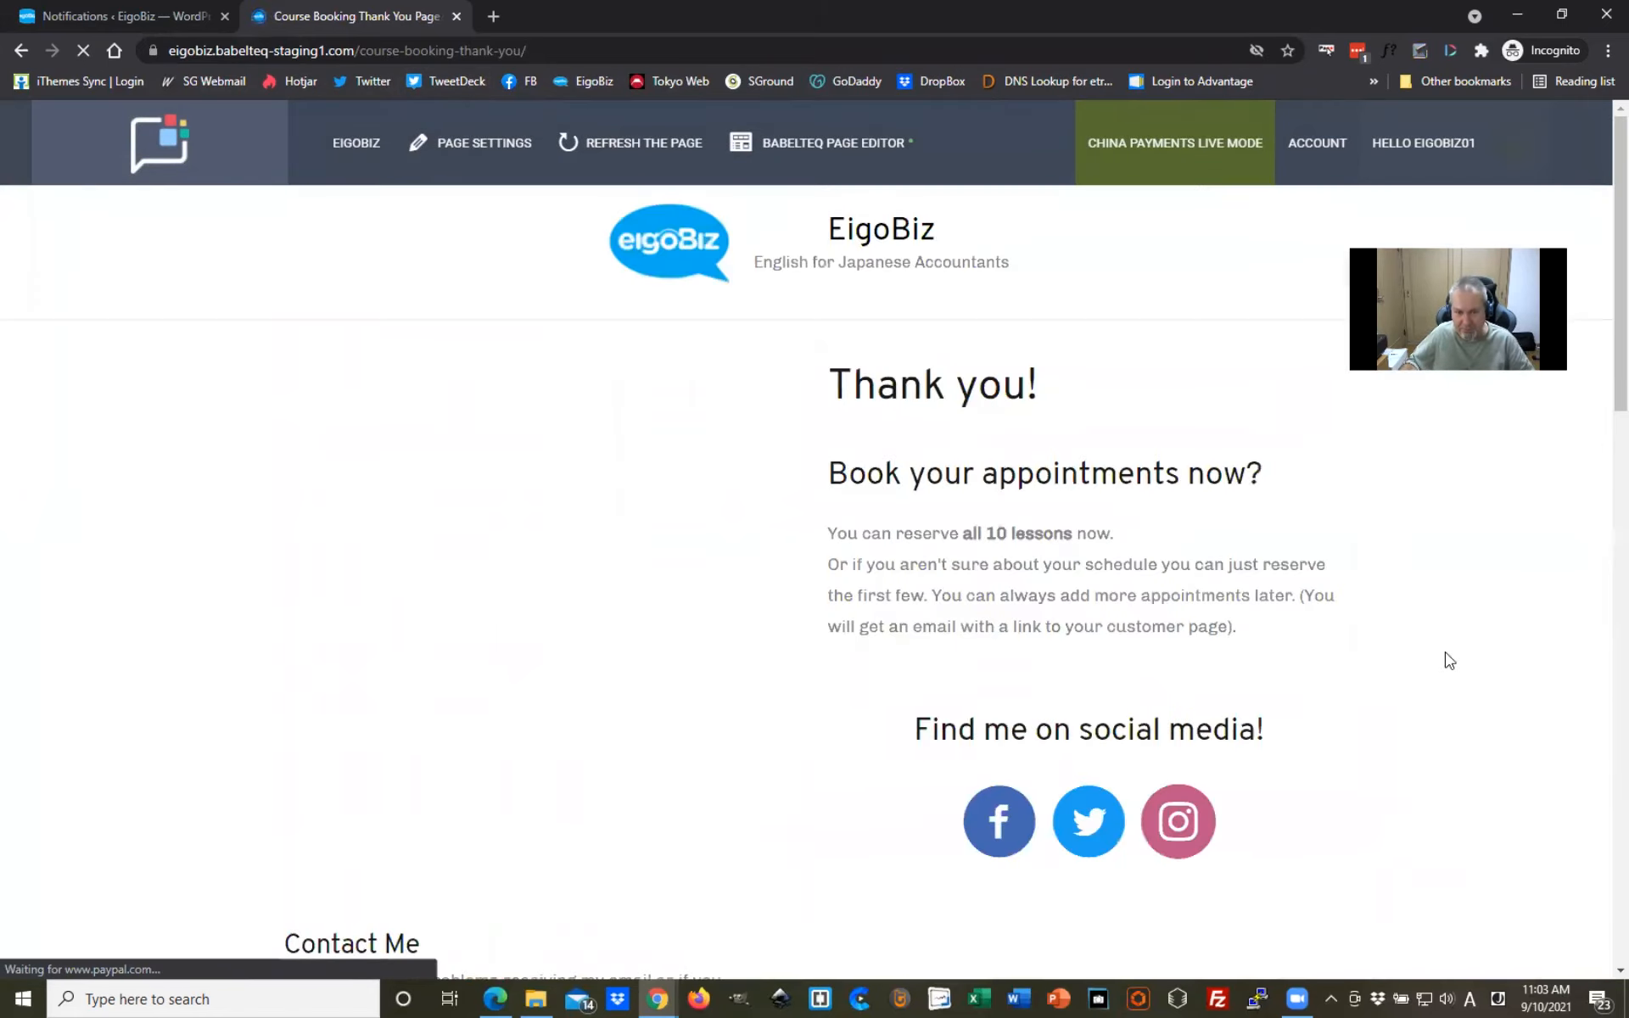
scroll(1549, 668, "down", 2)
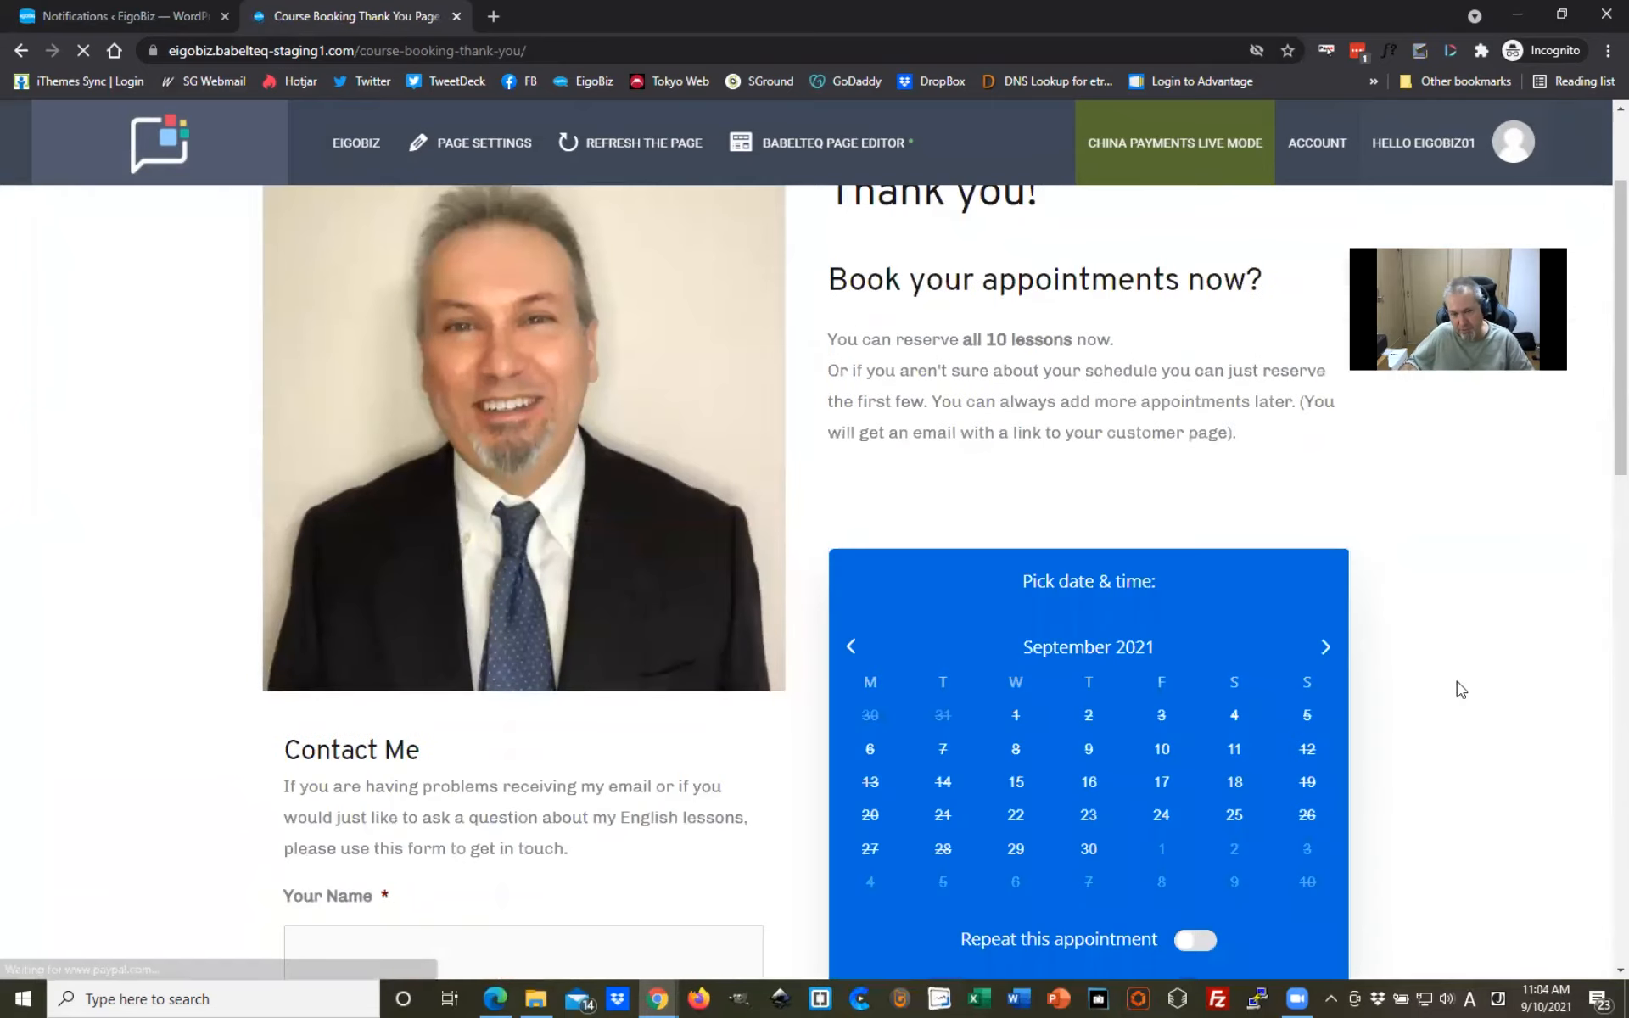
scroll(926, 558, "down", 1)
scroll(925, 558, "down", 2)
scroll(1405, 755, "up", 5)
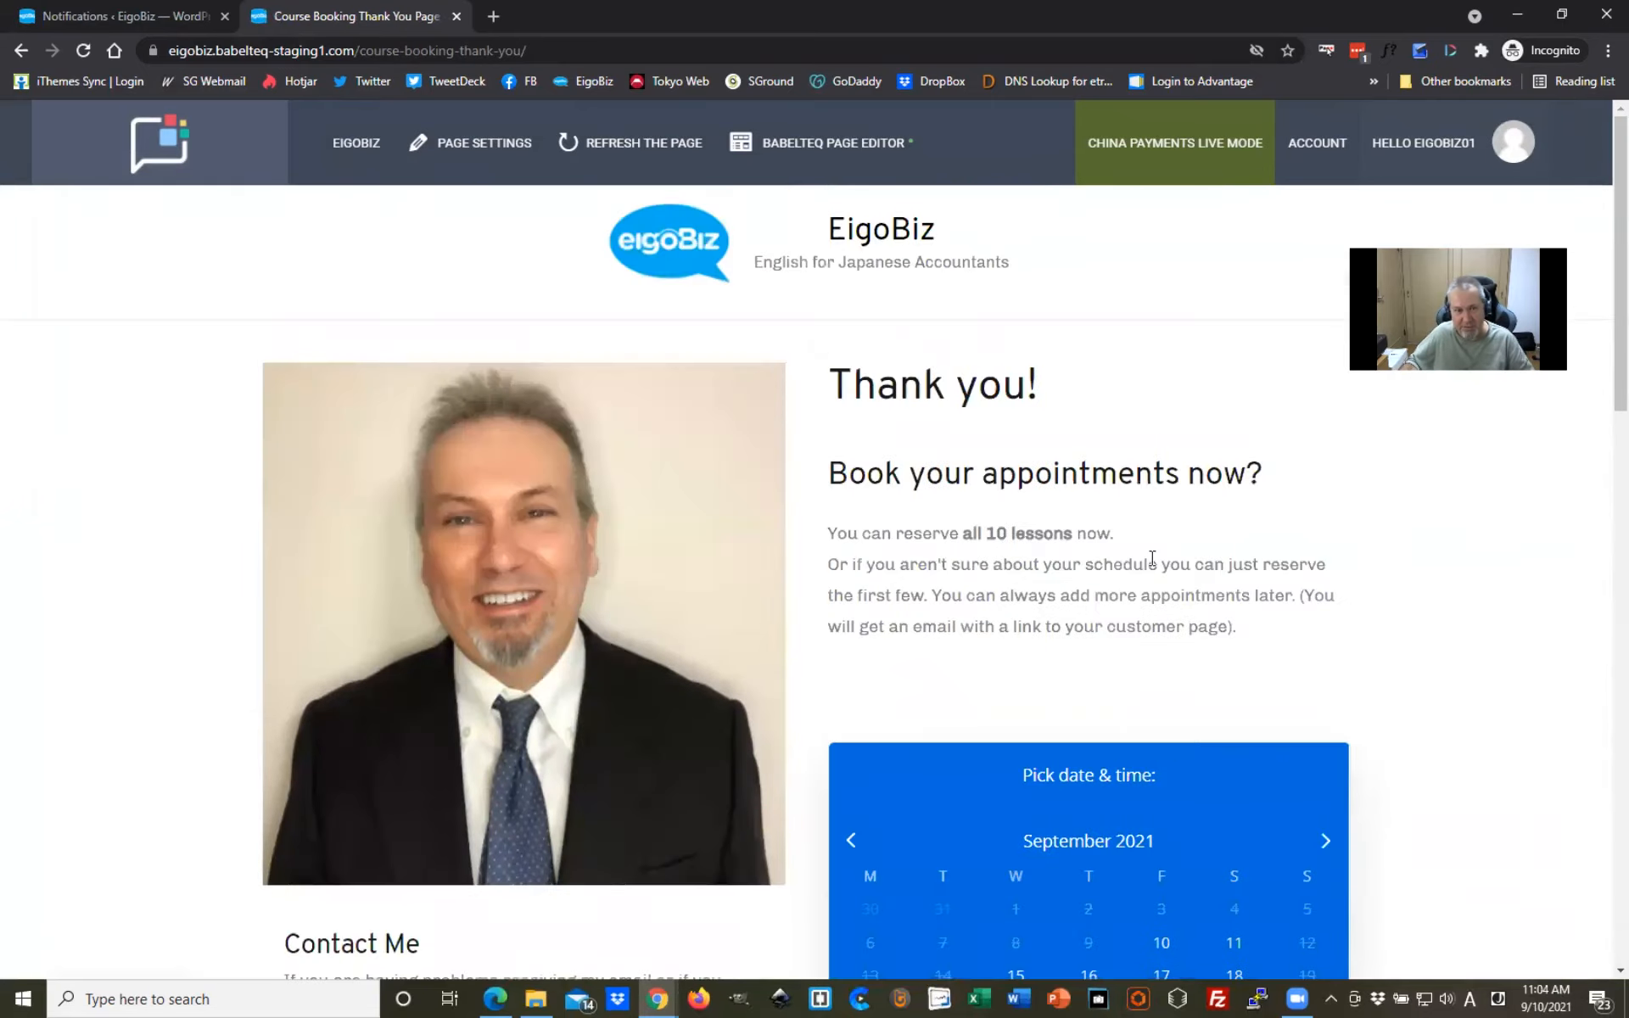
Step: Open the thank-you page in the page editor and delete the date and time booking calendar module
left_click(816, 163)
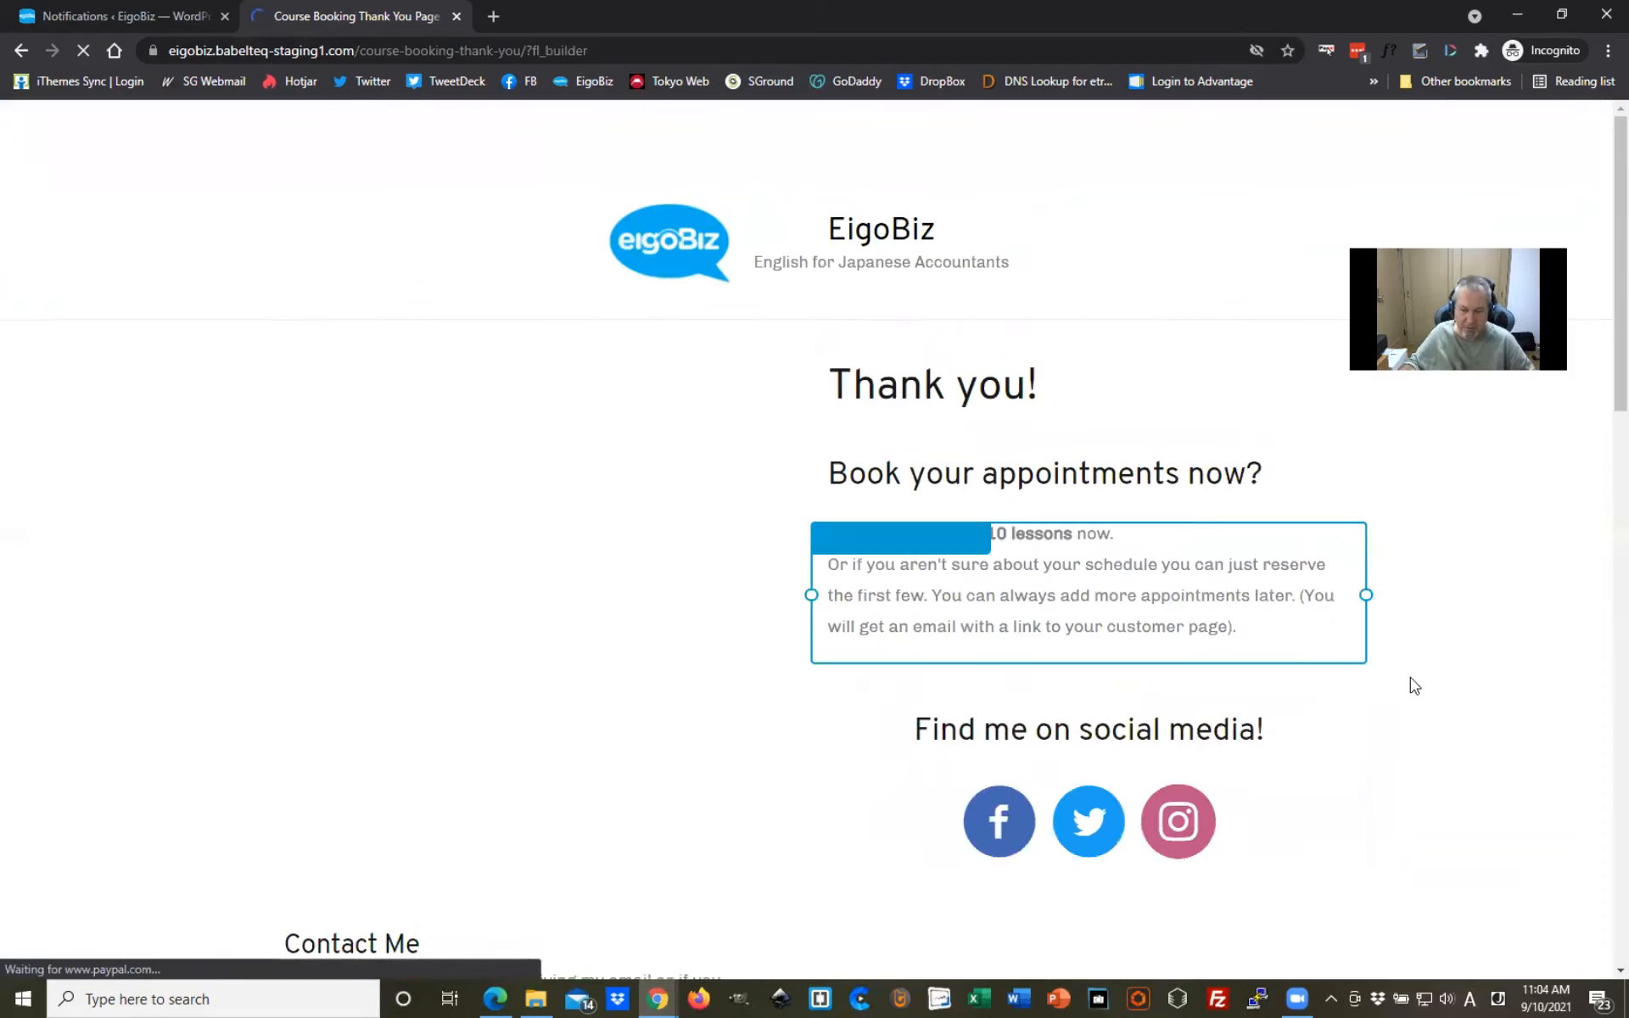
scroll(1424, 679, "down", 3)
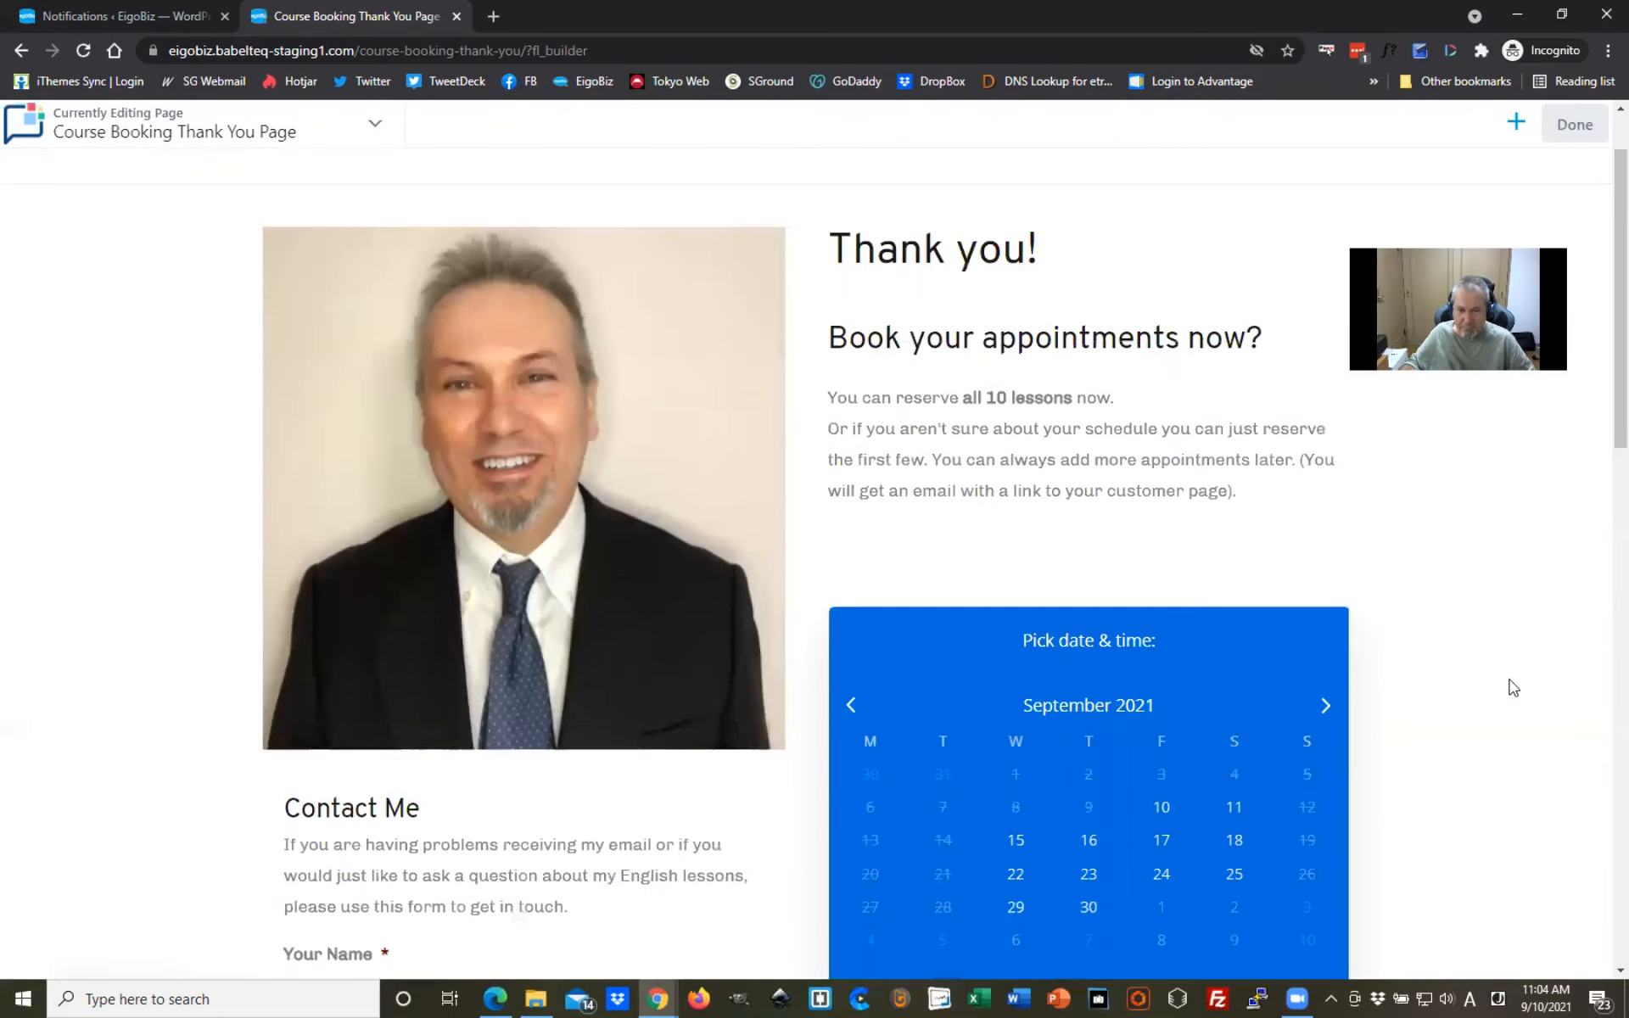
scroll(1511, 684, "down", 3)
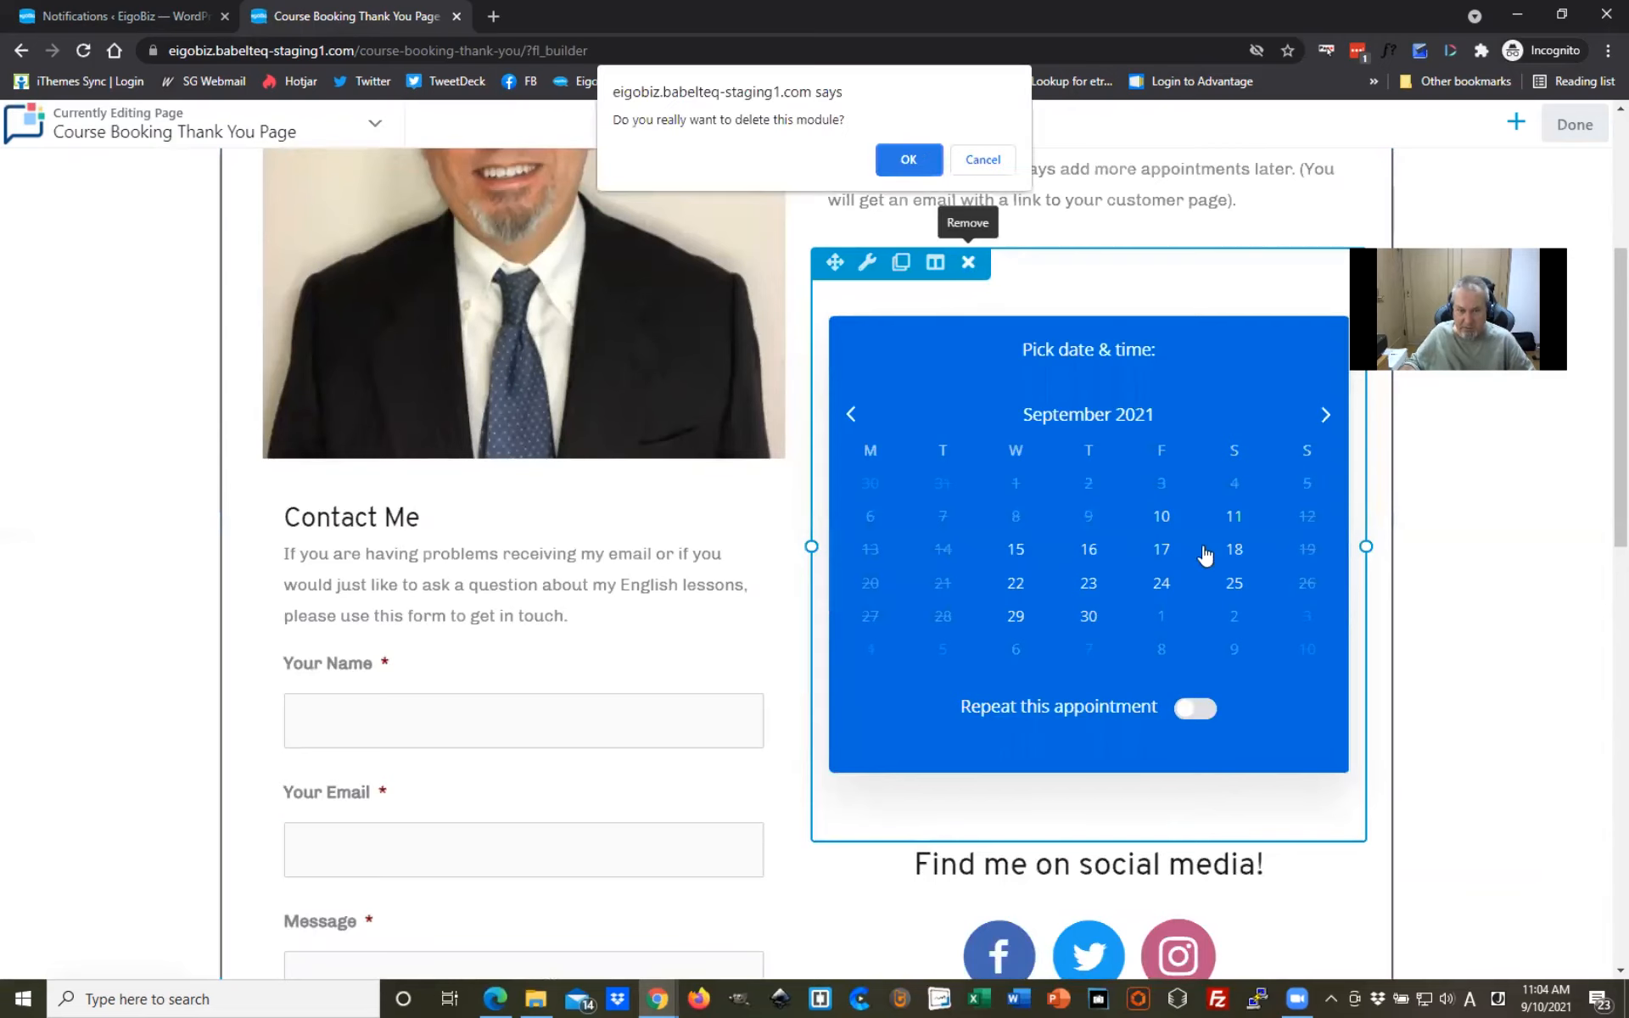
key("Return")
Step: Replace the text under "Book your appointments now?" with "You should have already received an email containing a confirmation of your purchase."
scroll(1295, 675, "up", 5)
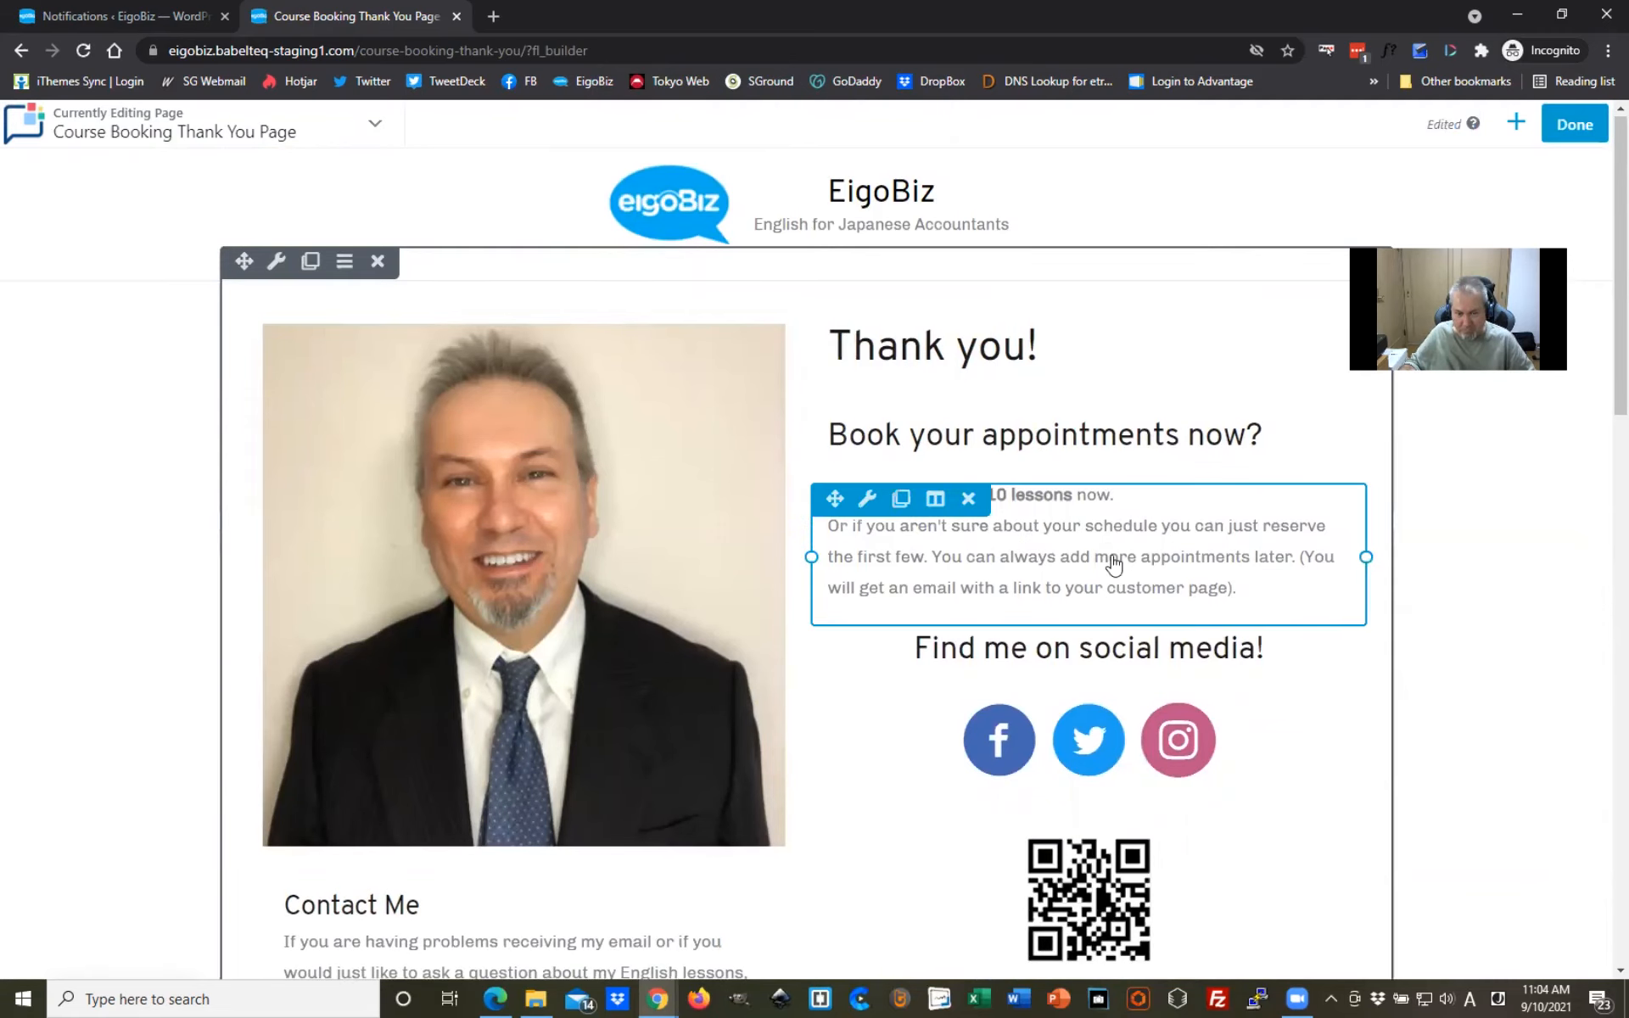
left_click(1114, 562)
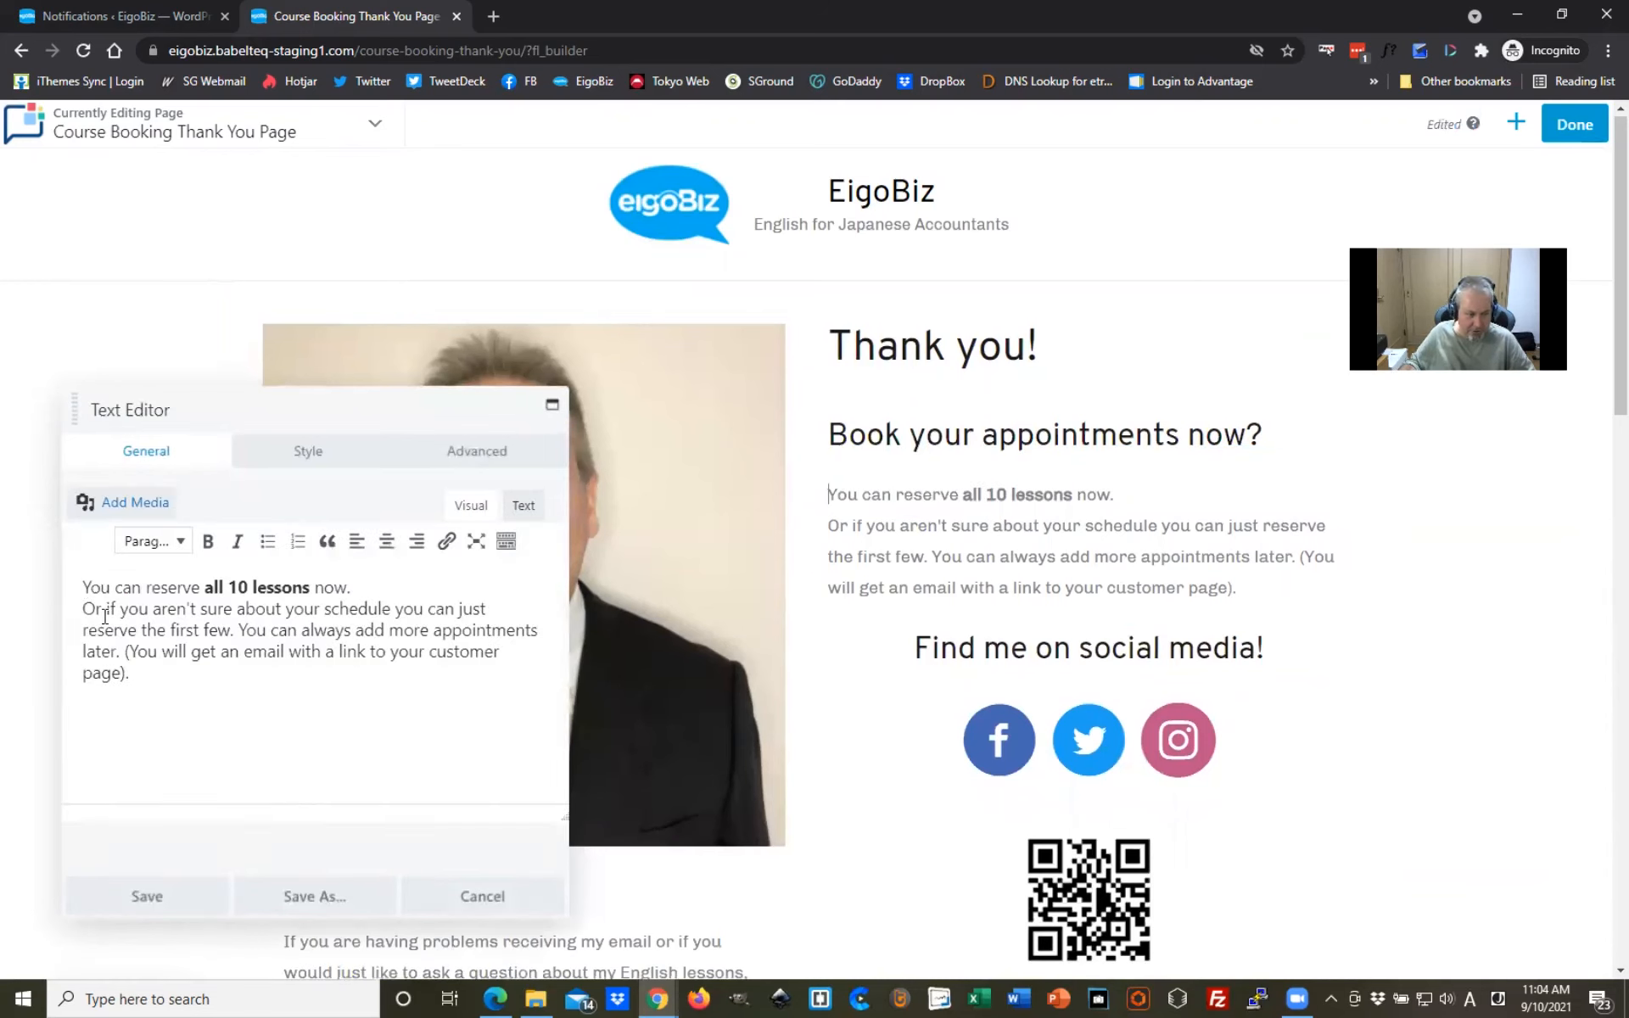
triple_click(142, 681)
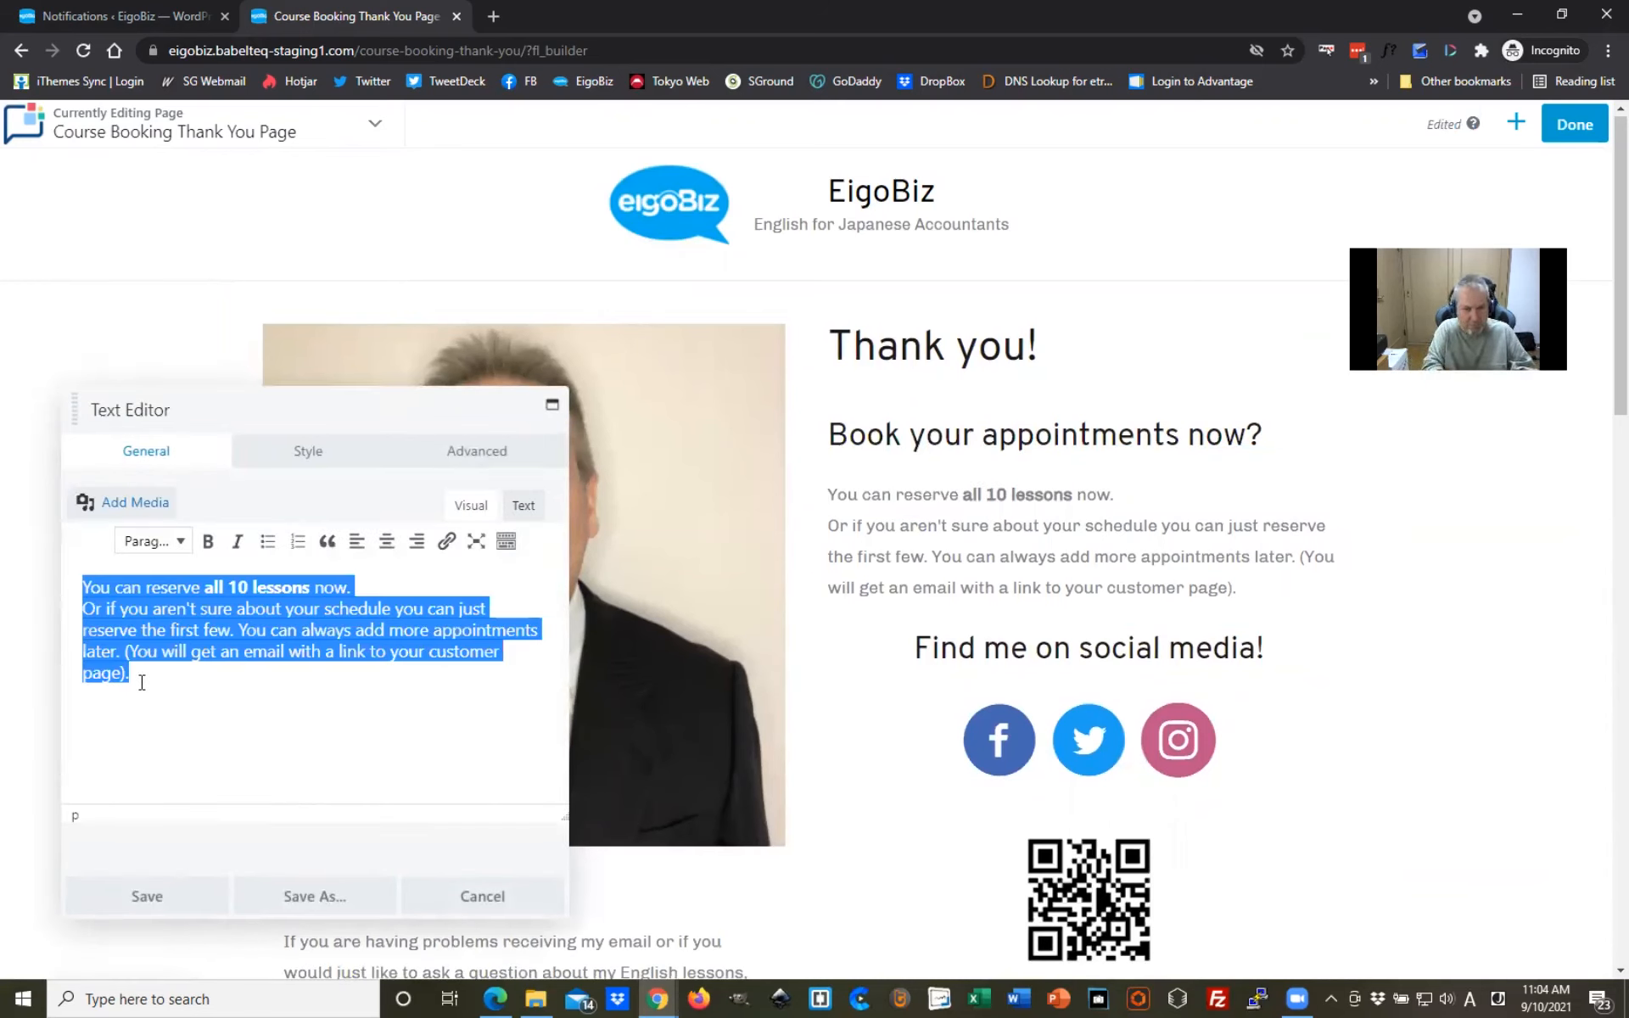
type("You")
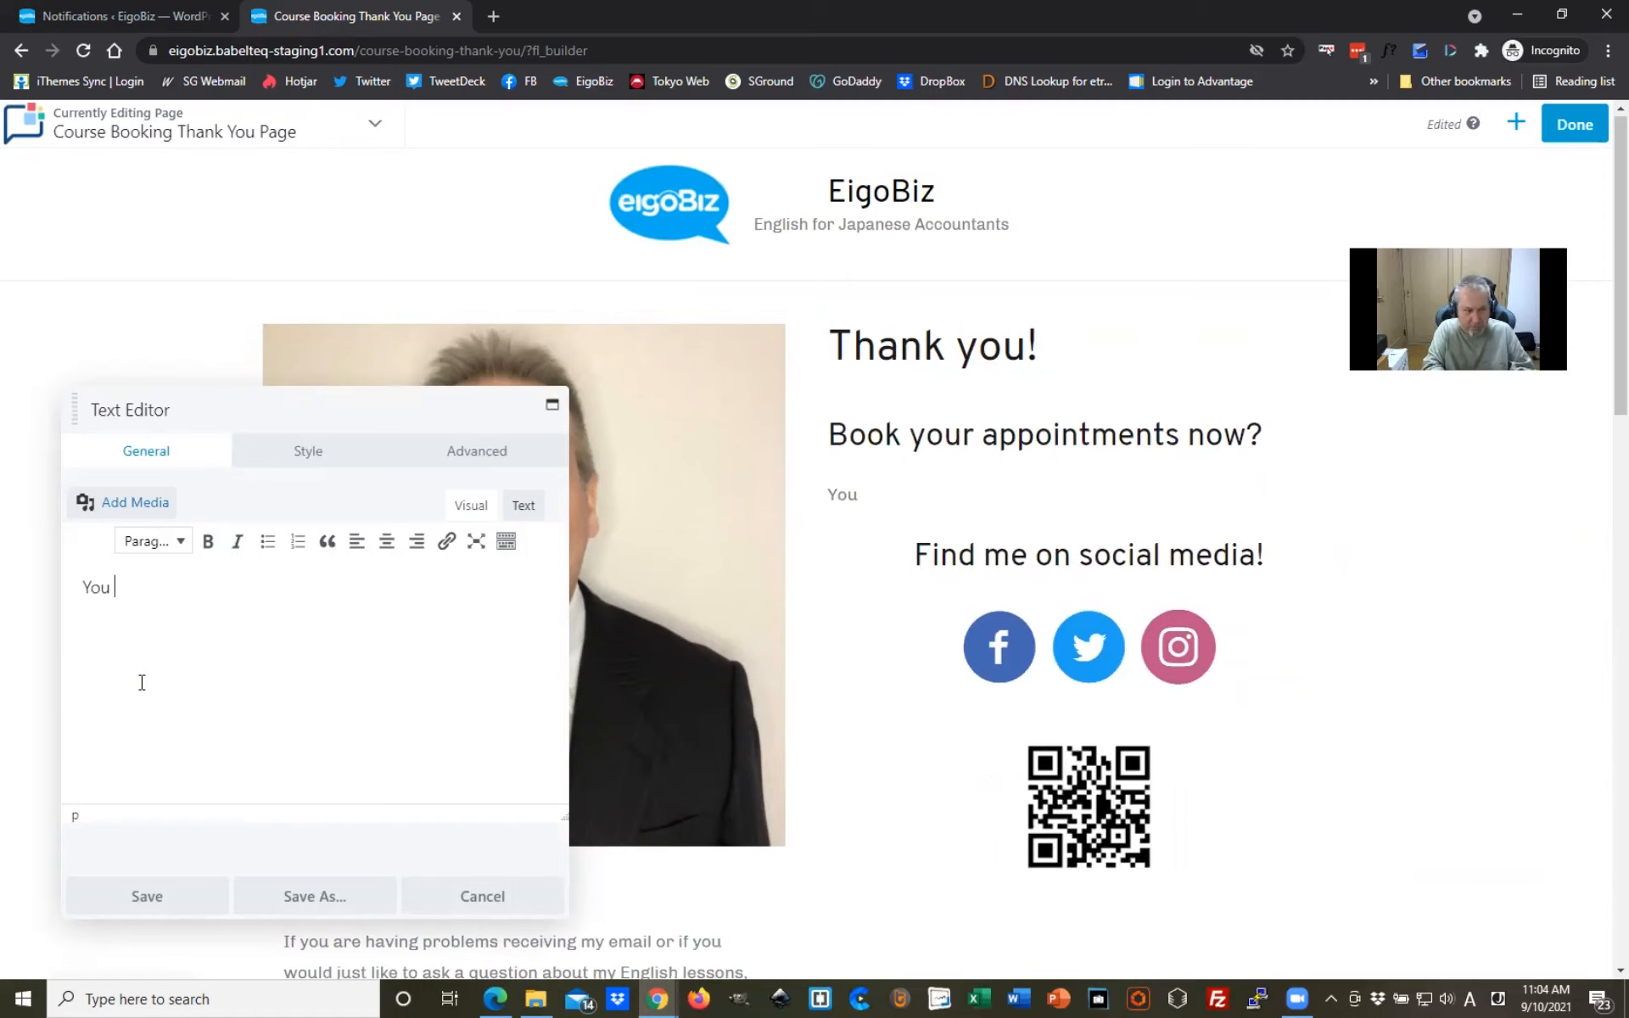
type(" should have")
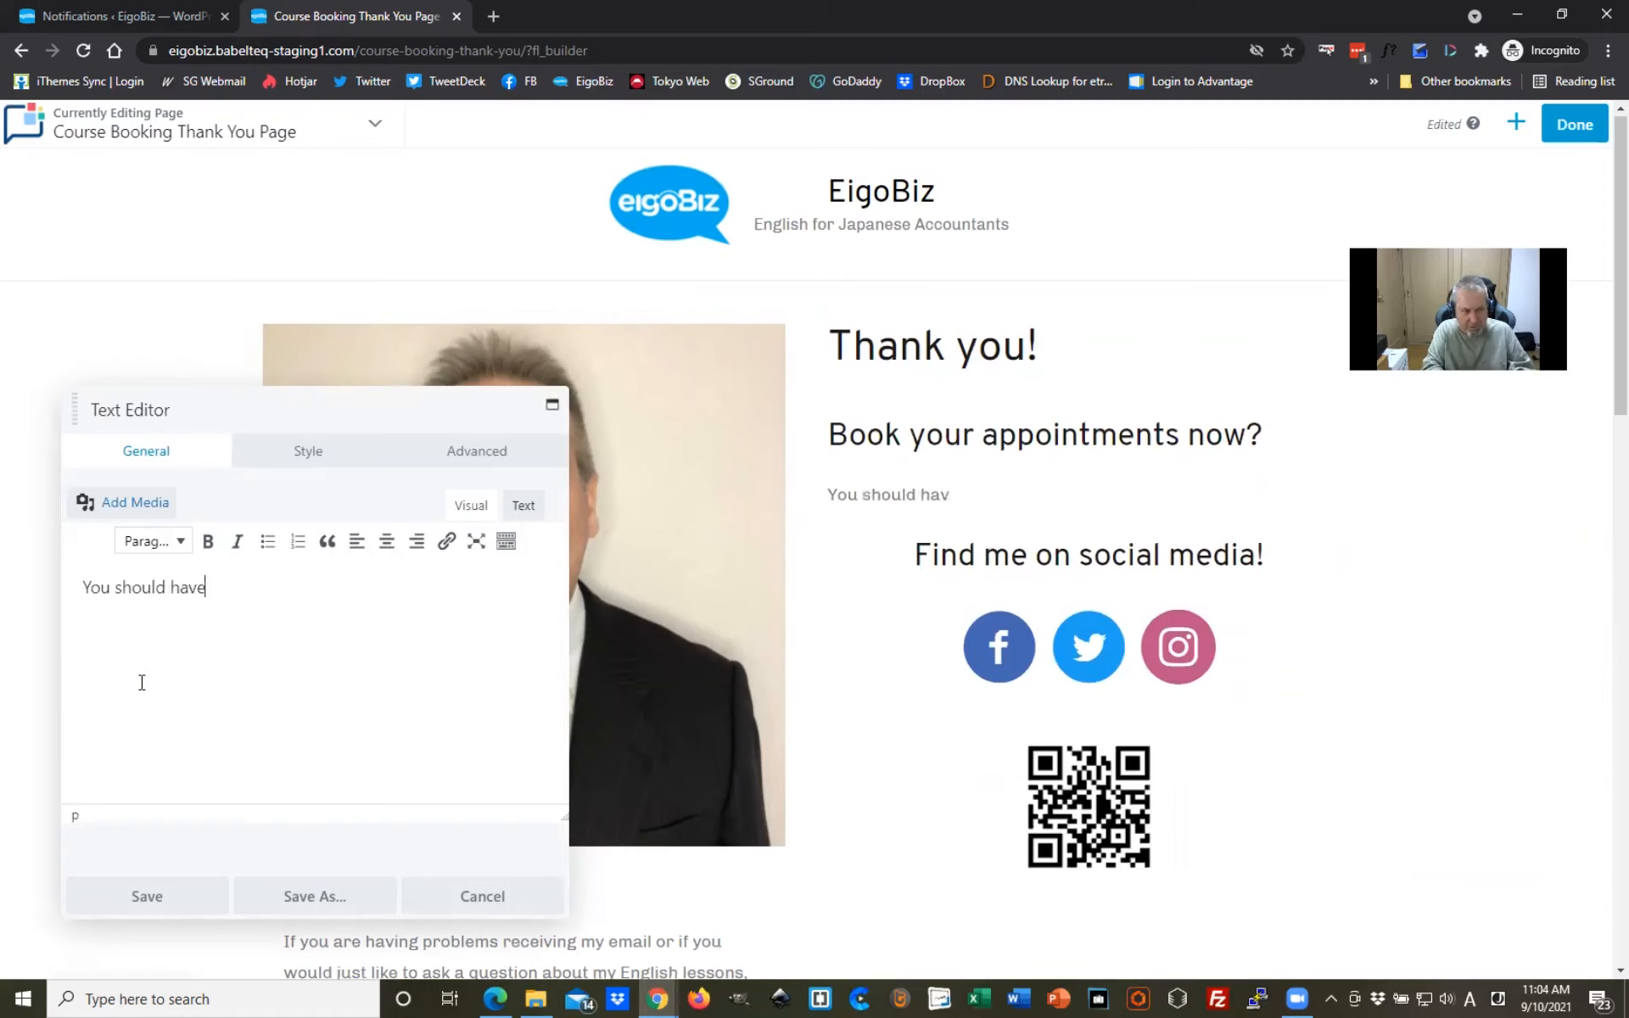
type(" already recei")
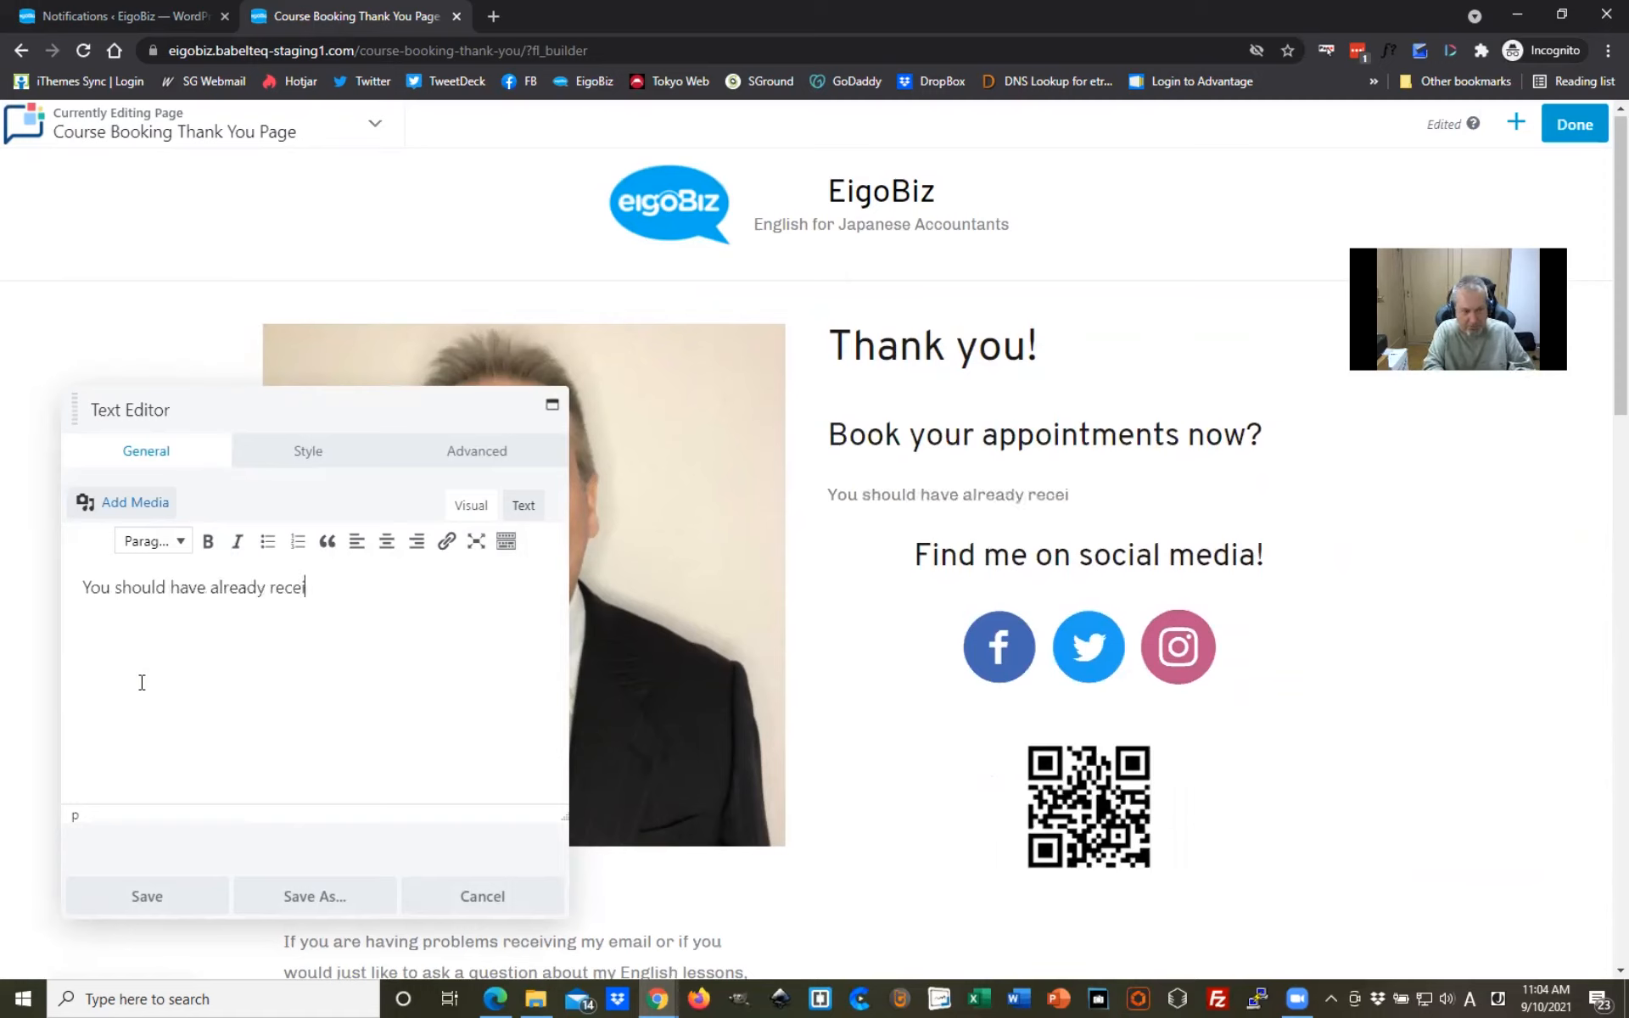
type("ved an em")
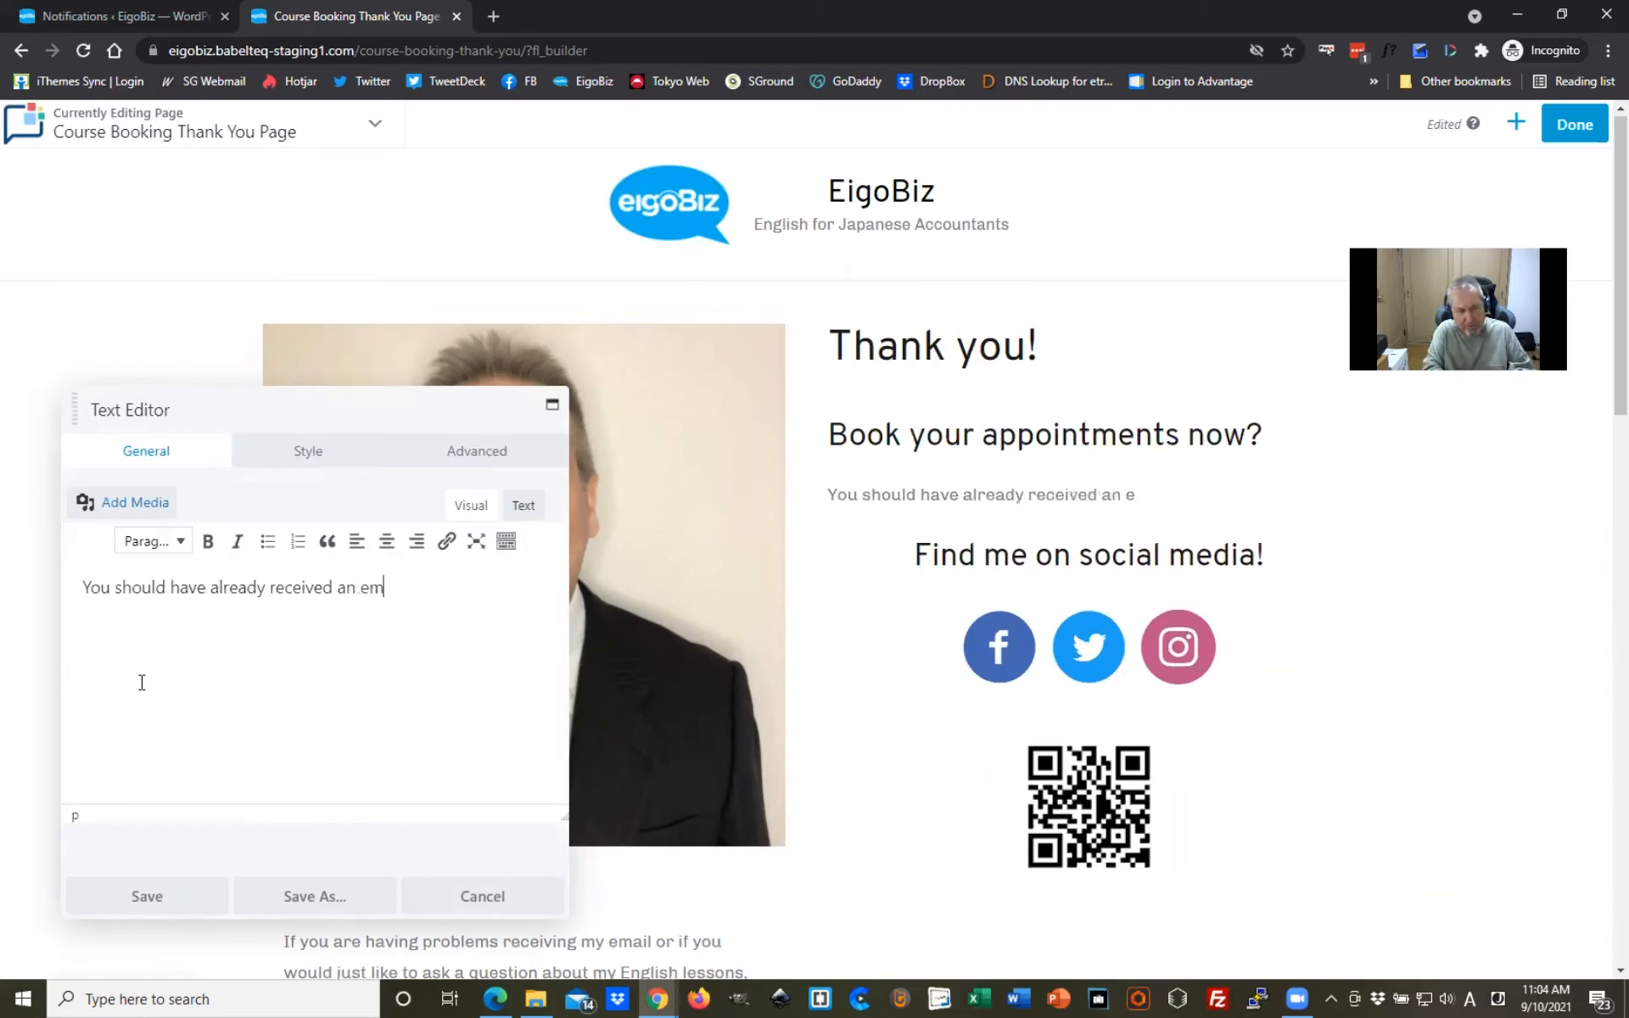
type("ail containing a con")
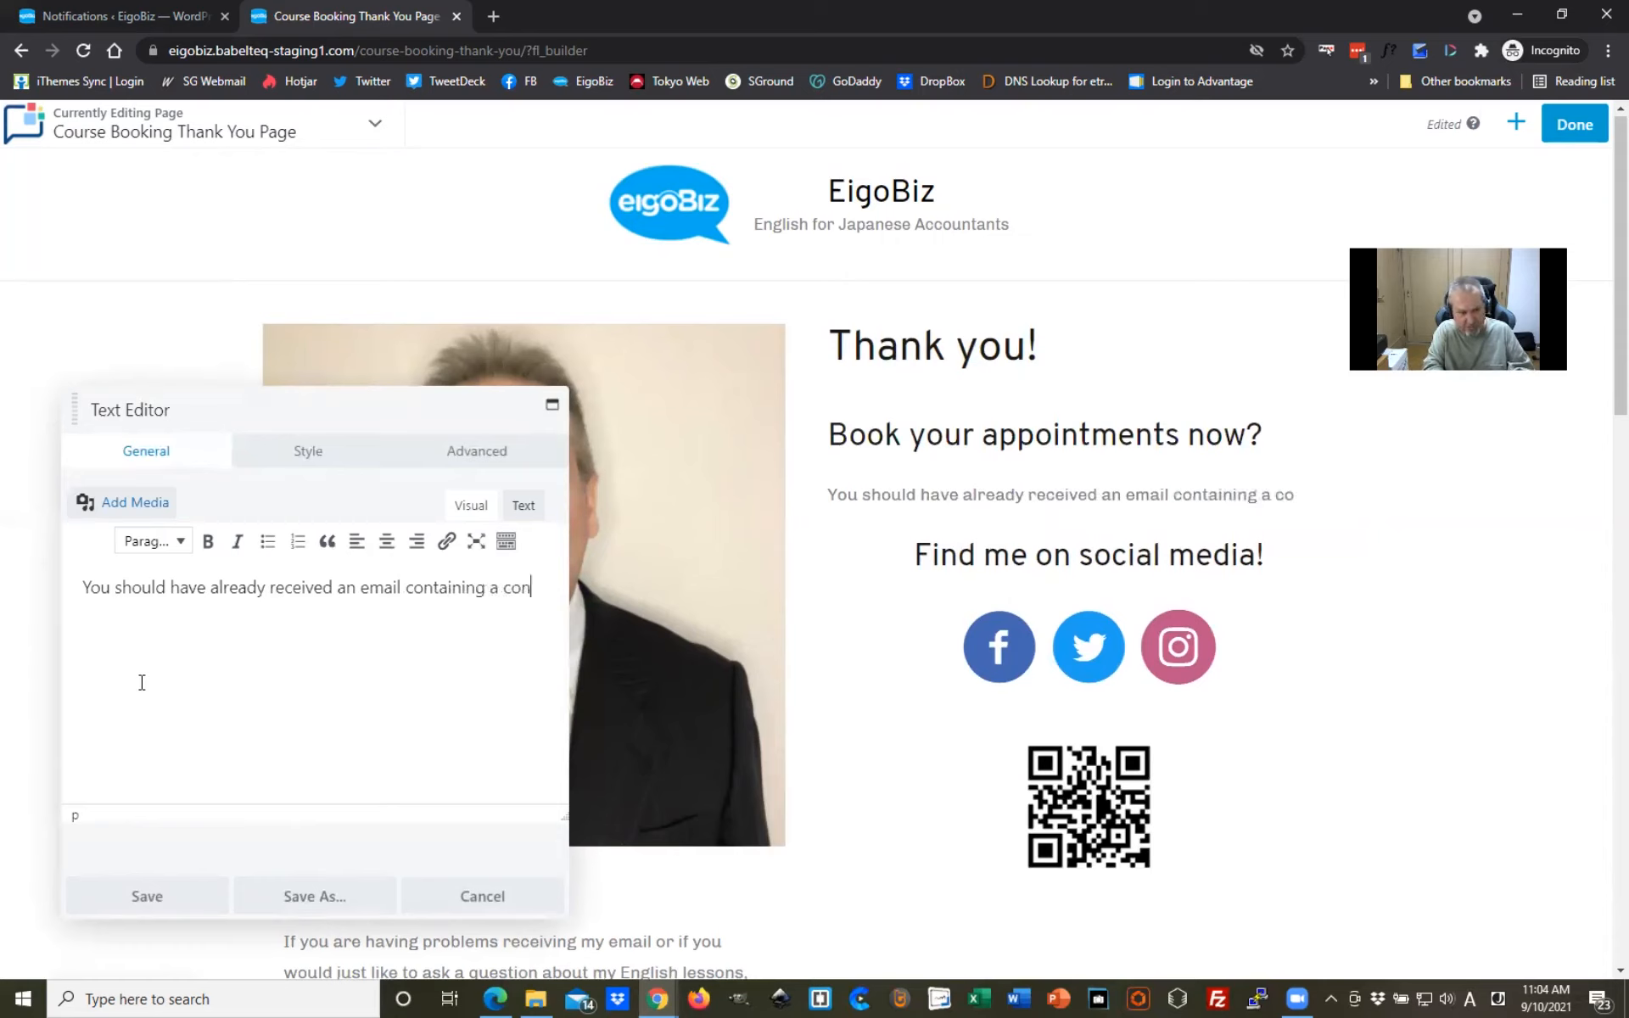
type("firmation of")
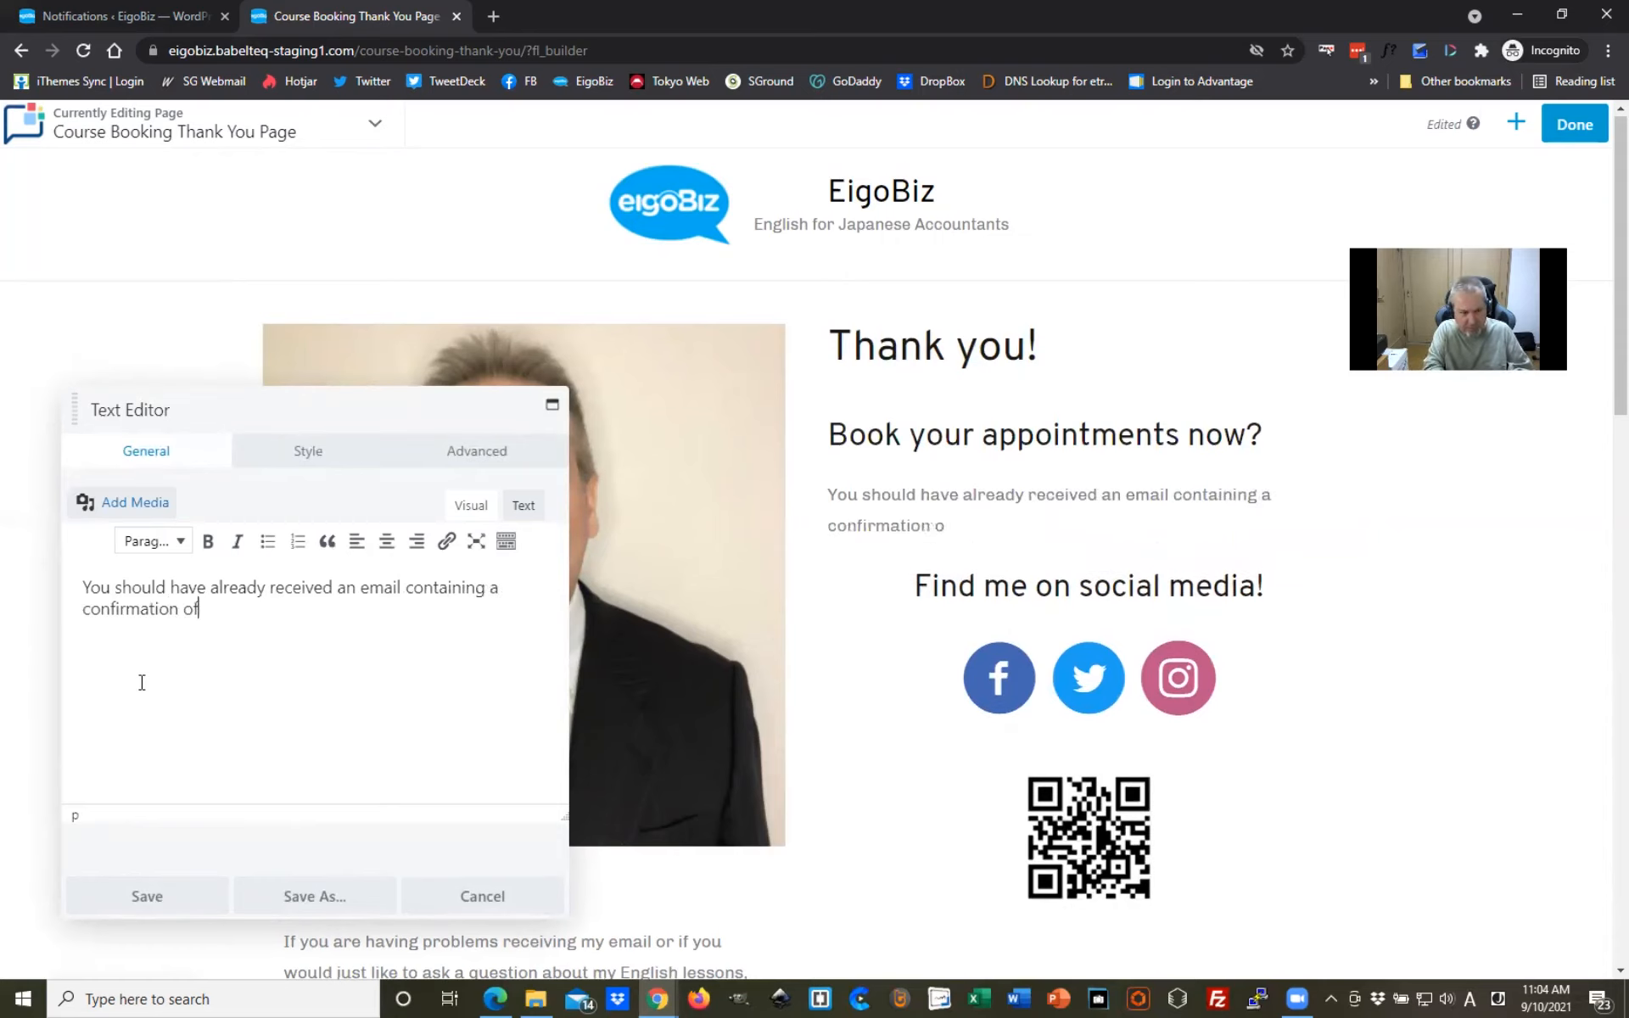
type(" your purchase.")
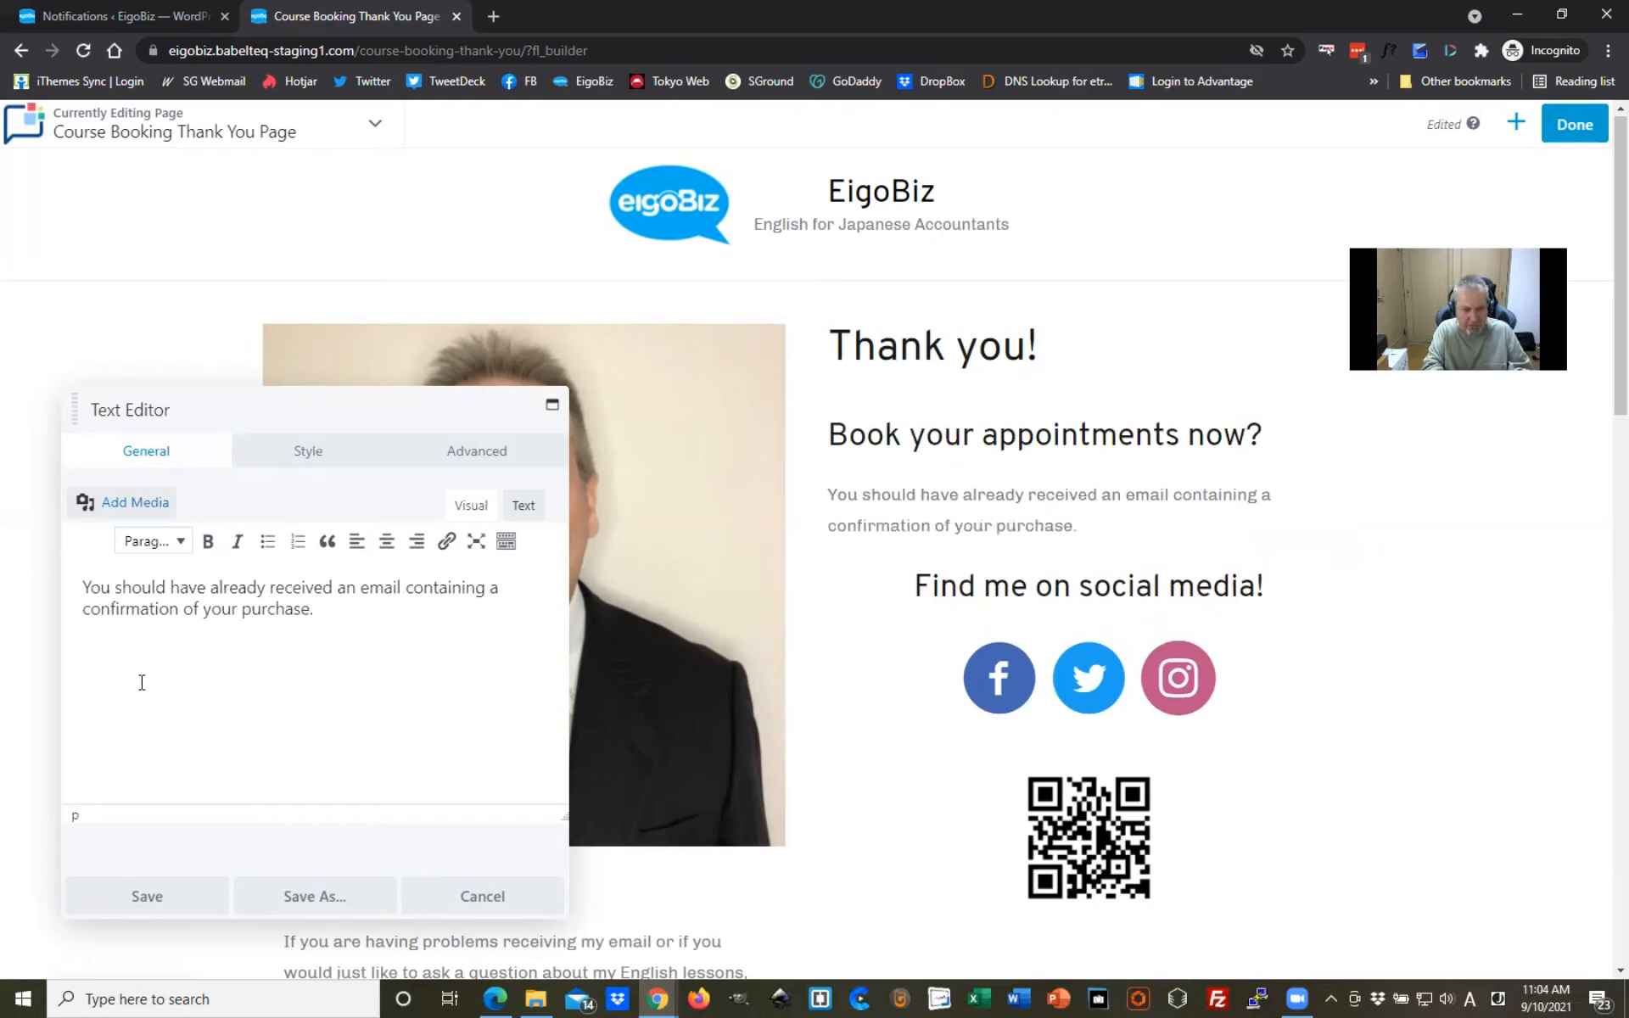
Step: Continue the paragraph with "You can access the Customer Panel from the link in that email."
type(" You can a")
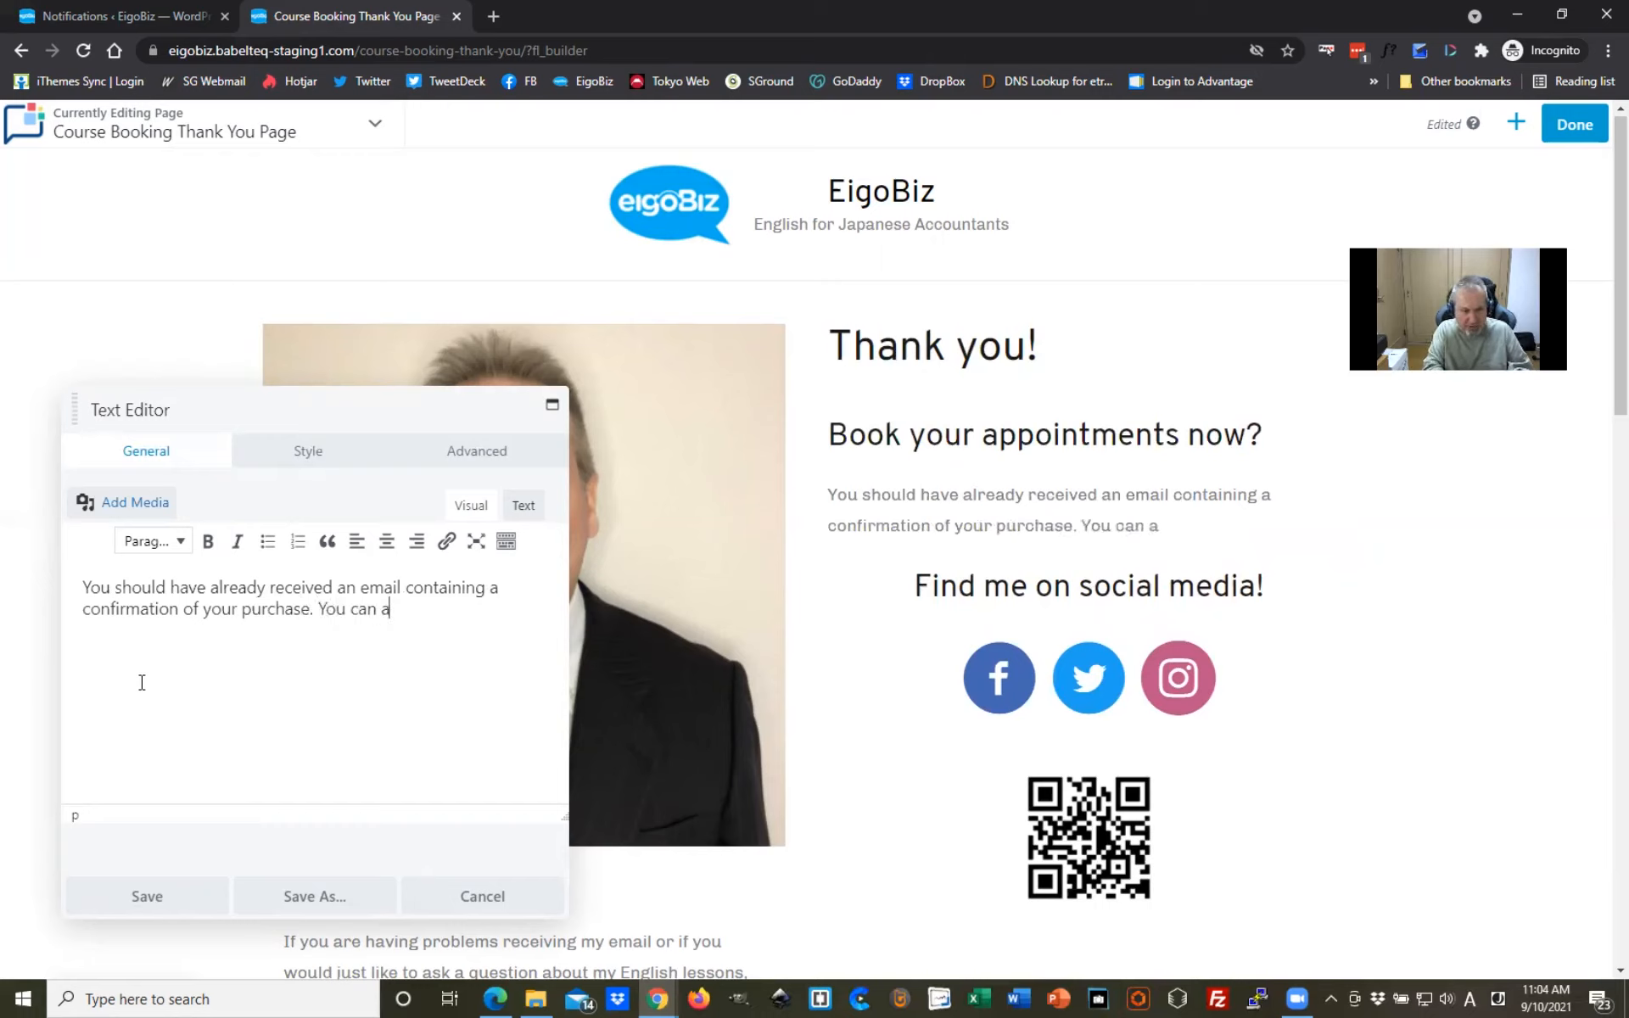
type("ccess the Customer")
type("Panel ")
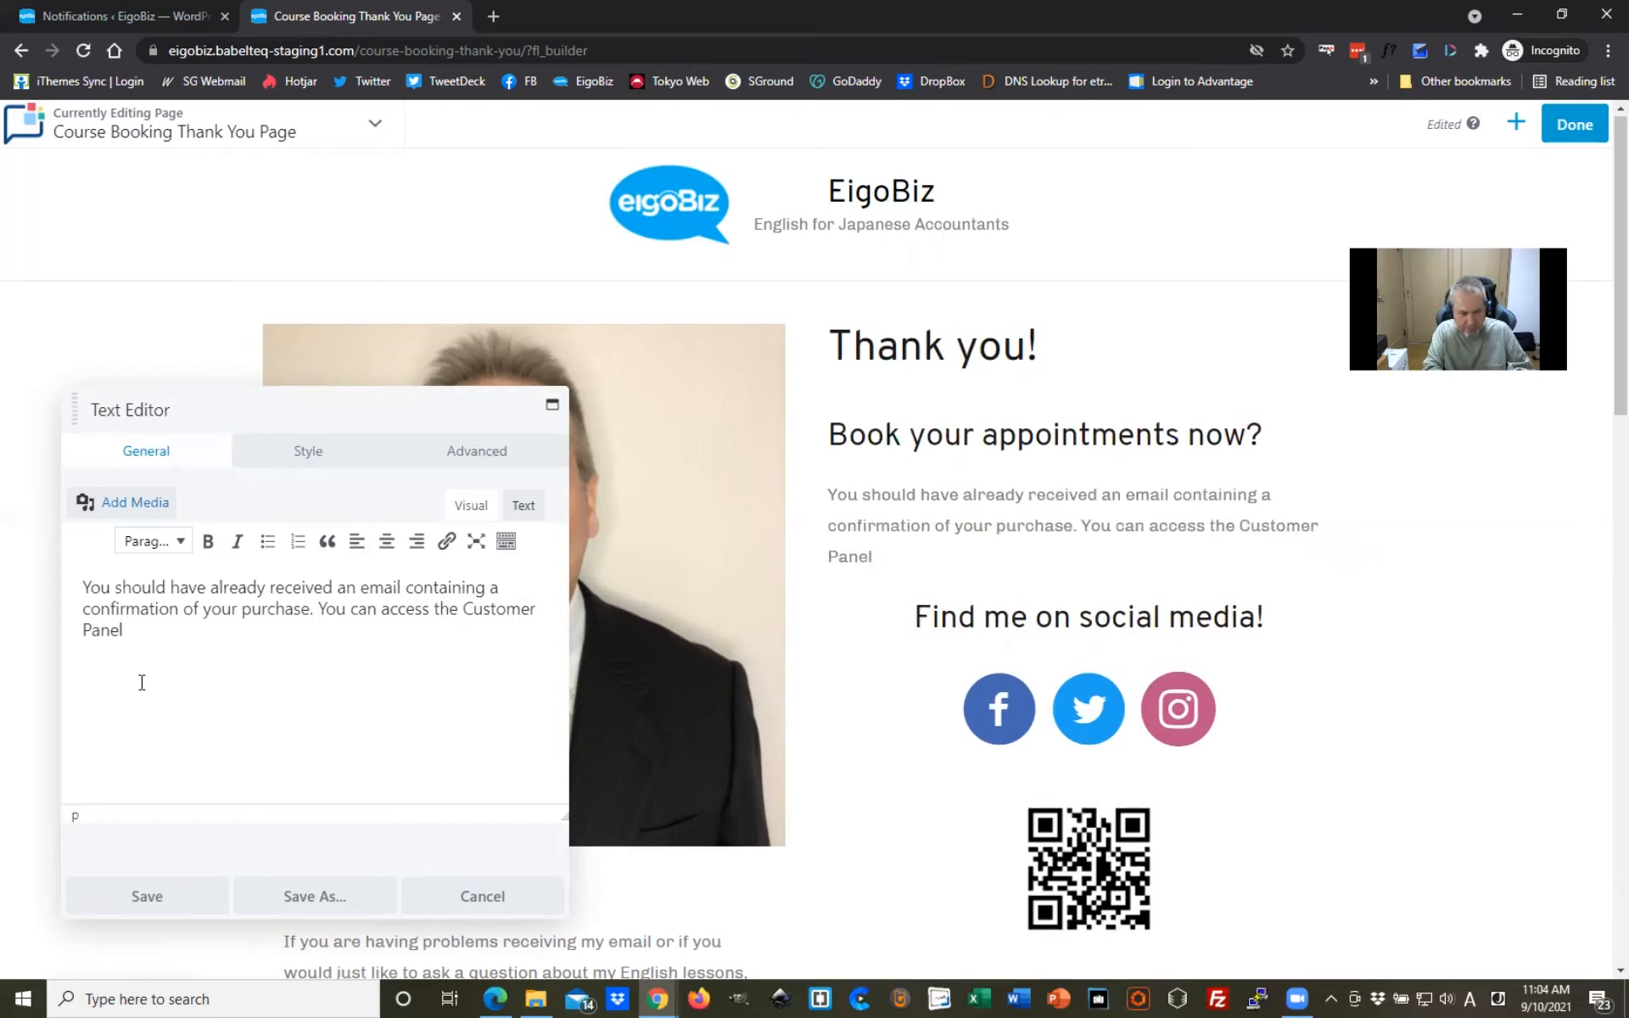
type("from the ")
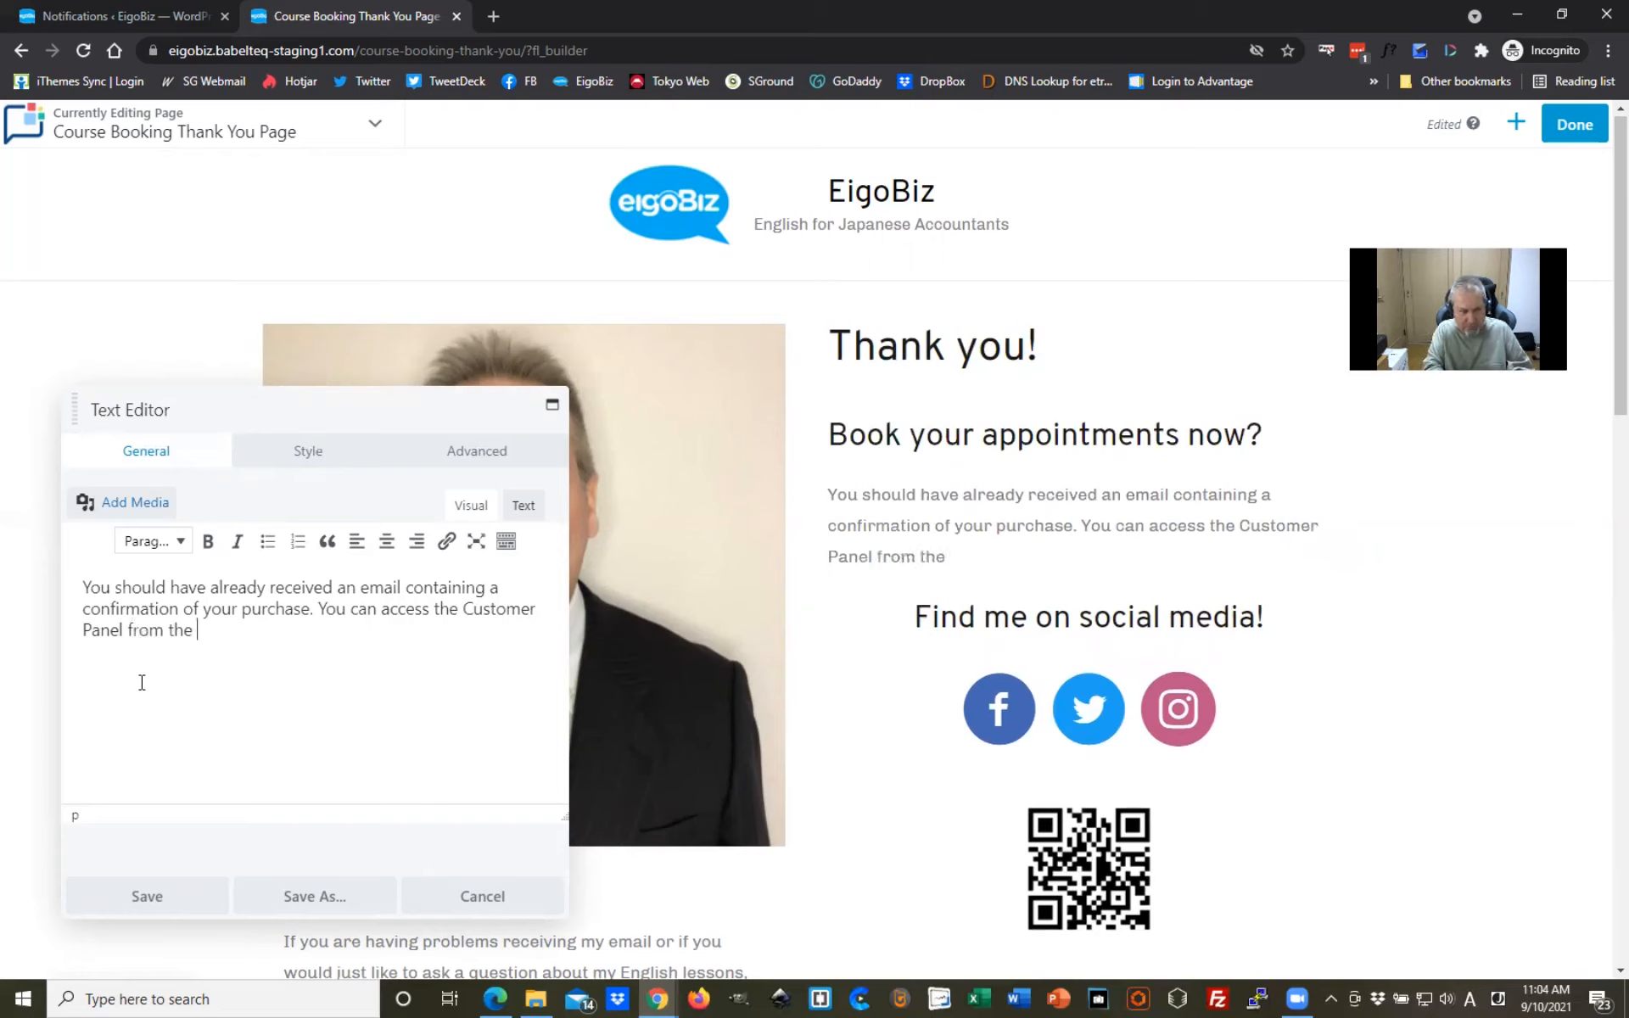
type("link in that email.")
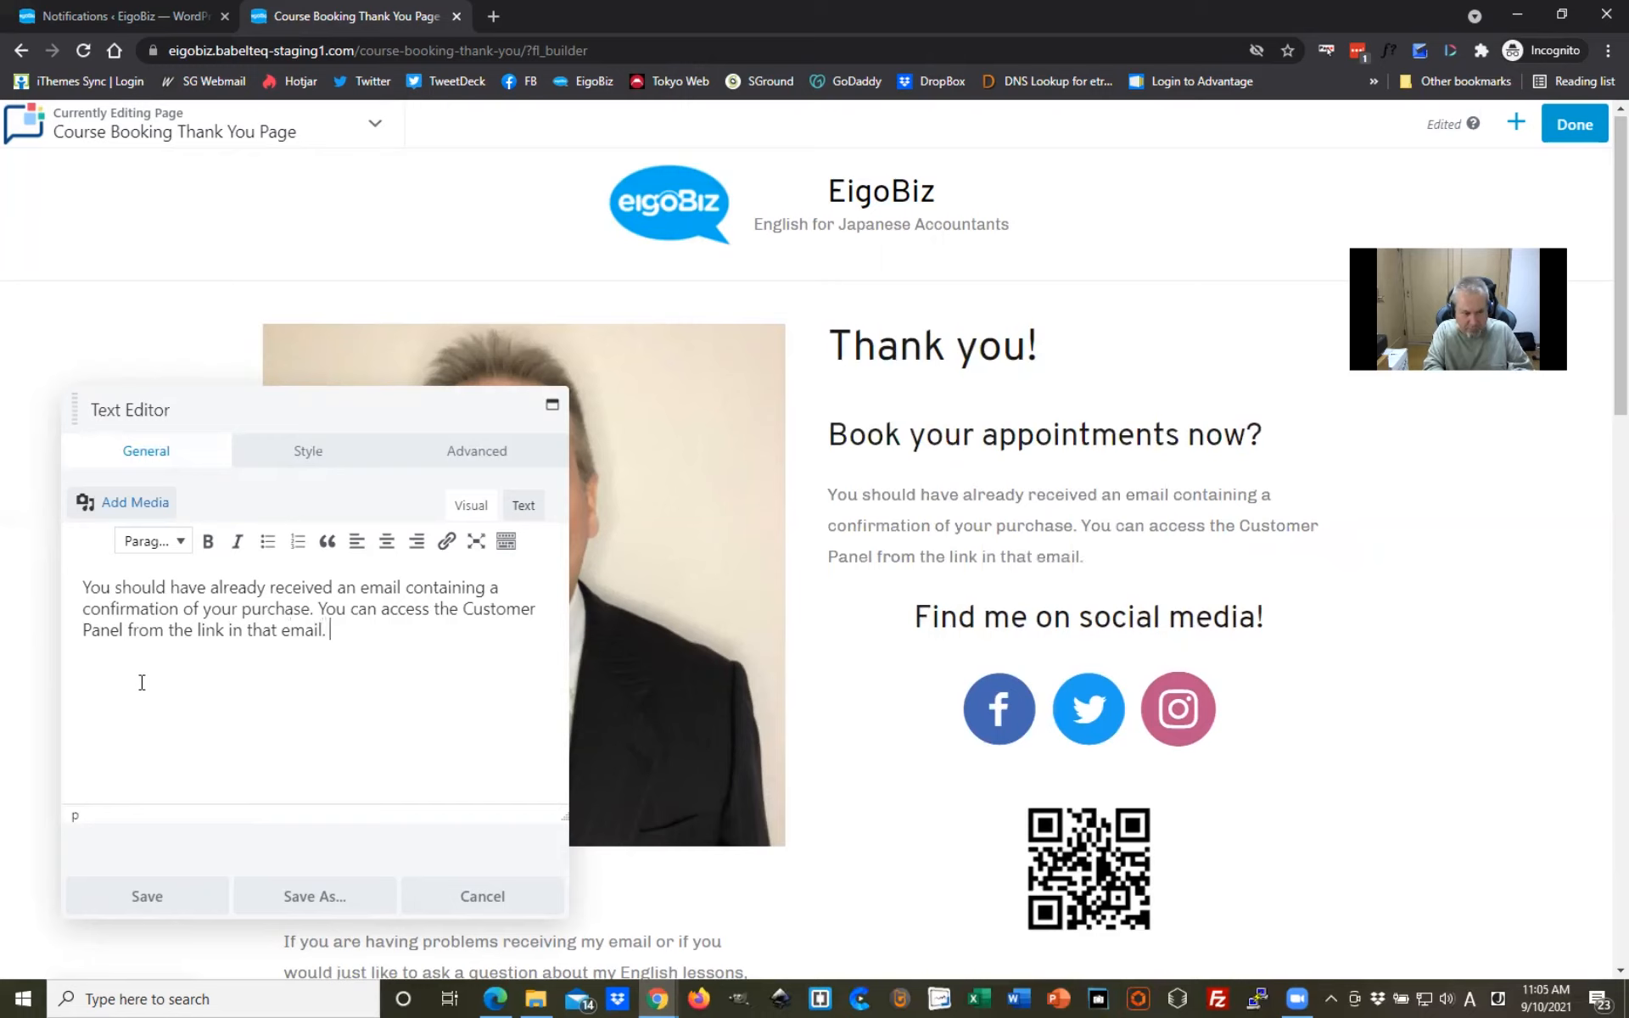
Step: Add "You can also access the Customer Panel from the link at the bottom of this page." and save the text module
type(" Y")
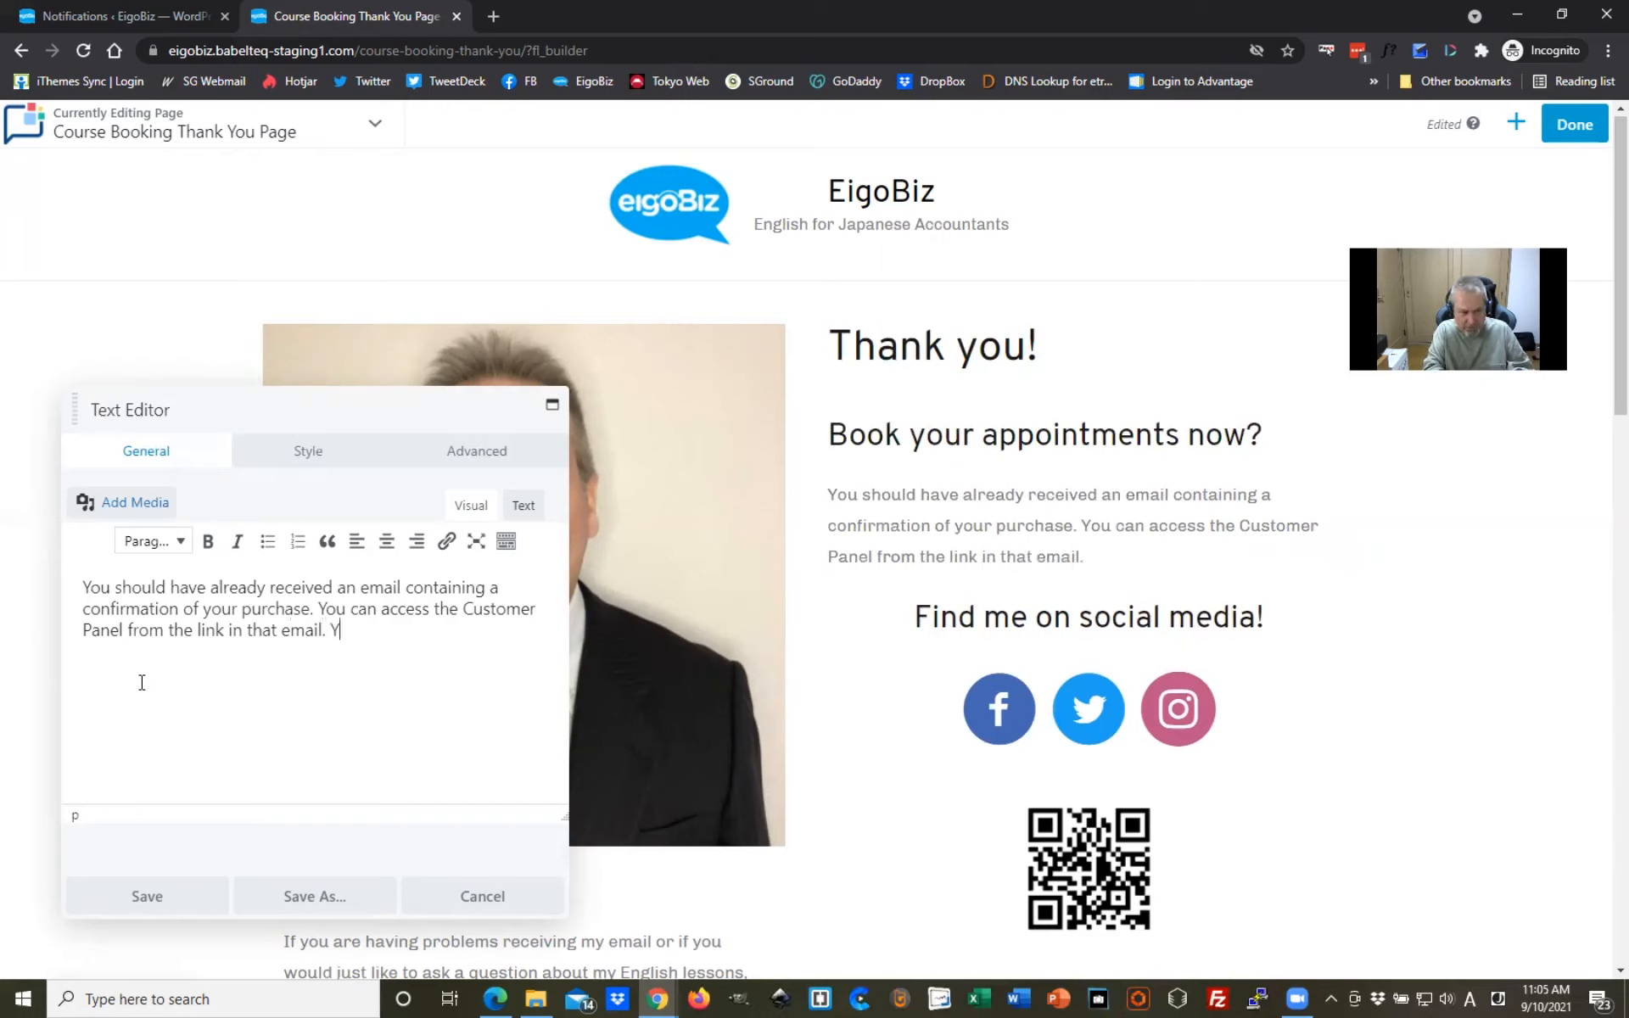
type("ou can als")
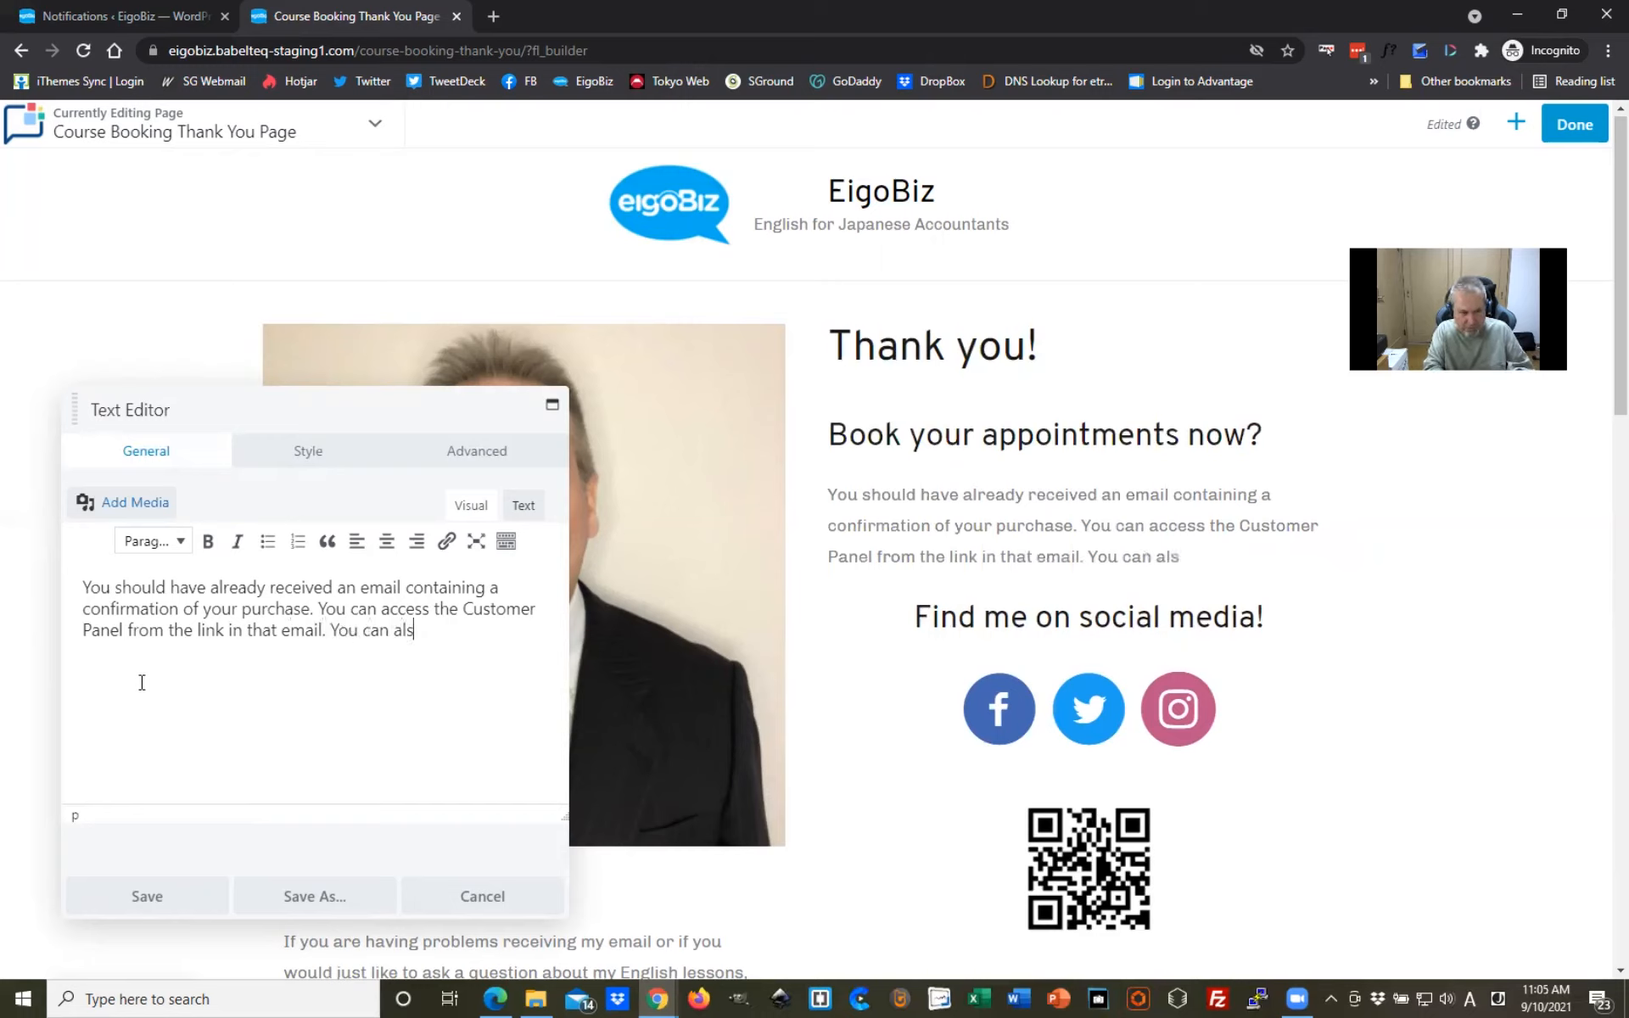
type("o cccess the Customer Panel from the lin")
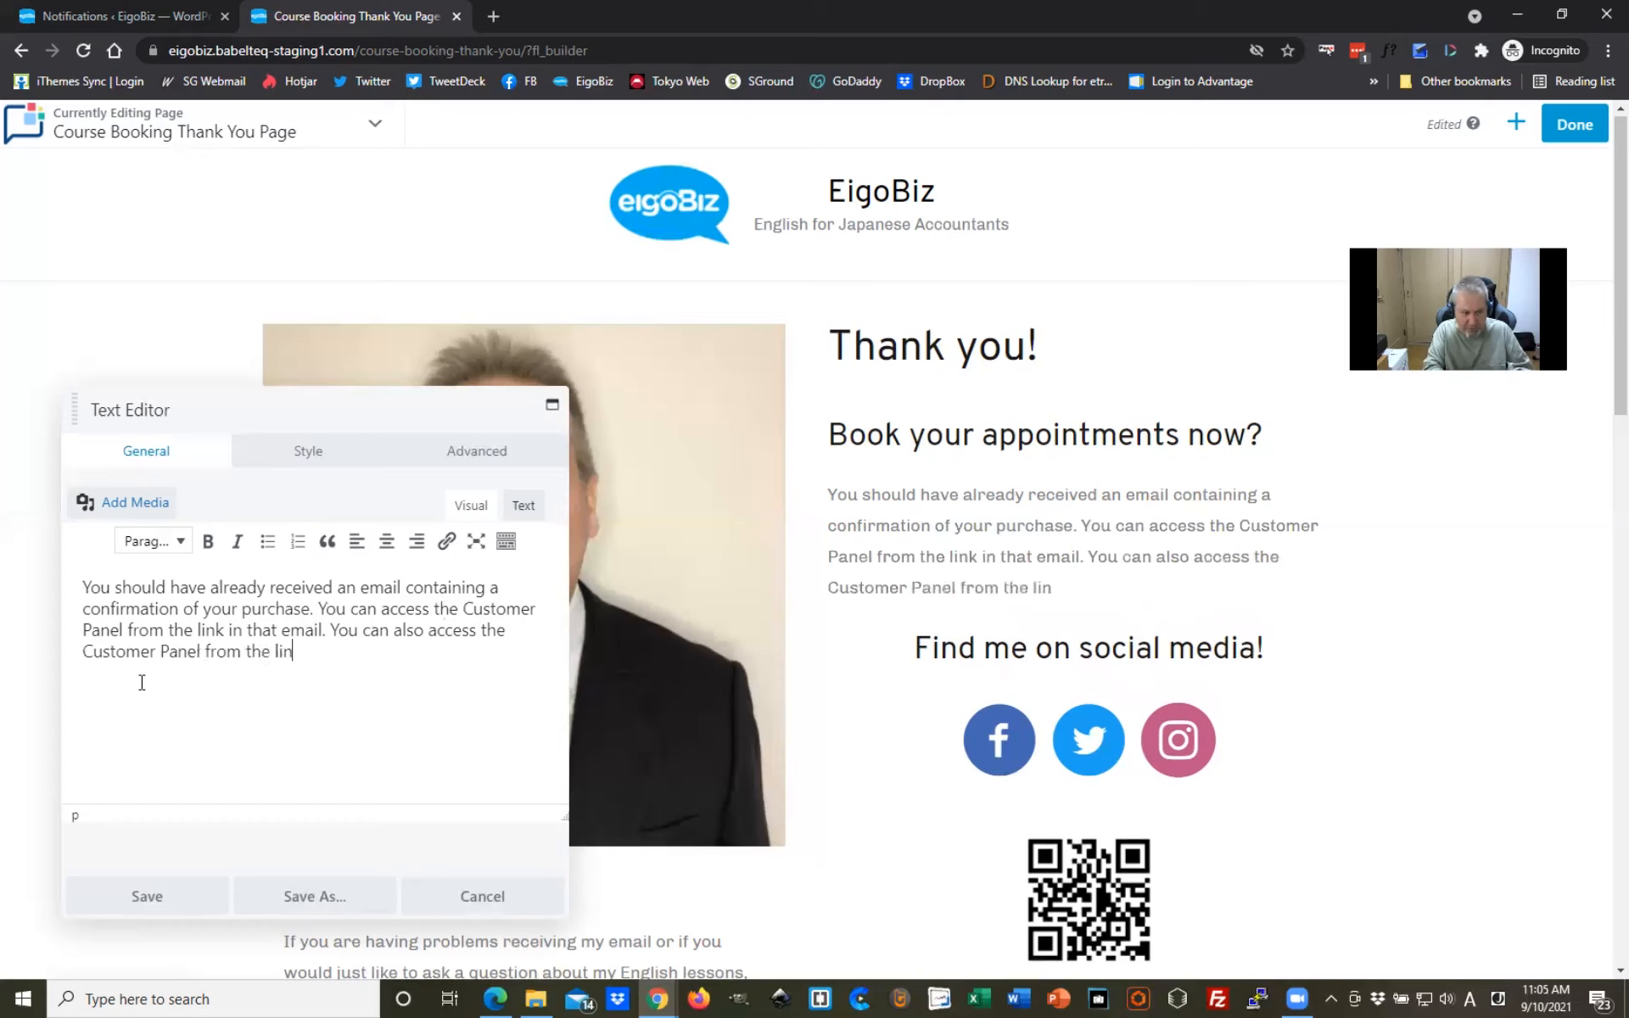
type("k at the b")
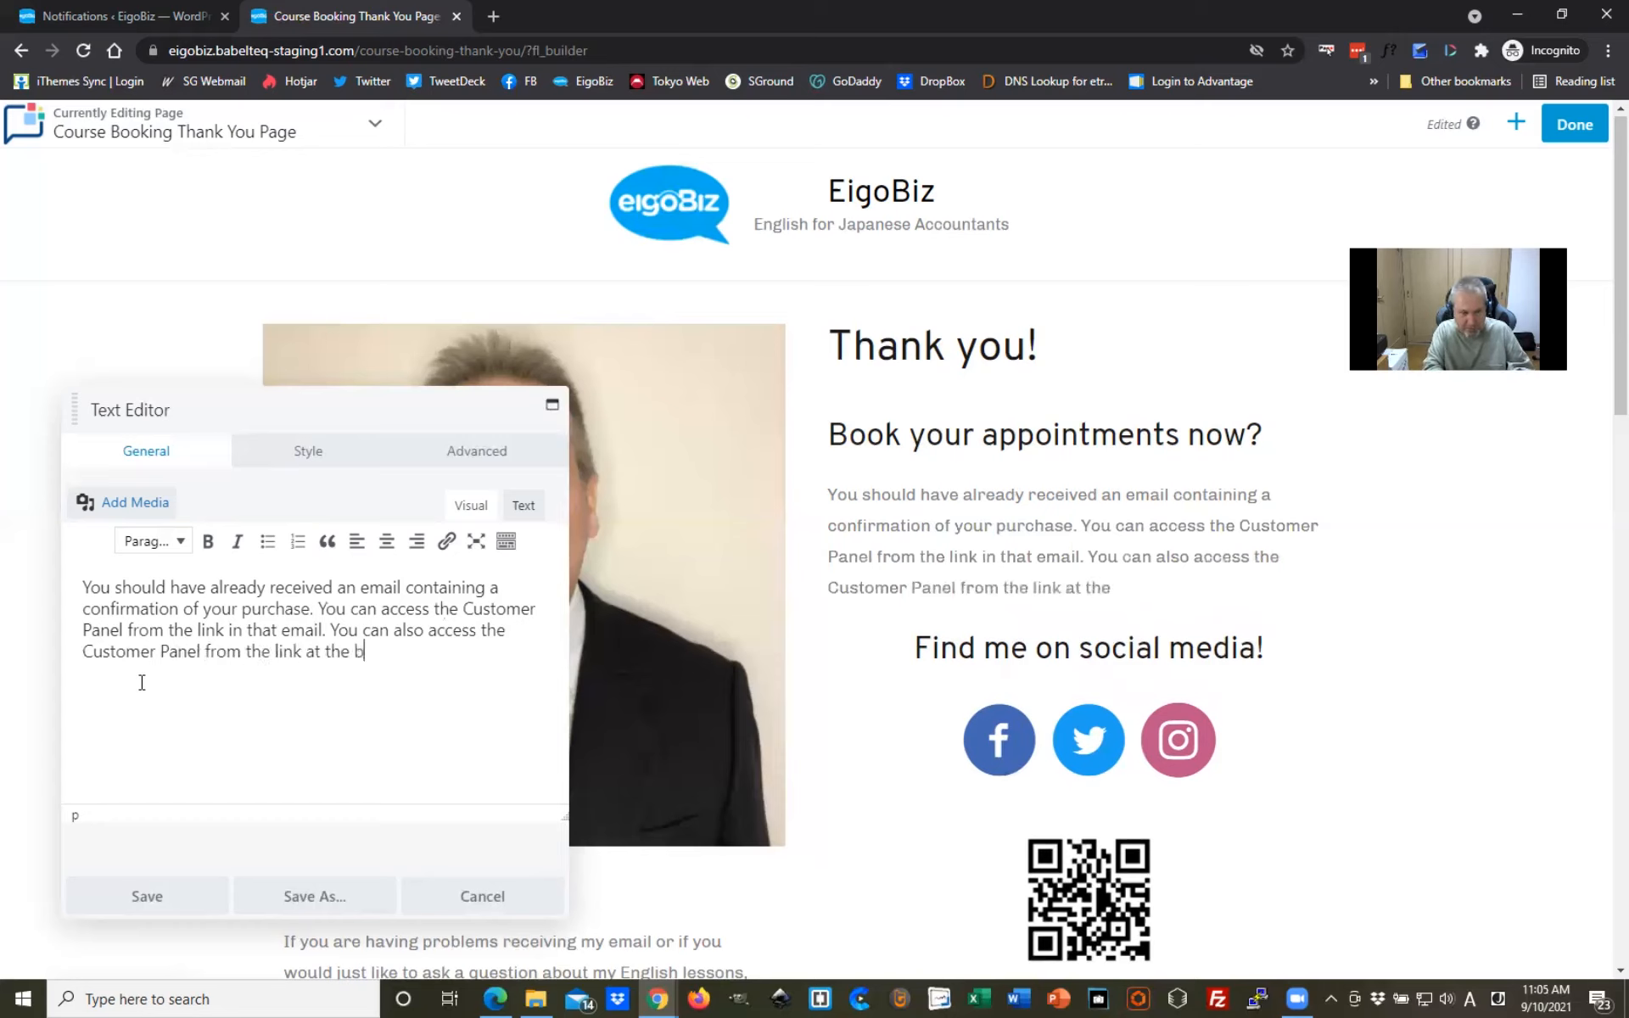
type("ottom of this p")
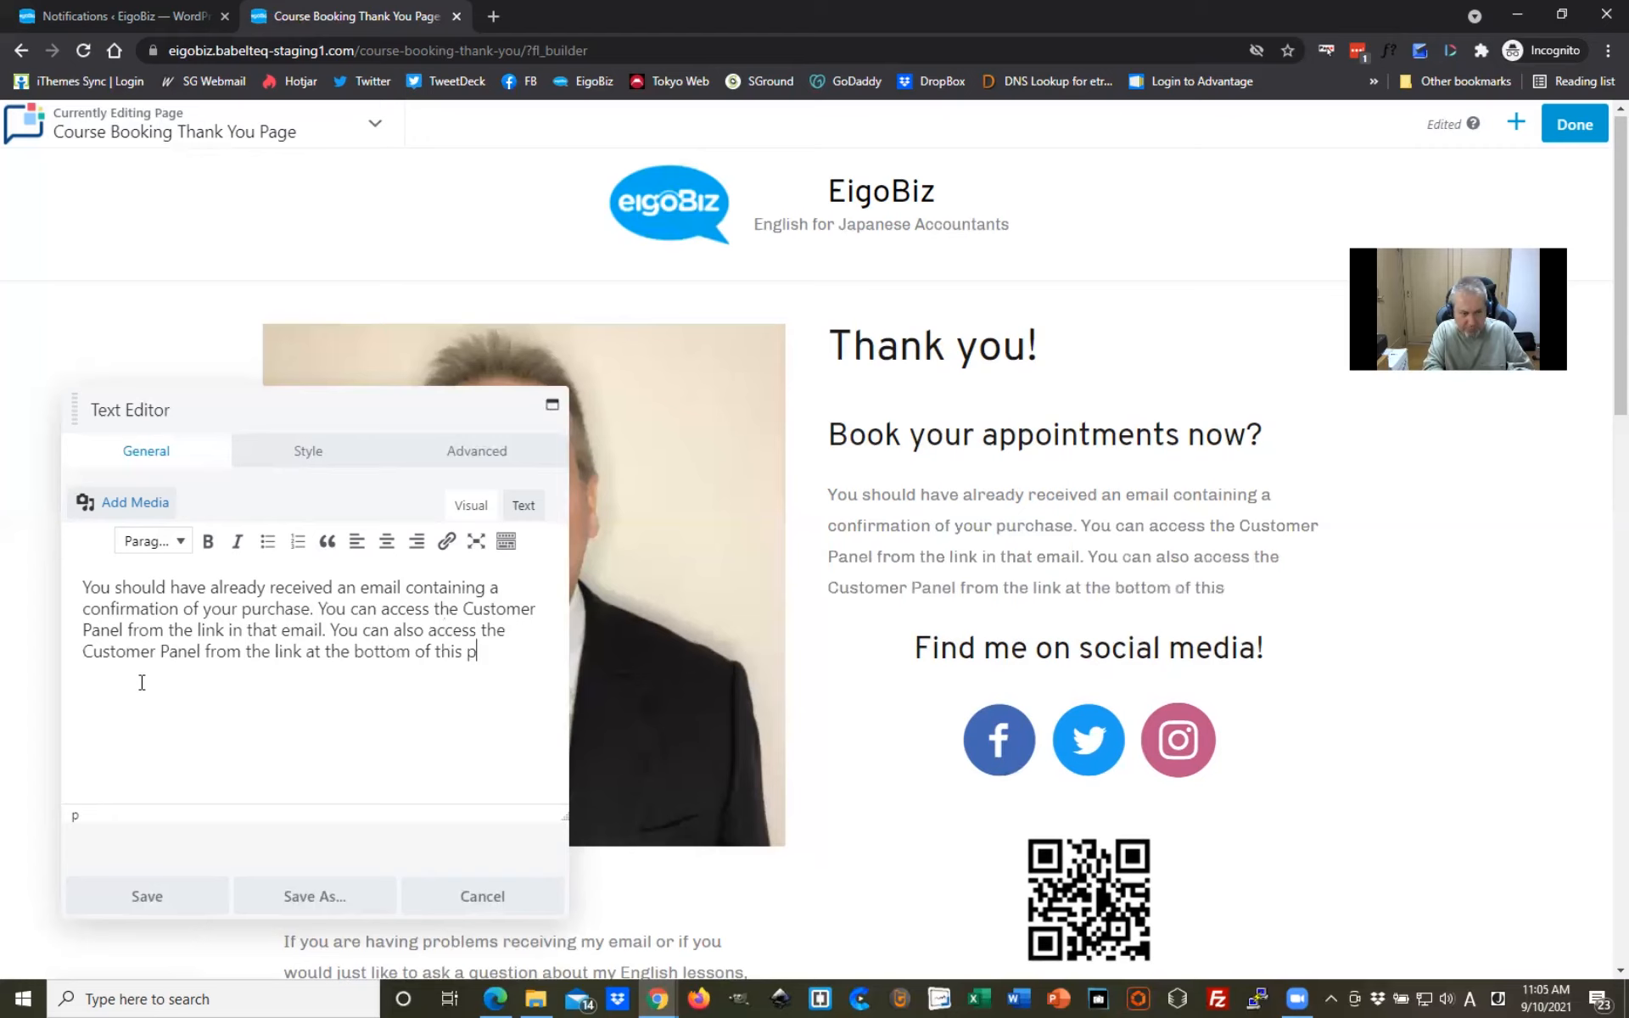
type("age.")
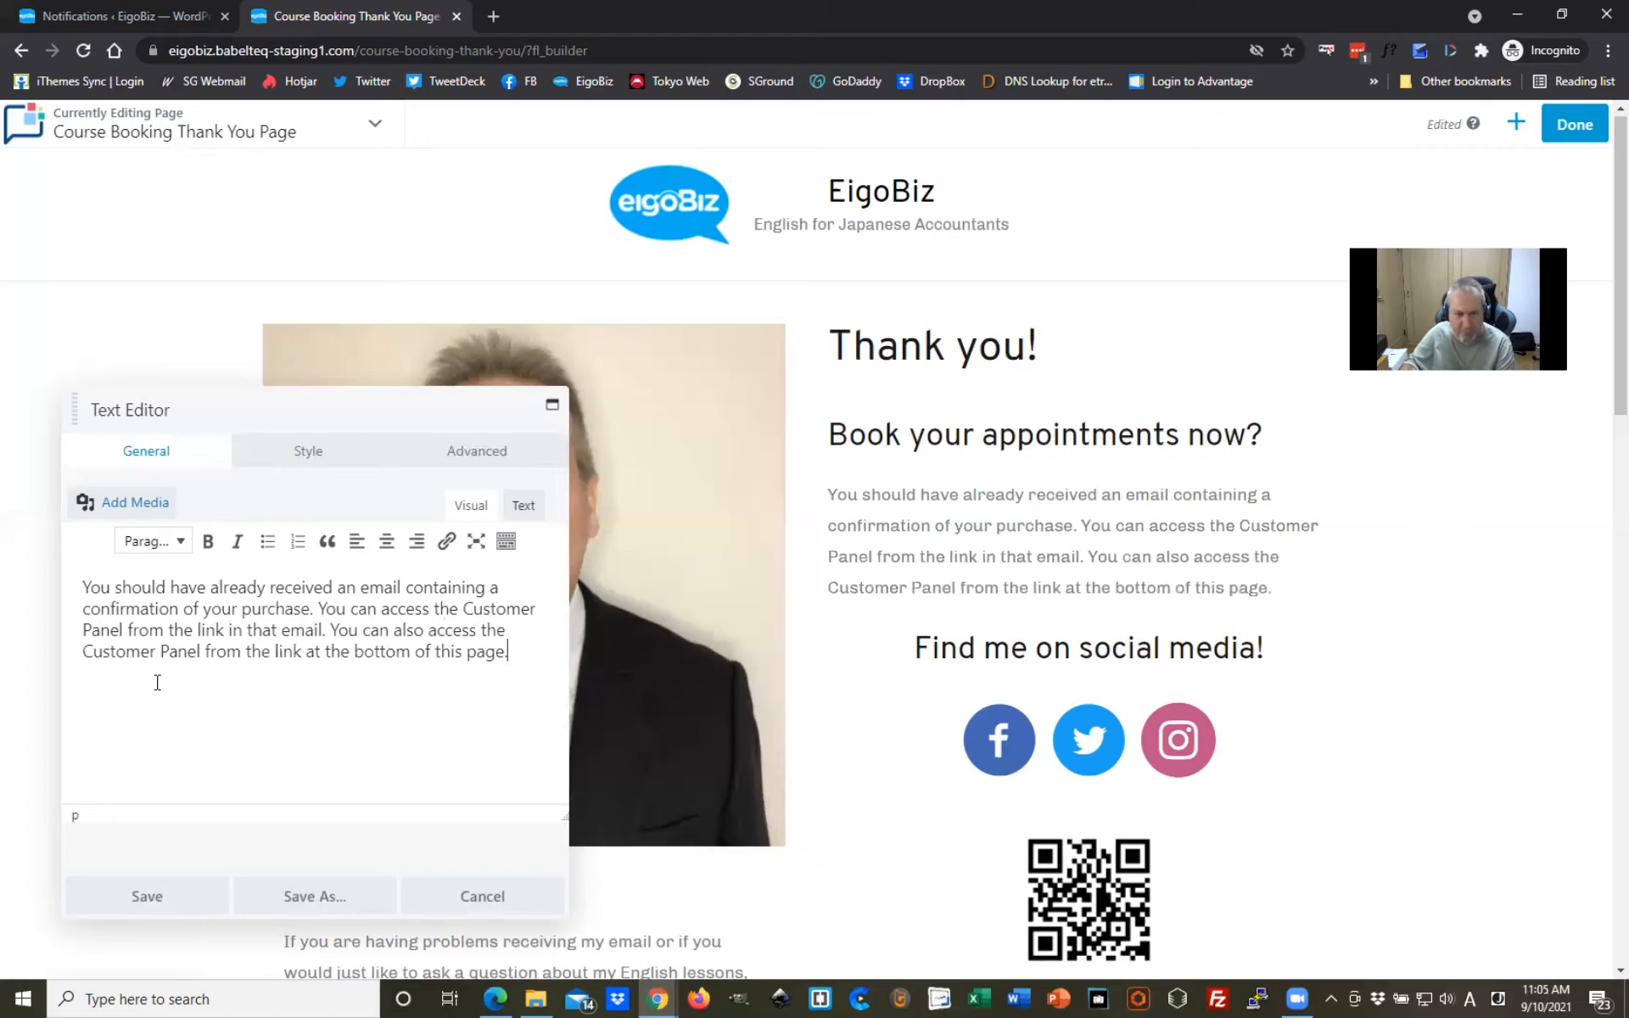
left_click(195, 888)
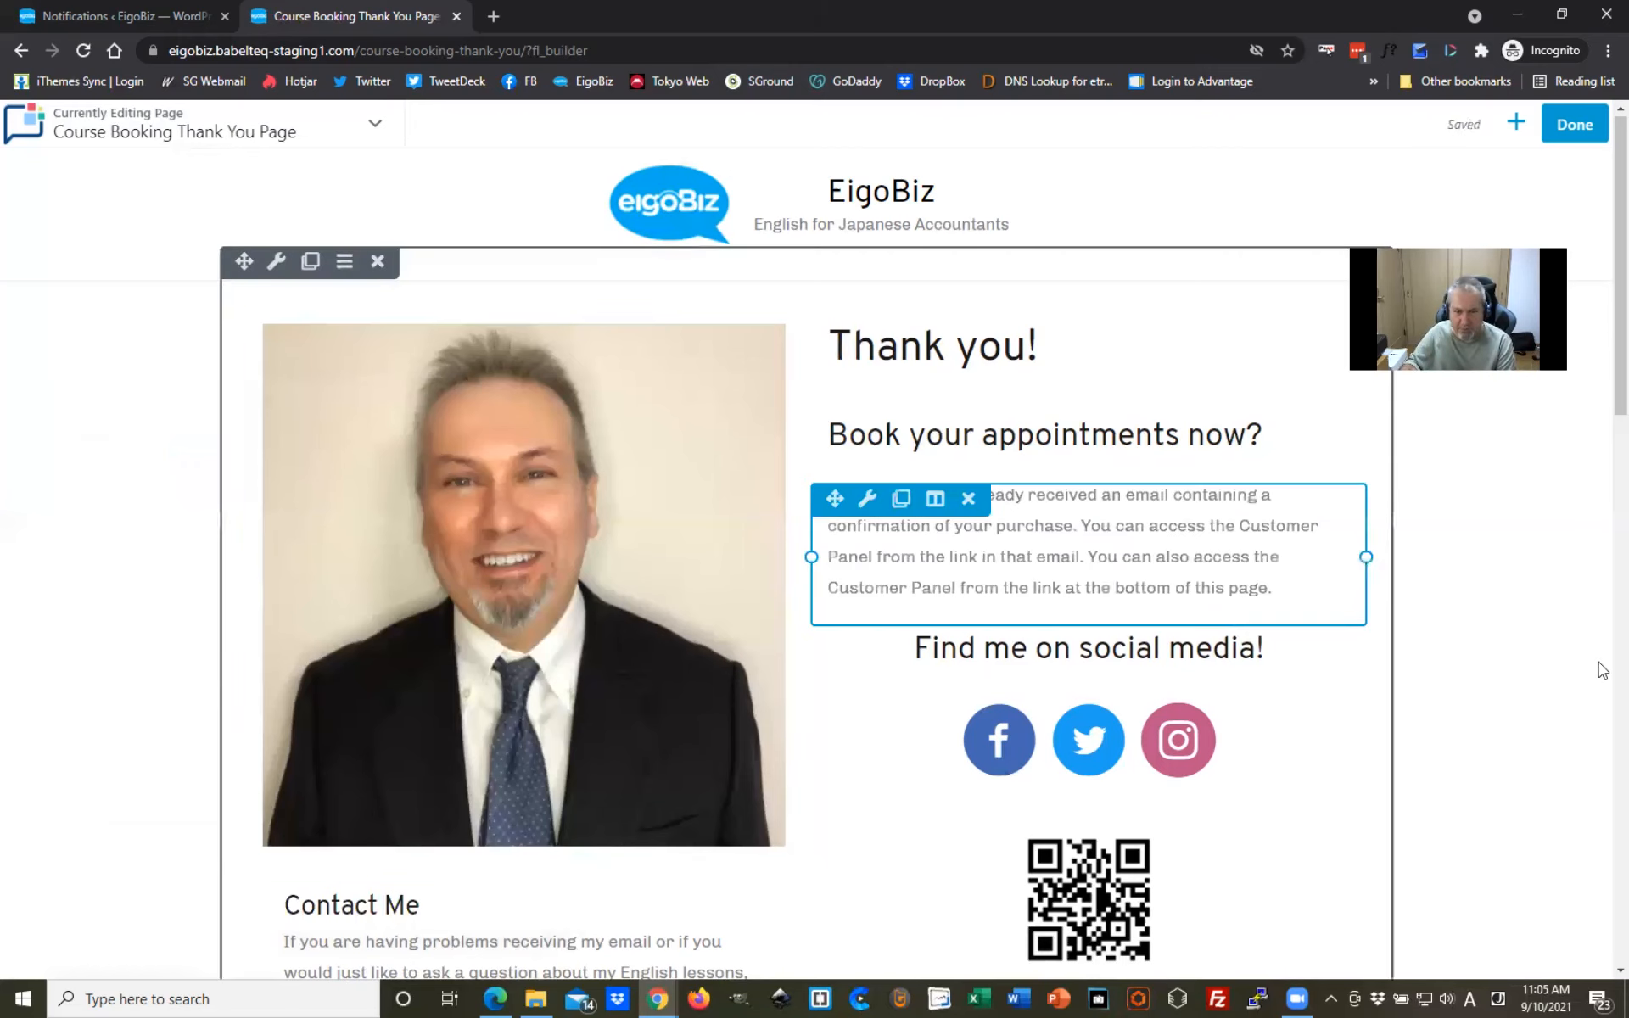
Step: Check the edited thank-you page layout and publish the changes
scroll(1525, 676, "down", 3)
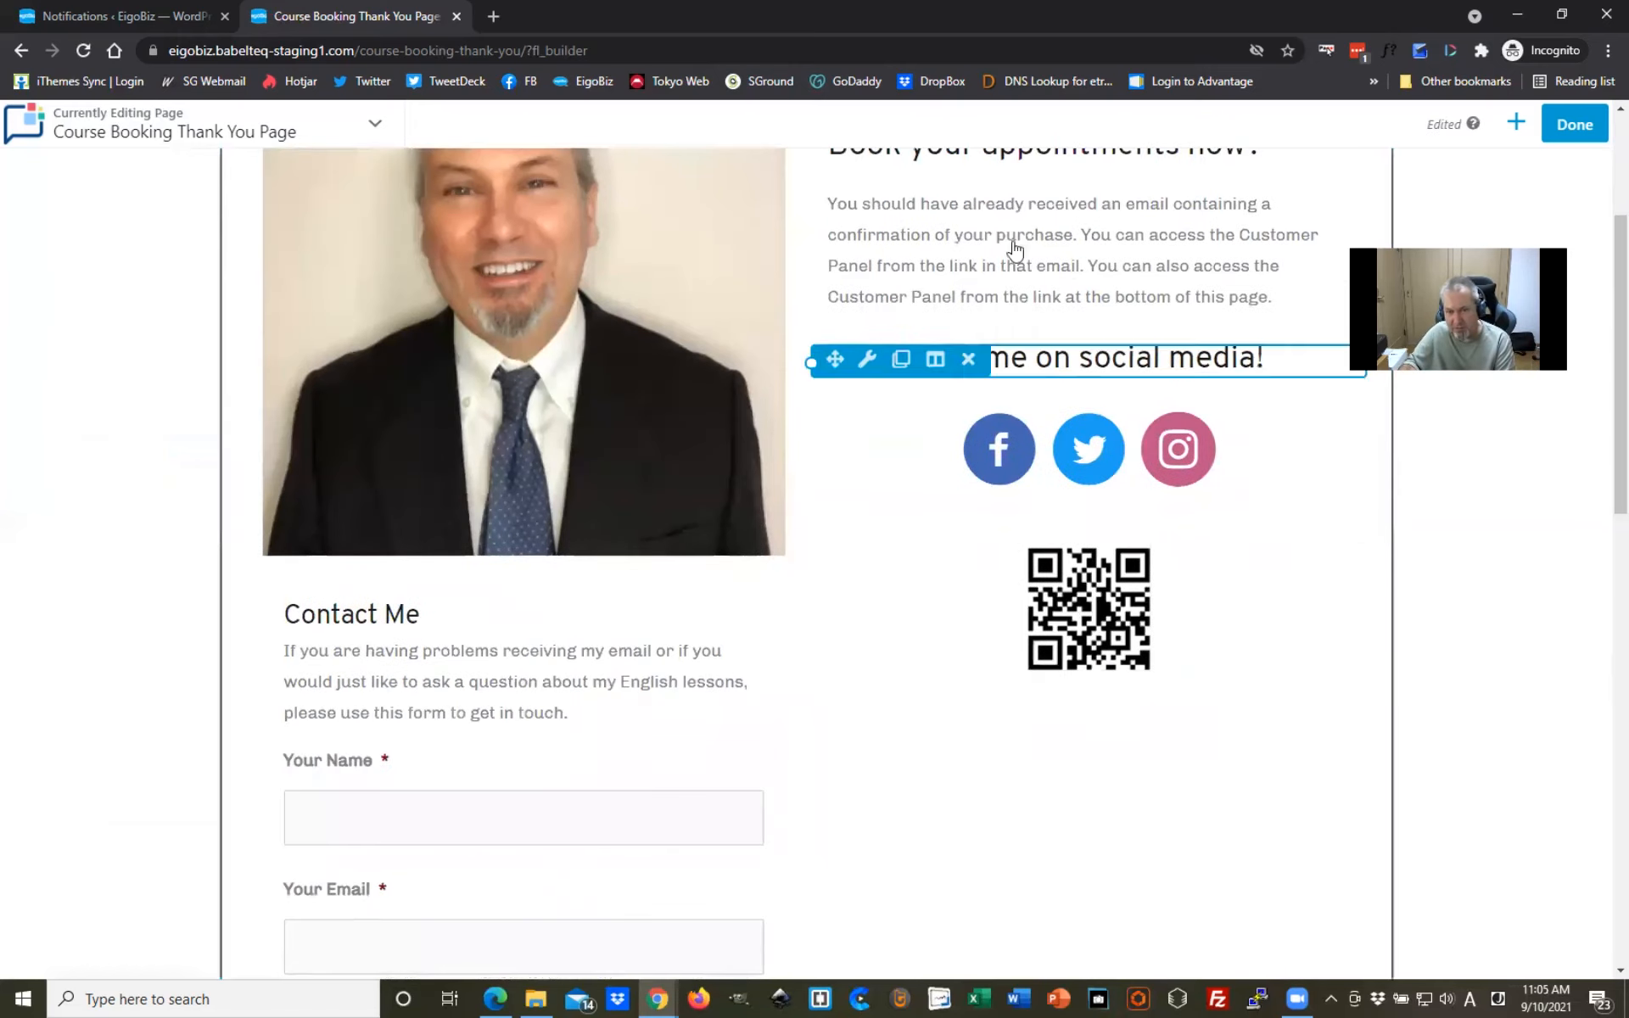
scroll(1553, 724, "up", 3)
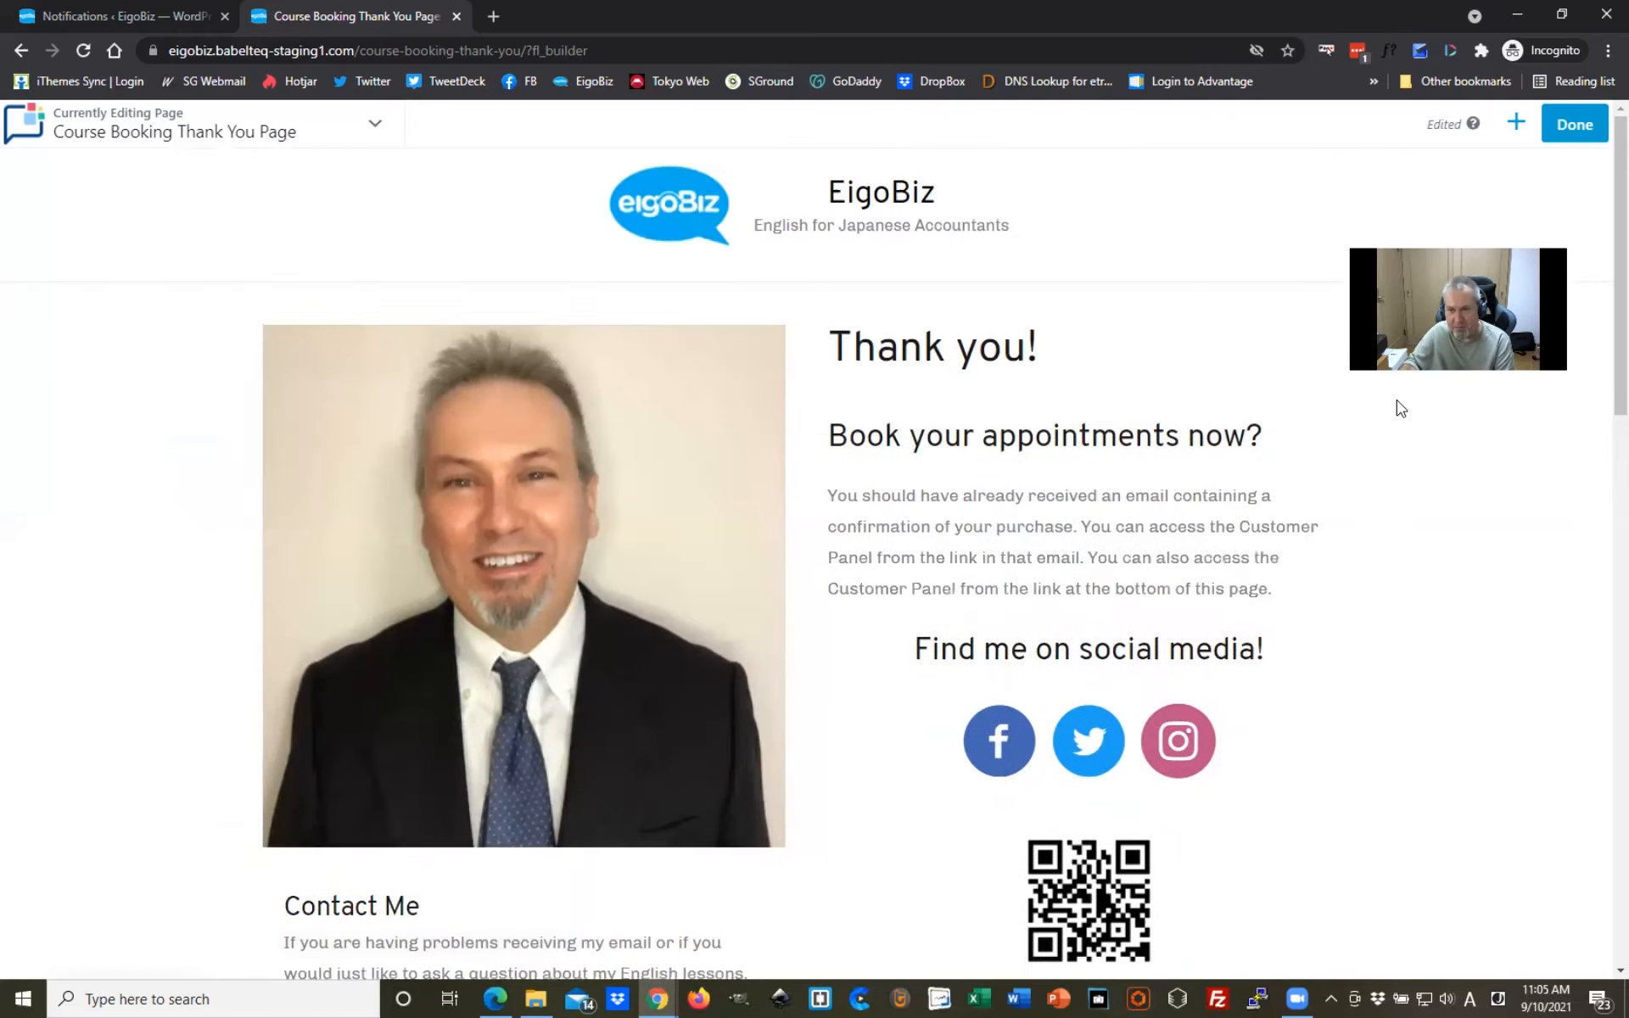
left_click(1597, 126)
left_click(1488, 127)
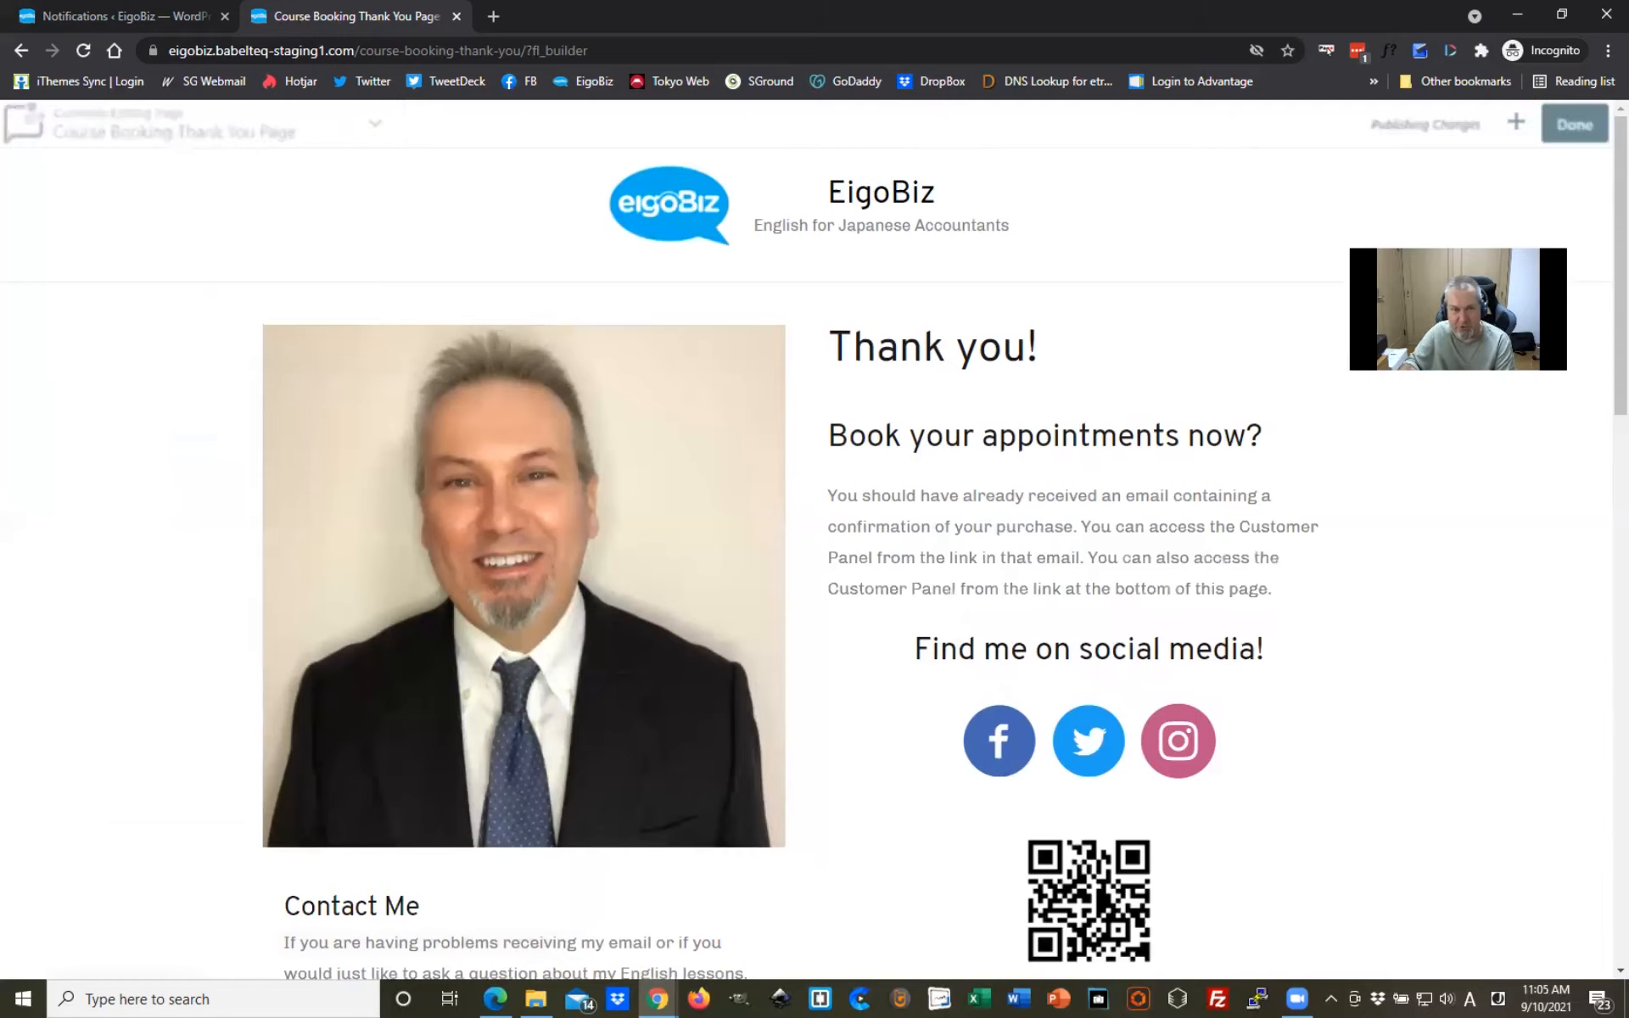
Step: Follow the Customer Panel link in the published page's footer and examine the access link request form
scroll(1250, 553, "down", 15)
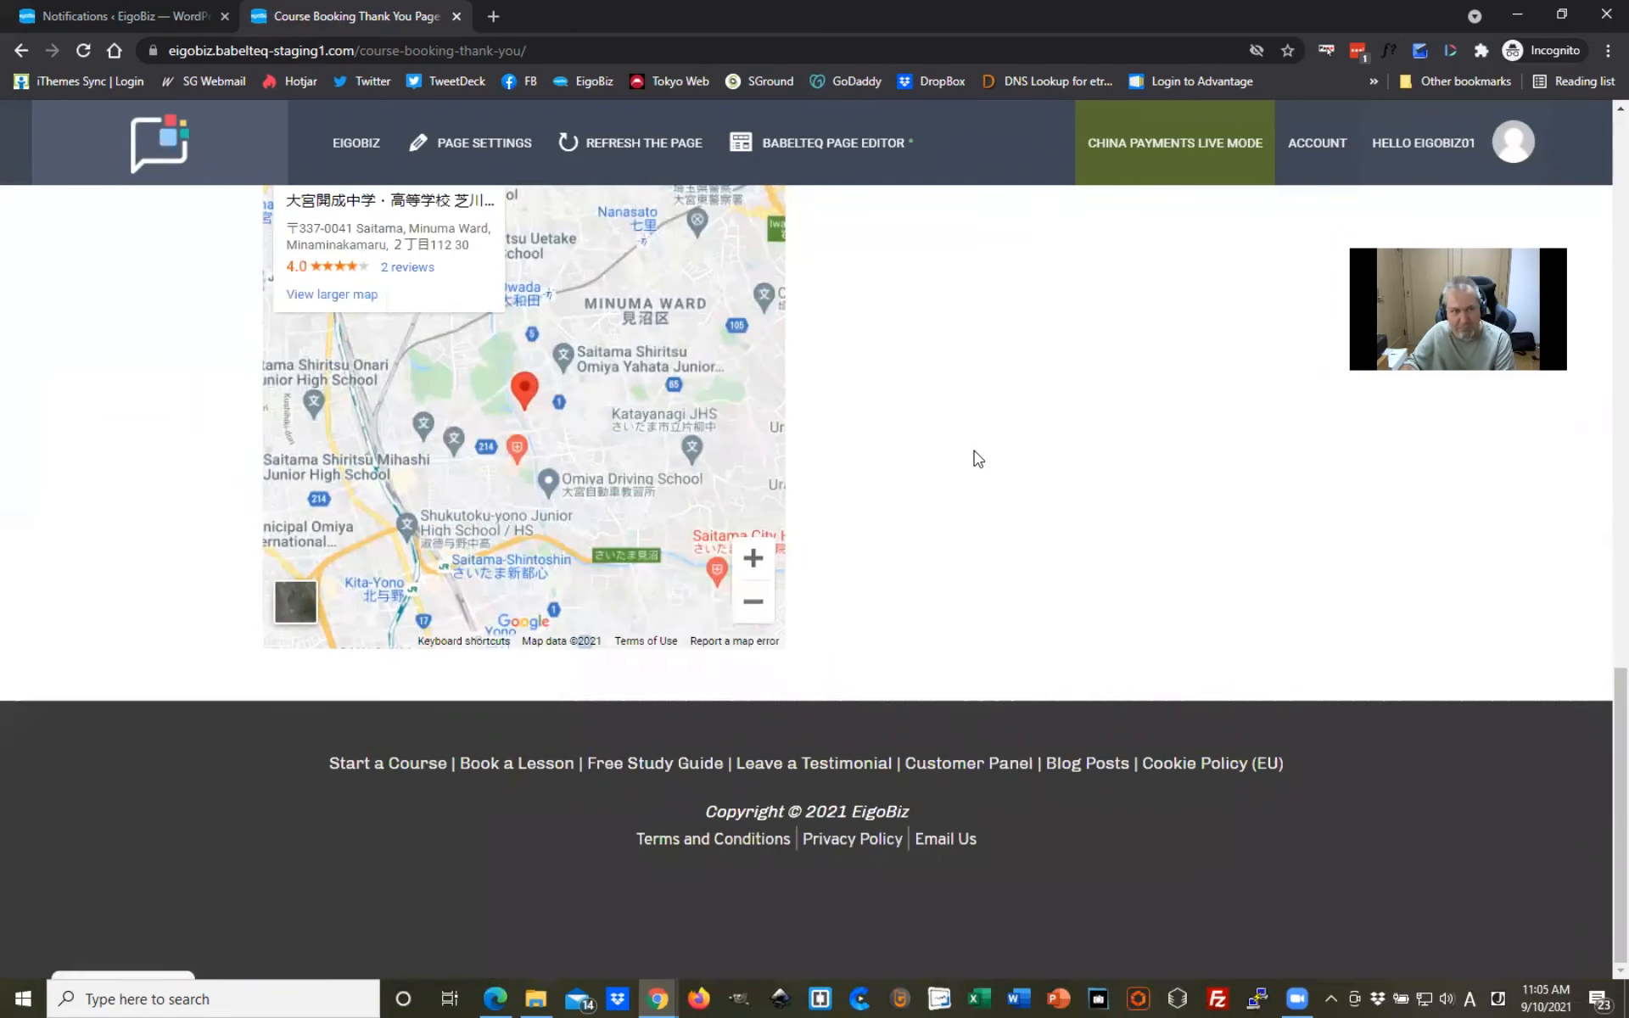
left_click(990, 765)
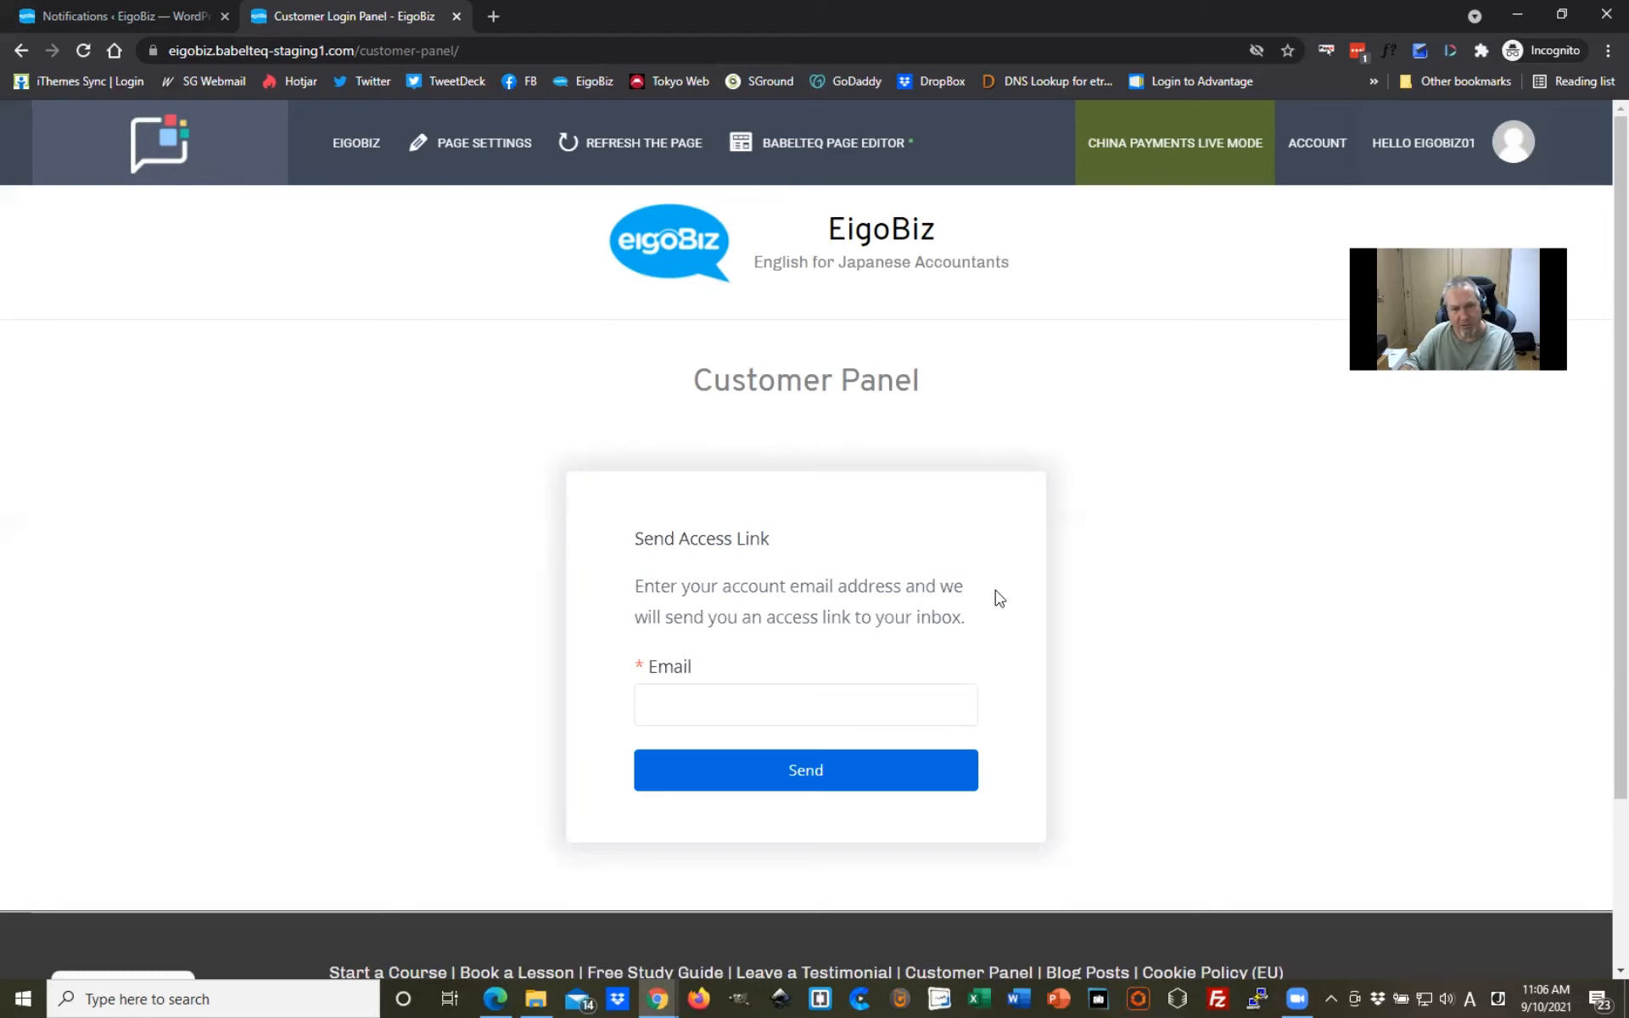
scroll(1171, 679, "down", 3)
scroll(1171, 679, "up", 3)
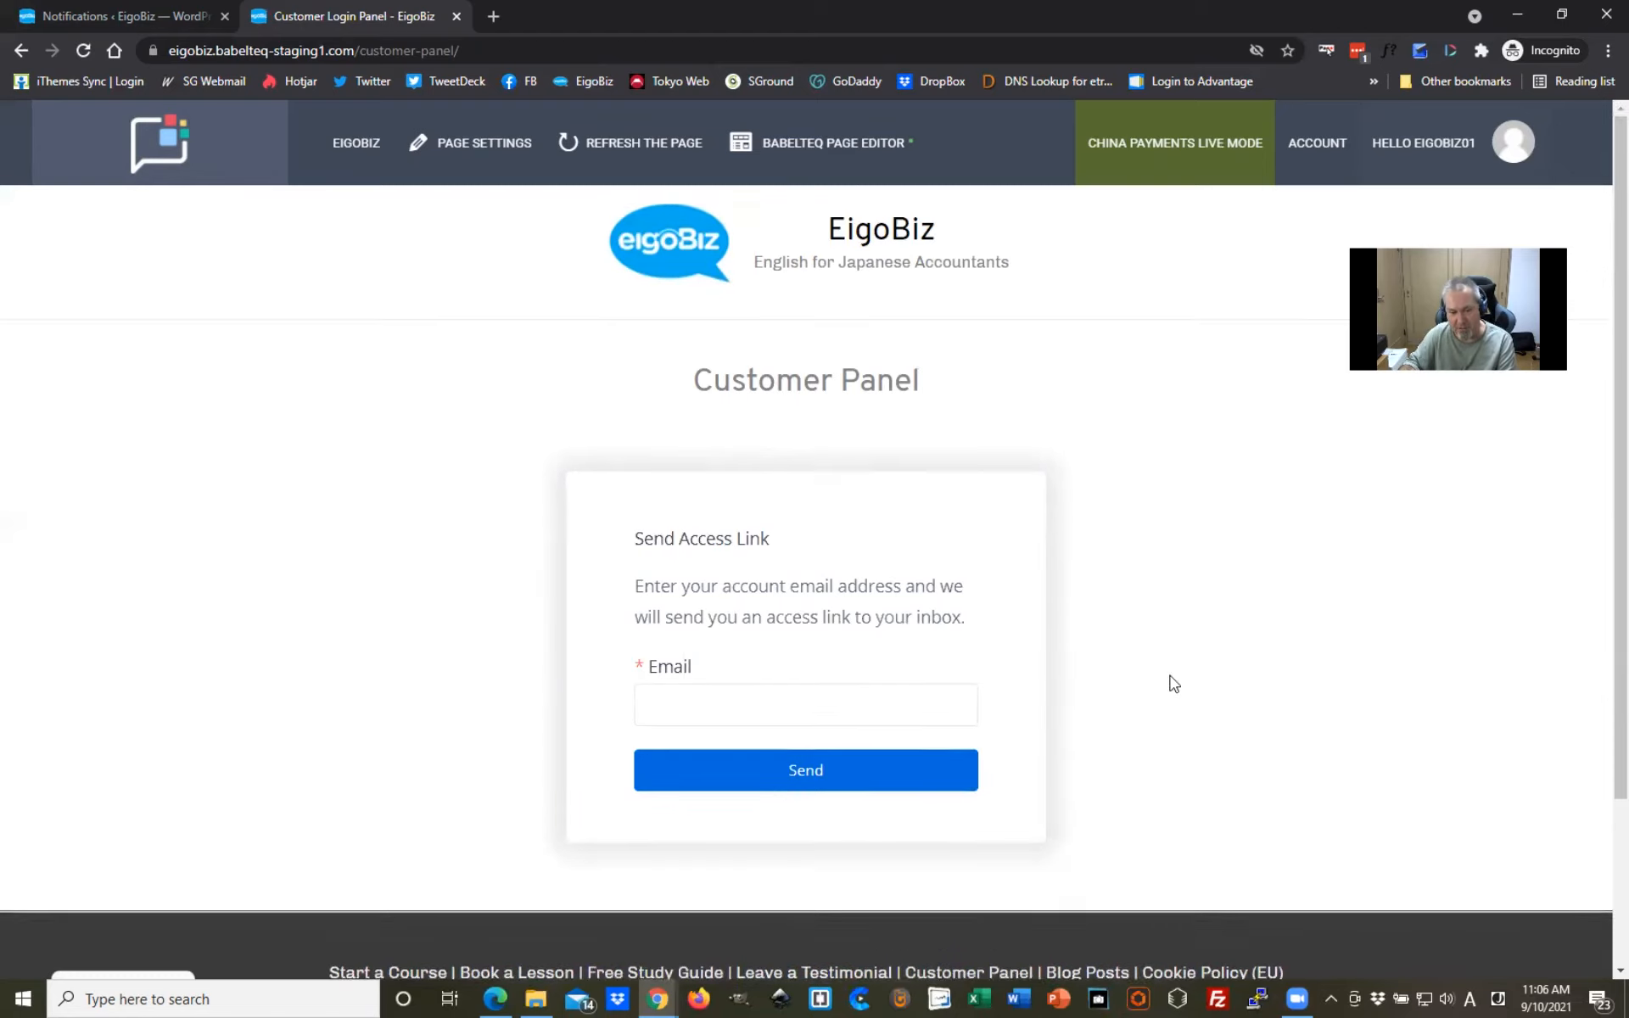
scroll(1176, 684, "down", 3)
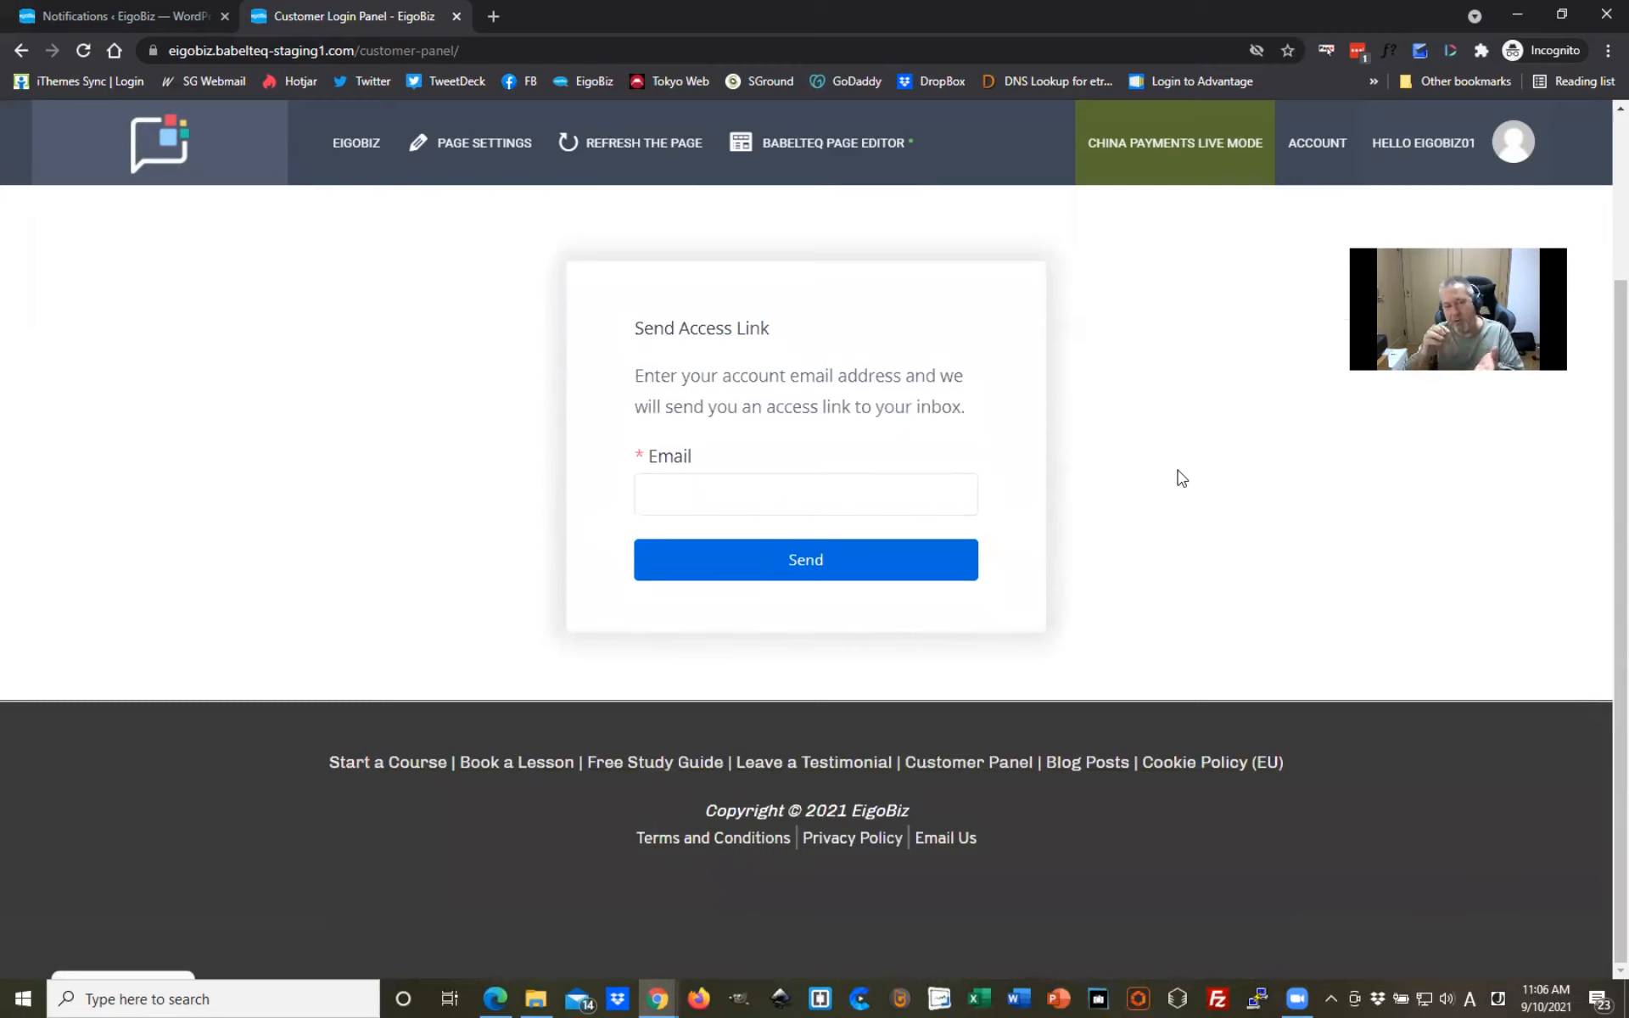